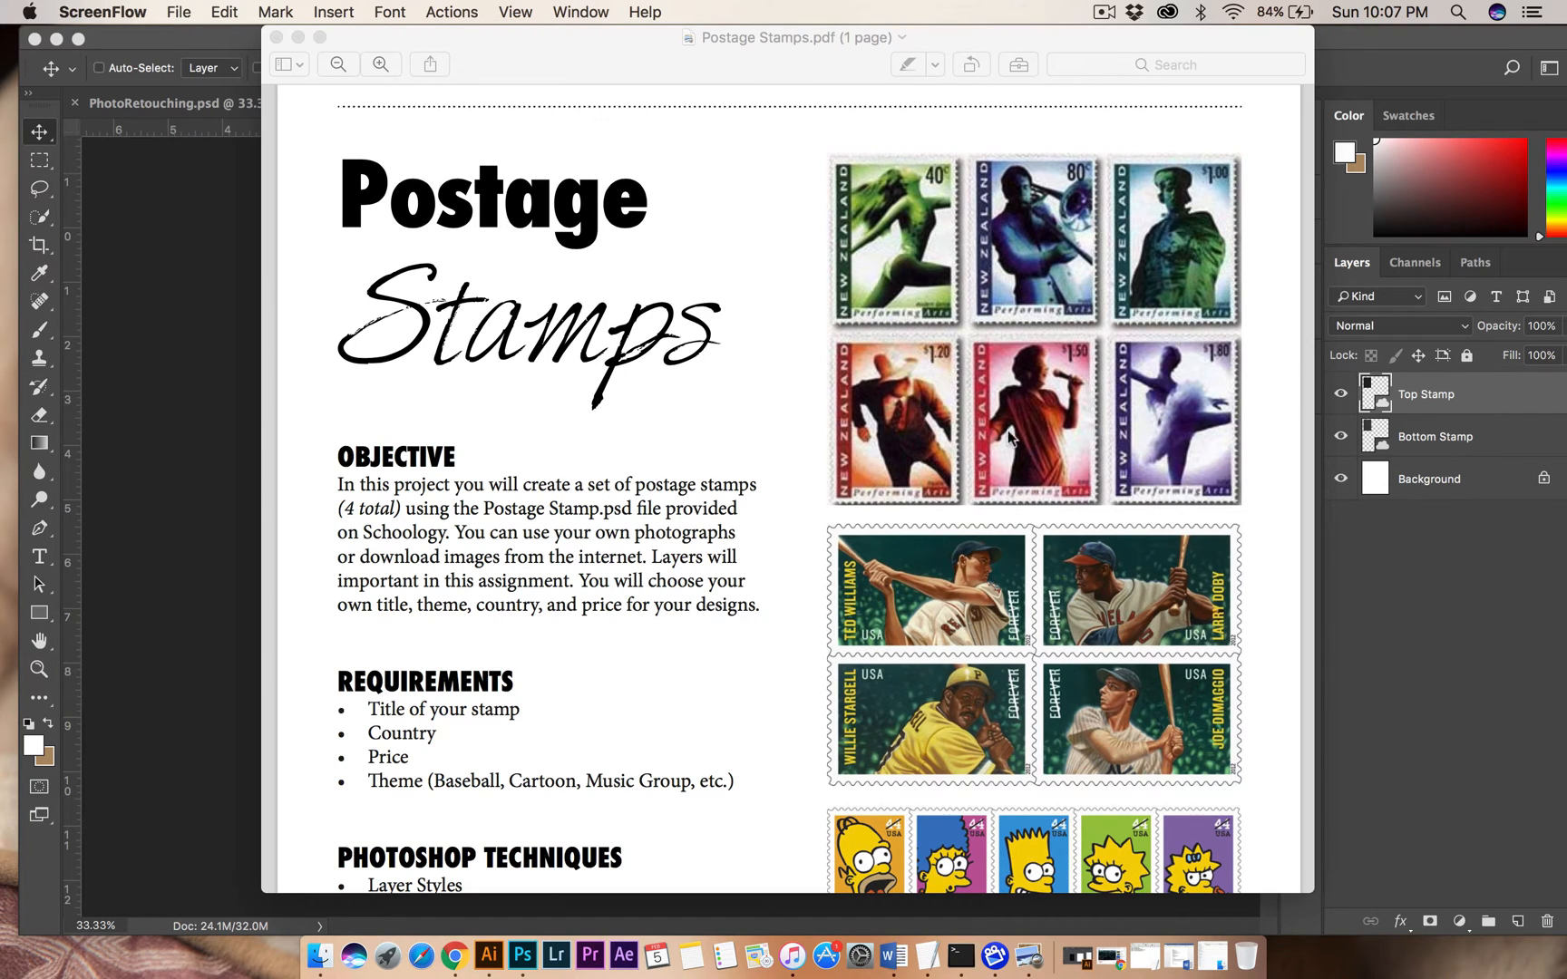
Review the Postage Stamps assignment sheet, including its objective, requirements, techniques and sample stamp designs.
{"action": "scroll", "coordinate": [1087, 369], "scroll_direction": "down", "scroll_amount": 3}
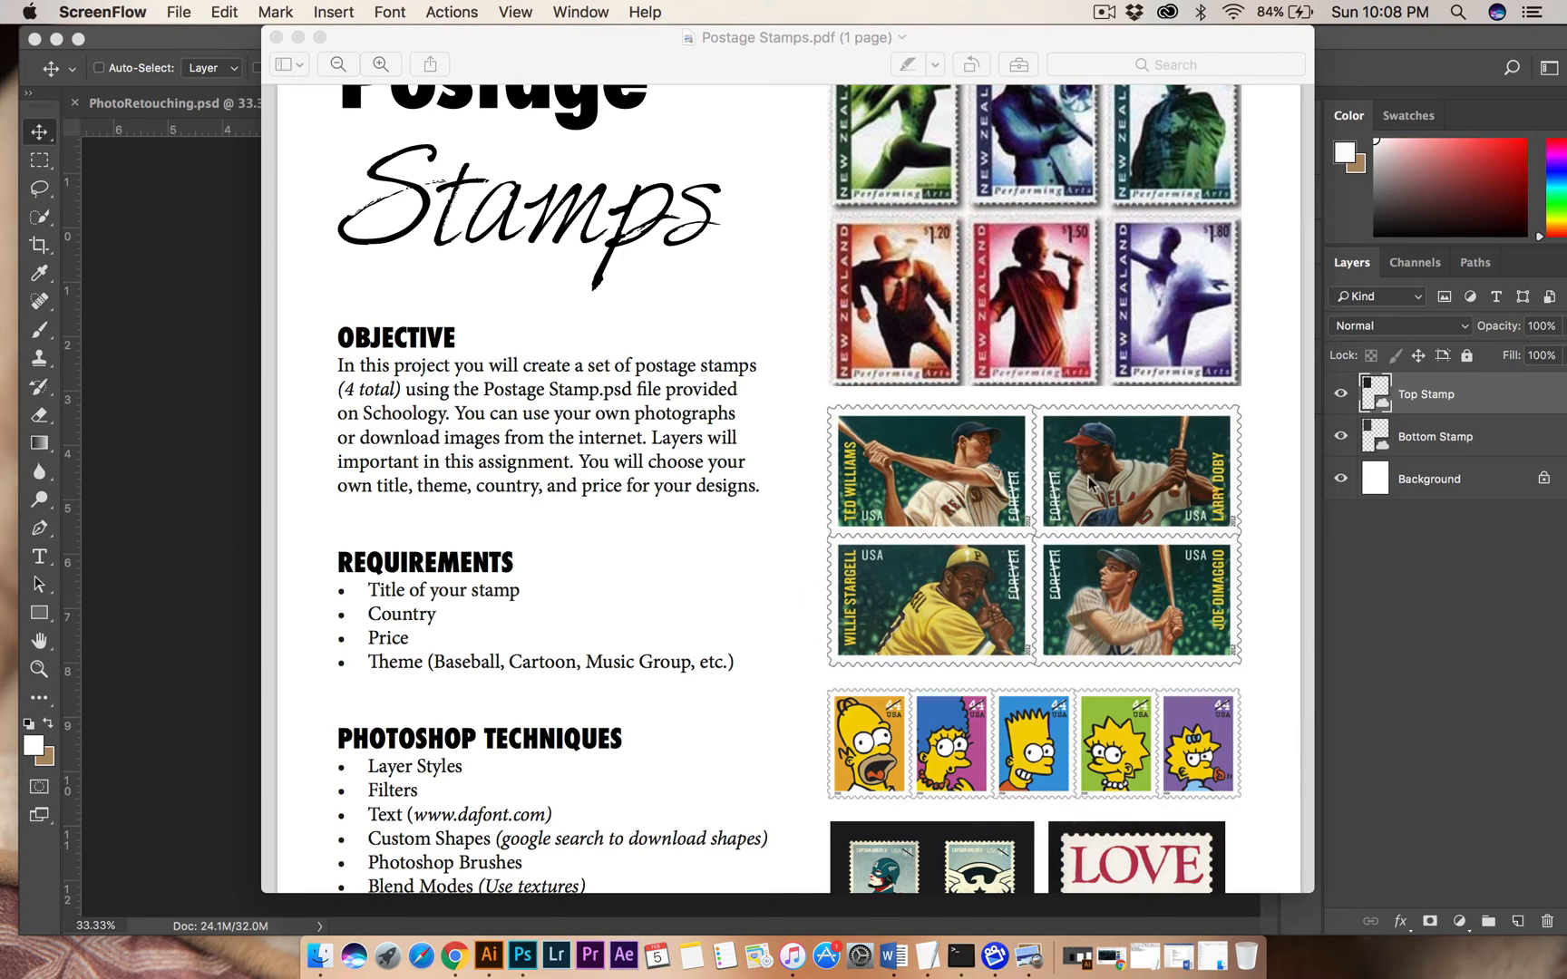
{"action": "scroll", "coordinate": [957, 481], "scroll_direction": "down", "scroll_amount": 3}
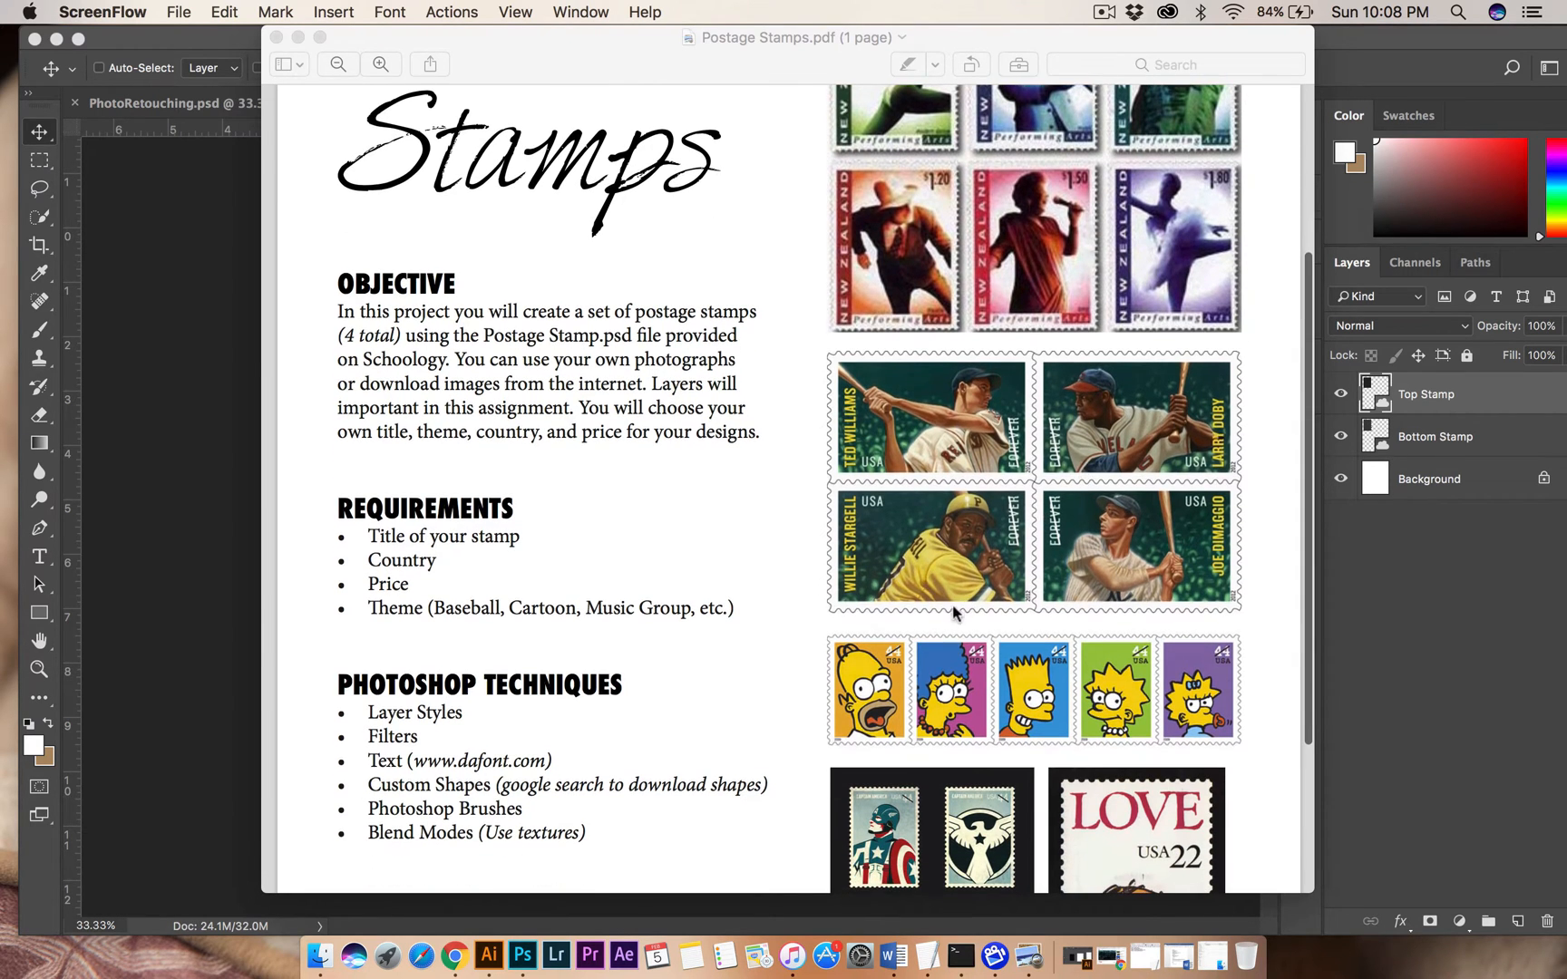
{"action": "scroll", "coordinate": [884, 670], "scroll_direction": "down", "scroll_amount": 2}
{"action": "scroll", "coordinate": [884, 670], "scroll_direction": "down", "scroll_amount": 3}
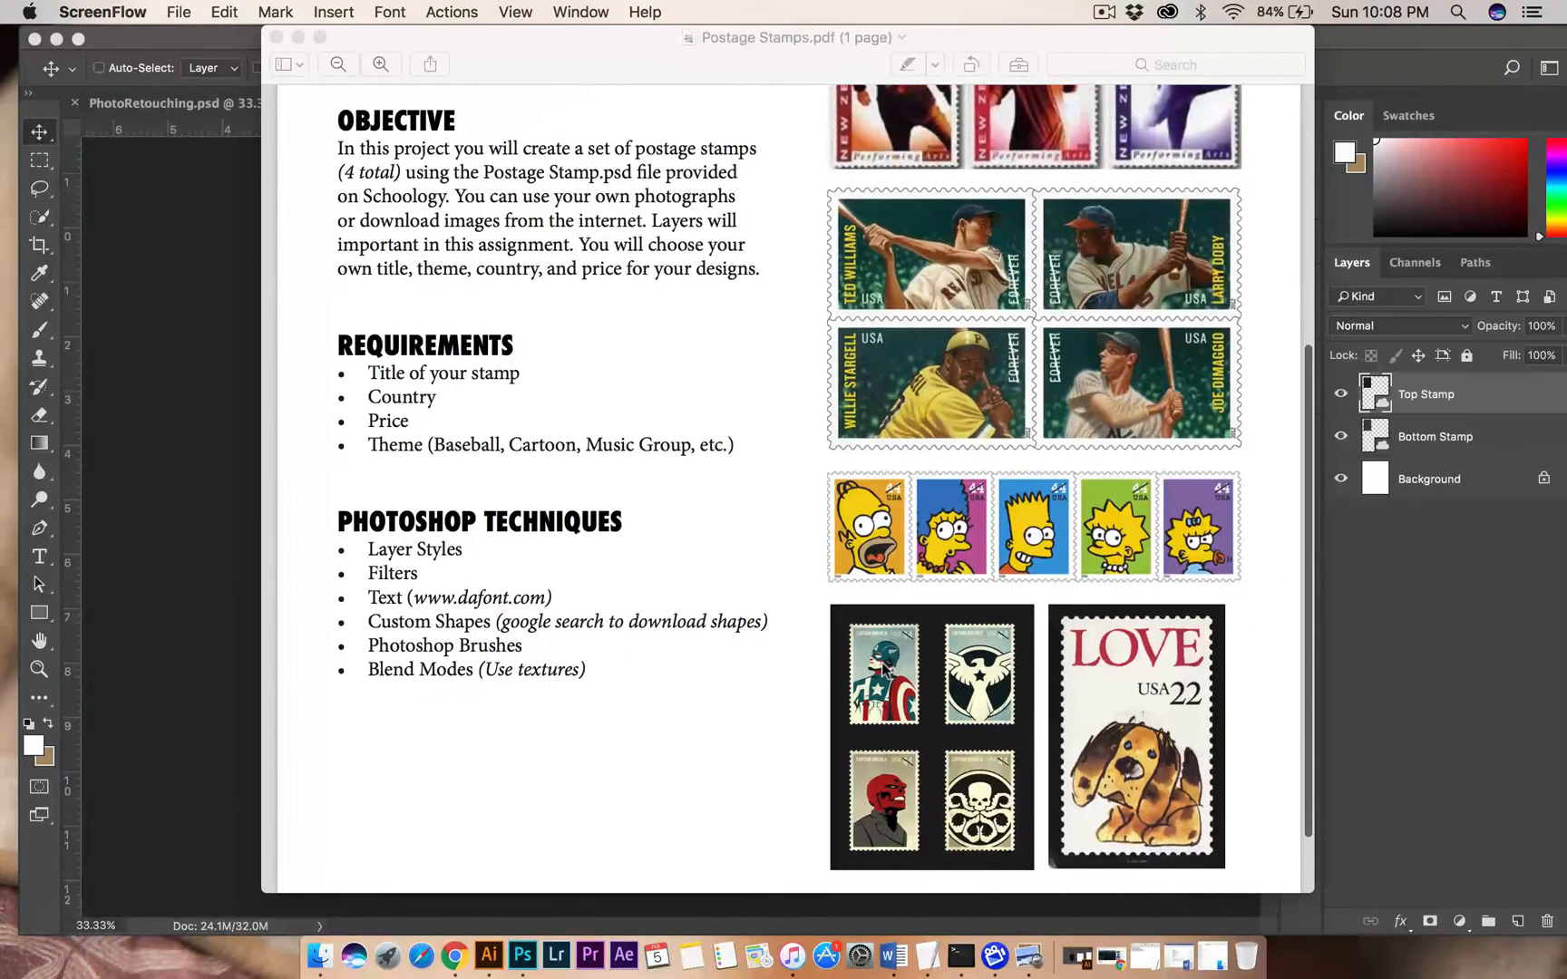
{"action": "scroll", "coordinate": [884, 669], "scroll_direction": "up", "scroll_amount": 3}
{"action": "scroll", "coordinate": [884, 669], "scroll_direction": "down", "scroll_amount": 4}
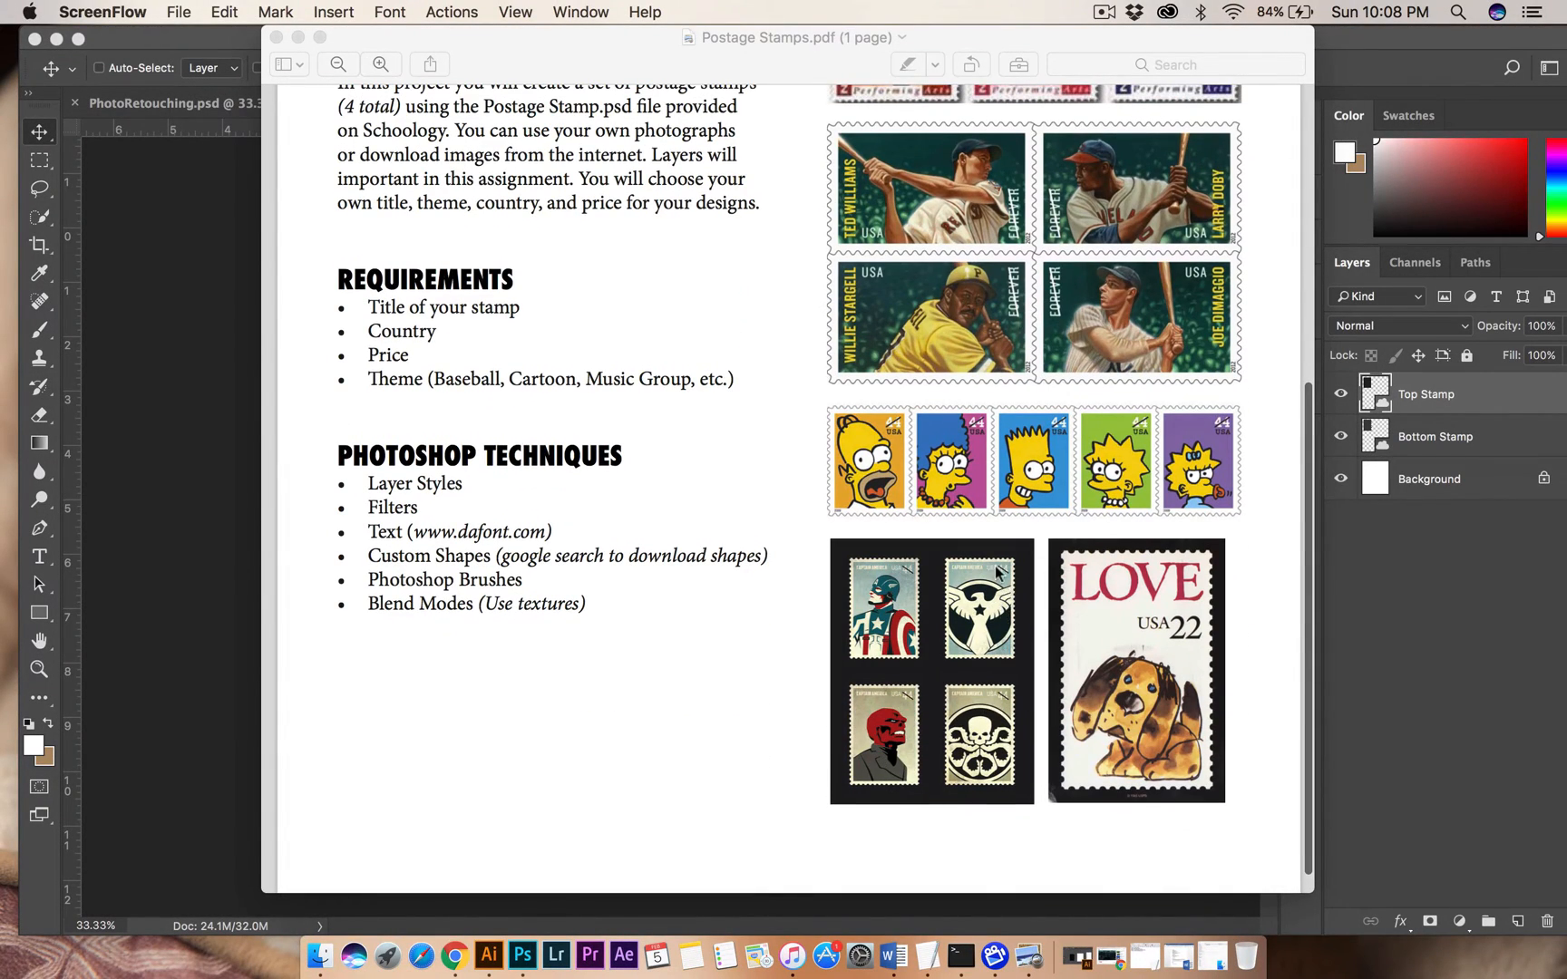
{"action": "scroll", "coordinate": [1197, 625], "scroll_direction": "up", "scroll_amount": 4}
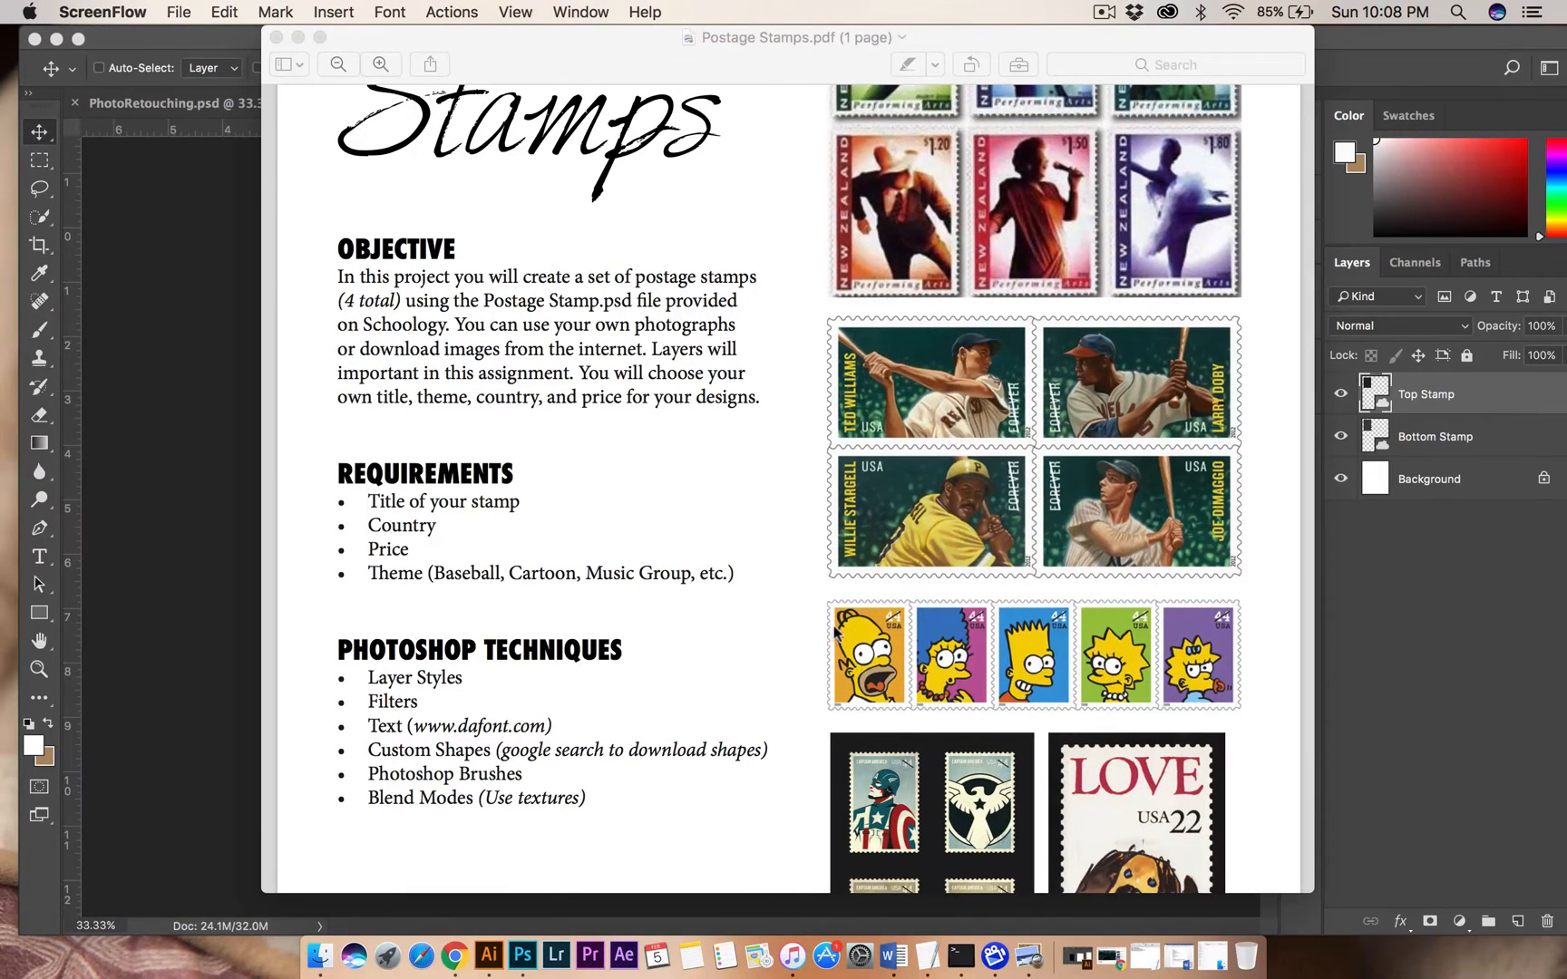
{"action": "scroll", "coordinate": [1071, 604], "scroll_direction": "up", "scroll_amount": 6}
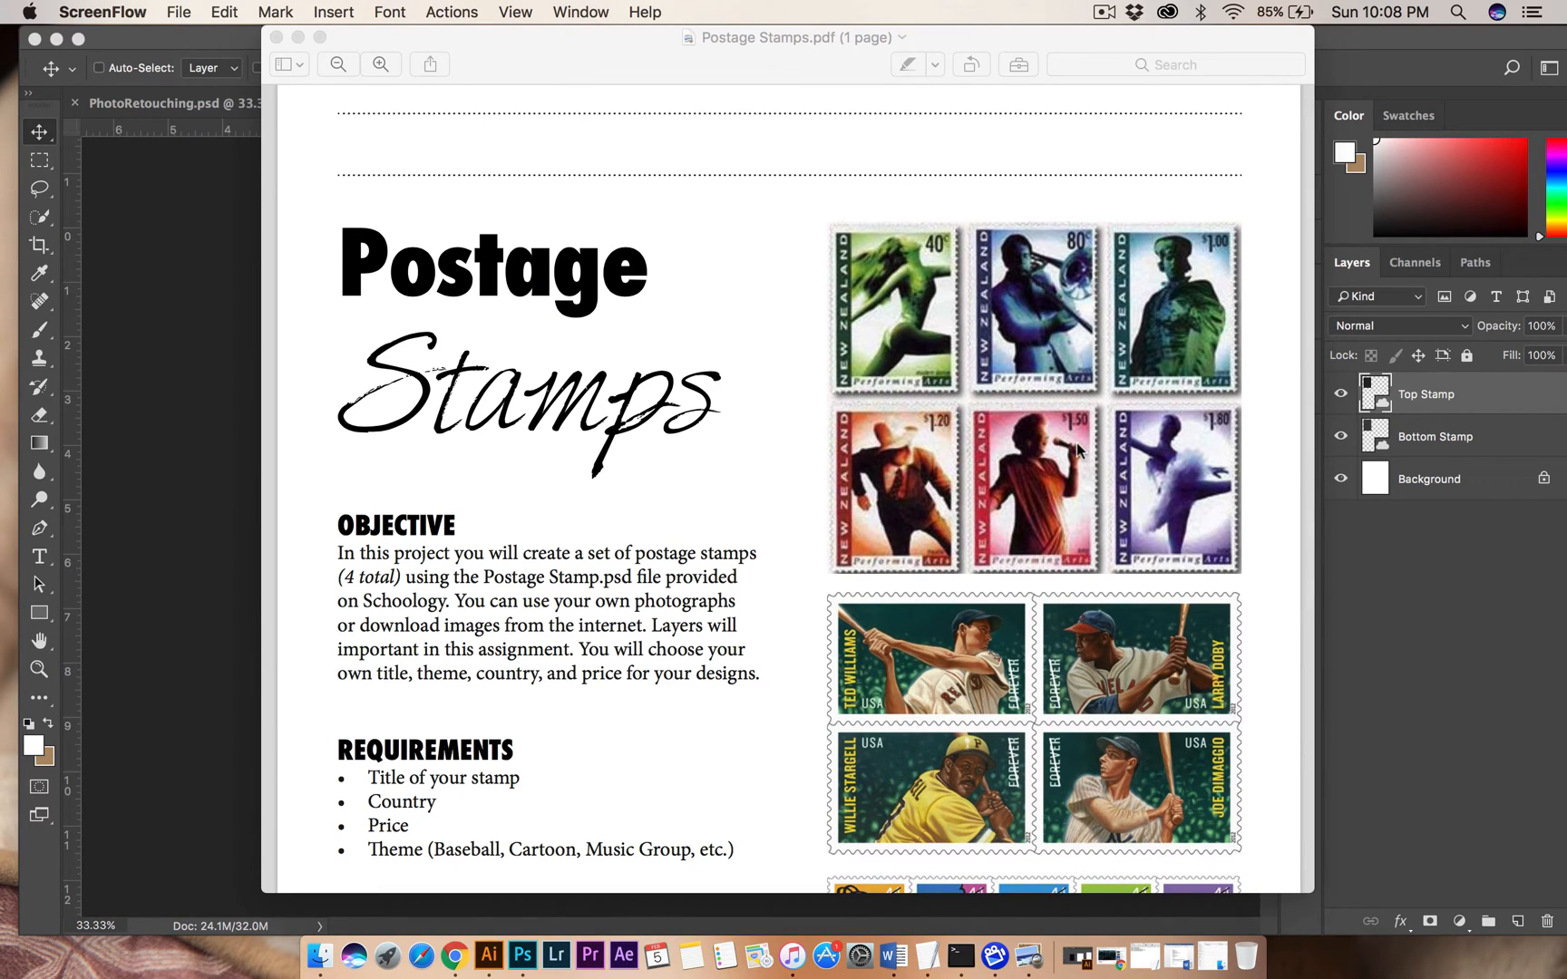
{"action": "scroll", "coordinate": [696, 657], "scroll_direction": "down", "scroll_amount": 5}
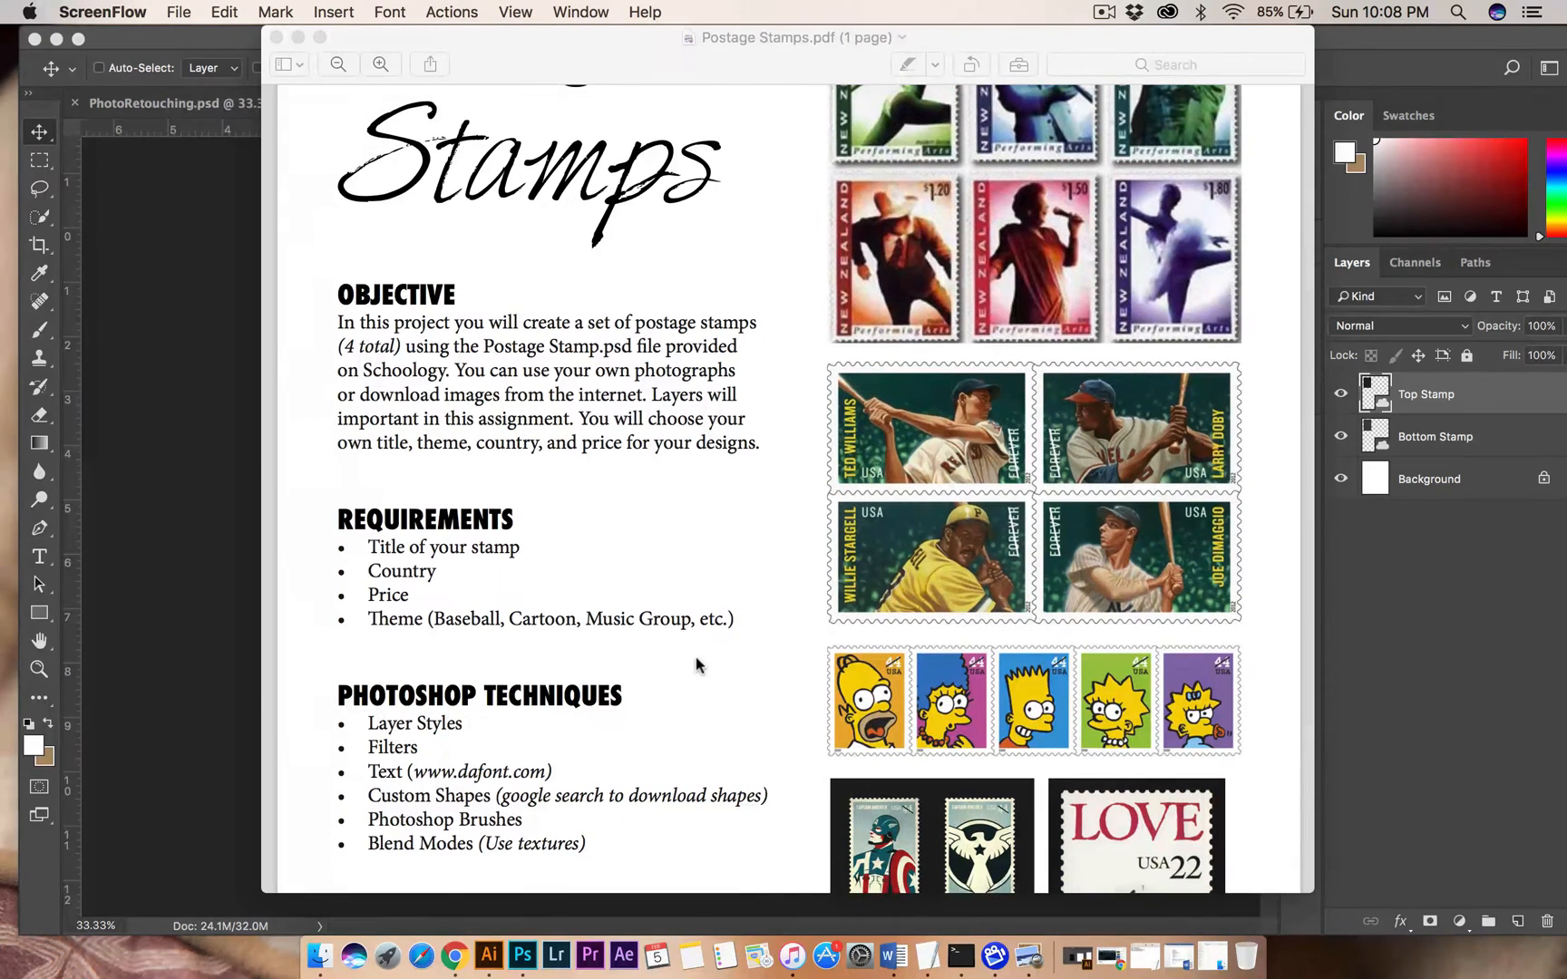
{"action": "scroll", "coordinate": [923, 307], "scroll_direction": "up", "scroll_amount": 3}
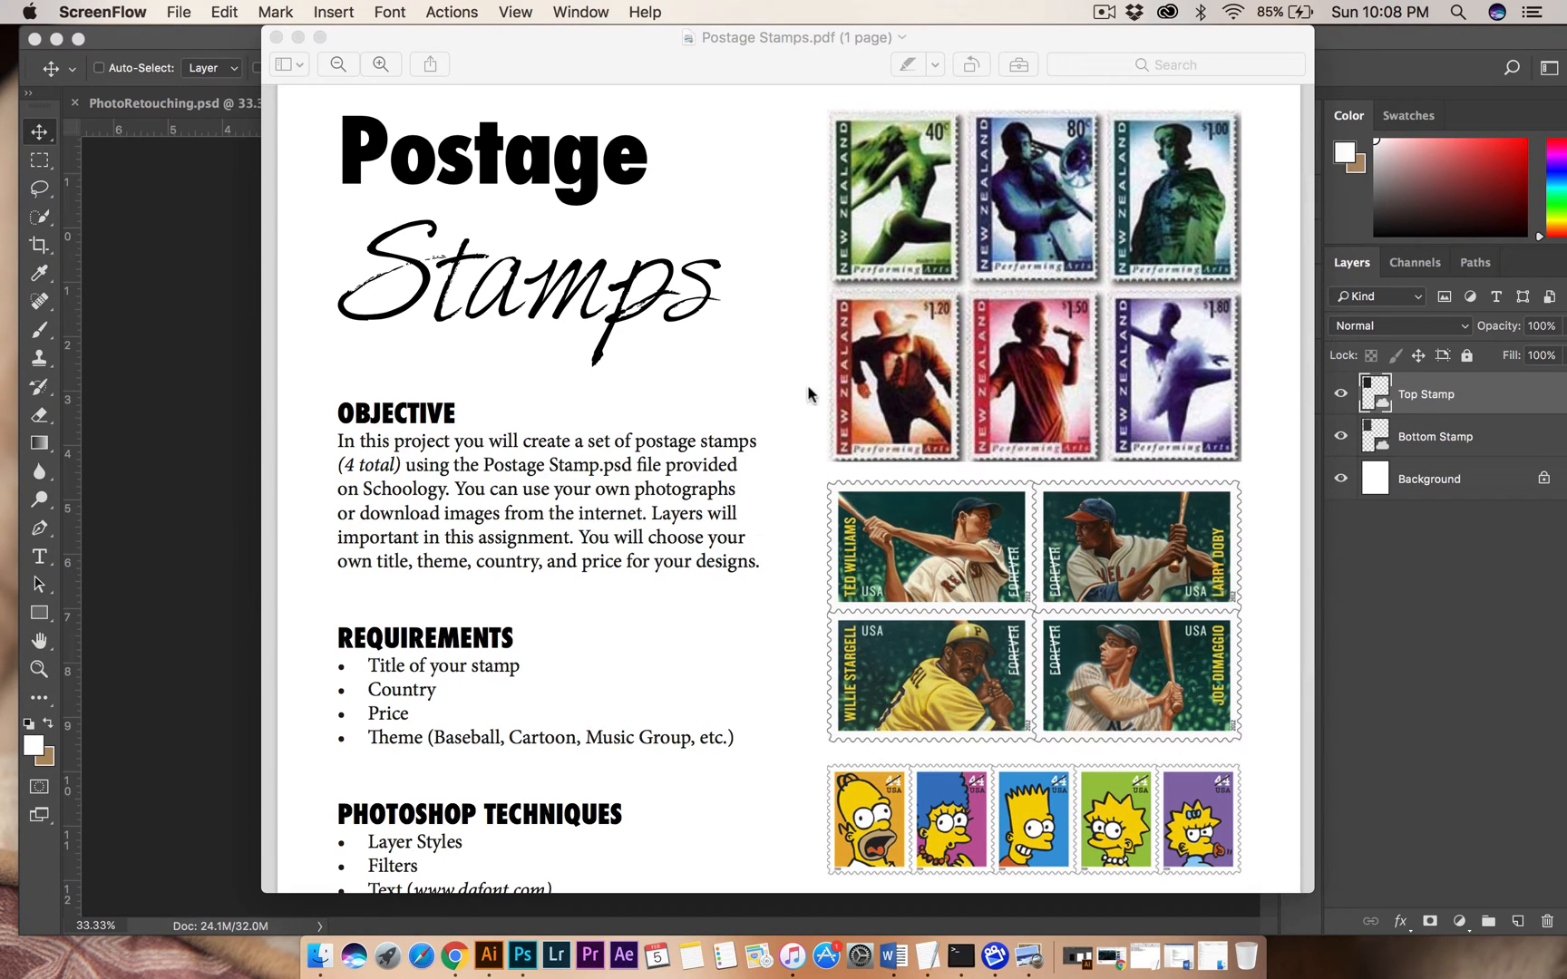
{"action": "scroll", "coordinate": [789, 494], "scroll_direction": "down", "scroll_amount": 5}
Read through the theme requirement and the Photoshop Techniques list, highlighting entries from Layer Styles to Blend Modes.
{"action": "left_click", "coordinate": [395, 510]}
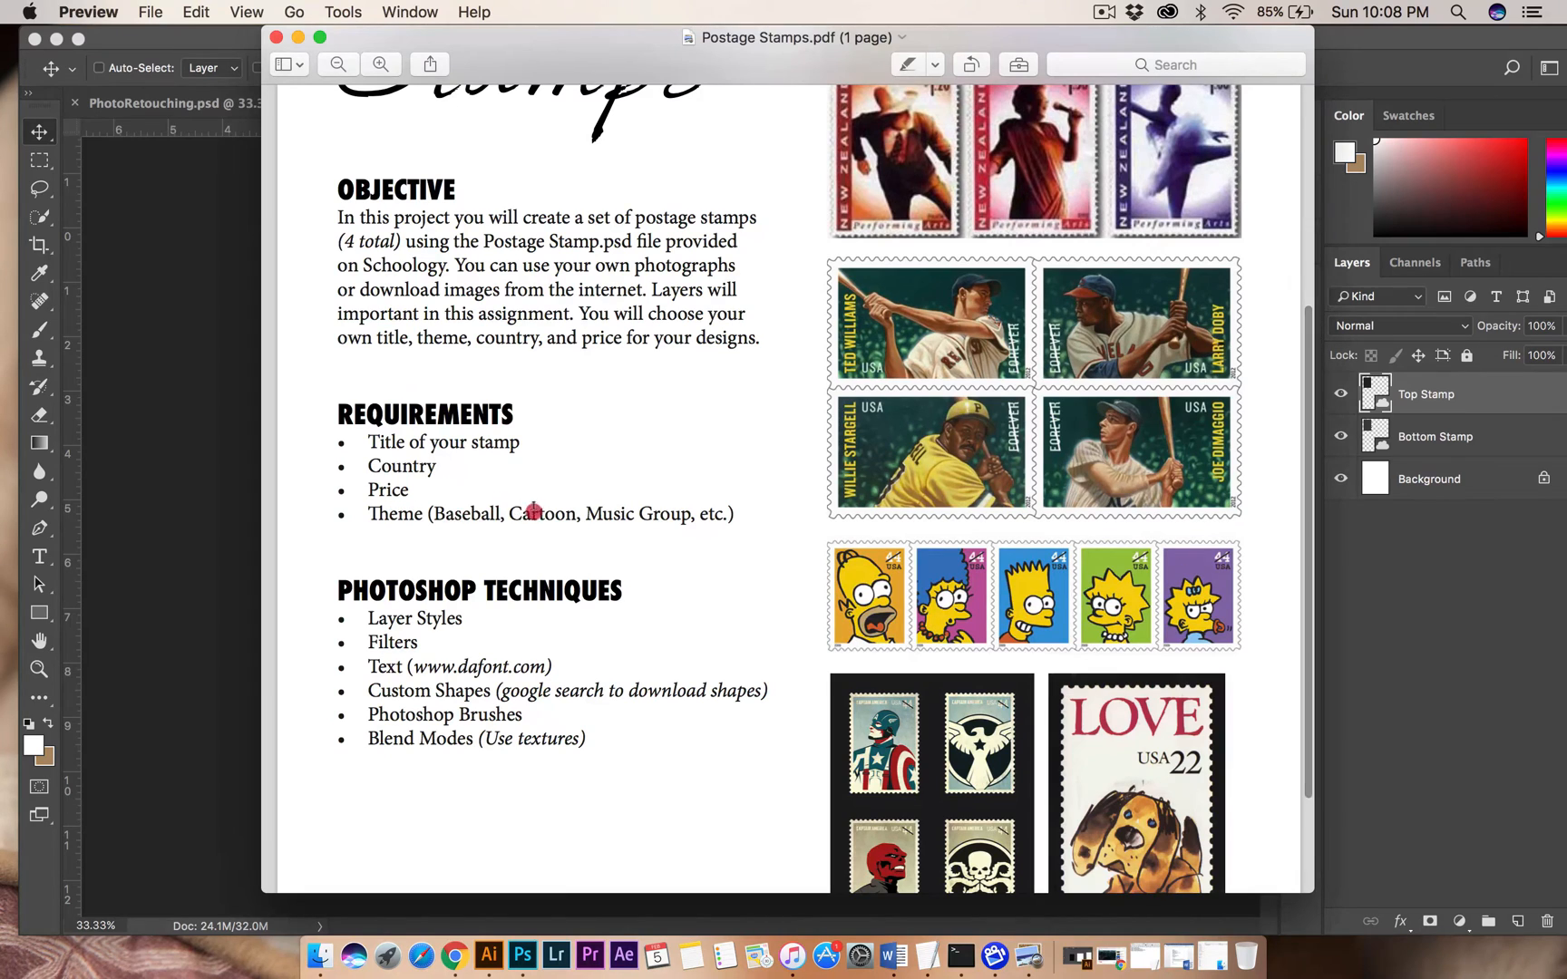
{"action": "left_click_drag", "start_coordinate": [460, 514], "coordinate": [613, 514]}
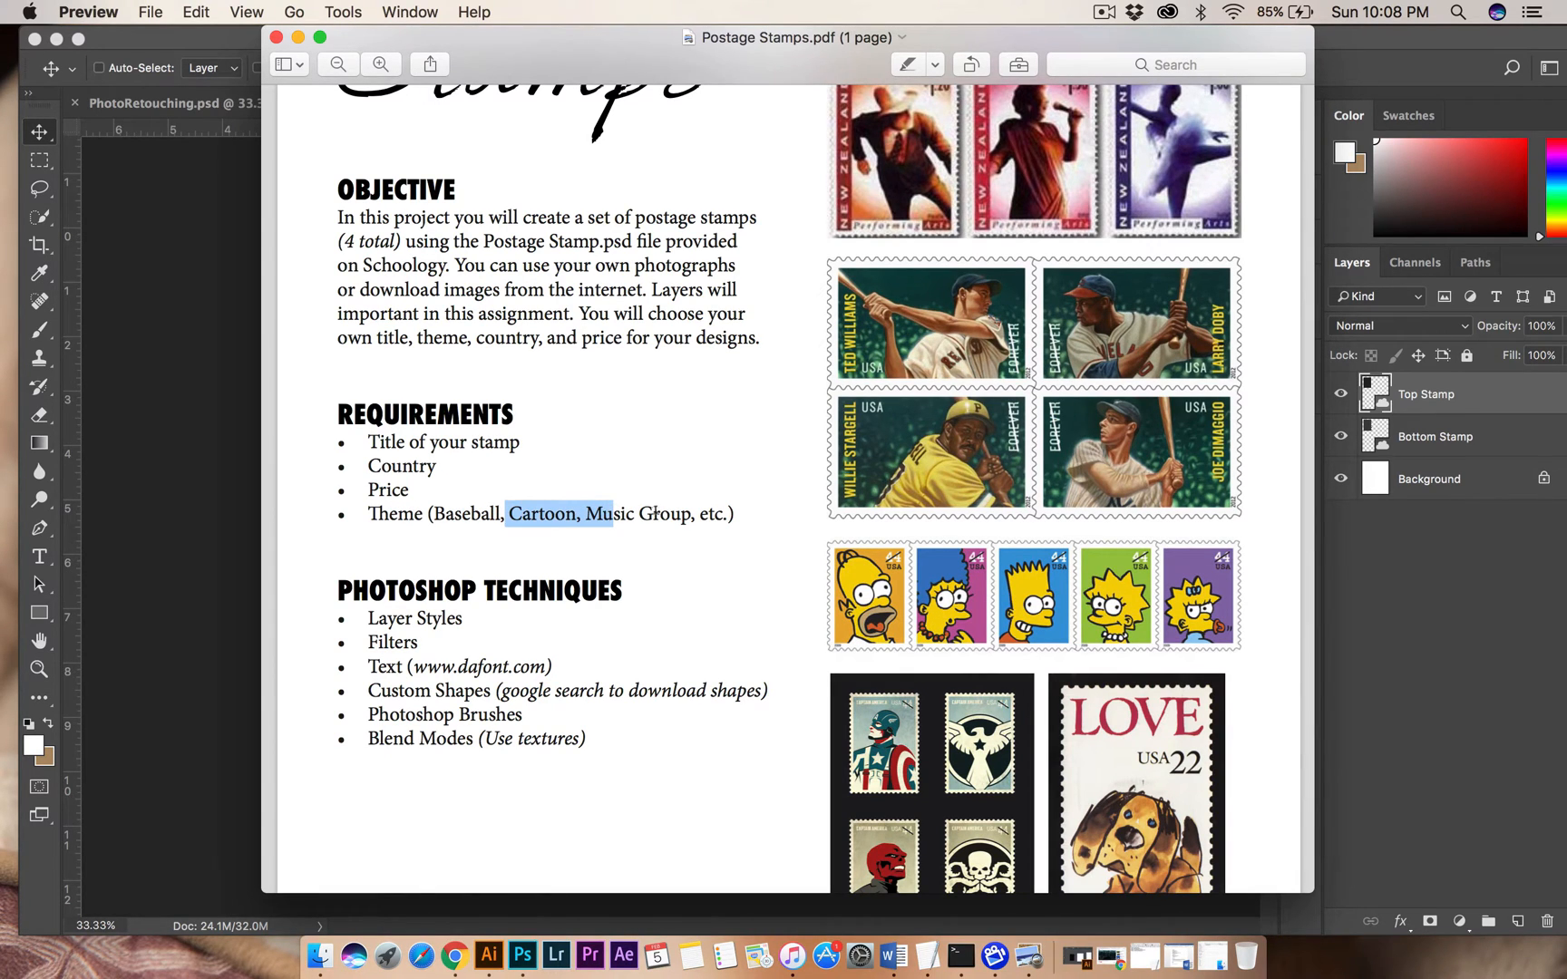
{"action": "scroll", "coordinate": [655, 513], "scroll_direction": "down", "scroll_amount": 1}
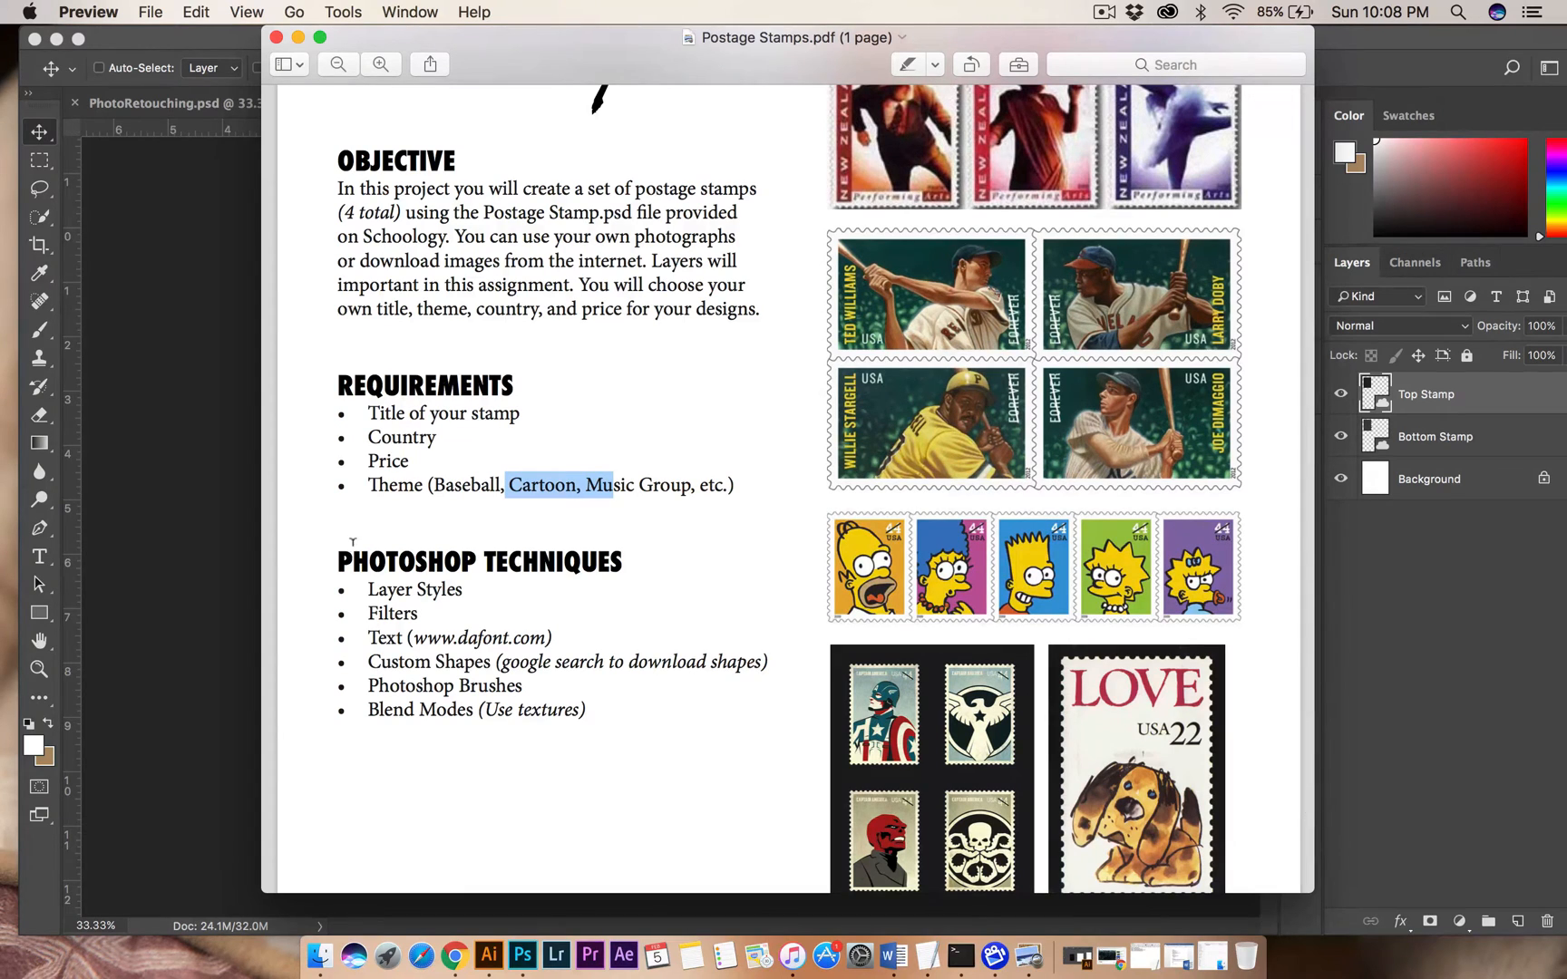
{"action": "left_click_drag", "start_coordinate": [352, 563], "coordinate": [622, 562]}
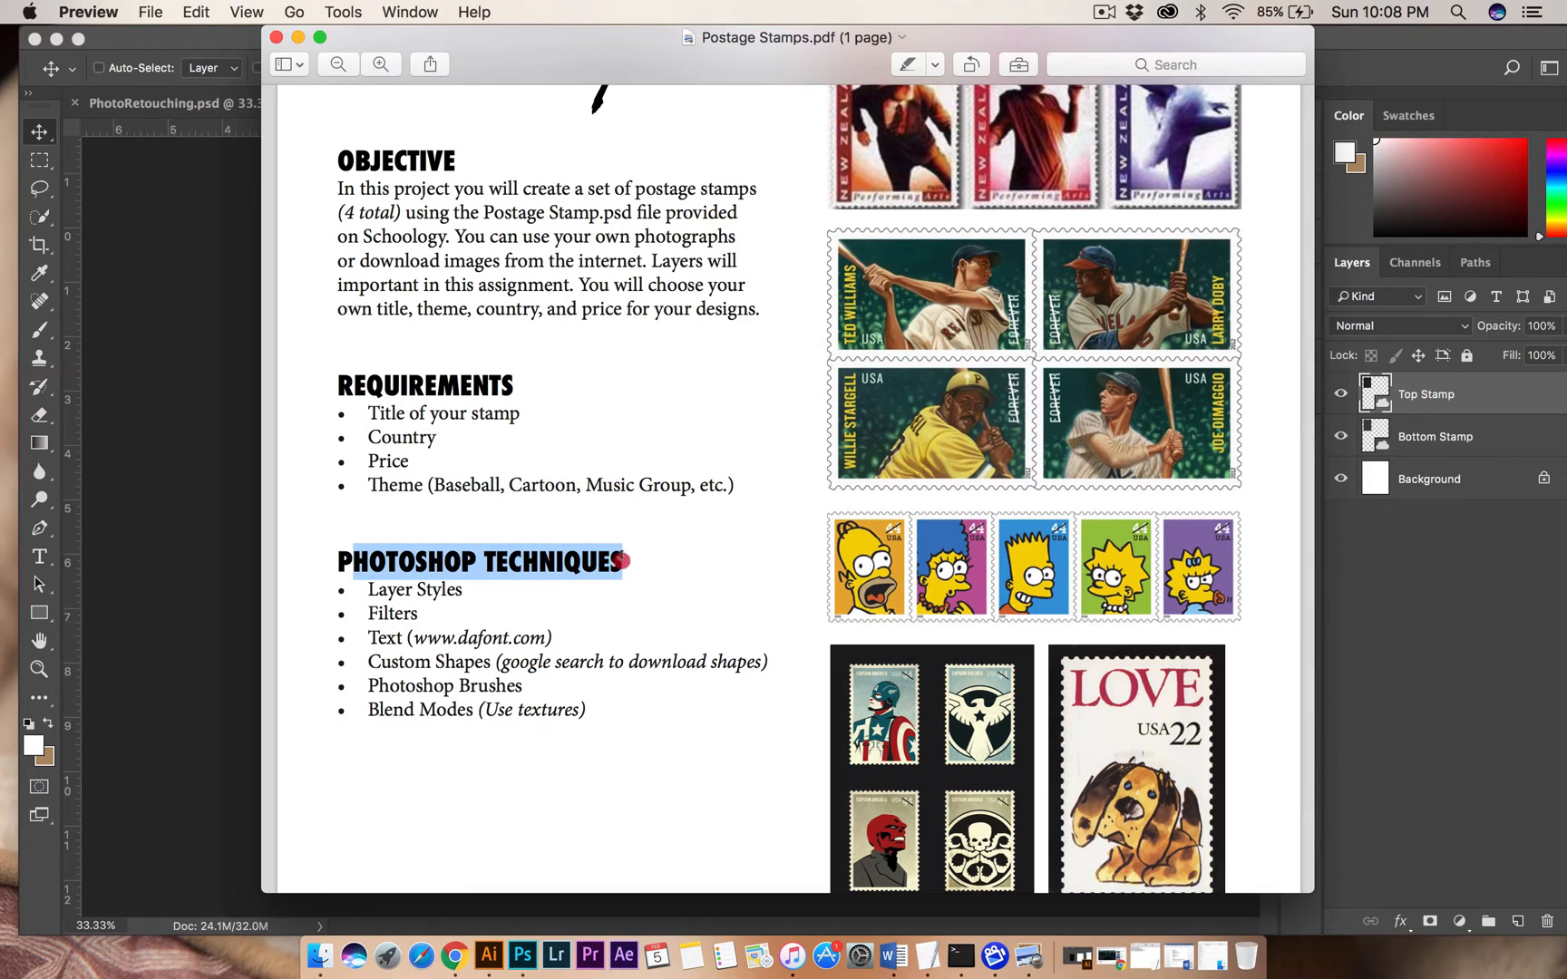
{"action": "left_click_drag", "start_coordinate": [365, 591], "coordinate": [464, 591]}
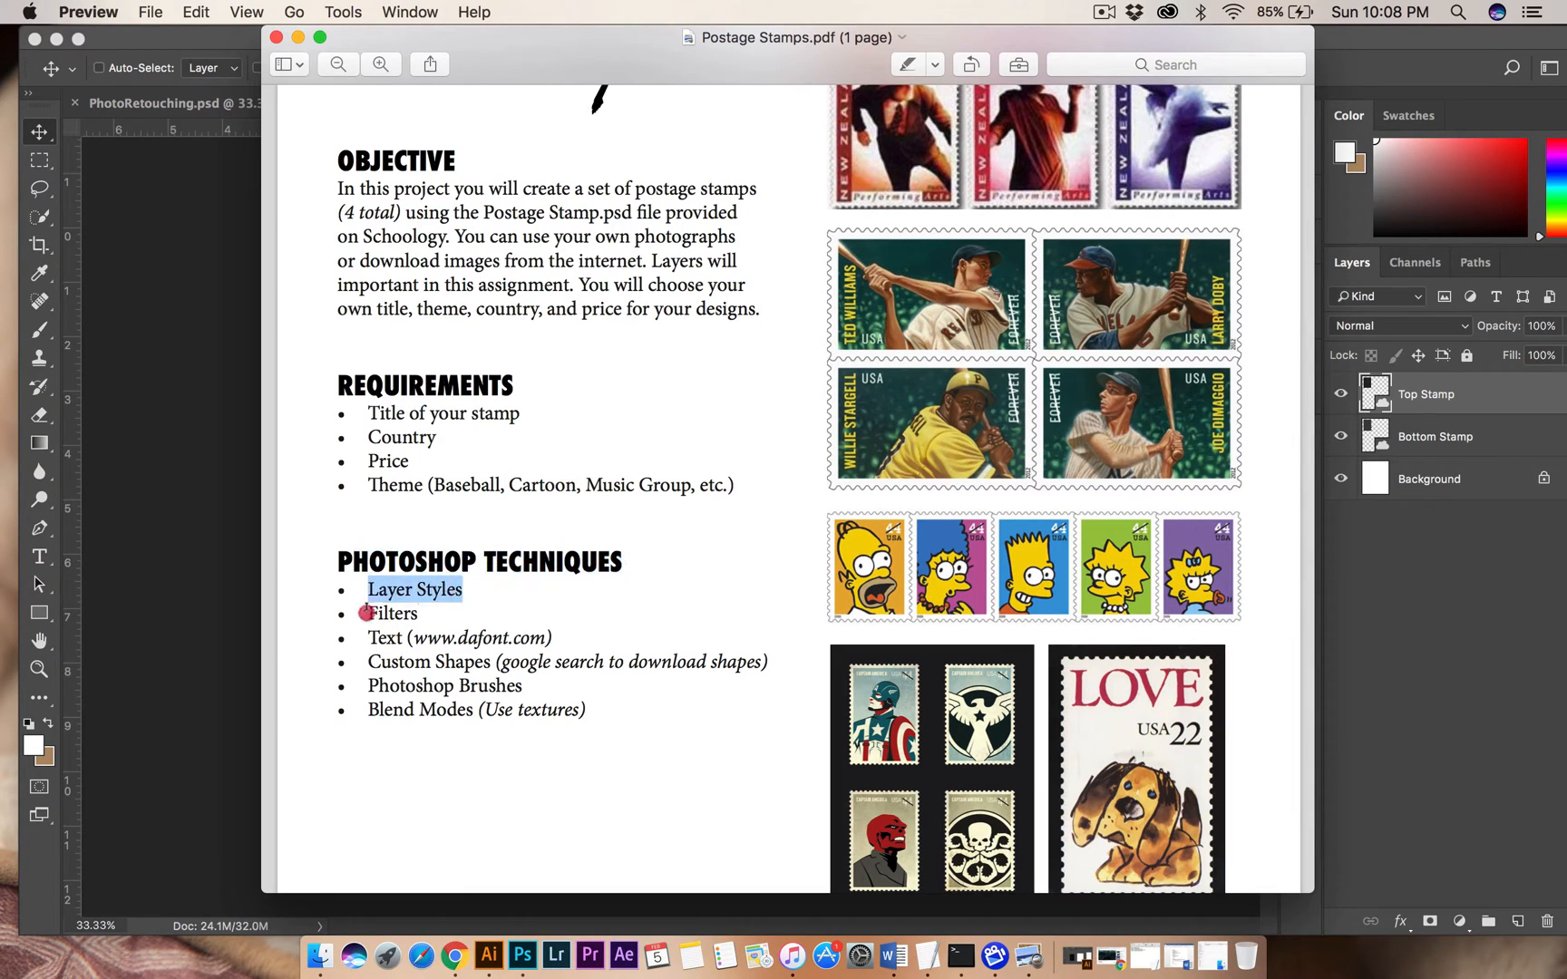
{"action": "left_click_drag", "start_coordinate": [365, 613], "coordinate": [568, 641]}
{"action": "left_click_drag", "start_coordinate": [375, 661], "coordinate": [753, 659]}
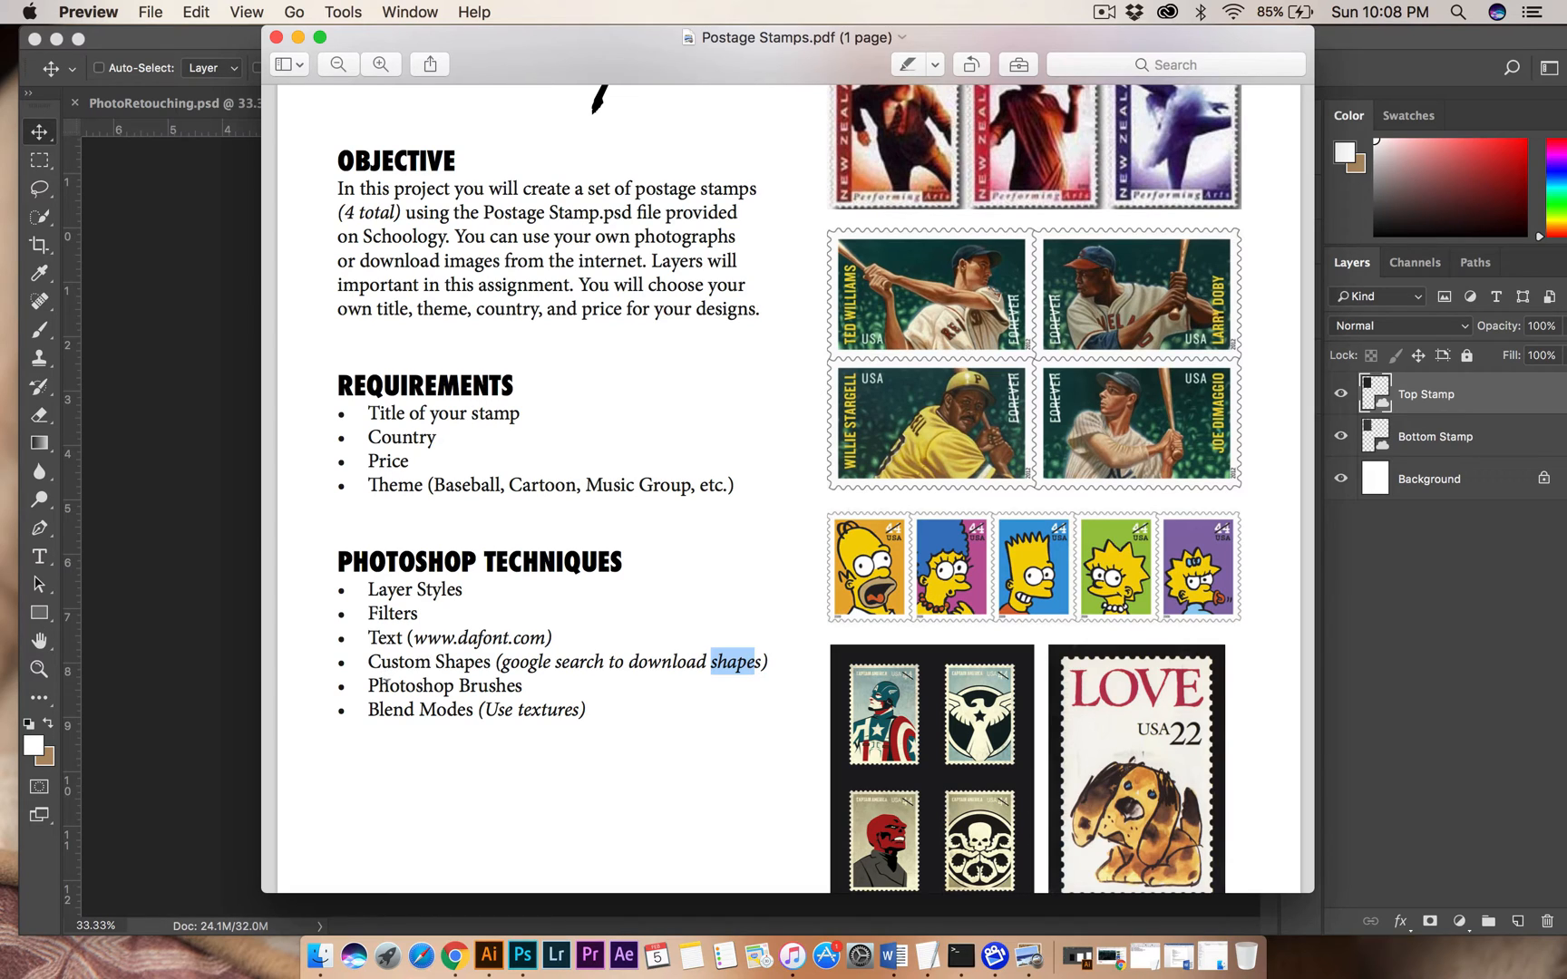
{"action": "left_click_drag", "start_coordinate": [383, 685], "coordinate": [571, 683]}
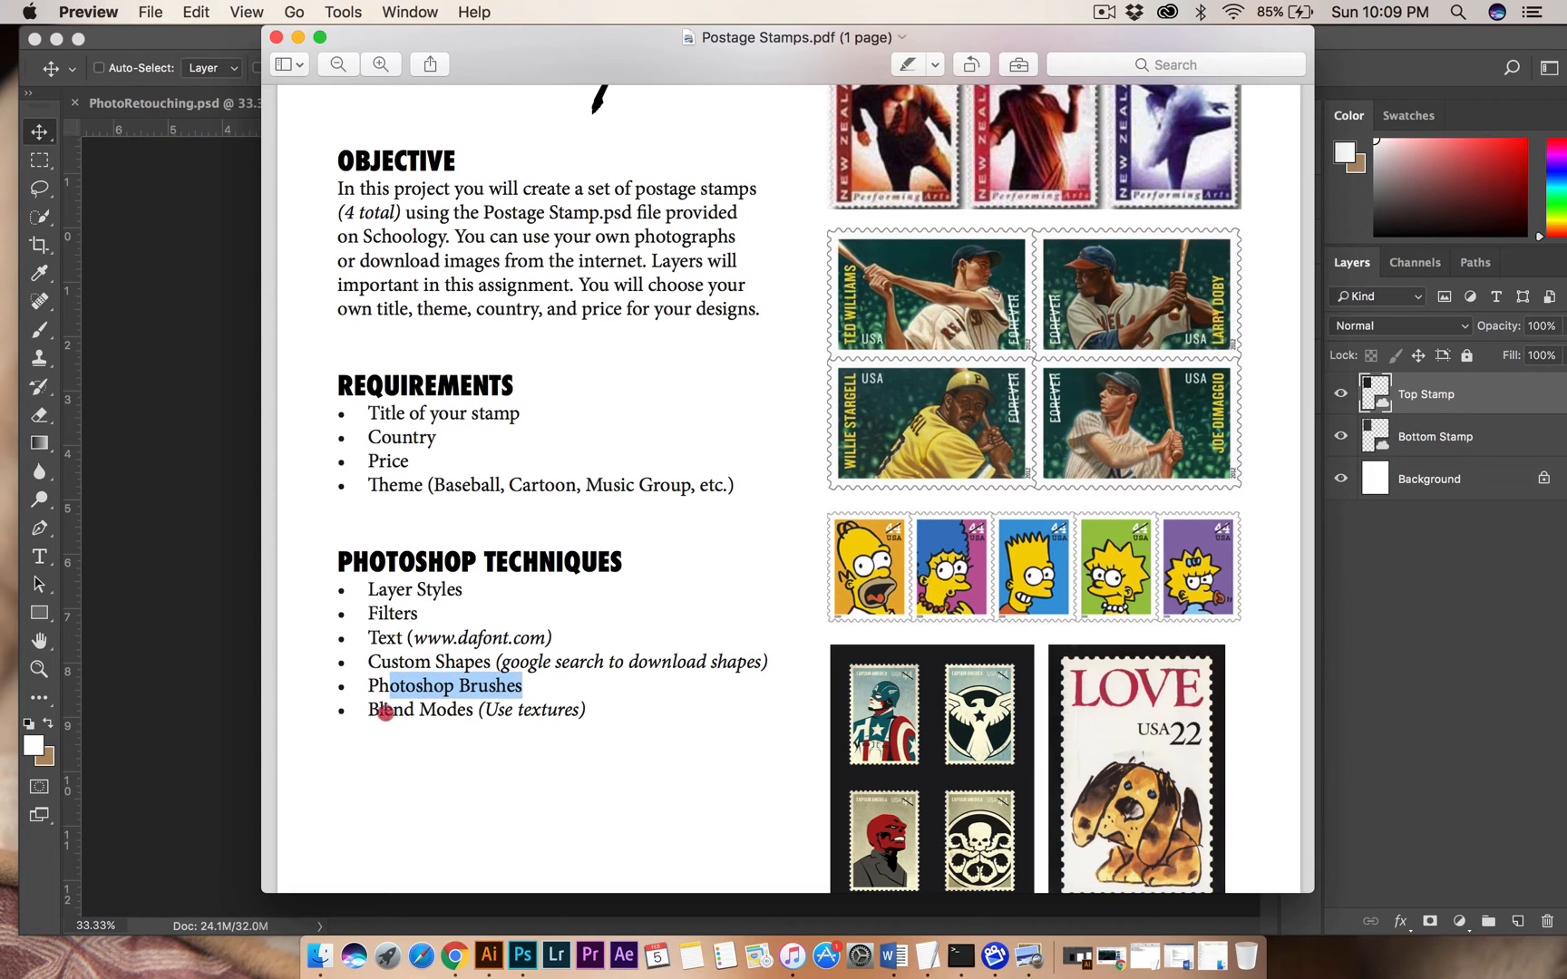
{"action": "left_click_drag", "start_coordinate": [385, 712], "coordinate": [639, 715]}
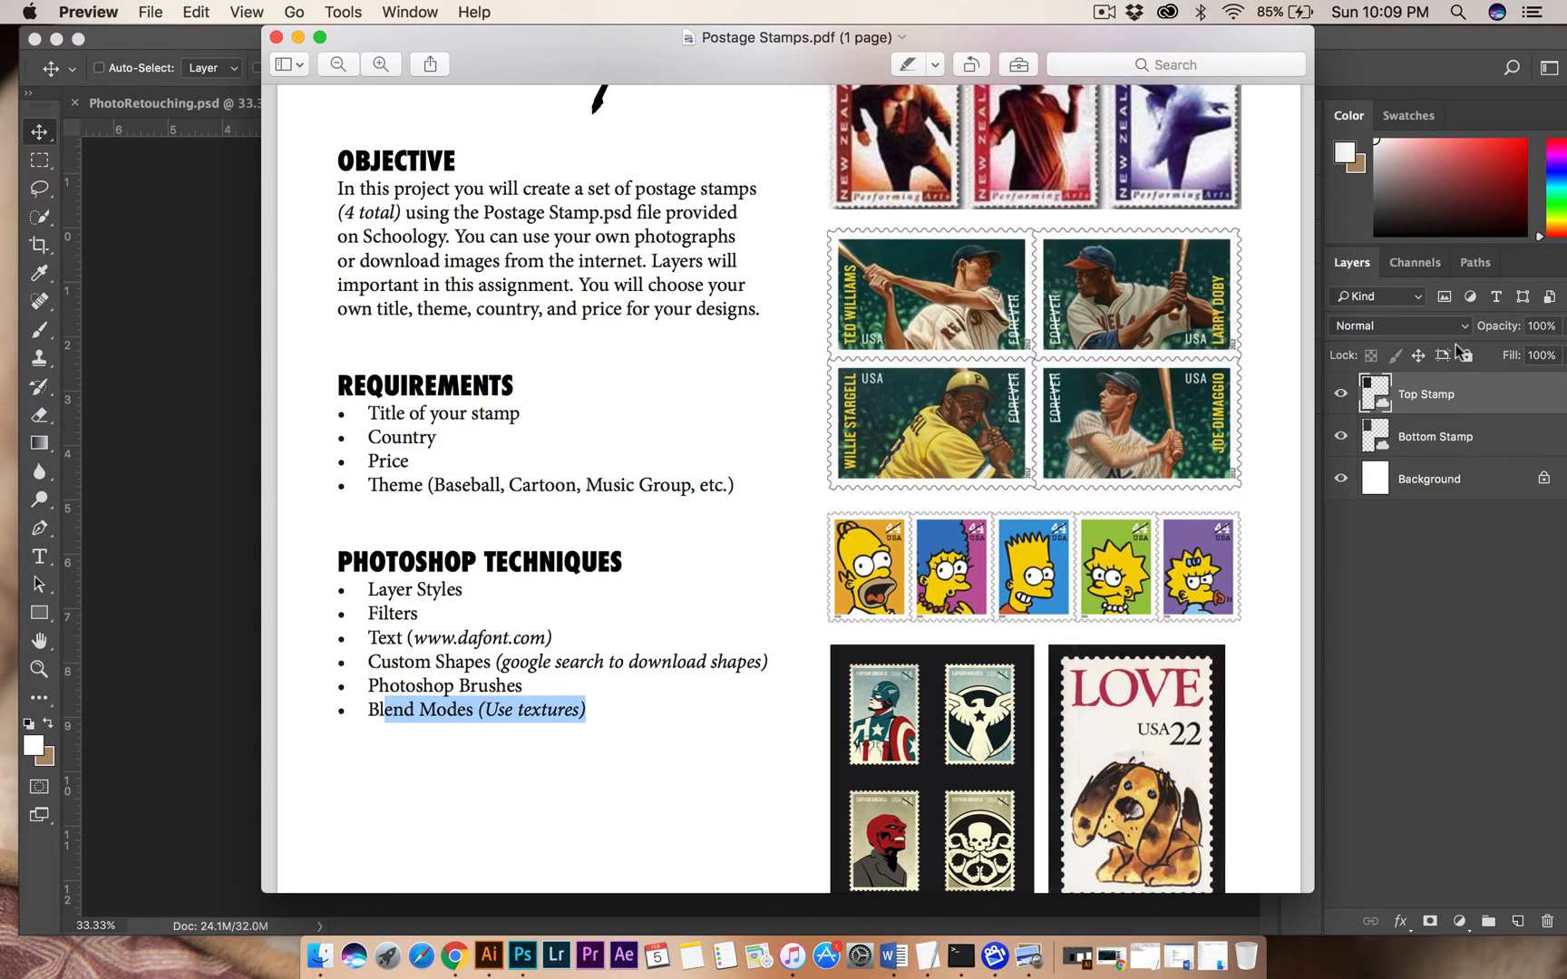
Switch to Photoshop and inspect the template's Bottom Stamp and Top Stamp layers, ending with Top Stamp selected.
{"action": "left_click", "coordinate": [1435, 434]}
{"action": "left_click", "coordinate": [1436, 399]}
{"action": "left_click", "coordinate": [1438, 437]}
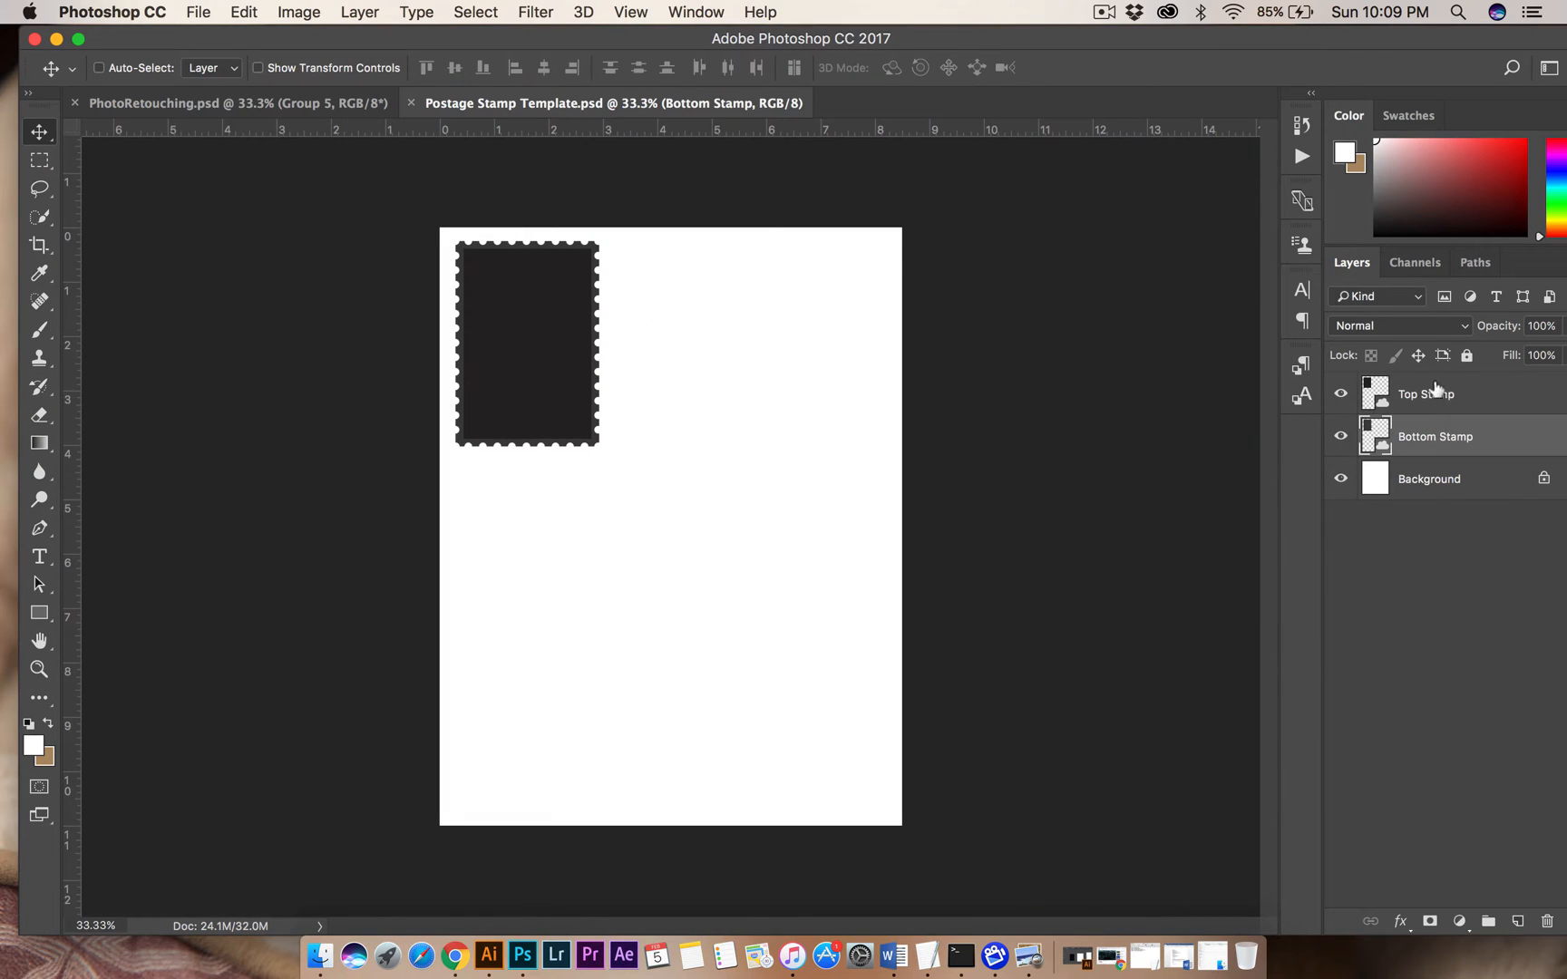
{"action": "left_click", "coordinate": [1435, 399]}
{"action": "left_click", "coordinate": [1436, 435]}
{"action": "left_click", "coordinate": [1435, 395]}
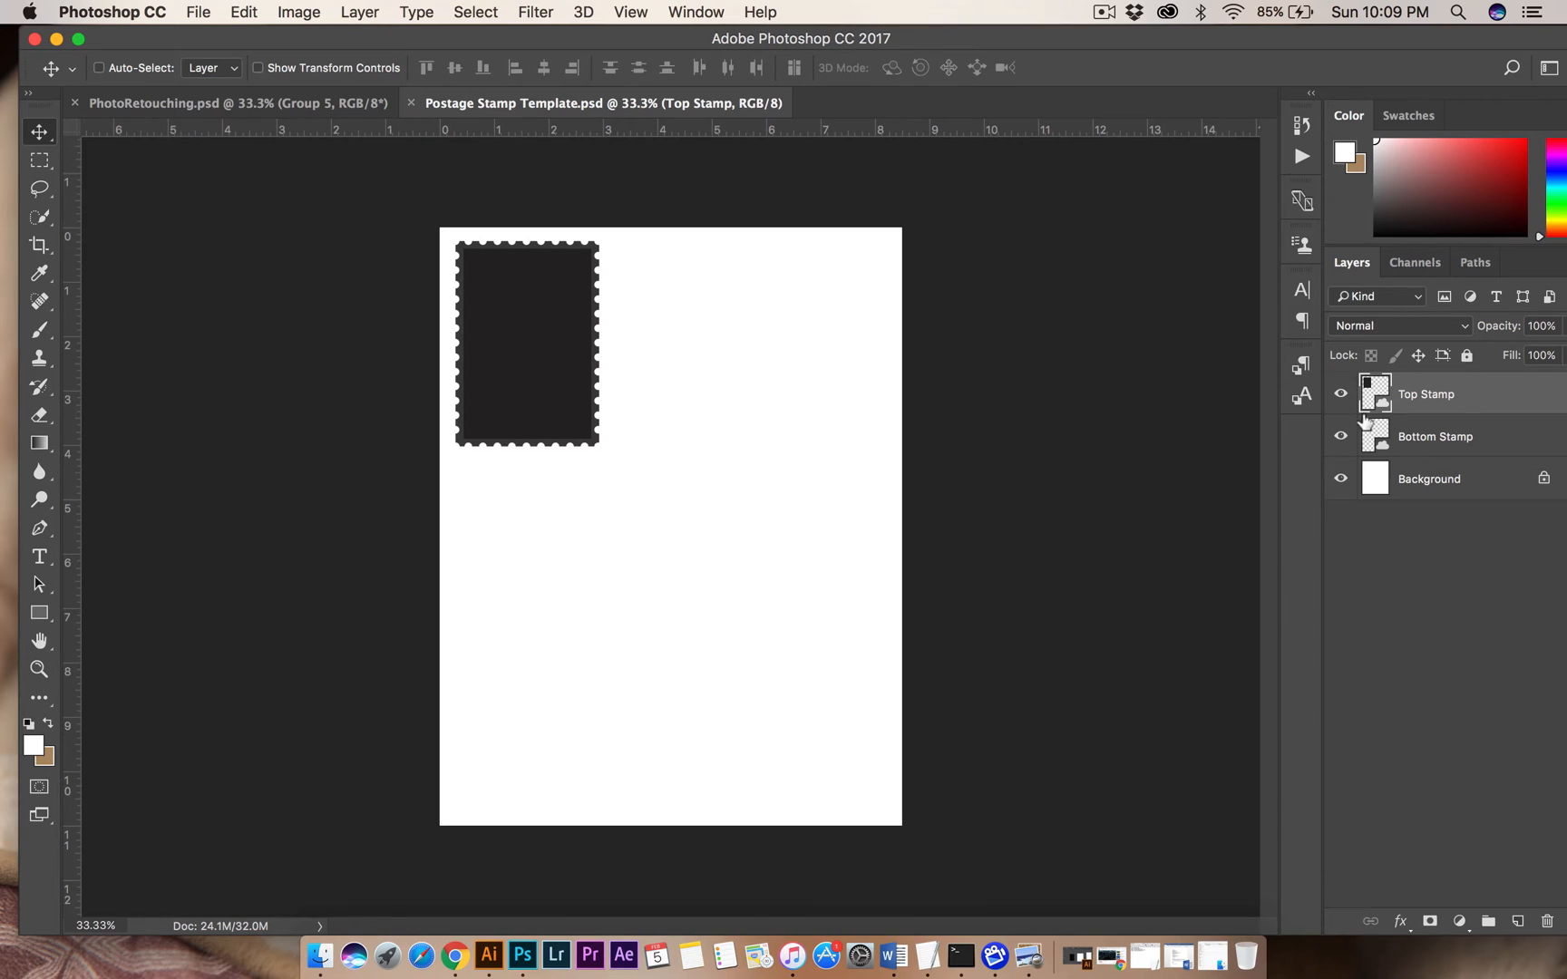
{"action": "left_click", "coordinate": [1469, 441]}
{"action": "left_click", "coordinate": [1458, 407]}
{"action": "left_click", "coordinate": [1449, 435]}
{"action": "left_click", "coordinate": [1453, 399]}
{"action": "left_click", "coordinate": [1449, 434]}
{"action": "left_click", "coordinate": [1448, 399]}
{"action": "left_click", "coordinate": [1438, 437]}
{"action": "left_click", "coordinate": [1442, 396]}
{"action": "left_click", "coordinate": [1433, 441]}
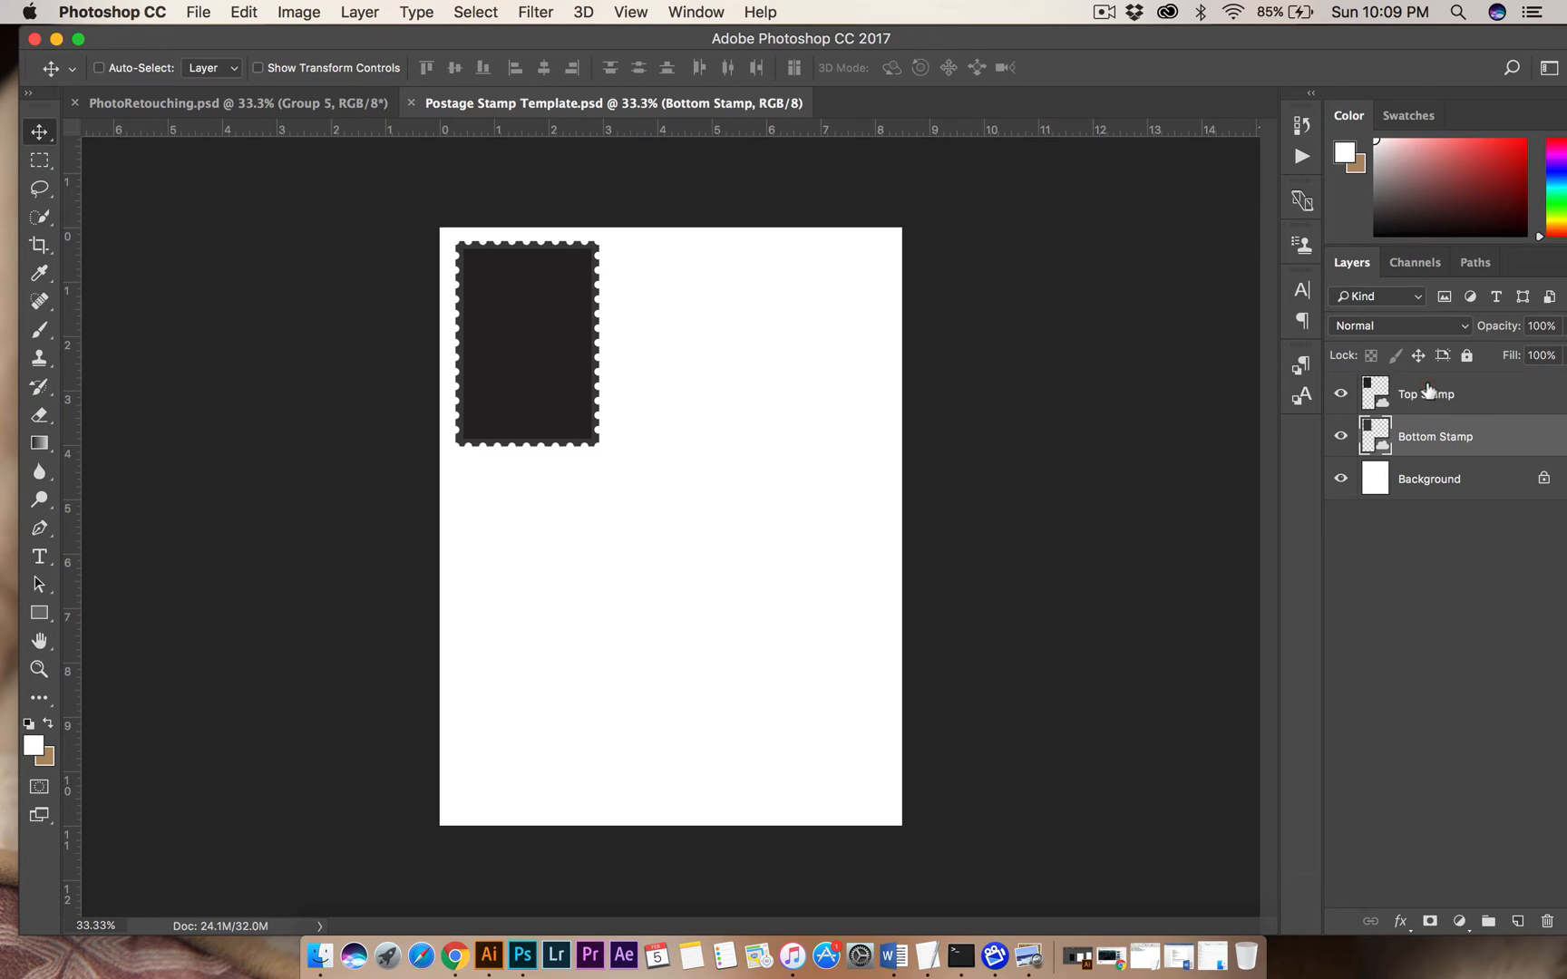
{"action": "left_click", "coordinate": [1430, 395]}
{"action": "left_click", "coordinate": [1422, 431]}
{"action": "left_click", "coordinate": [1432, 397]}
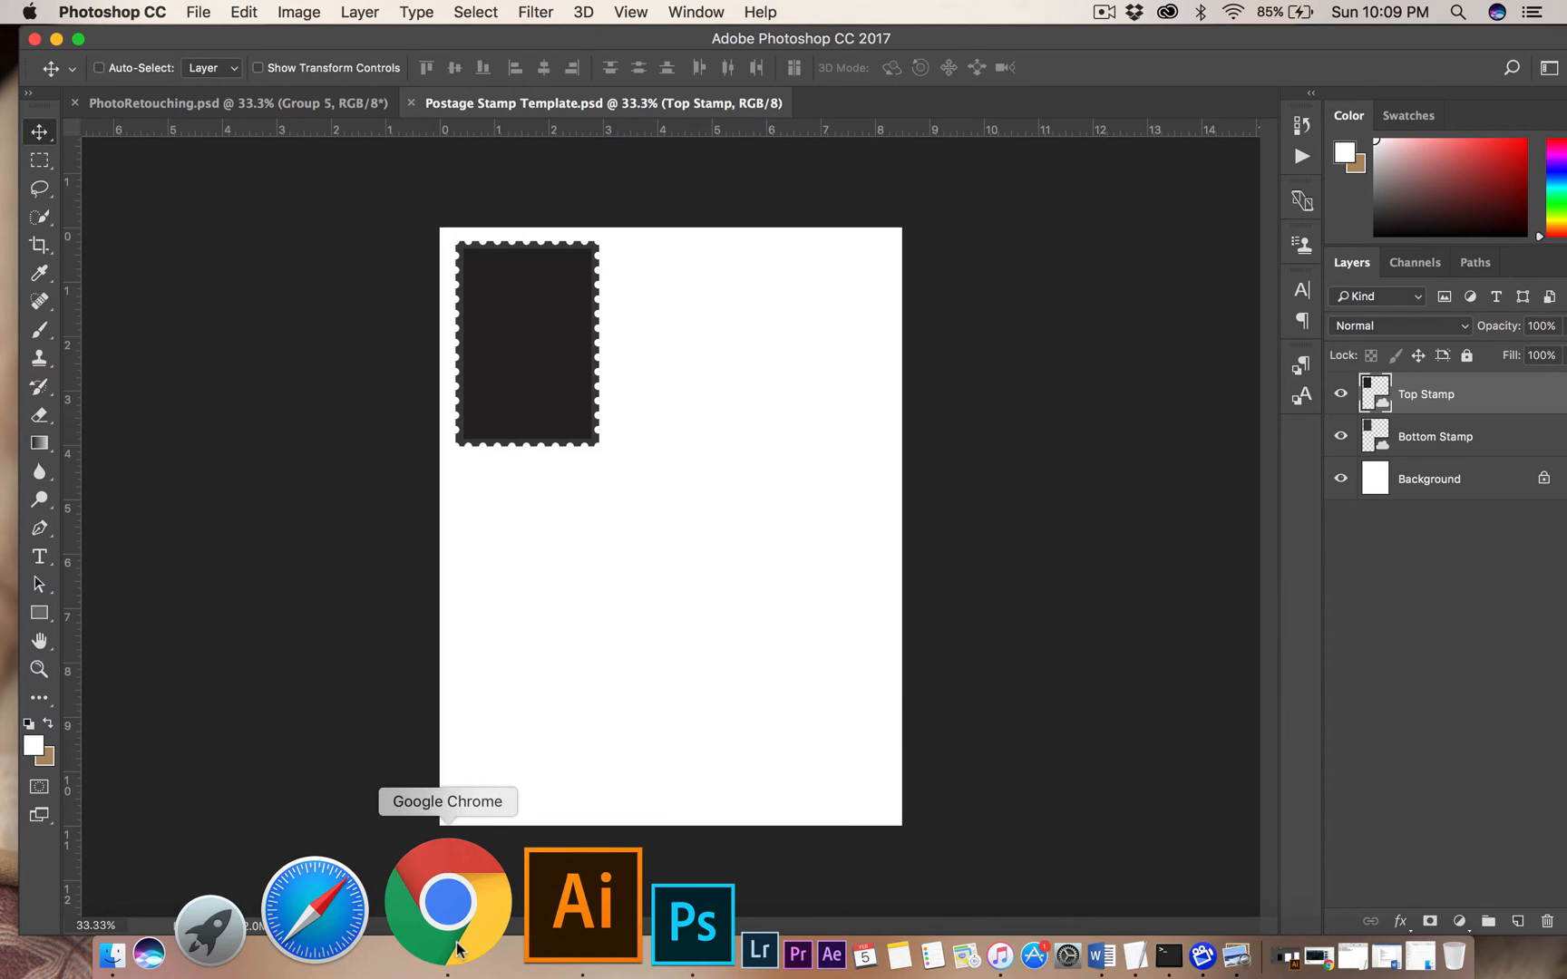
Switch to Chrome and browse the Eminem image results, previewing the Mirror close-up and the 1920 × 1200 kingofwallpapers.com photo.
{"action": "left_click", "coordinate": [448, 907]}
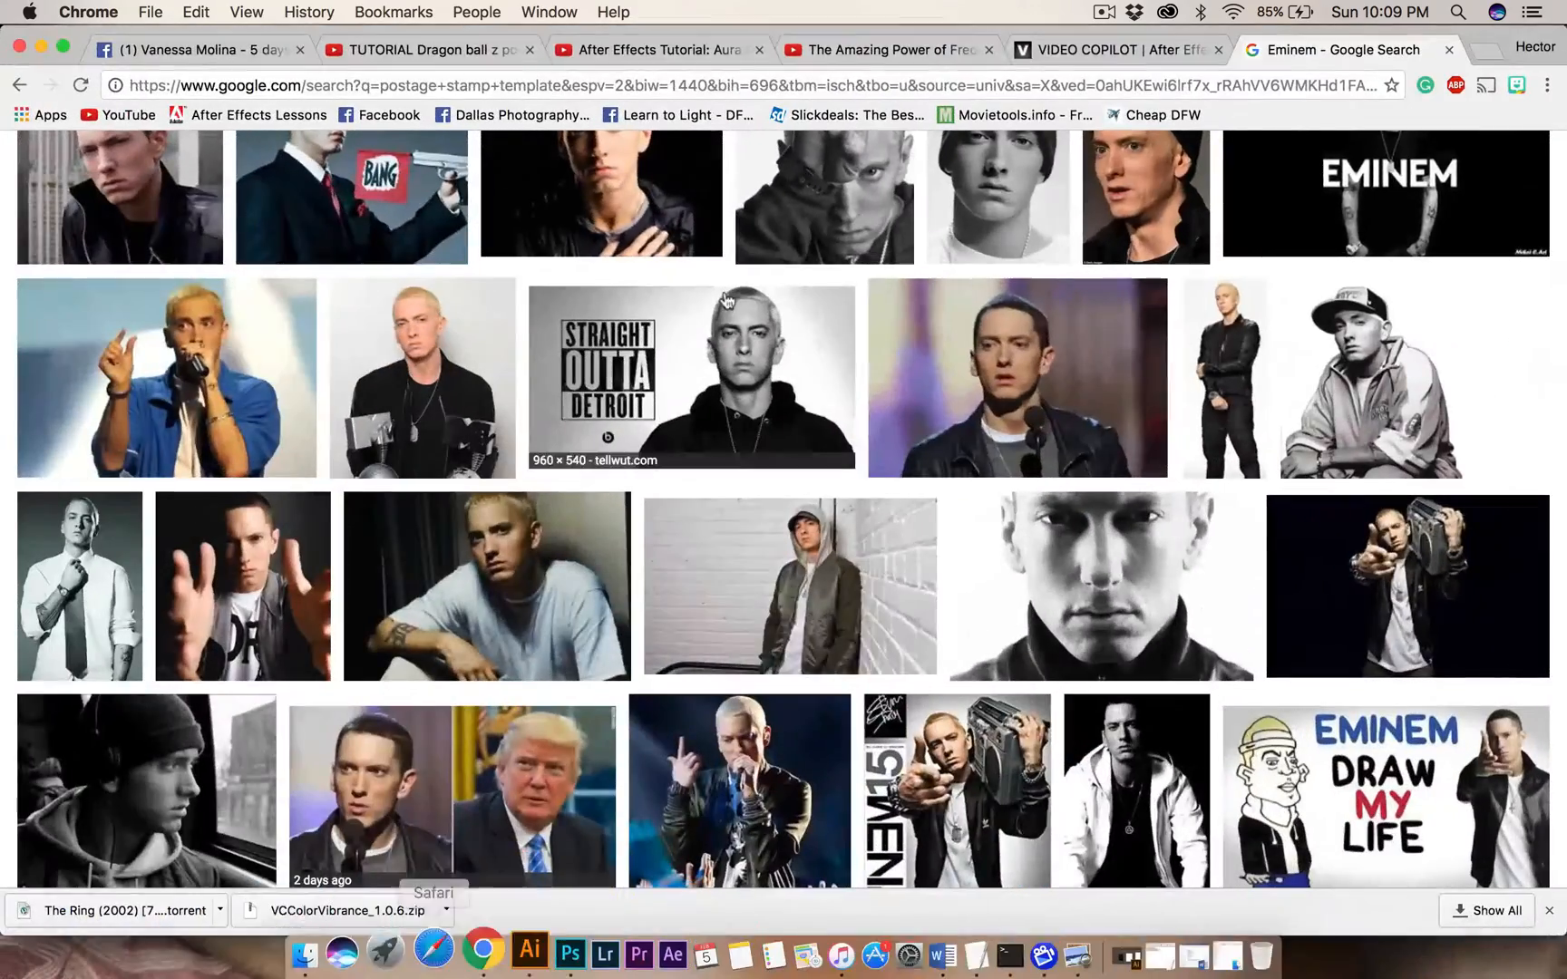
{"action": "scroll", "coordinate": [699, 649], "scroll_direction": "up", "scroll_amount": 5}
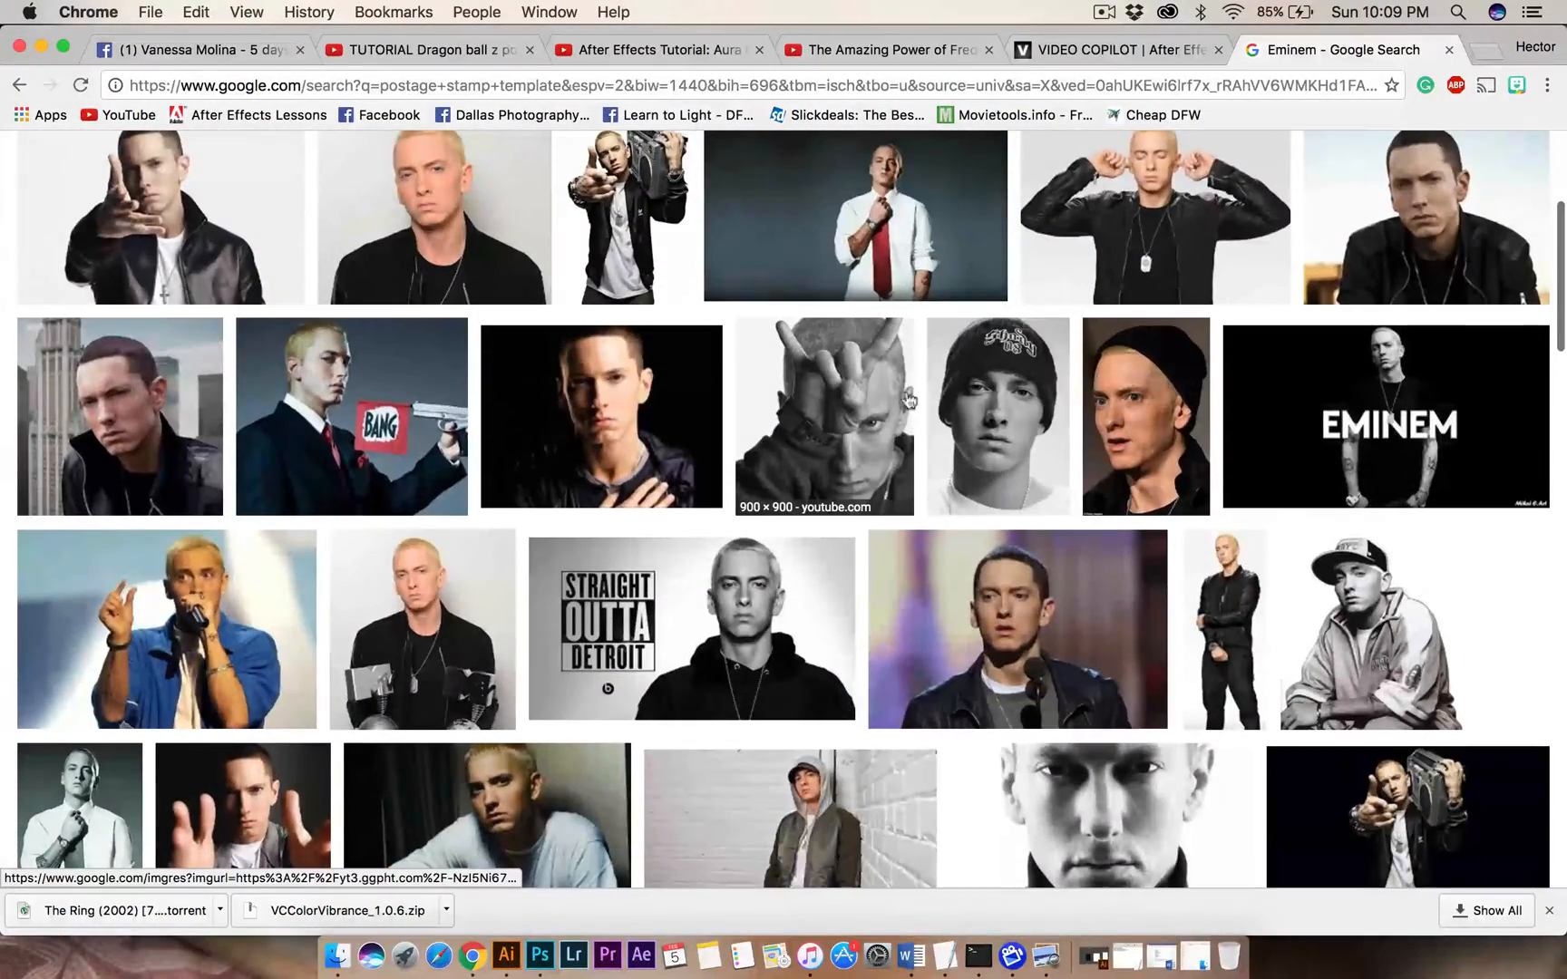
{"action": "scroll", "coordinate": [853, 383], "scroll_direction": "down", "scroll_amount": 10}
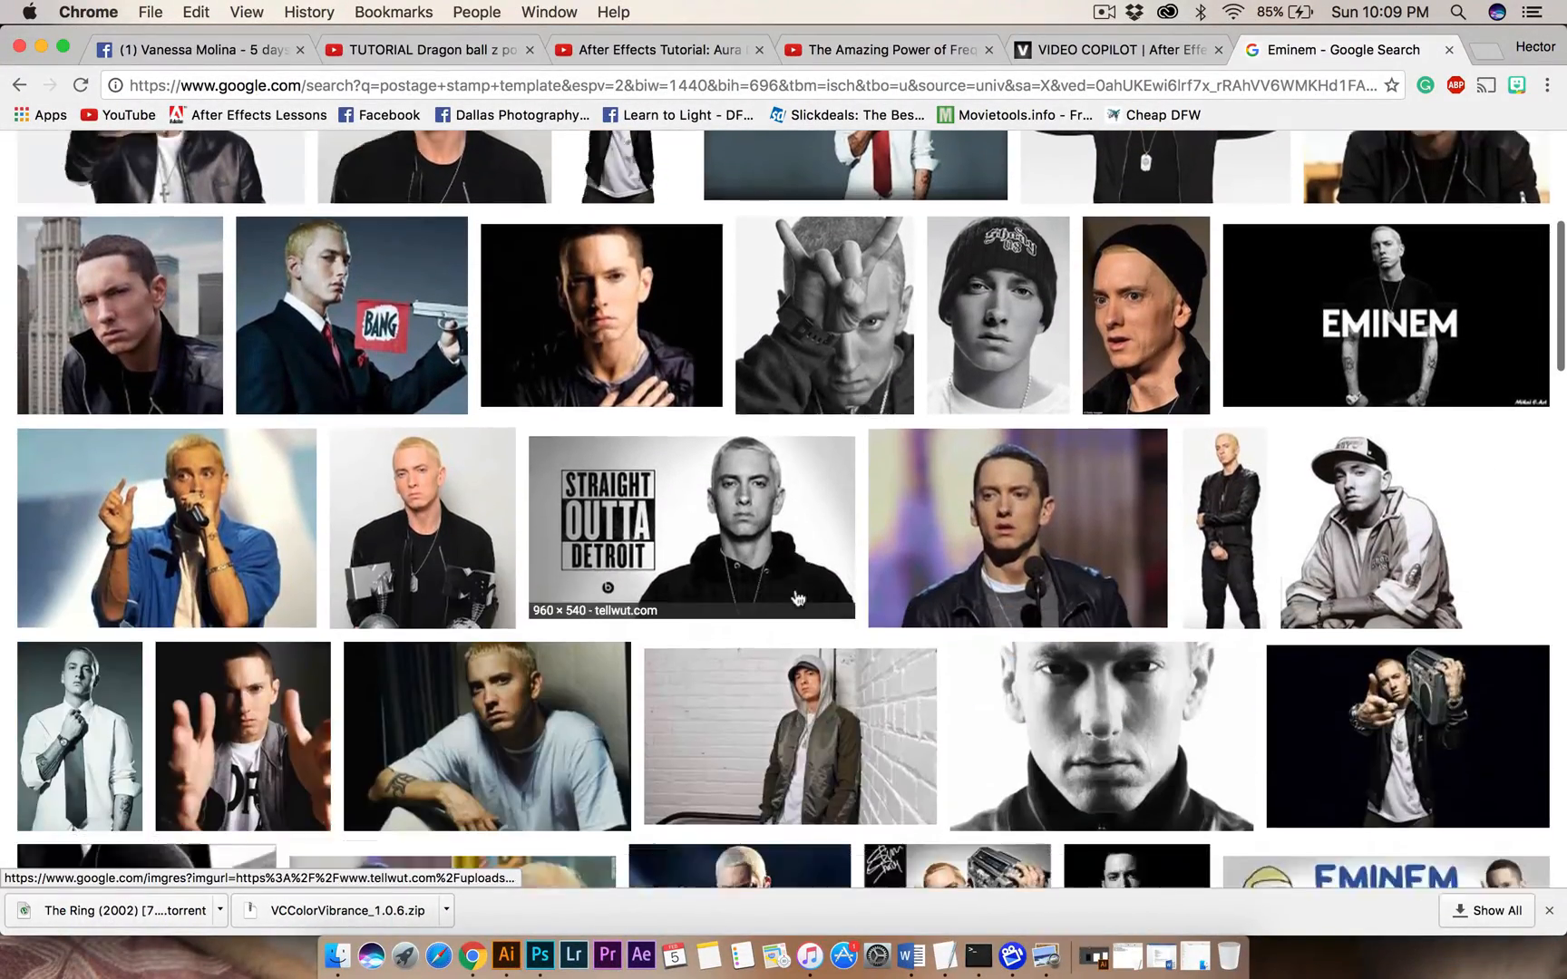
{"action": "scroll", "coordinate": [593, 690], "scroll_direction": "down", "scroll_amount": 5}
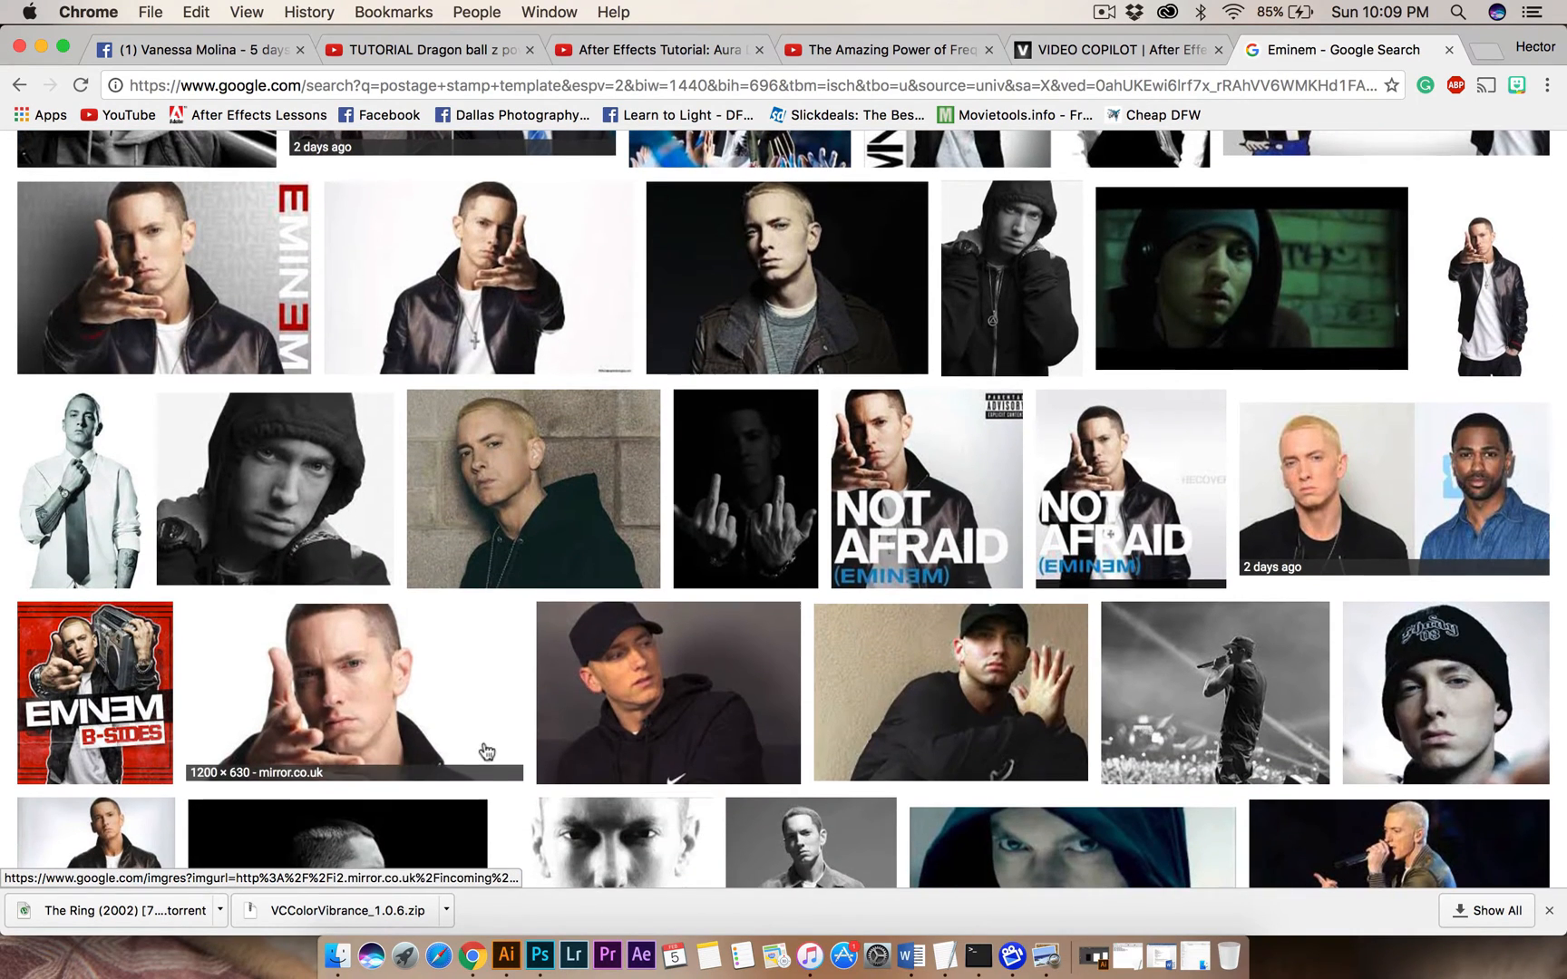
{"action": "scroll", "coordinate": [490, 739], "scroll_direction": "down", "scroll_amount": 3}
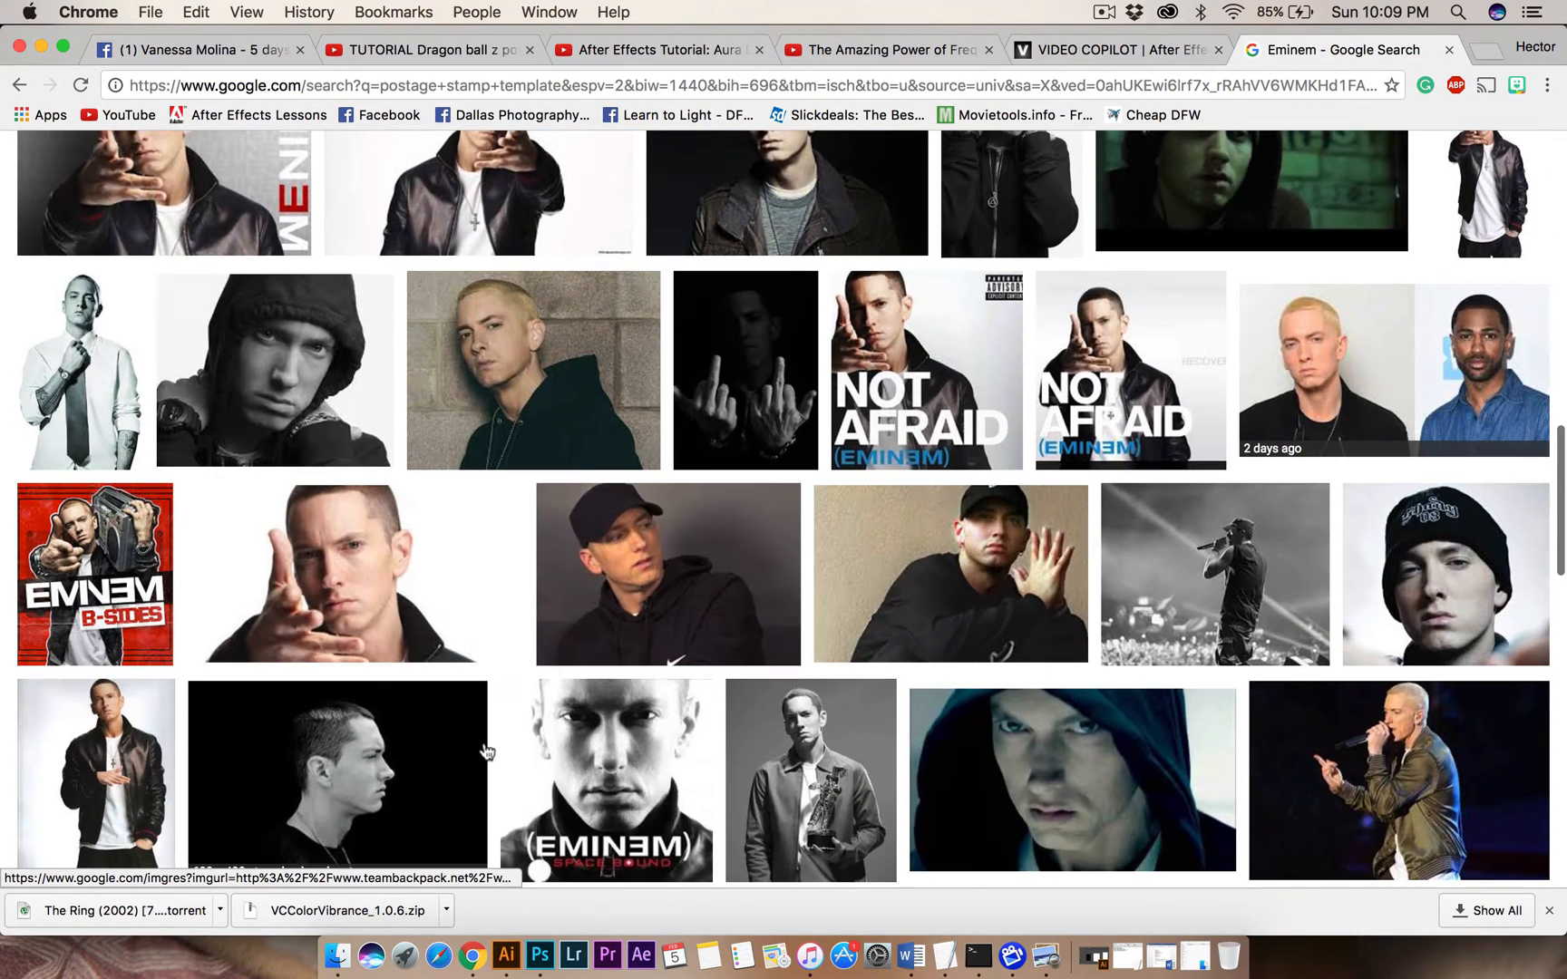
{"action": "left_click", "coordinate": [316, 572]}
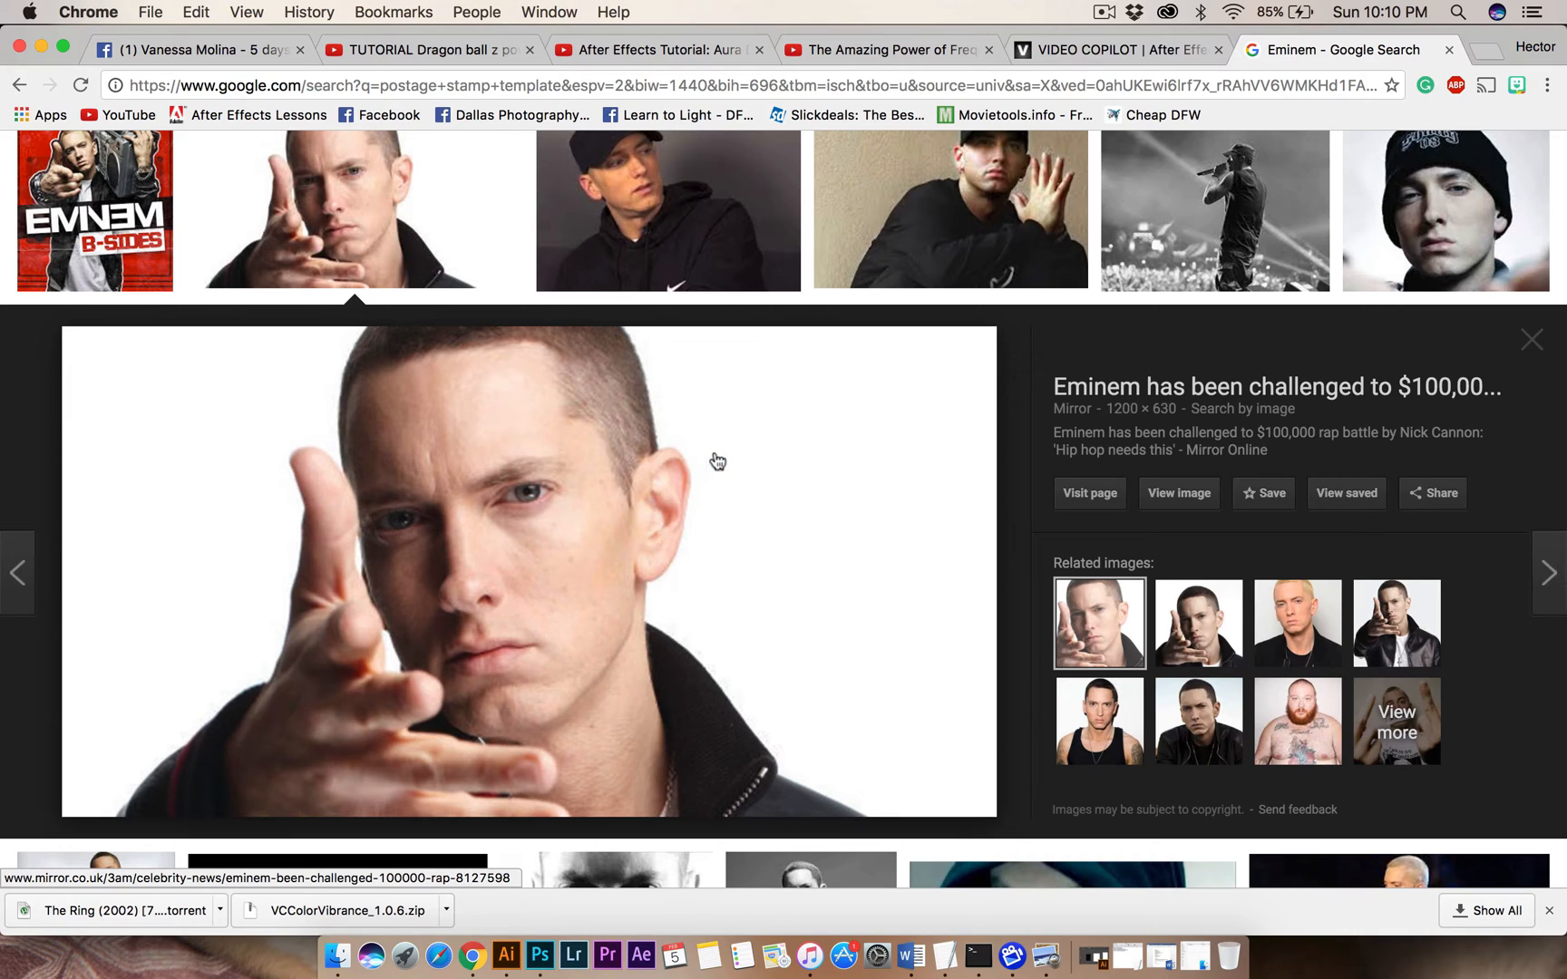
{"action": "scroll", "coordinate": [714, 458], "scroll_direction": "up", "scroll_amount": 1}
{"action": "scroll", "coordinate": [606, 510], "scroll_direction": "up", "scroll_amount": 10}
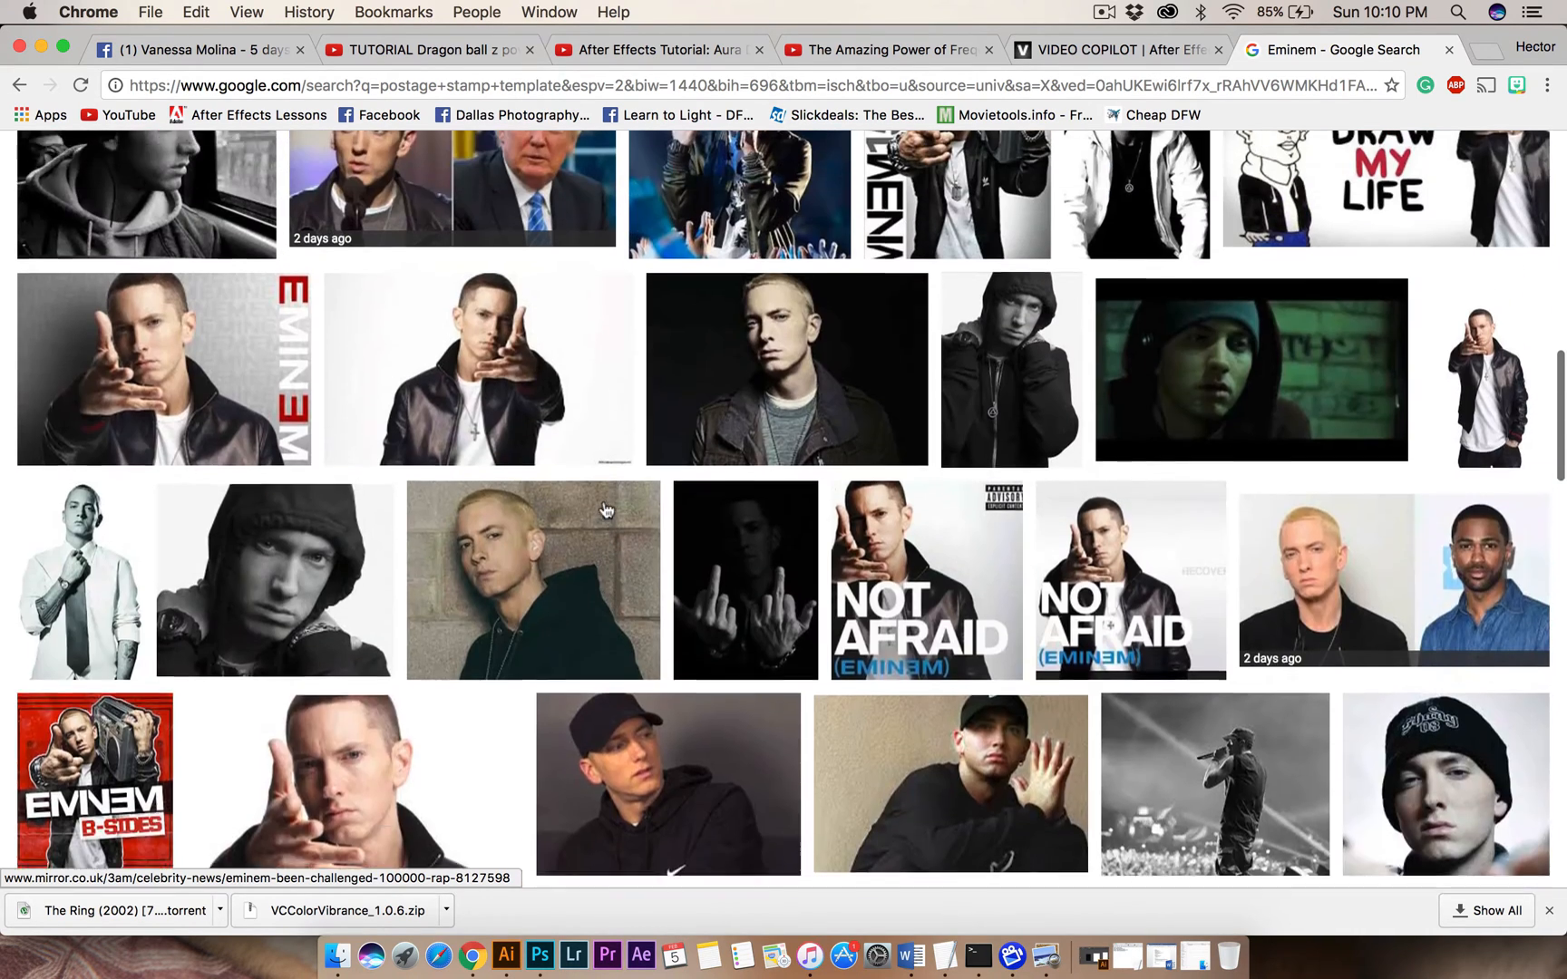
{"action": "scroll", "coordinate": [545, 562], "scroll_direction": "down", "scroll_amount": 1}
{"action": "left_click", "coordinate": [469, 608]}
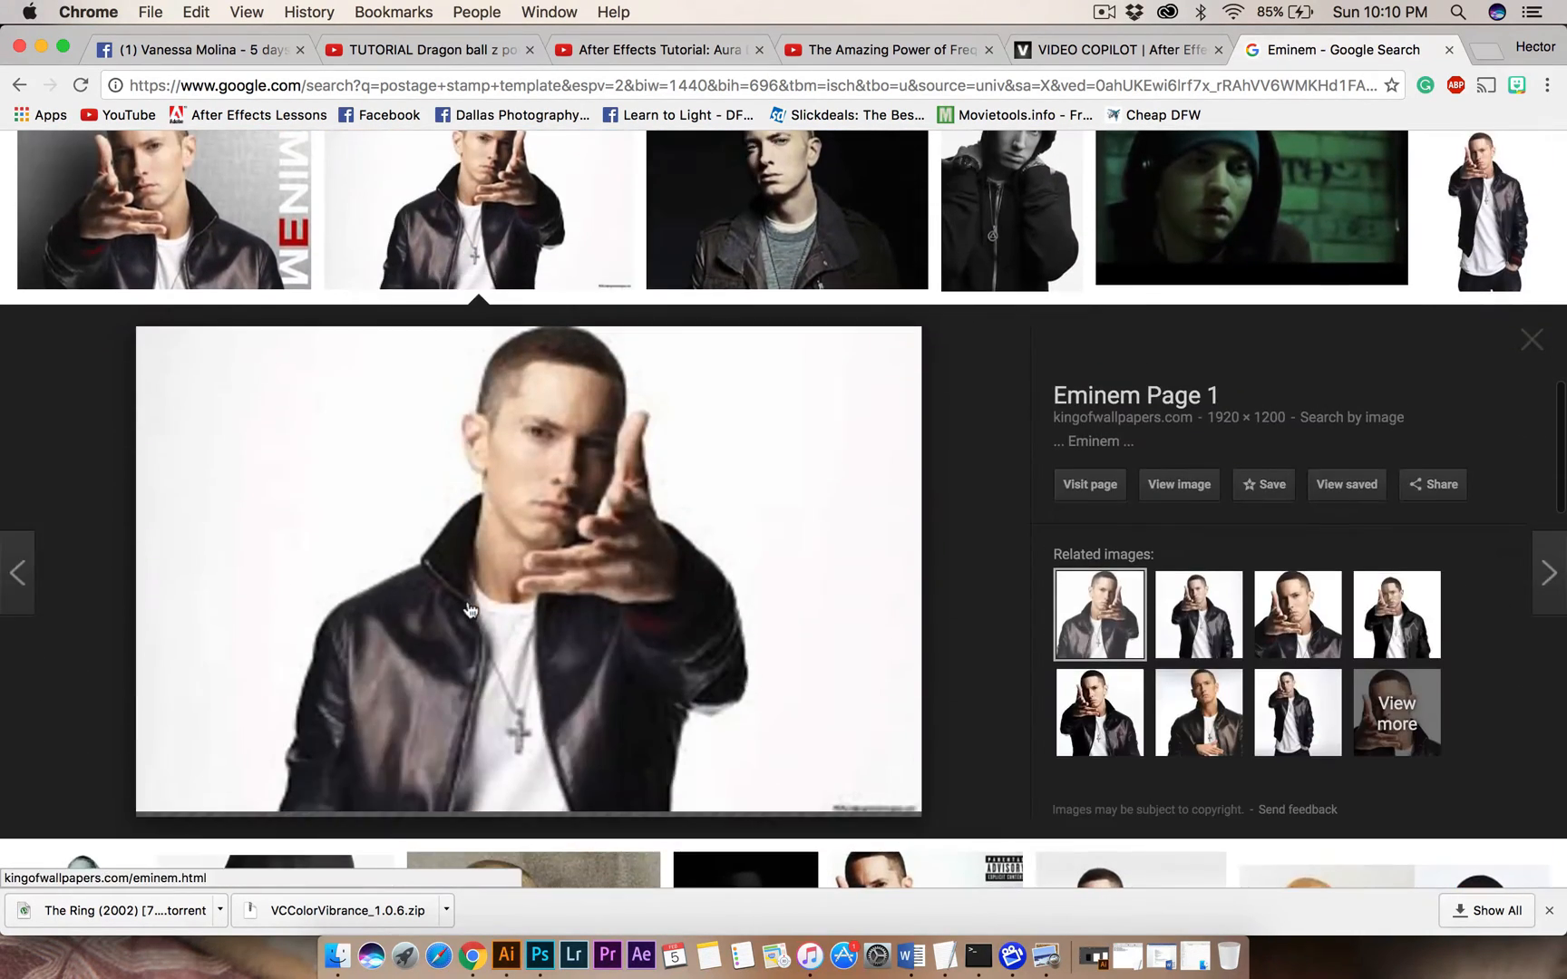
{"action": "scroll", "coordinate": [610, 441], "scroll_direction": "up", "scroll_amount": 2}
{"action": "scroll", "coordinate": [609, 441], "scroll_direction": "up", "scroll_amount": 10}
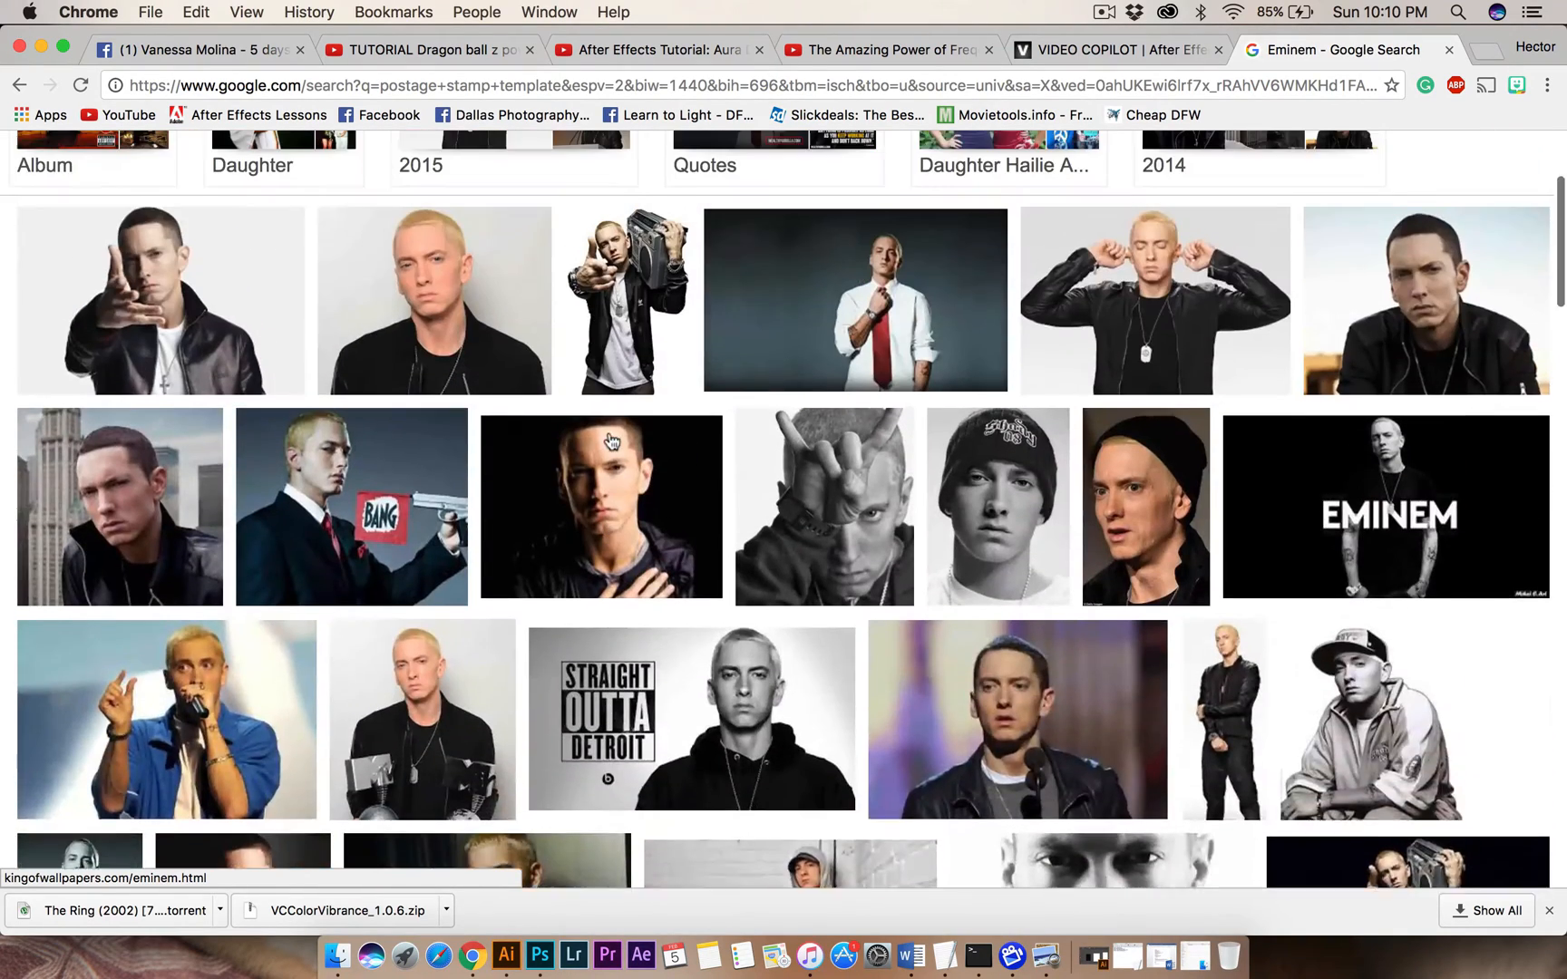
Open the 2560 × 1536 Hip Hop Golden Age photo of Eminem from the results and copy the image.
{"action": "left_click", "coordinate": [205, 484]}
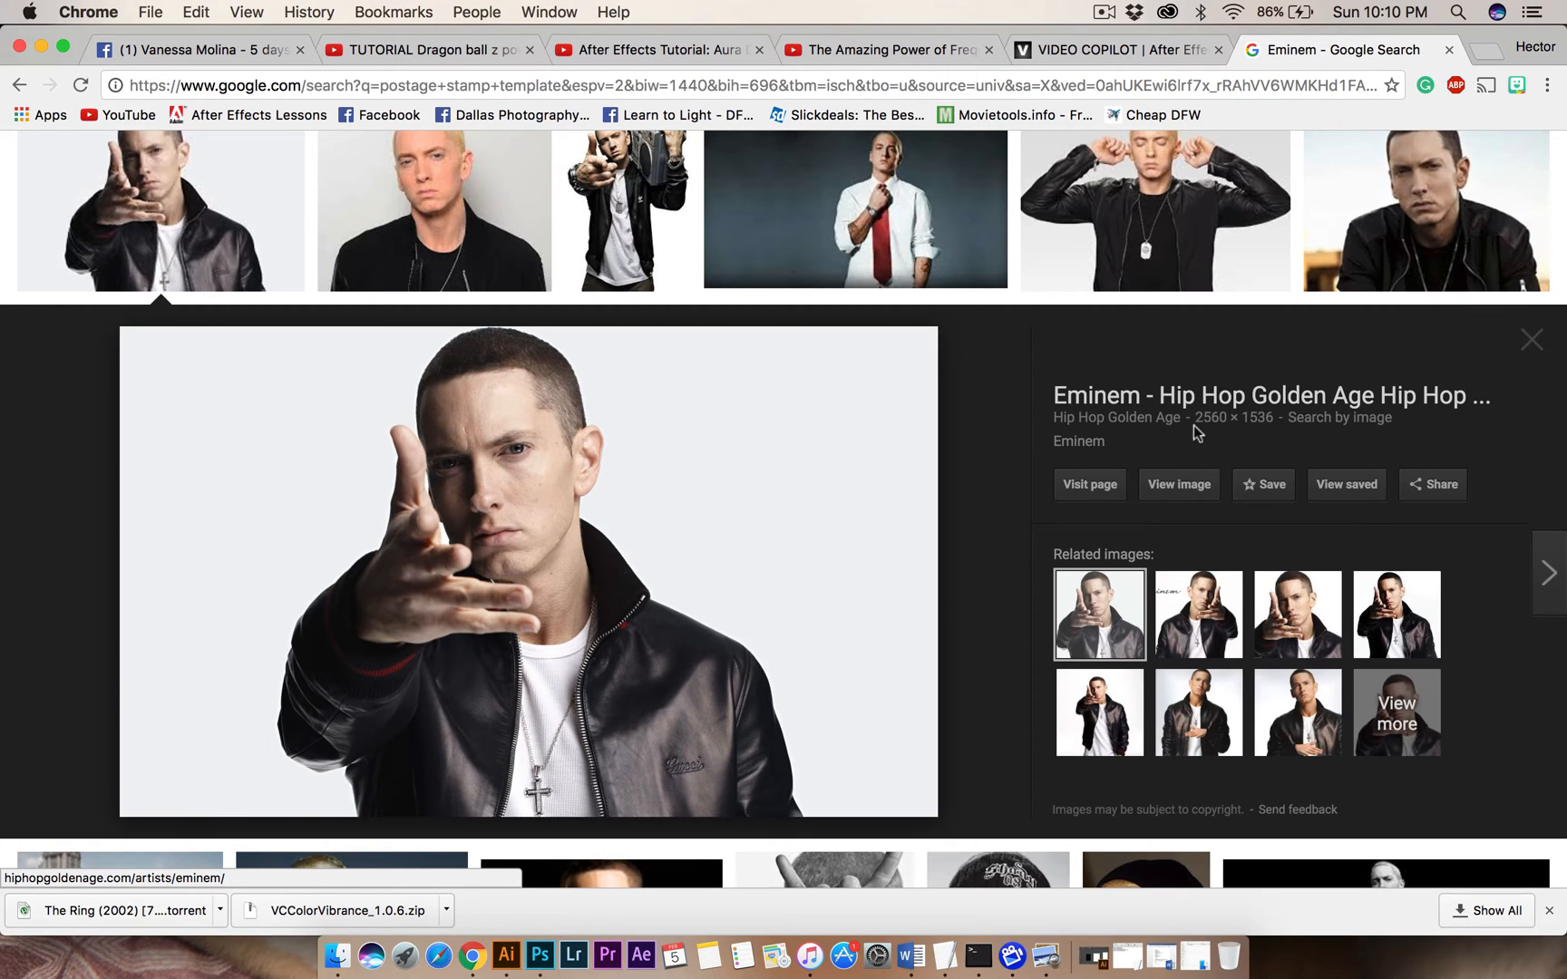
{"action": "right_click", "coordinate": [561, 483]}
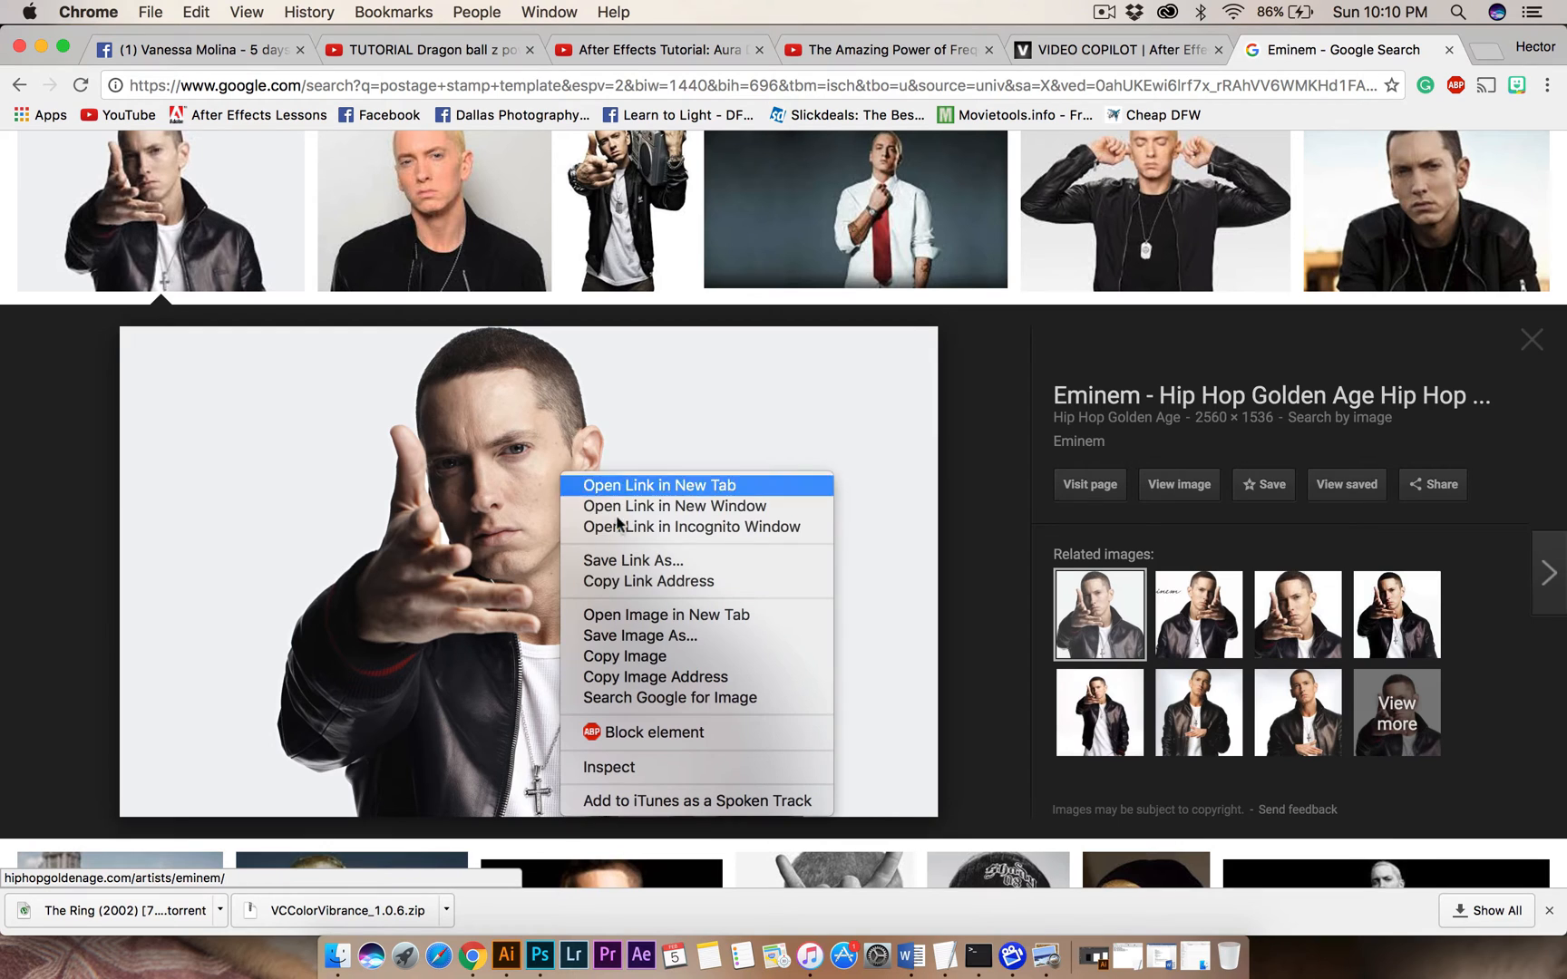
{"action": "left_click", "coordinate": [632, 654]}
Switch to Photoshop, paste the copied photo above the Top Stamp layer and move it down below the stamp shape.
{"action": "left_click", "coordinate": [540, 955]}
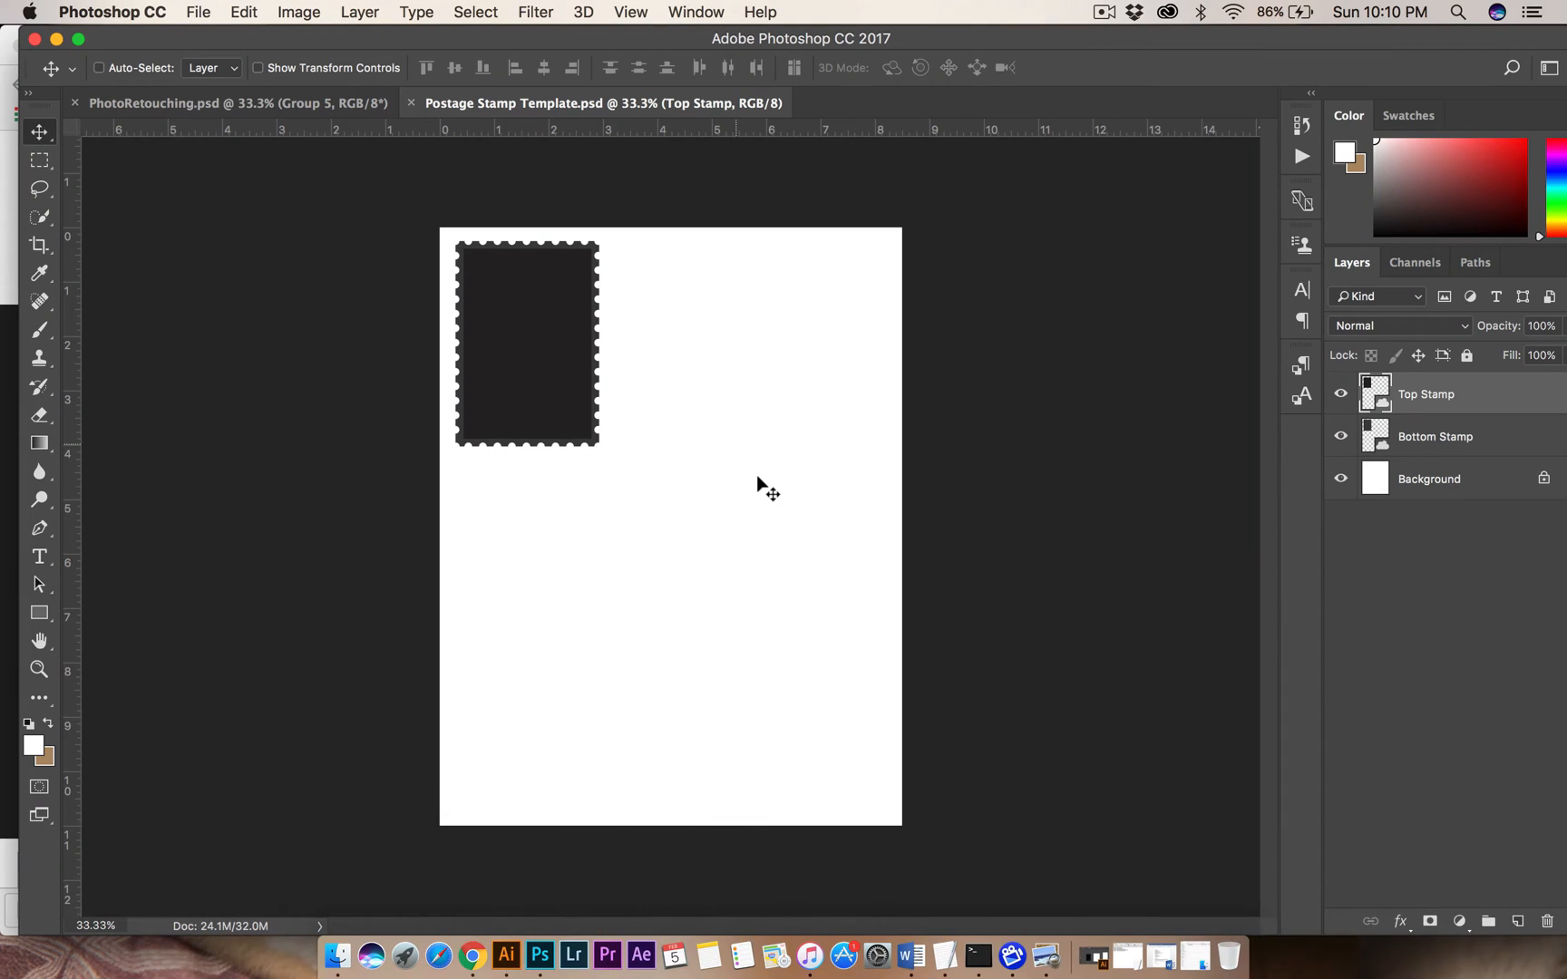
{"action": "left_click", "coordinate": [238, 9]}
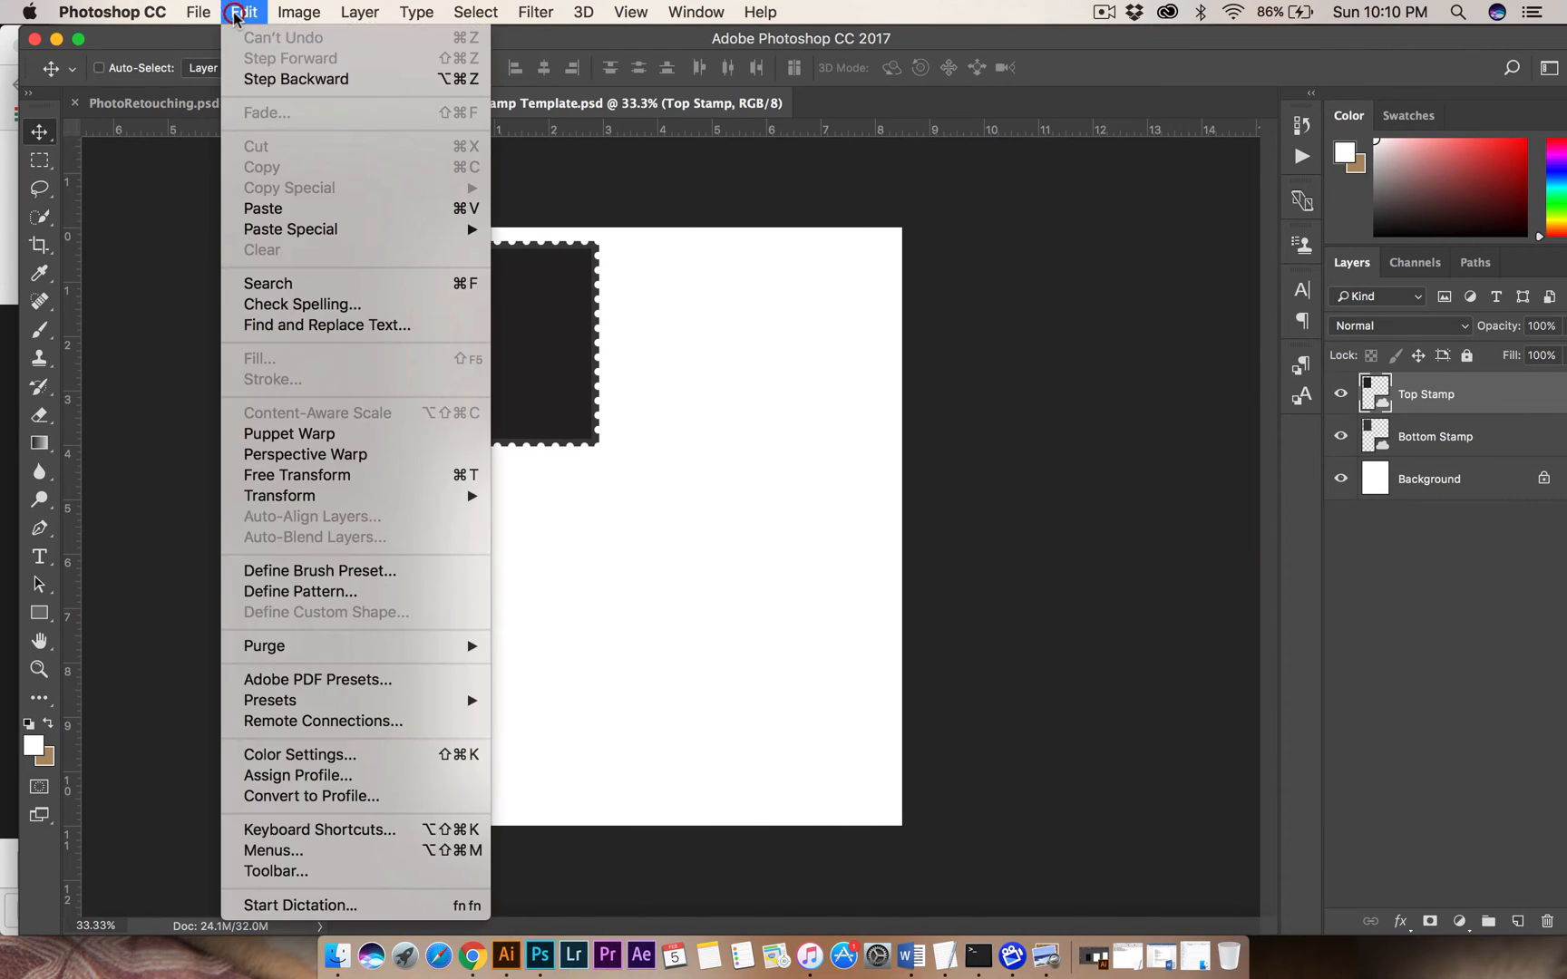
{"action": "left_click", "coordinate": [286, 194]}
{"action": "left_click", "coordinate": [243, 4]}
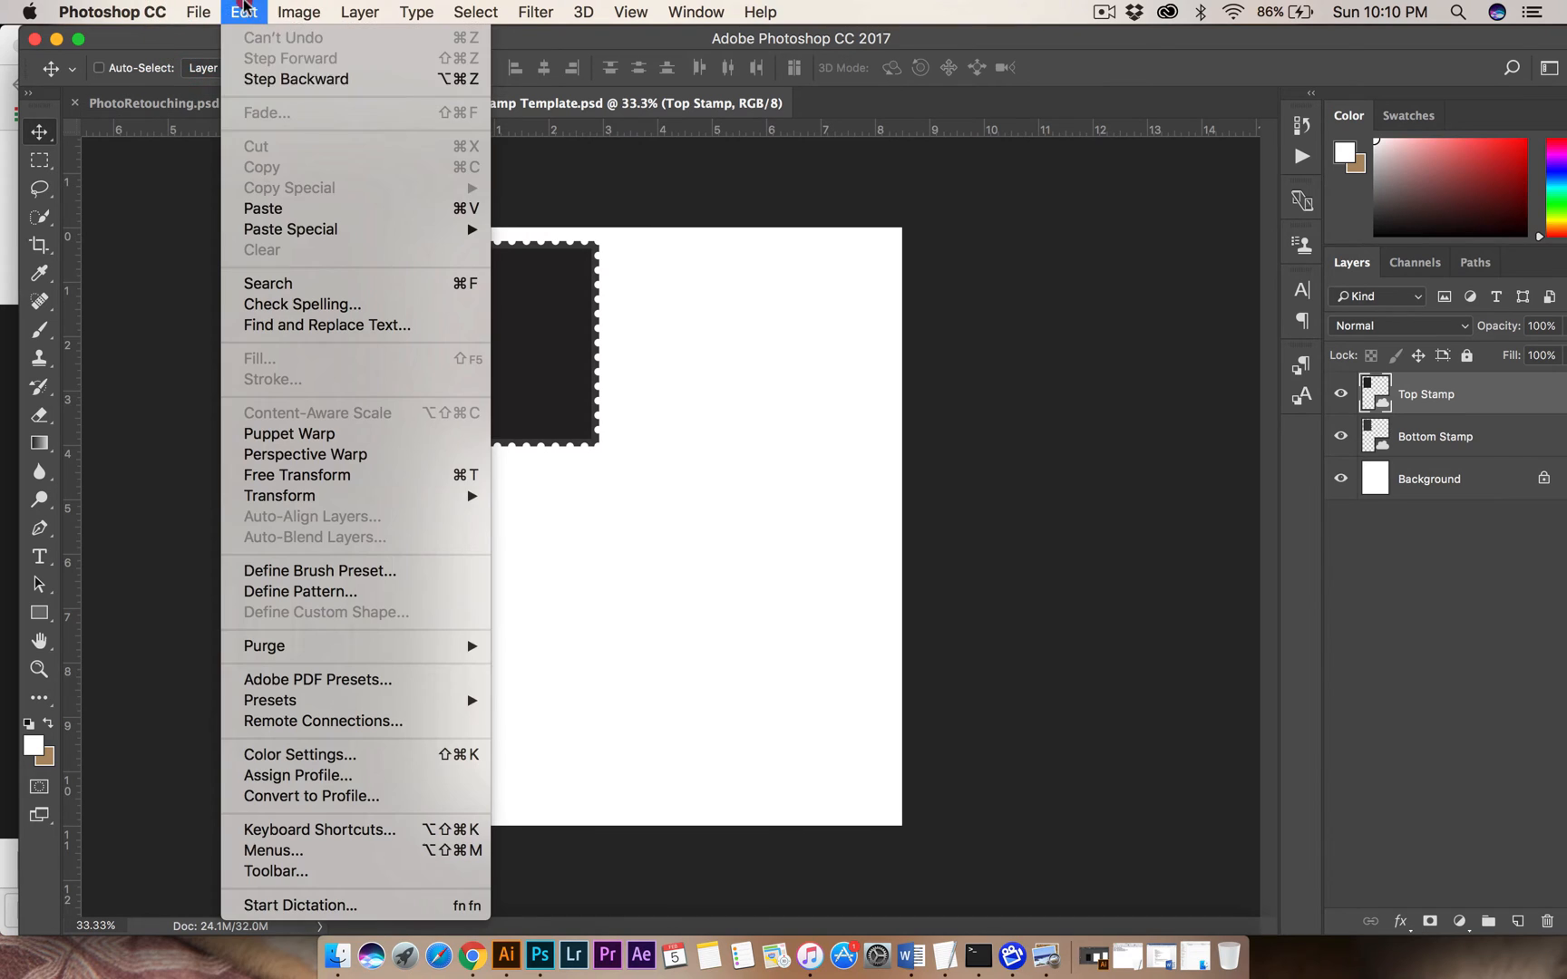
{"action": "left_click", "coordinate": [272, 207]}
{"action": "left_click_drag", "start_coordinate": [689, 506], "coordinate": [700, 553]}
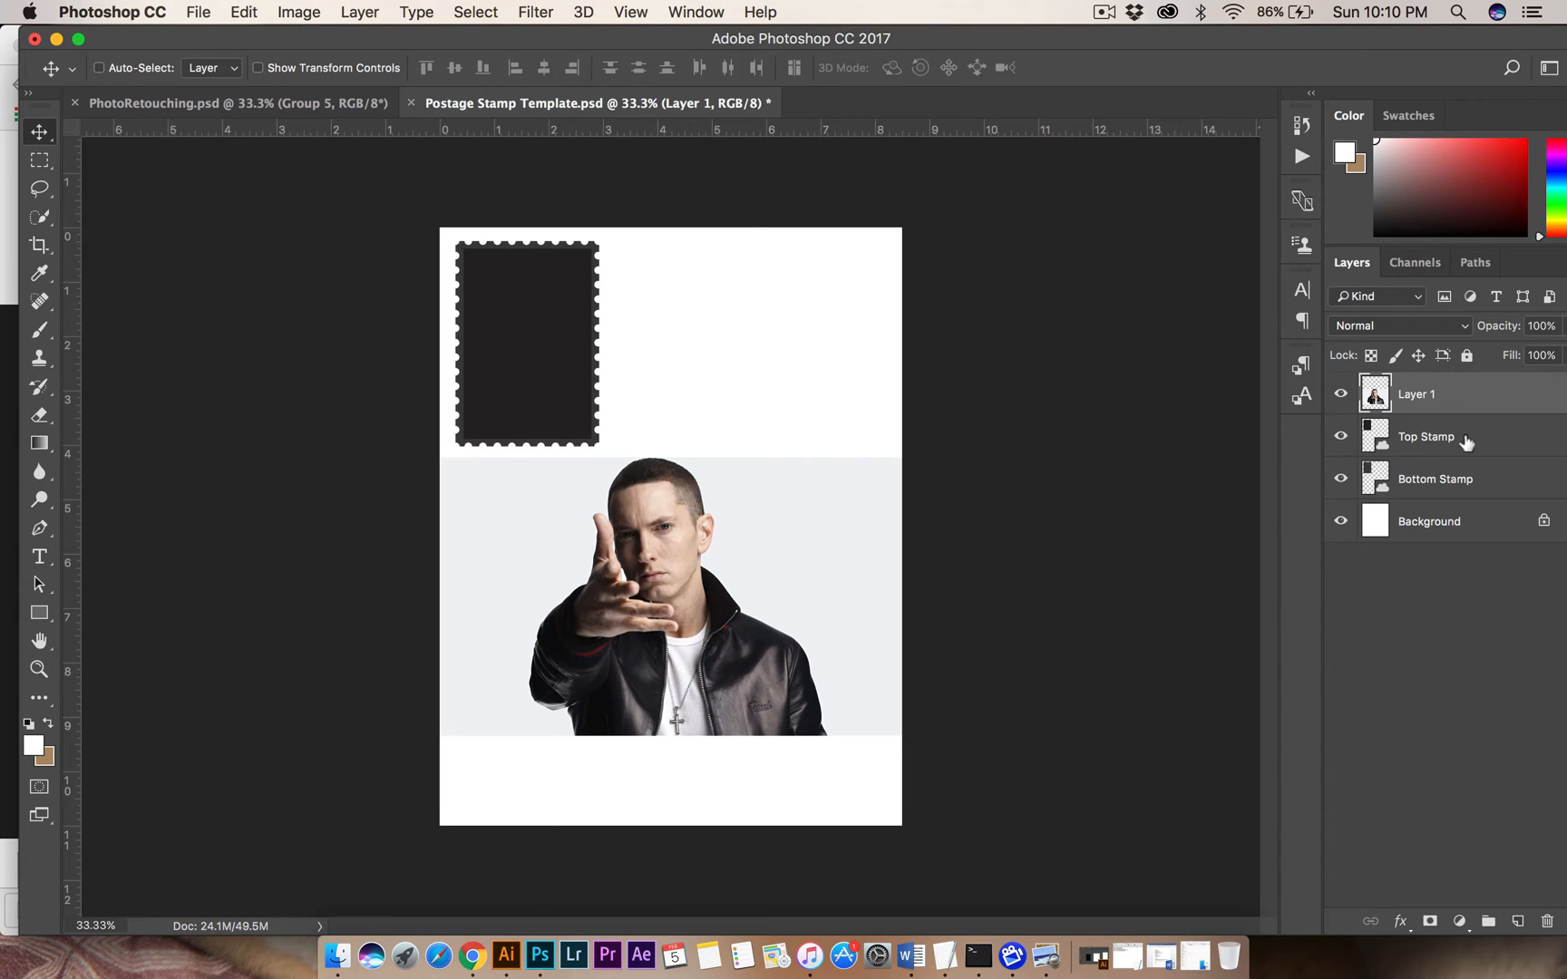
Select the Top Stamp and Bottom Stamp layers alternately to examine the template's two stamp layers.
{"action": "left_click", "coordinate": [1434, 436]}
{"action": "left_click", "coordinate": [1433, 460]}
{"action": "left_click", "coordinate": [1428, 437]}
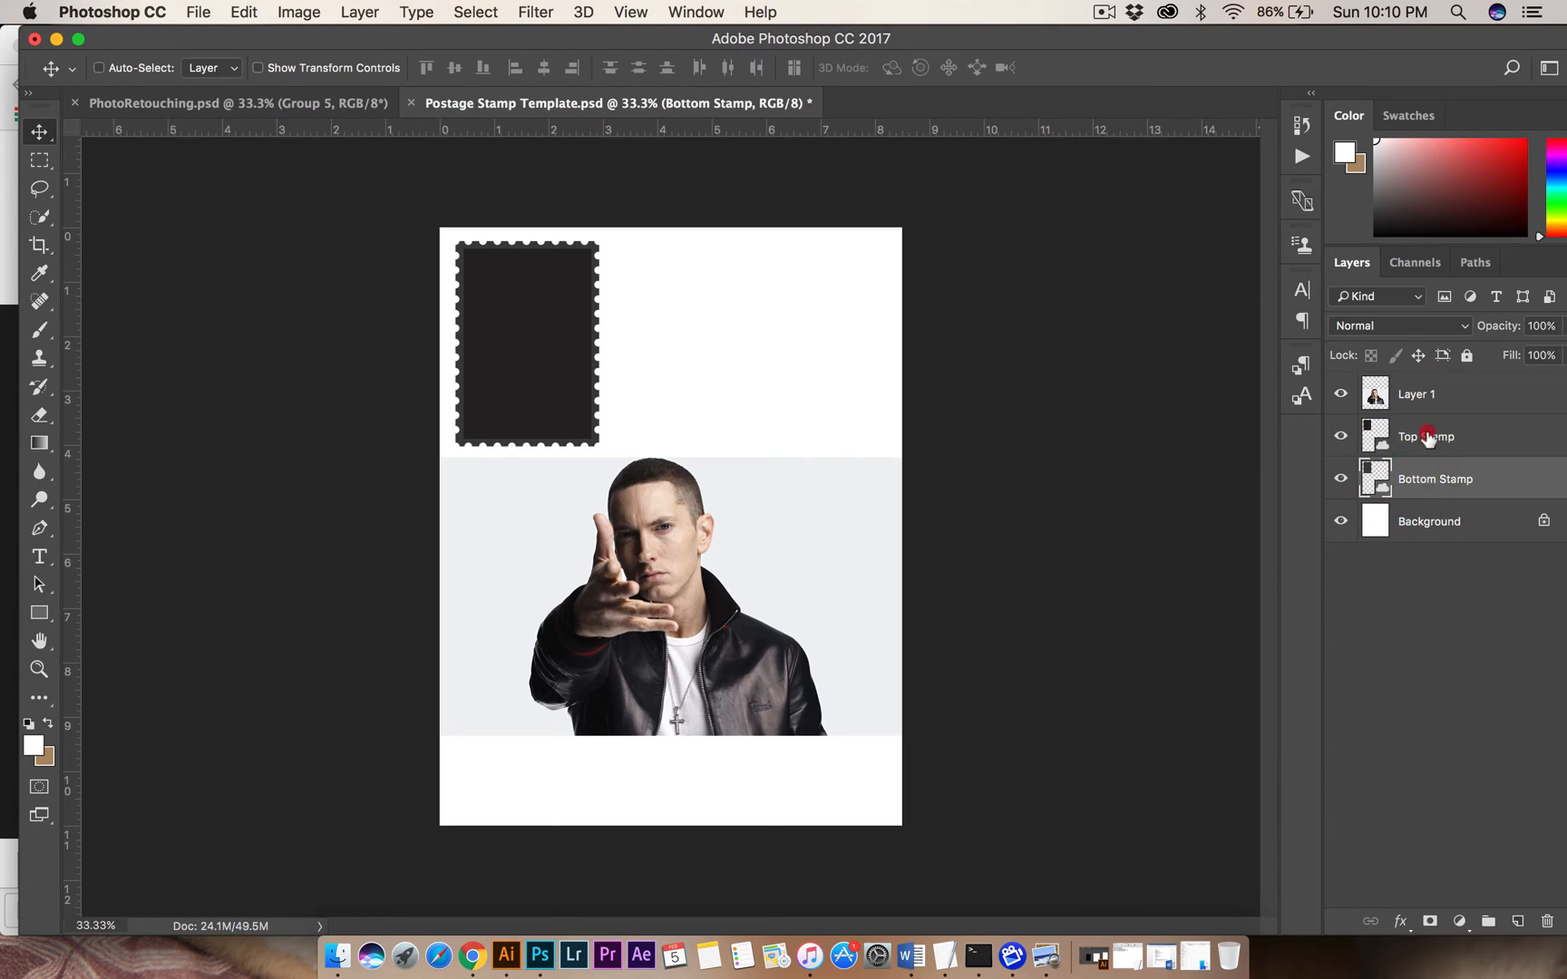
{"action": "left_click", "coordinate": [1425, 477]}
{"action": "left_click", "coordinate": [1428, 435]}
{"action": "left_click", "coordinate": [1427, 477]}
{"action": "left_click", "coordinate": [1428, 438]}
{"action": "left_click", "coordinate": [1429, 479]}
{"action": "left_click", "coordinate": [1420, 436]}
Toggle the visibility of the Top Stamp and Bottom Stamp layers to examine what each contributes to the stamp.
{"action": "left_click", "coordinate": [1343, 438]}
{"action": "left_click", "coordinate": [1343, 438]}
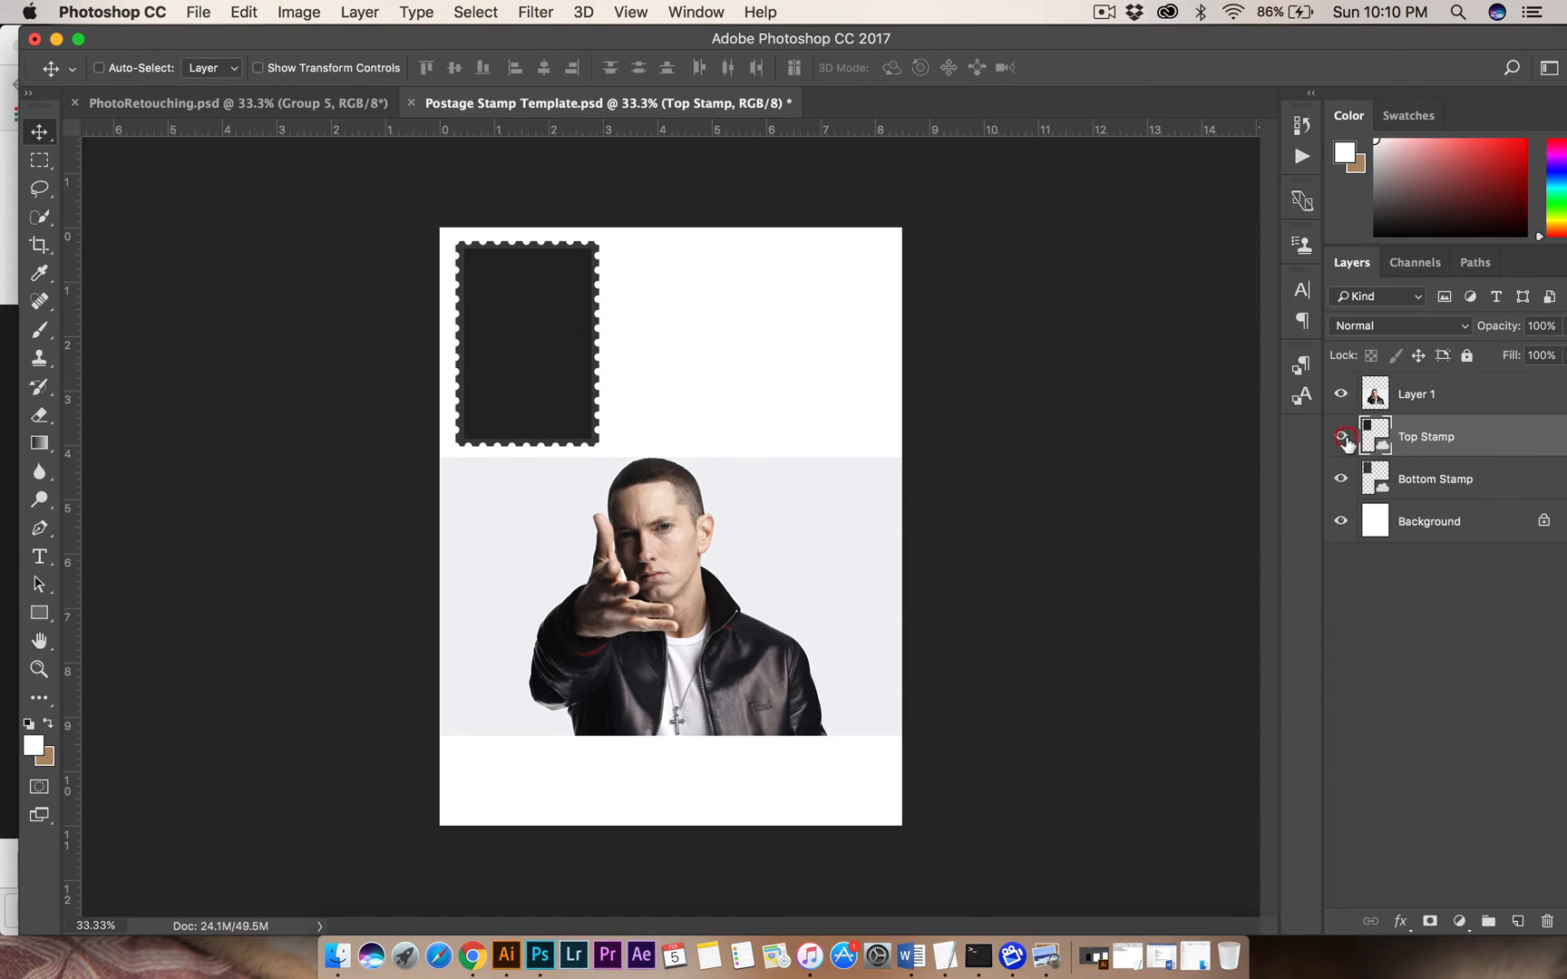
{"action": "left_click", "coordinate": [1343, 438]}
{"action": "left_click", "coordinate": [1343, 438]}
{"action": "left_click", "coordinate": [1343, 438]}
{"action": "left_click", "coordinate": [1343, 439]}
{"action": "left_click", "coordinate": [1346, 486]}
{"action": "left_click", "coordinate": [1346, 486]}
{"action": "left_click", "coordinate": [1346, 486]}
{"action": "left_click", "coordinate": [1346, 486]}
{"action": "left_click", "coordinate": [1346, 486]}
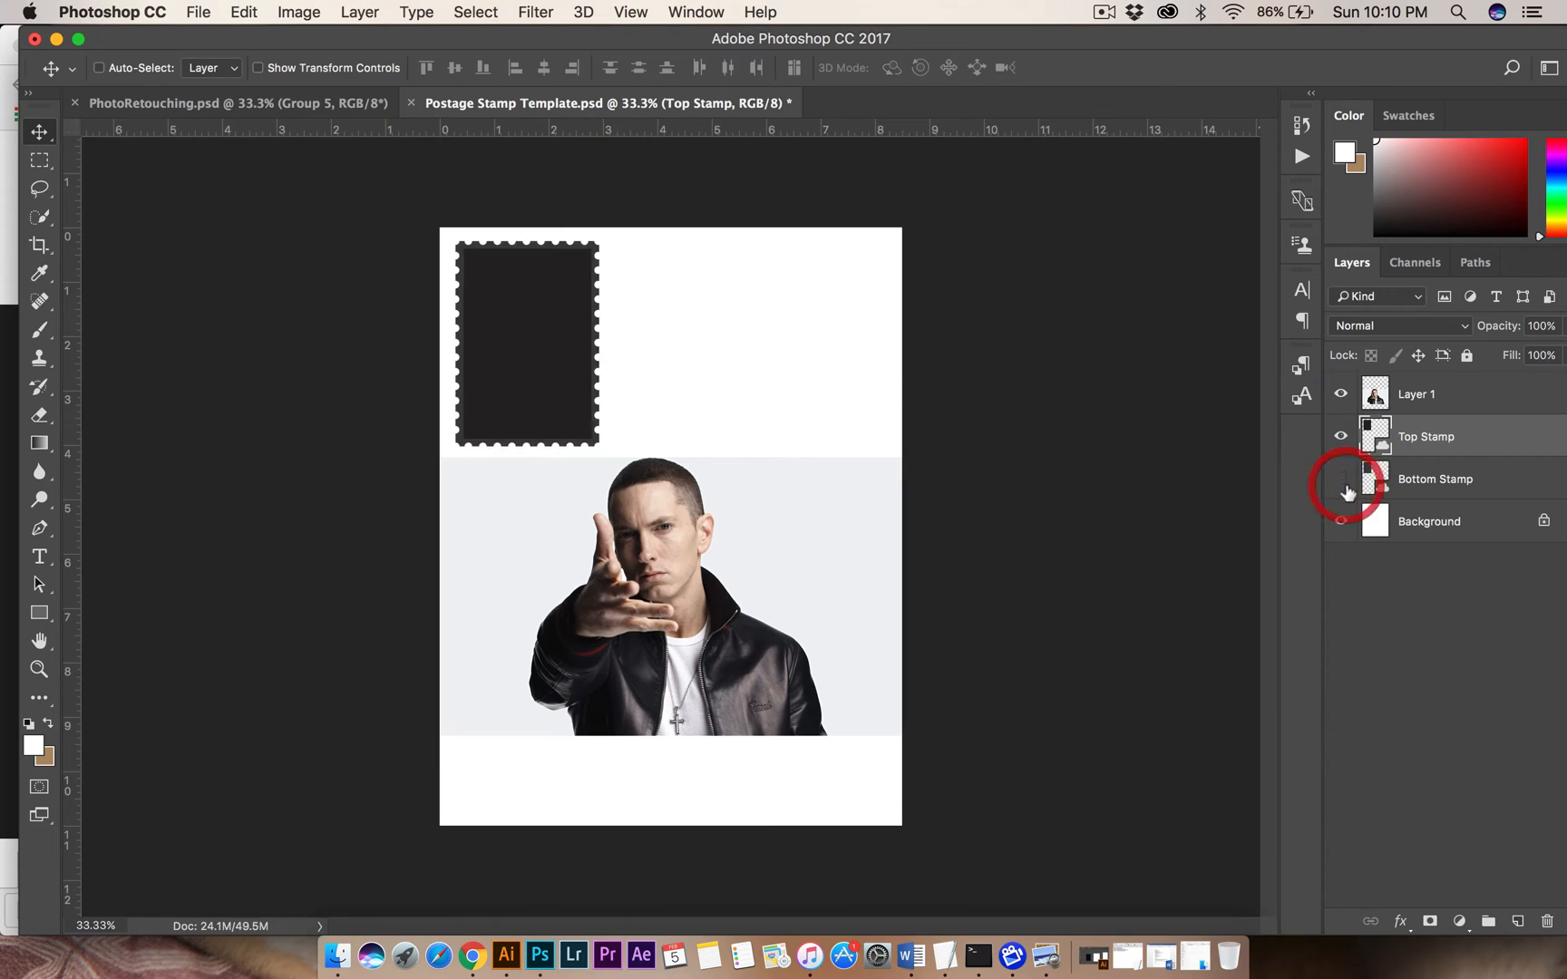
{"action": "left_click", "coordinate": [1346, 487]}
{"action": "left_click", "coordinate": [1346, 487]}
{"action": "left_click", "coordinate": [1346, 487]}
{"action": "left_click", "coordinate": [1346, 487]}
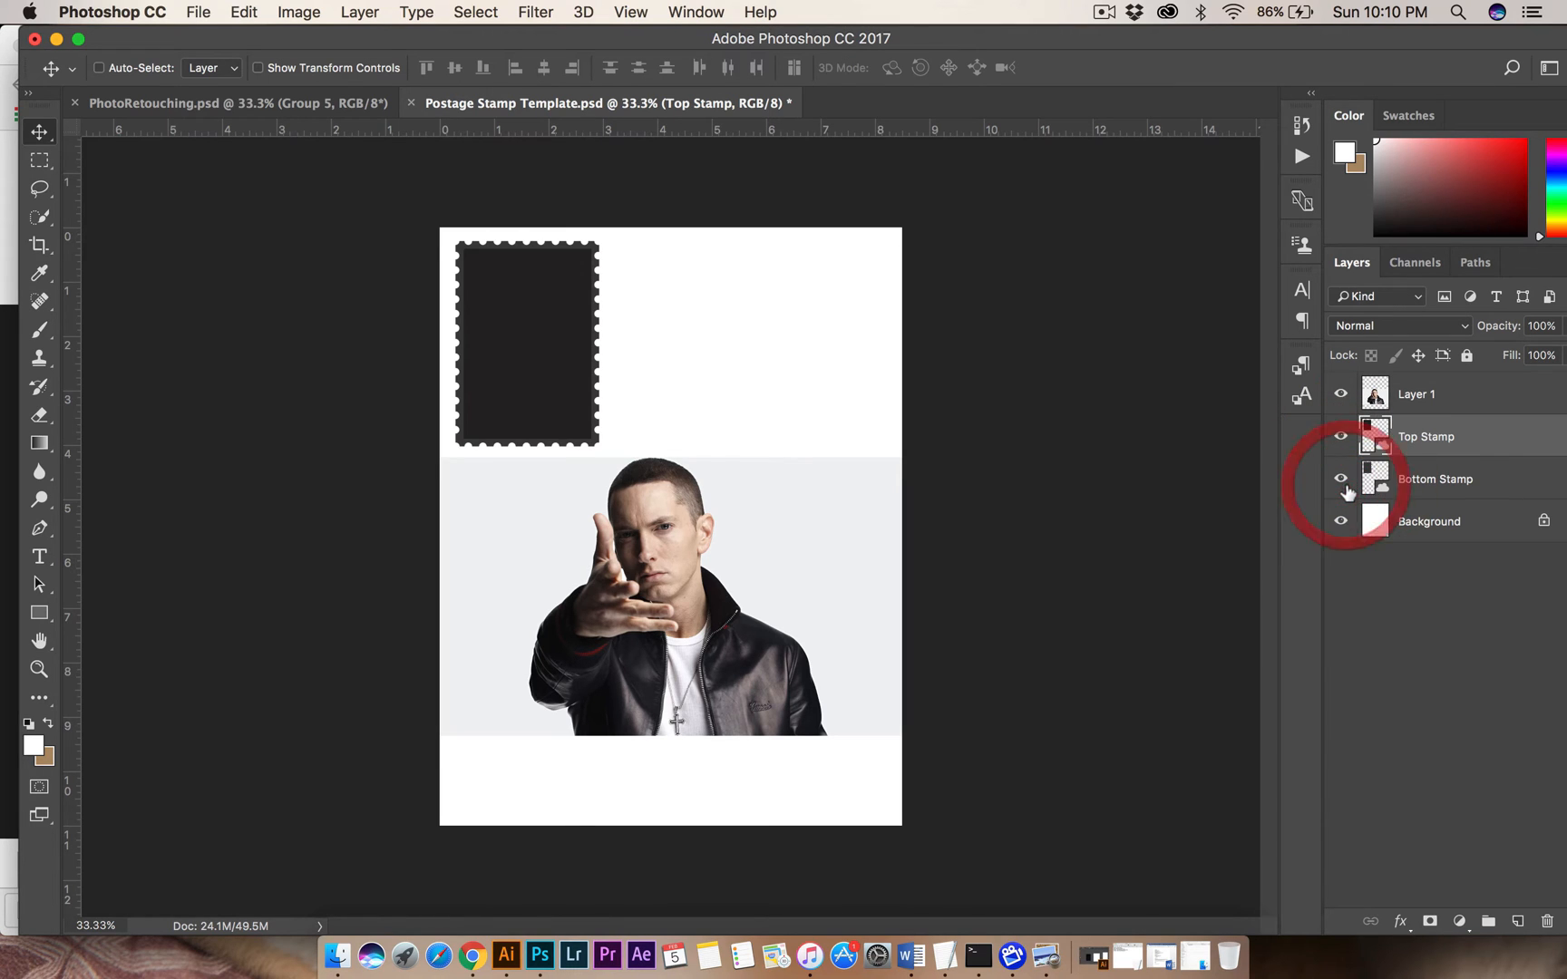
{"action": "left_click", "coordinate": [1372, 438]}
{"action": "left_click_drag", "start_coordinate": [831, 460], "coordinate": [833, 497]}
{"action": "key", "text": "super+z"}
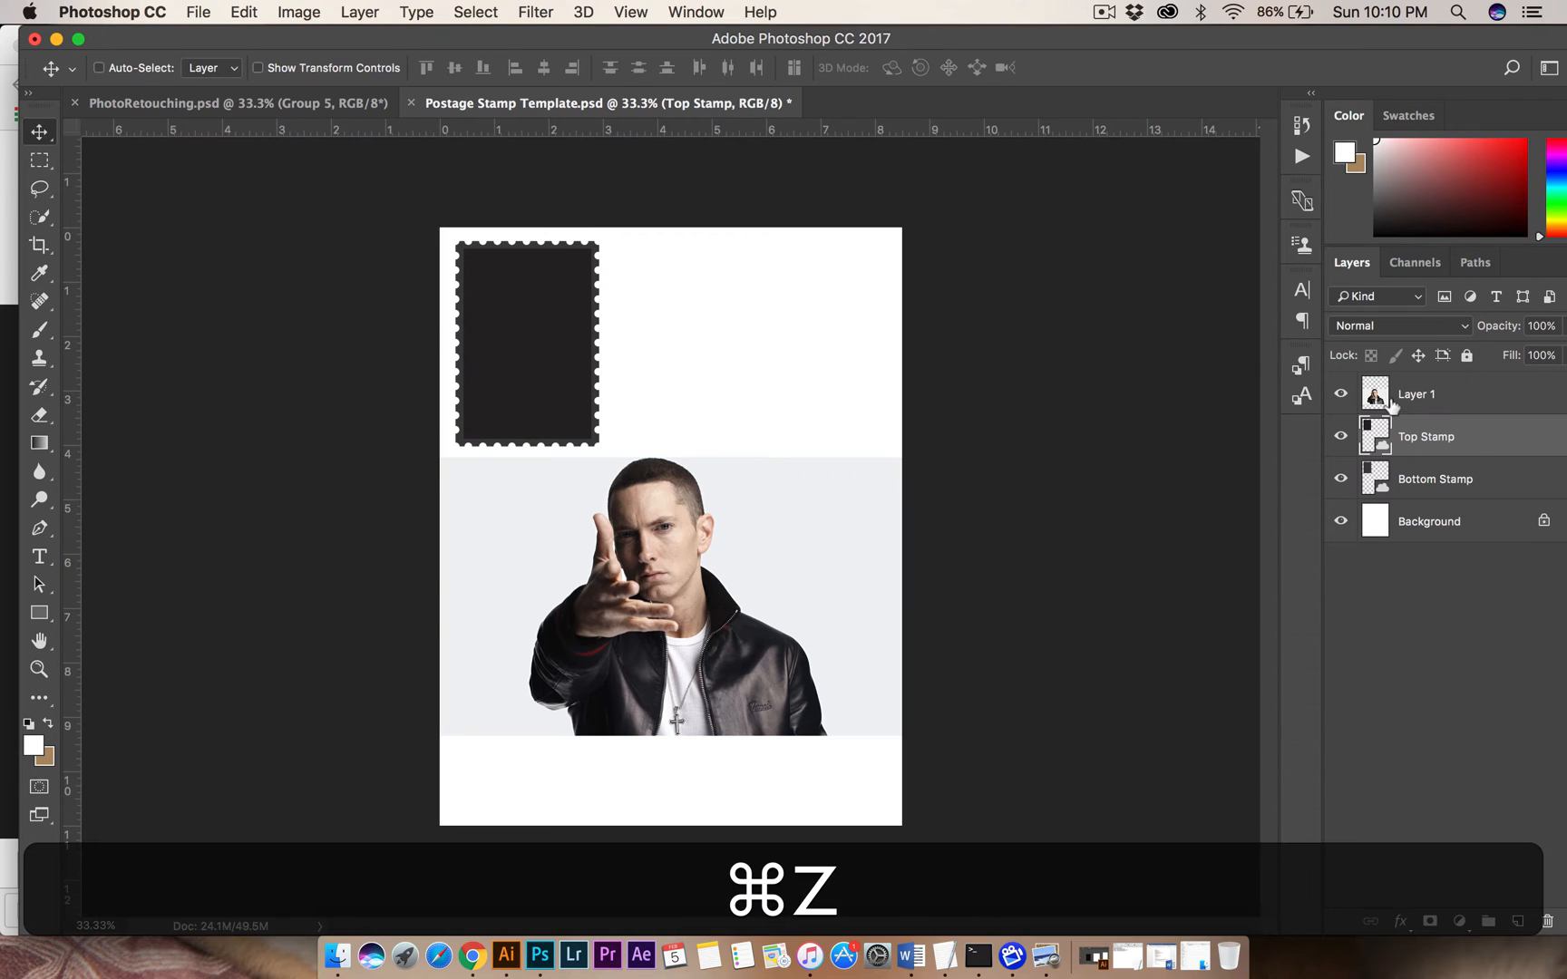
Move the Eminem photo over the stamp and clip it to the Top Stamp layer with a clipping mask.
{"action": "left_click", "coordinate": [1387, 402]}
{"action": "left_click_drag", "start_coordinate": [669, 599], "coordinate": [542, 356]}
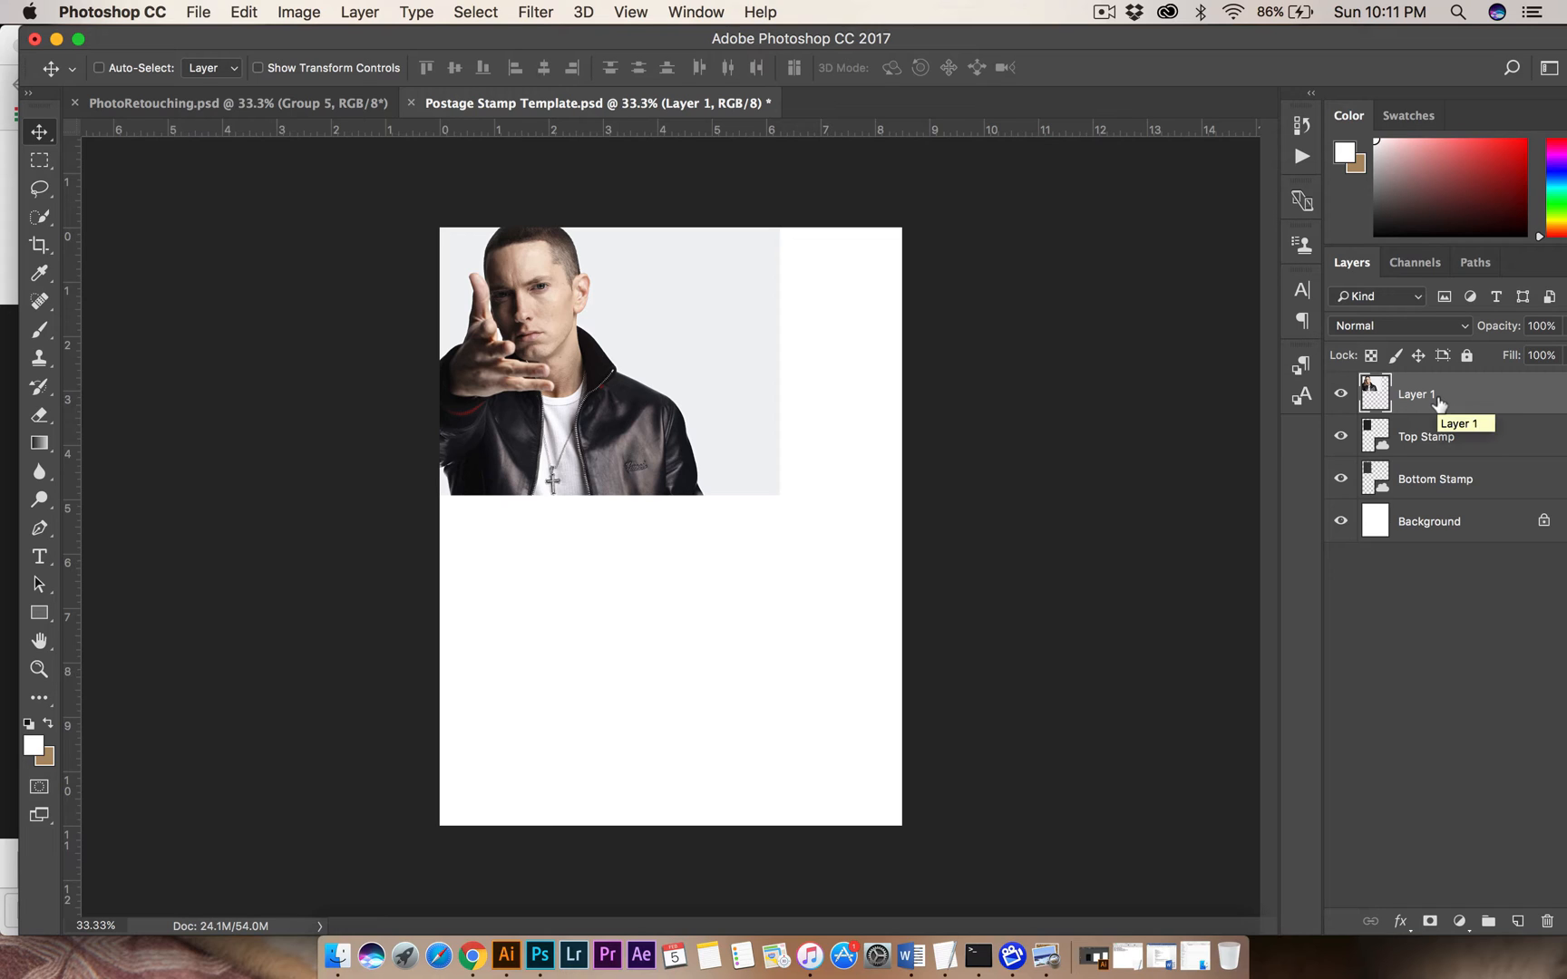
{"action": "right_click", "coordinate": [1438, 402]}
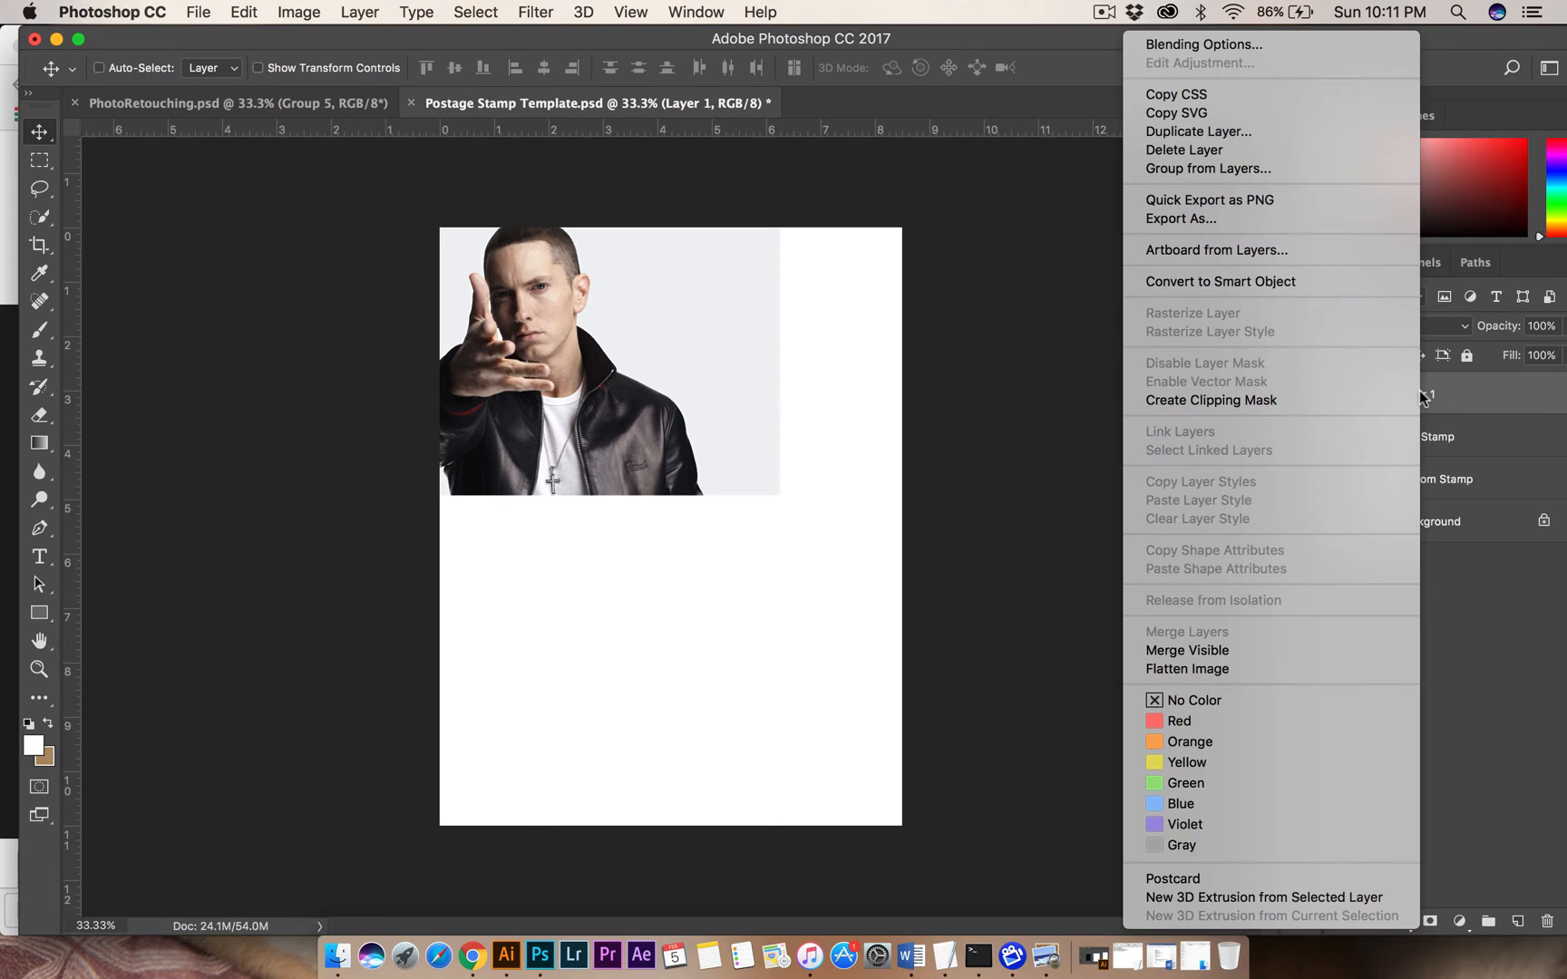
{"action": "left_click", "coordinate": [1260, 410]}
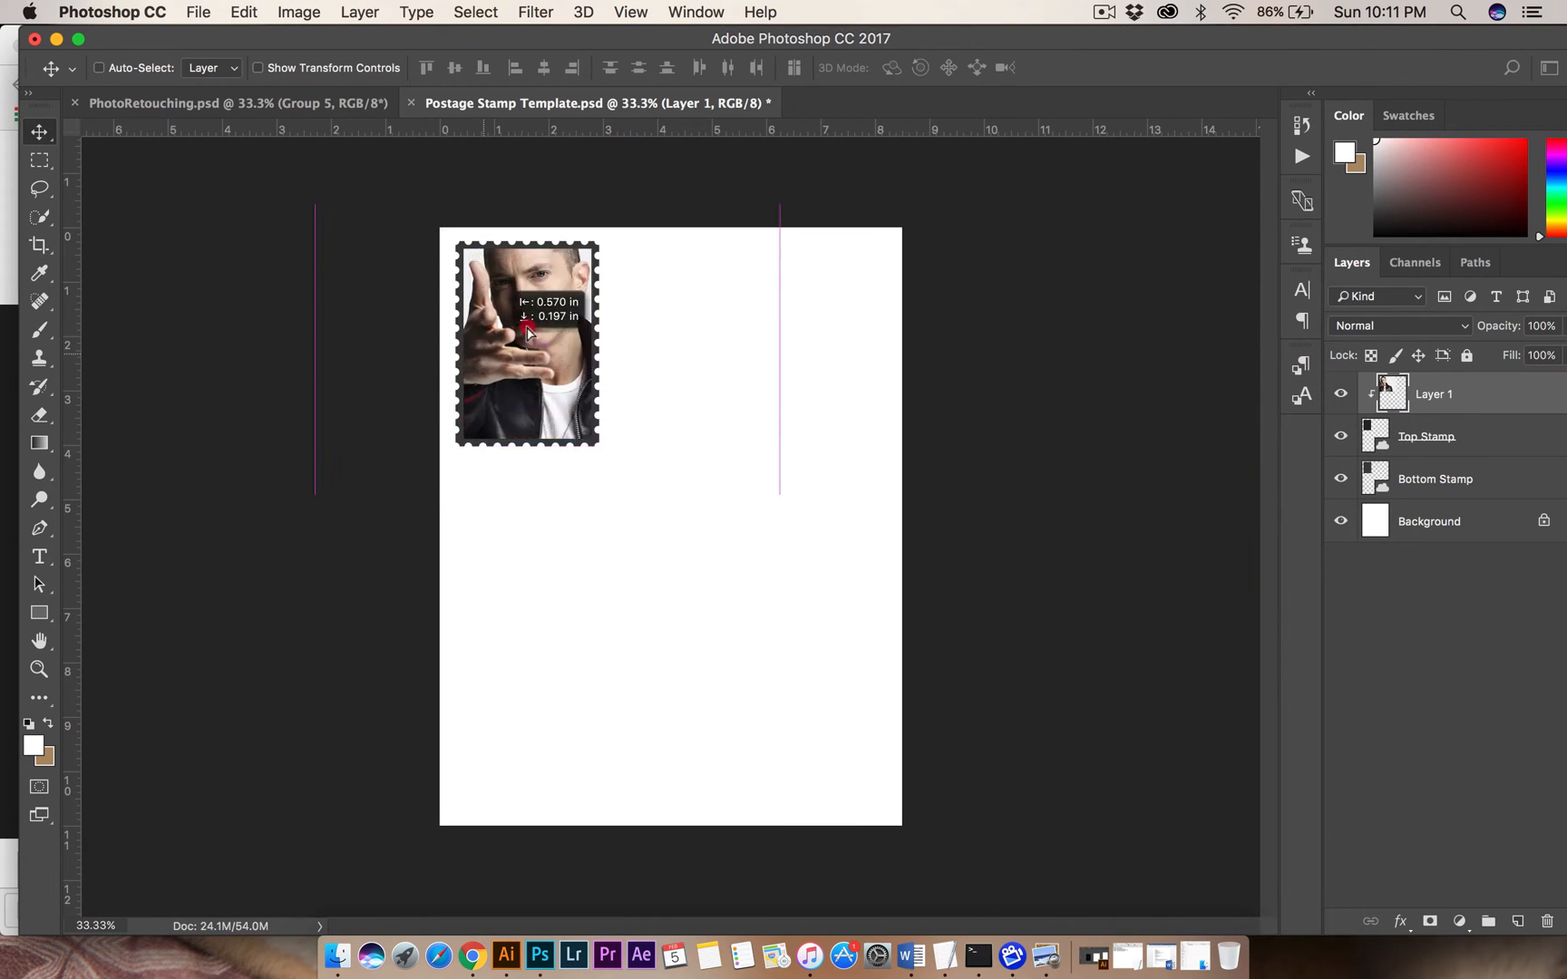
Scale the clipped photo proportionally to about 76% and position it so the face and pointing hand fit inside the stamp.
{"action": "mouse_move", "coordinate": [528, 331]}
{"action": "left_mouse_down"}
{"action": "mouse_move", "coordinate": [503, 246]}
{"action": "mouse_move", "coordinate": [539, 320]}
{"action": "mouse_move", "coordinate": [518, 308]}
{"action": "left_mouse_up"}
{"action": "key", "text": "super"}
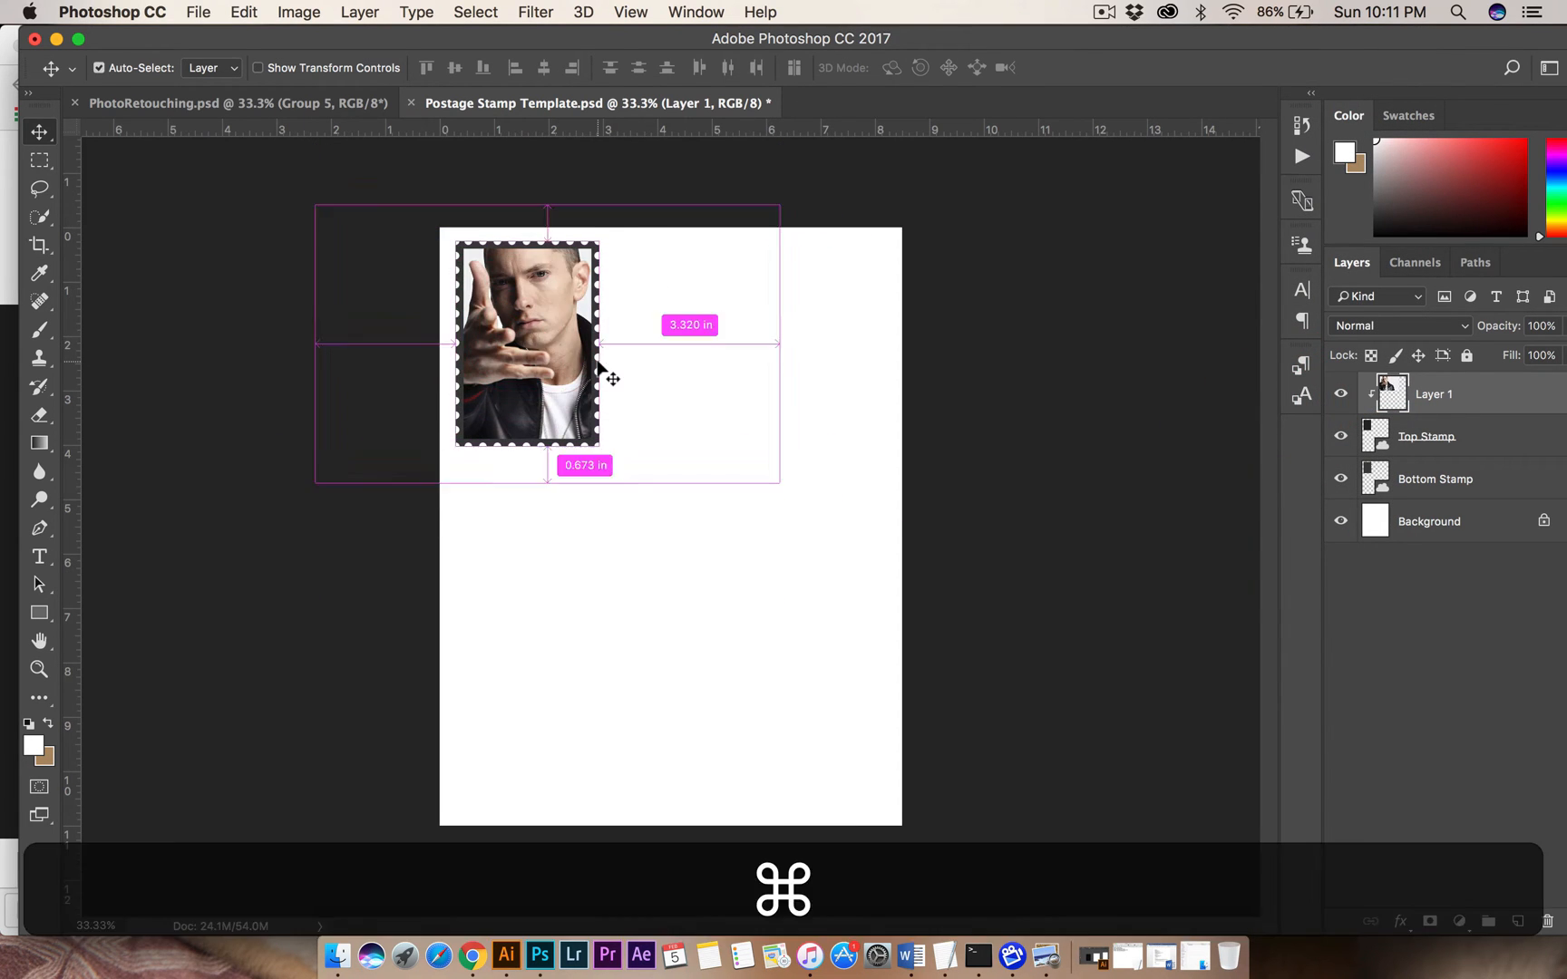
{"action": "key", "text": "super+t"}
{"action": "key", "text": "shift"}
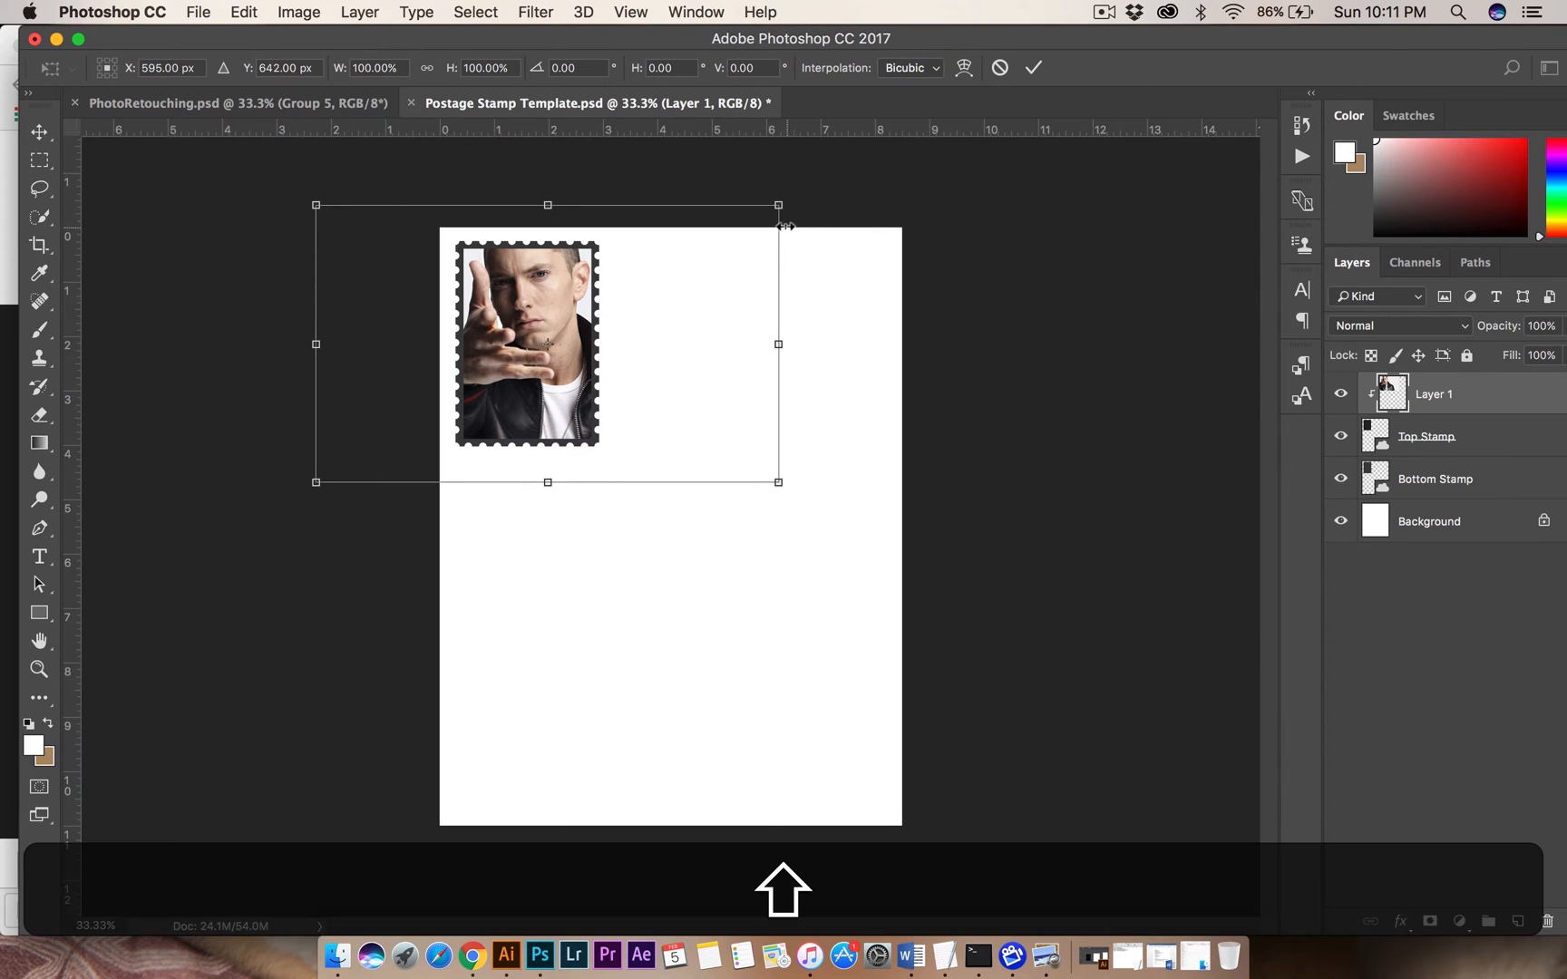
{"action": "left_click_drag", "start_coordinate": [779, 206], "coordinate": [751, 218]}
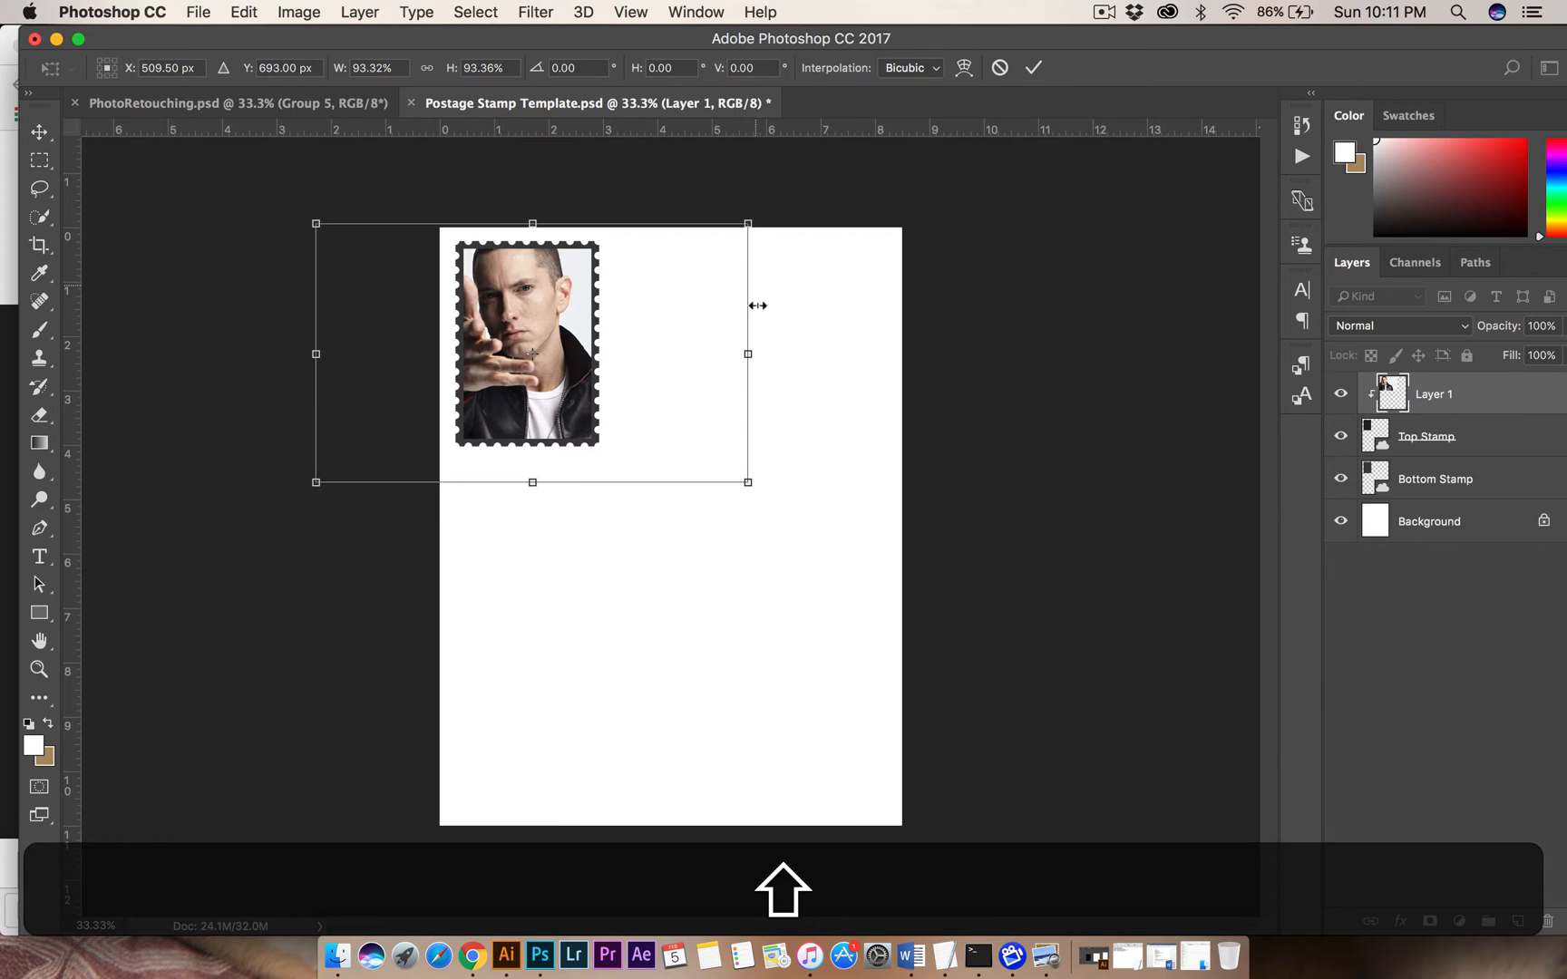
{"action": "left_click_drag", "start_coordinate": [749, 483], "coordinate": [697, 461]}
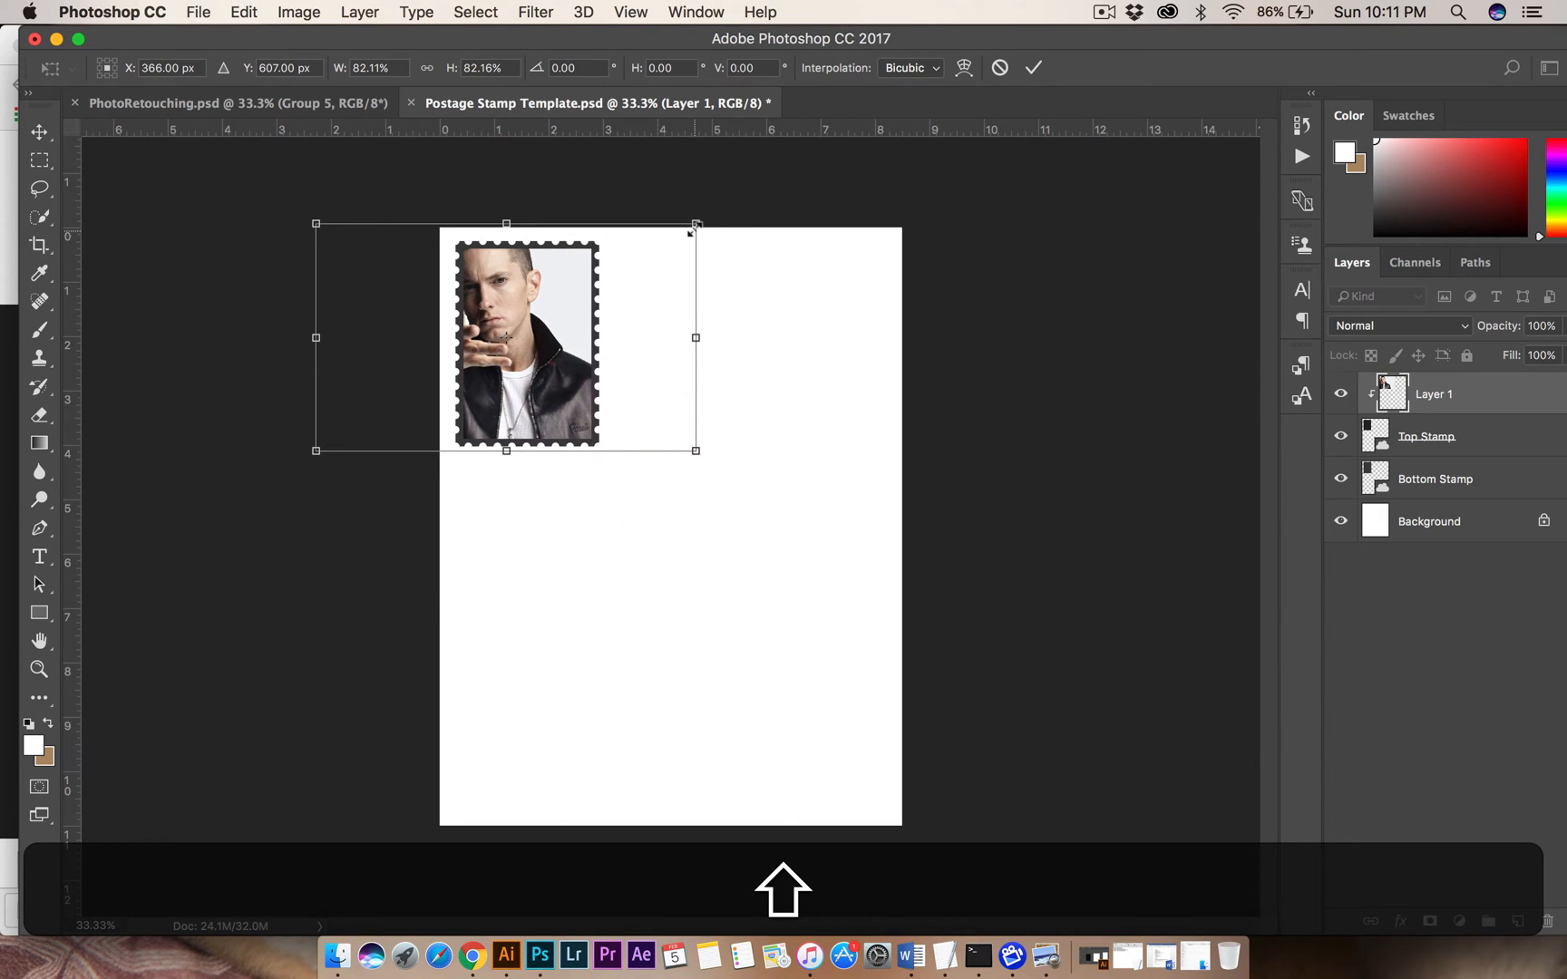
{"action": "left_click_drag", "start_coordinate": [696, 223], "coordinate": [668, 242]}
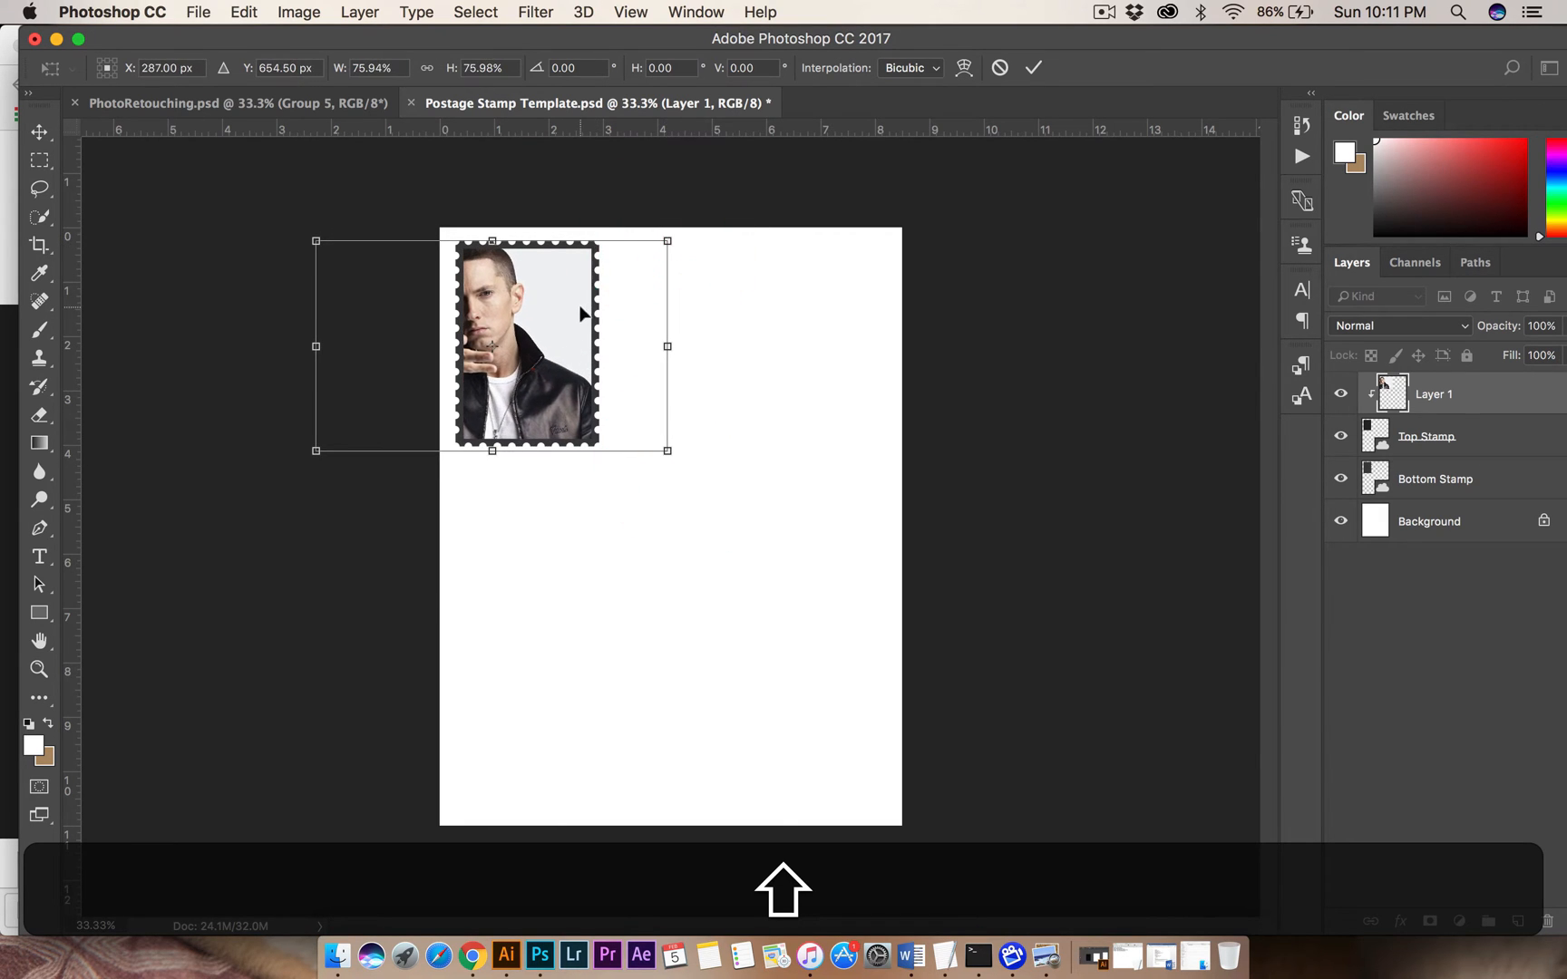
{"action": "left_click_drag", "start_coordinate": [585, 311], "coordinate": [658, 311]}
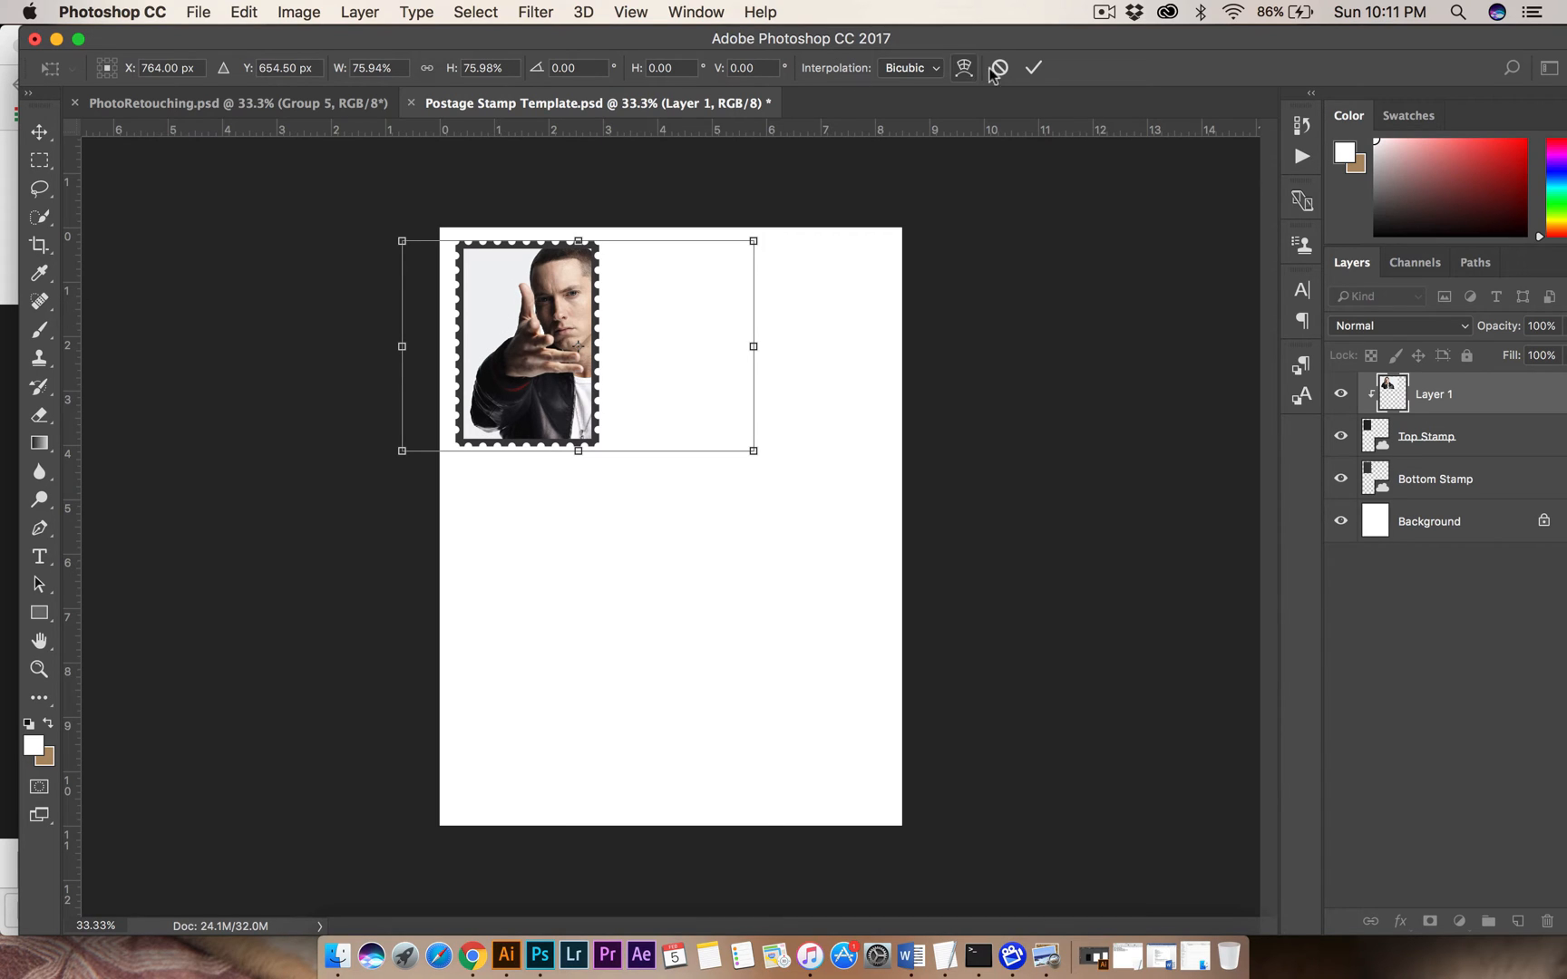
{"action": "left_click", "coordinate": [1033, 69]}
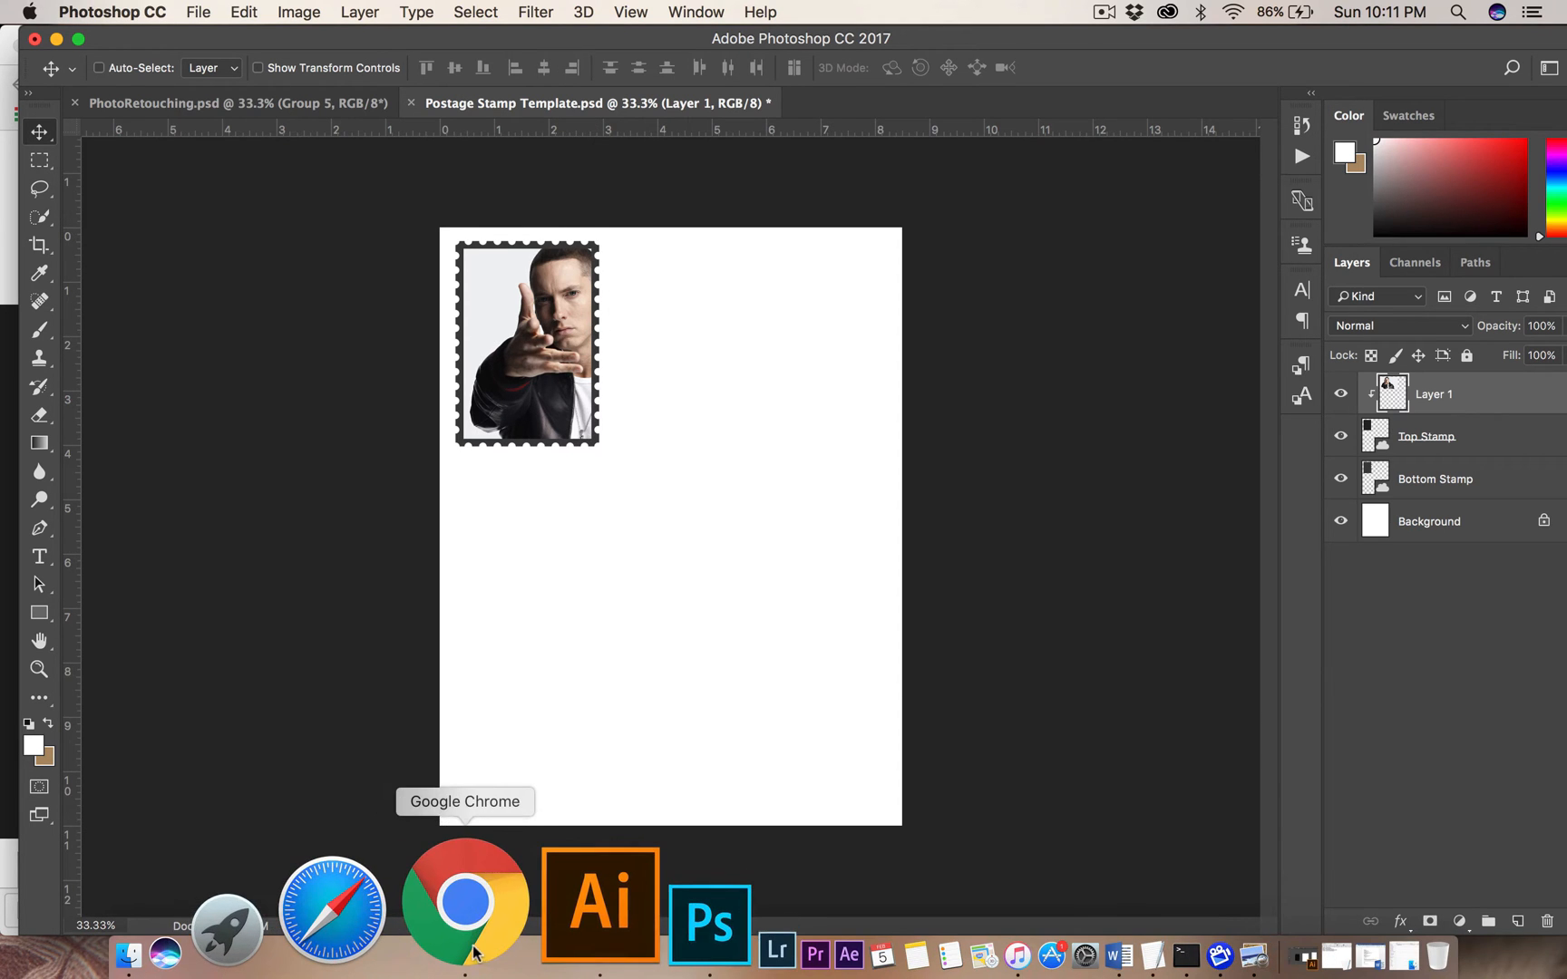
Switch to Chrome, minimize it, and review the title requirement in Postage Stamps.pdf in Preview.
{"action": "left_click", "coordinate": [439, 914]}
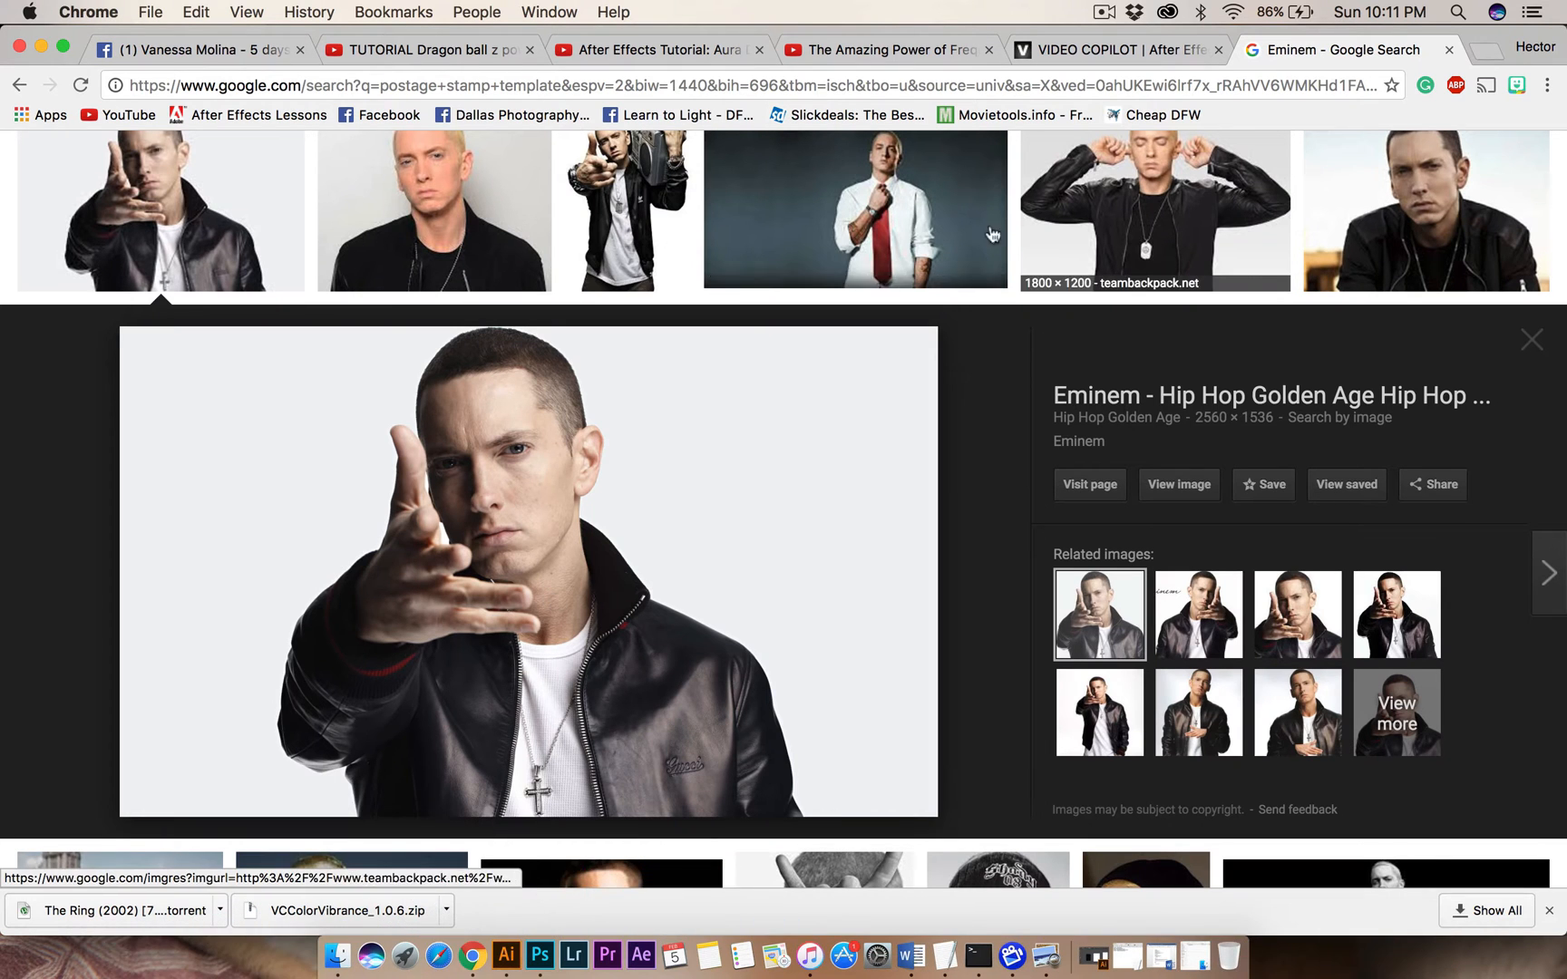
{"action": "left_click", "coordinate": [40, 52]}
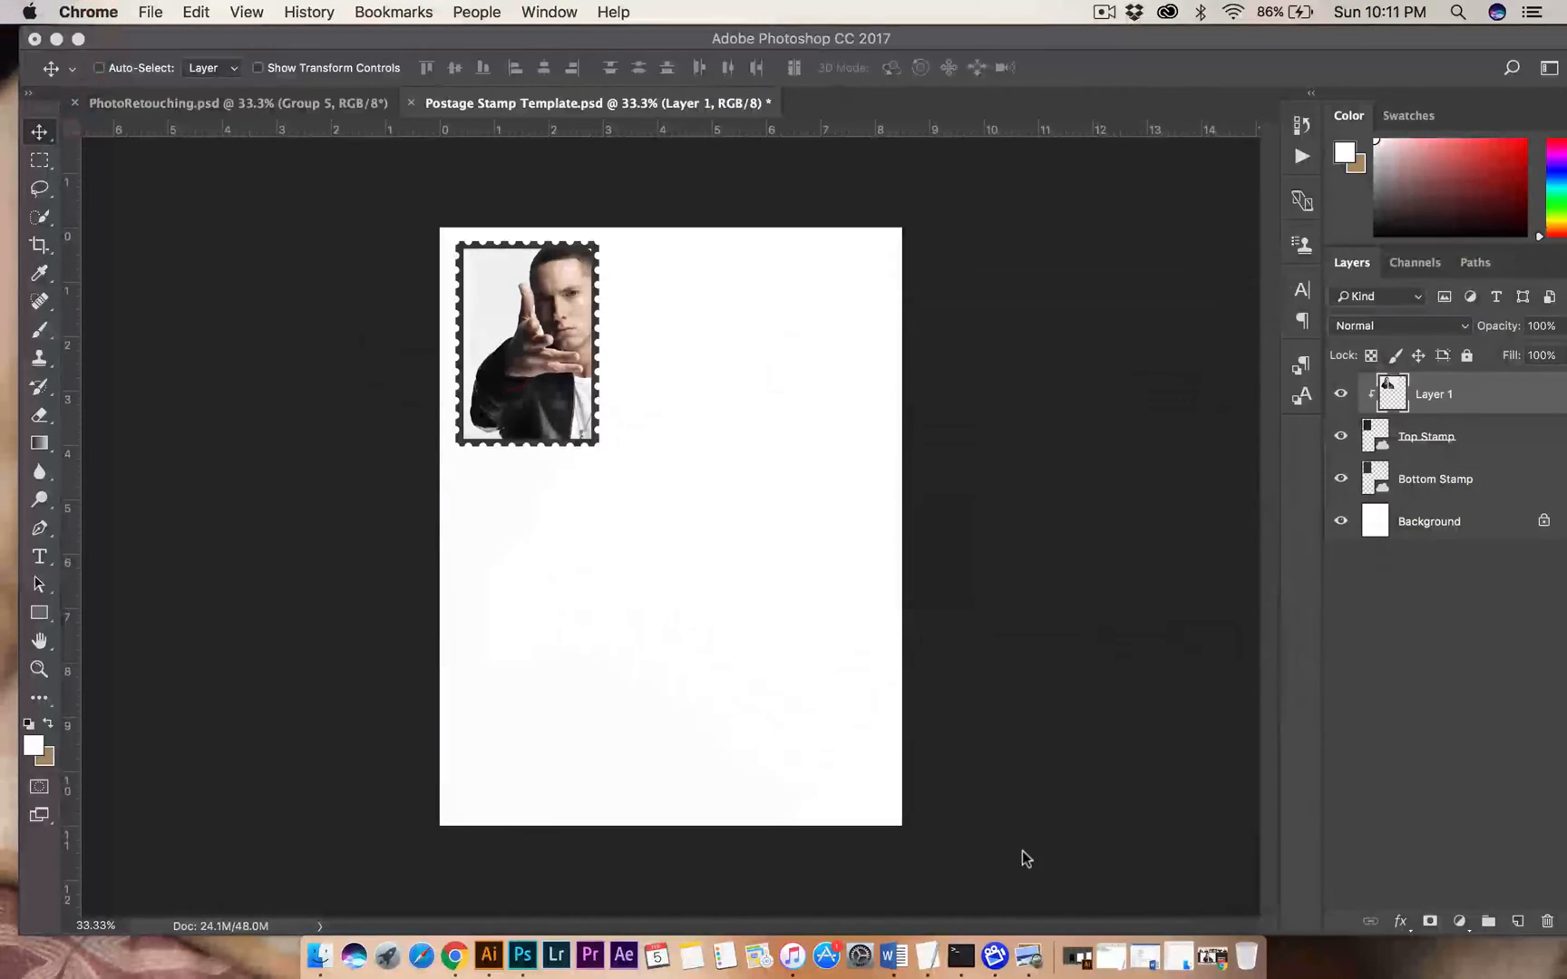
{"action": "left_click", "coordinate": [1032, 954]}
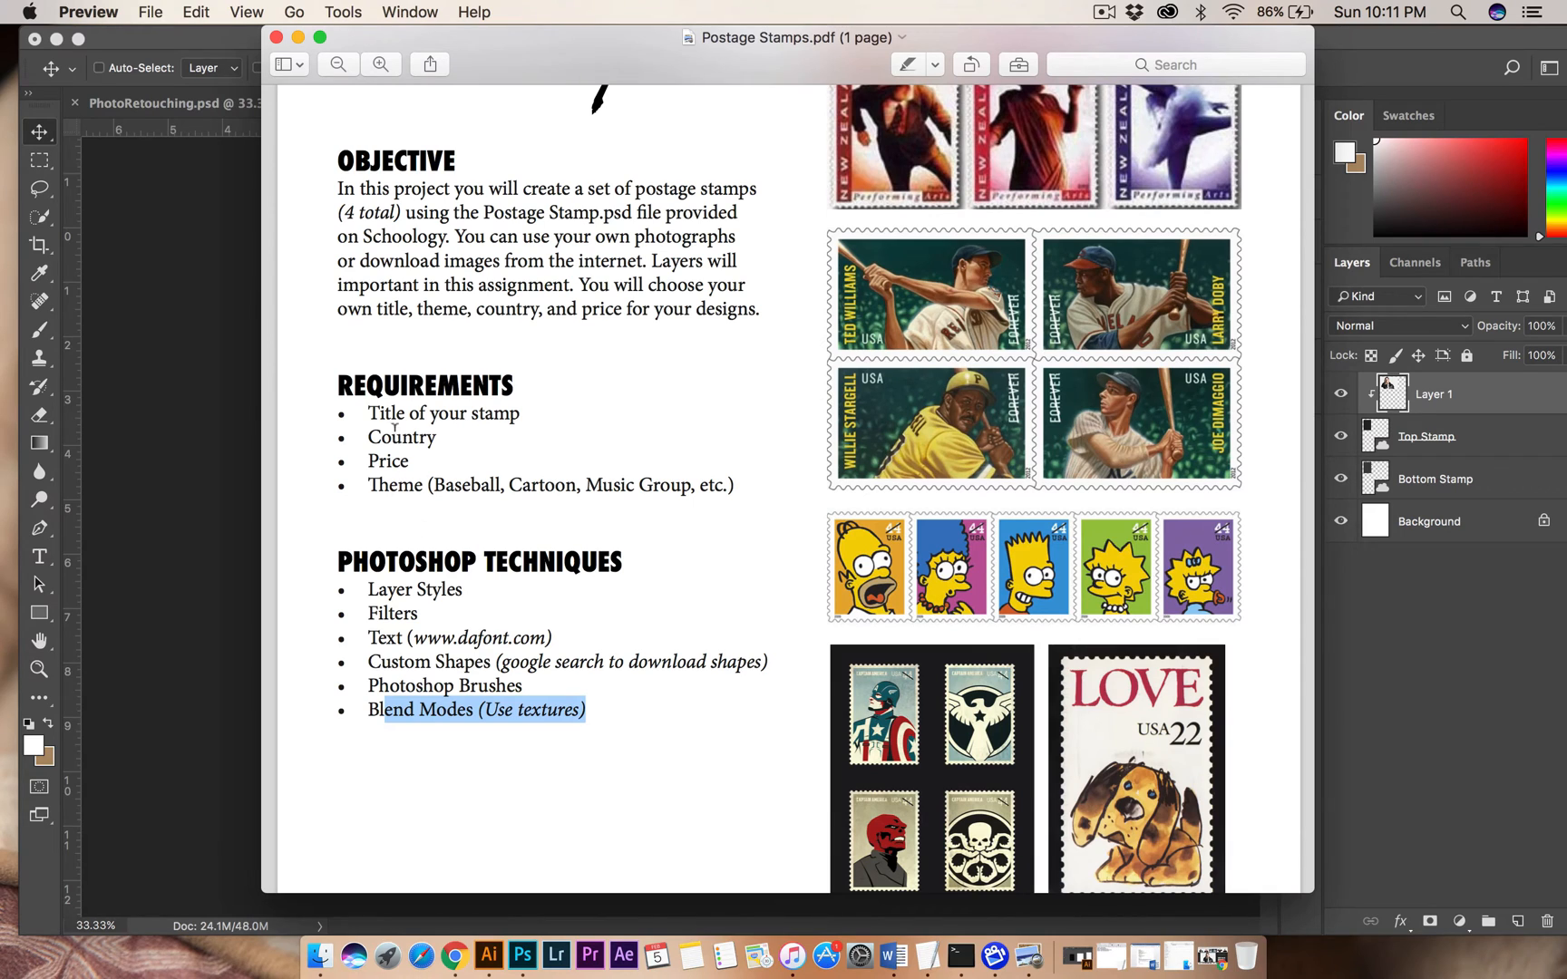
{"action": "left_click_drag", "start_coordinate": [381, 440], "coordinate": [486, 414]}
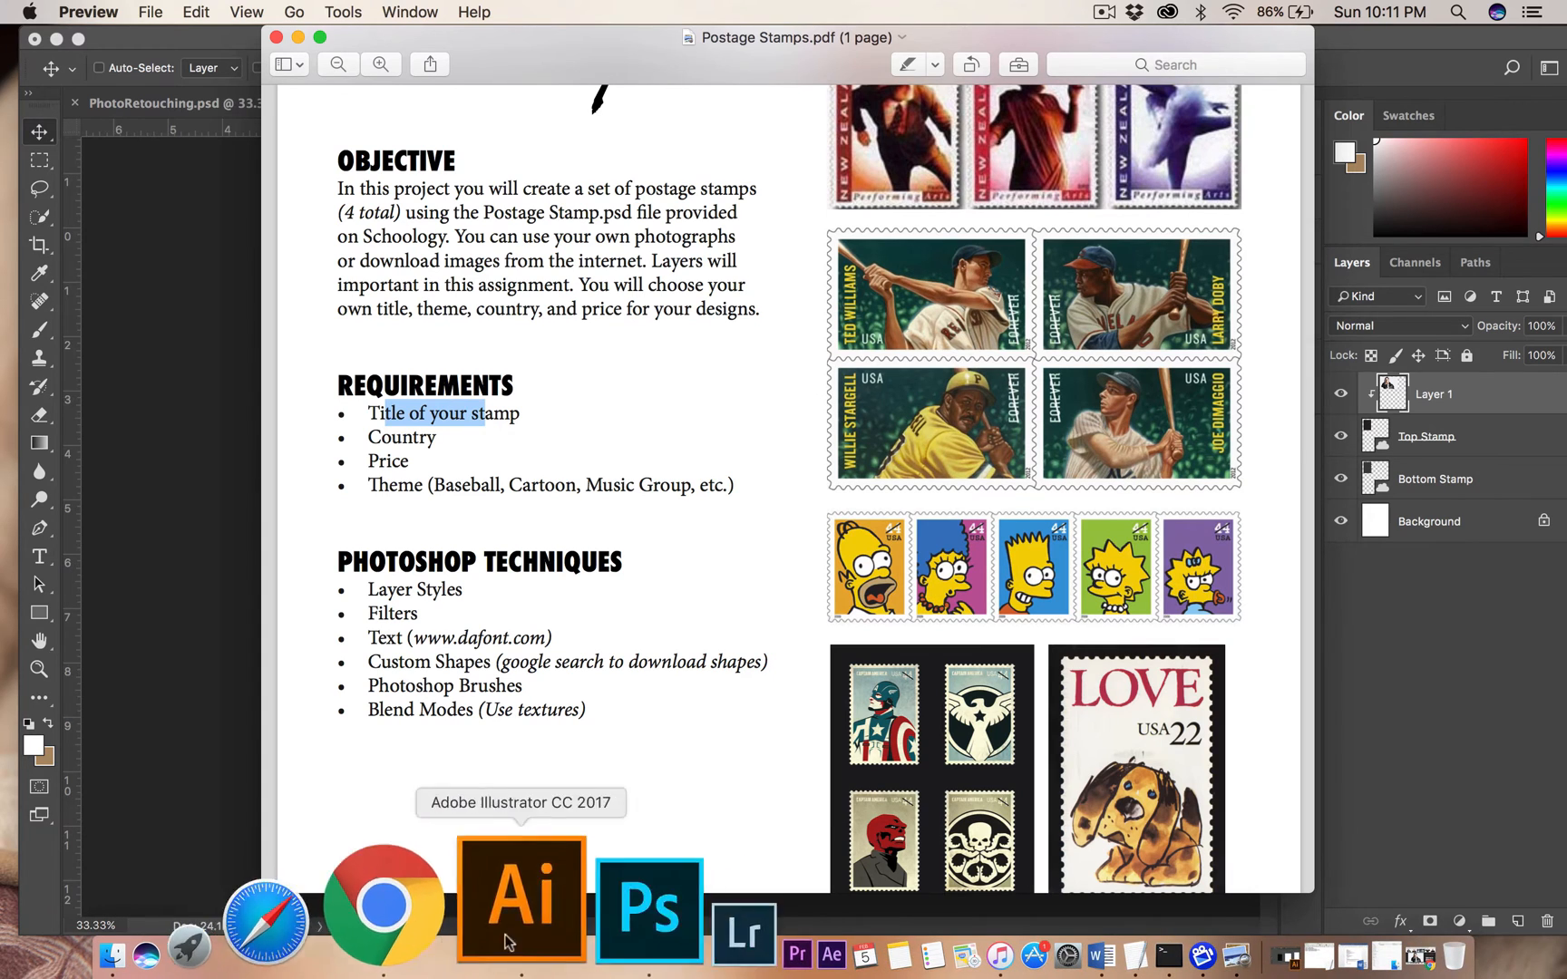
Switch to Photoshop and add the text "E" below the stamp, coloured black (000000).
{"action": "left_click", "coordinate": [489, 907]}
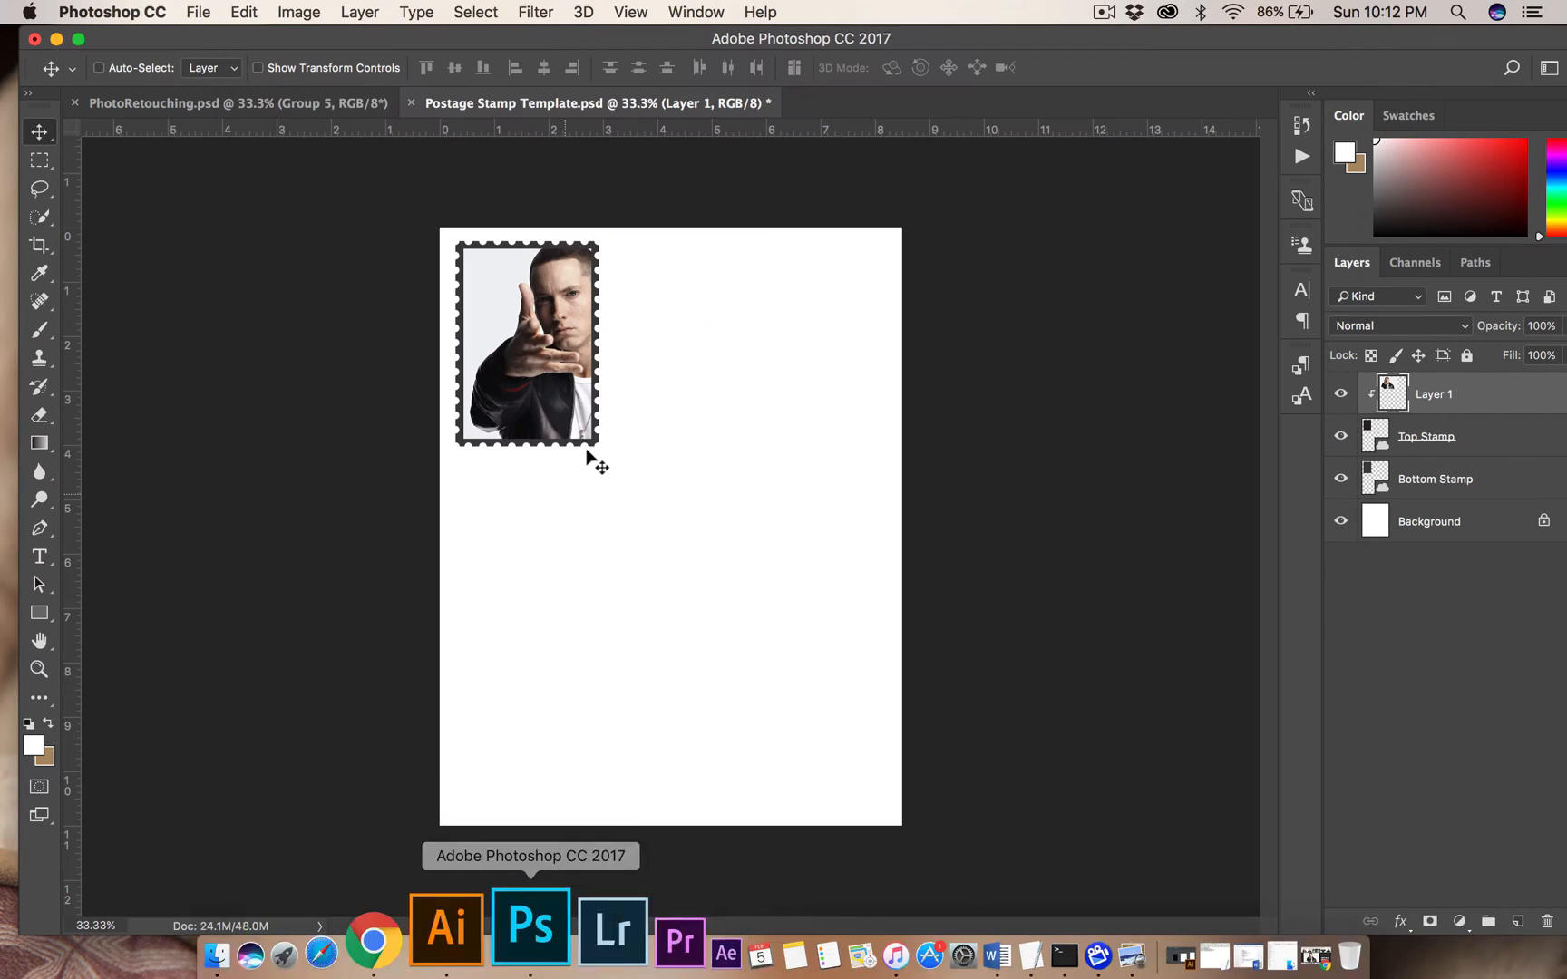
{"action": "left_click", "coordinate": [39, 556]}
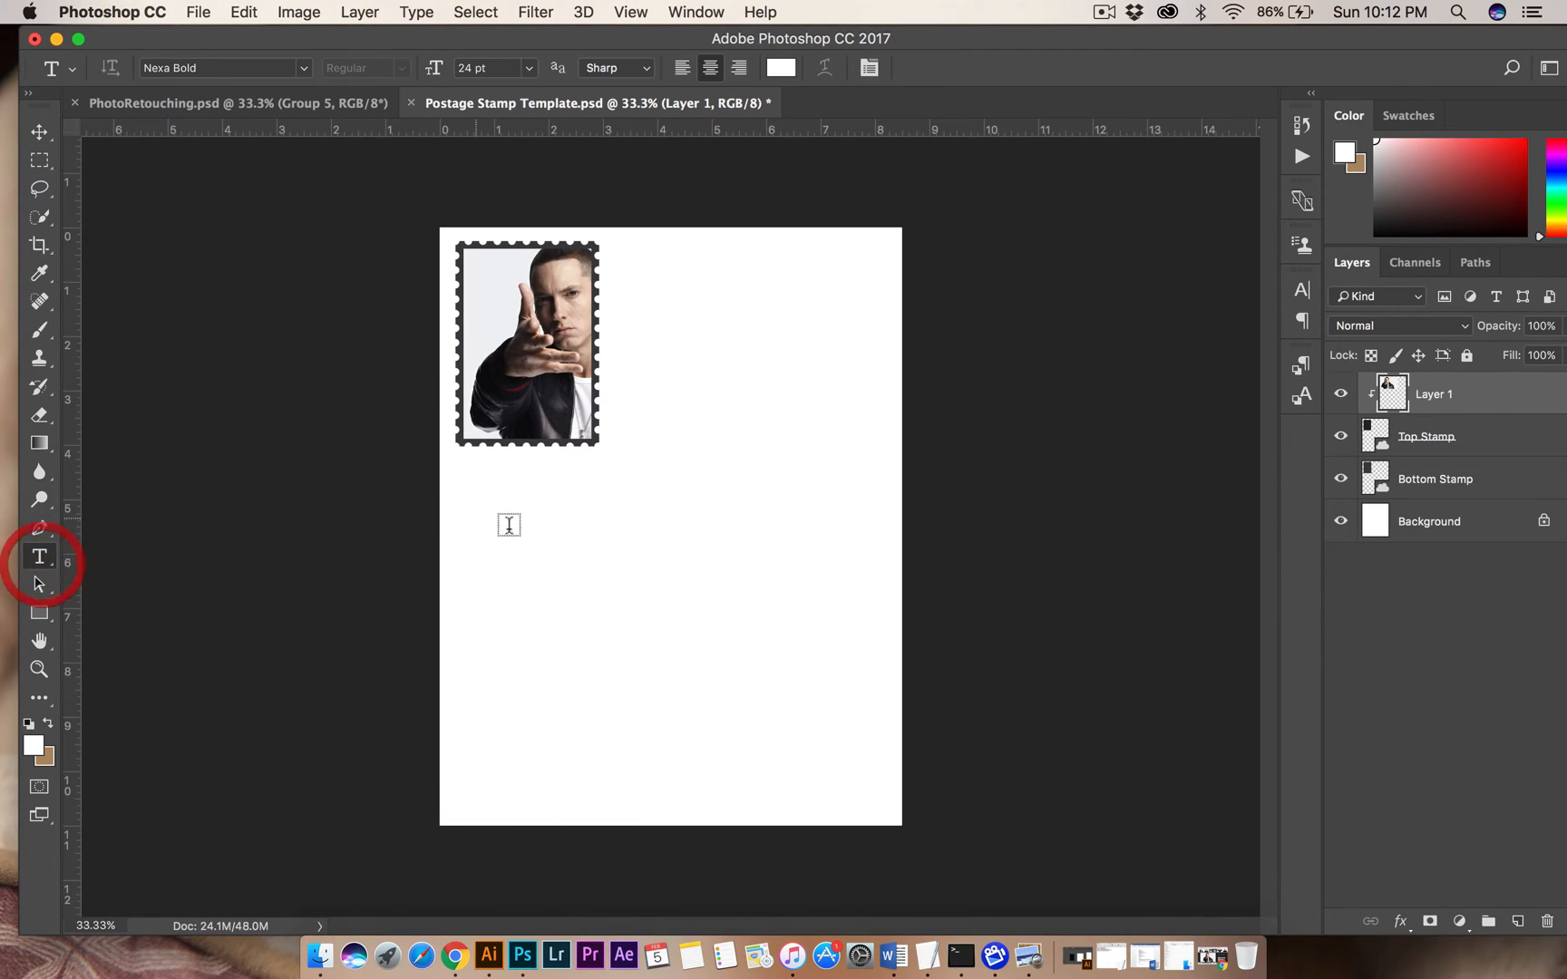
{"action": "left_click", "coordinate": [564, 516]}
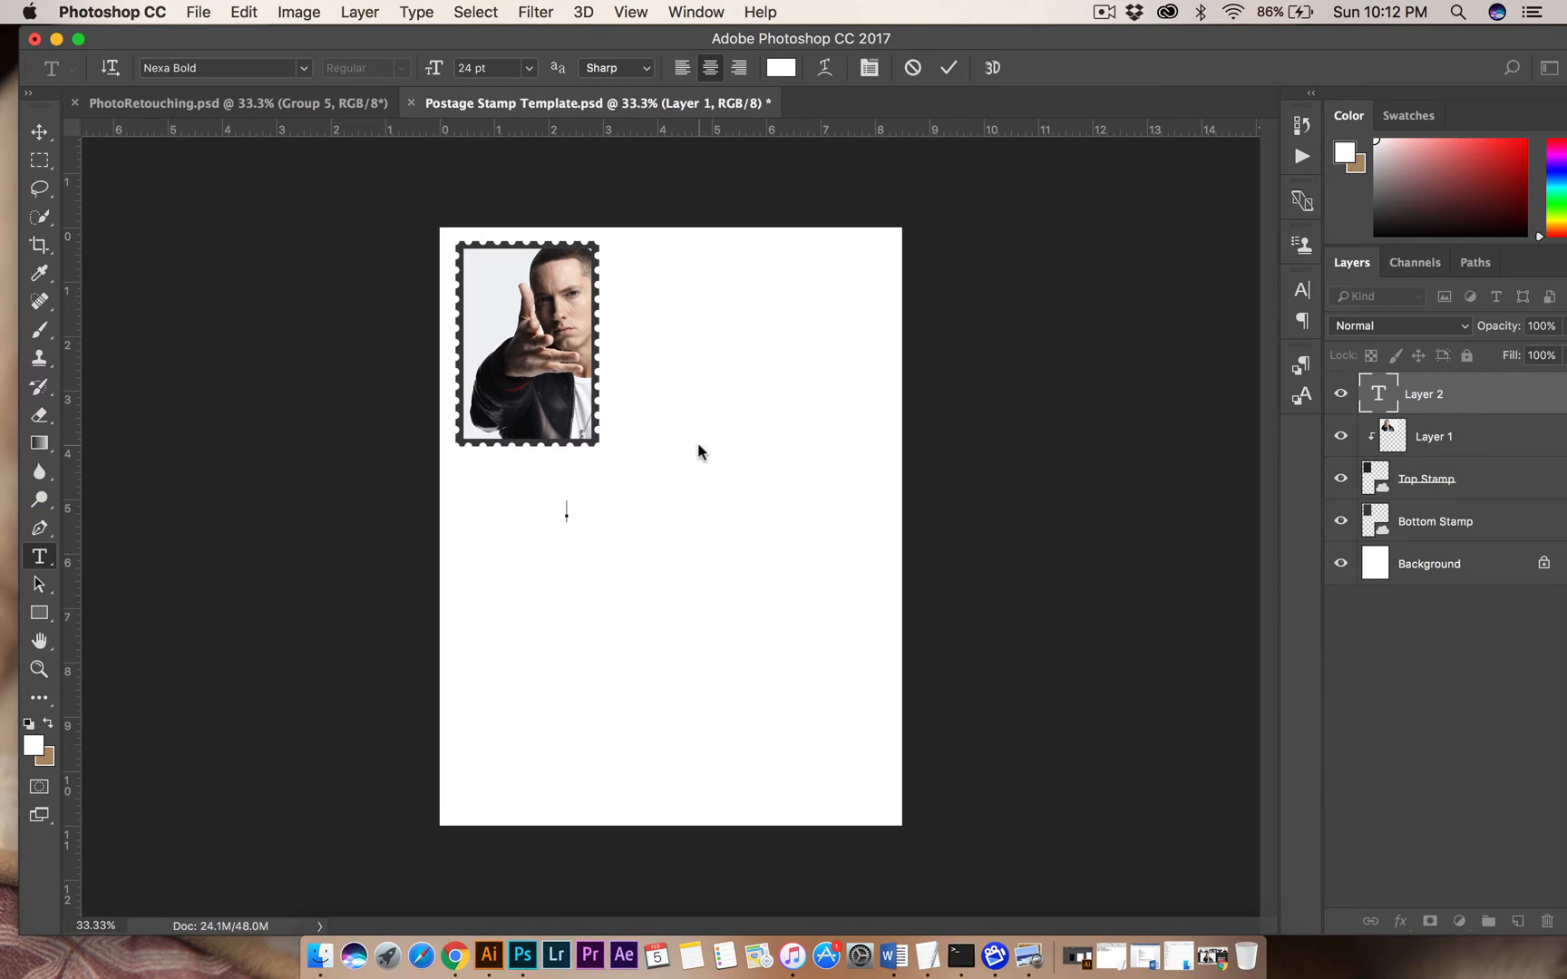
{"action": "type", "text": "E"}
{"action": "left_click", "coordinate": [780, 68]}
{"action": "mouse_move", "coordinate": [1057, 539]}
{"action": "left_mouse_down"}
{"action": "mouse_move", "coordinate": [1123, 703]}
{"action": "mouse_move", "coordinate": [1170, 728]}
{"action": "left_mouse_up"}
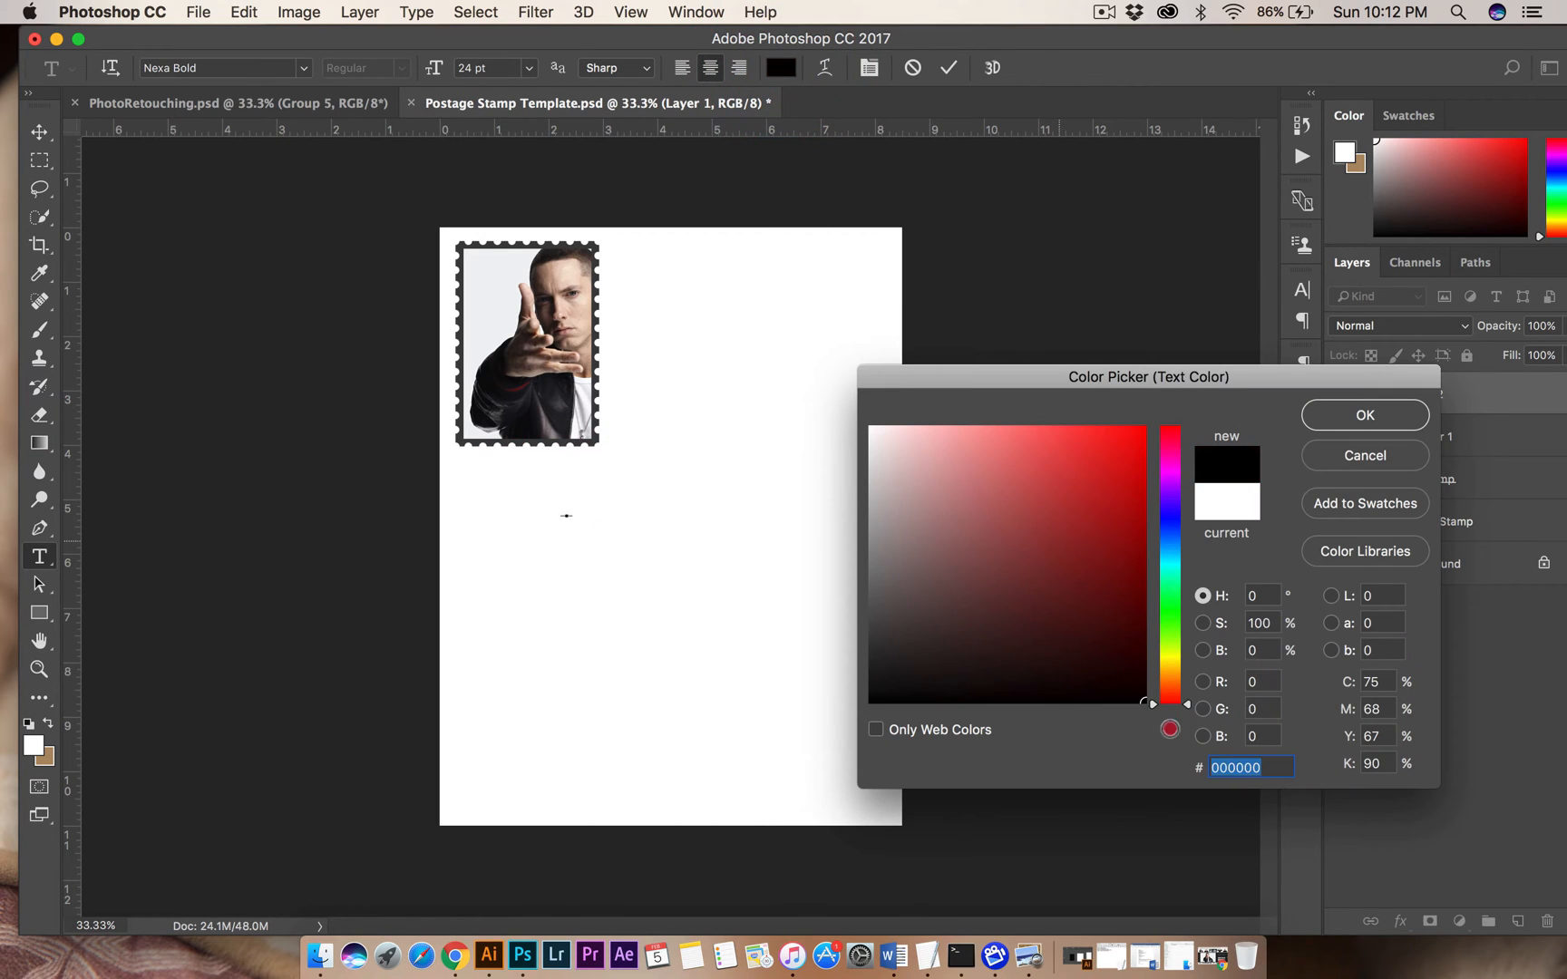
{"action": "left_click", "coordinate": [1364, 415]}
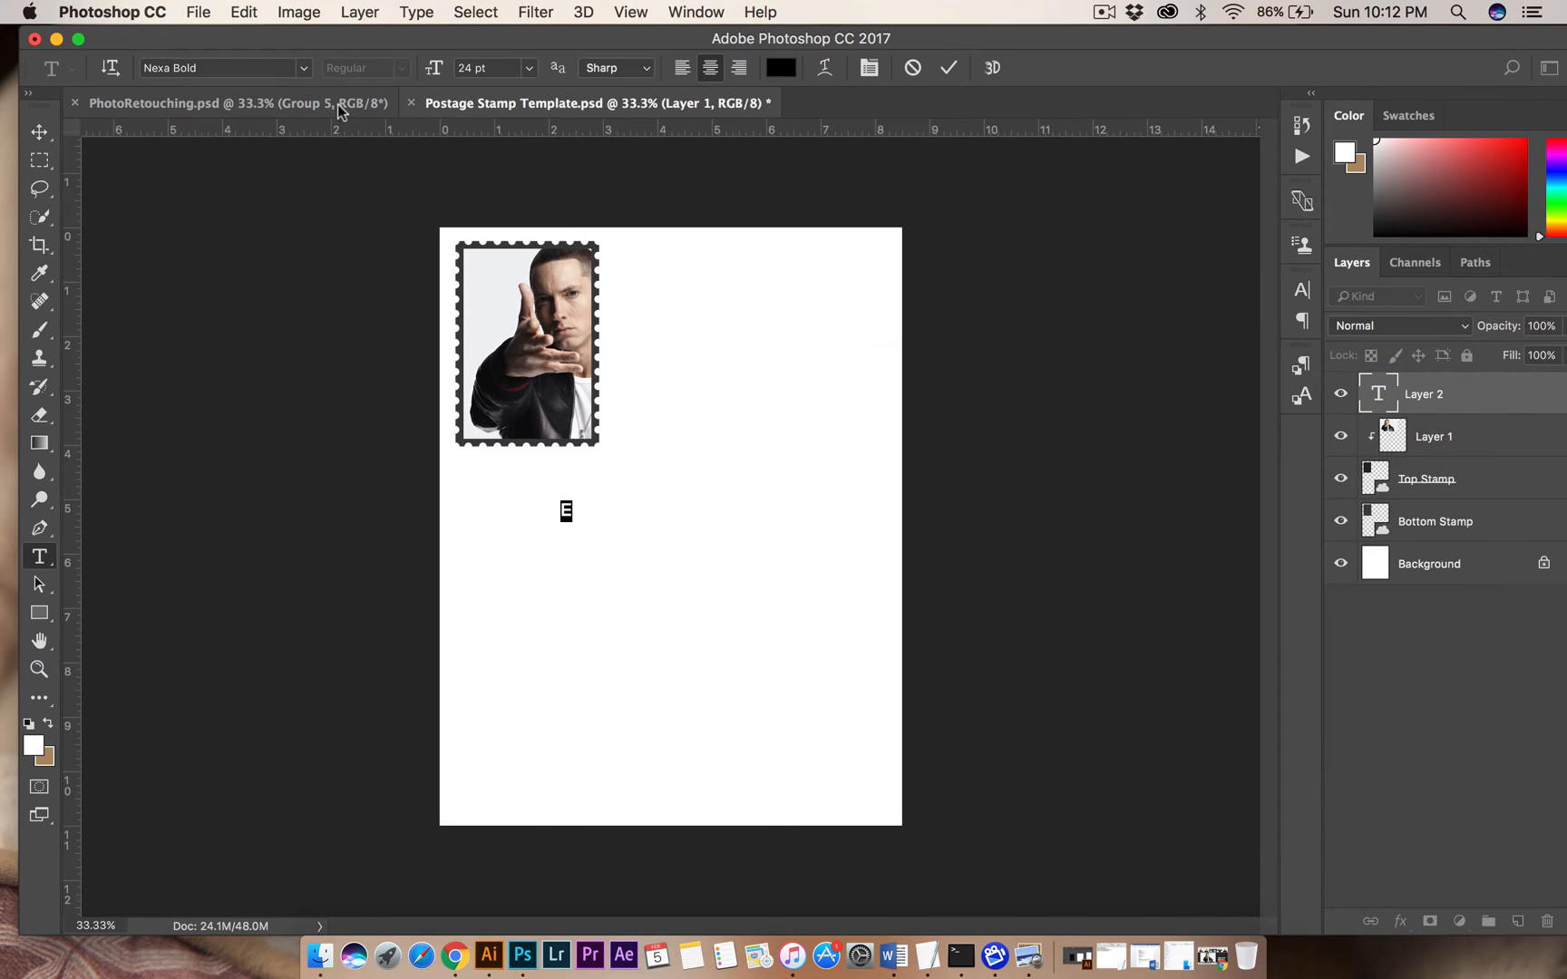
Set the letter E to 48 pt and move it to the blank area beside the stamp.
{"action": "left_click", "coordinate": [528, 68]}
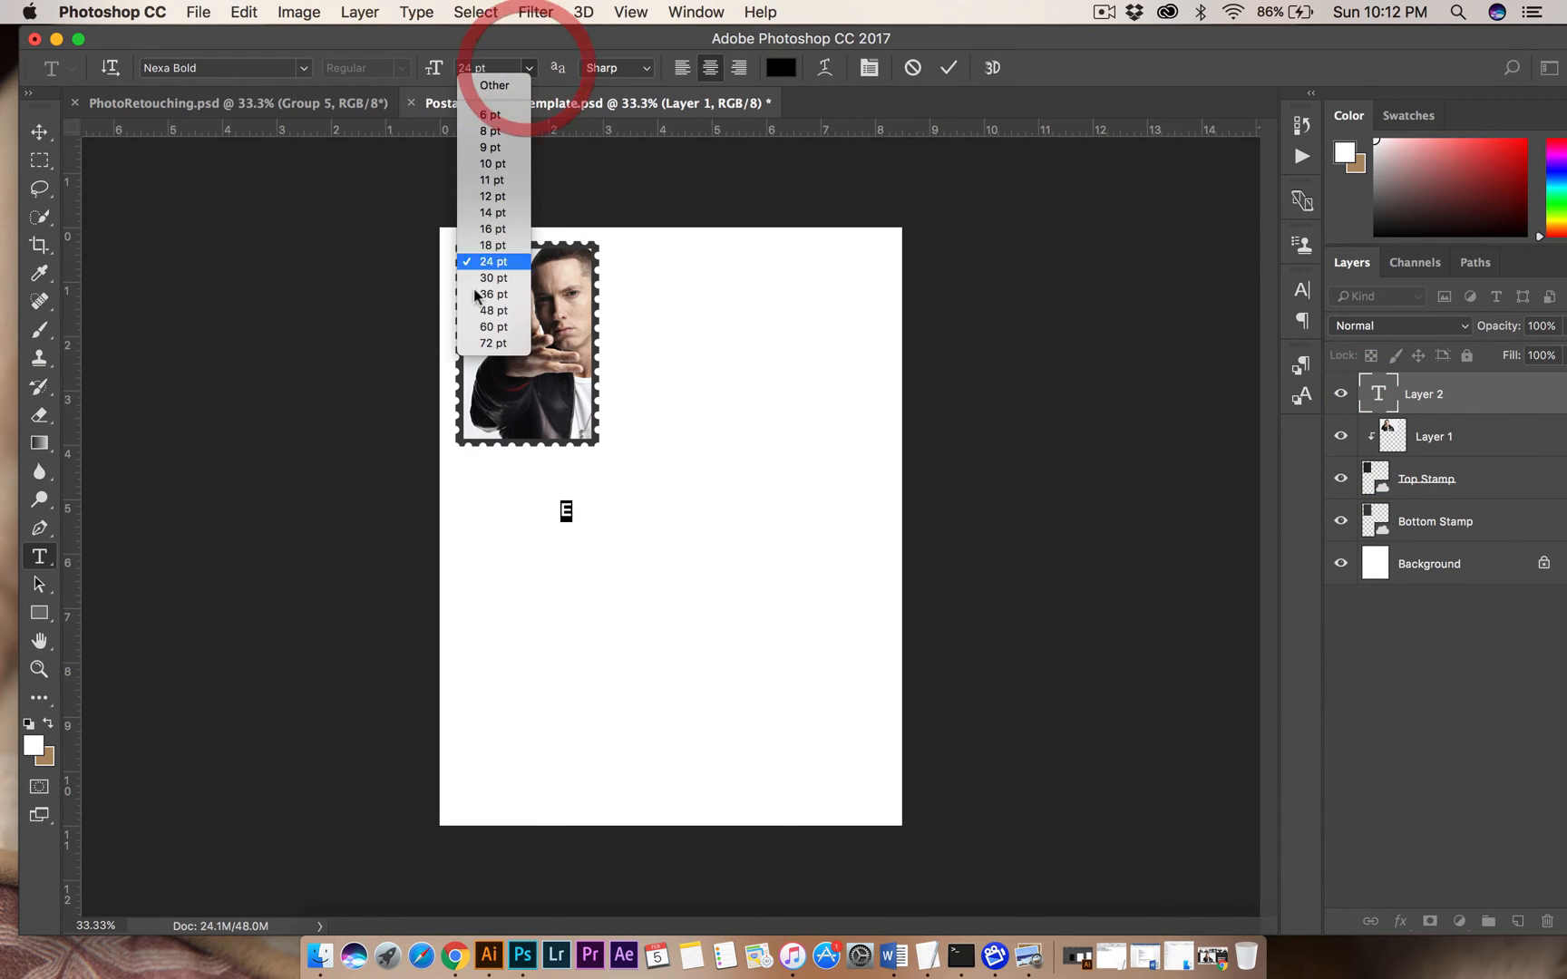
{"action": "left_click", "coordinate": [505, 311]}
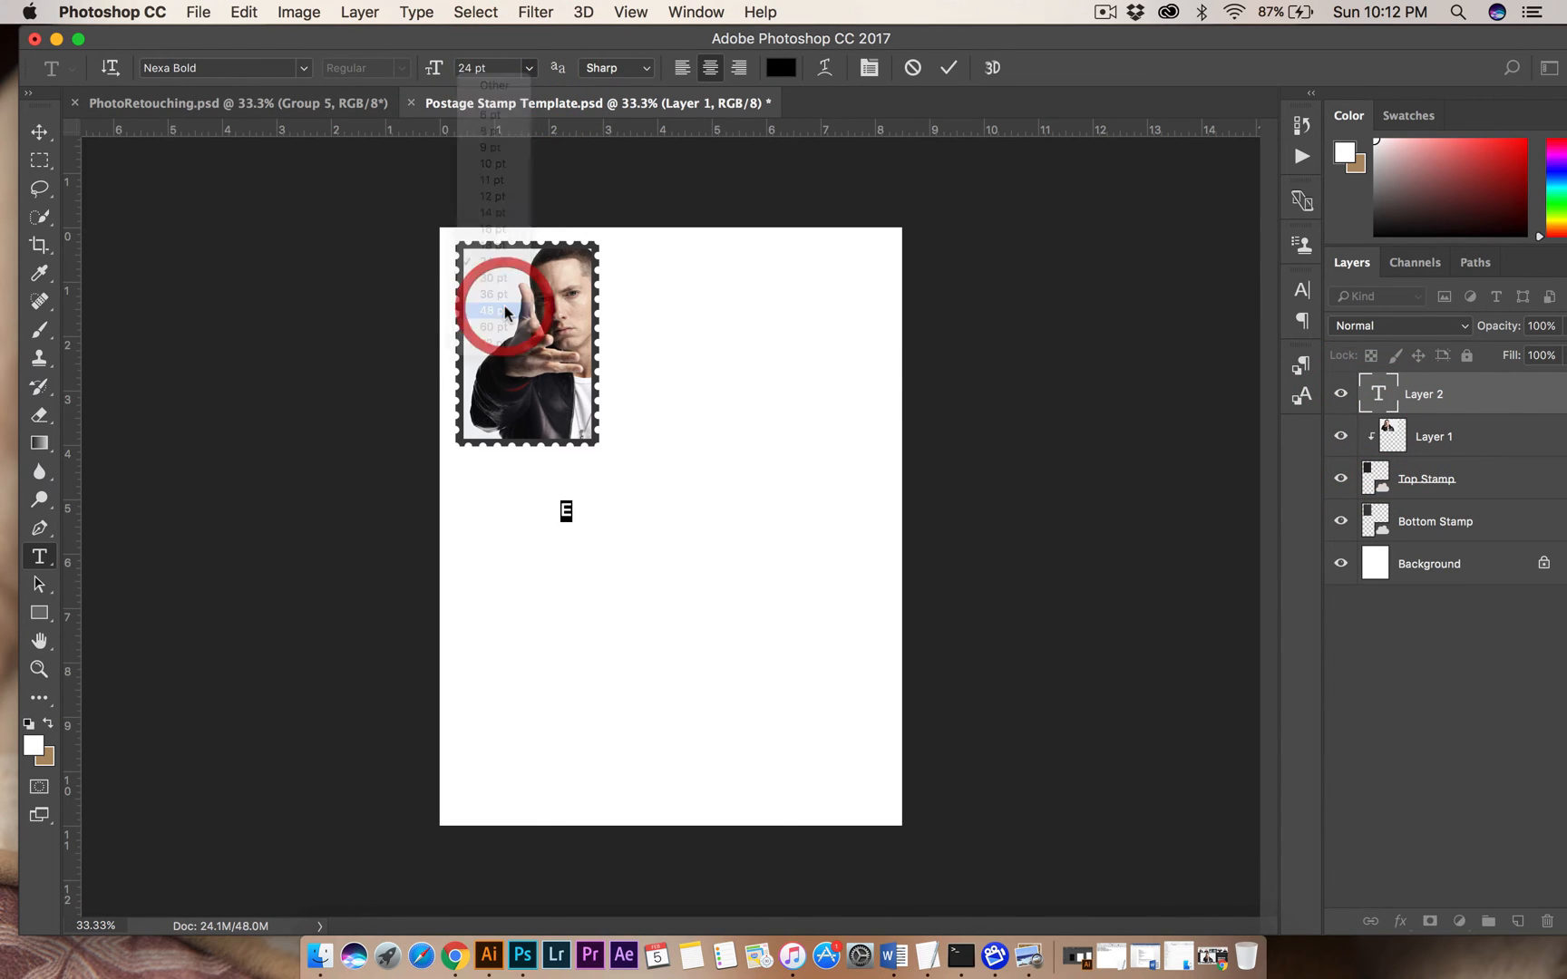
{"action": "left_click", "coordinate": [39, 132]}
{"action": "left_click_drag", "start_coordinate": [571, 516], "coordinate": [721, 370]}
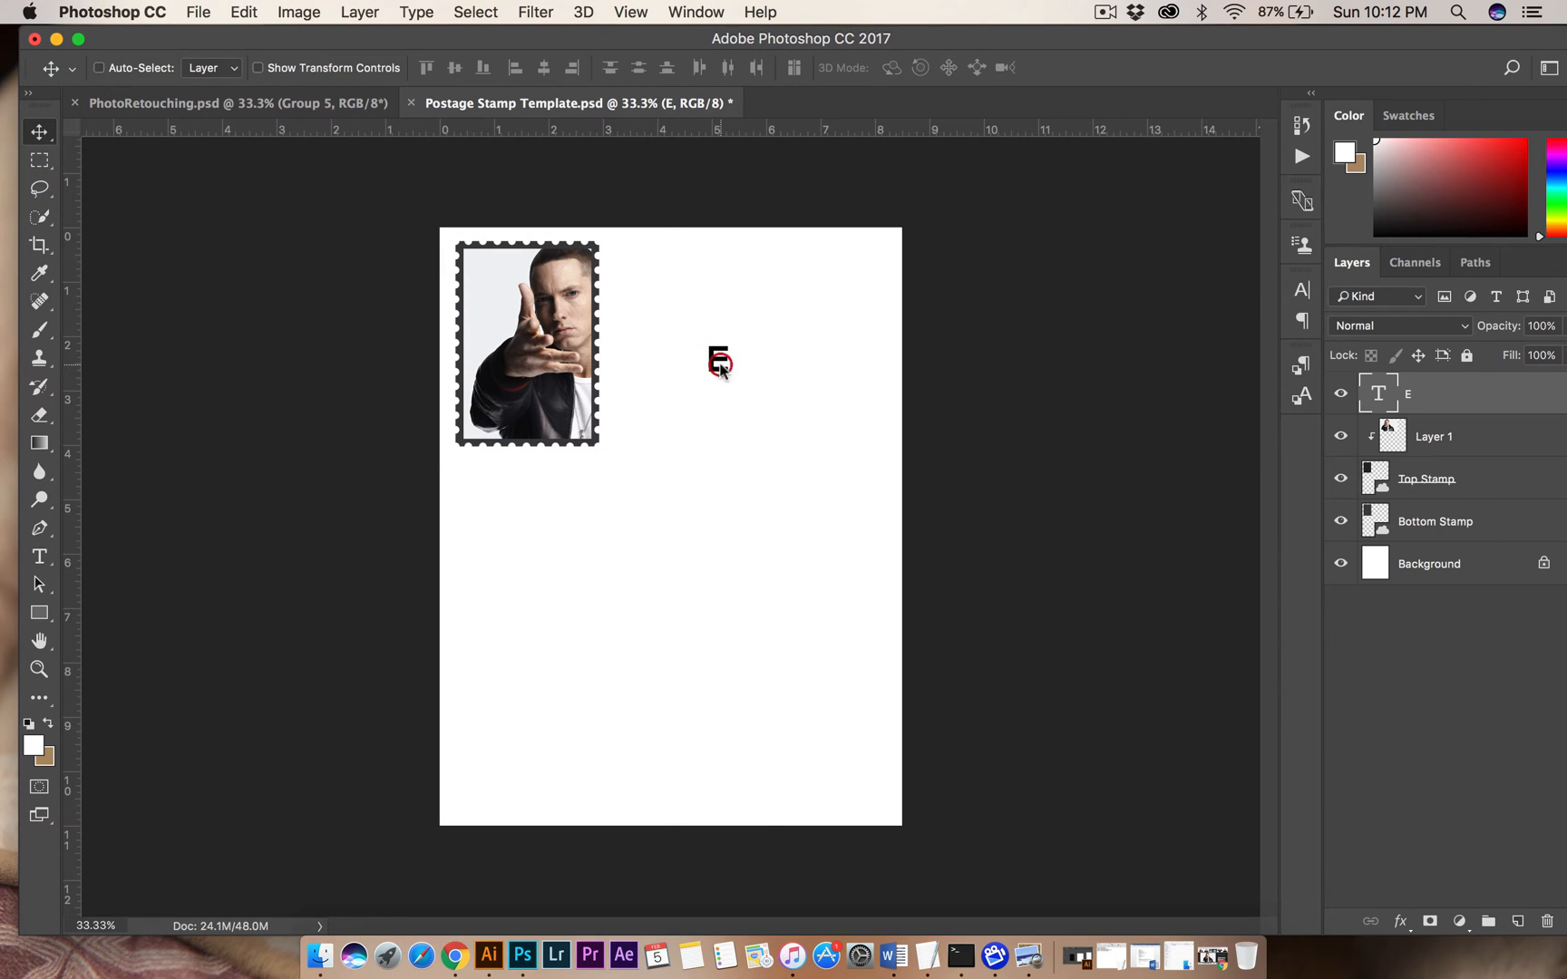
Draw a circle about 215 px in diameter over the letter E with the Ellipse tool and fill it black.
{"action": "left_click", "coordinate": [41, 613]}
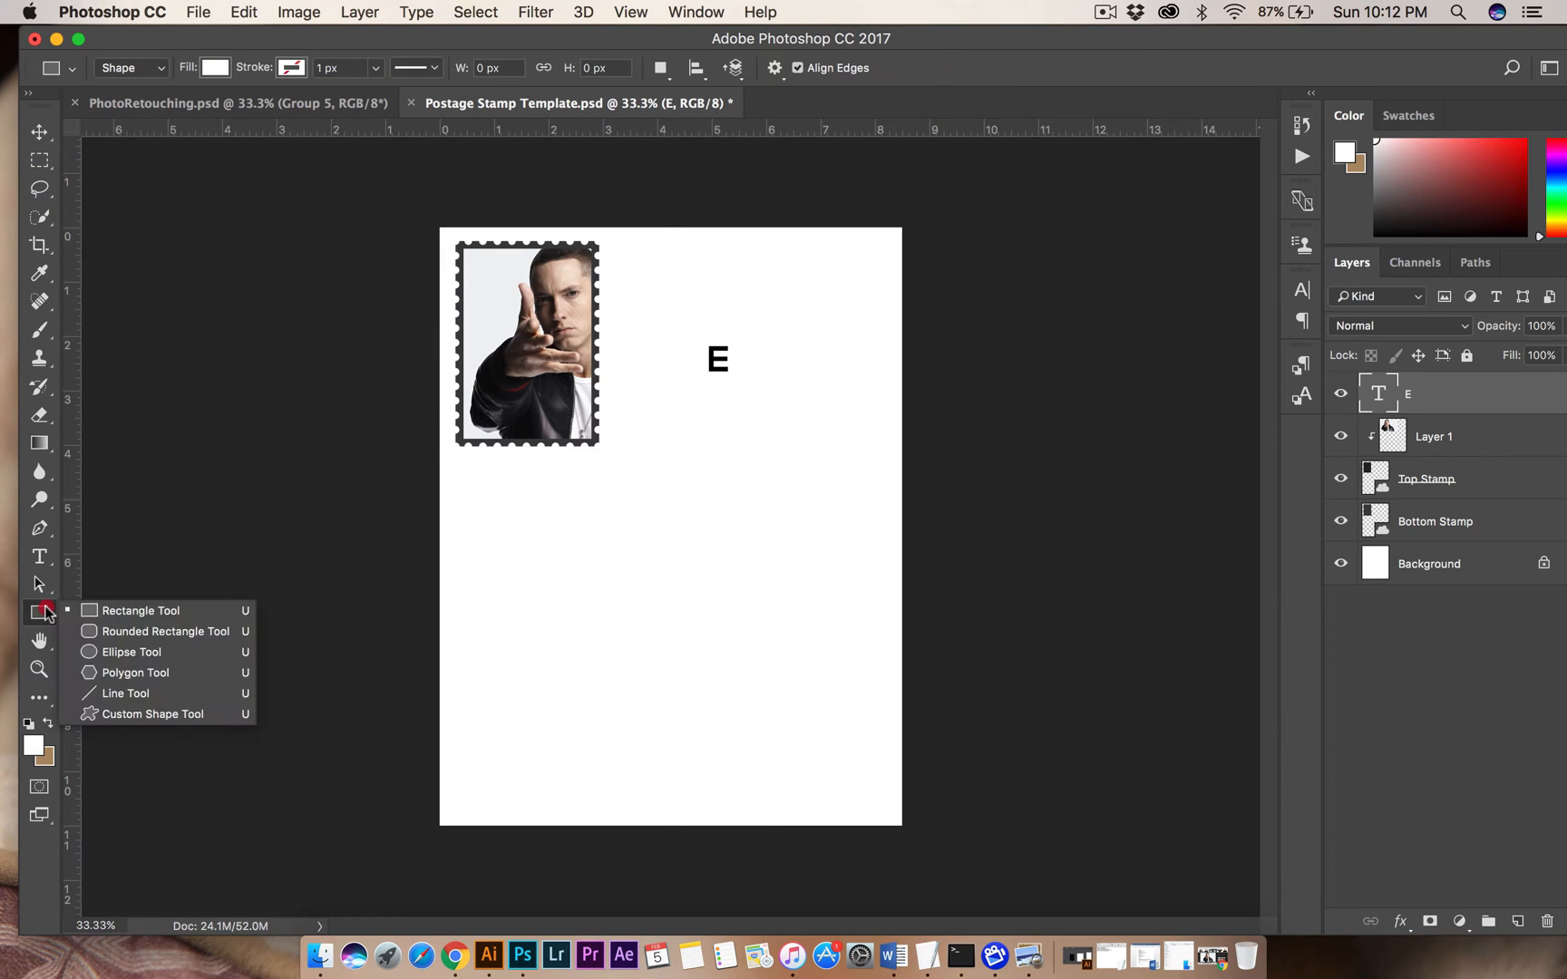
{"action": "left_click", "coordinate": [131, 652]}
{"action": "left_click_drag", "start_coordinate": [701, 341], "coordinate": [745, 375]}
{"action": "key", "text": "space"}
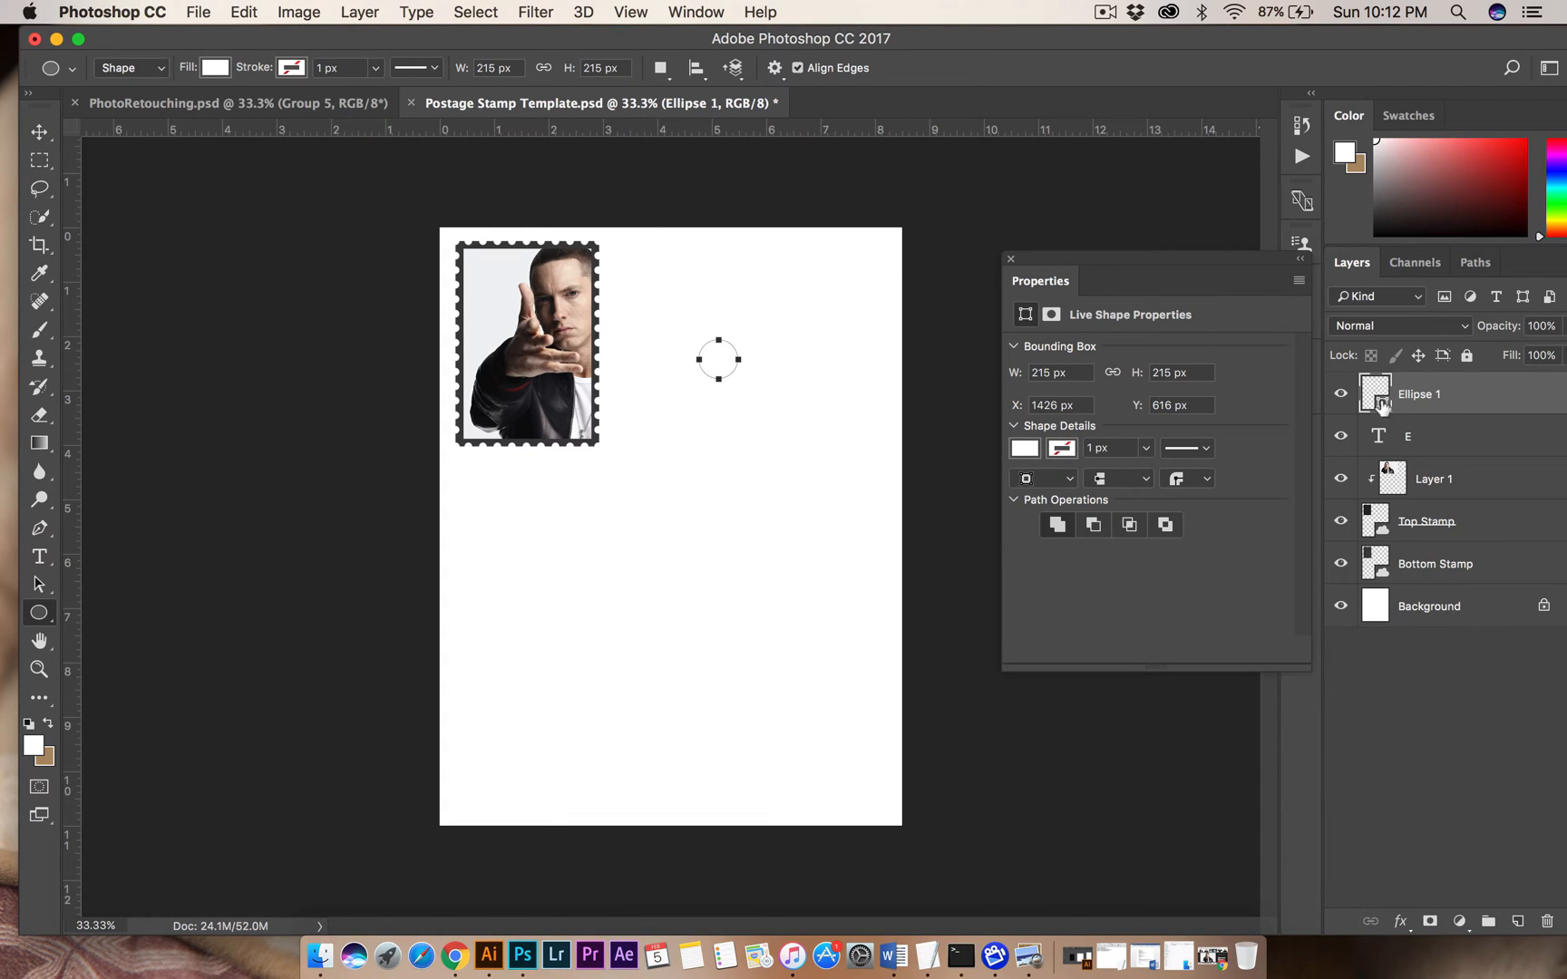
{"action": "left_click", "coordinate": [215, 67]}
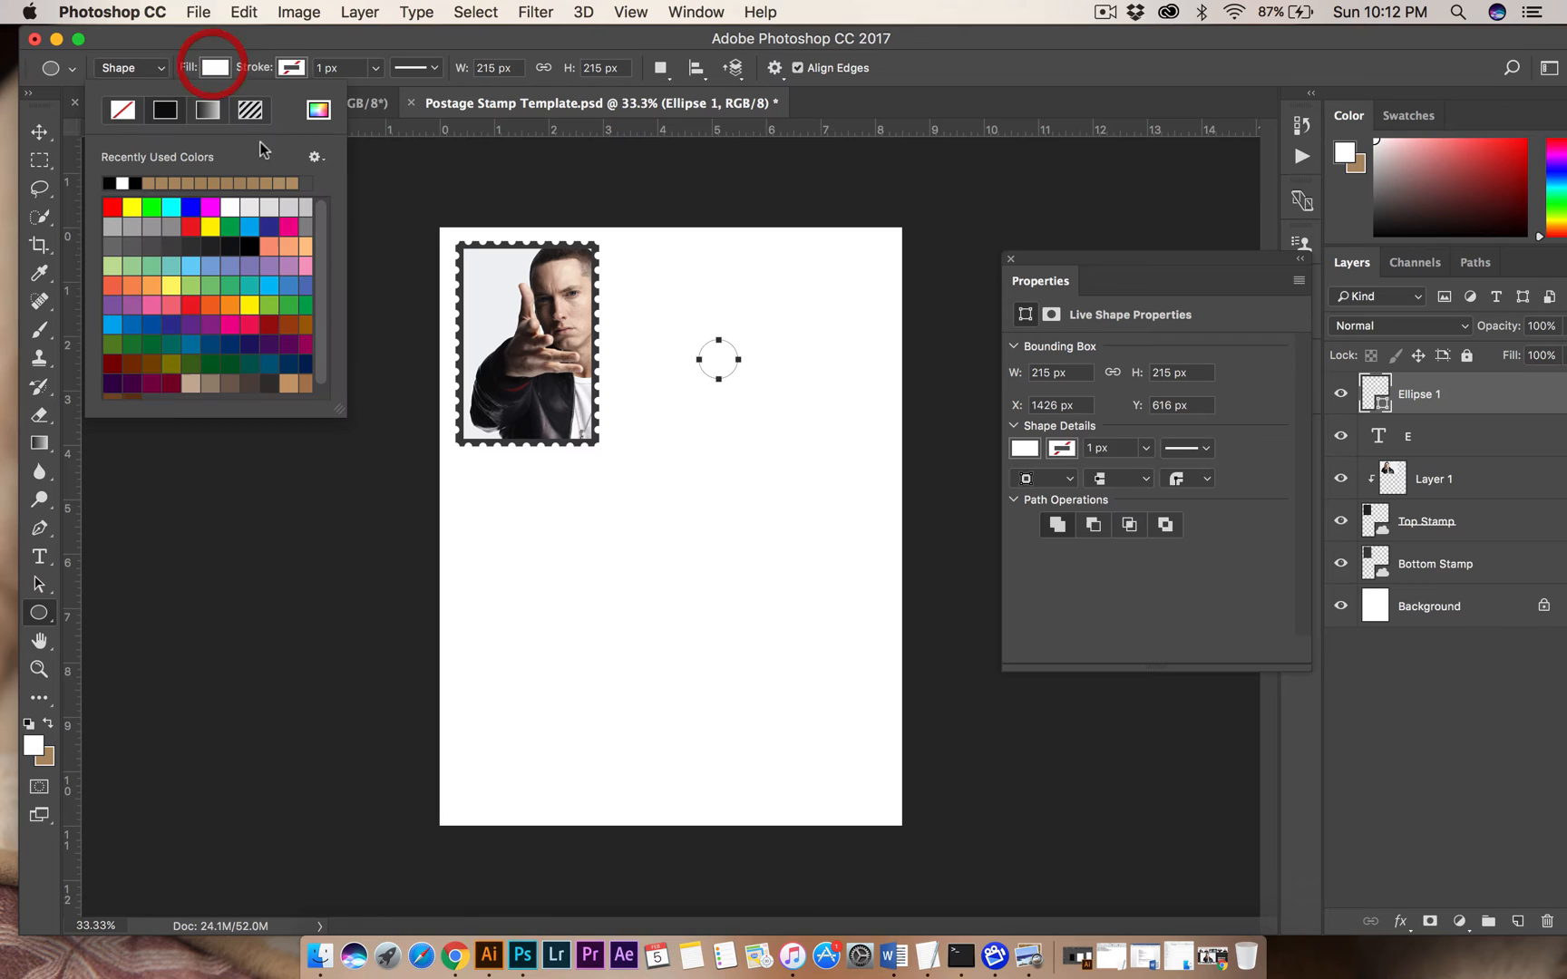
{"action": "left_click", "coordinate": [111, 182]}
Move the E text layer above the black circle's layer and recolour the letter white.
{"action": "left_click", "coordinate": [39, 131]}
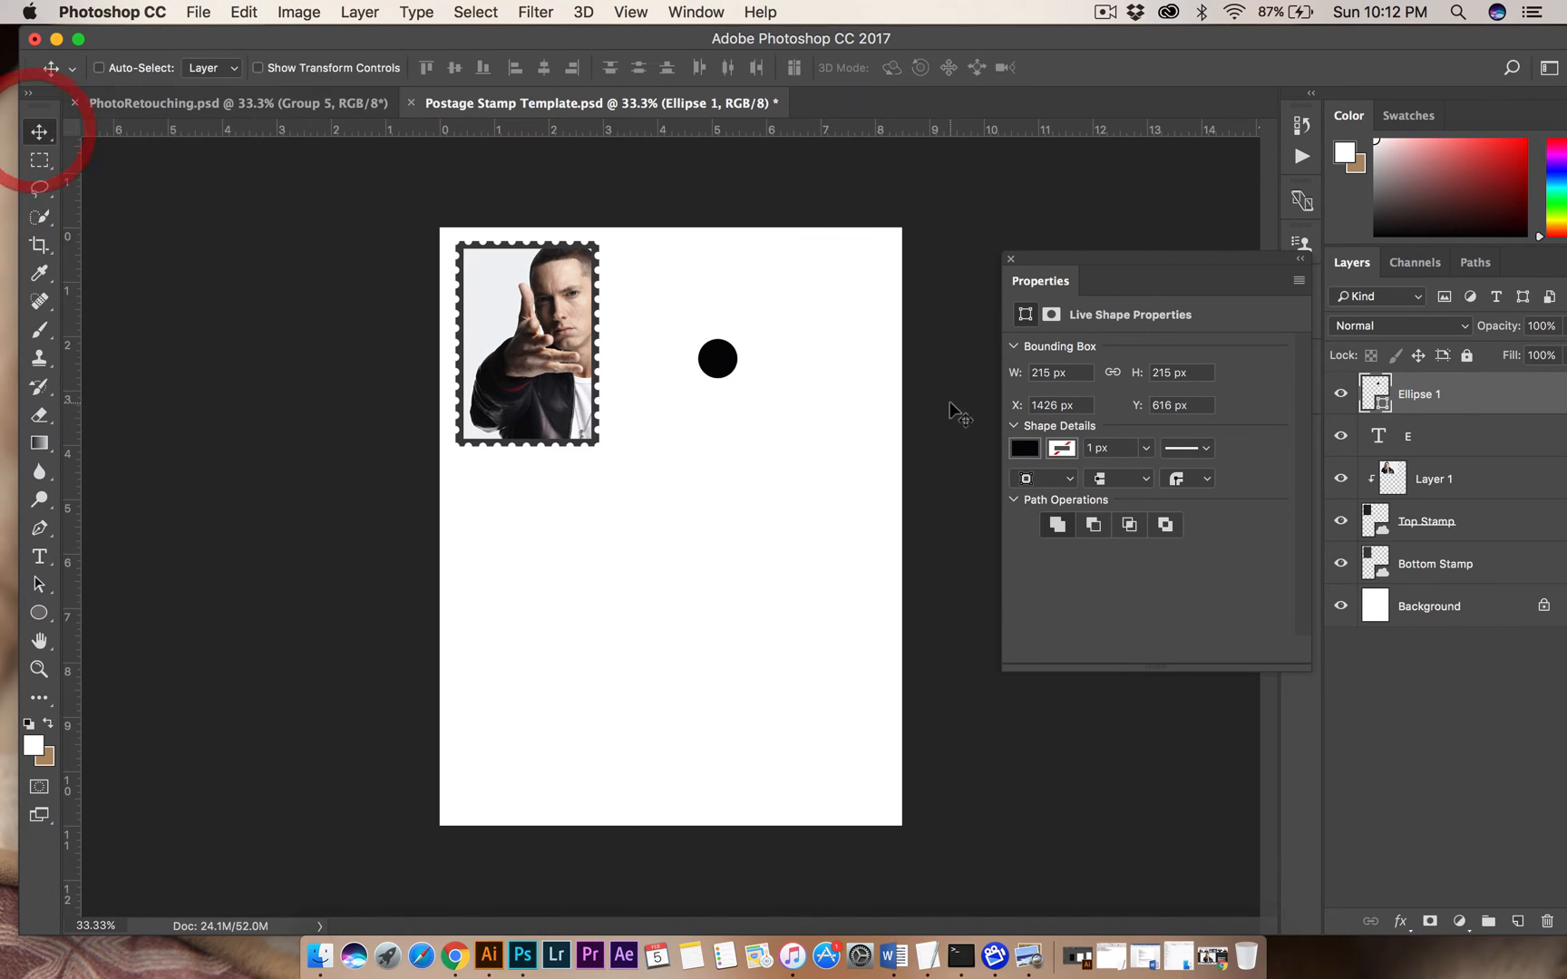
{"action": "left_click_drag", "start_coordinate": [1411, 436], "coordinate": [1357, 387]}
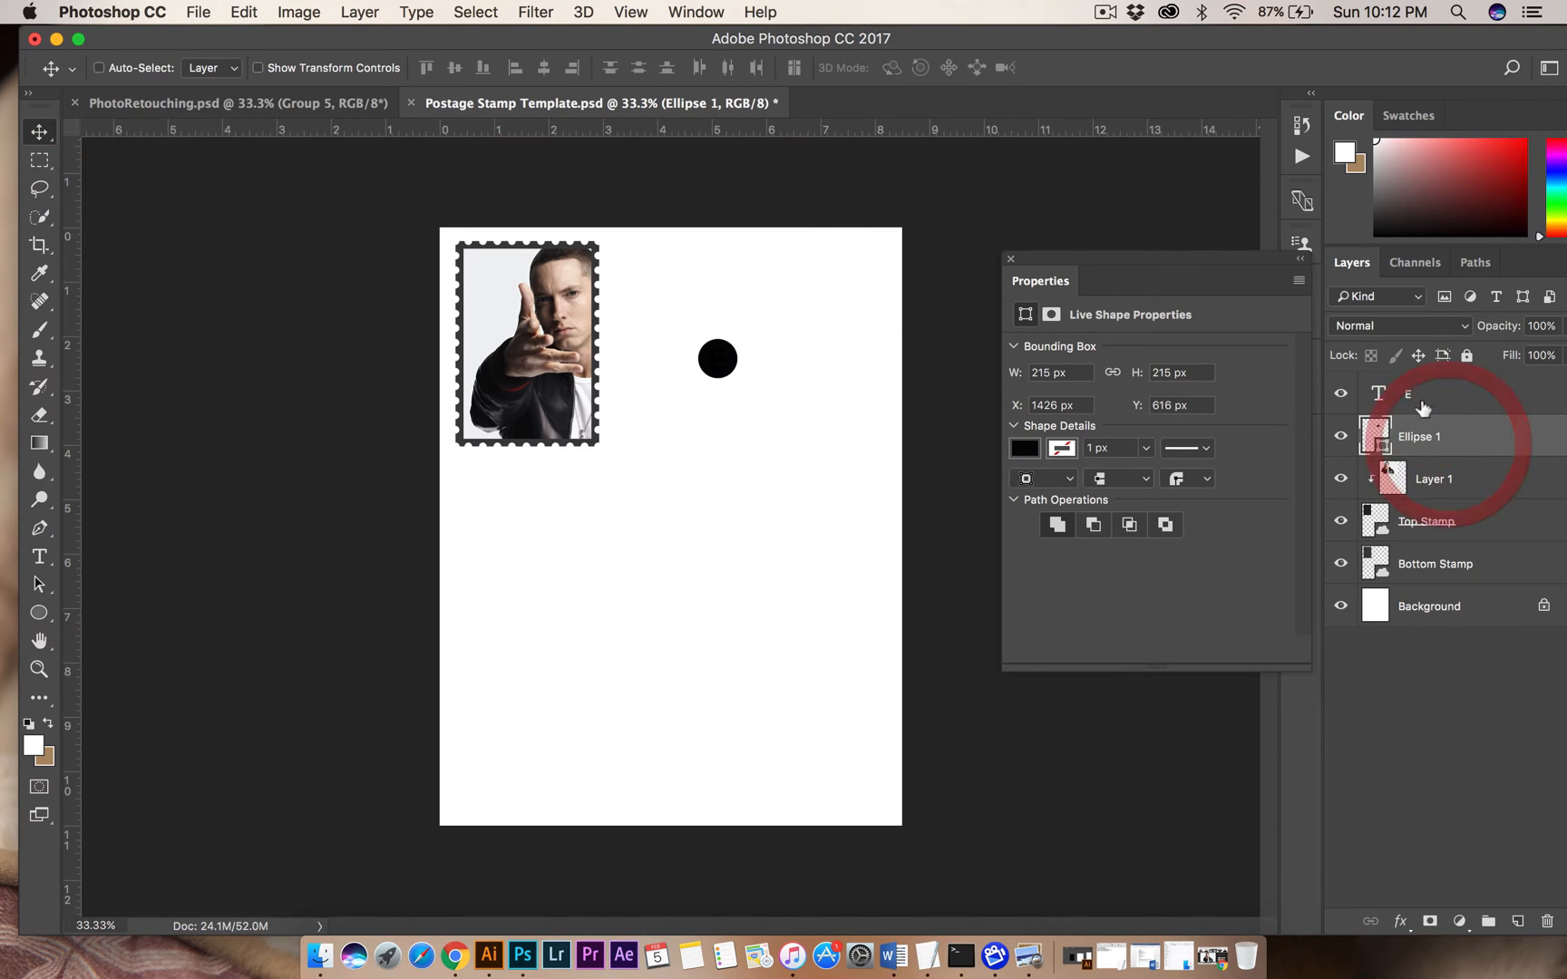
{"action": "left_click", "coordinate": [39, 556]}
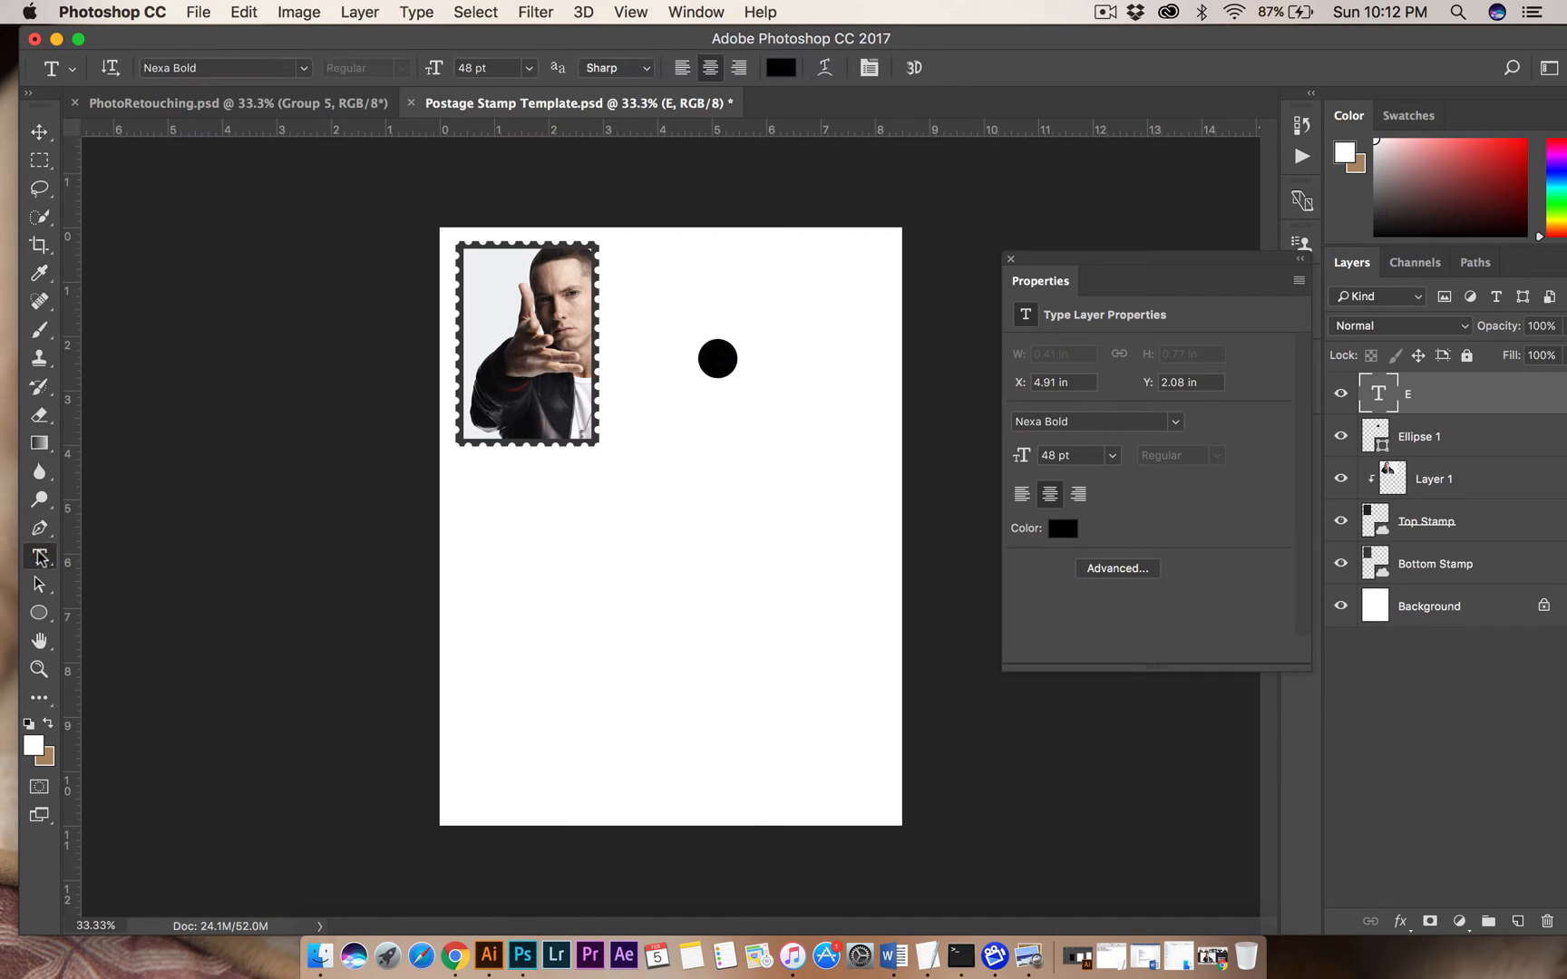
{"action": "left_click", "coordinate": [718, 358]}
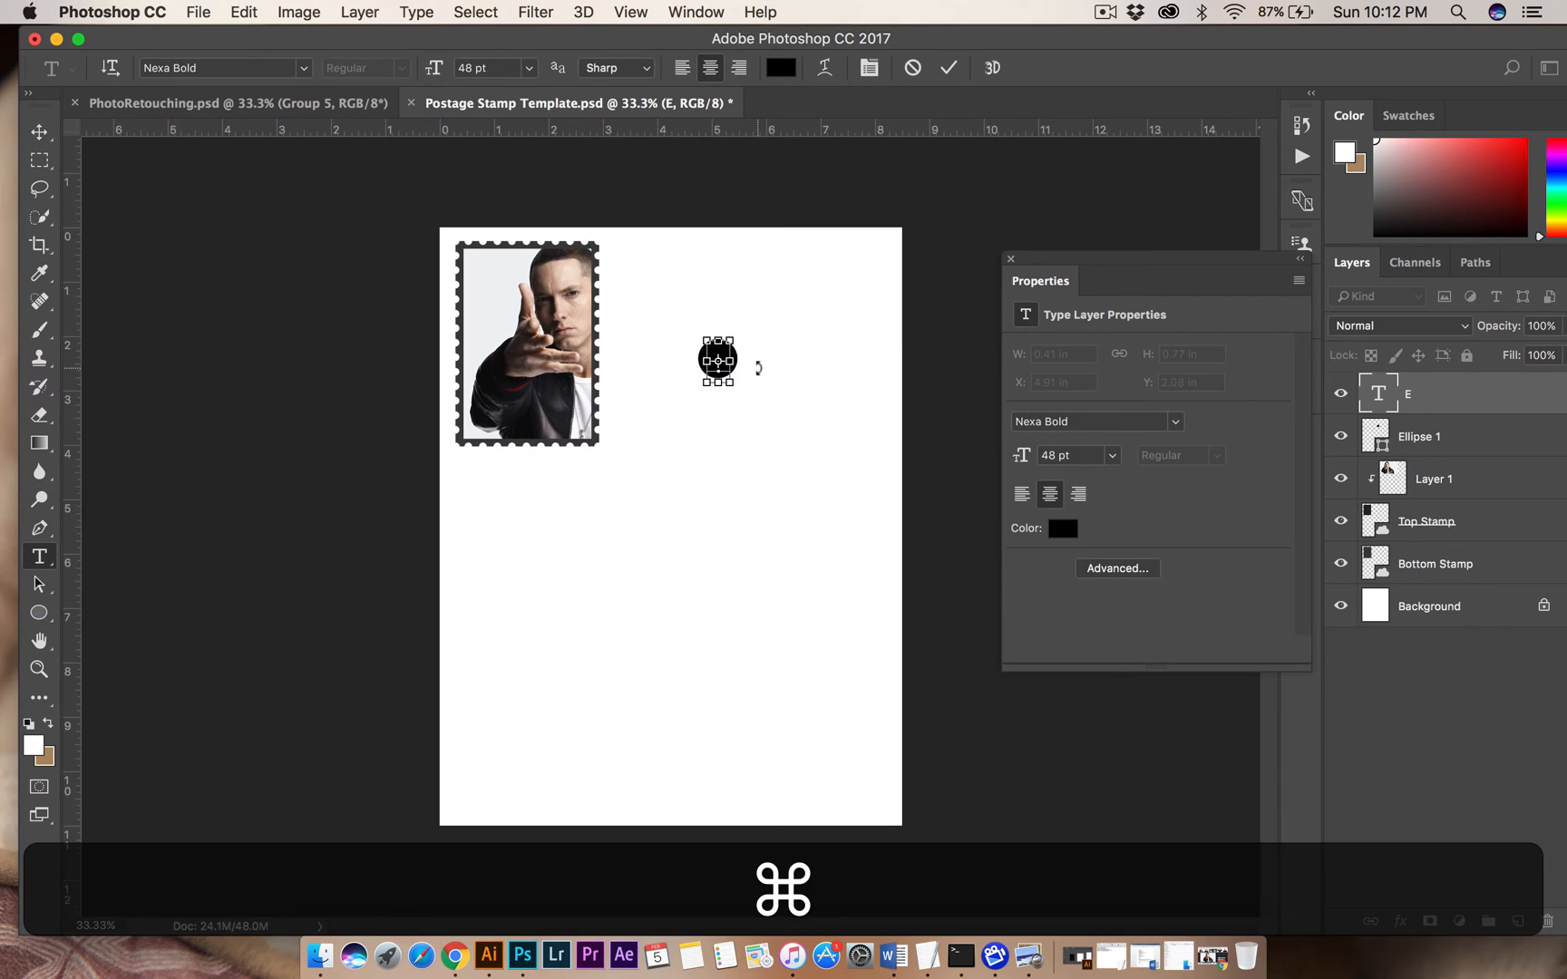
{"action": "key", "text": "ctrl+a"}
{"action": "left_click", "coordinate": [778, 67]}
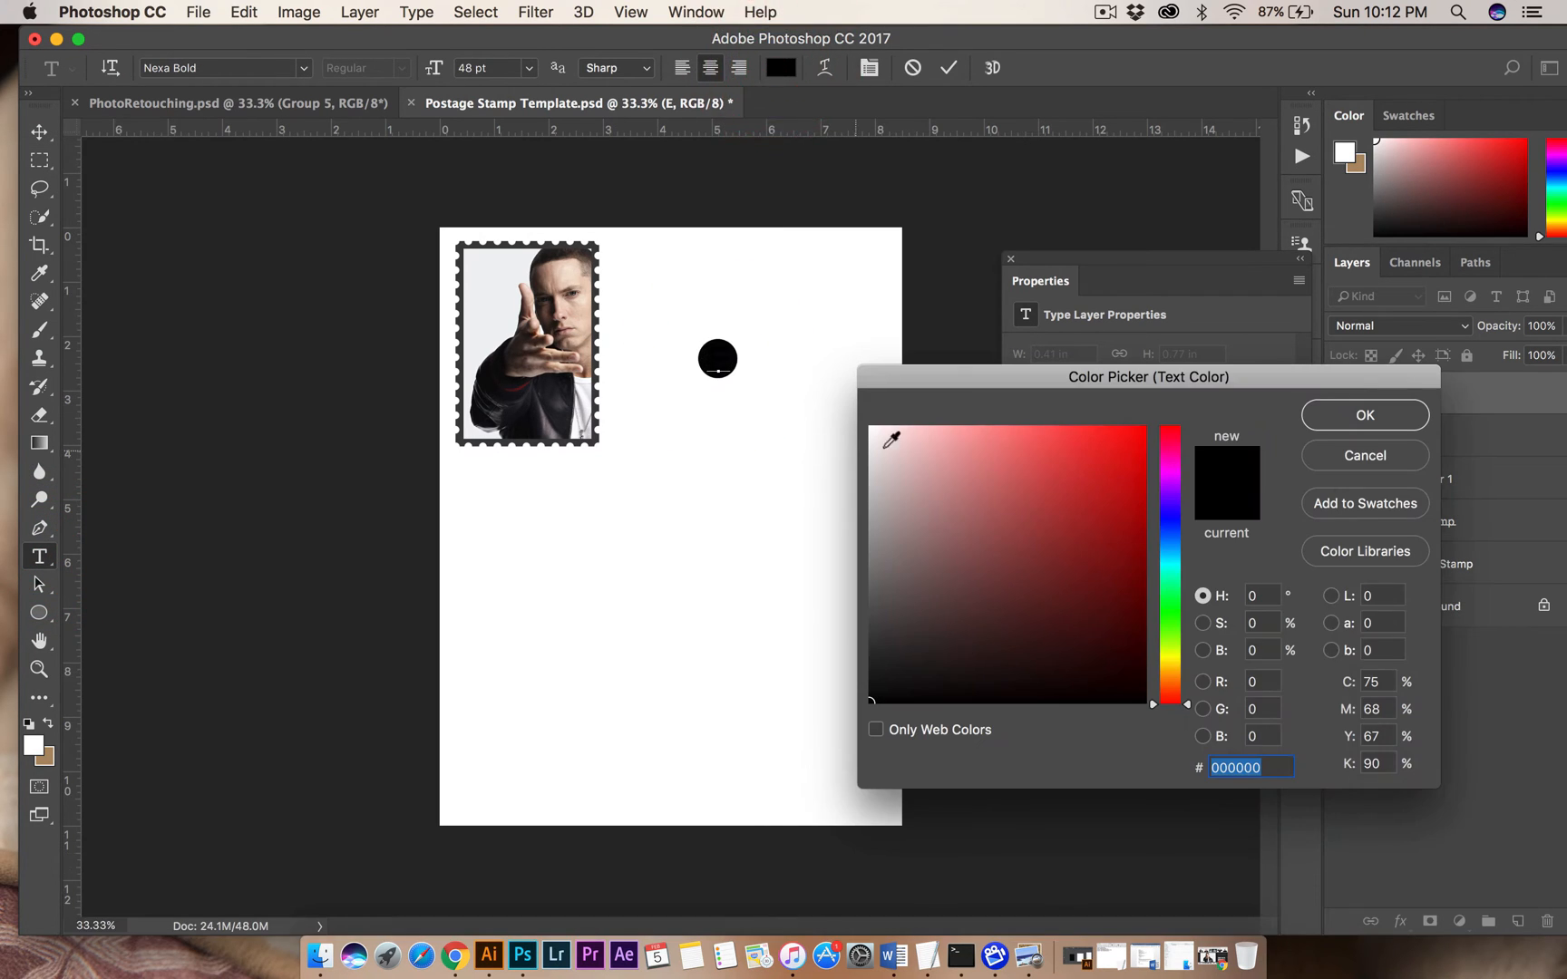
{"action": "left_click_drag", "start_coordinate": [888, 440], "coordinate": [854, 408]}
{"action": "left_click", "coordinate": [1365, 415]}
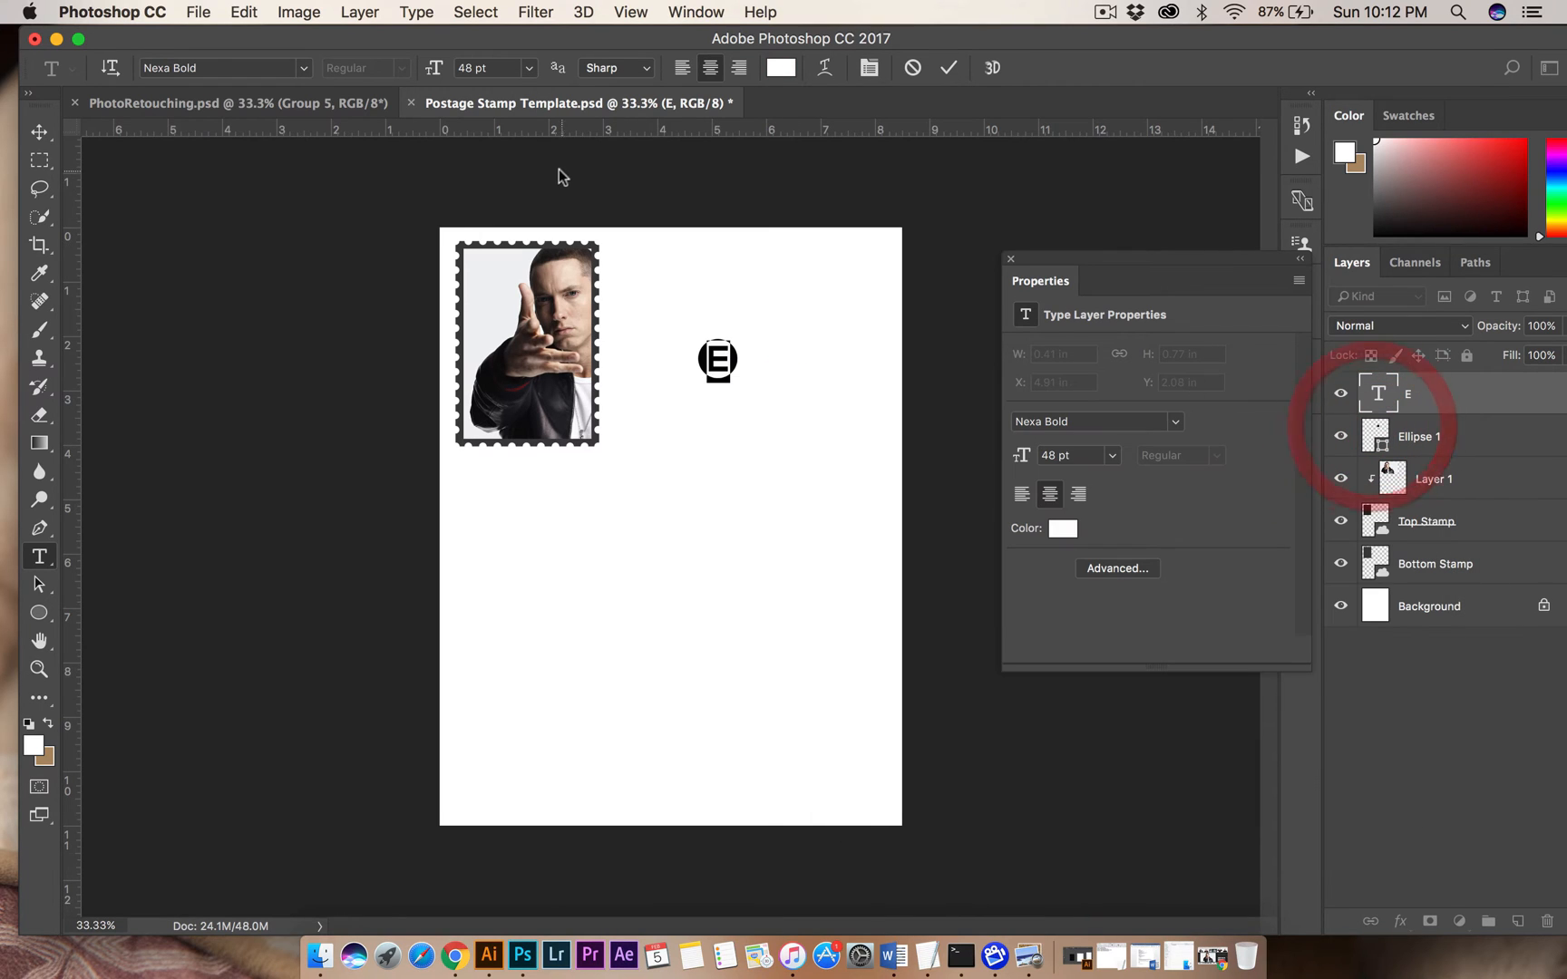
{"action": "left_click", "coordinate": [39, 132]}
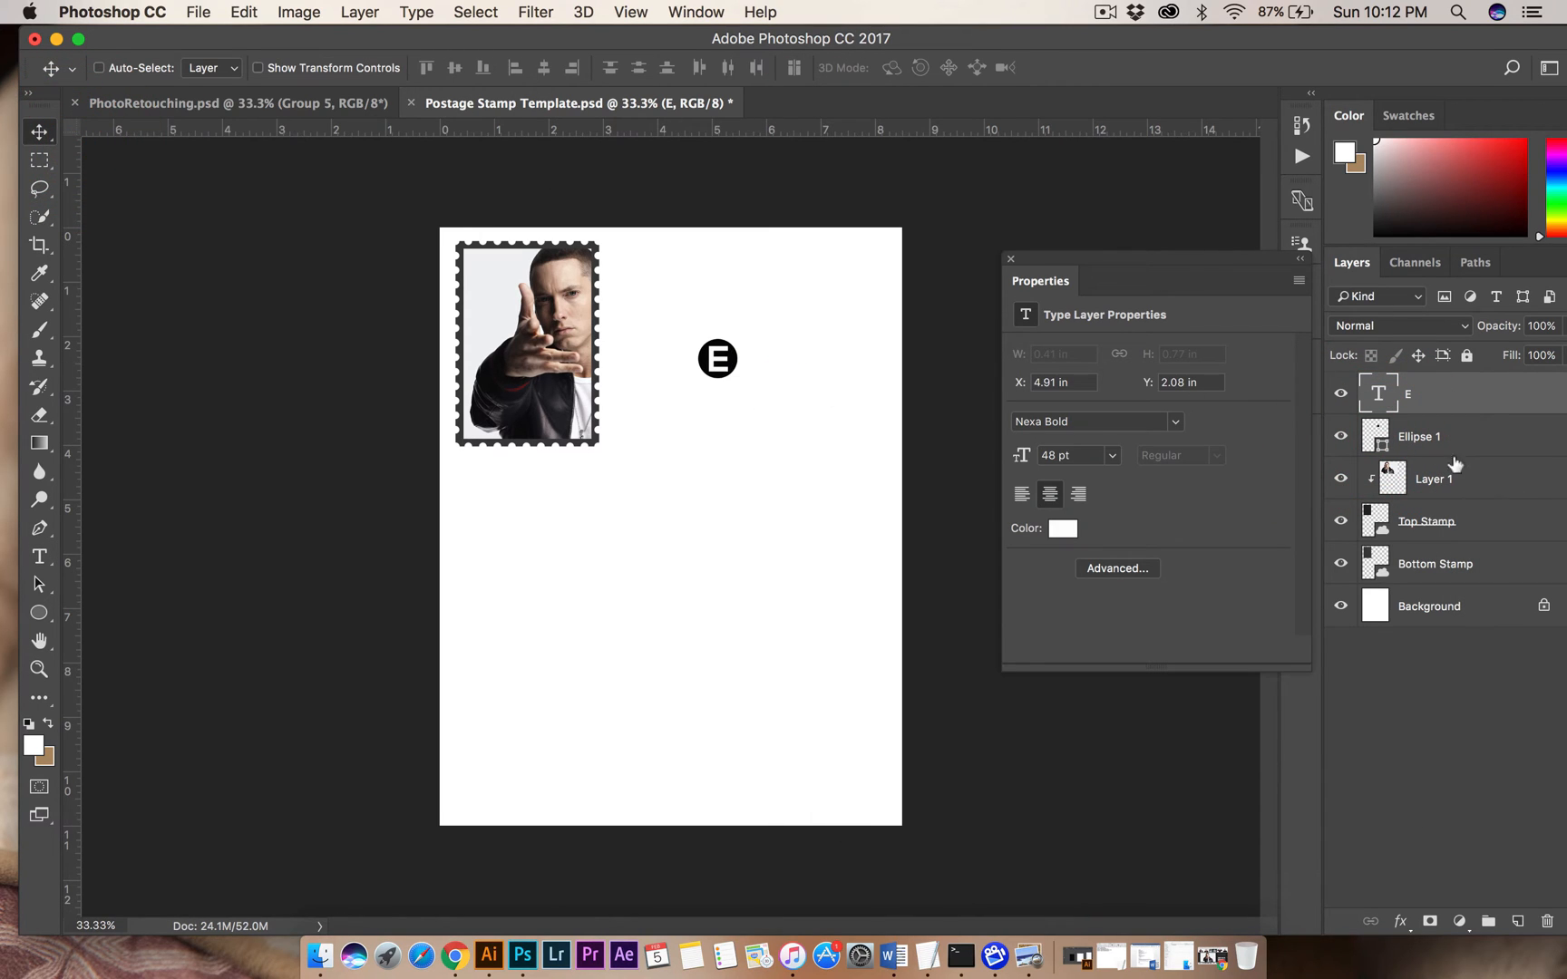
Flip the letter E horizontally with Free Transform and centre the mirrored letter inside the black circle.
{"action": "key", "text": "super+t"}
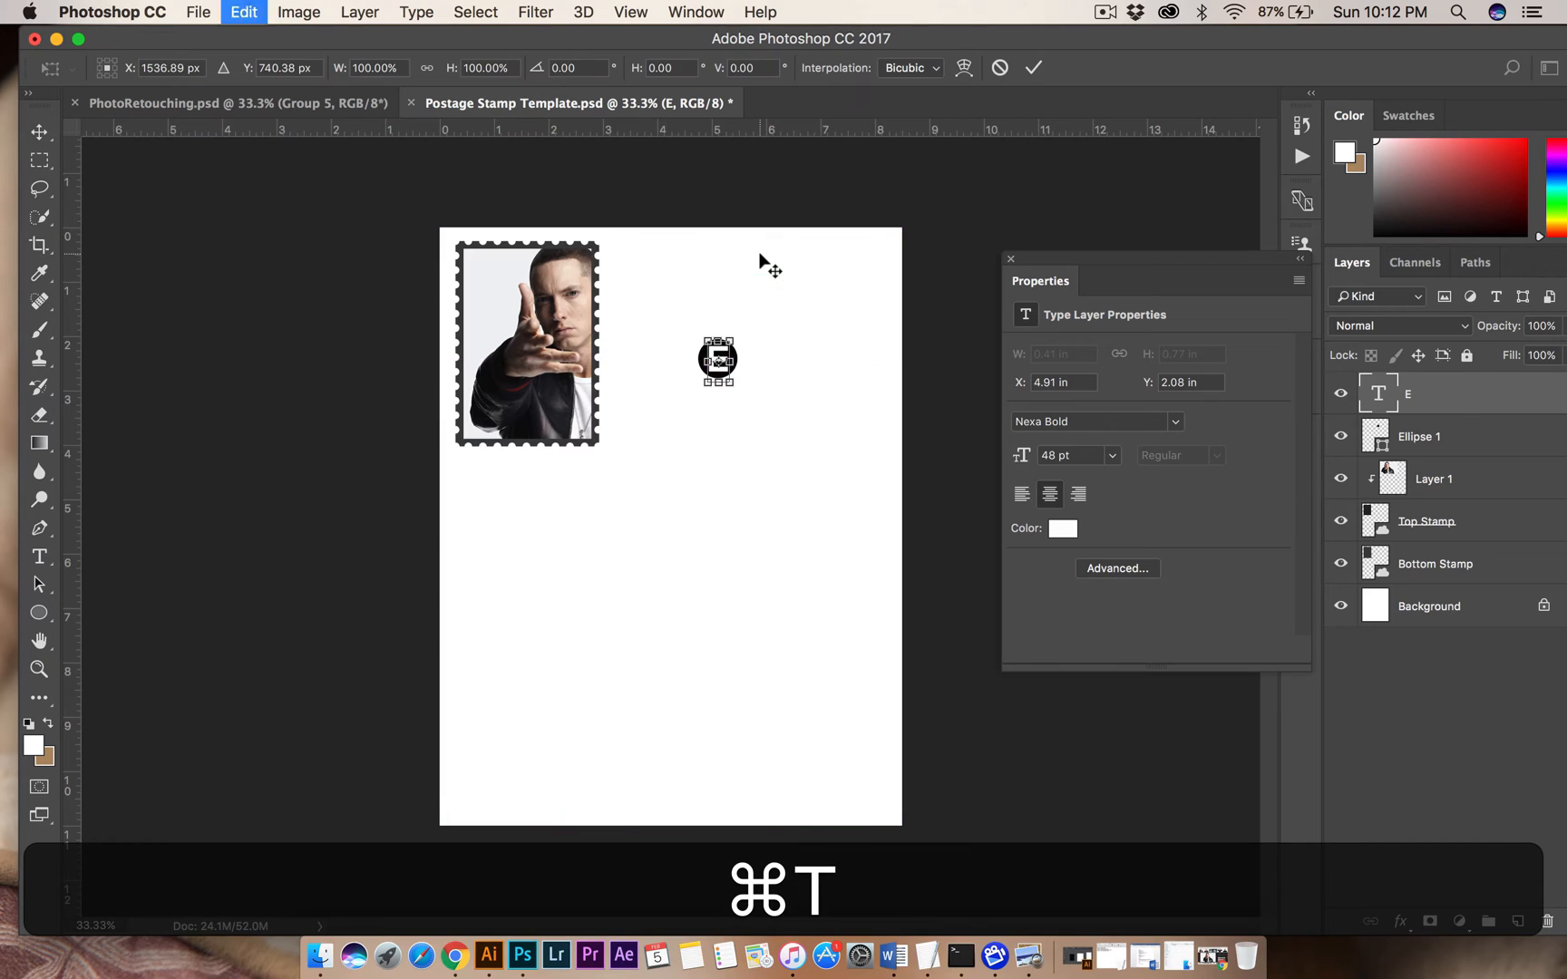
{"action": "left_click_drag", "start_coordinate": [741, 362], "coordinate": [690, 364]}
{"action": "key", "text": "Return"}
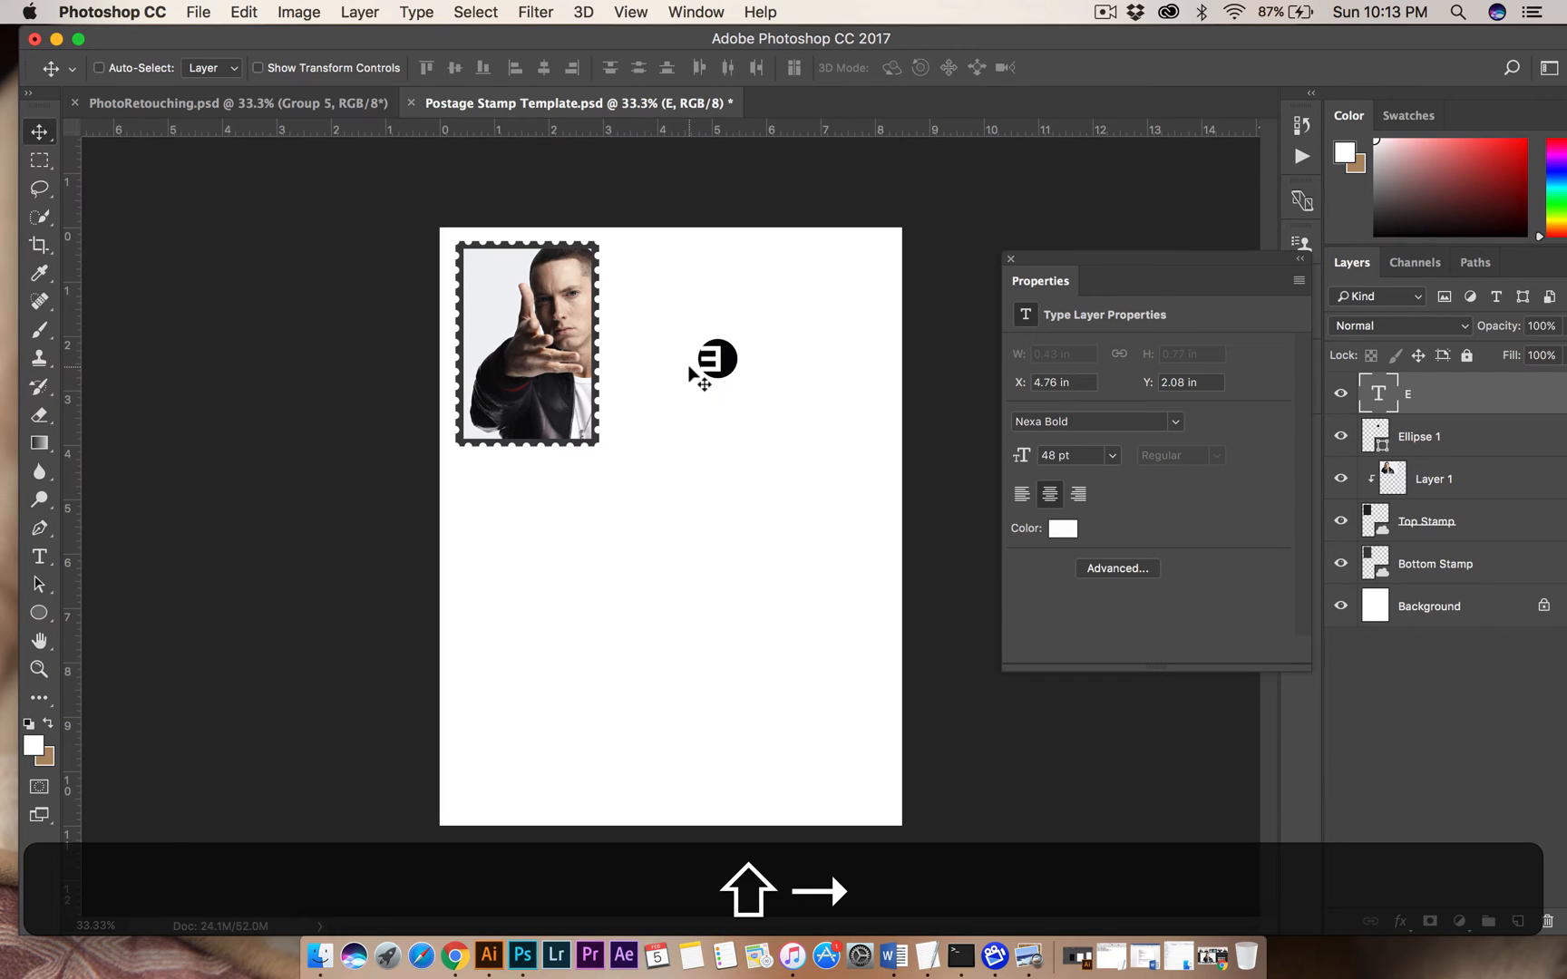
{"action": "key", "text": "Right"}
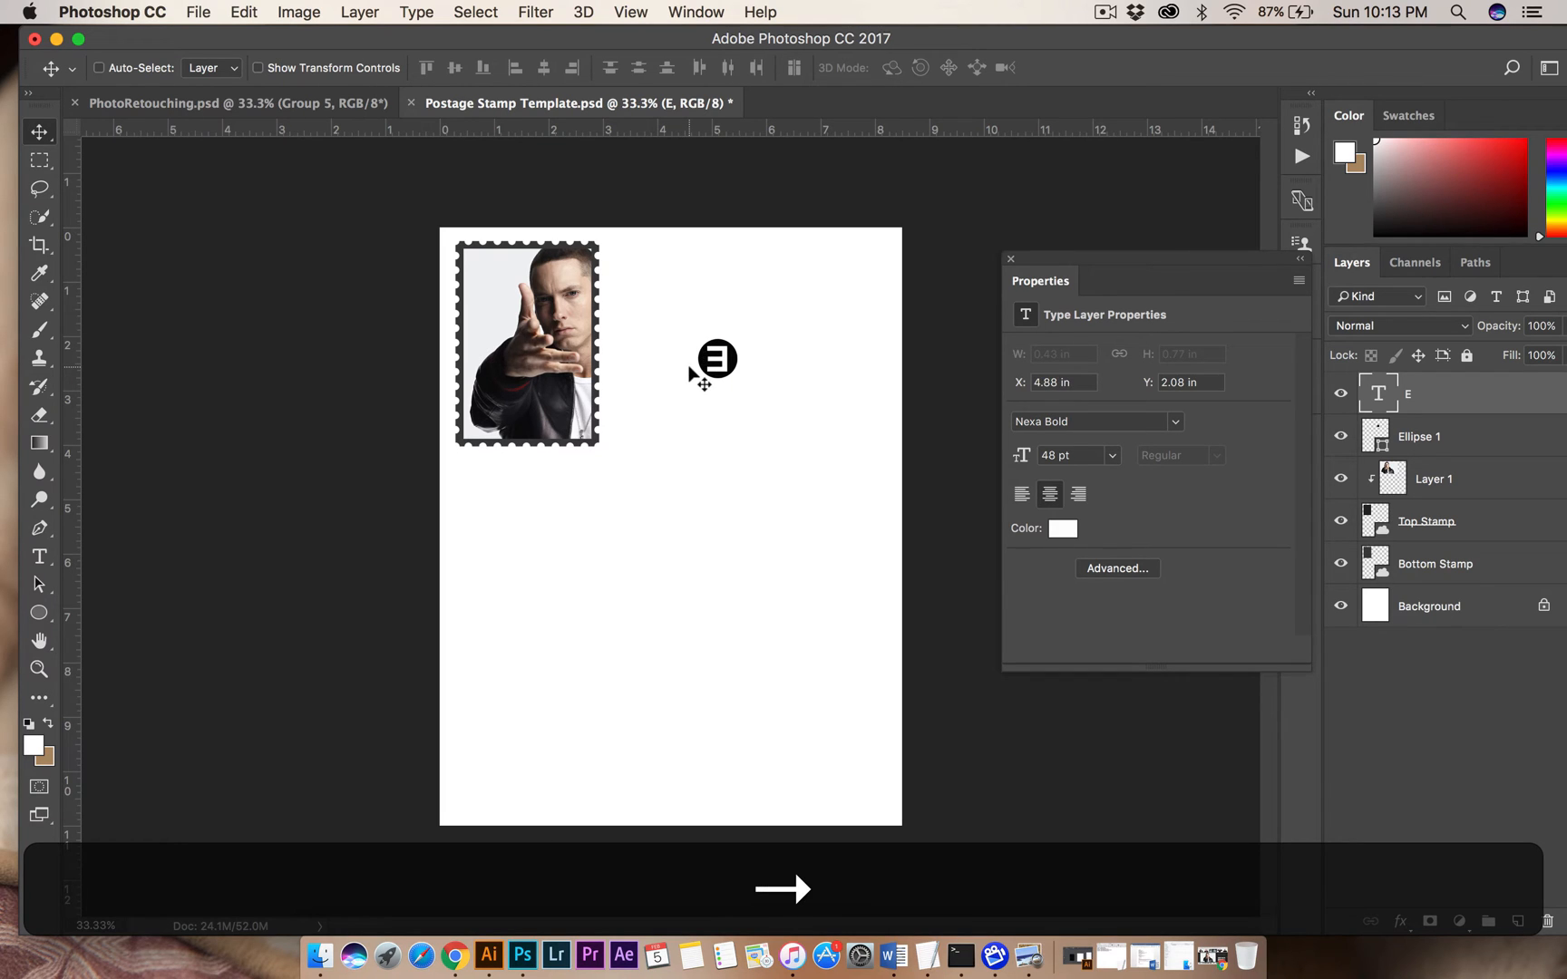
Rename the Ellipse 1 layer as Circle.
{"action": "left_click", "coordinate": [1442, 435], "text": "shift"}
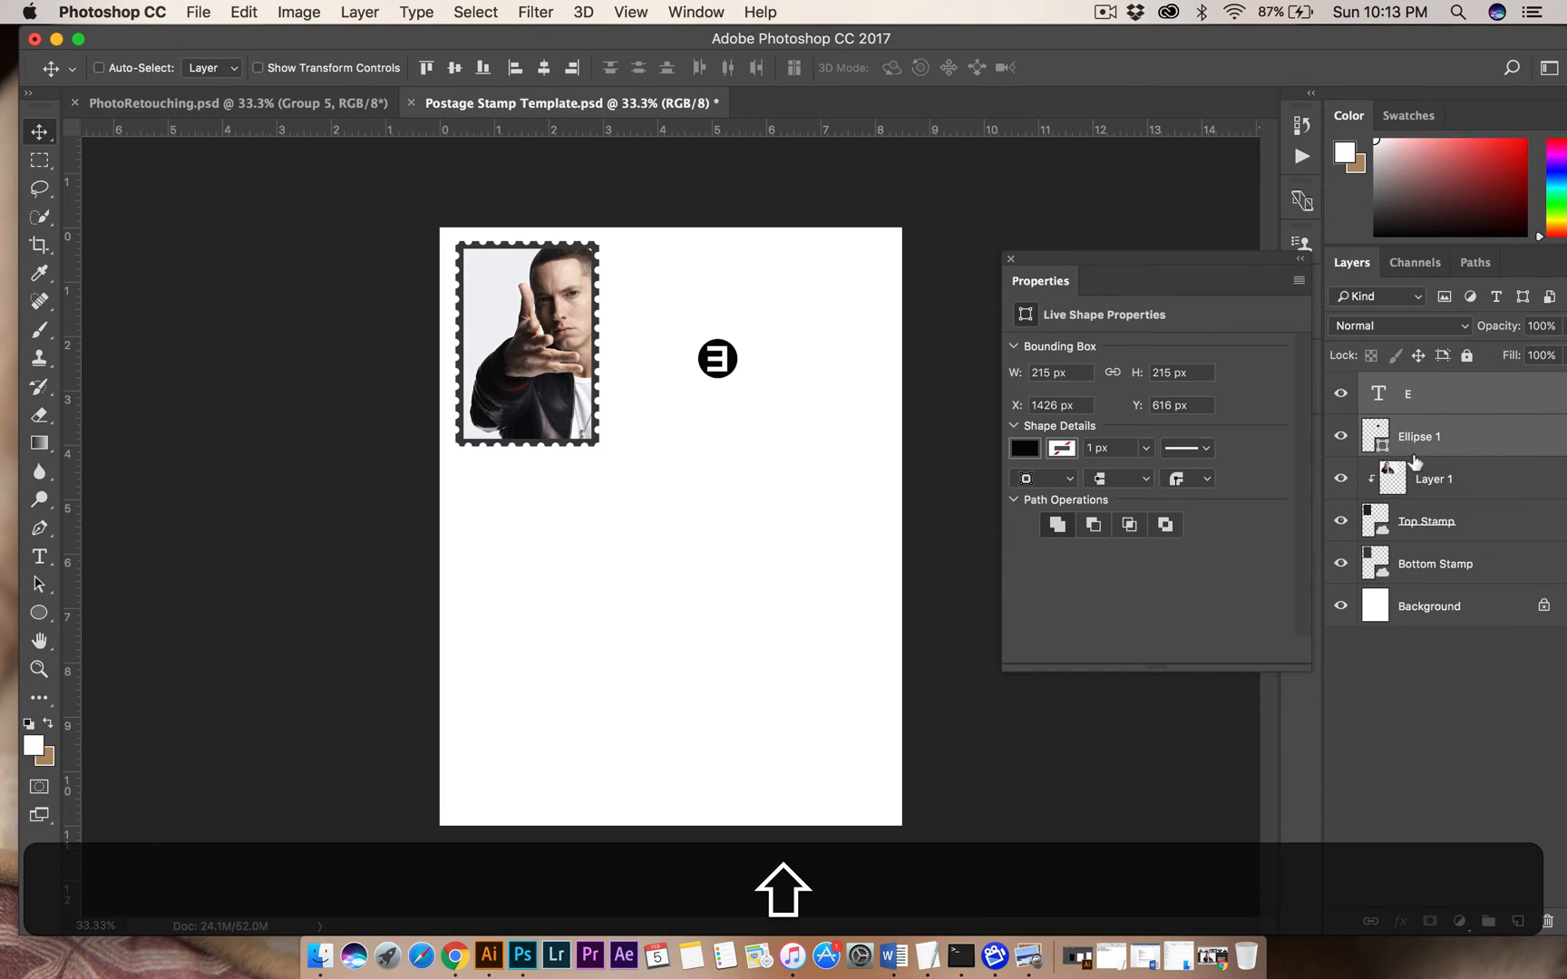
{"action": "left_click", "coordinate": [1427, 438]}
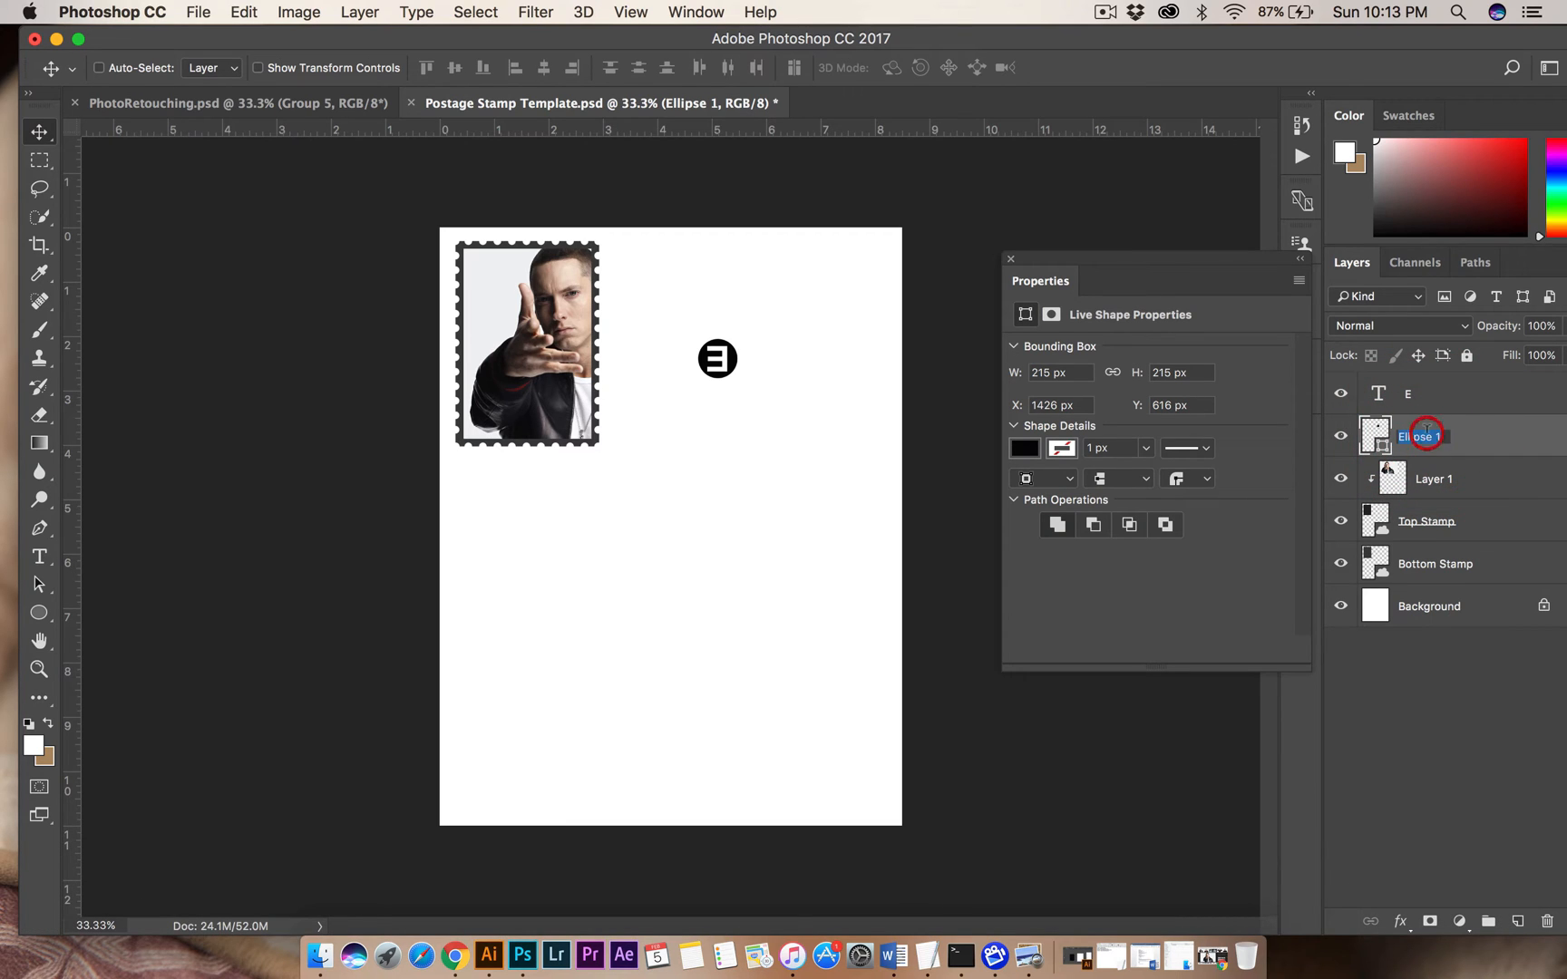
{"action": "type", "text": "Circle"}
{"action": "key", "text": "Return"}
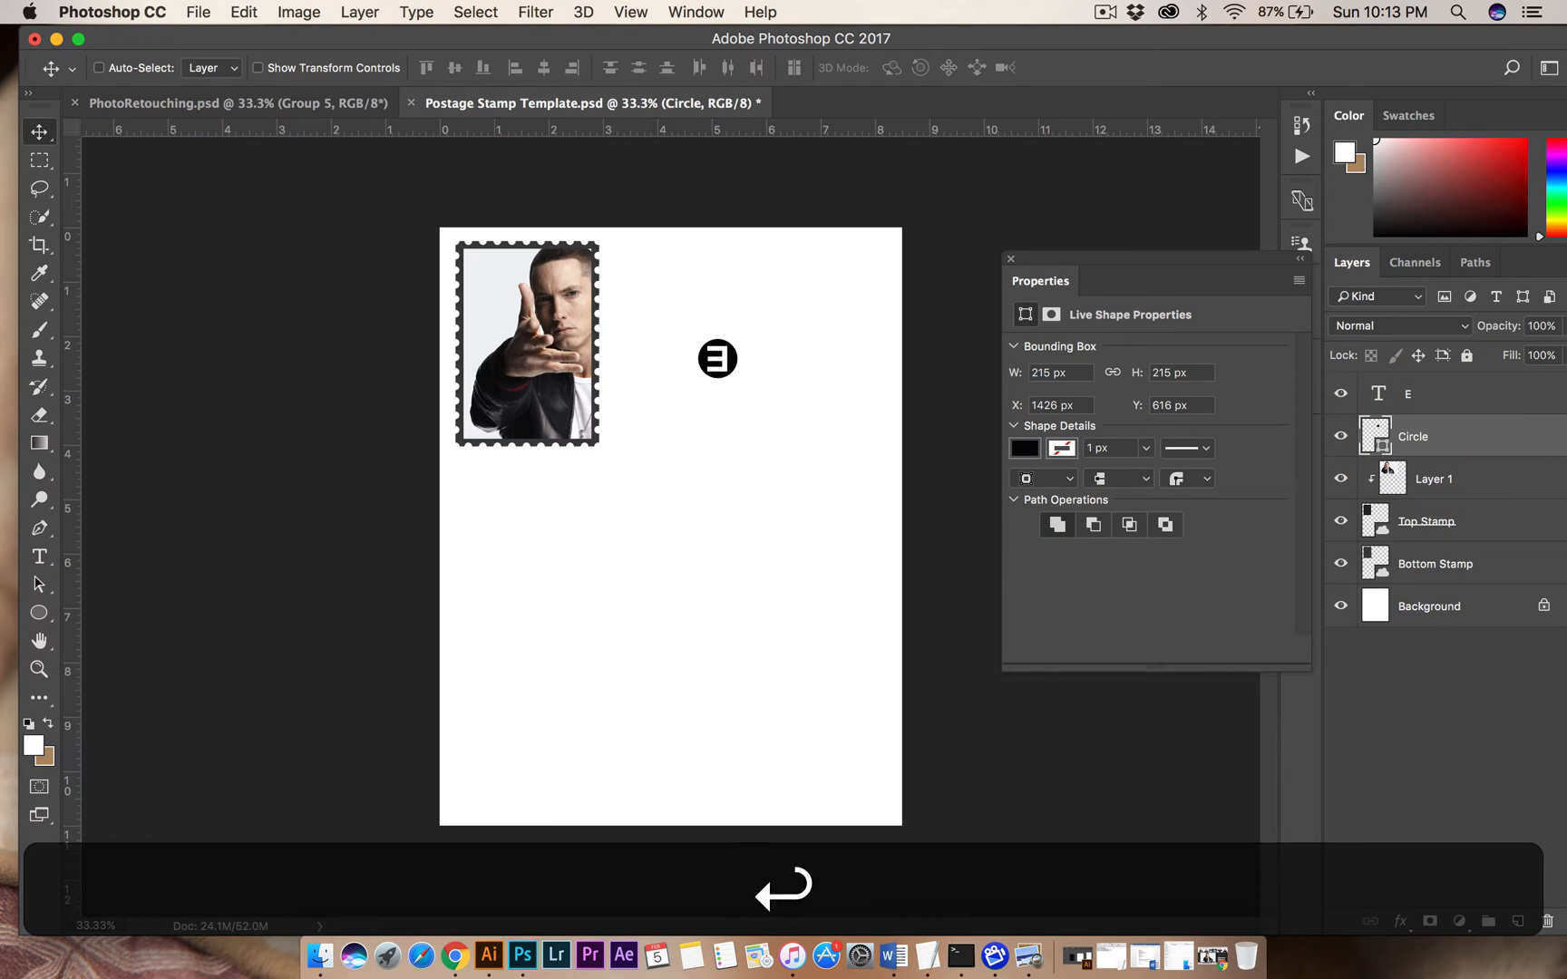
Group the E and Circle layers and move the emblem onto the upper-left corner of the stamp photo.
{"action": "key", "text": "shift"}
{"action": "left_click", "coordinate": [1431, 401], "text": "shift"}
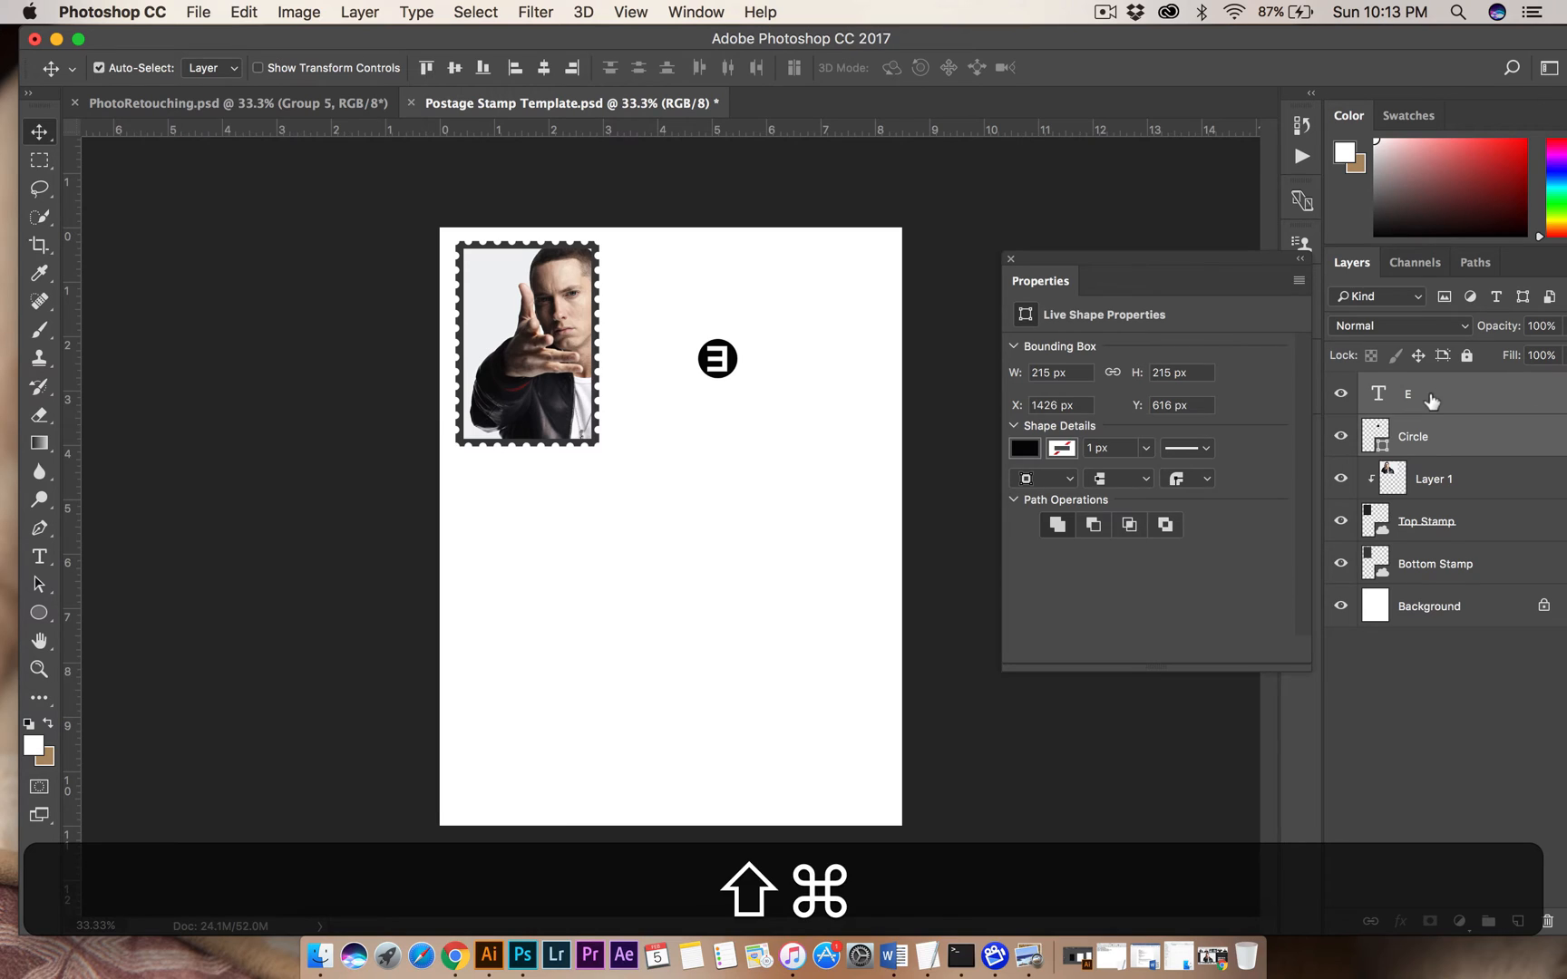
{"action": "key", "text": "super+g"}
{"action": "left_click_drag", "start_coordinate": [726, 365], "coordinate": [491, 276]}
{"action": "key", "text": "shift+Right"}
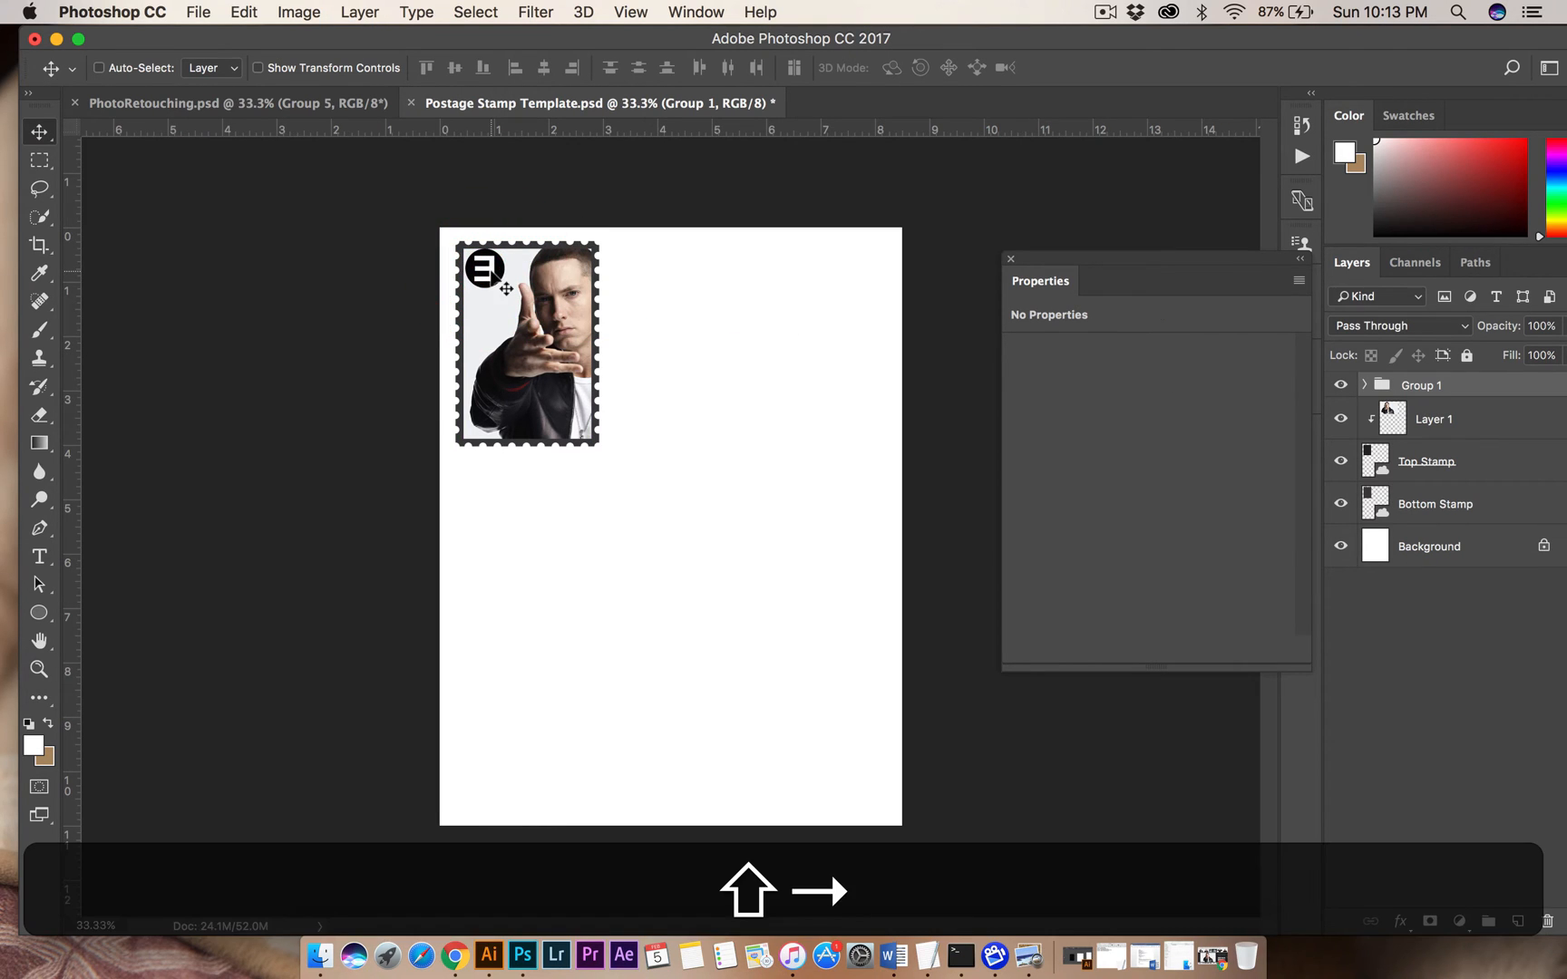
Scale the emblem group down to about 56% and nudge it into place in the photo's upper-left corner.
{"action": "key", "text": "shift+super+t"}
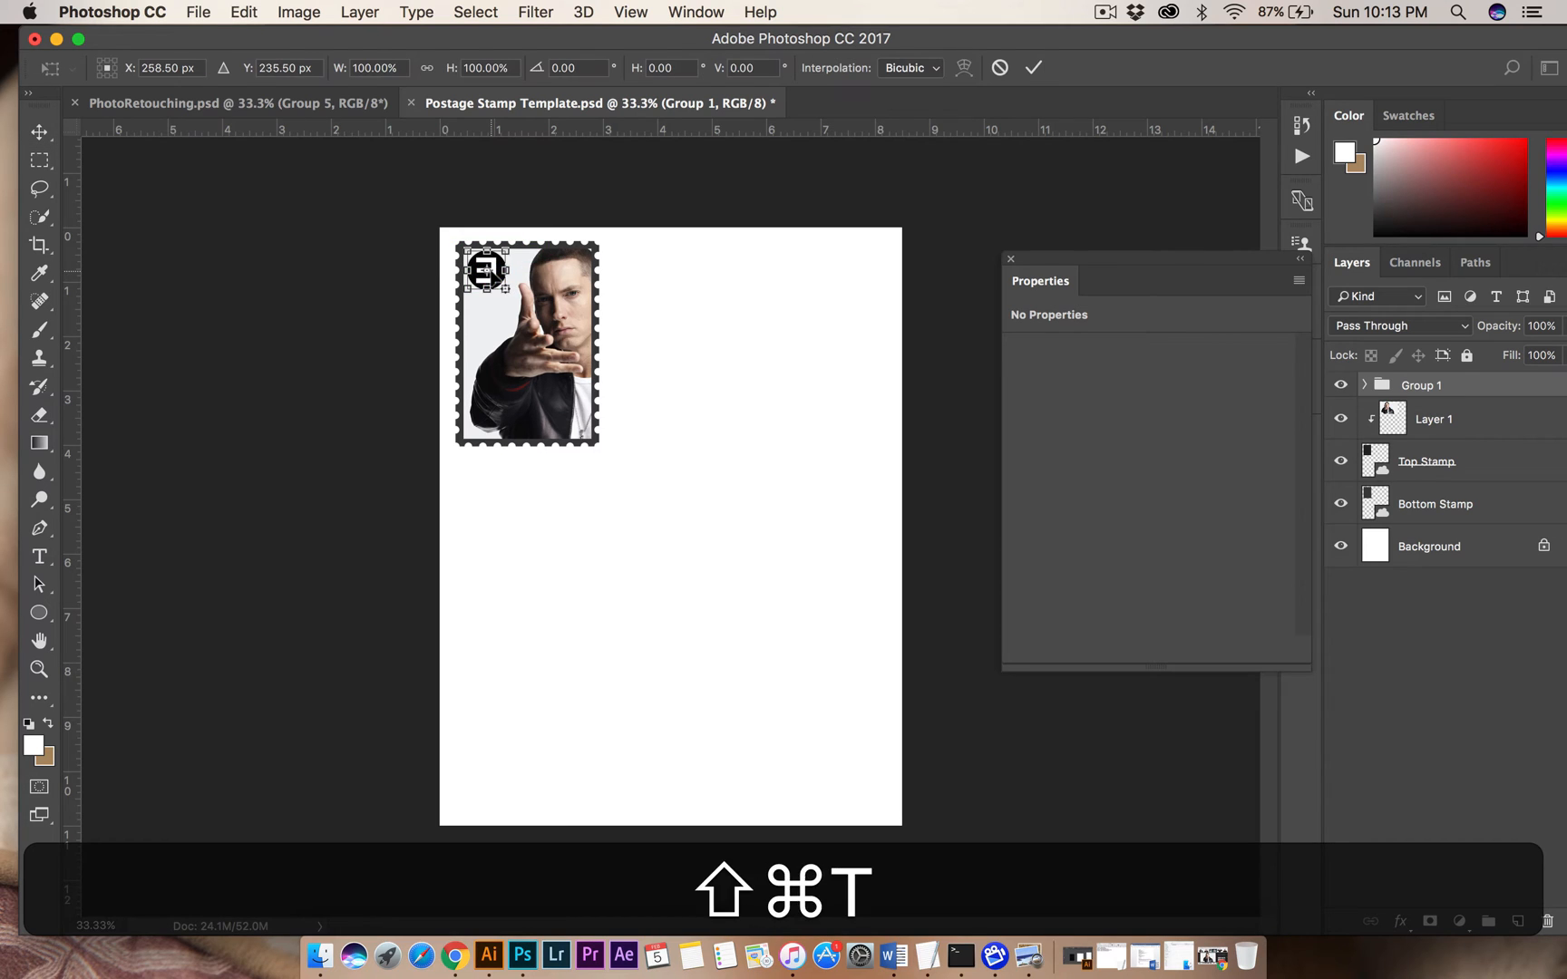
{"action": "left_click_drag", "start_coordinate": [506, 289], "coordinate": [490, 281]}
{"action": "key", "text": "shift+Return"}
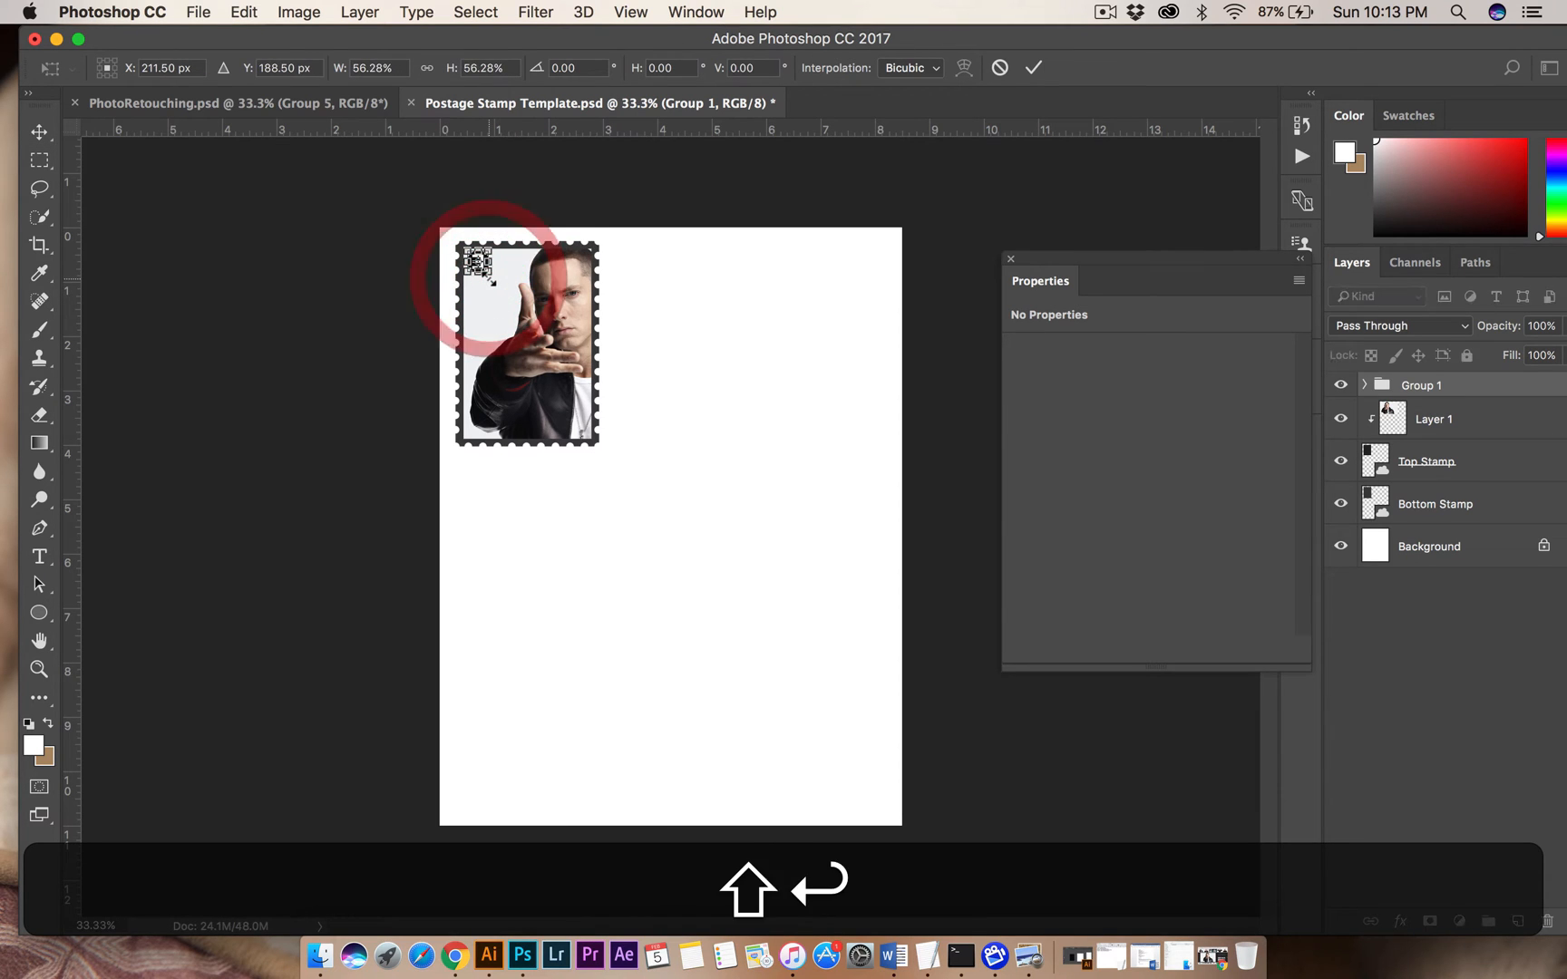
{"action": "key", "text": "Down"}
{"action": "key", "text": "Left"}
{"action": "key", "text": "Up"}
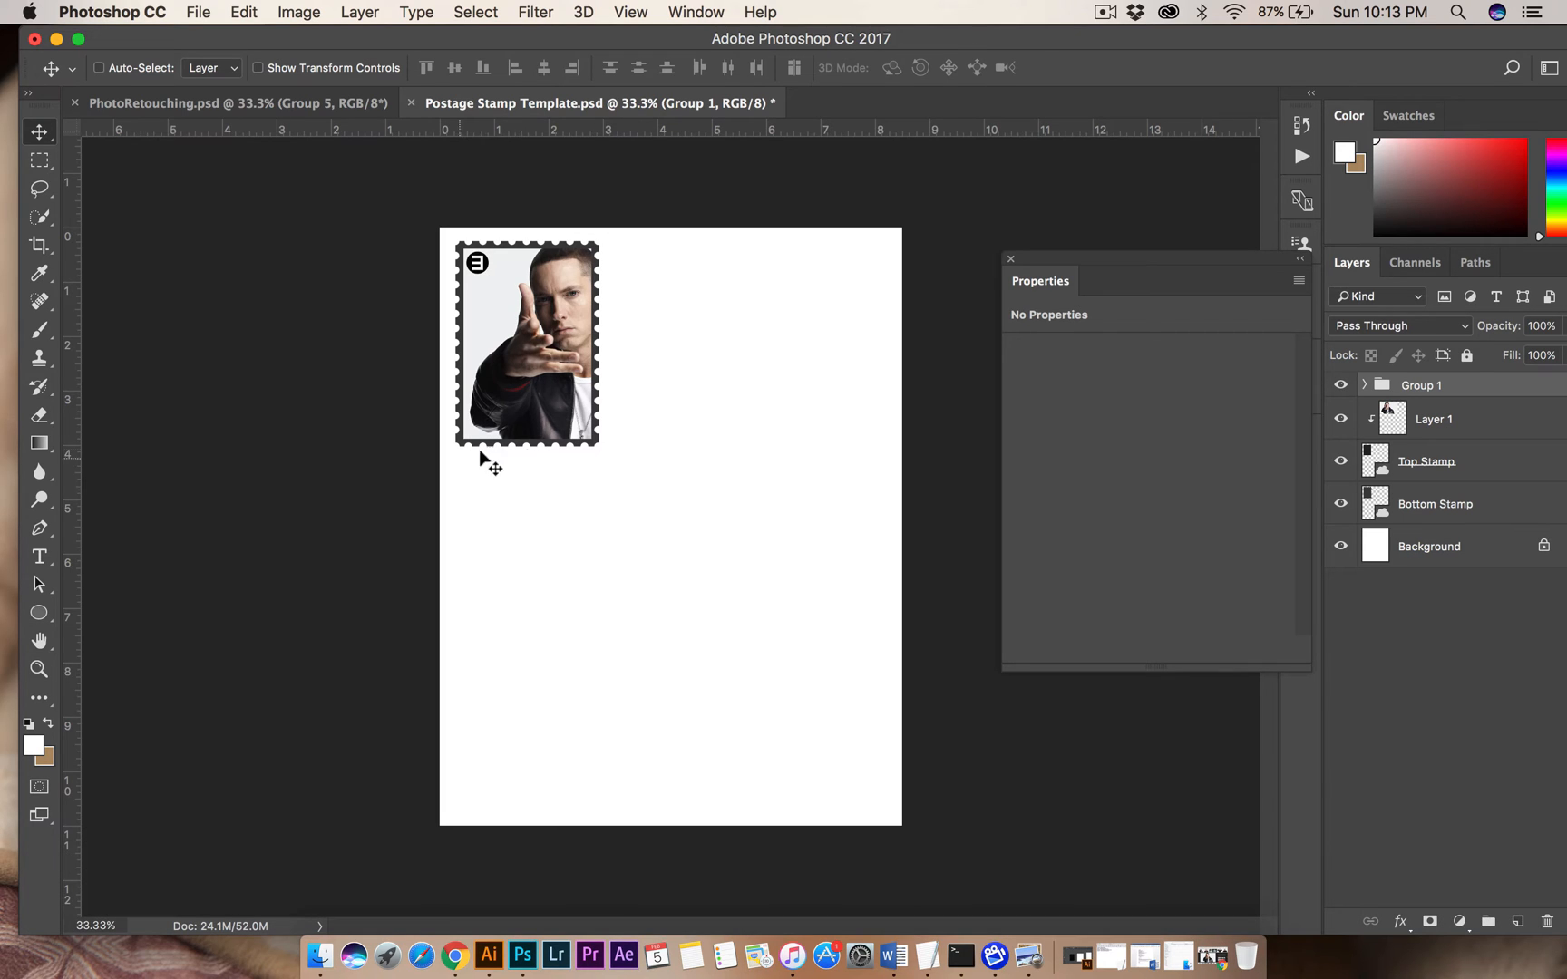
Add the text "USA" in the blank area below the stamp and colour it dark red.
{"action": "left_click", "coordinate": [39, 556]}
{"action": "left_click", "coordinate": [593, 560]}
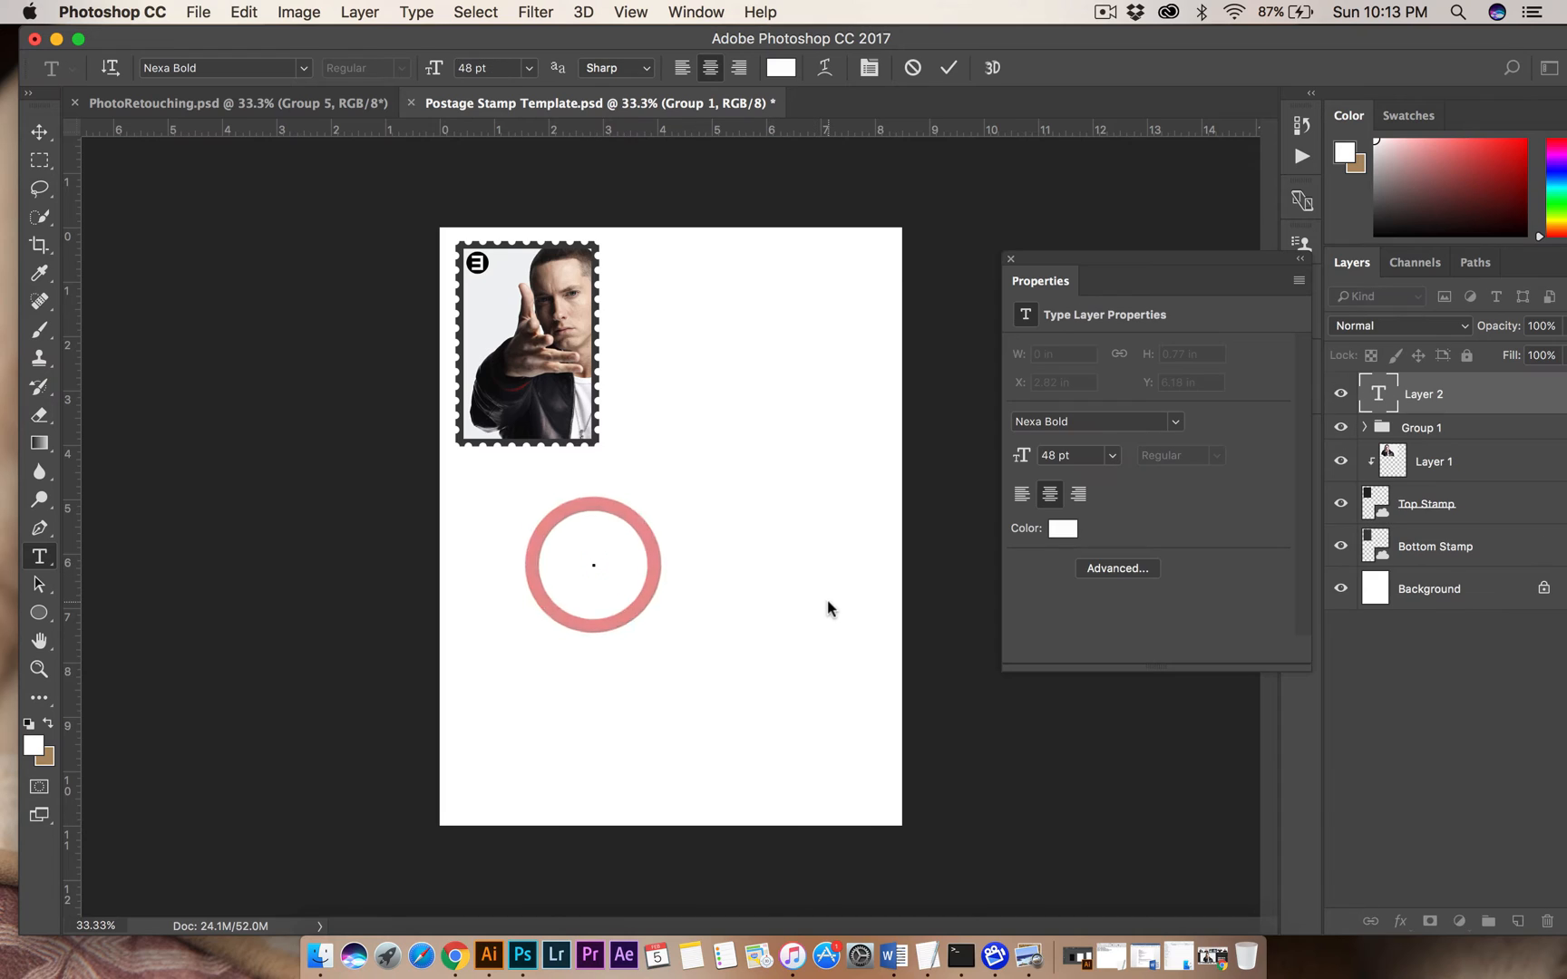
{"action": "type", "text": "UA"}
{"action": "key", "text": "super+shift+a"}
{"action": "key", "text": "super+a"}
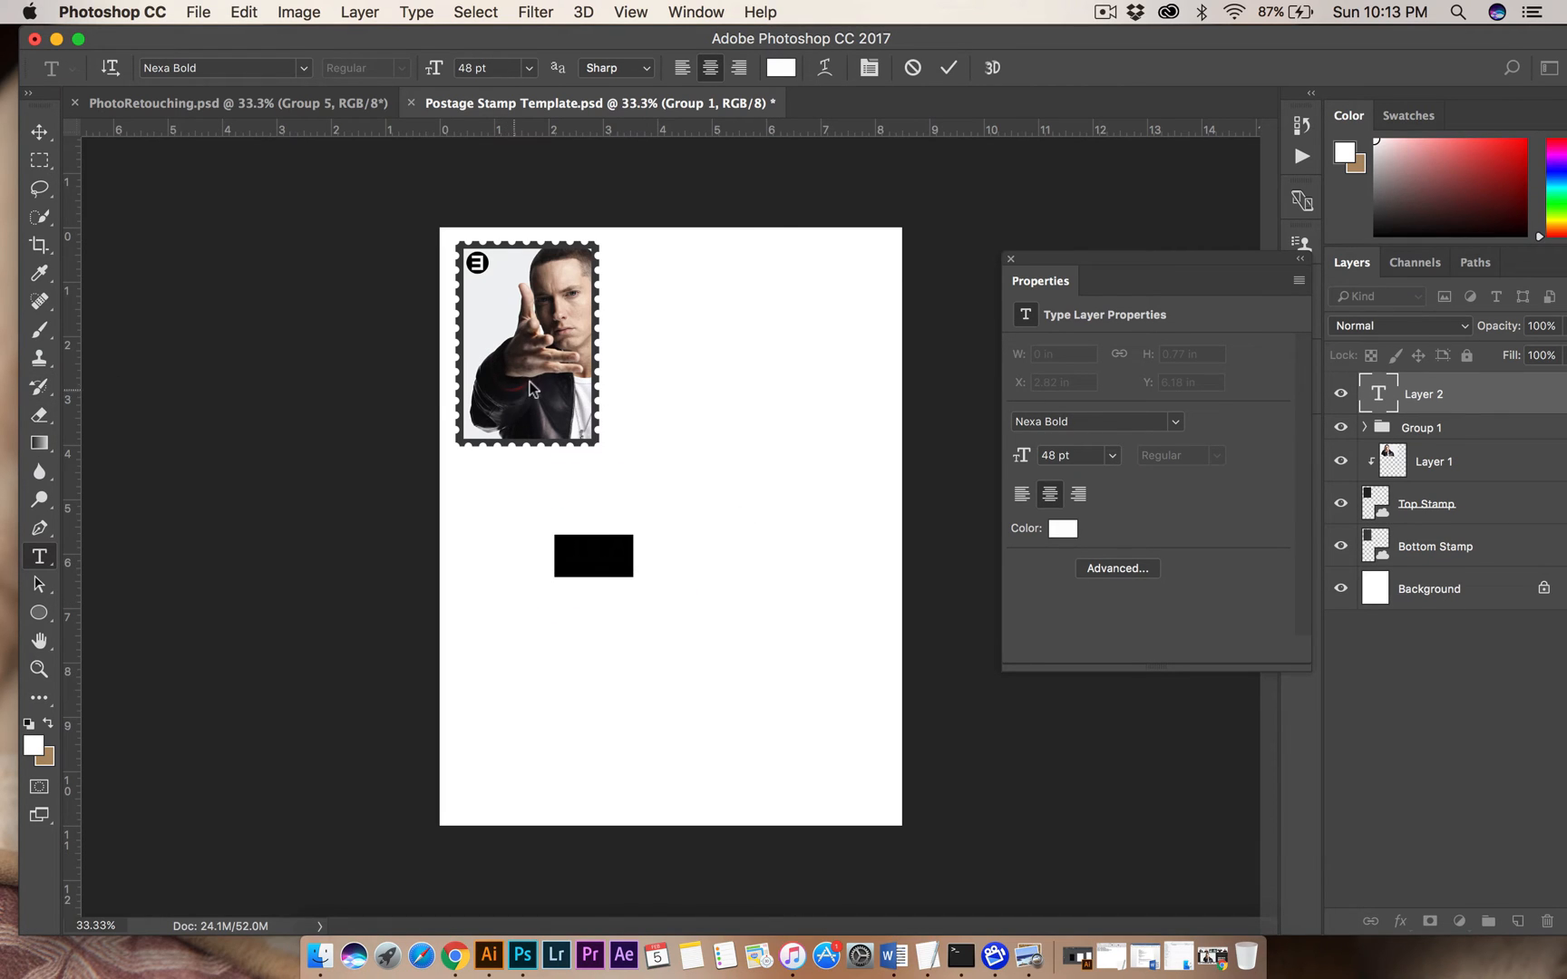
{"action": "left_click", "coordinate": [782, 68]}
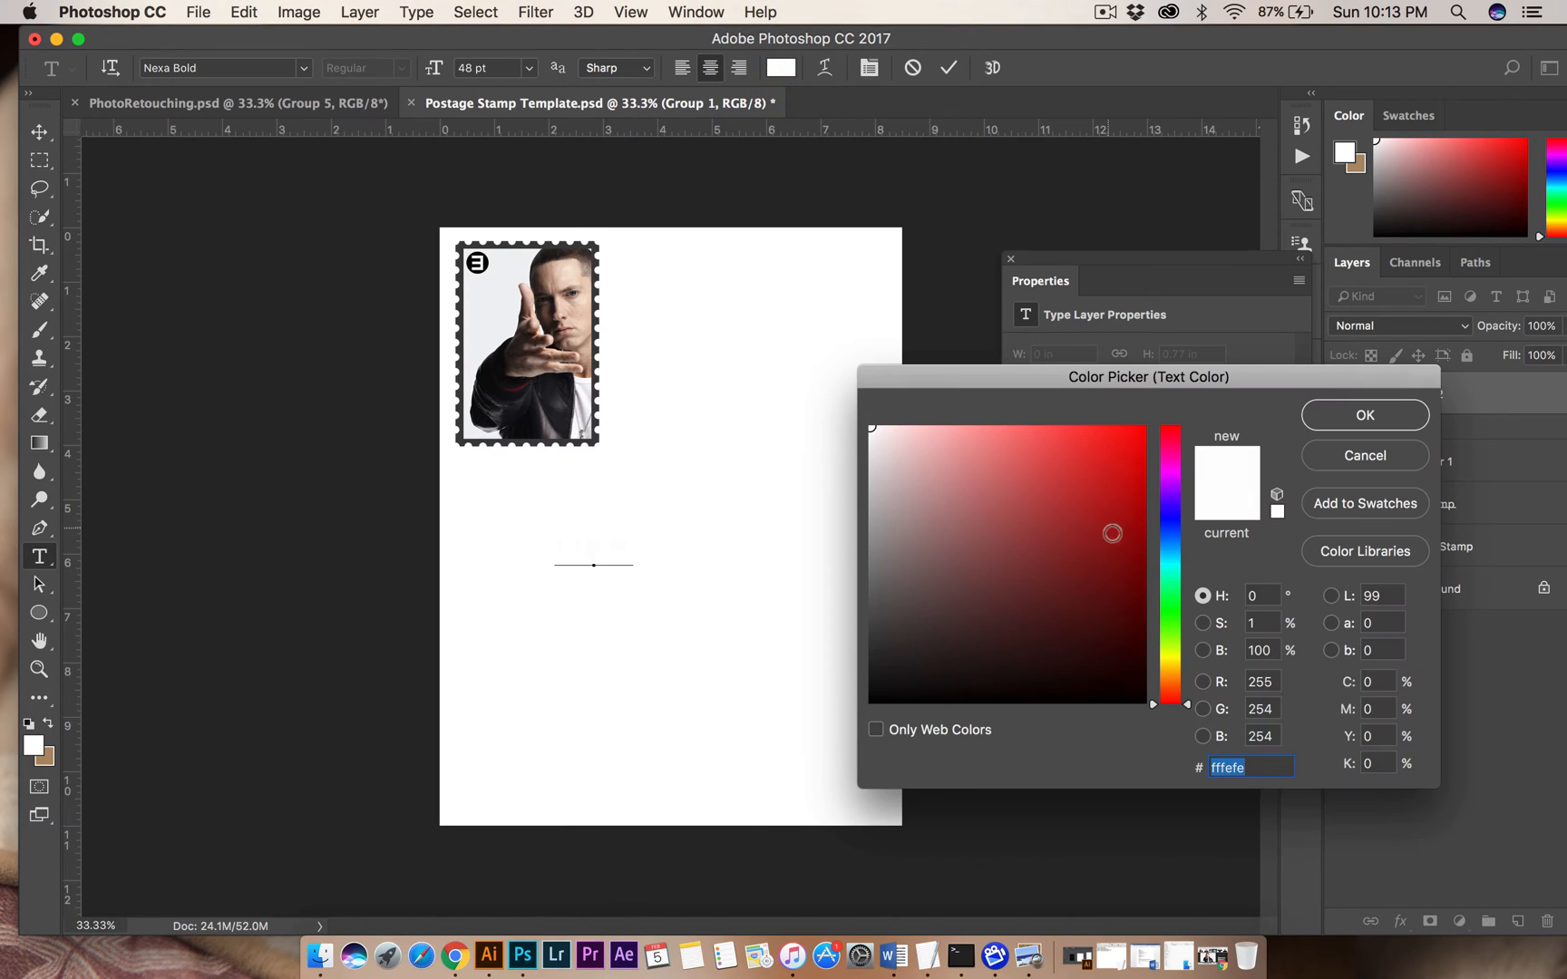
{"action": "left_click", "coordinate": [1144, 548]}
{"action": "left_click", "coordinate": [1365, 415]}
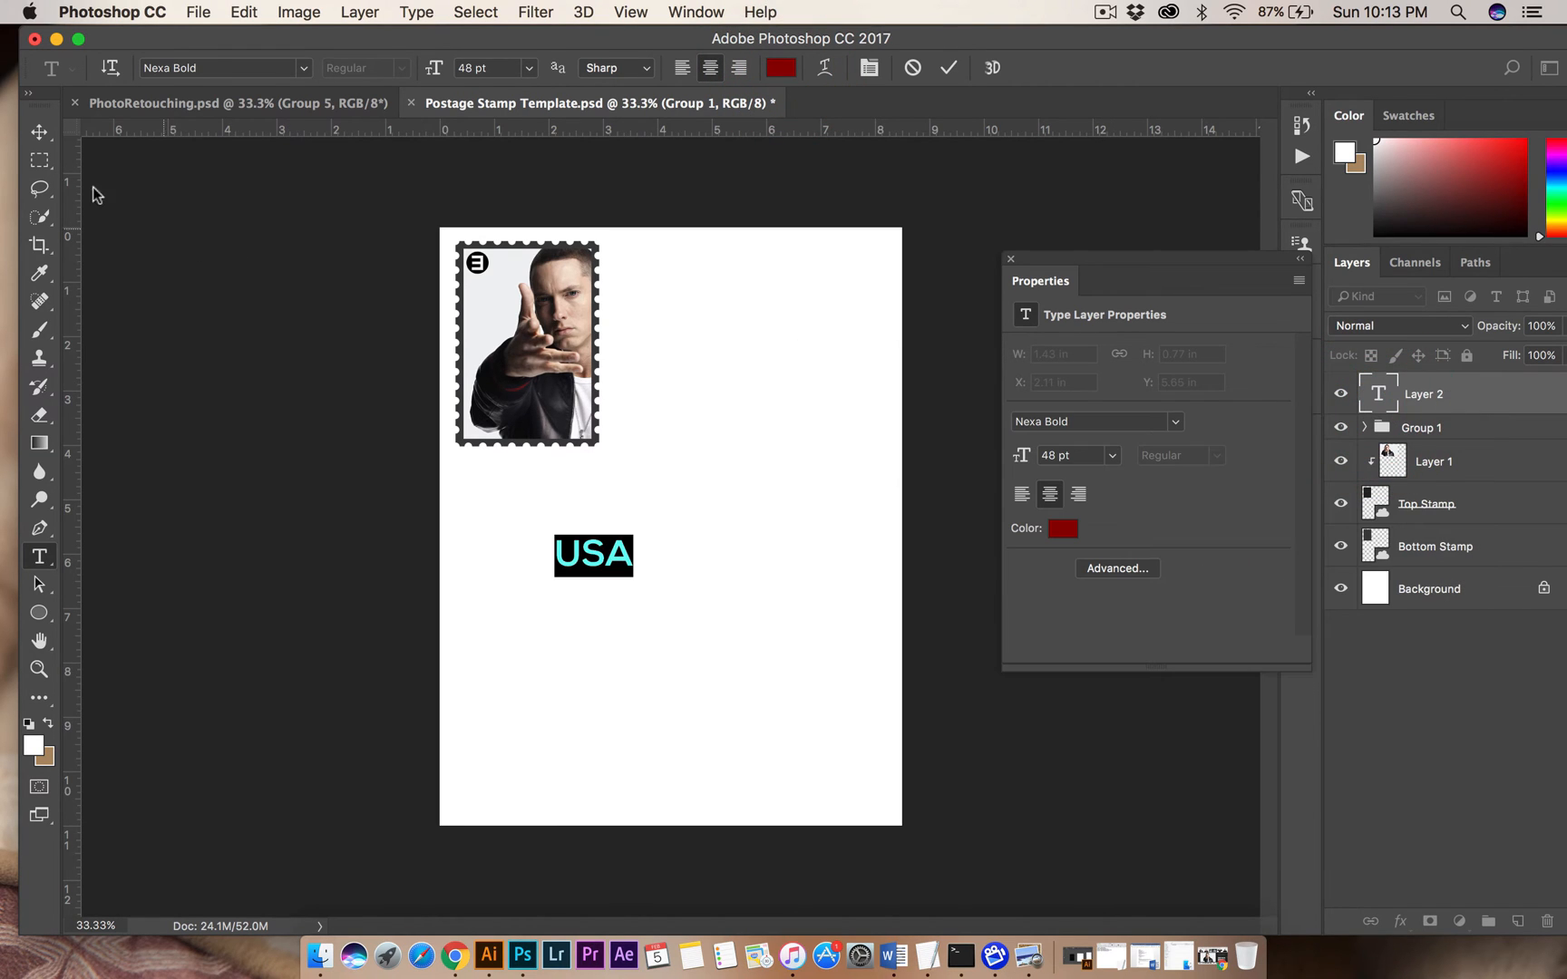
{"action": "left_click", "coordinate": [39, 132]}
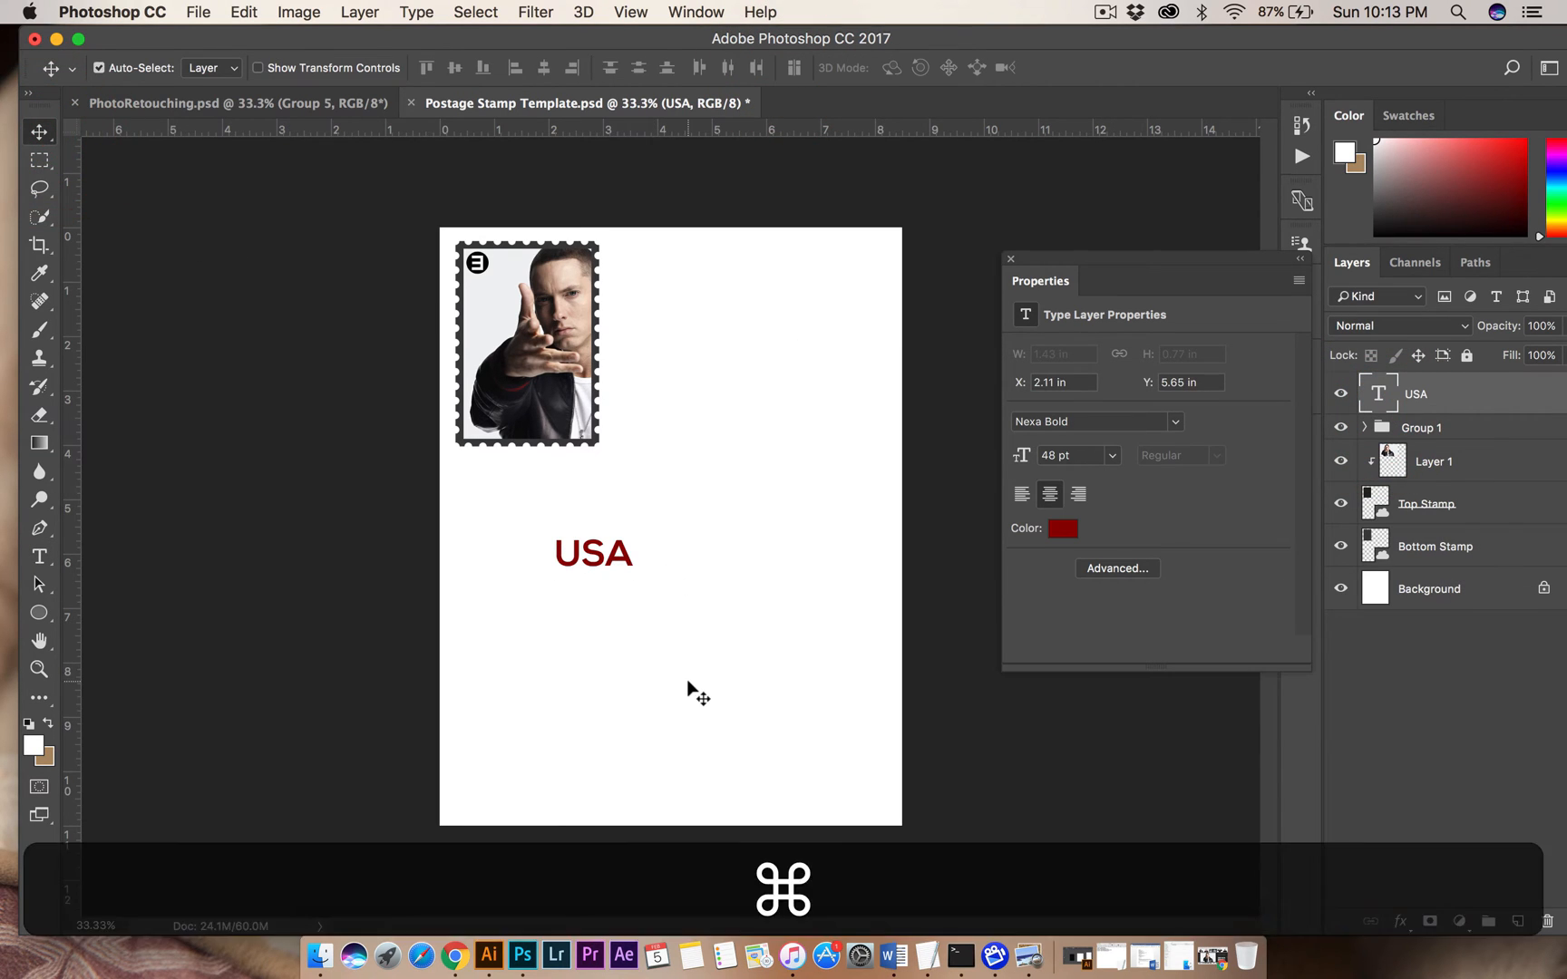
Shrink the USA text to about 18 pt and place it reading upward along the left edge of the stamp photo.
{"action": "key", "text": "super+t"}
{"action": "key", "text": "alt+shift"}
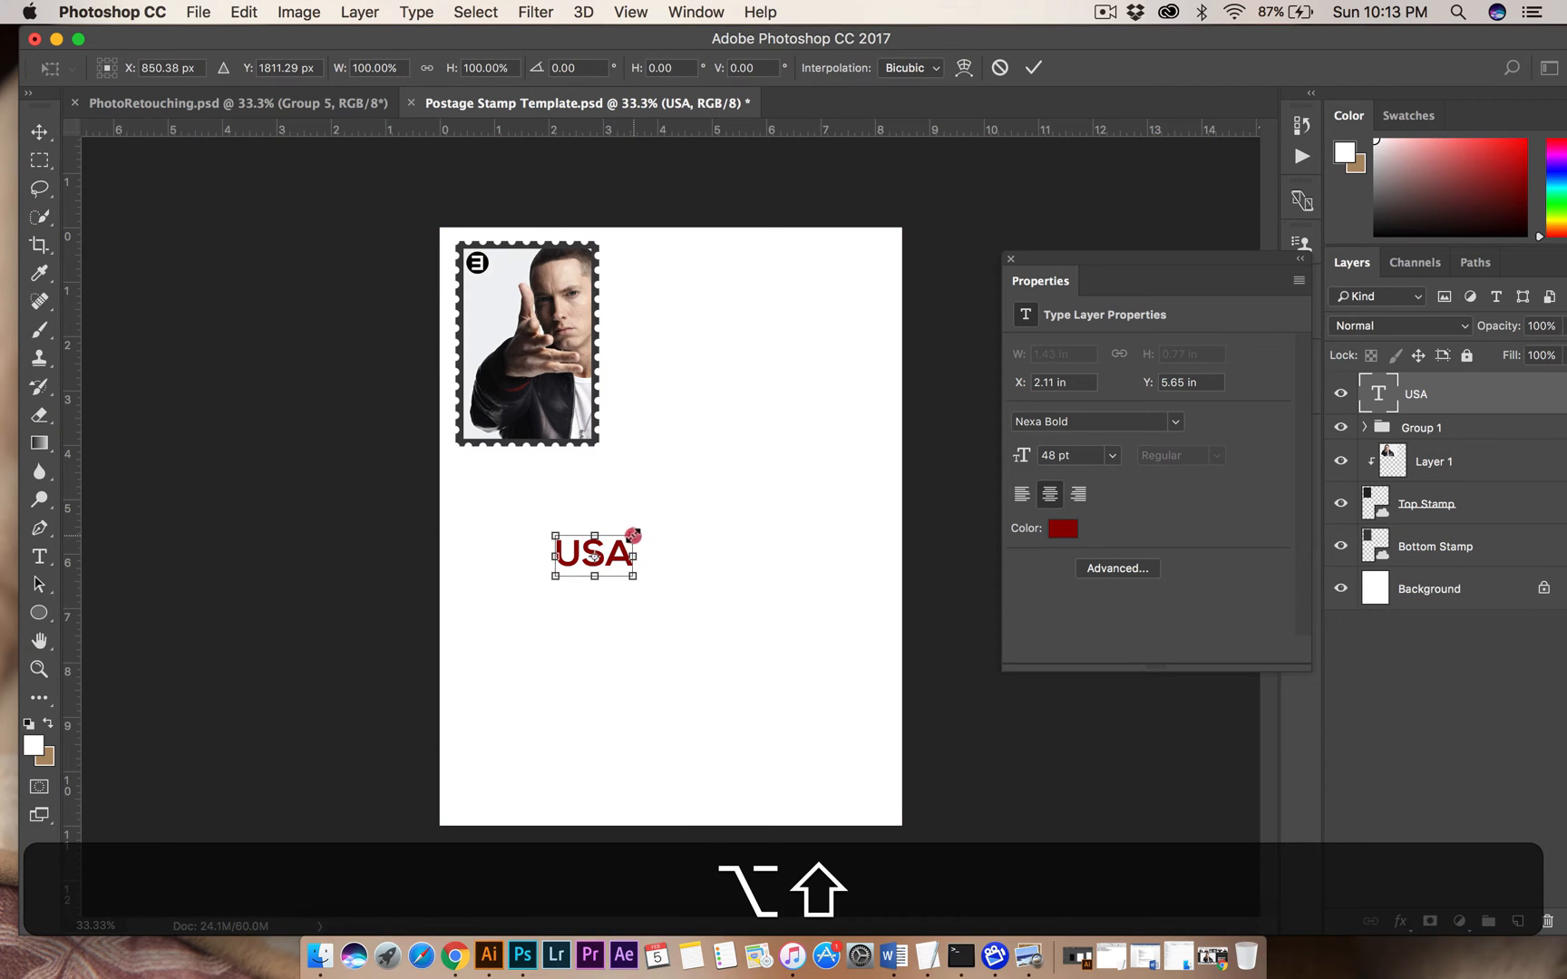
{"action": "left_click_drag", "start_coordinate": [633, 535], "coordinate": [471, 337]}
{"action": "key", "text": "Return"}
{"action": "key", "text": "shift+Up"}
{"action": "key", "text": "shift+Up"}
{"action": "key", "text": "super"}
{"action": "key", "text": "cmd+t"}
{"action": "key", "text": "Return"}
Draw a vertical rectangle about 86 by 644 px over the USA text, along the photo's left edge down to its bottom.
{"action": "key", "text": "super+plus"}
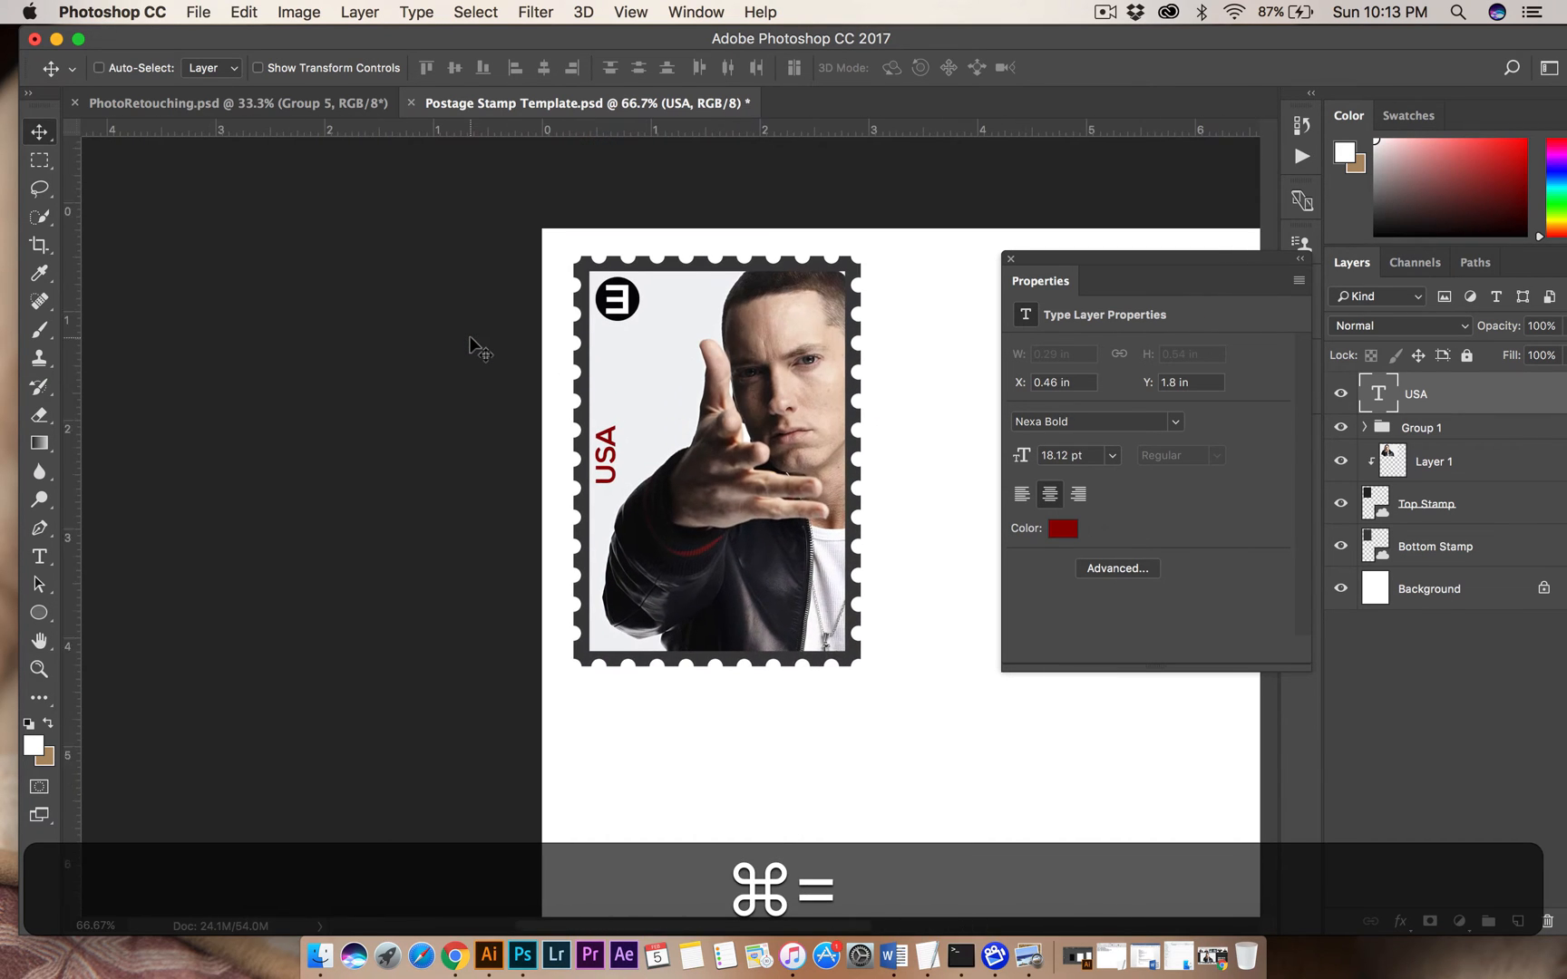
{"action": "key", "text": "super+equal"}
{"action": "key", "text": "super+equal"}
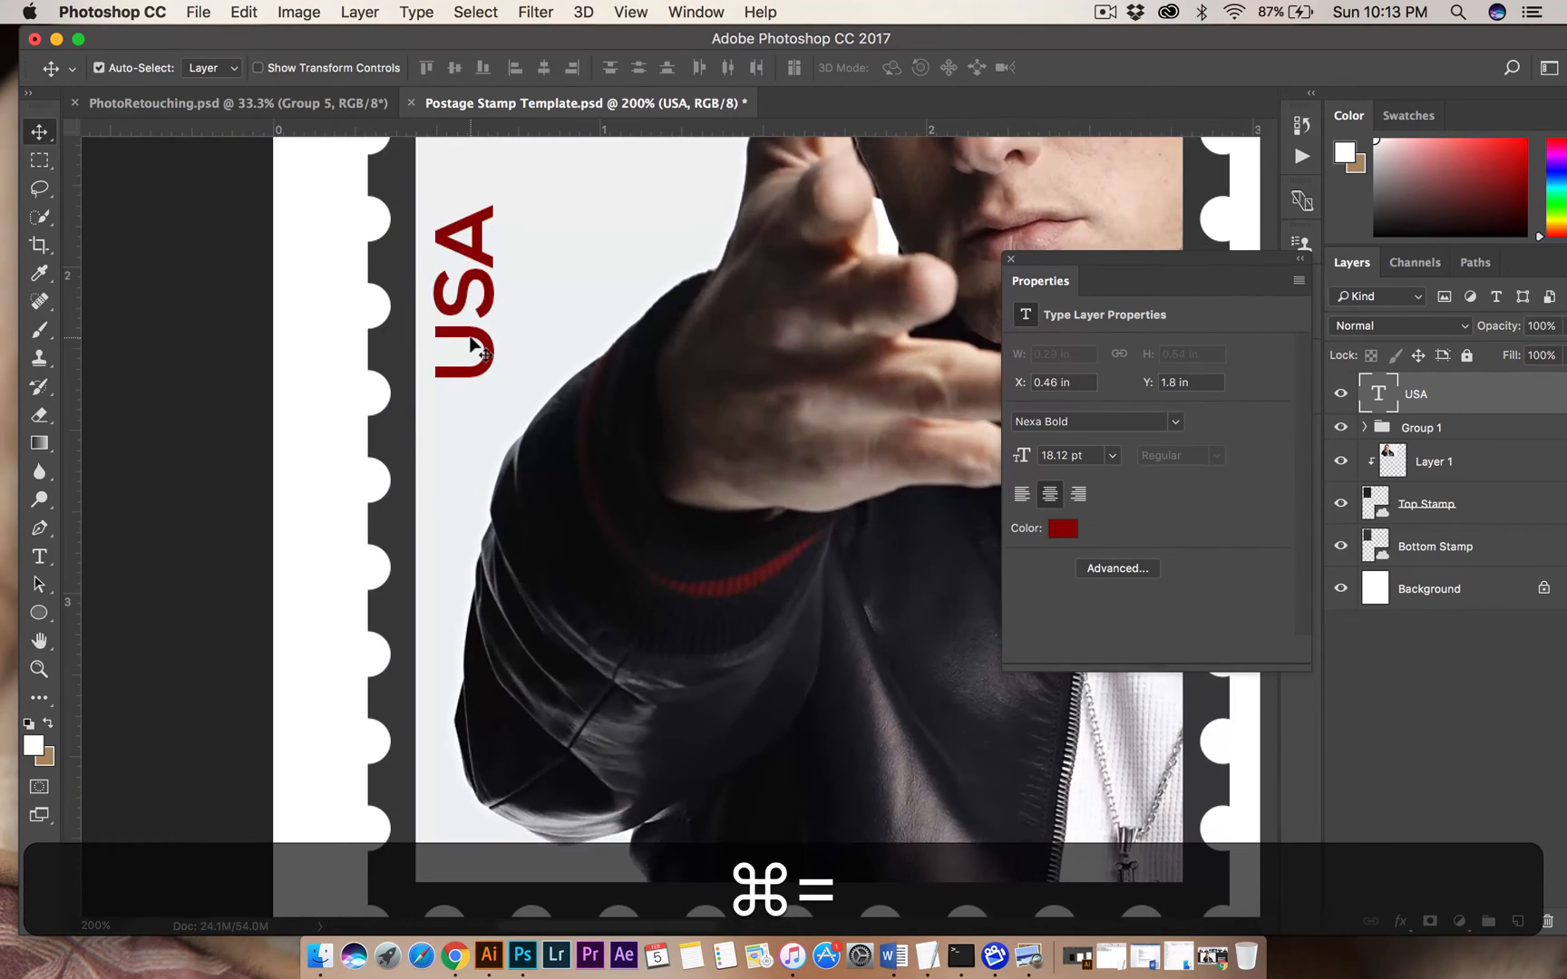
{"action": "key", "text": "super+minus"}
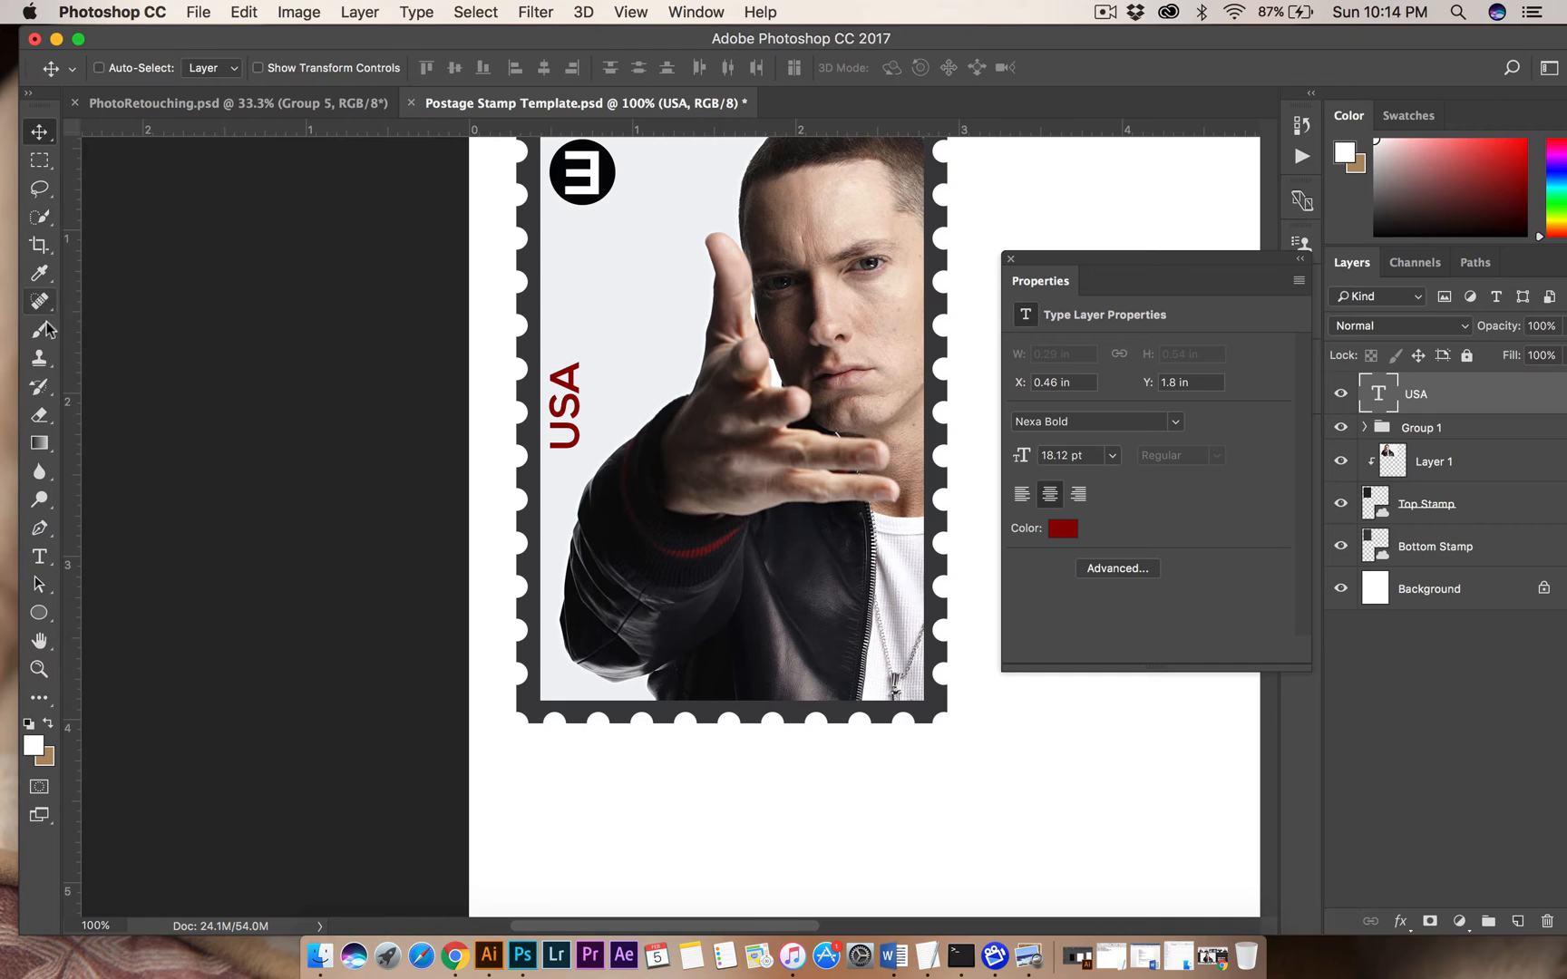
{"action": "left_click", "coordinate": [34, 617]}
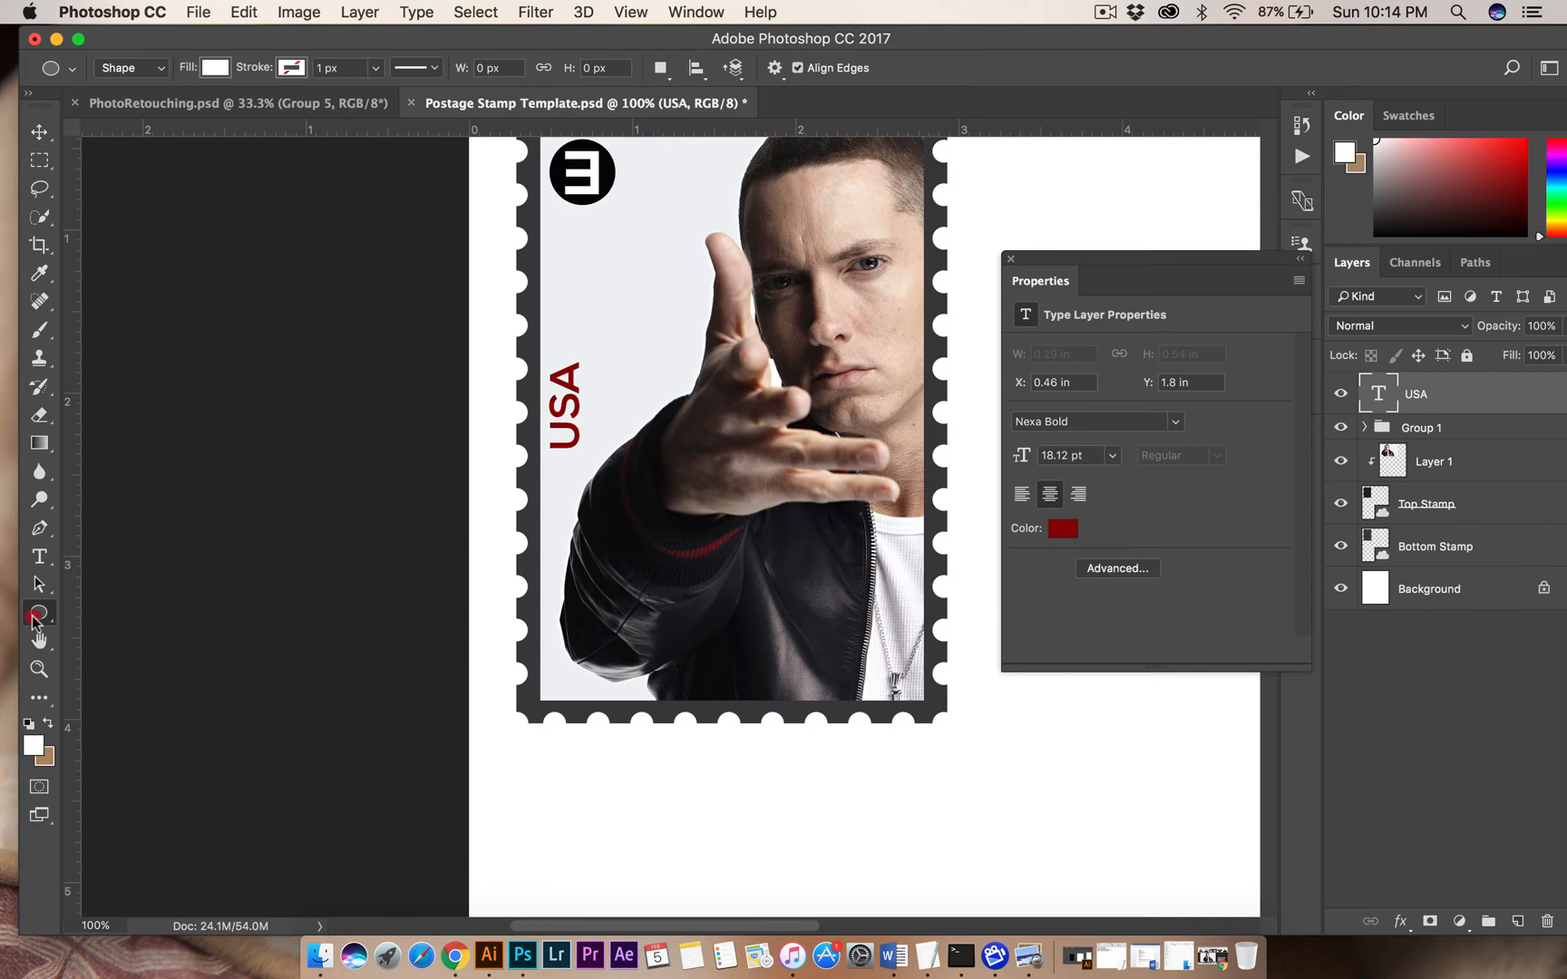
{"action": "left_click_drag", "start_coordinate": [34, 616], "coordinate": [151, 610]}
{"action": "left_click_drag", "start_coordinate": [540, 698], "coordinate": [587, 351]}
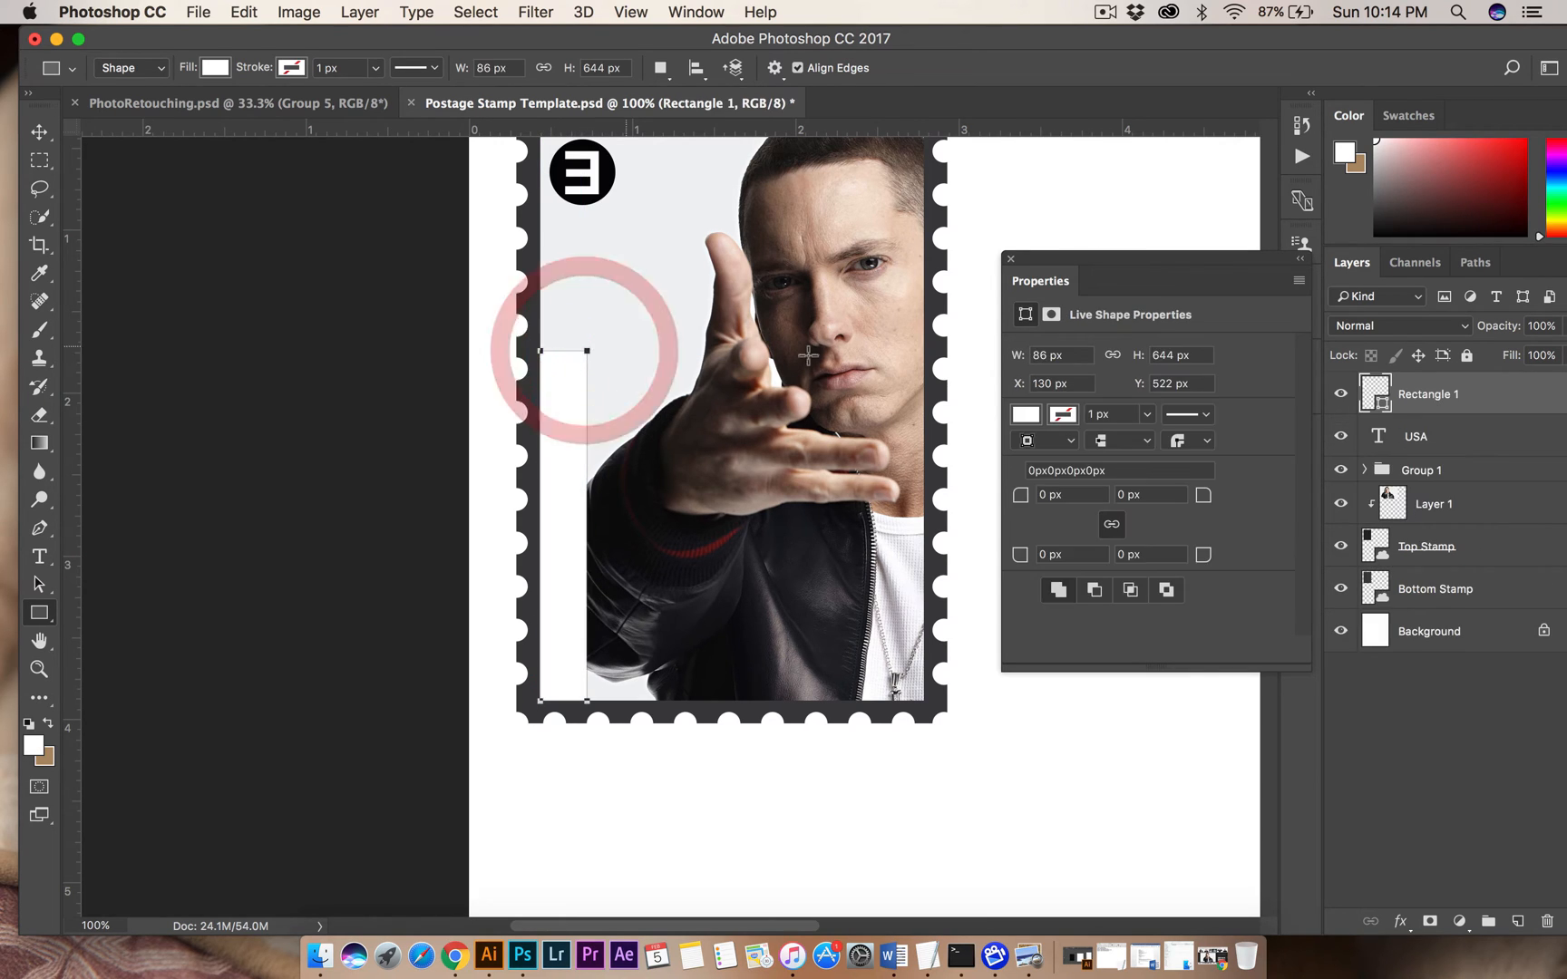
Fill the rectangle dark blue and move the USA text layer above it.
{"action": "left_click", "coordinate": [215, 67]}
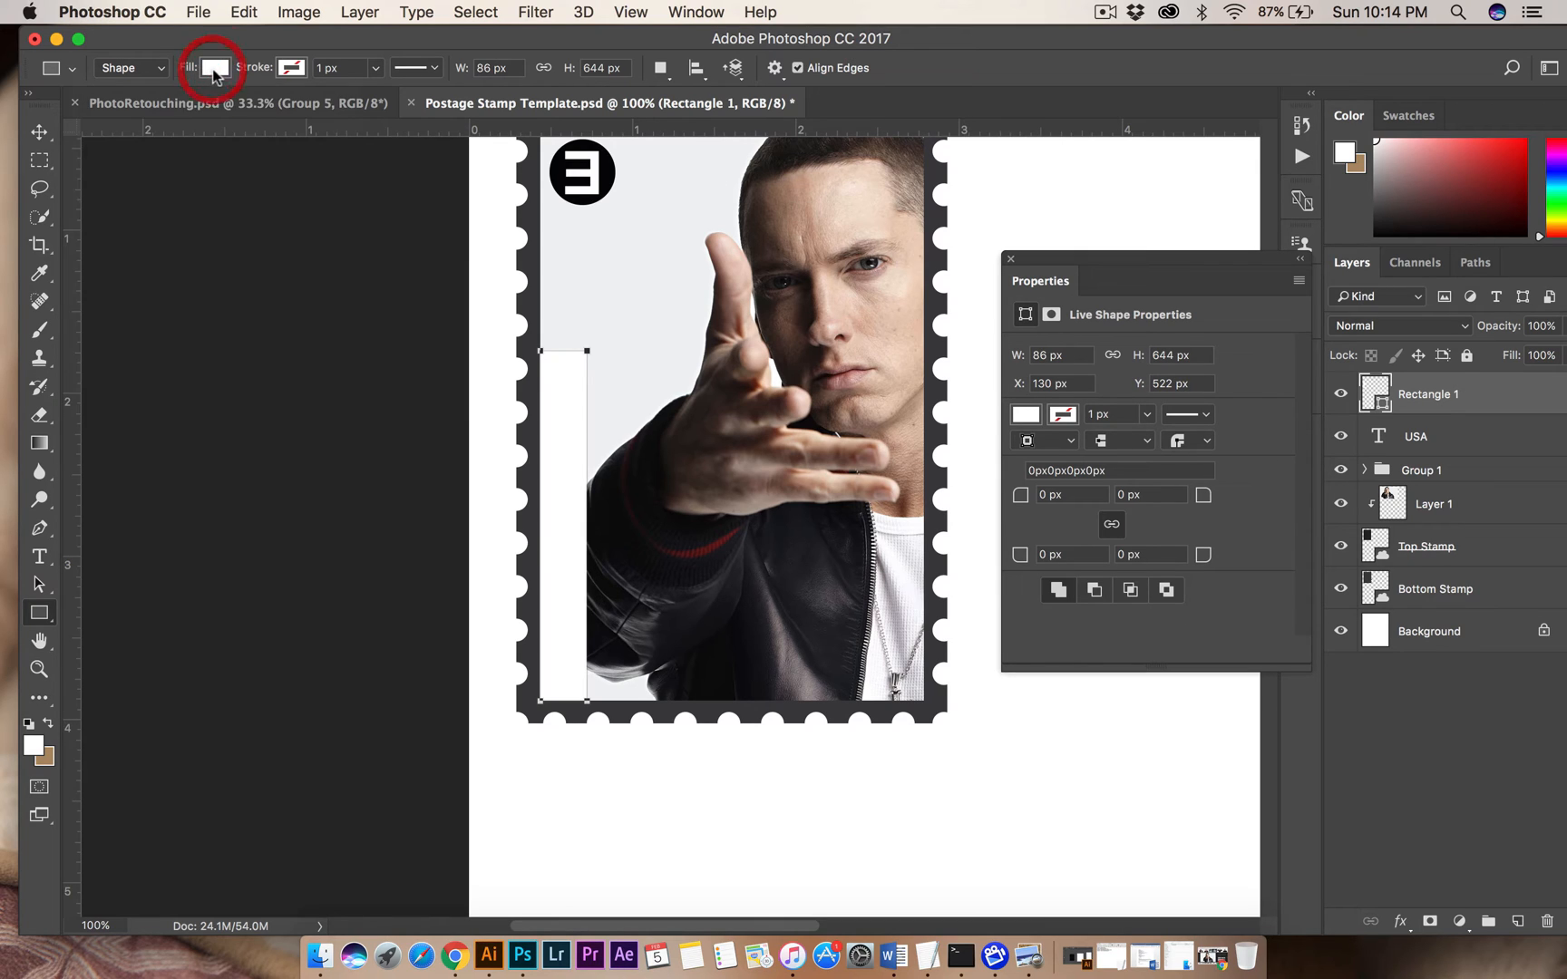
{"action": "left_click", "coordinate": [215, 67]}
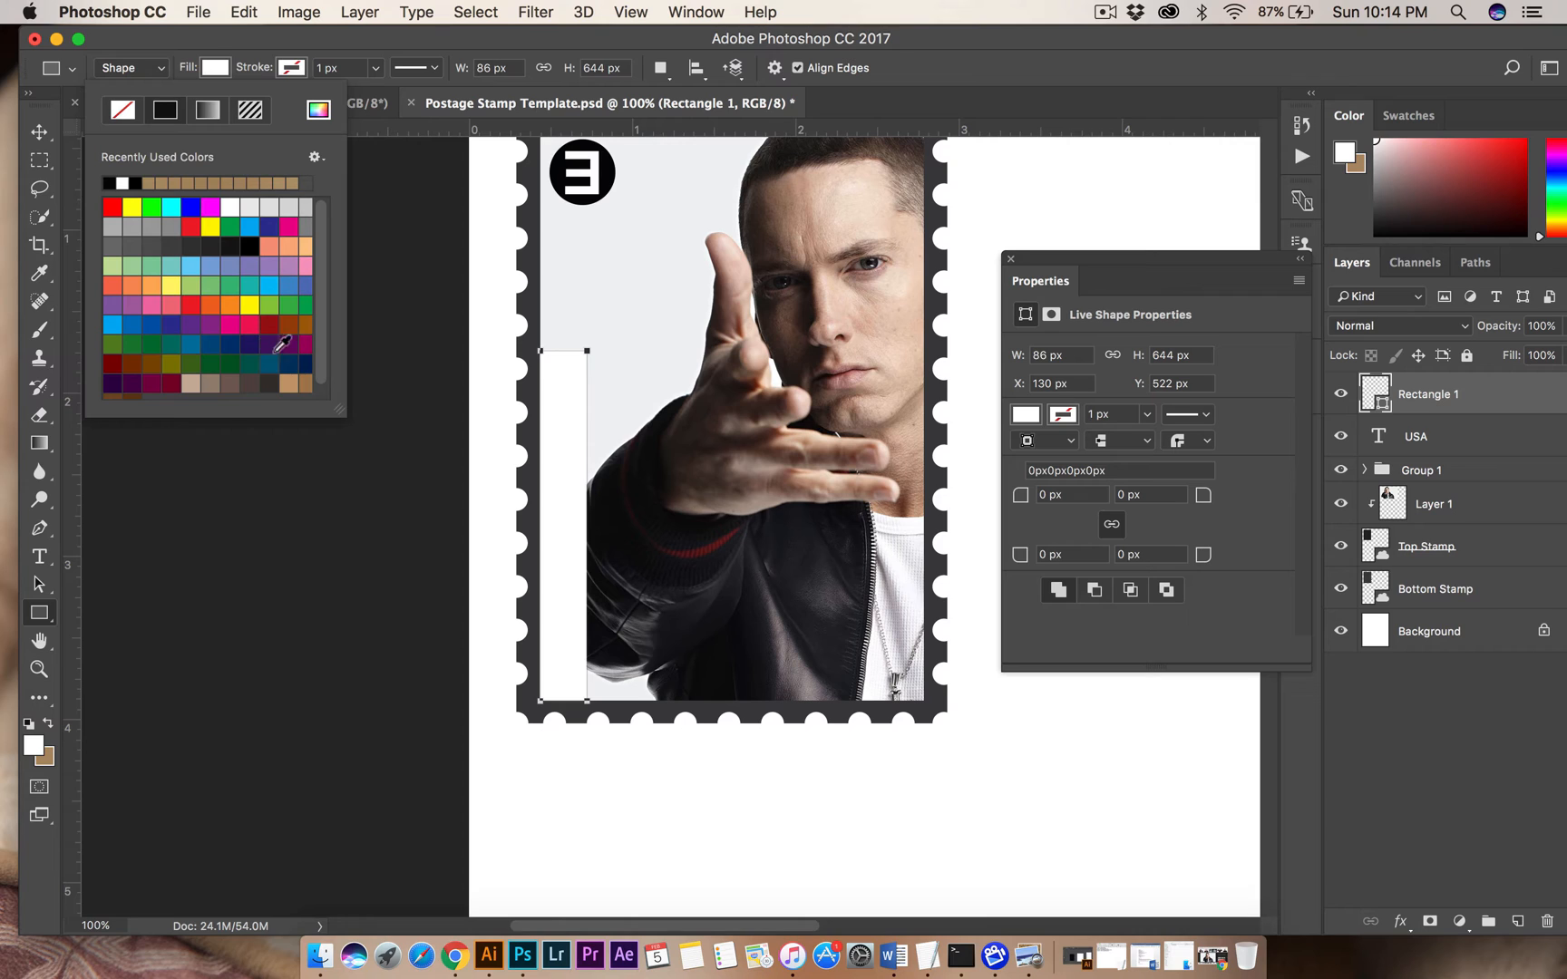
{"action": "left_click", "coordinate": [285, 365]}
{"action": "left_click", "coordinate": [39, 132]}
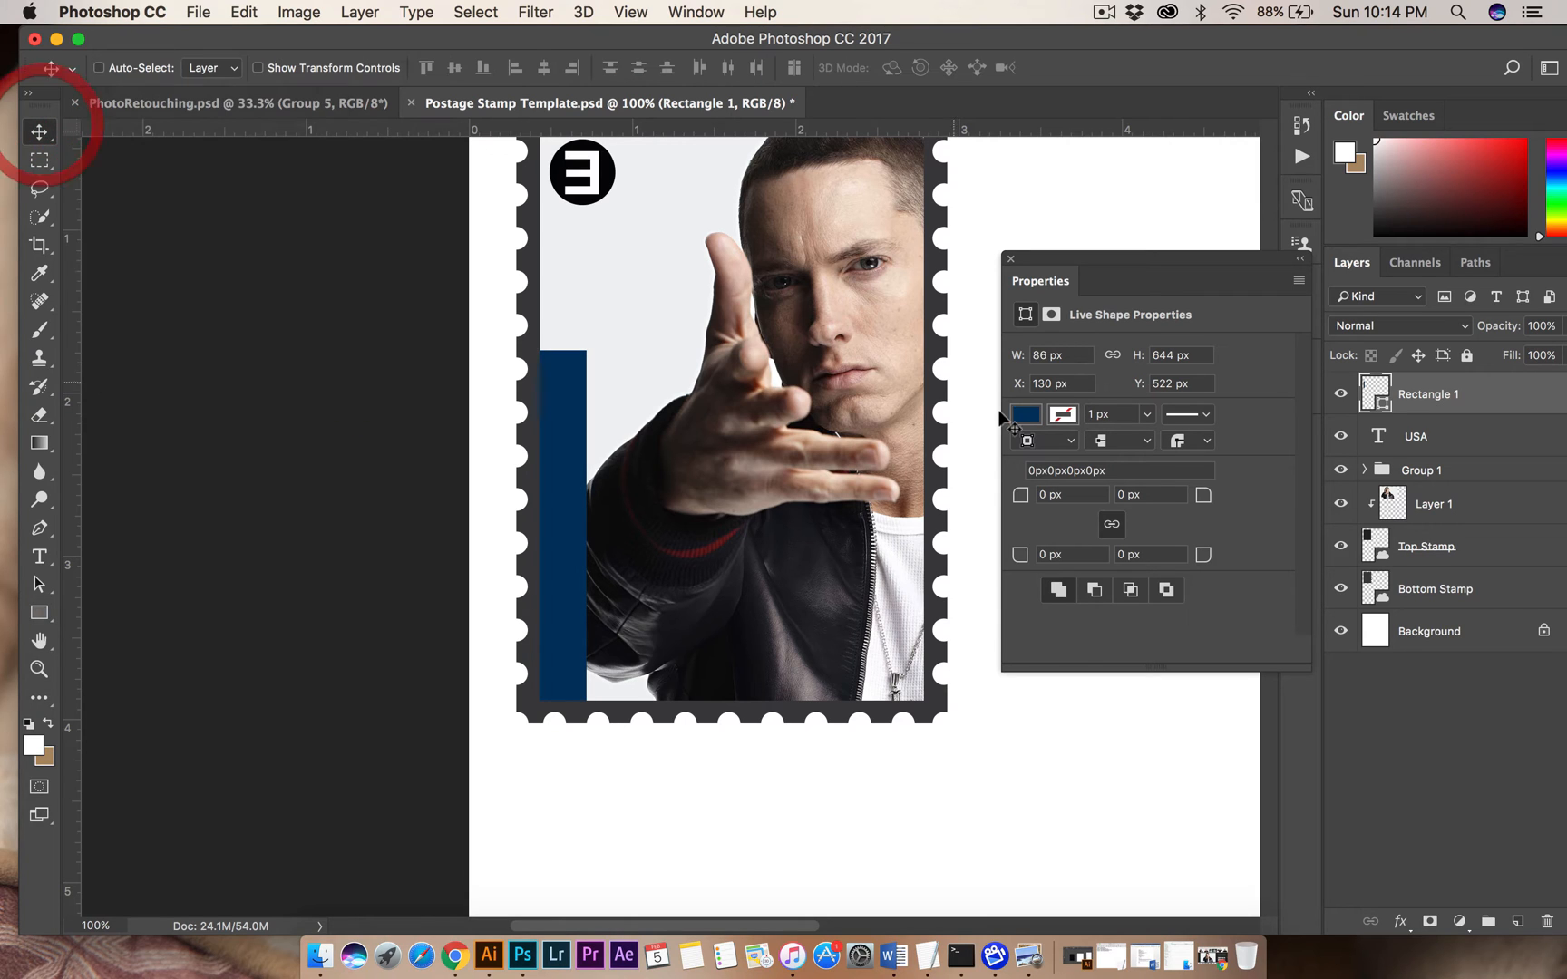
{"action": "left_click_drag", "start_coordinate": [1409, 434], "coordinate": [1406, 392]}
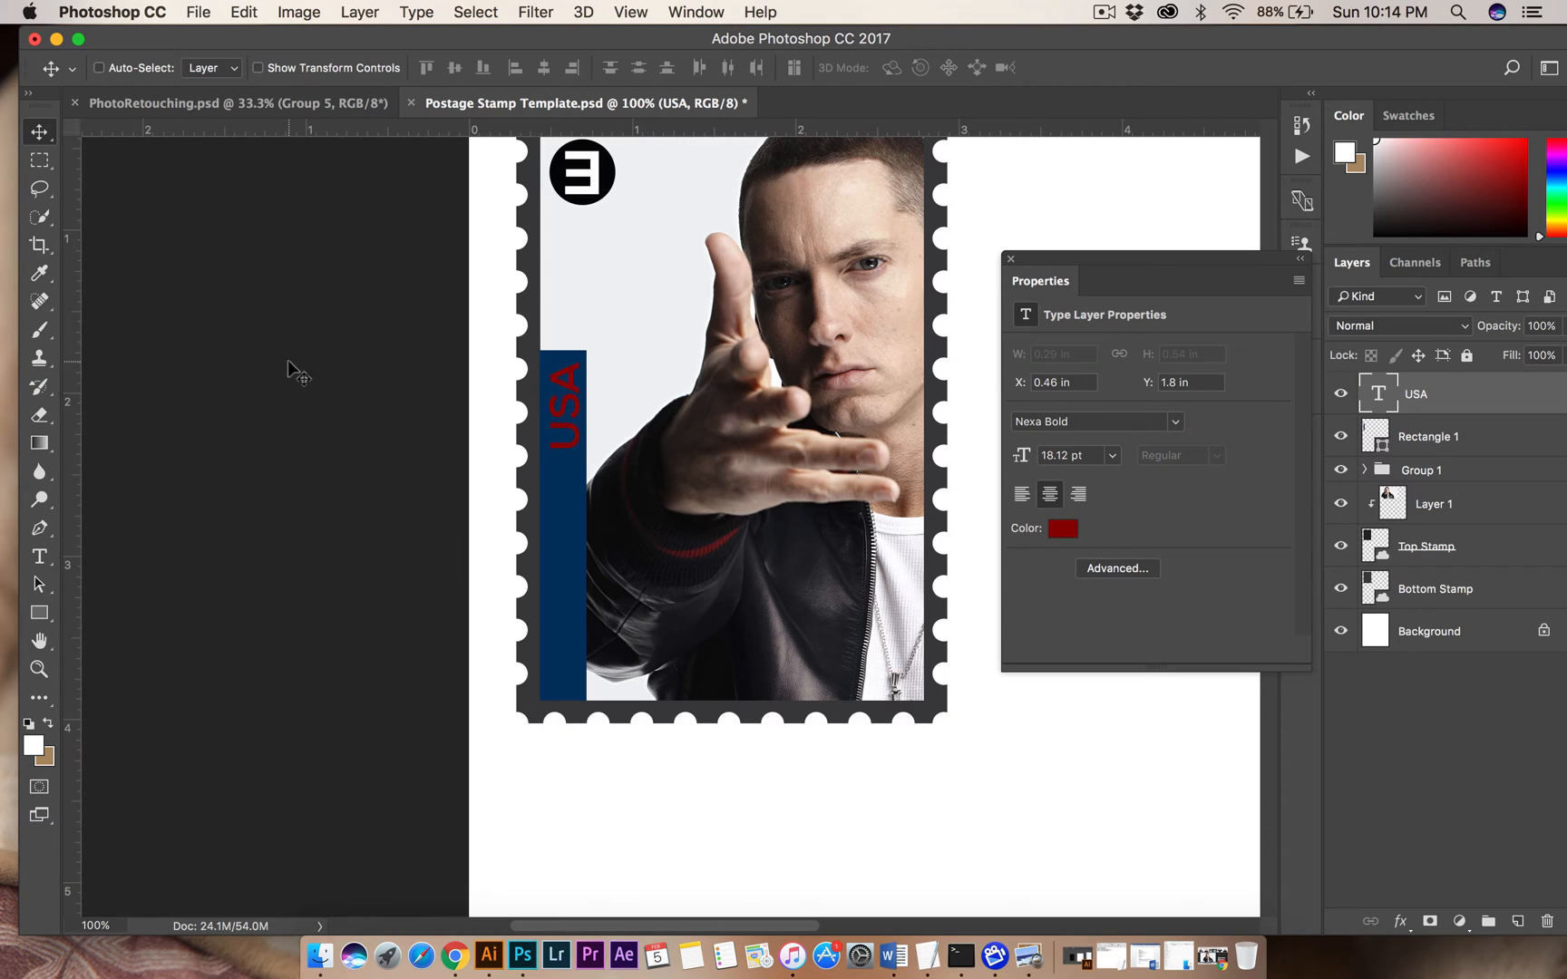
Recolour the USA text on the blue bar white.
{"action": "left_click", "coordinate": [46, 556]}
{"action": "left_click", "coordinate": [567, 392]}
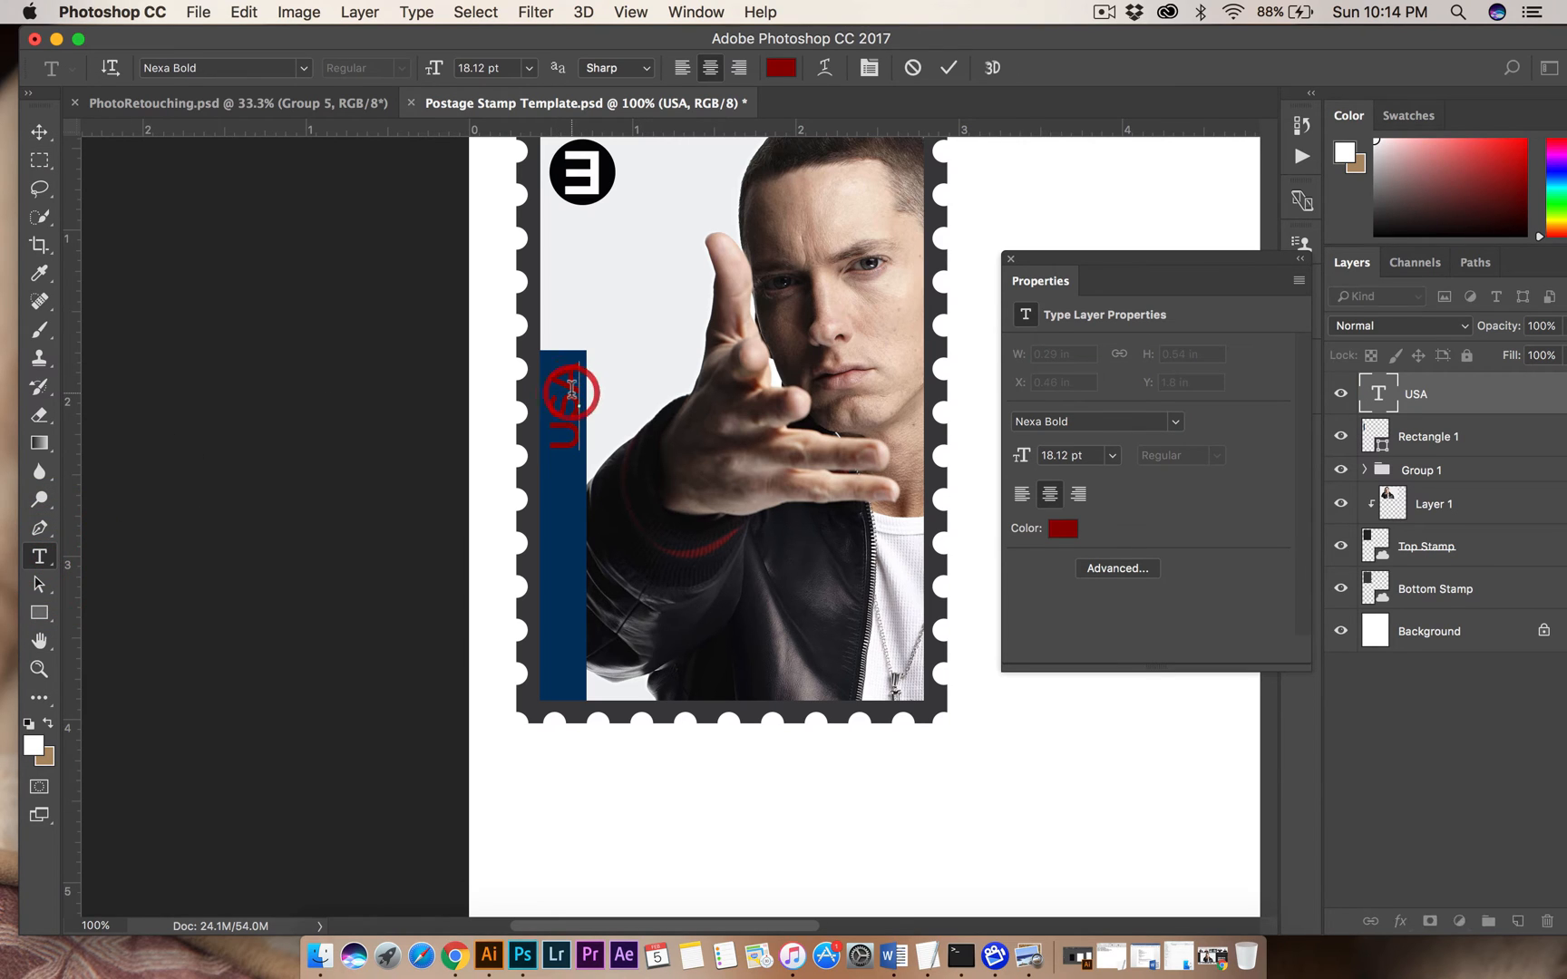
{"action": "key", "text": "super+a"}
{"action": "left_click", "coordinate": [786, 67]}
{"action": "left_click_drag", "start_coordinate": [906, 448], "coordinate": [846, 393]}
{"action": "left_click", "coordinate": [1352, 413]}
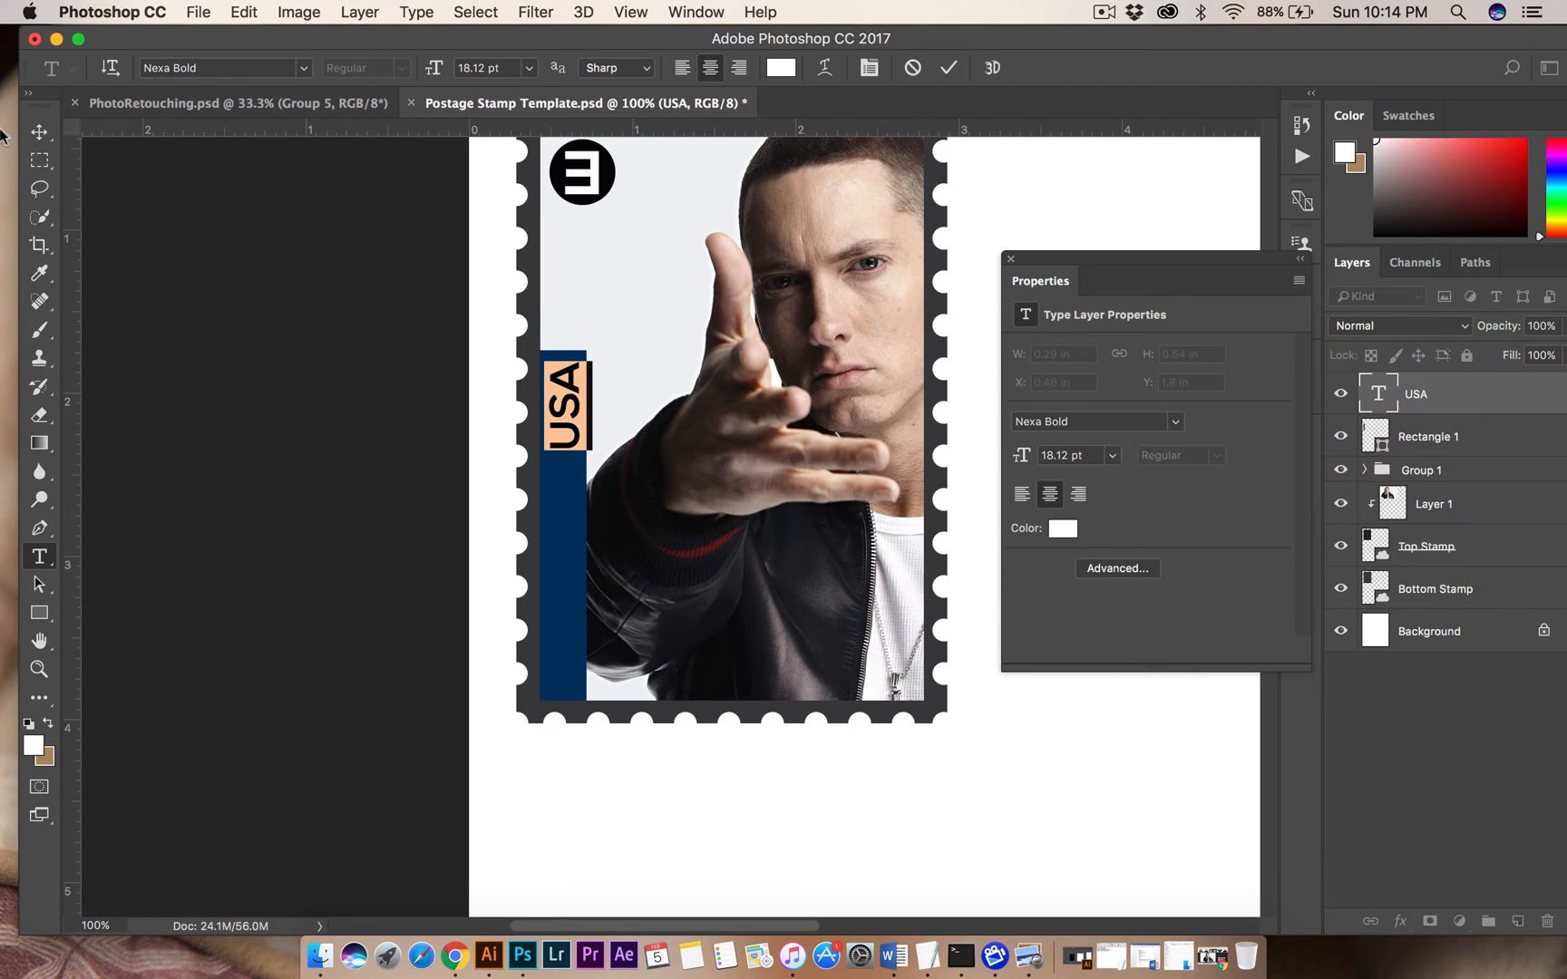
{"action": "left_click", "coordinate": [39, 133]}
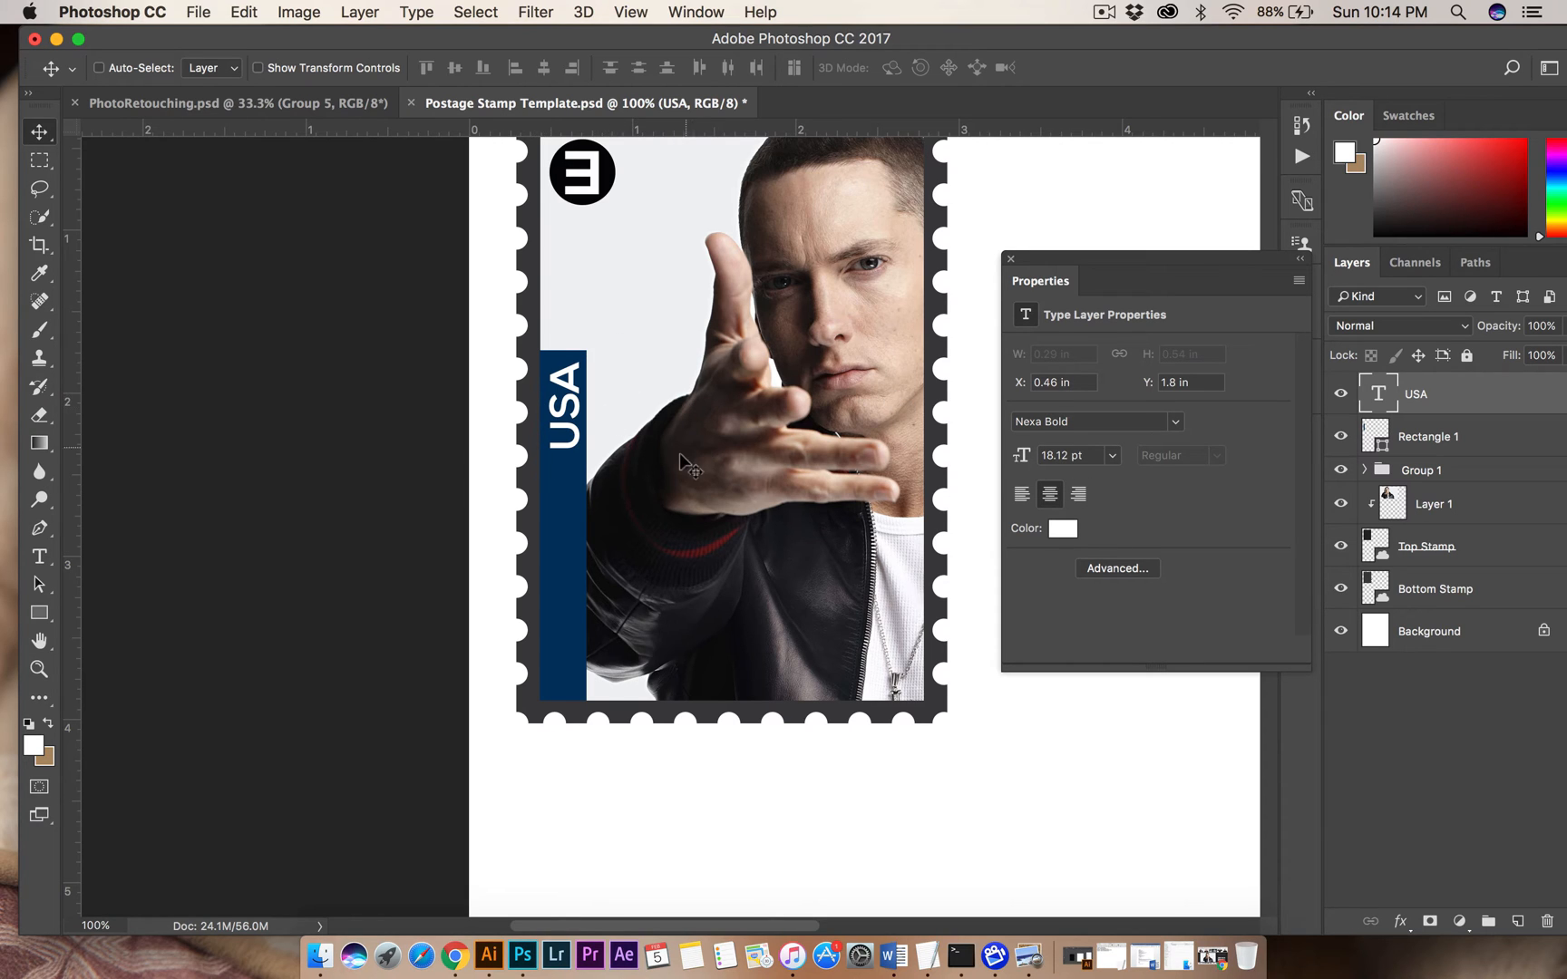
Hide the blue bar and select the pointing hand, sleeve and jacket on the photo layer with Quick Selection.
{"action": "scroll", "coordinate": [680, 454], "scroll_direction": "right", "scroll_amount": 5}
{"action": "scroll", "coordinate": [680, 454], "scroll_direction": "up", "scroll_amount": 2}
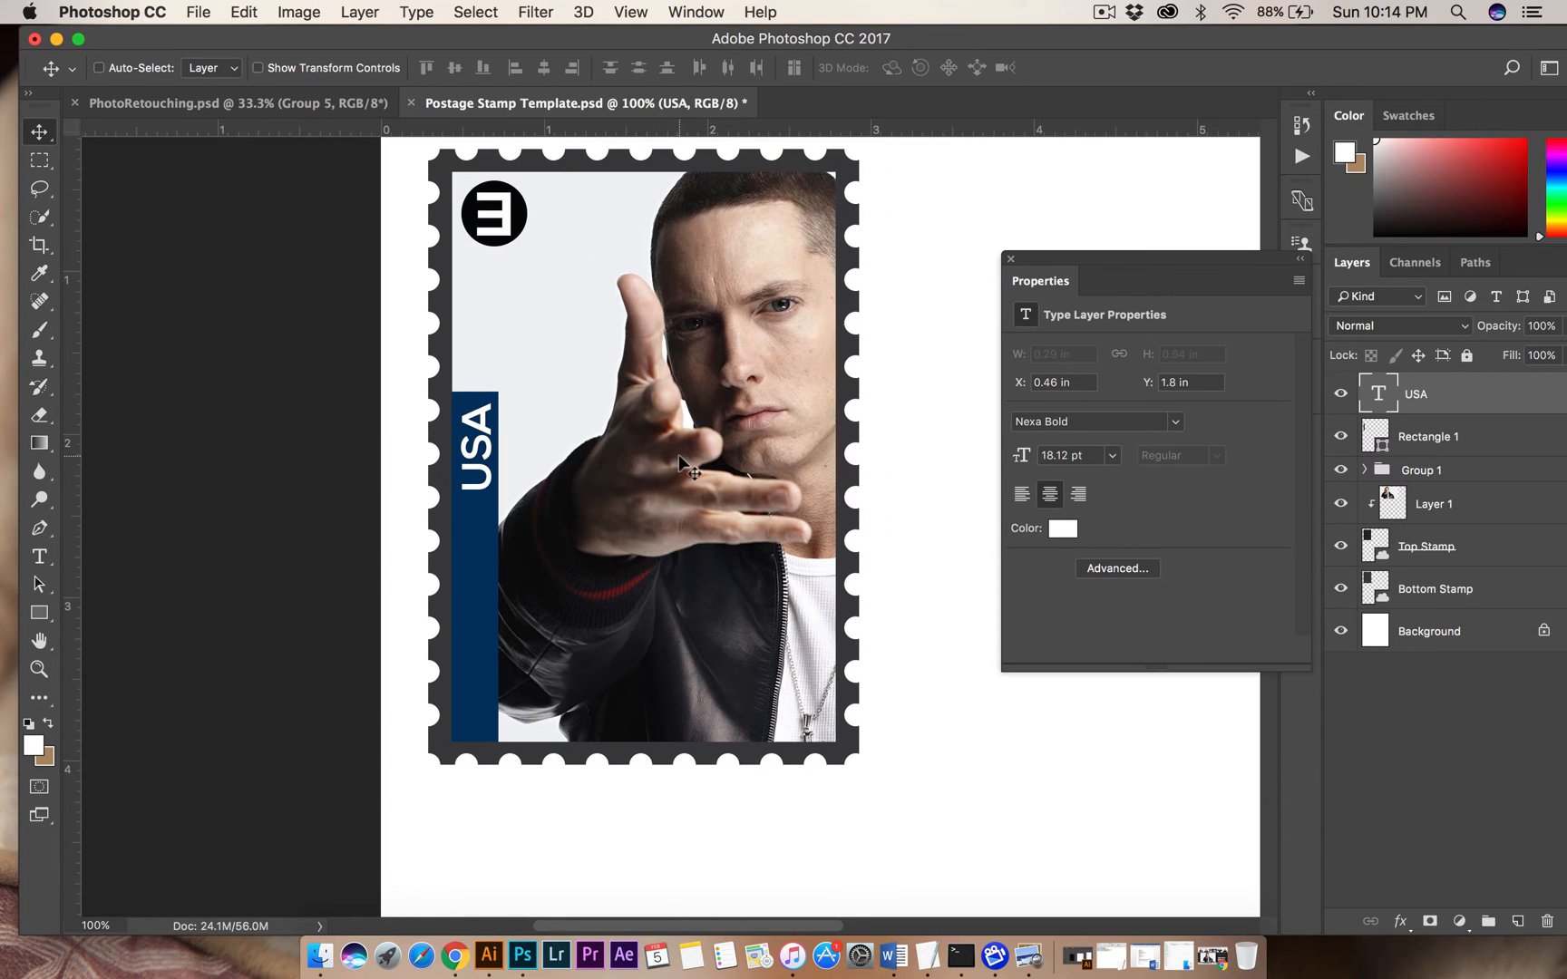
{"action": "left_click", "coordinate": [1450, 520]}
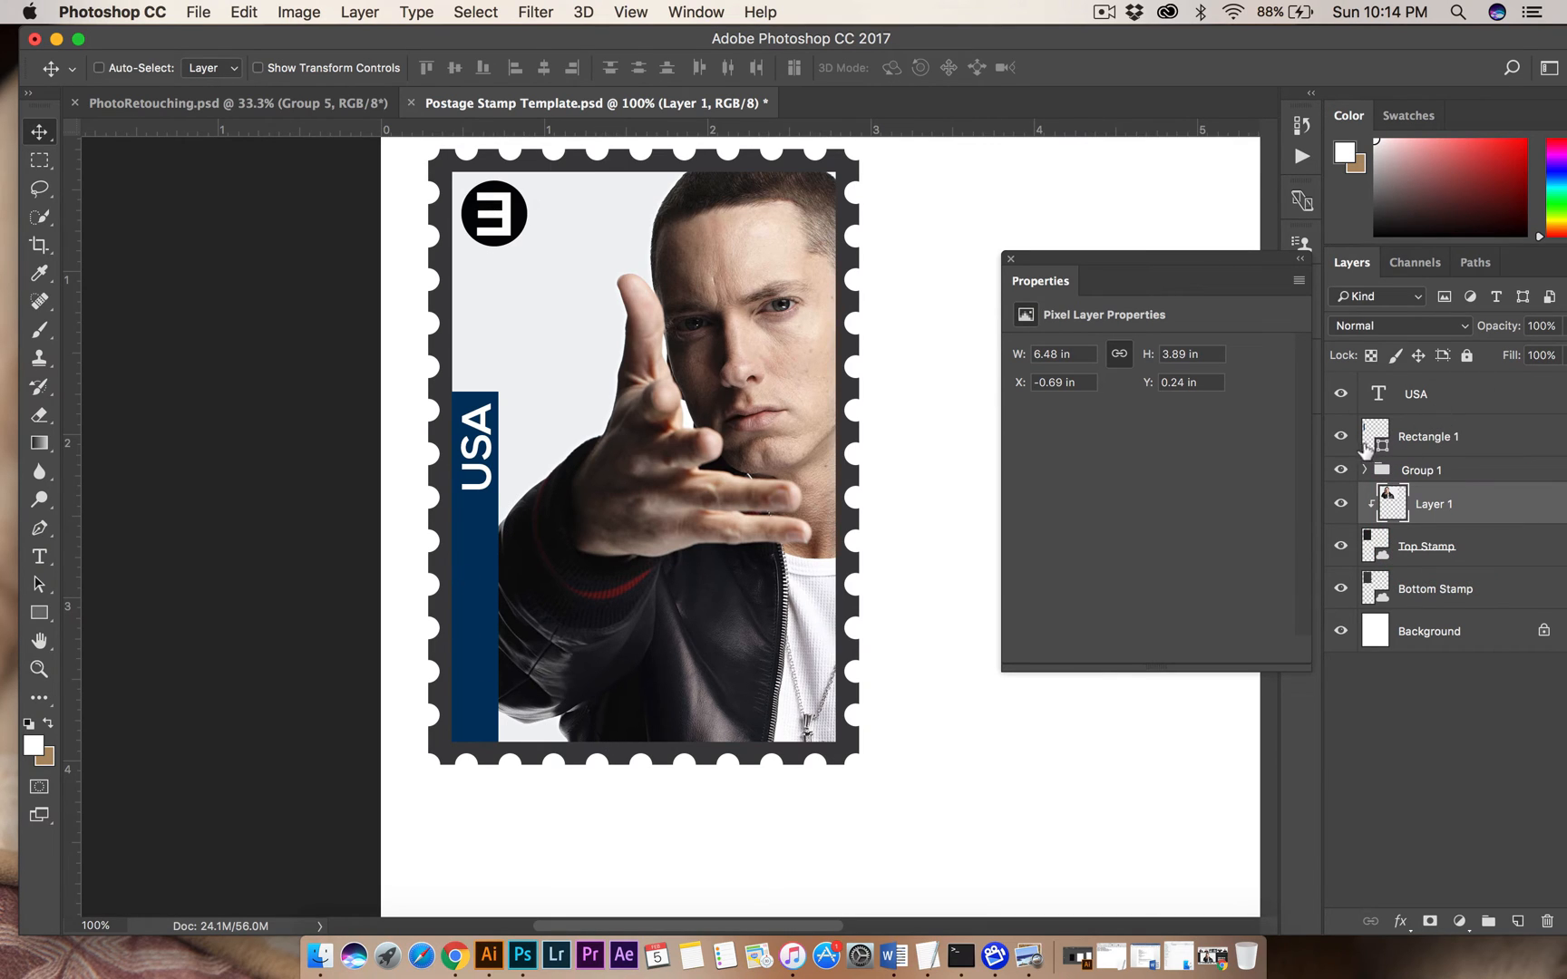
{"action": "left_click", "coordinate": [1342, 438]}
{"action": "left_click", "coordinate": [1342, 438]}
{"action": "left_click", "coordinate": [1343, 438]}
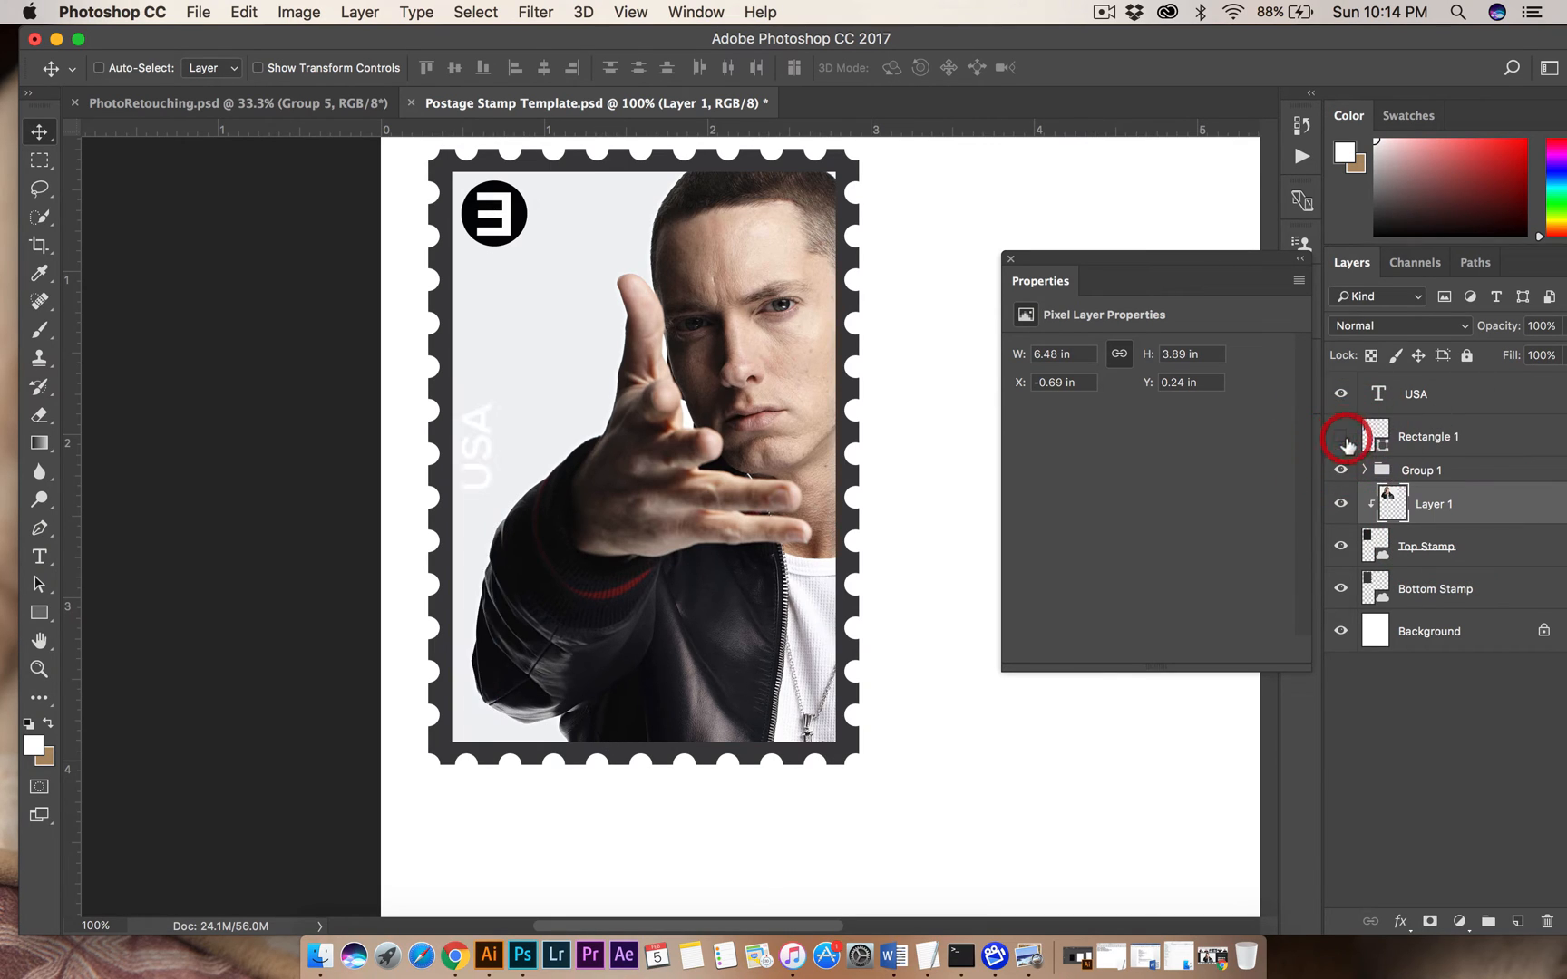
{"action": "left_click", "coordinate": [44, 220]}
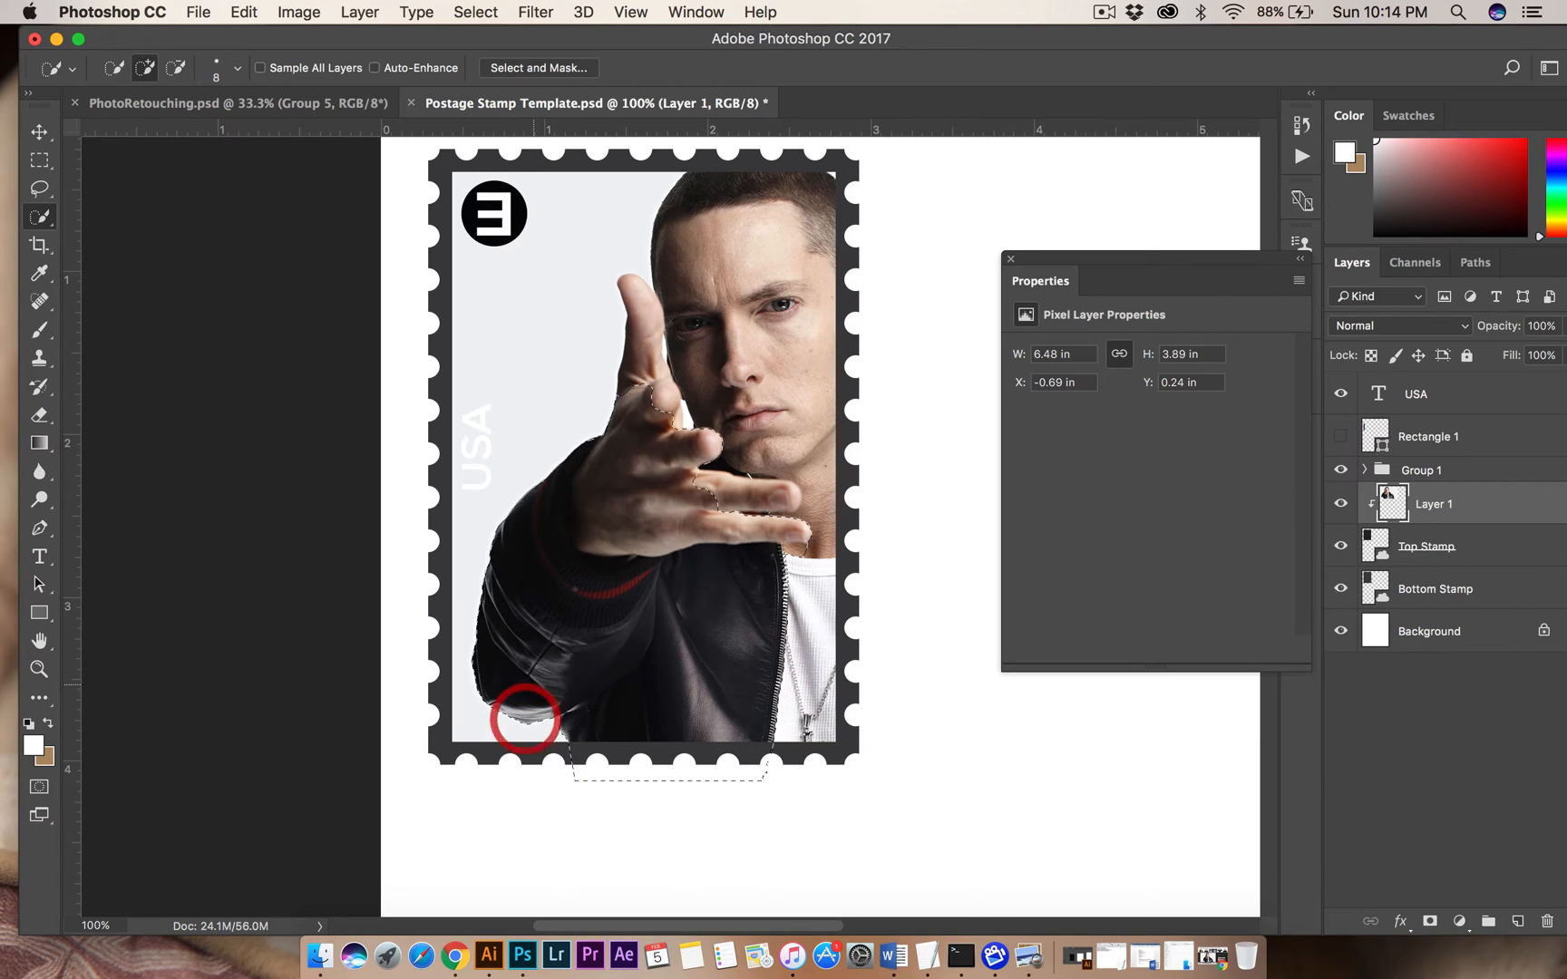
{"action": "left_click", "coordinate": [525, 717]}
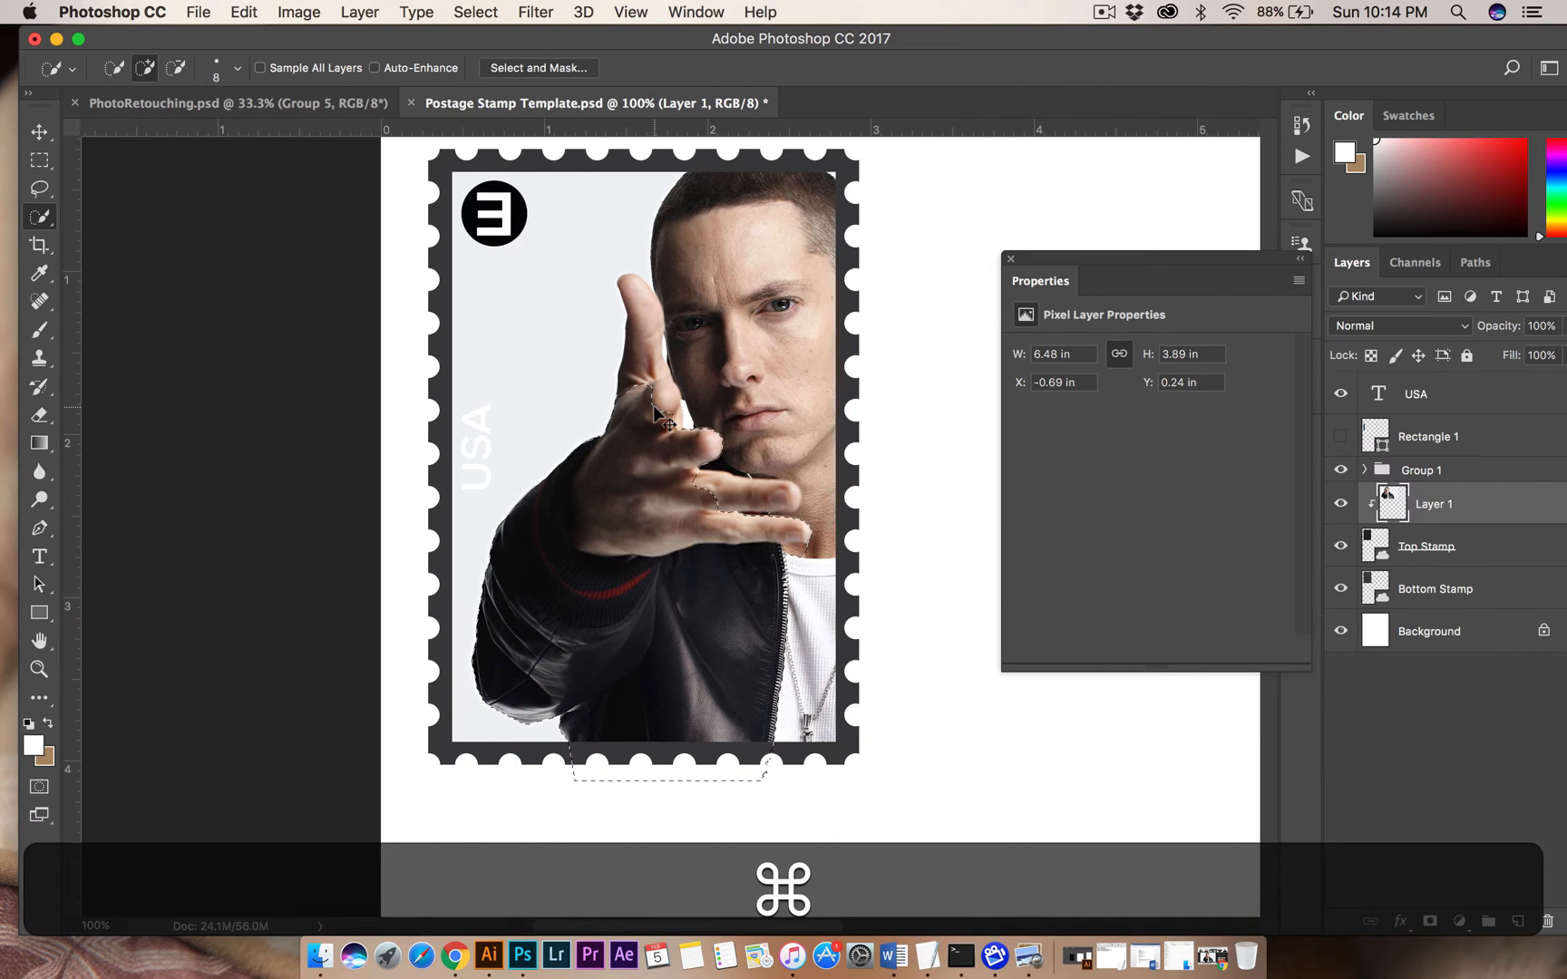
Copy the selected hand and jacket onto a new layer of their own.
{"action": "key", "text": "super+c"}
{"action": "key", "text": "super+v"}
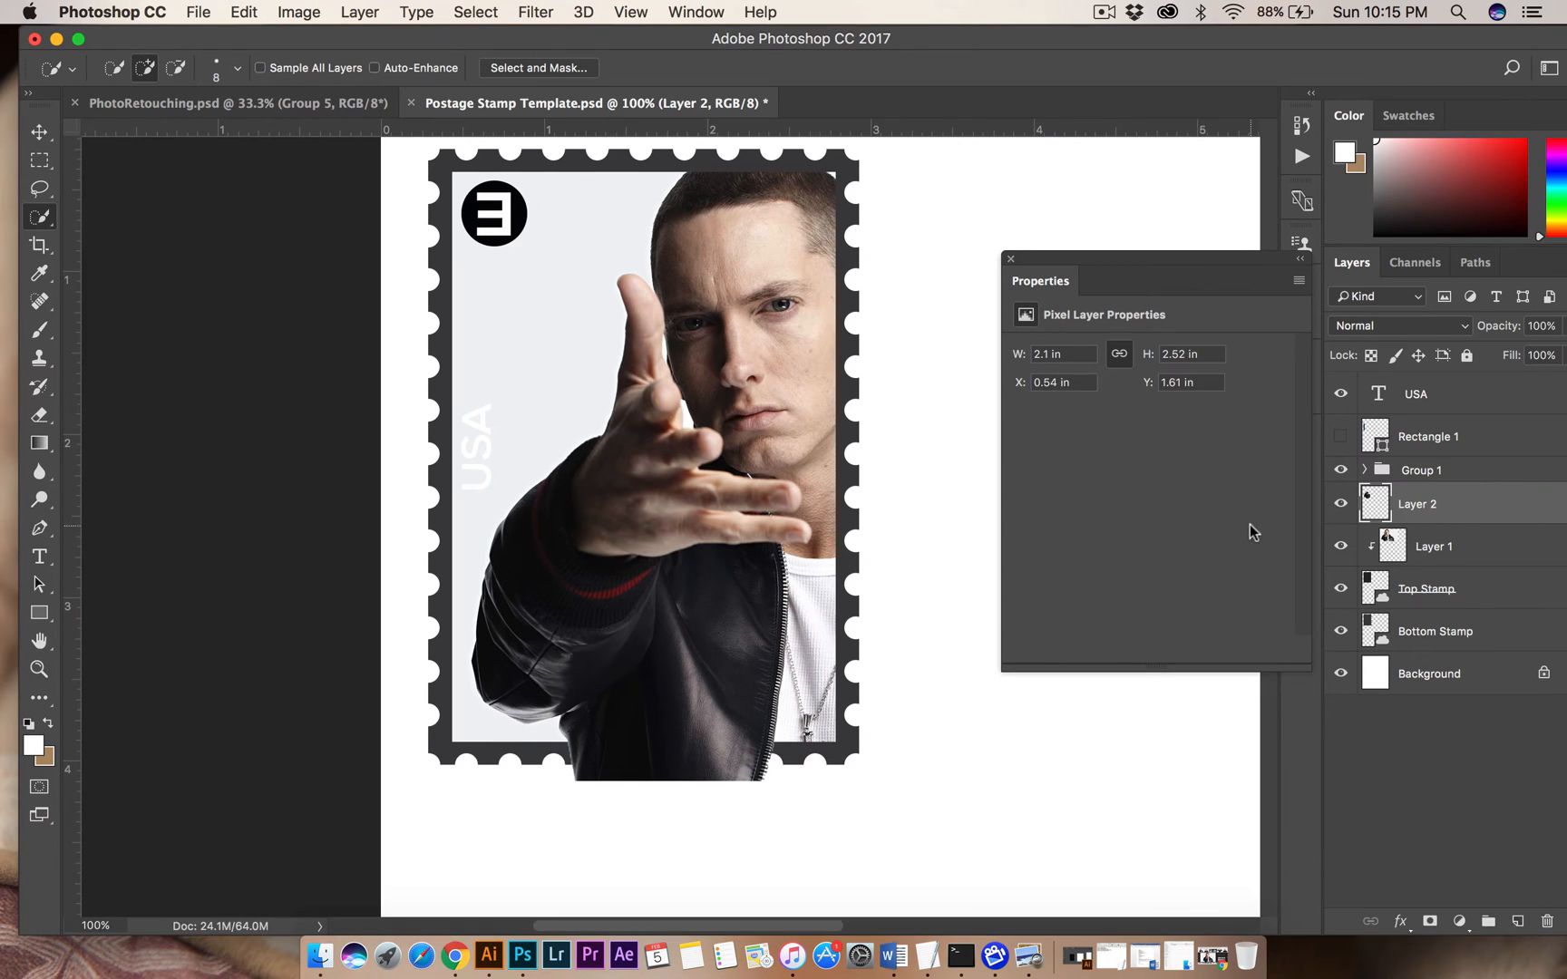
{"action": "left_click", "coordinate": [1340, 508]}
{"action": "left_click", "coordinate": [1340, 508]}
{"action": "left_click", "coordinate": [1426, 512]}
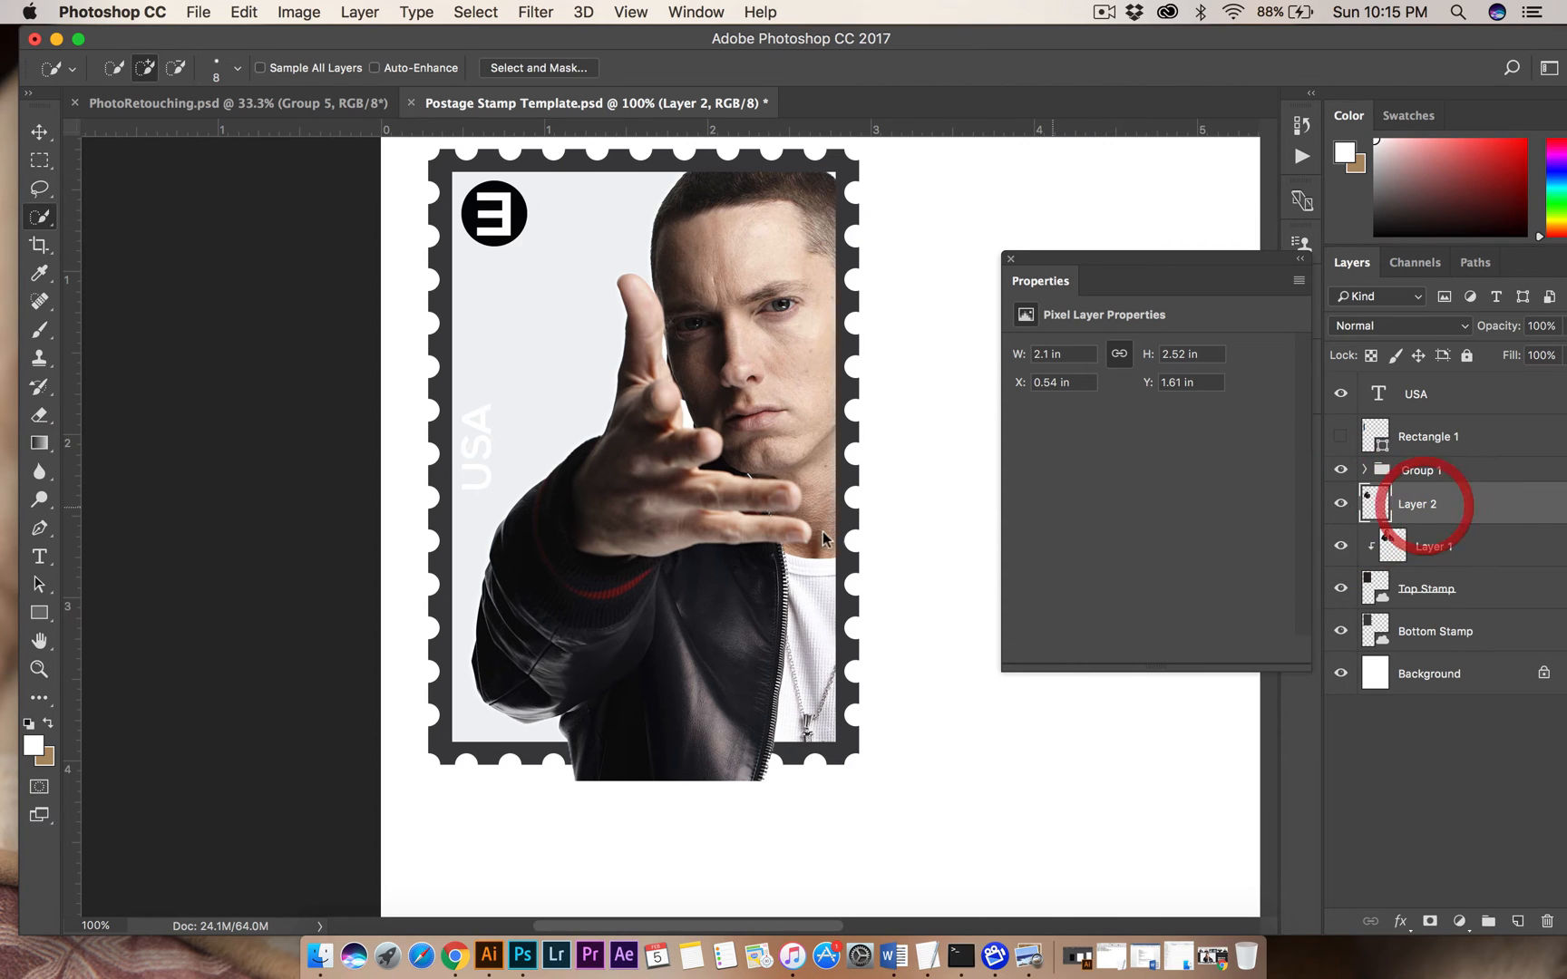
Move the hand-and-jacket cut-out up and away from the original arm and show the blue bar again.
{"action": "left_click", "coordinate": [40, 133]}
{"action": "left_click_drag", "start_coordinate": [746, 629], "coordinate": [918, 478]}
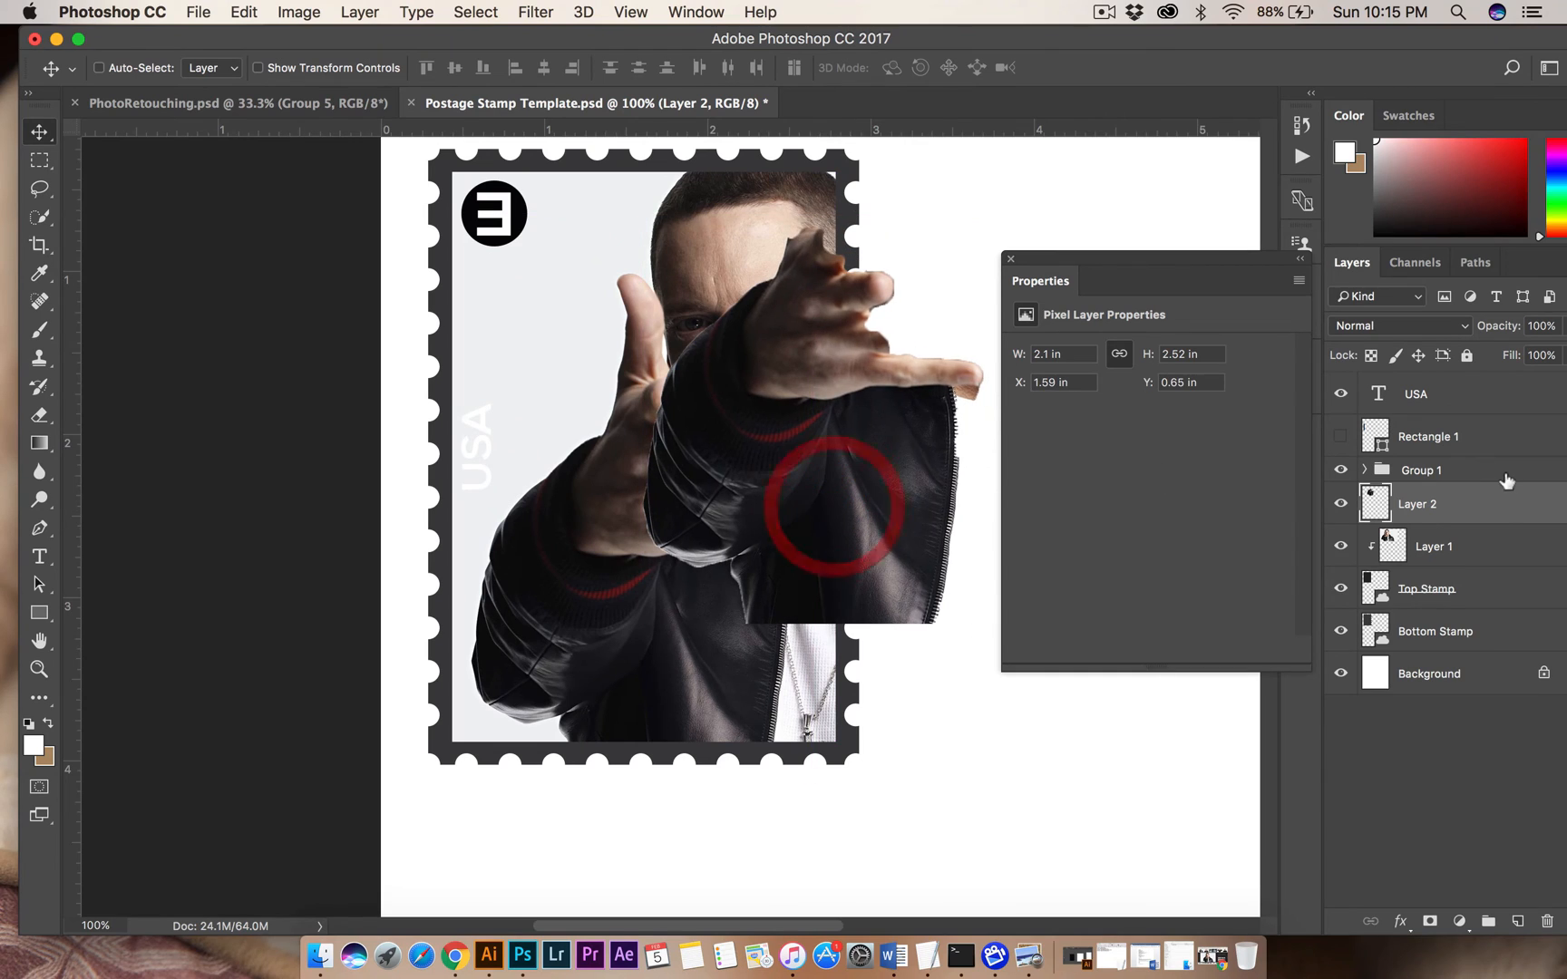
{"action": "left_click", "coordinate": [1340, 440]}
{"action": "left_click", "coordinate": [1340, 440]}
{"action": "left_click", "coordinate": [1339, 440]}
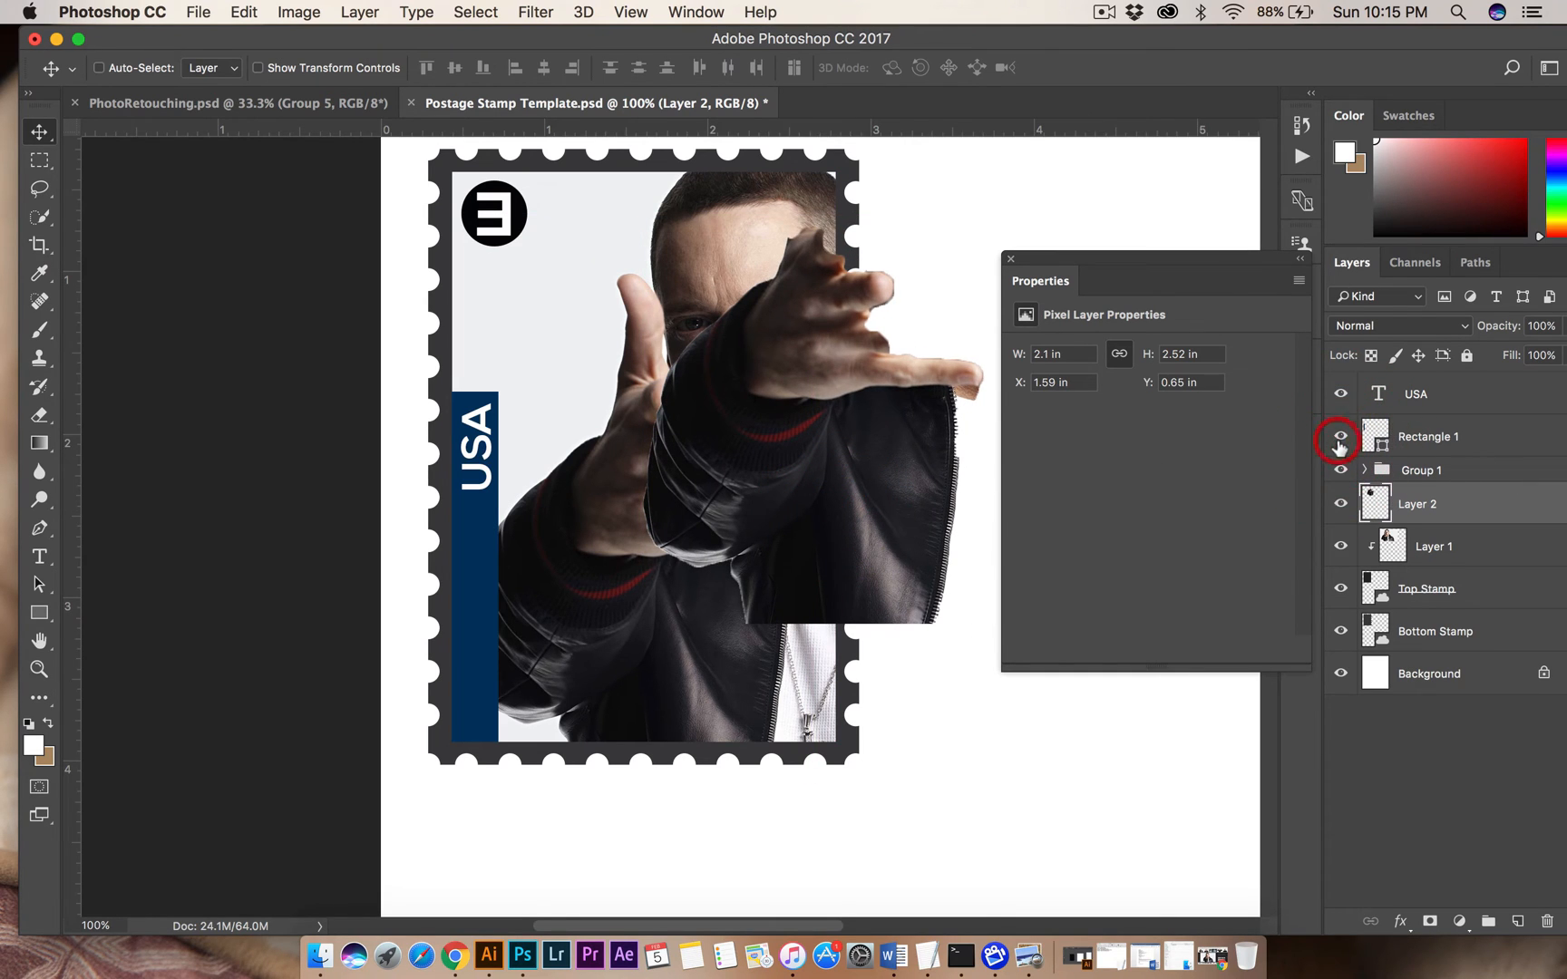
Raise the hand-and-jacket cut-out layer above the blue bar layer and realign it over the original arm in the photo.
{"action": "left_click", "coordinate": [1431, 447]}
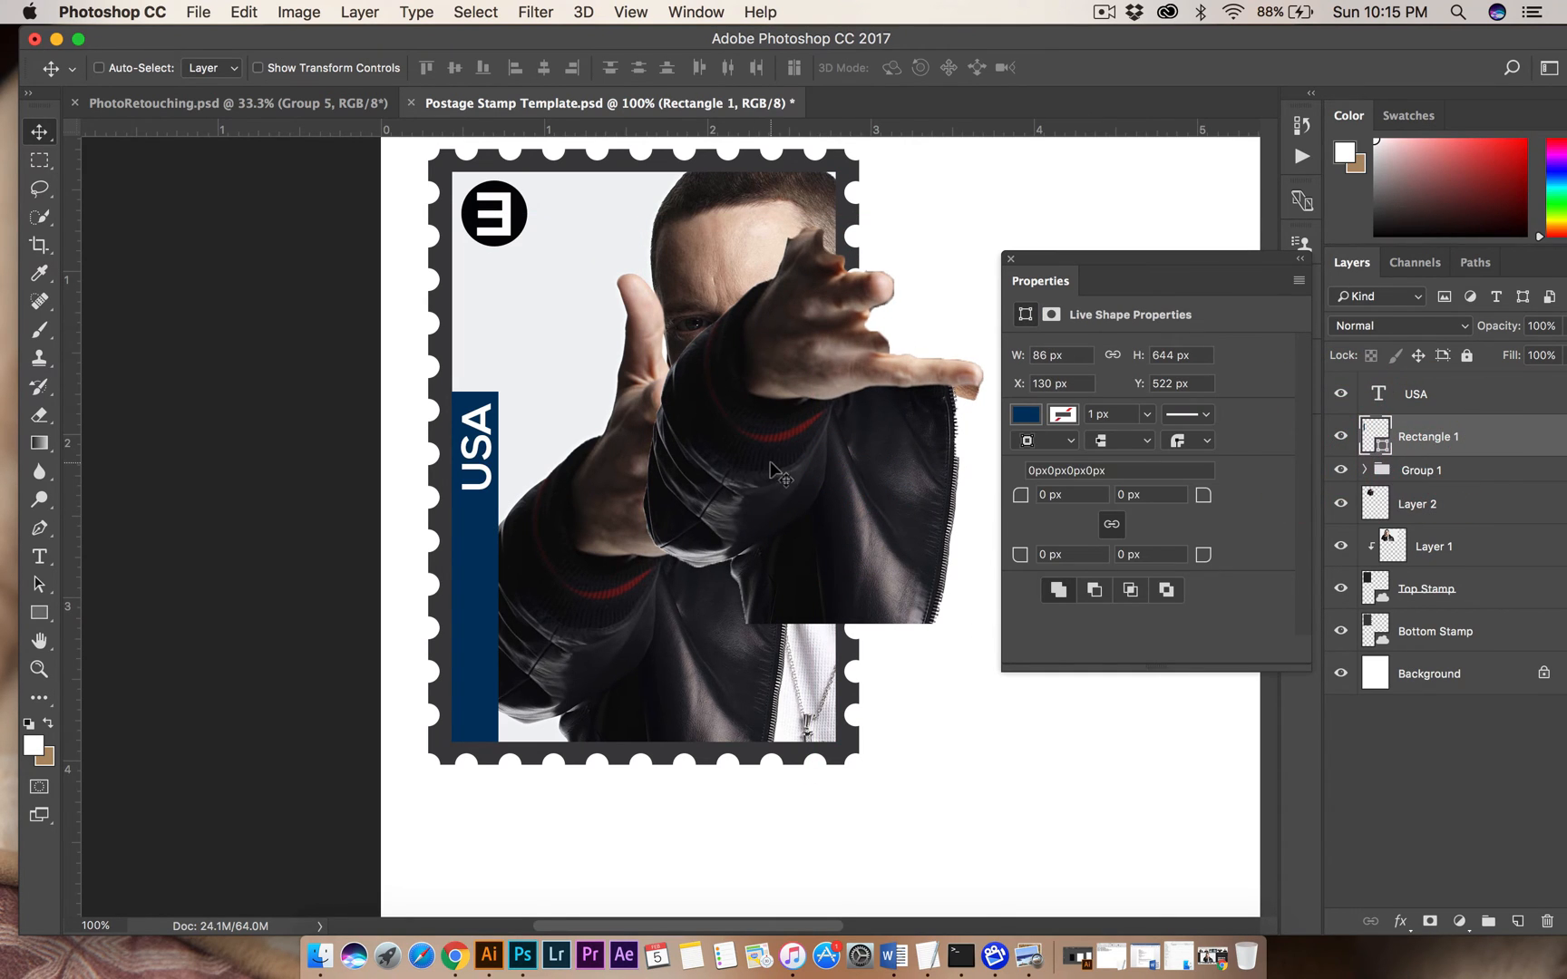
{"action": "left_click", "coordinate": [1417, 503]}
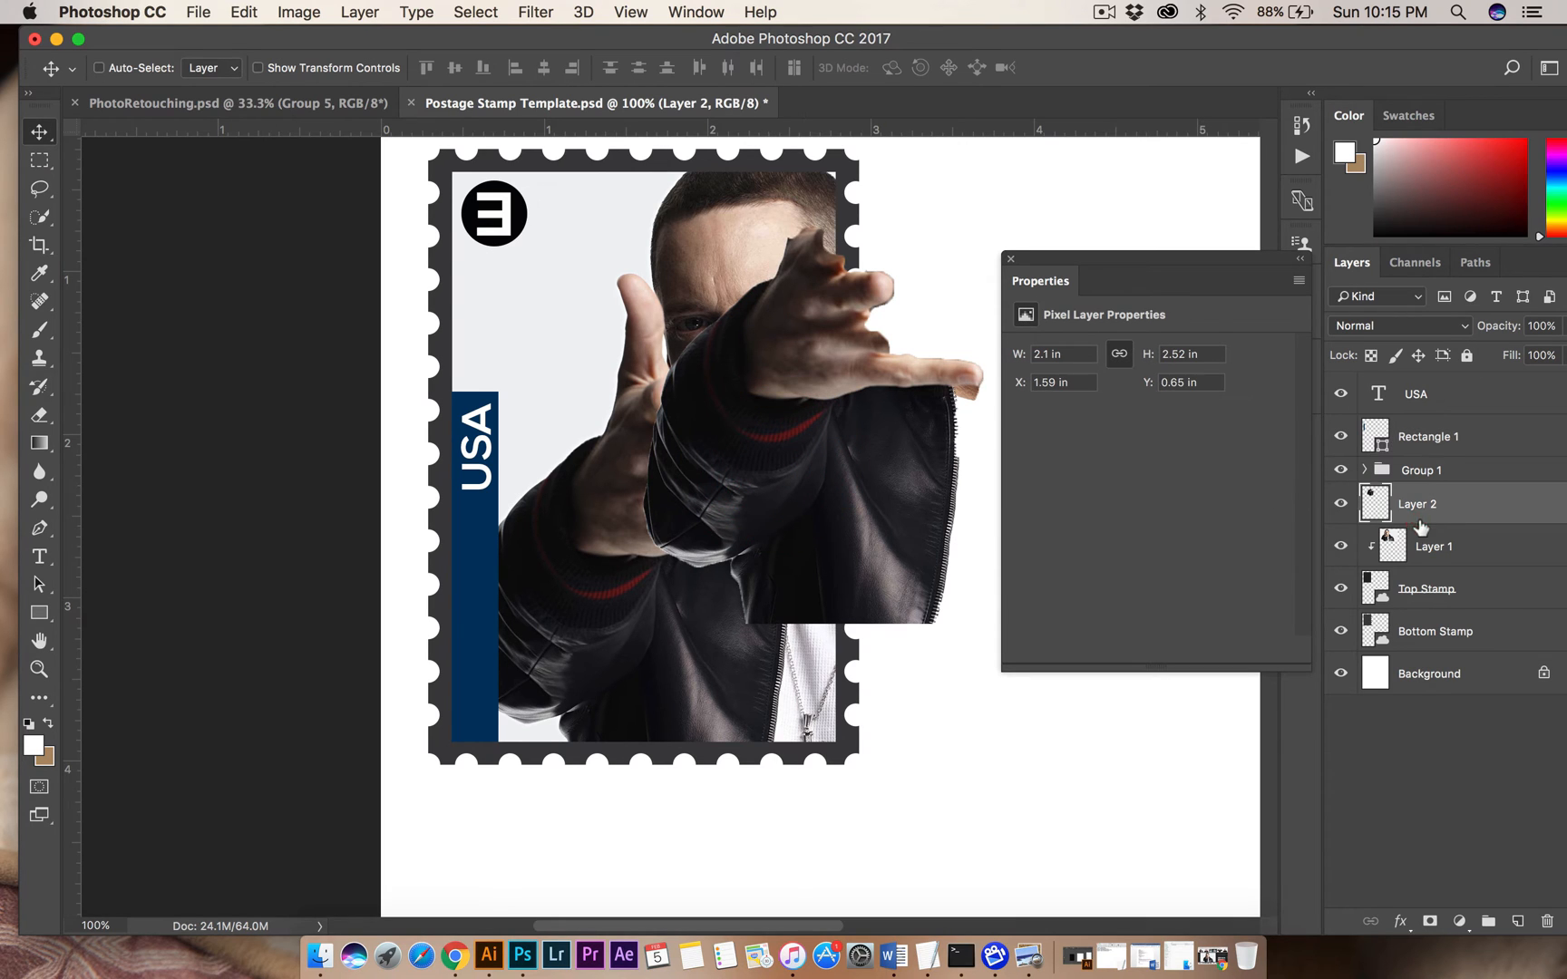
{"action": "left_click_drag", "start_coordinate": [743, 499], "coordinate": [650, 555]}
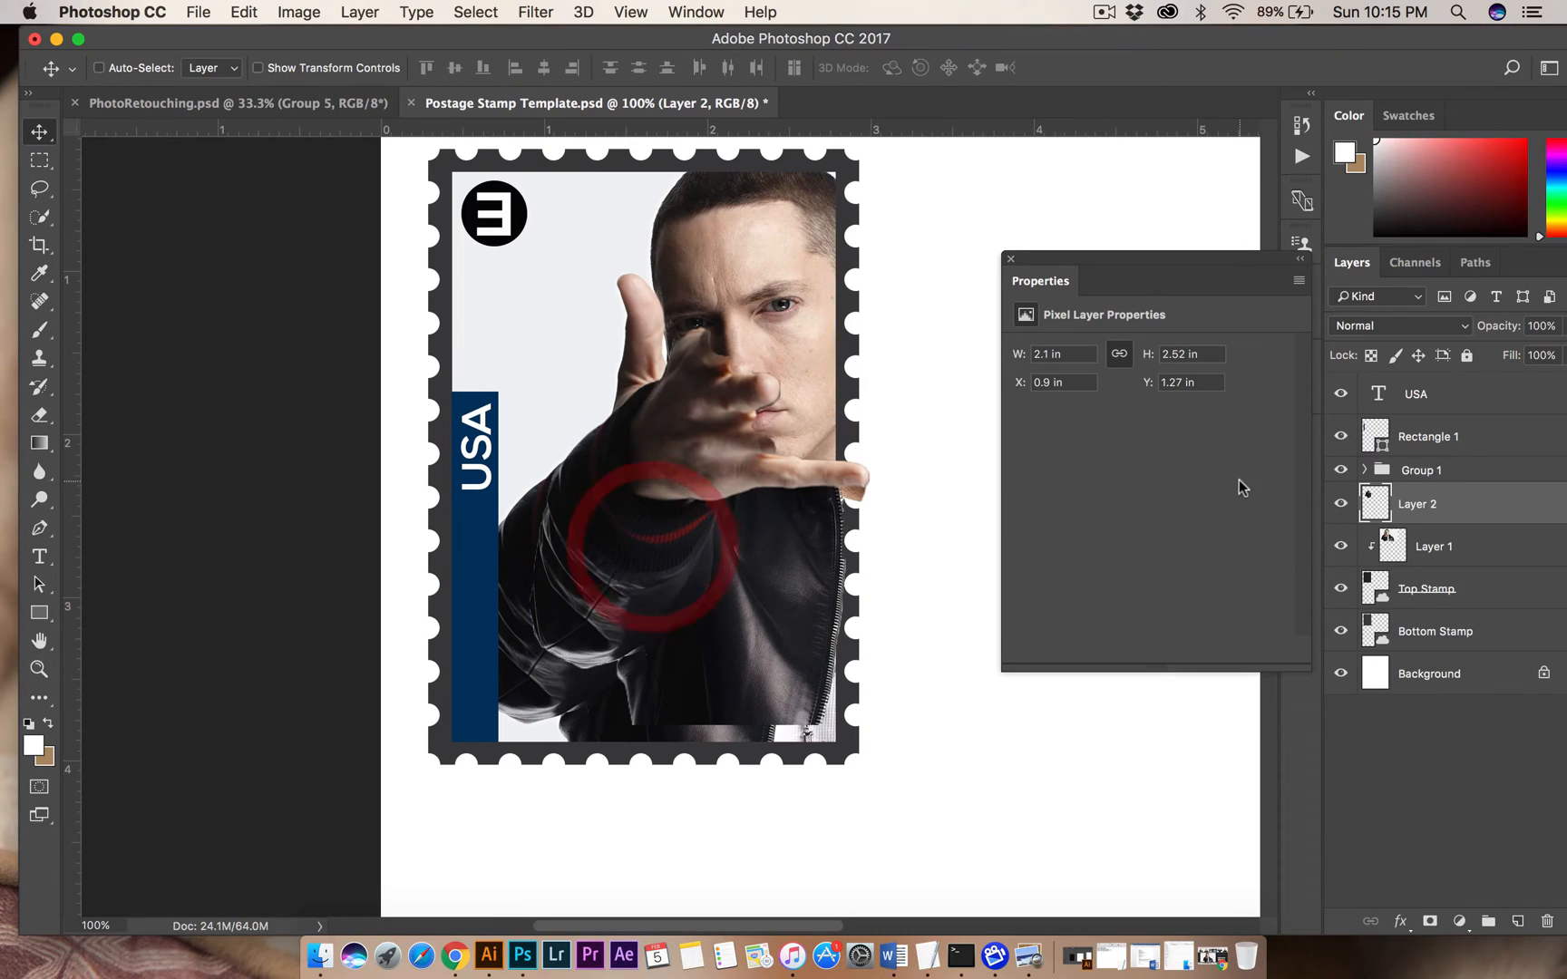
{"action": "left_click_drag", "start_coordinate": [1433, 504], "coordinate": [1420, 427]}
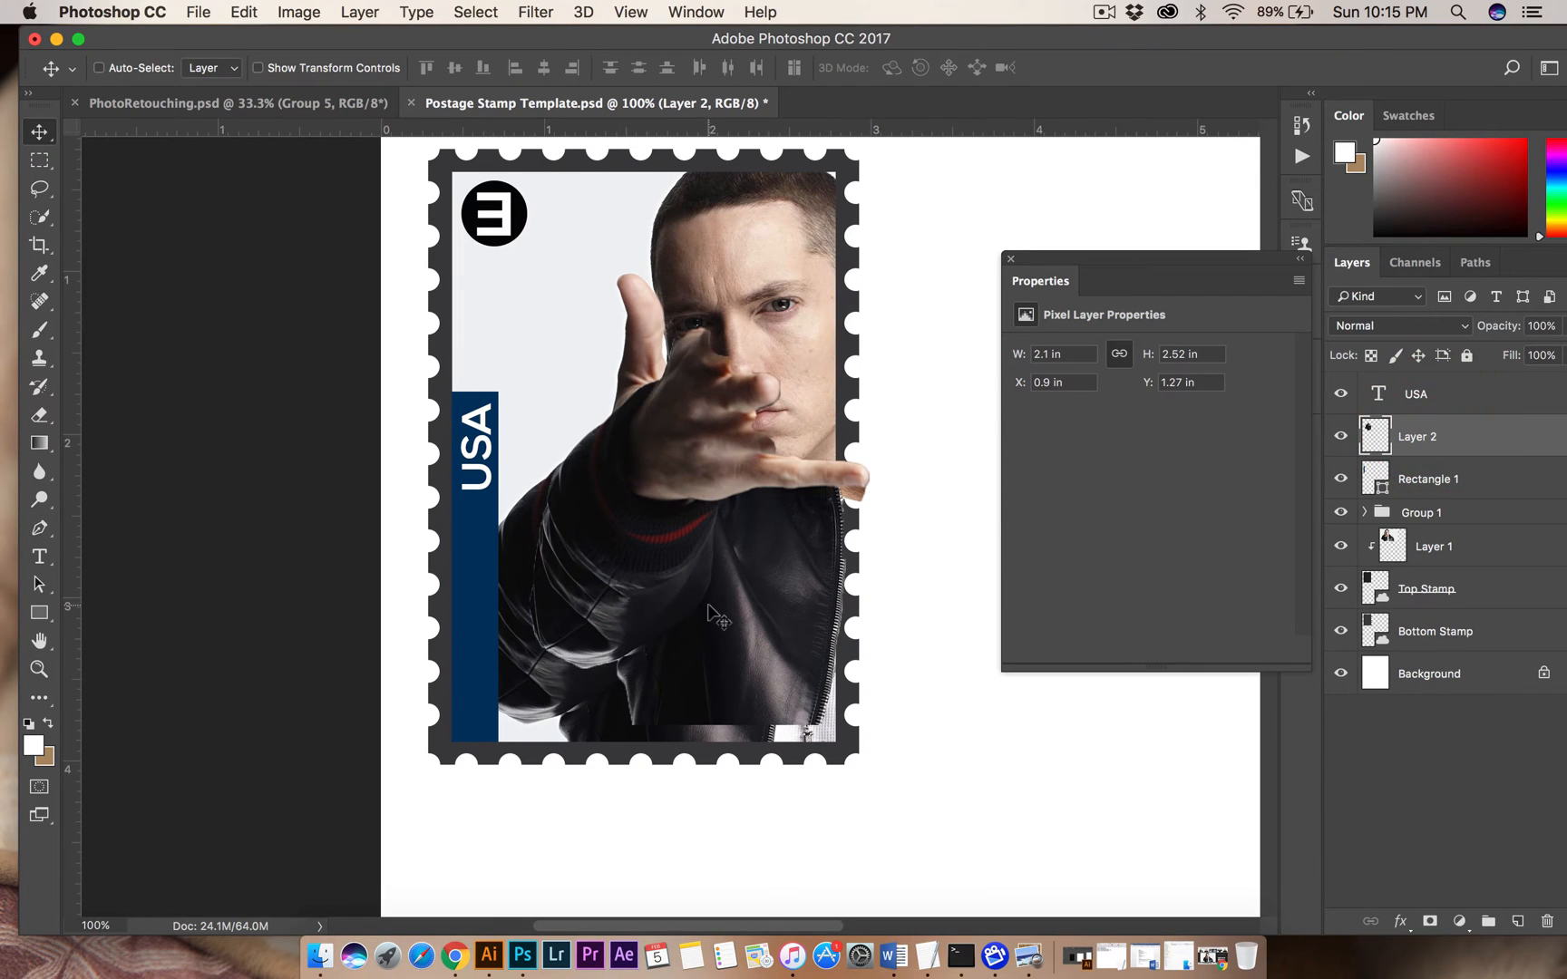
{"action": "left_click_drag", "start_coordinate": [709, 611], "coordinate": [703, 694]}
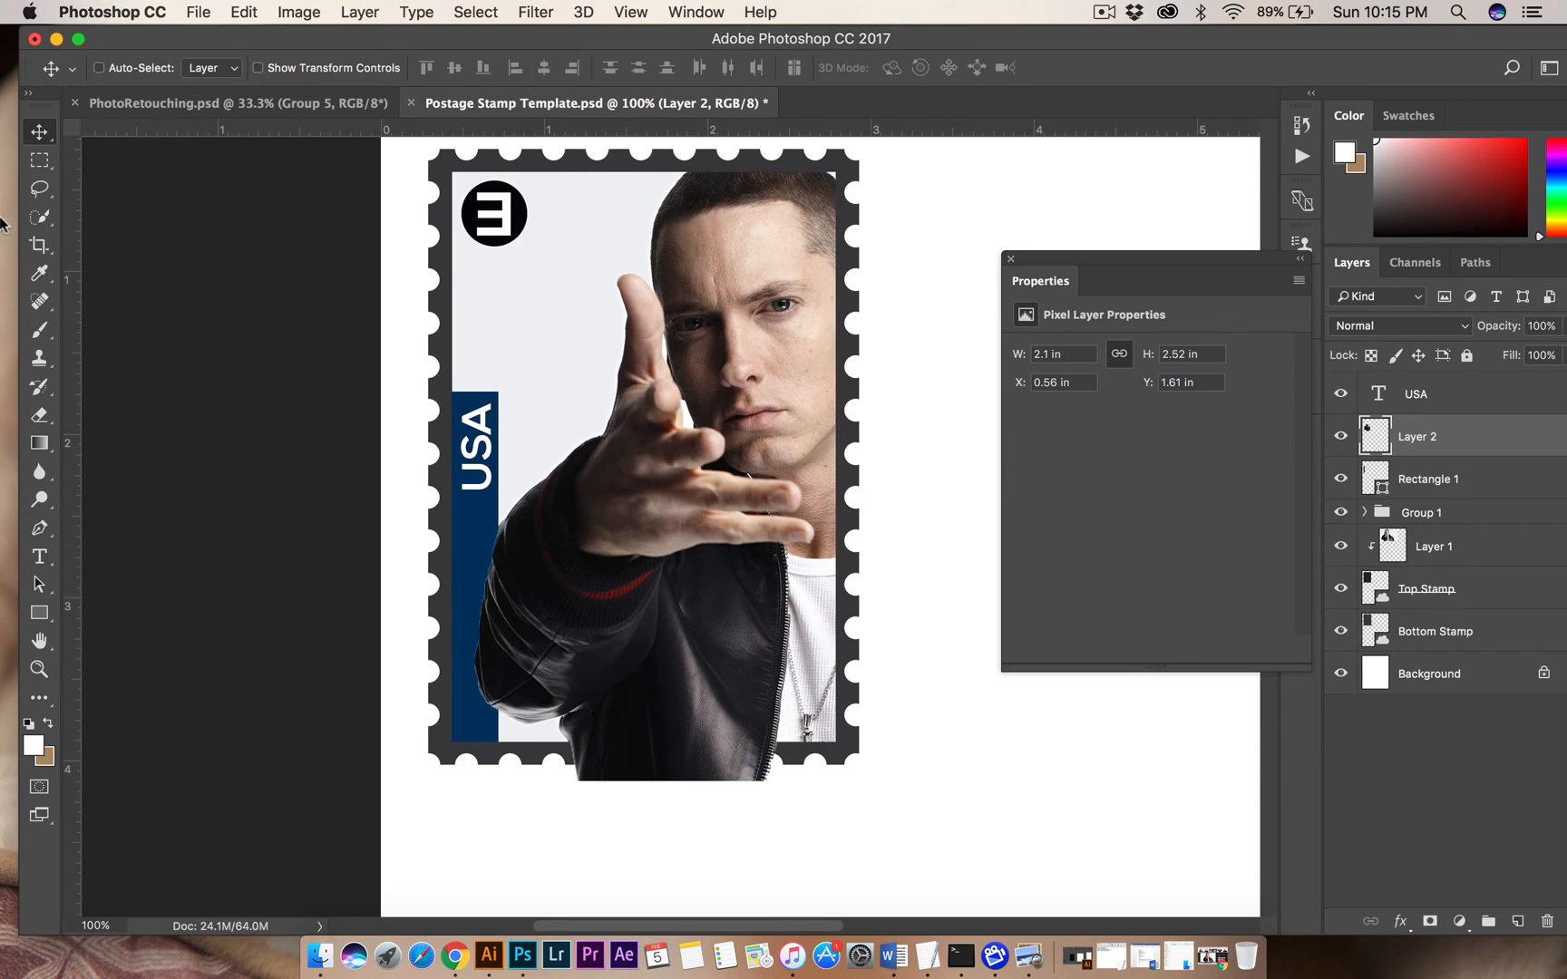
Delete the part of the cut-out that overhangs the photo's bottom edge using a rectangular marquee selection, and deselect.
{"action": "left_click", "coordinate": [39, 160]}
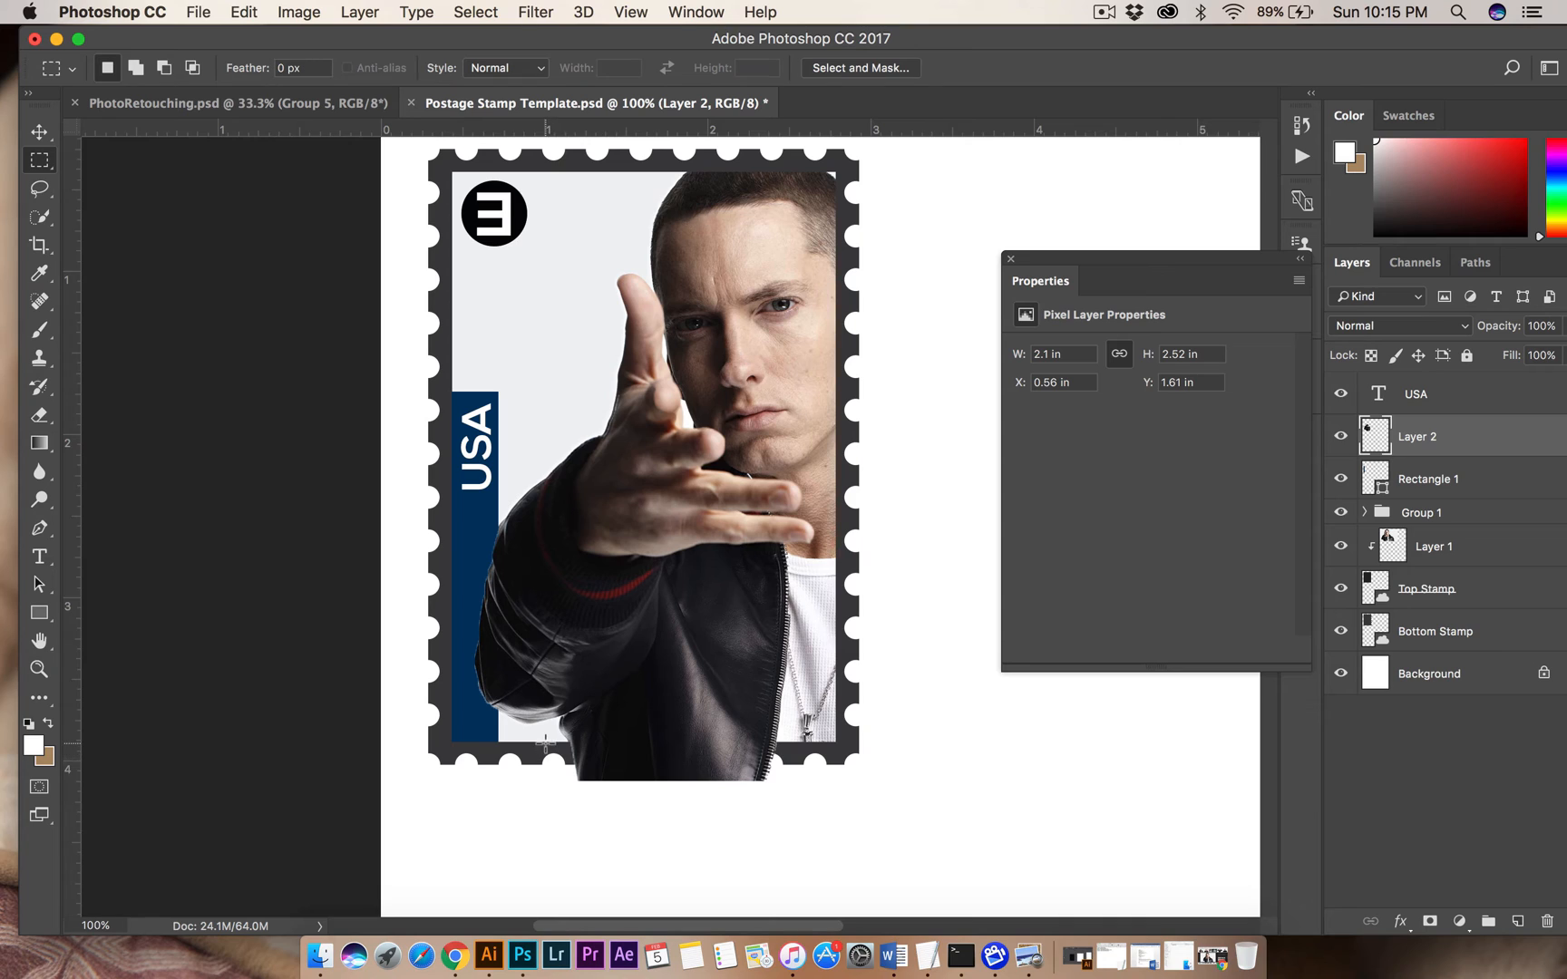
{"action": "right_click", "coordinate": [64, 167]}
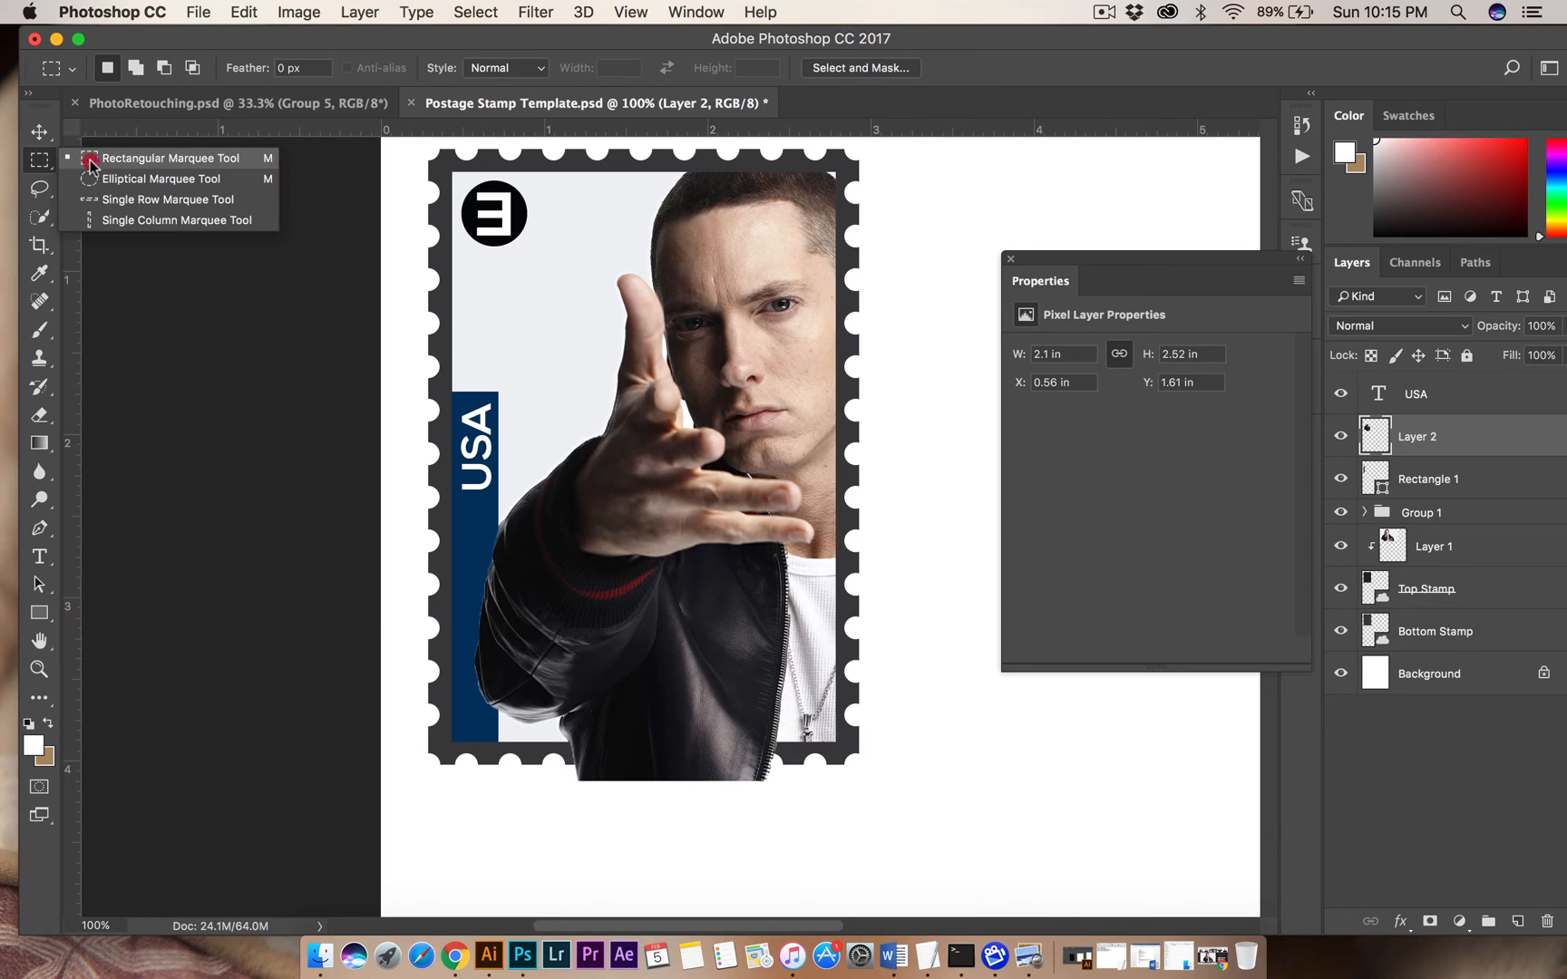
{"action": "left_click", "coordinate": [122, 158]}
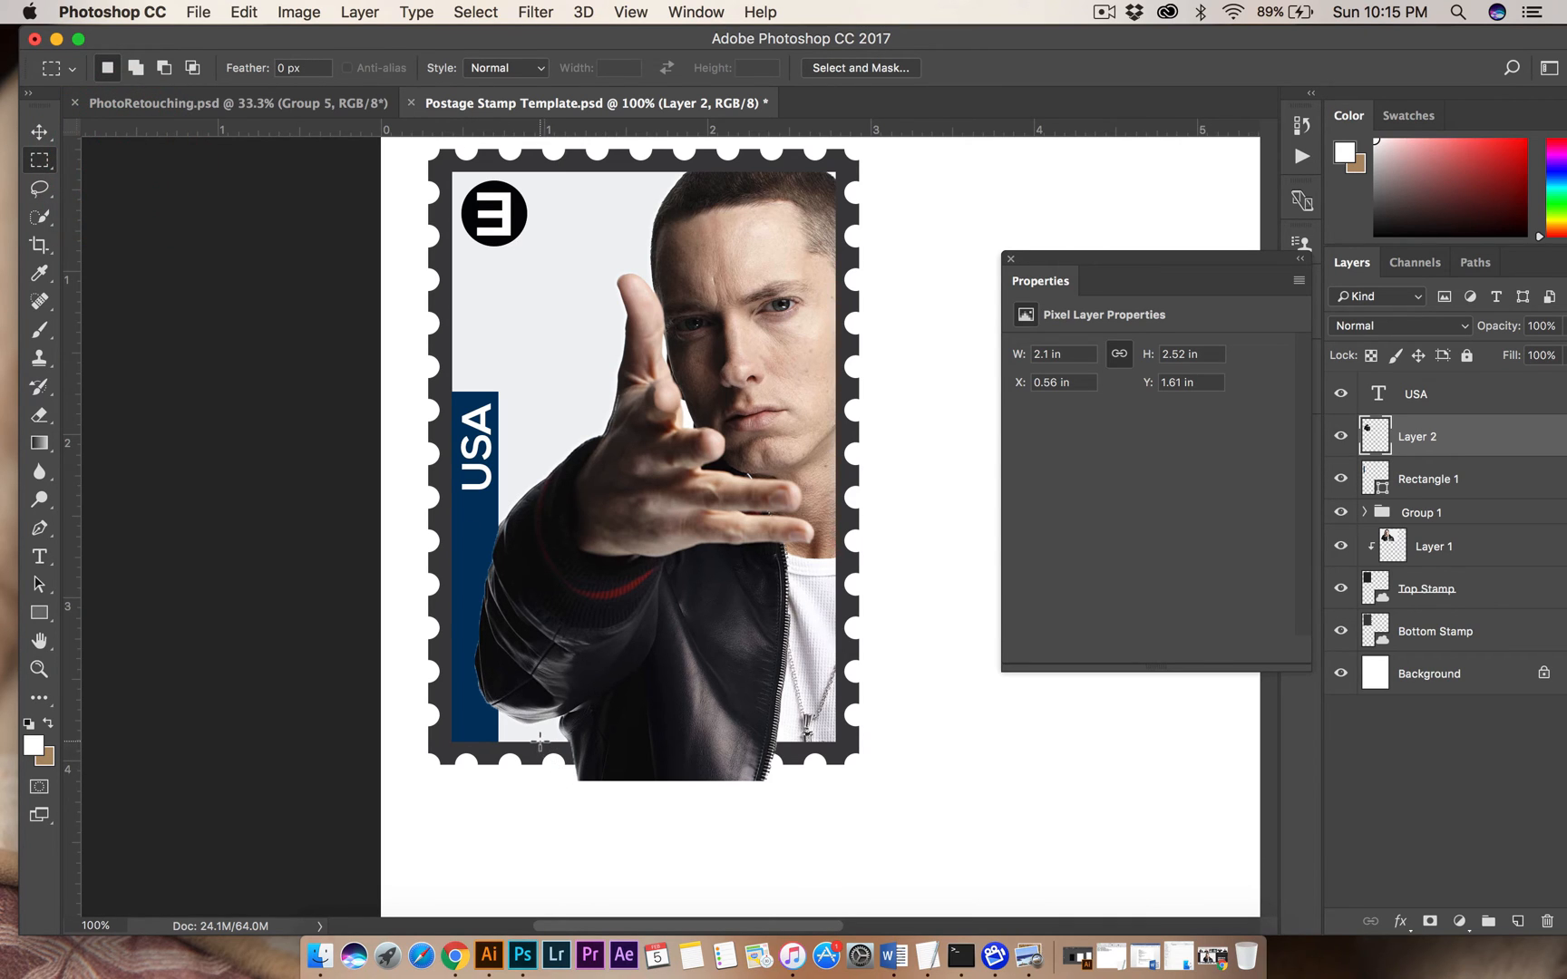
{"action": "left_click_drag", "start_coordinate": [540, 741], "coordinate": [807, 803]}
{"action": "key", "text": "Delete"}
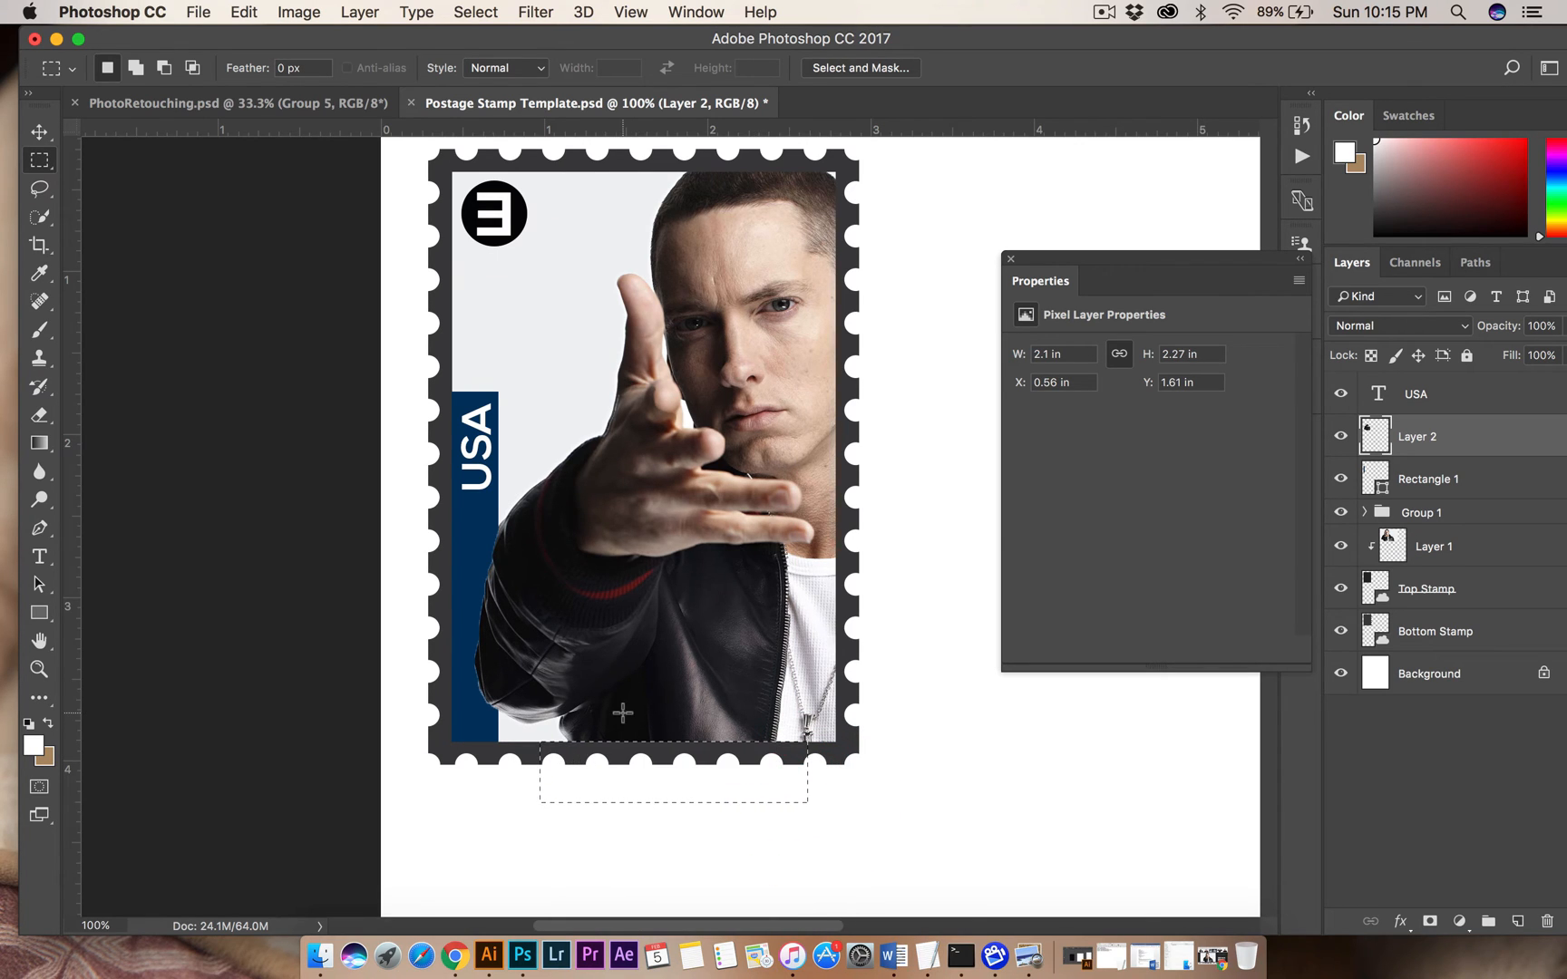
{"action": "key", "text": "super+d"}
Duplicate the blue bar and shrink the copy to a block about 86 by 103 px just above the USA bar.
{"action": "key", "text": "super+minus"}
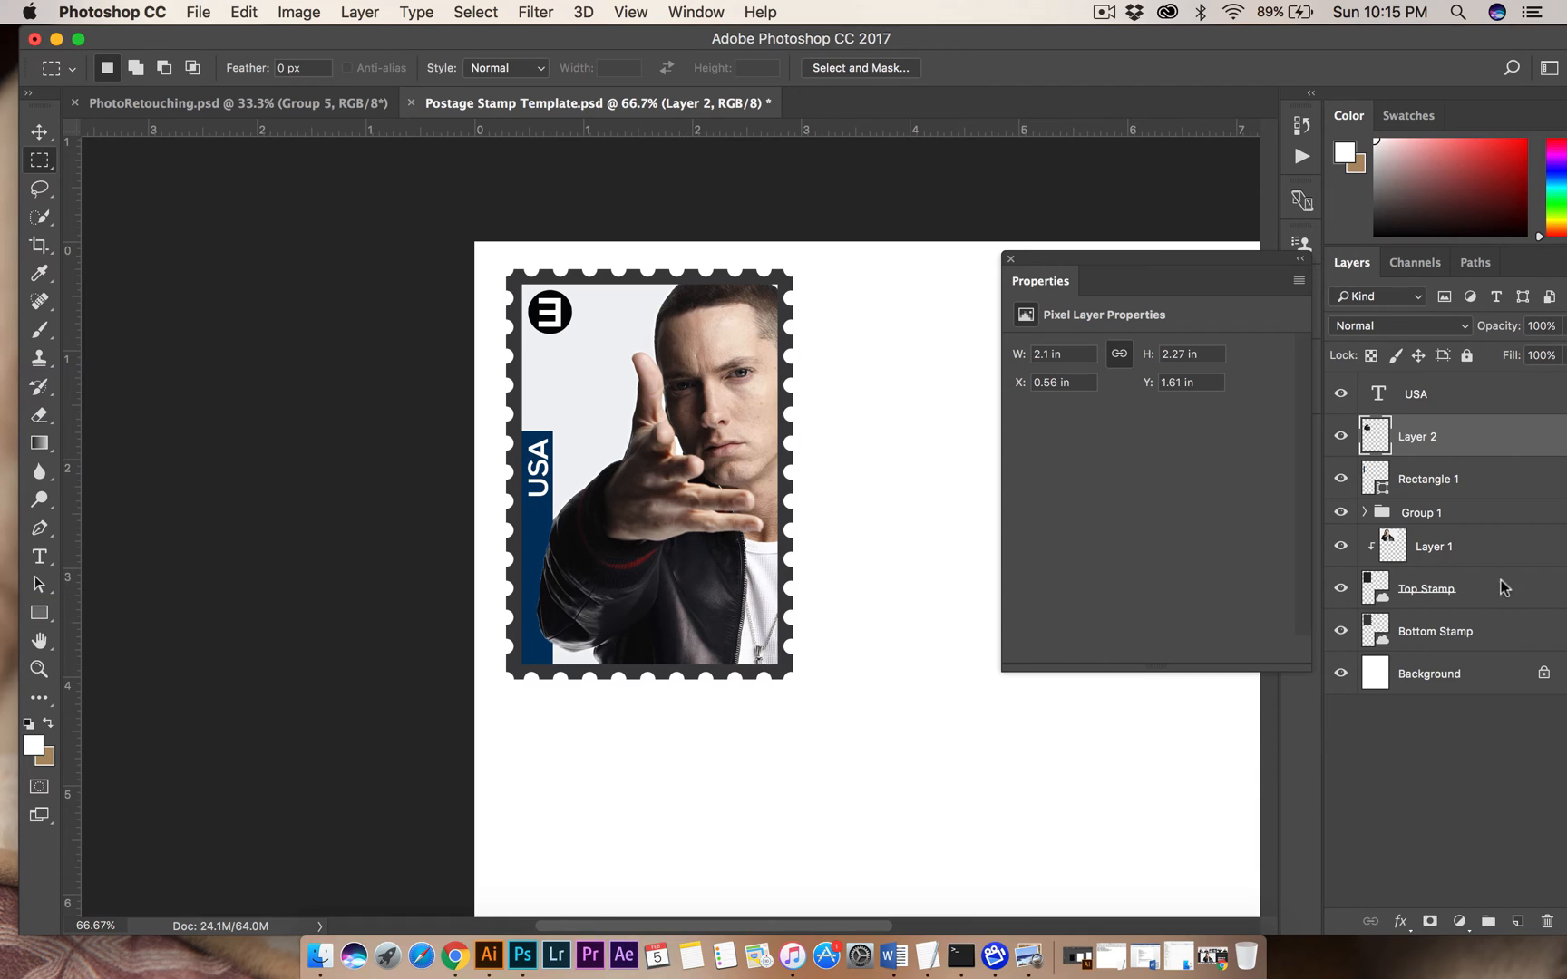
{"action": "left_click", "coordinate": [1450, 498]}
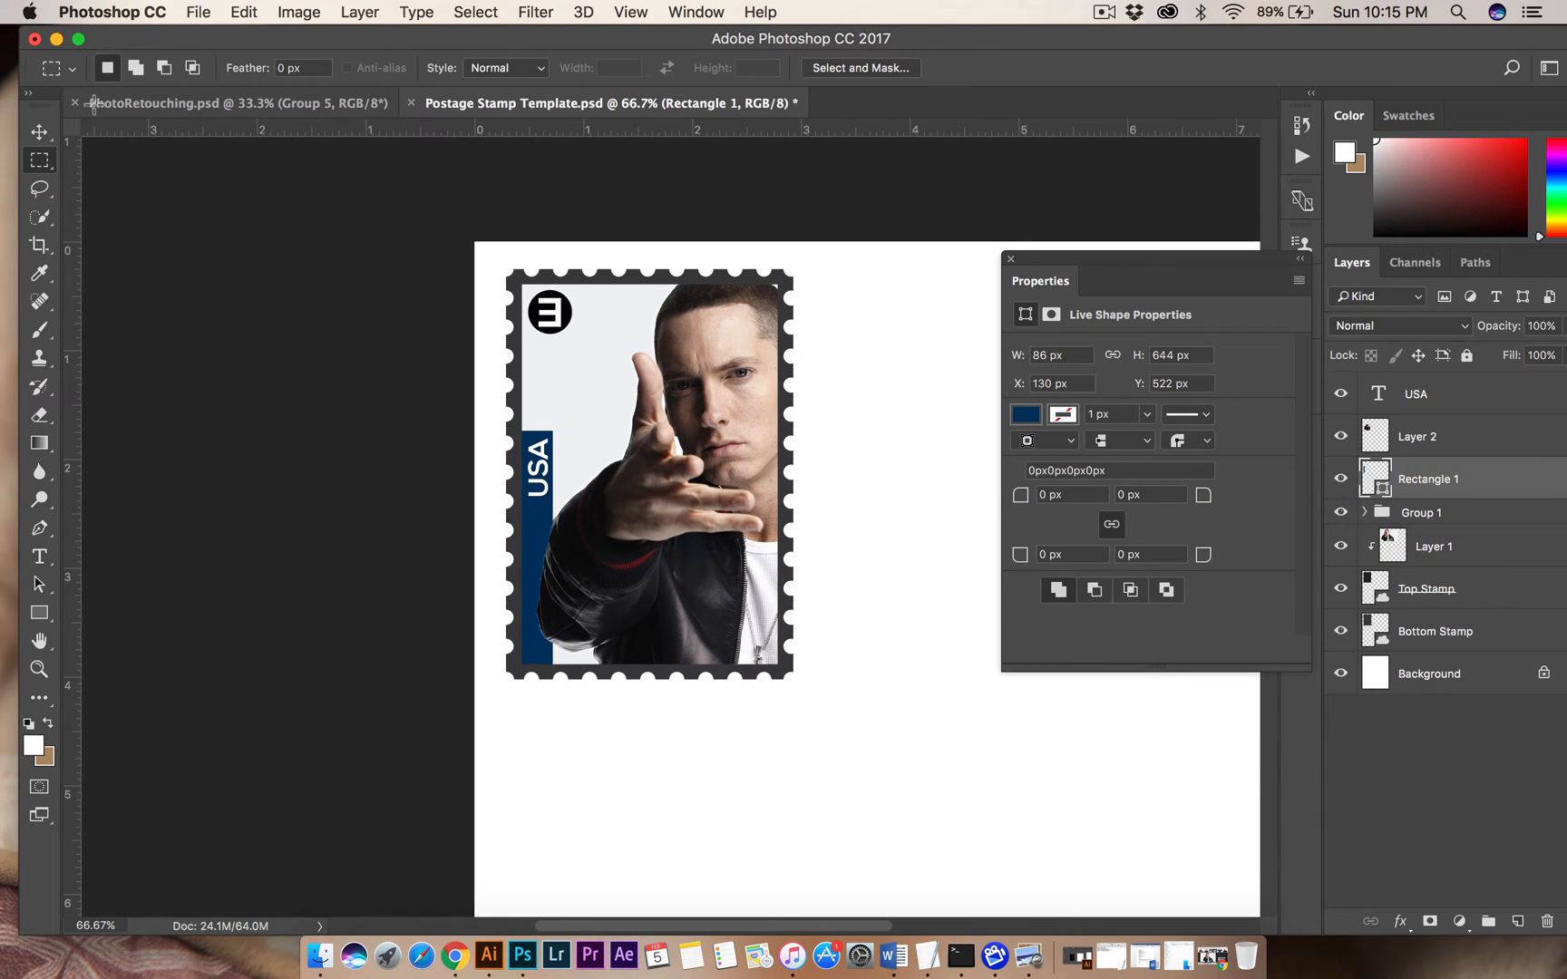
{"action": "left_click", "coordinate": [39, 132]}
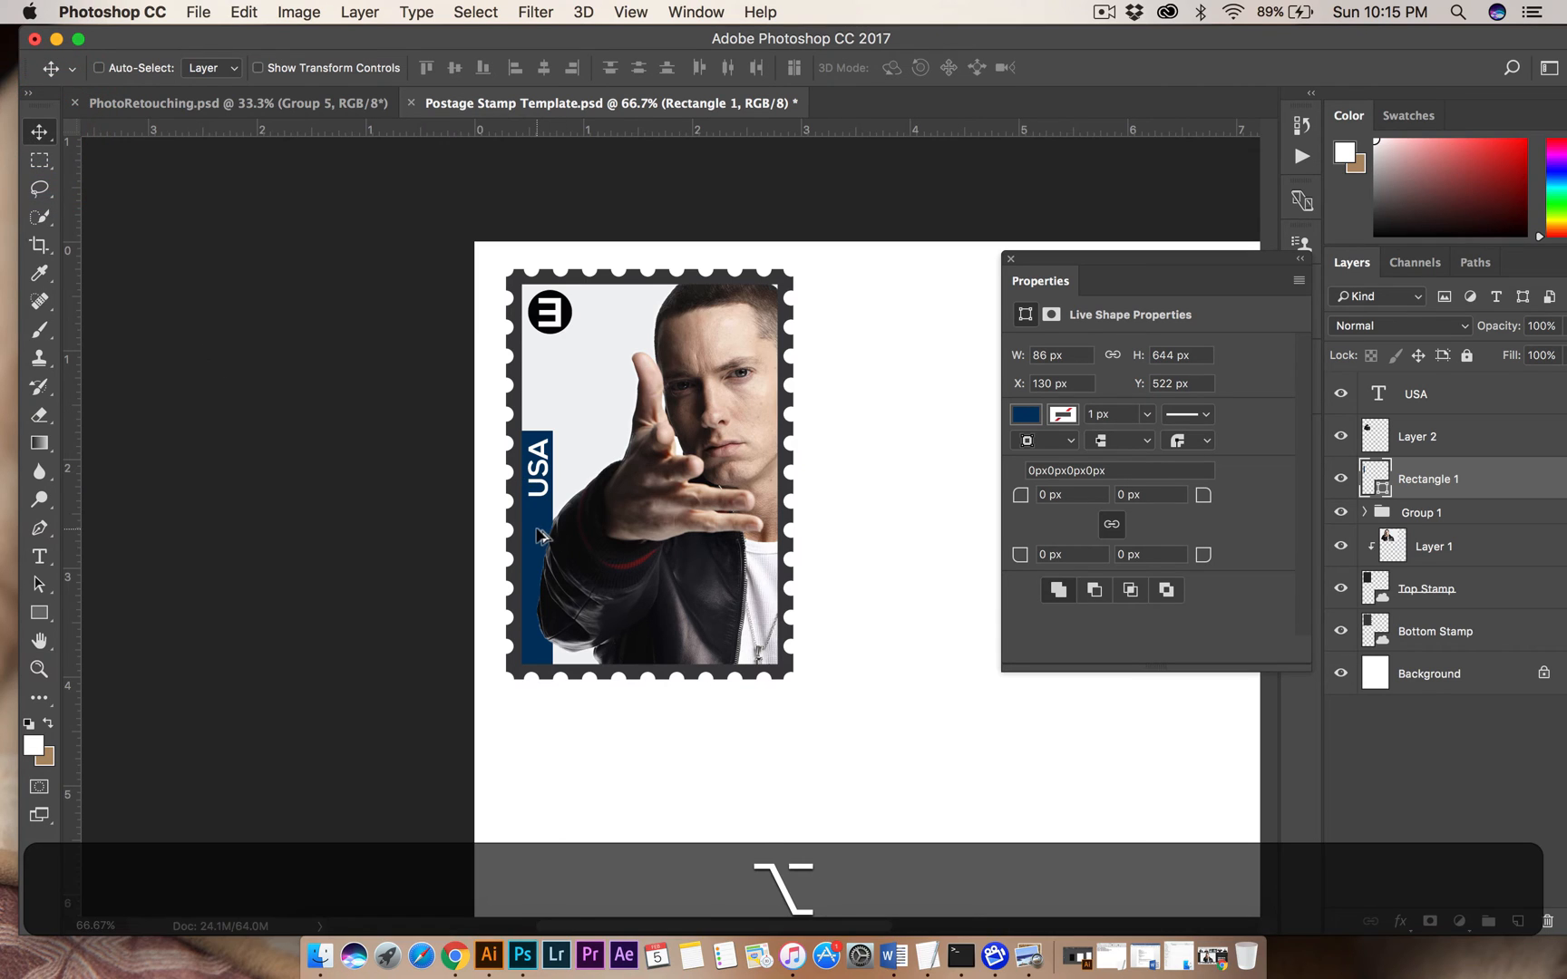
{"action": "left_click_drag", "start_coordinate": [536, 521], "coordinate": [586, 521]}
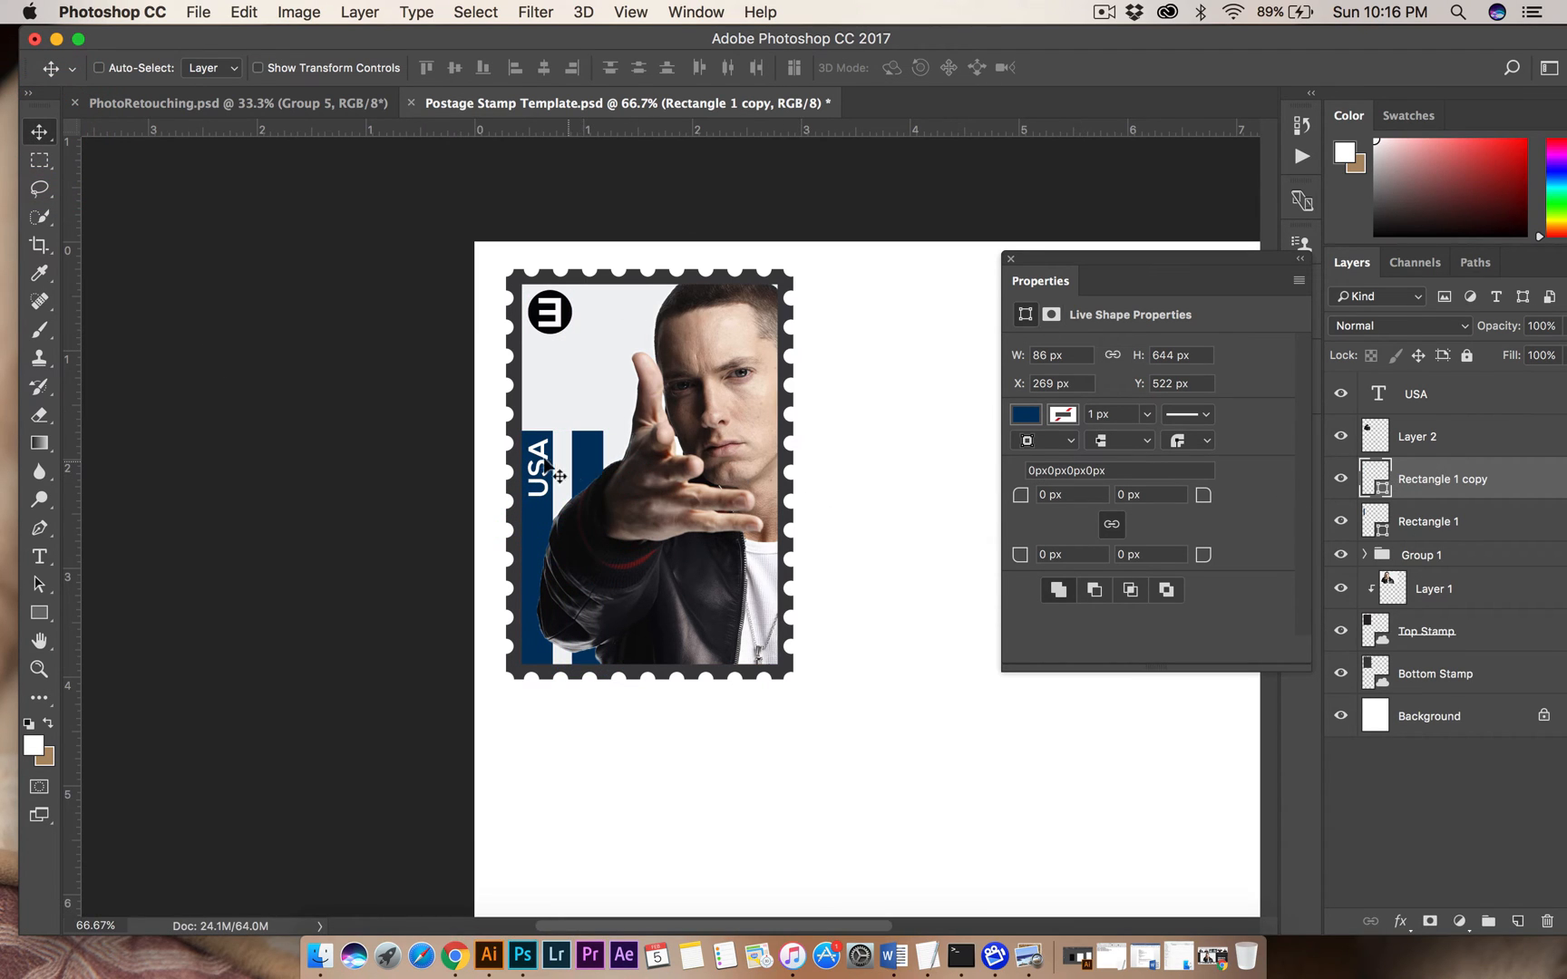
{"action": "key", "text": "super+t"}
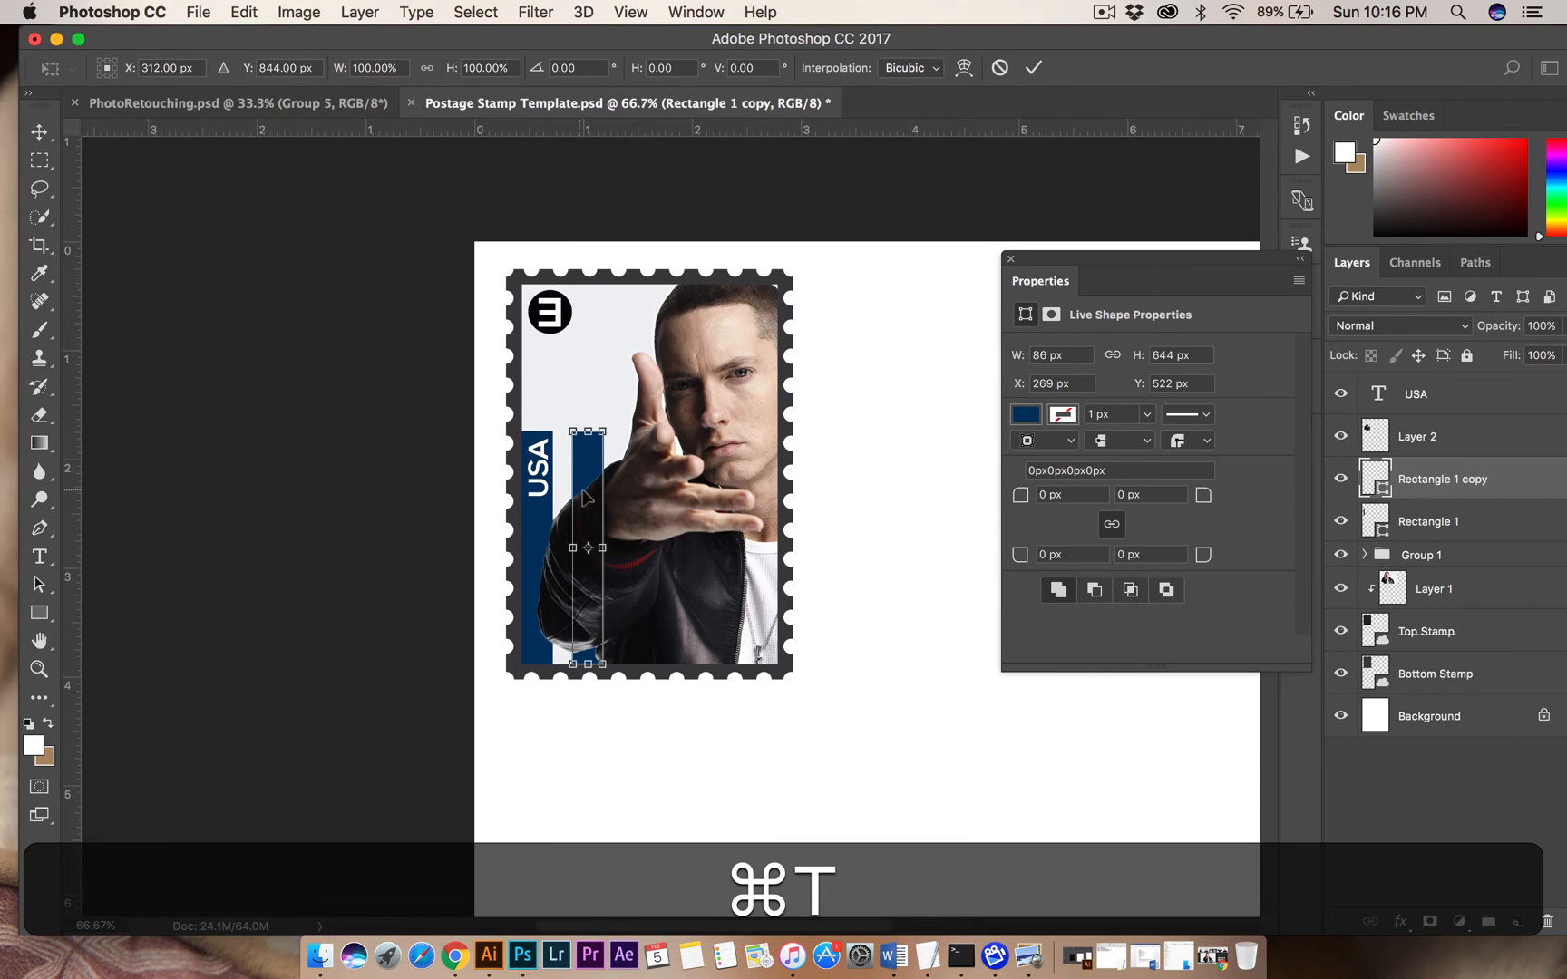
{"action": "left_click_drag", "start_coordinate": [585, 497], "coordinate": [534, 440]}
{"action": "left_click_drag", "start_coordinate": [538, 610], "coordinate": [537, 414]}
{"action": "key", "text": "Return"}
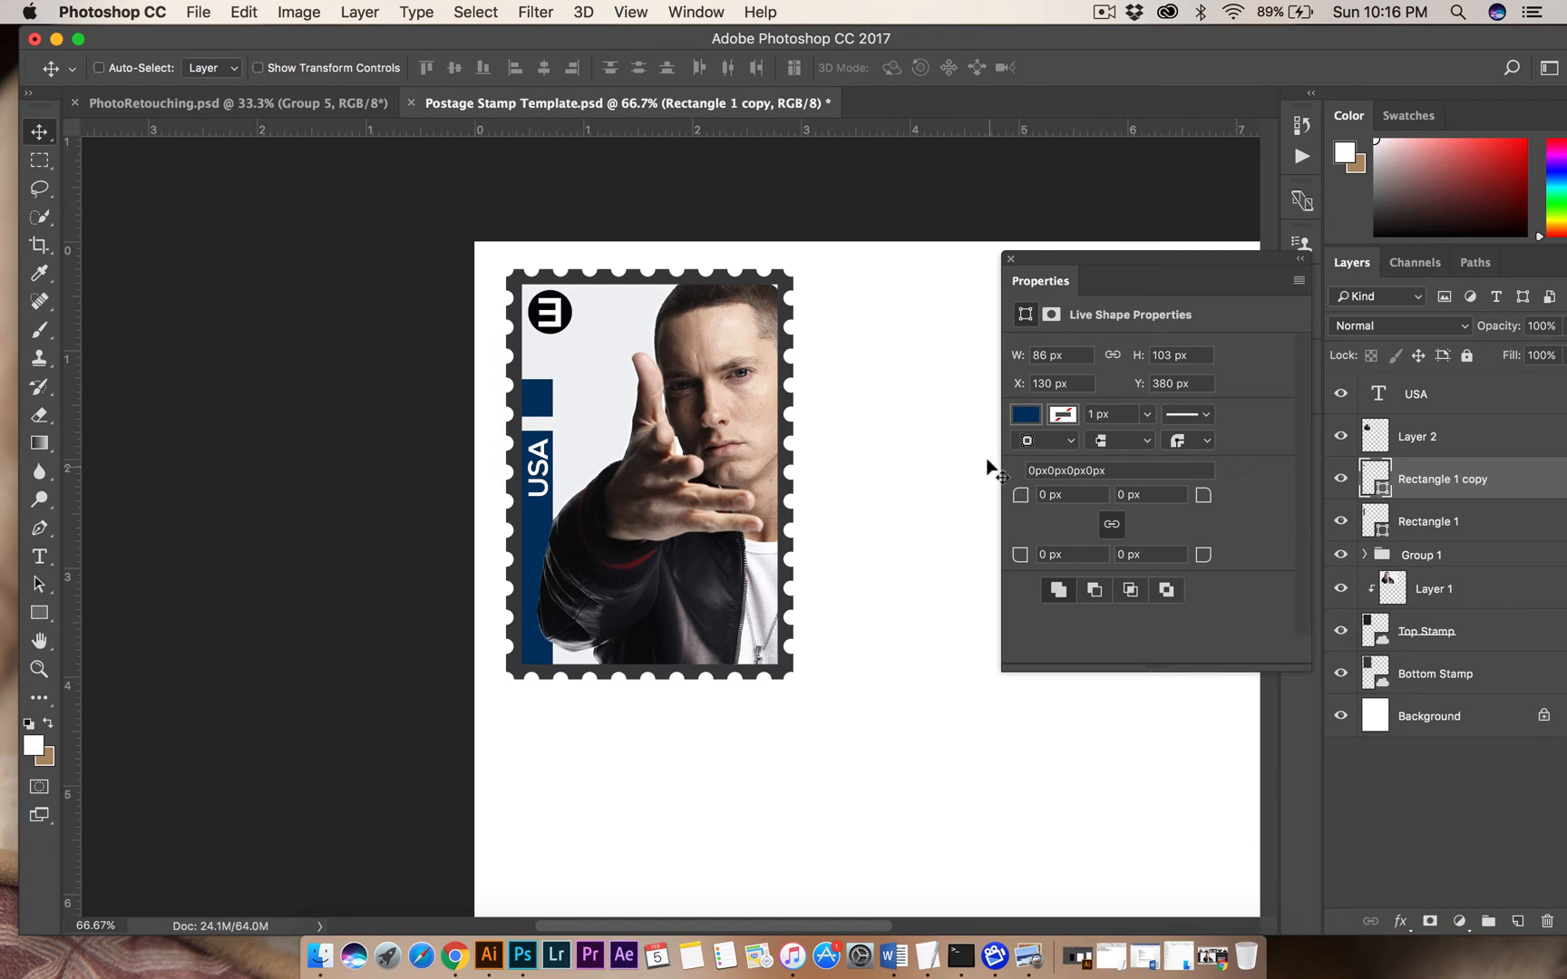
Fill the small block above the USA bar with dark red.
{"action": "left_click", "coordinate": [1026, 416]}
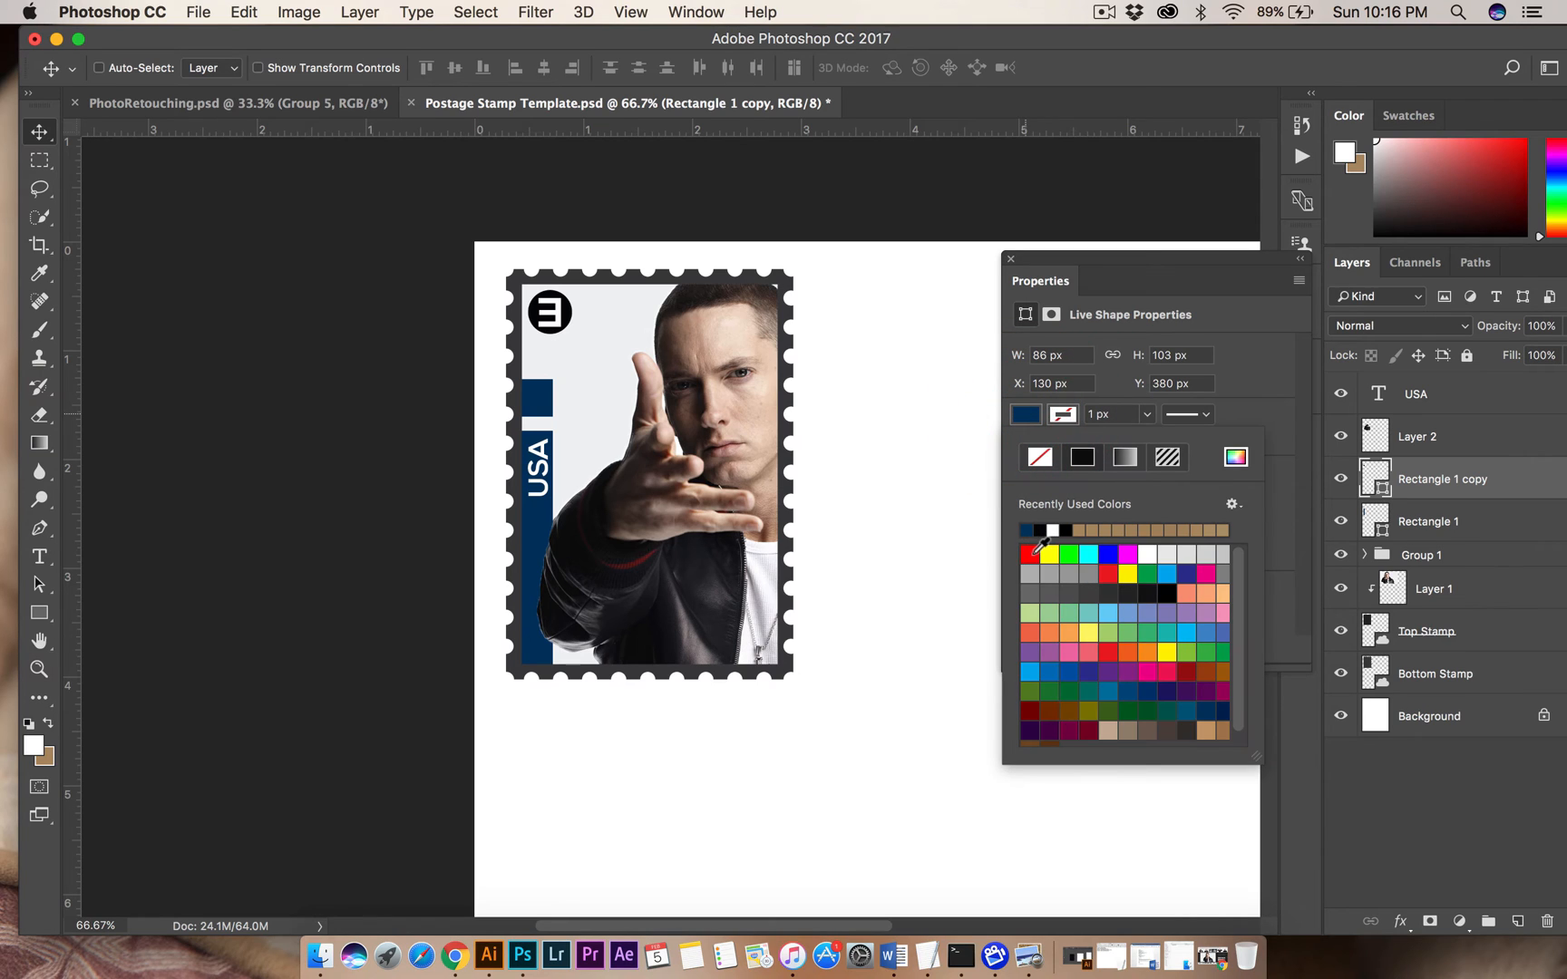
{"action": "left_click", "coordinate": [1183, 677]}
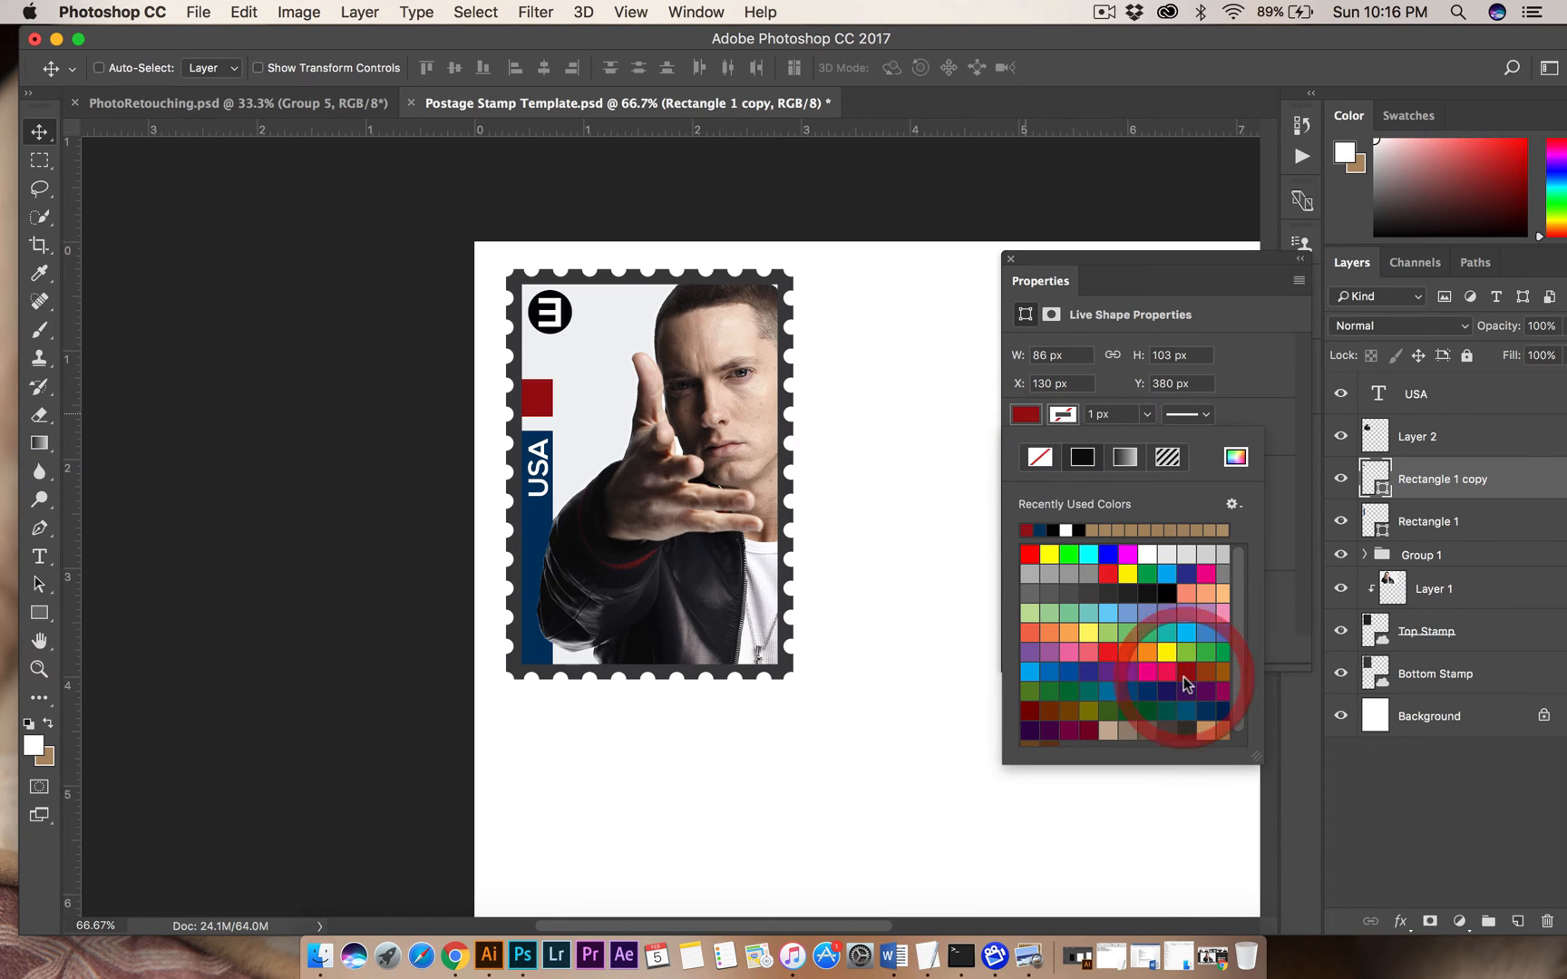
{"action": "left_click", "coordinate": [39, 132]}
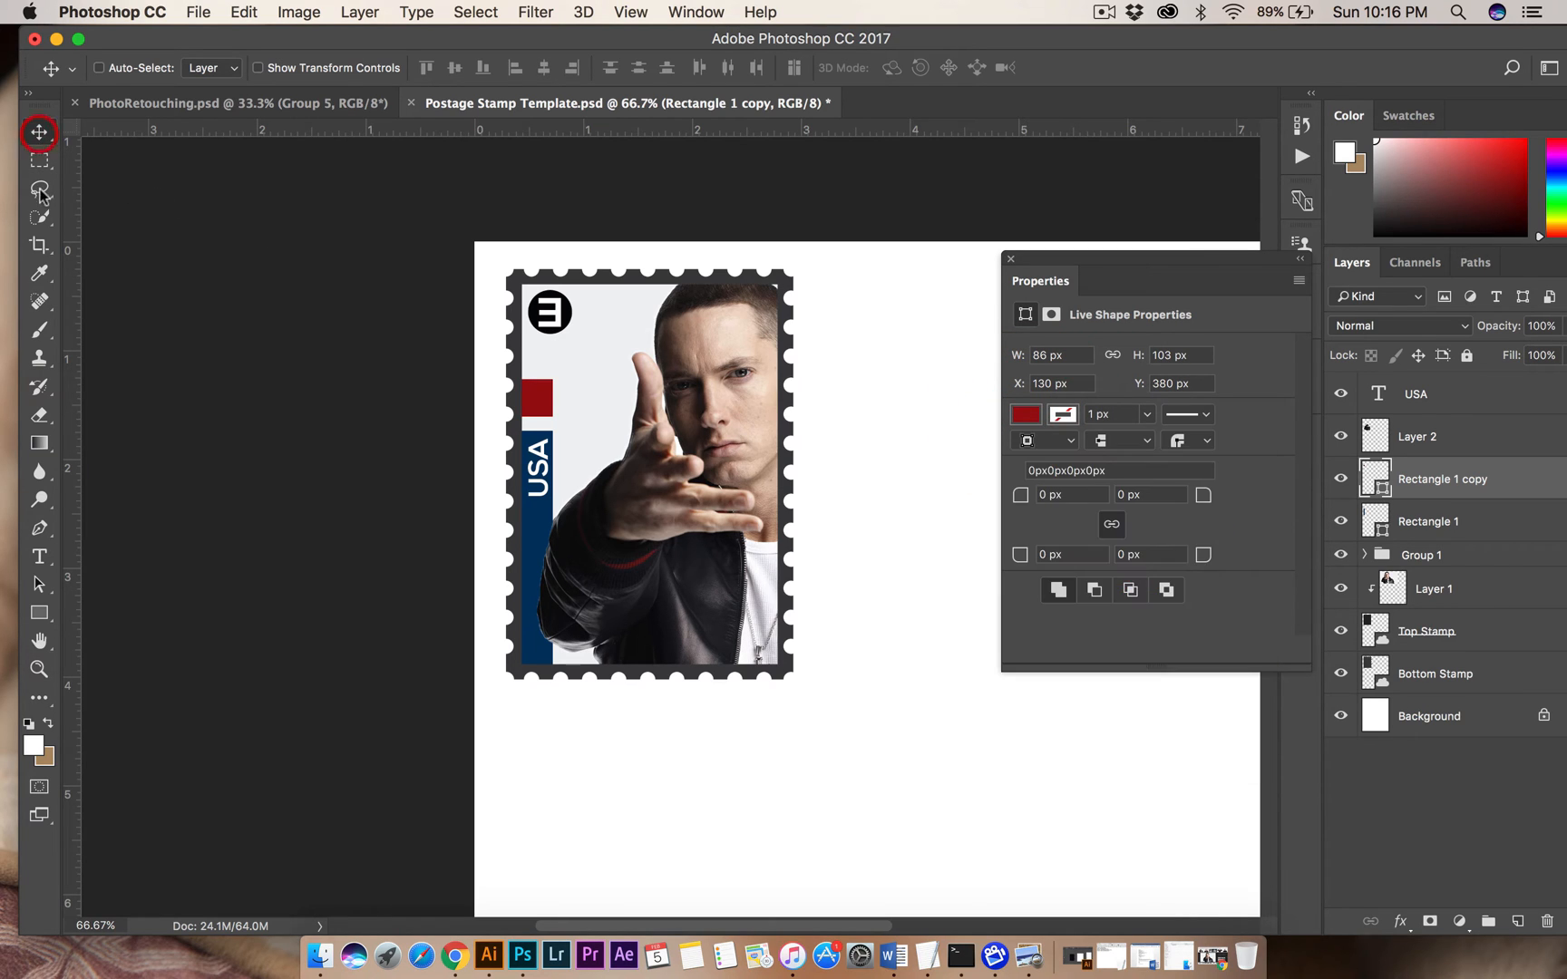
Add the white text 44 and scale it down to about 17 pt on the red block.
{"action": "left_click", "coordinate": [39, 556]}
{"action": "left_click", "coordinate": [597, 416]}
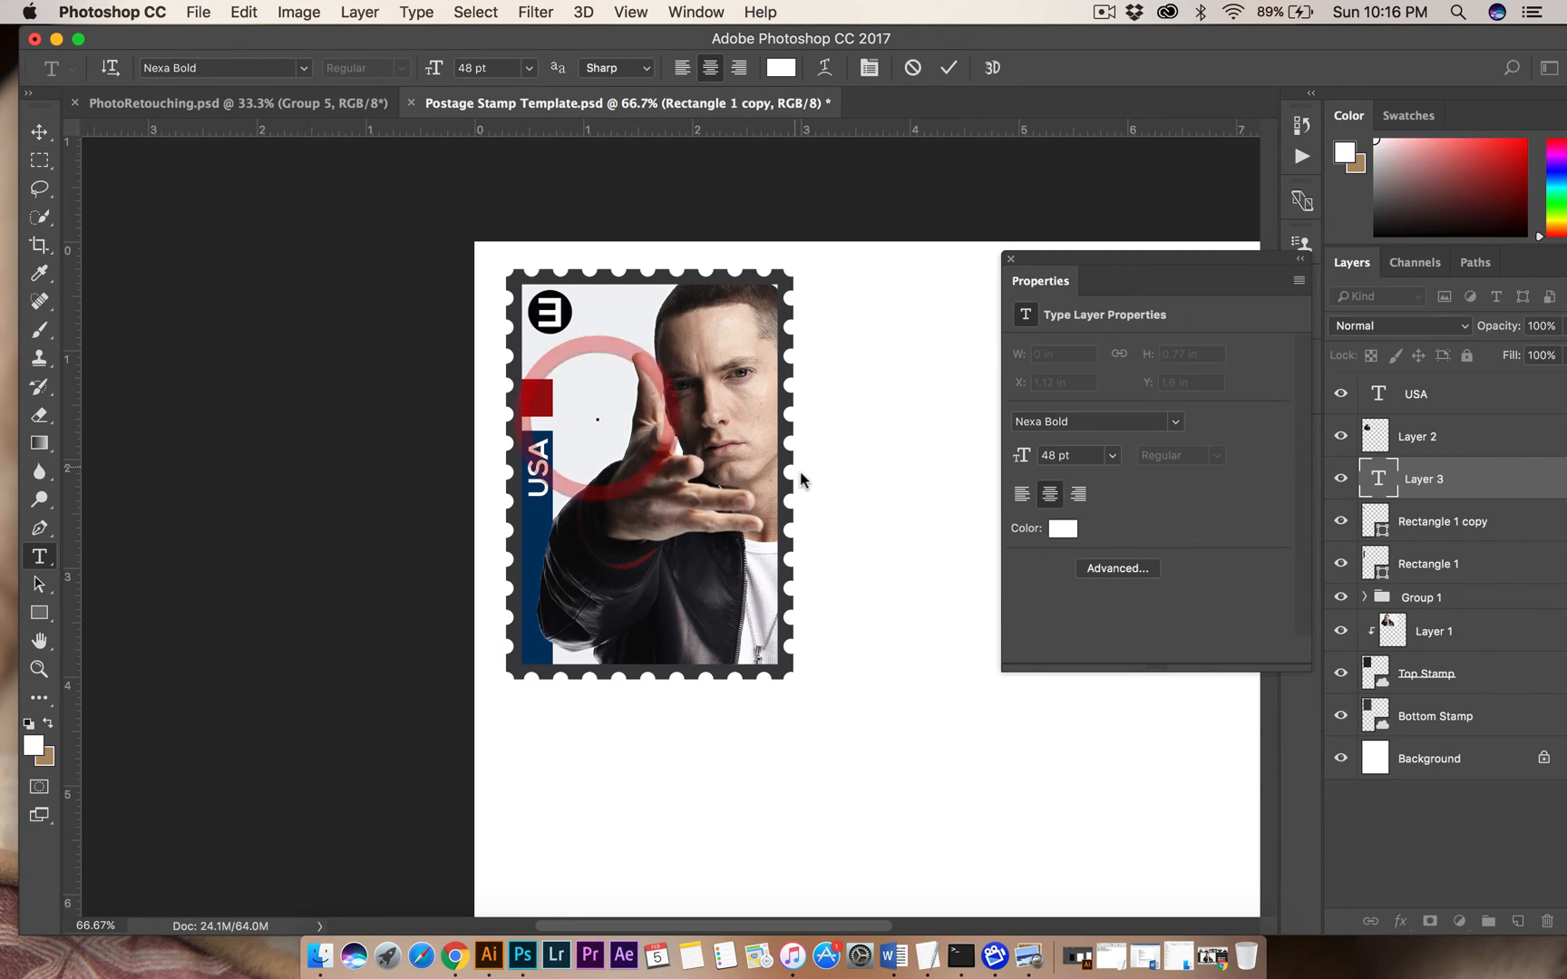
{"action": "type", "text": "44"}
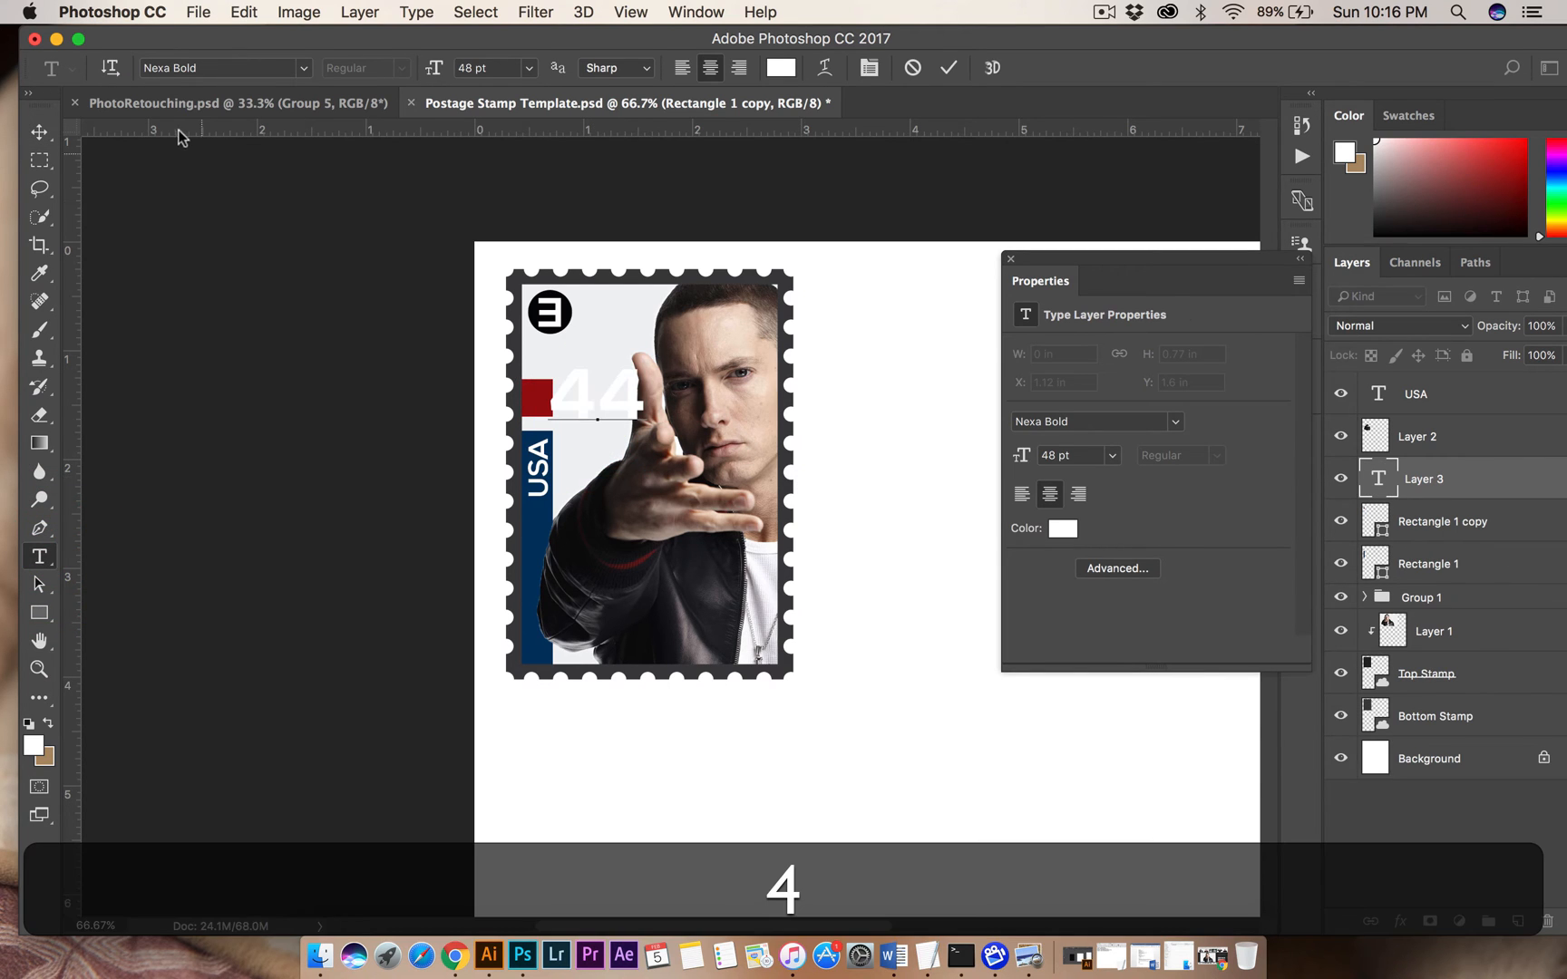
{"action": "left_click", "coordinate": [39, 131]}
{"action": "key", "text": "super+t"}
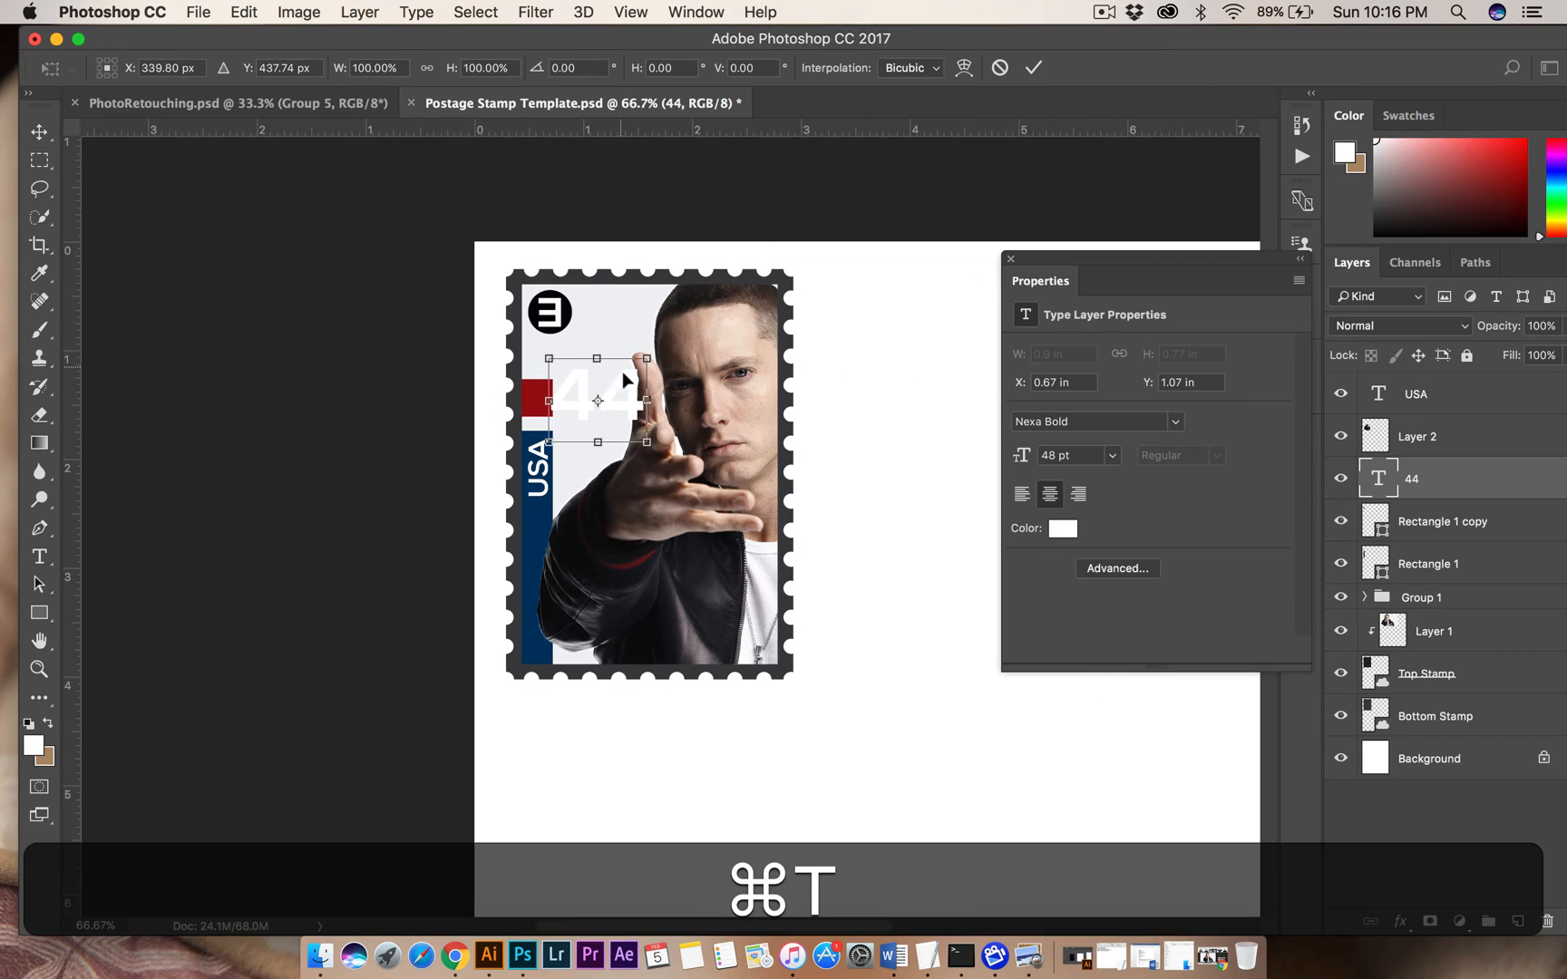
{"action": "left_click_drag", "start_coordinate": [646, 442], "coordinate": [541, 415]}
{"action": "key", "text": "Return"}
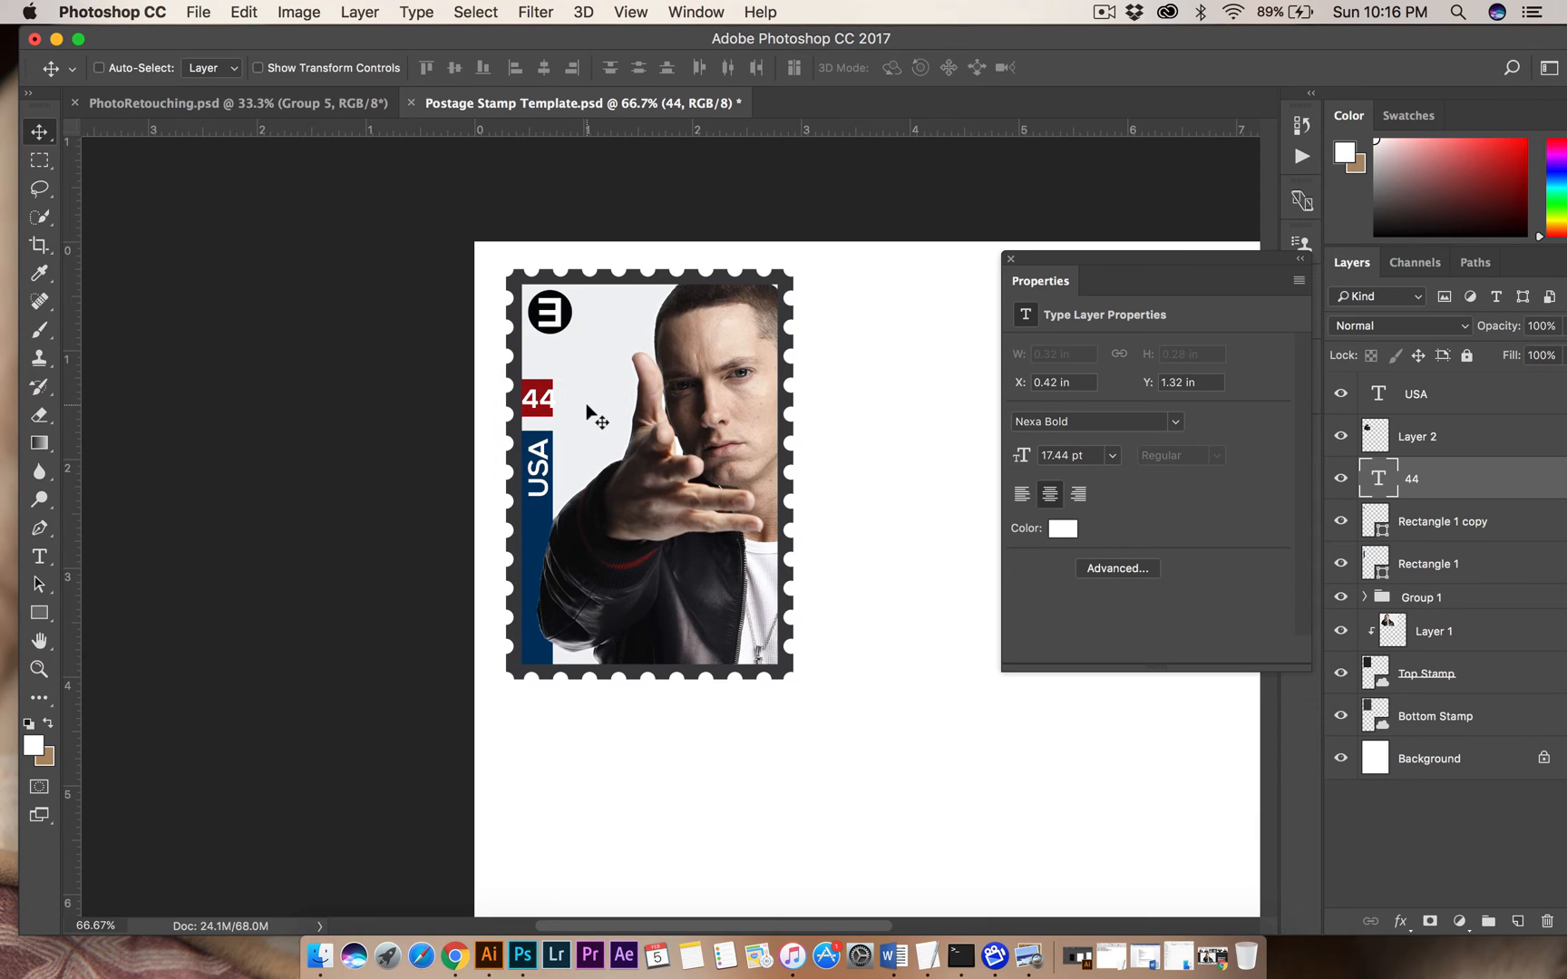
Shrink the 44 text to about 13 pt so it fits centred inside the red block.
{"action": "key", "text": "super+equal"}
{"action": "key", "text": "super+equal"}
{"action": "key", "text": "super+t"}
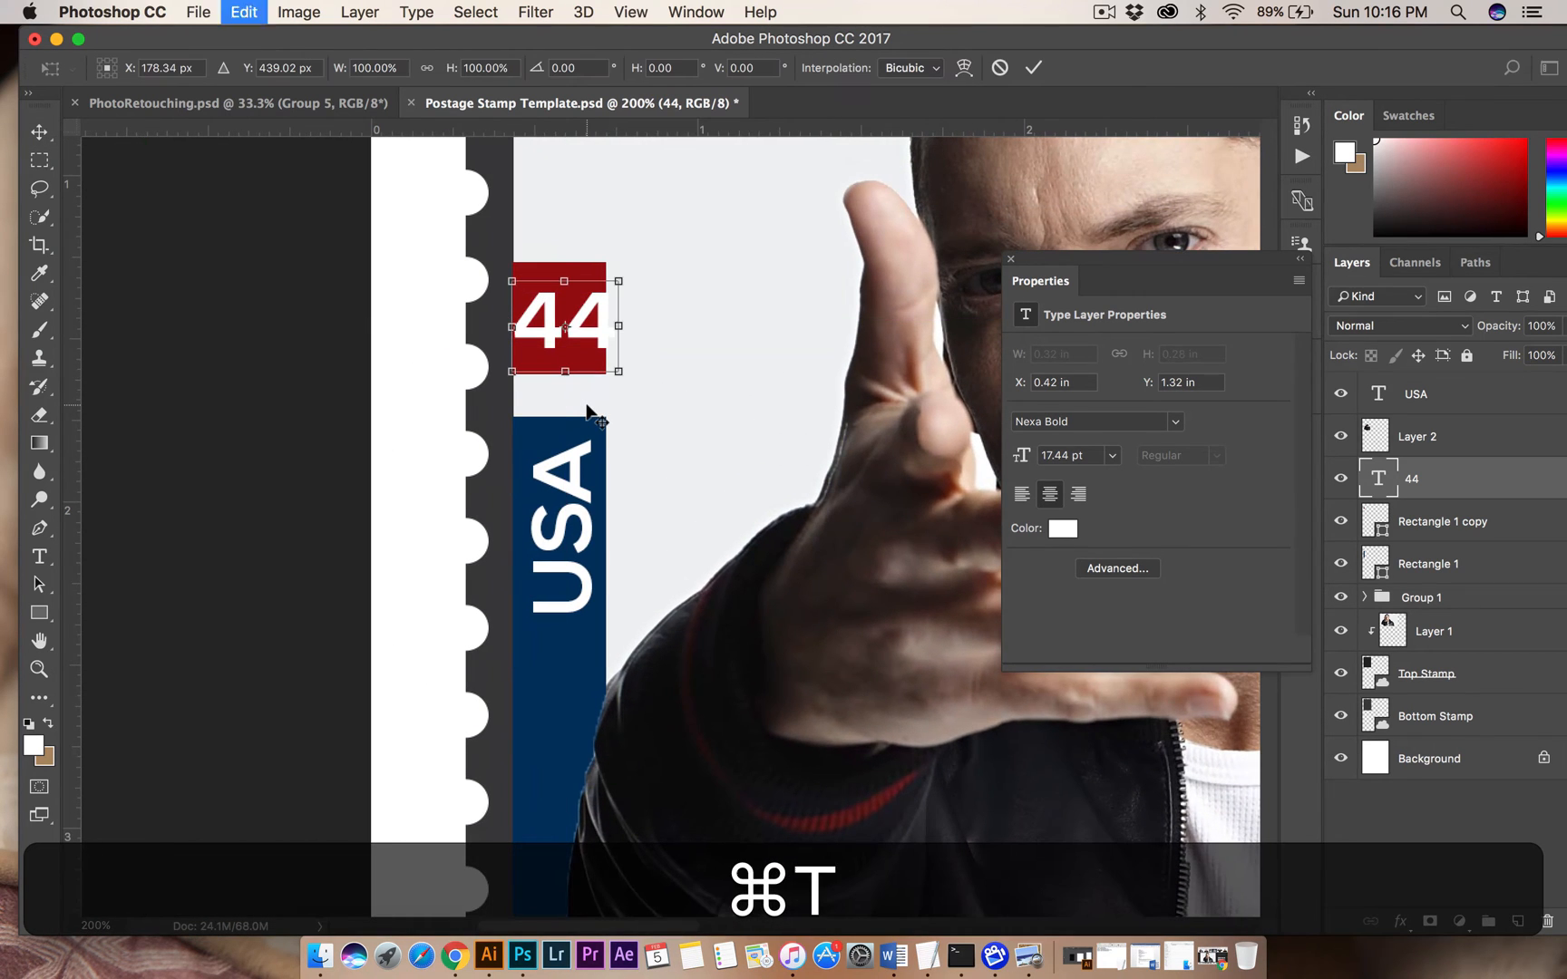
{"action": "key", "text": "shift+super+t"}
{"action": "left_click_drag", "start_coordinate": [616, 367], "coordinate": [582, 324]}
{"action": "key", "text": "shift+Return"}
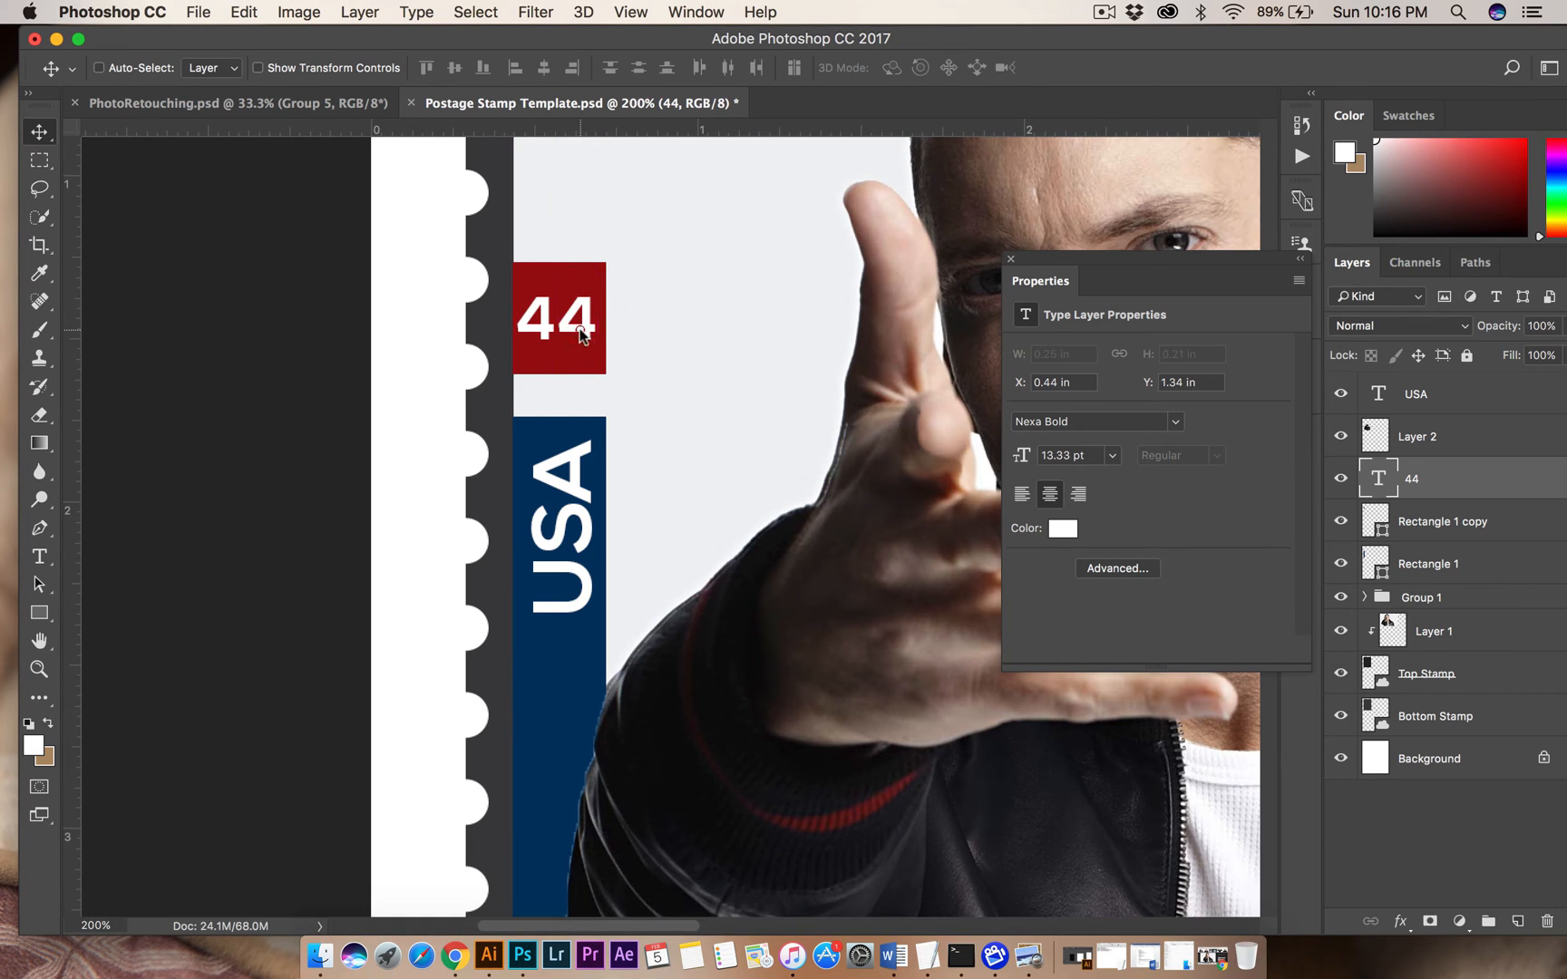
{"action": "key", "text": "Right"}
{"action": "key", "text": "Left"}
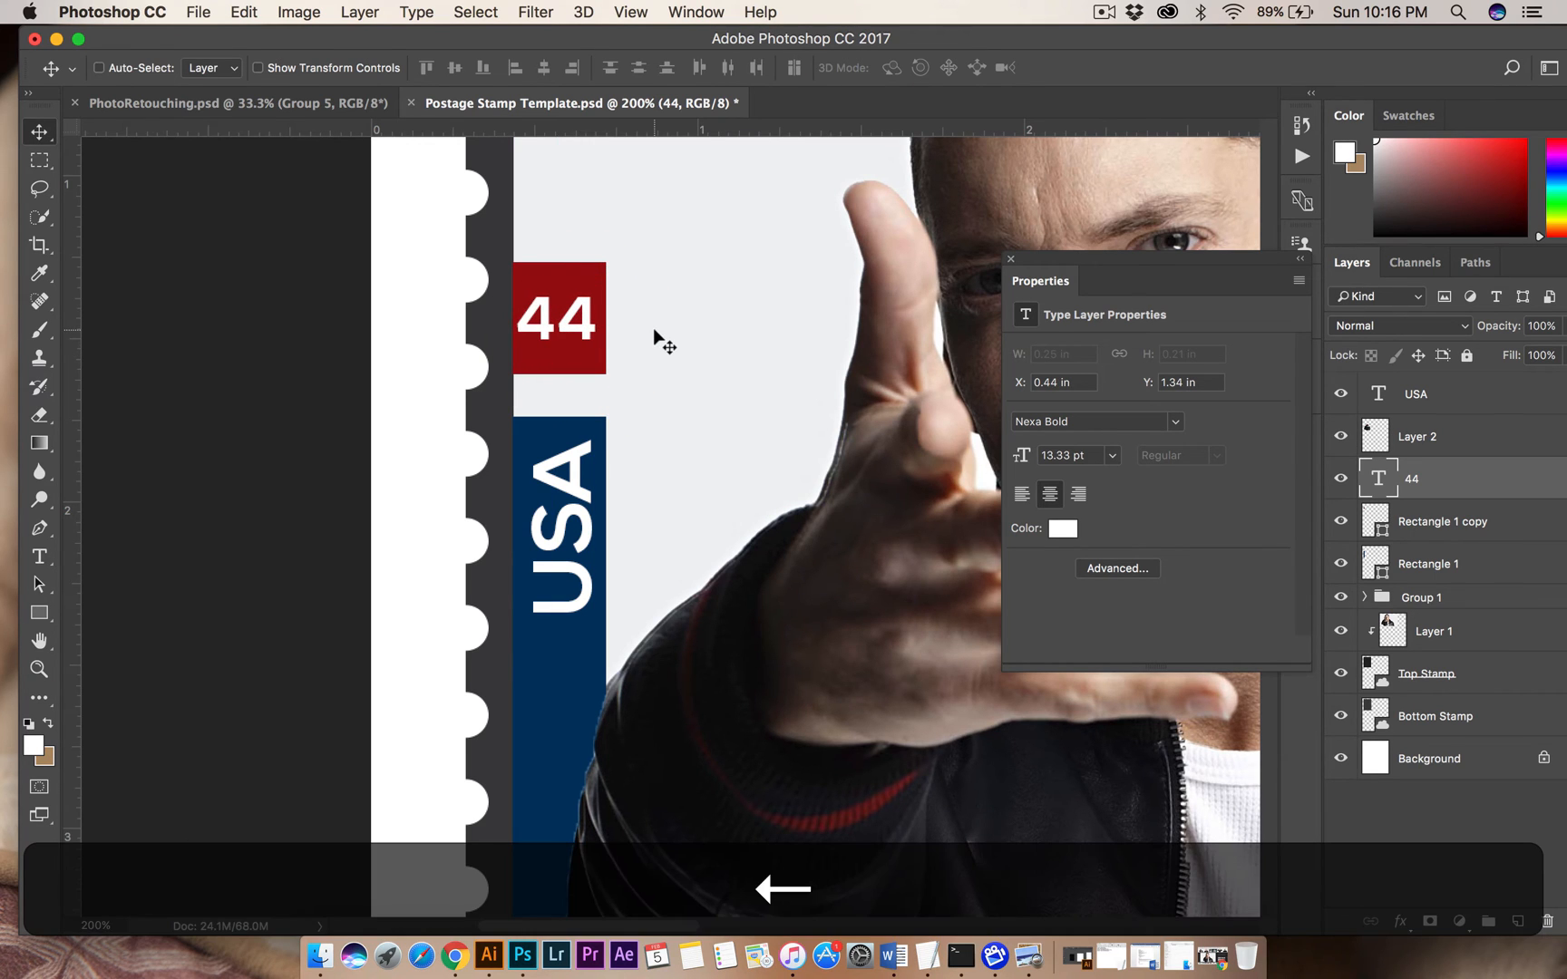
Switch to the Postage Stamps.pdf assignment sheet in Preview to check the stamp requirements.
{"action": "key", "text": "super+minus"}
{"action": "key", "text": "super+minus"}
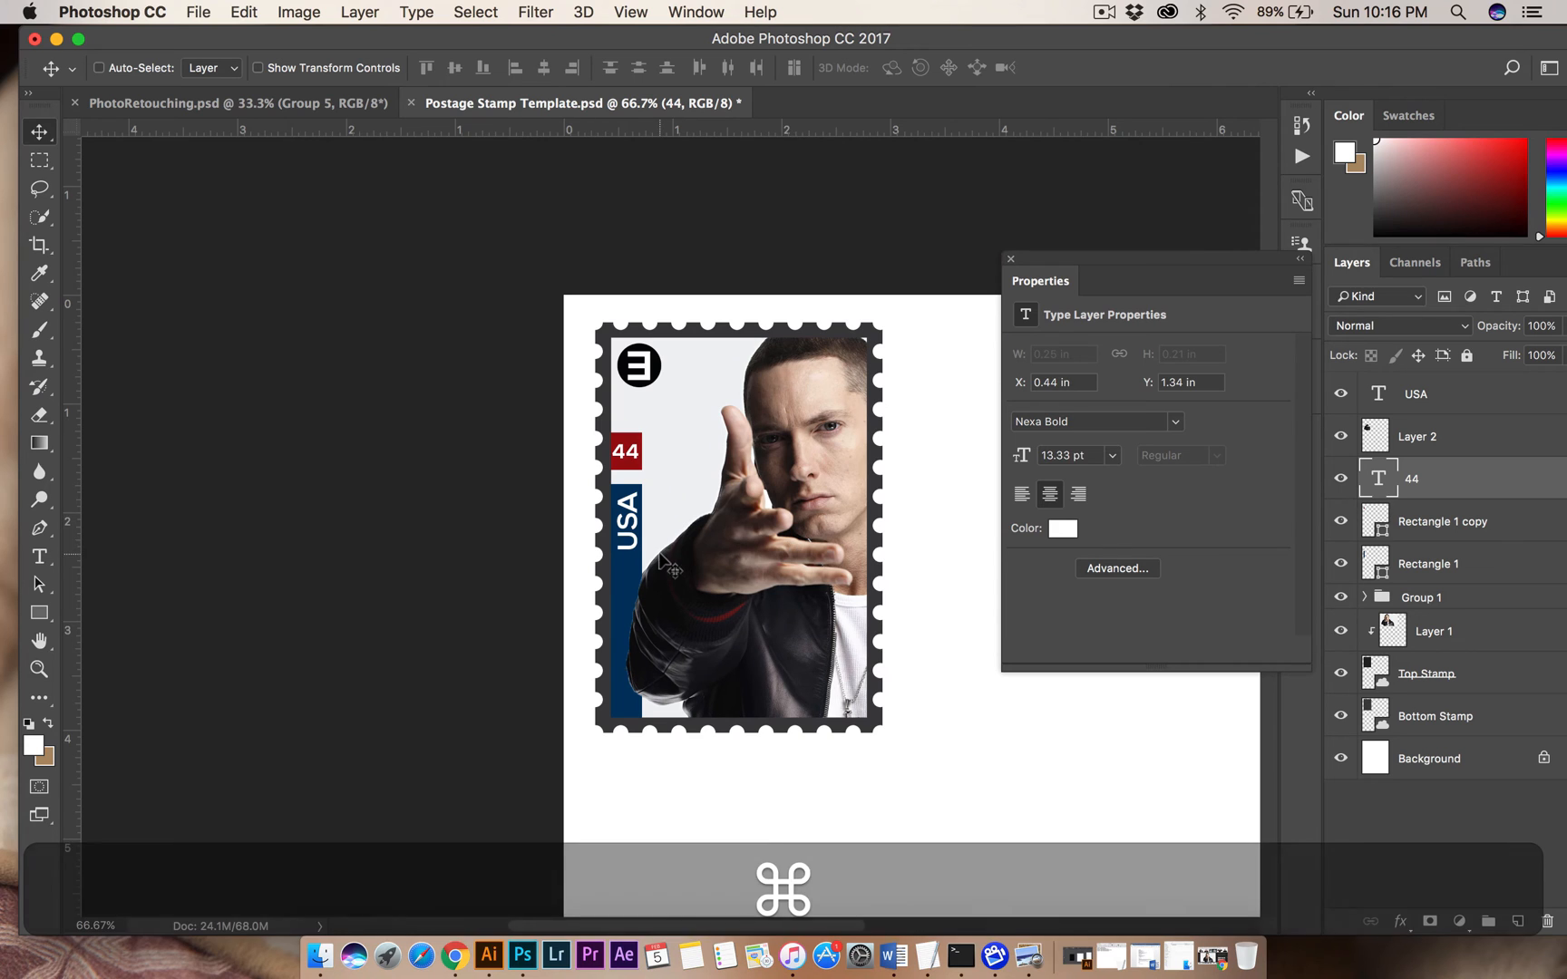
{"action": "left_click", "coordinate": [1028, 957]}
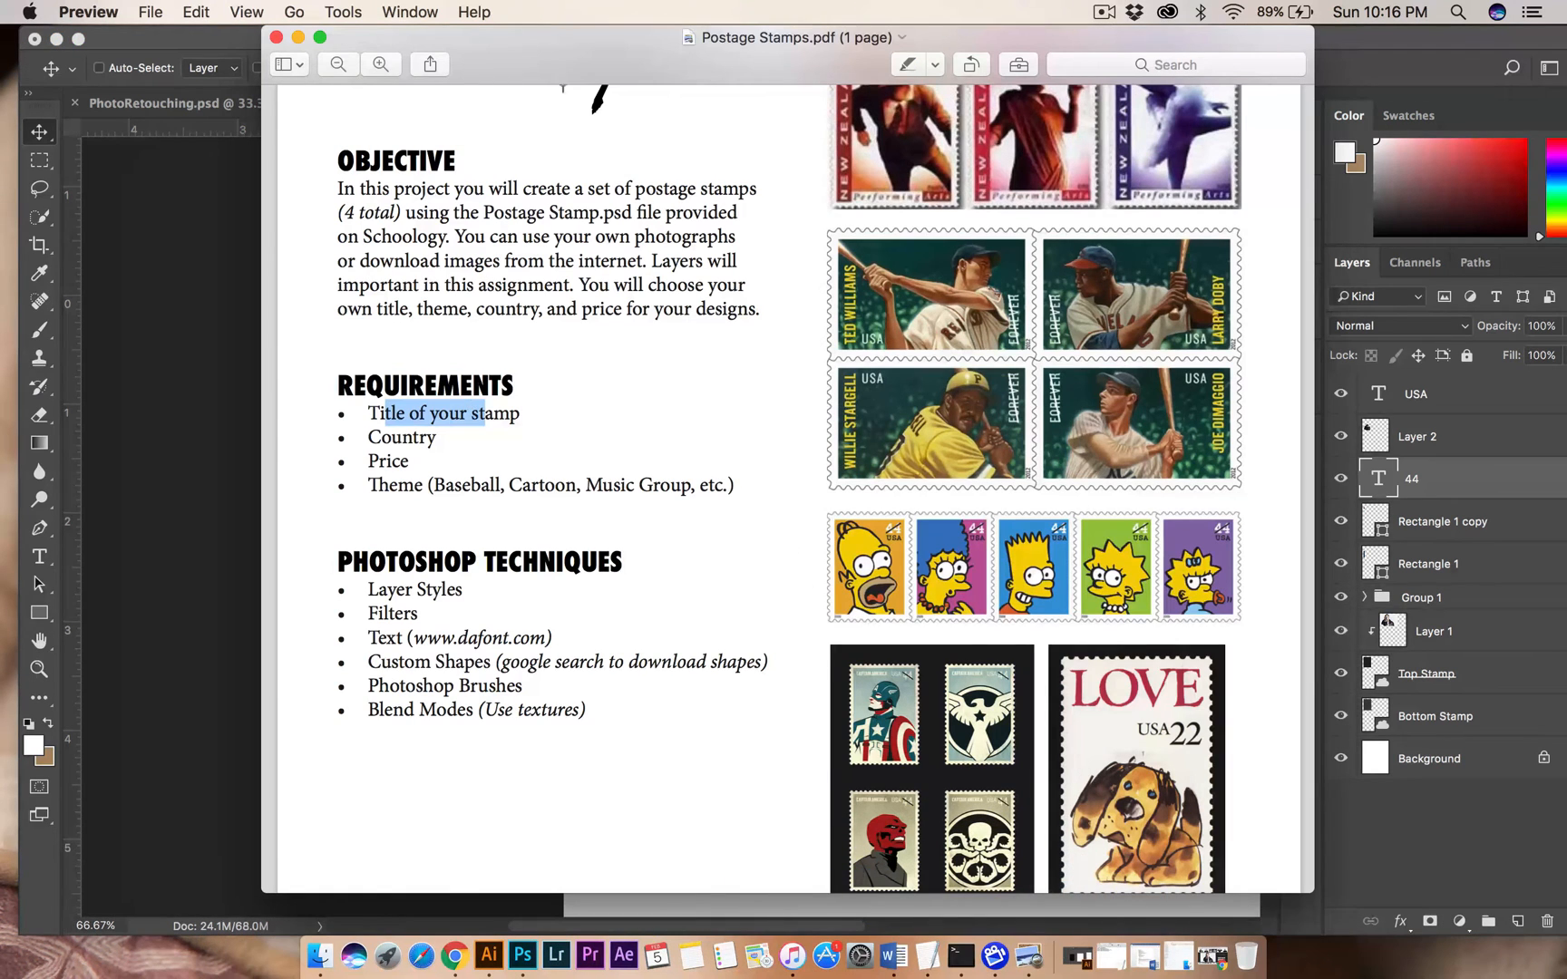
Place the assignment sheet beside the Eminem stamp and check the stamp against the title, country, price and theme requirements.
{"action": "left_click_drag", "start_coordinate": [561, 57], "coordinate": [1215, 56]}
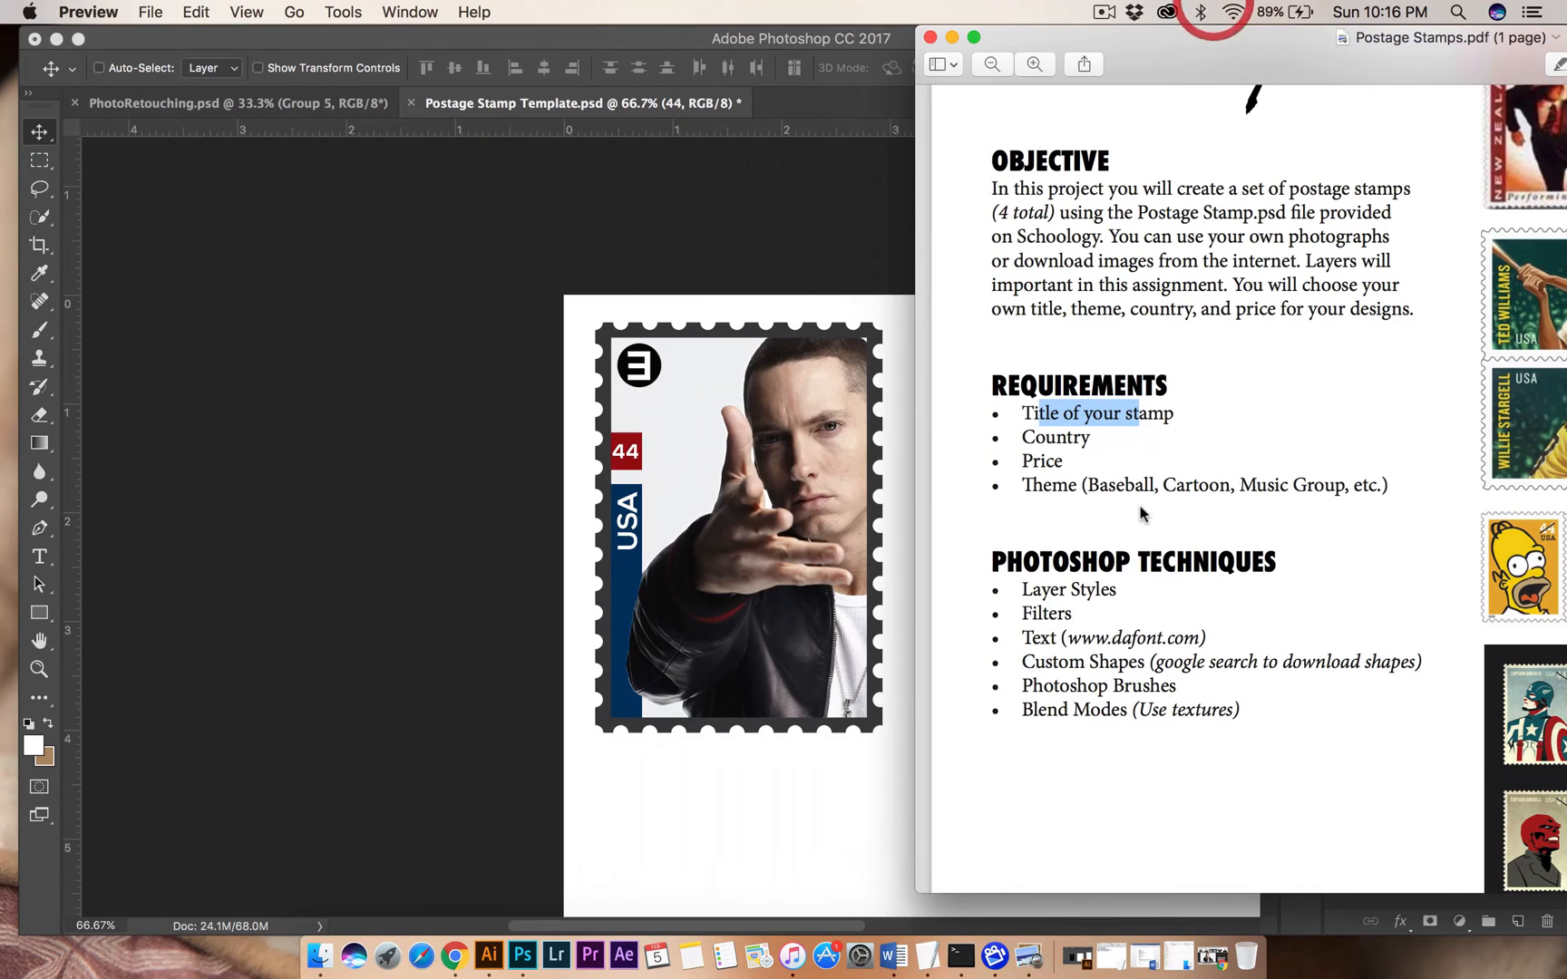
{"action": "left_click", "coordinate": [1088, 423]}
{"action": "left_click_drag", "start_coordinate": [1034, 414], "coordinate": [1143, 404]}
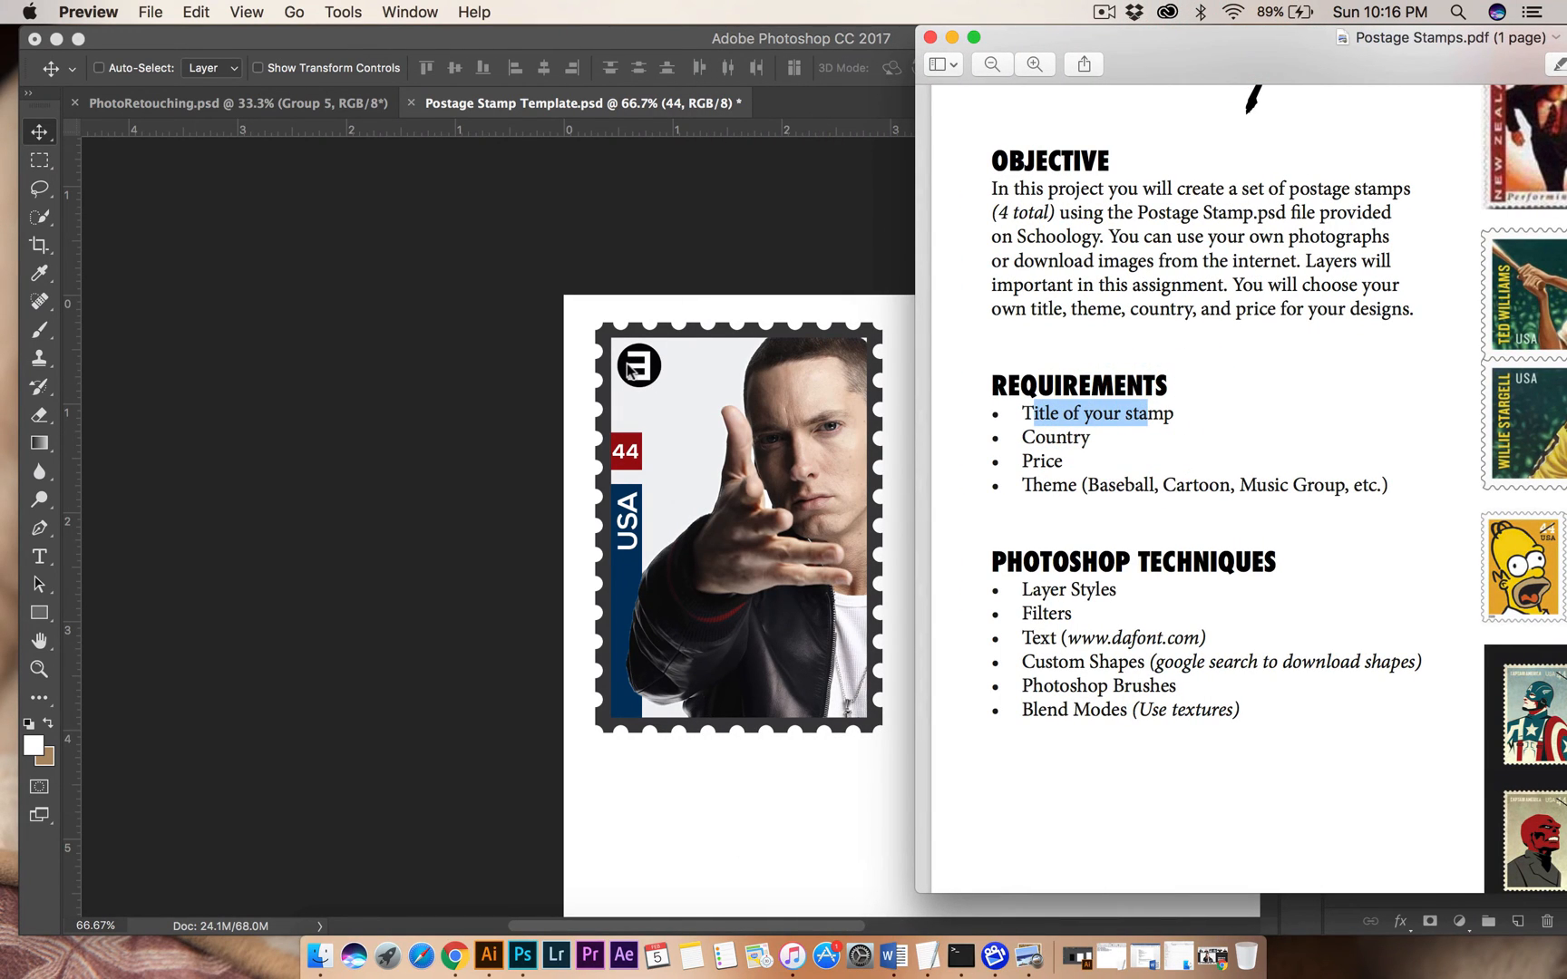
{"action": "left_click_drag", "start_coordinate": [1045, 437], "coordinate": [1100, 486]}
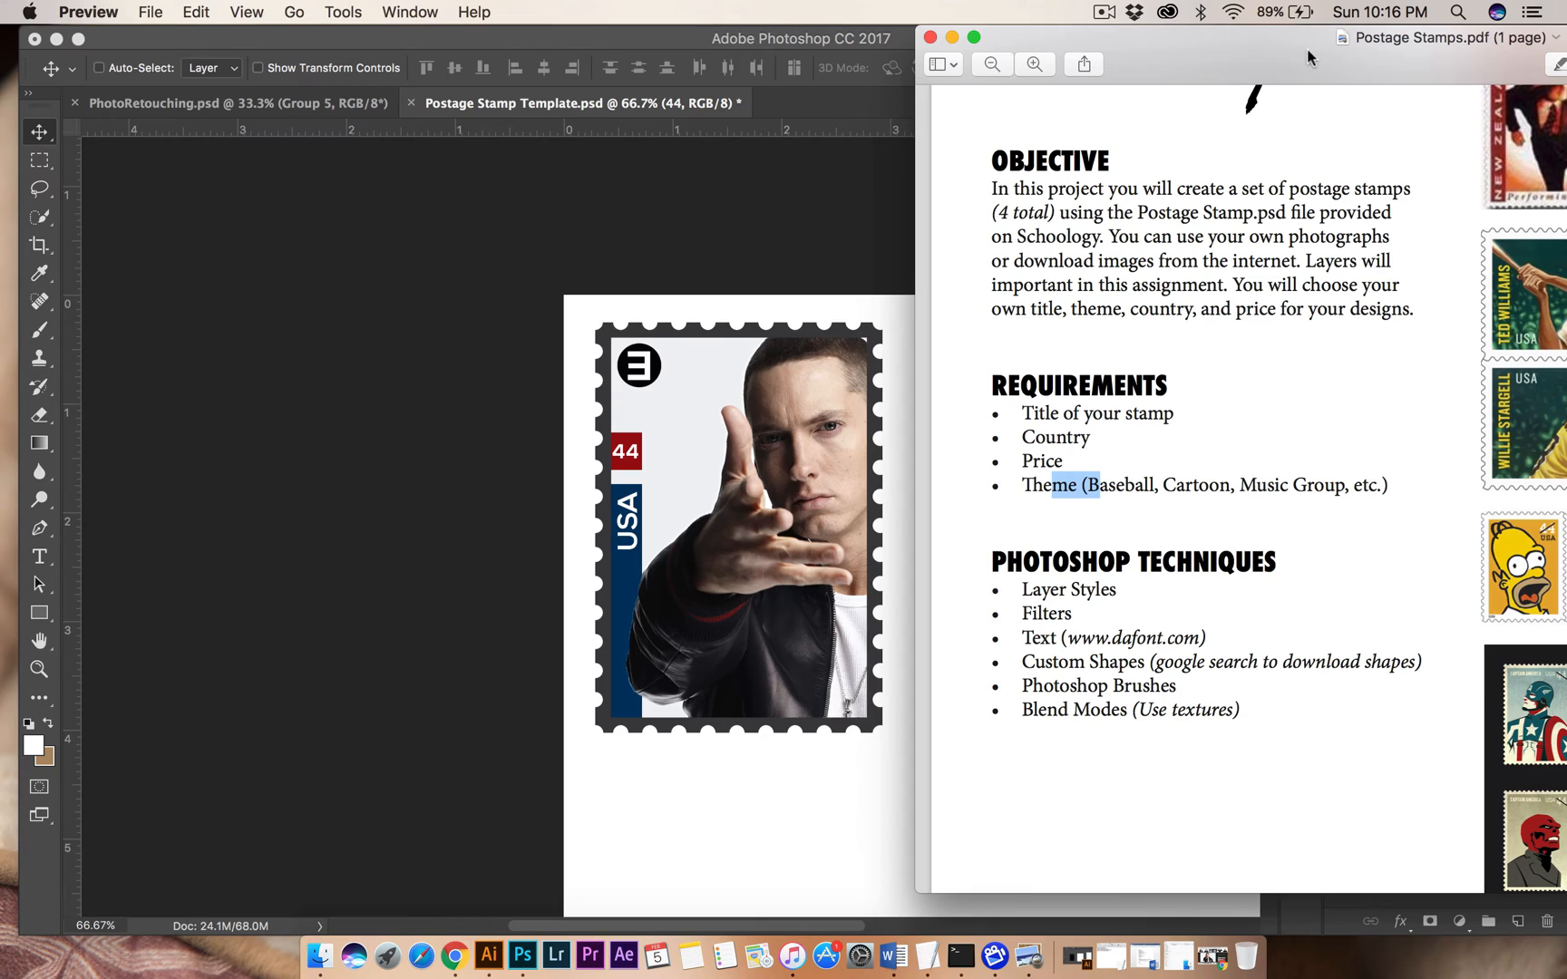
{"action": "left_click_drag", "start_coordinate": [1306, 52], "coordinate": [762, 29]}
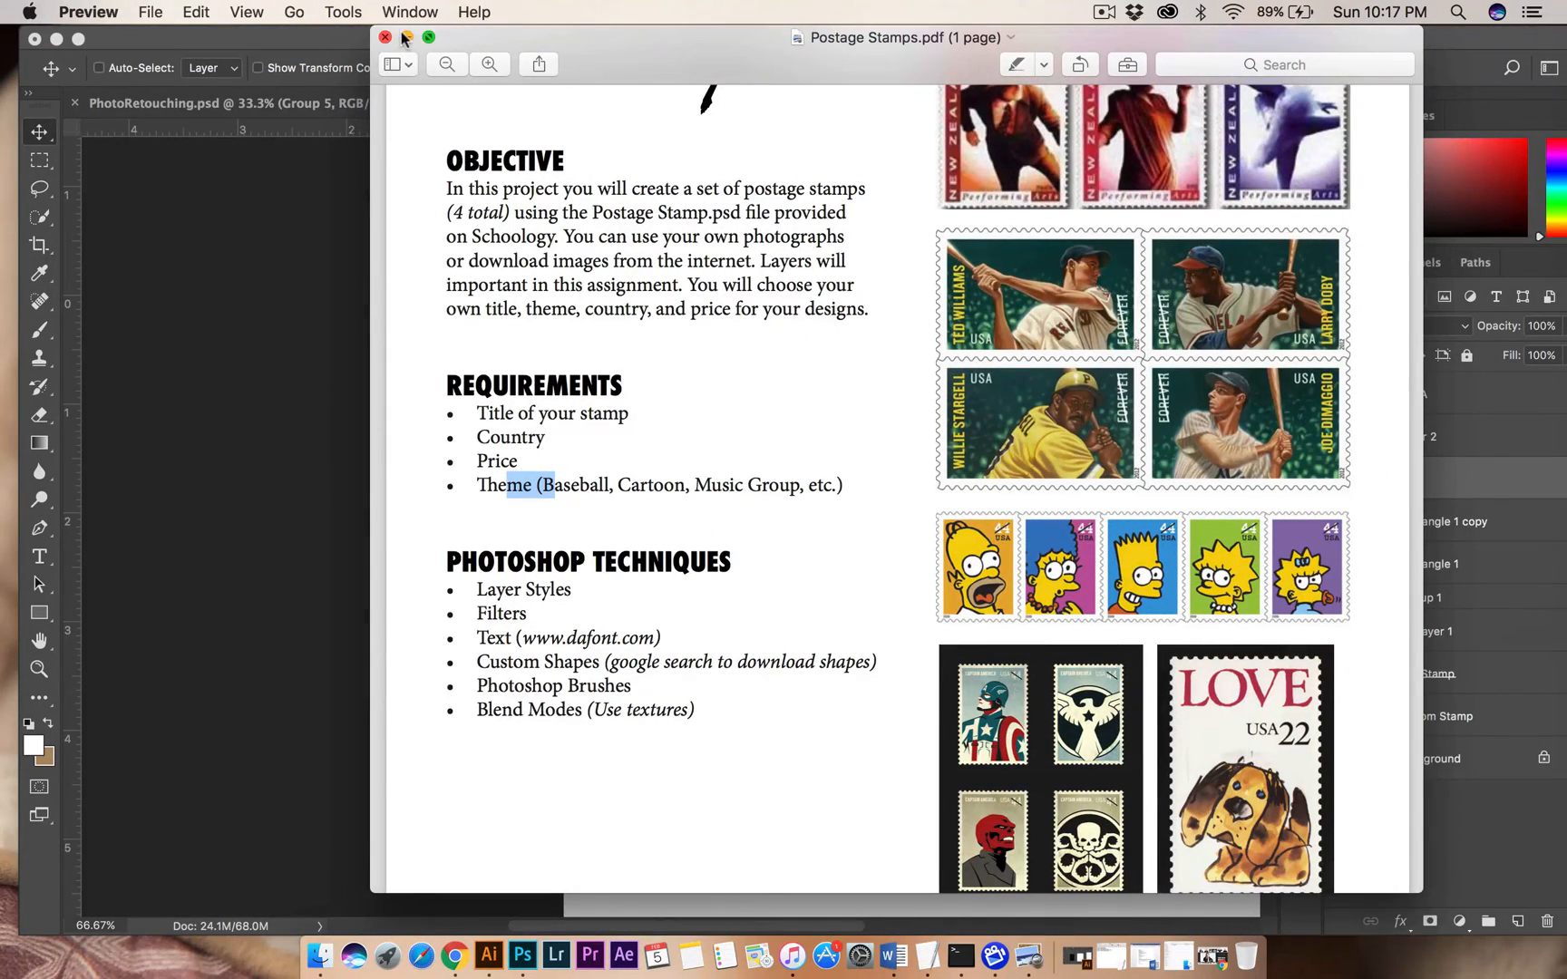
{"action": "left_click_drag", "start_coordinate": [646, 64], "coordinate": [995, 40]}
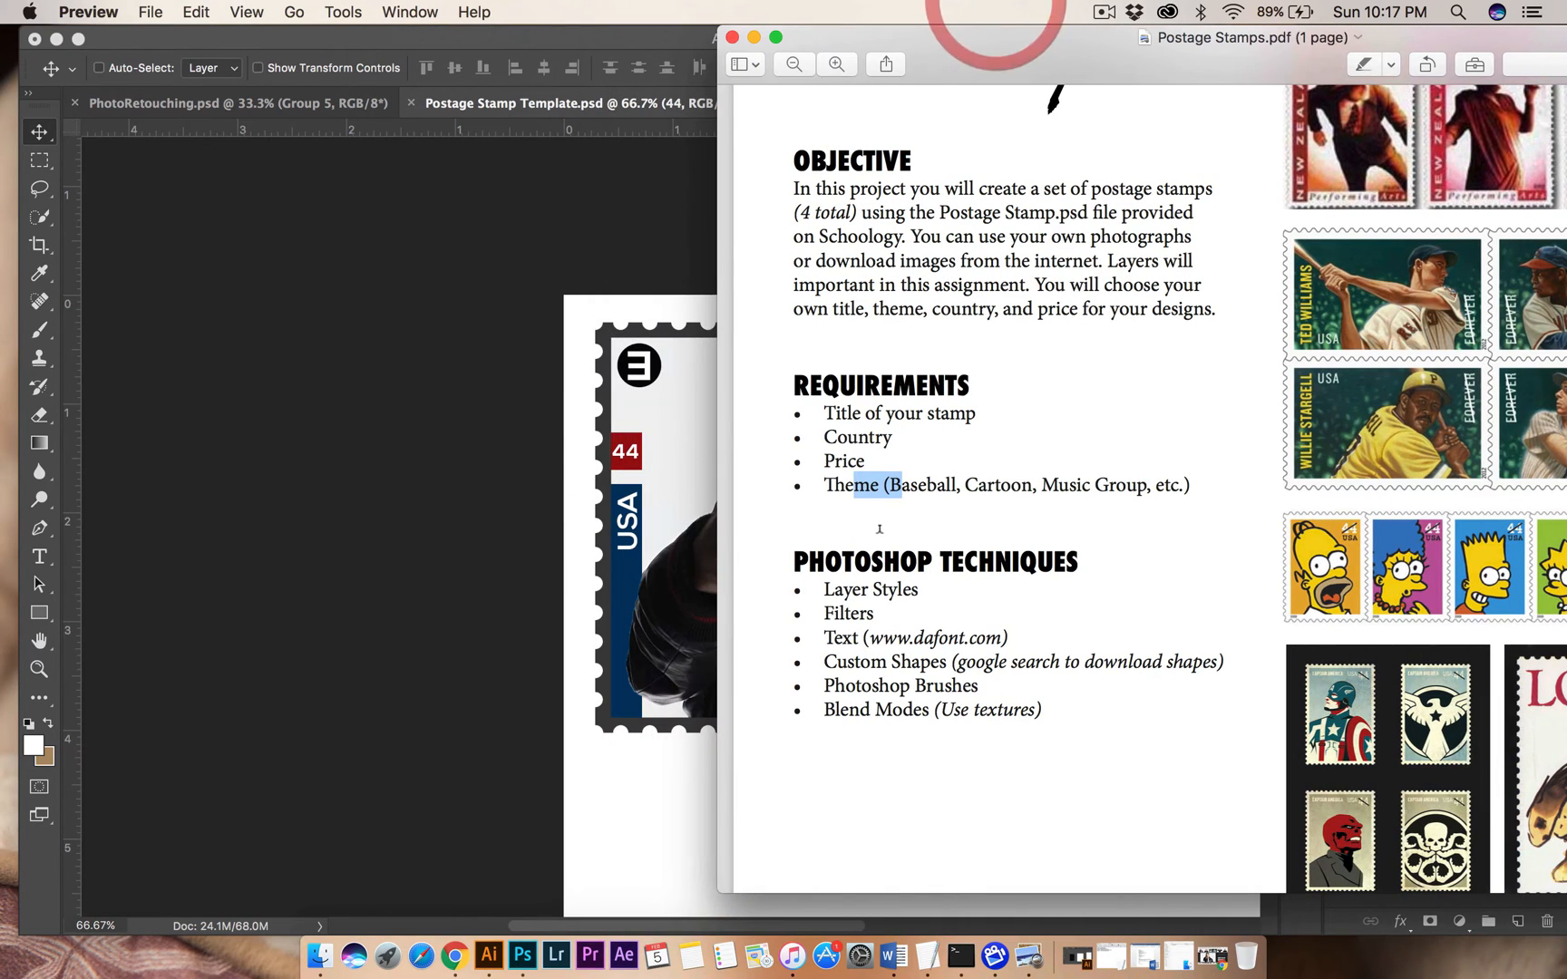
Review the Photoshop Techniques list in the assignment sheet, from Layer Styles and Filters to Photoshop Brushes and Blend Modes.
{"action": "left_click_drag", "start_coordinate": [835, 589], "coordinate": [930, 594]}
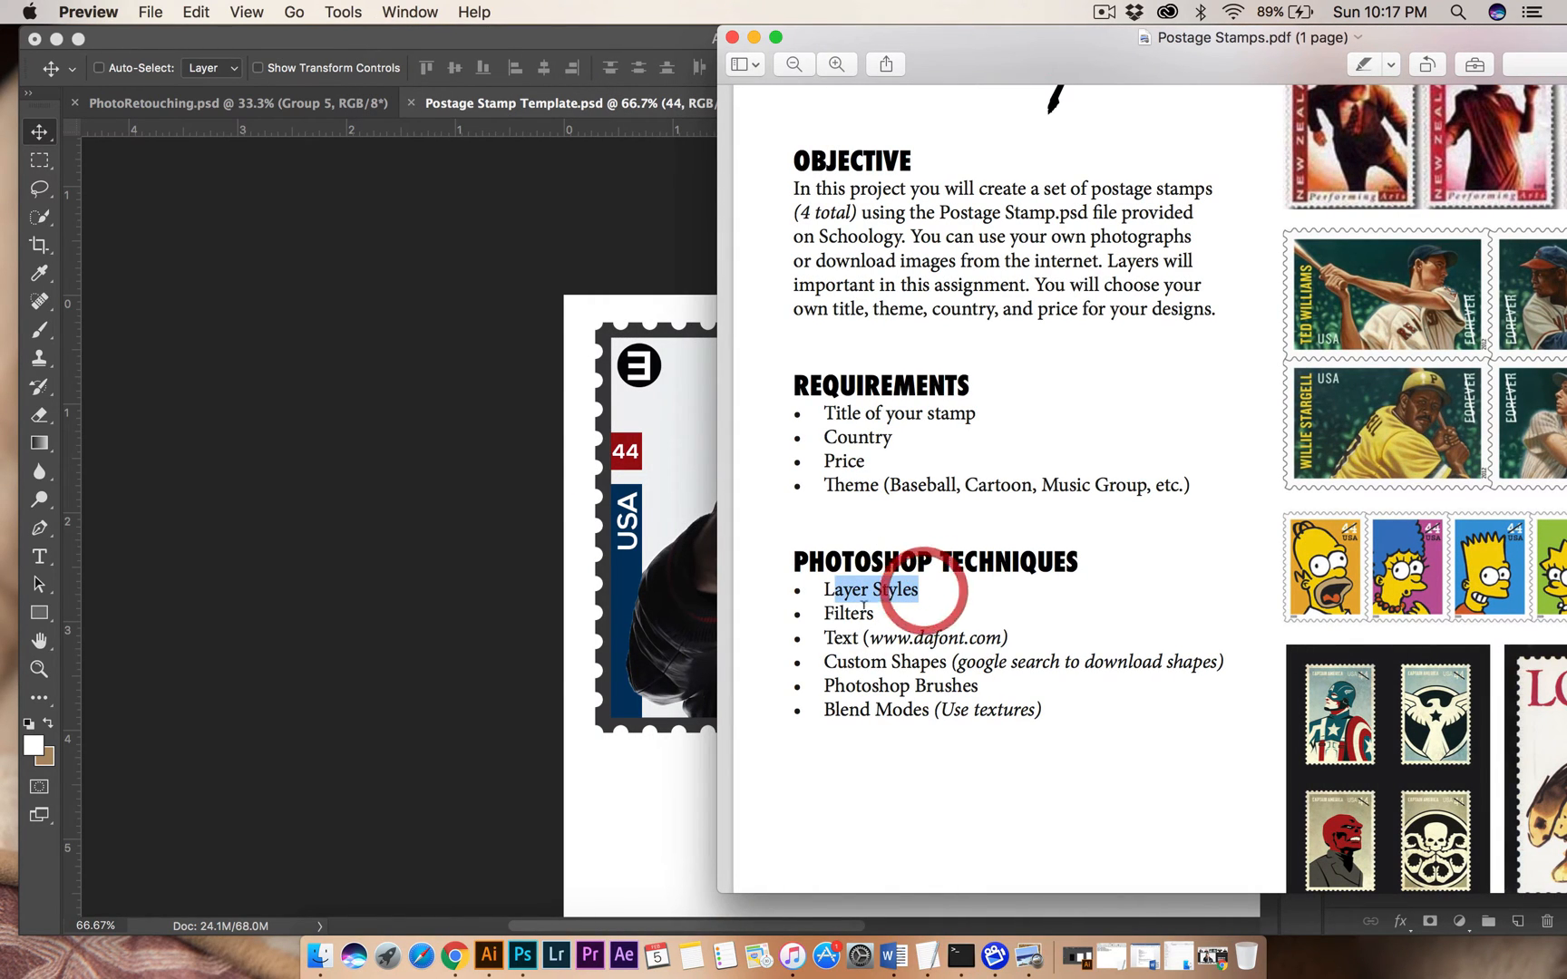
{"action": "left_click_drag", "start_coordinate": [834, 614], "coordinate": [985, 638]}
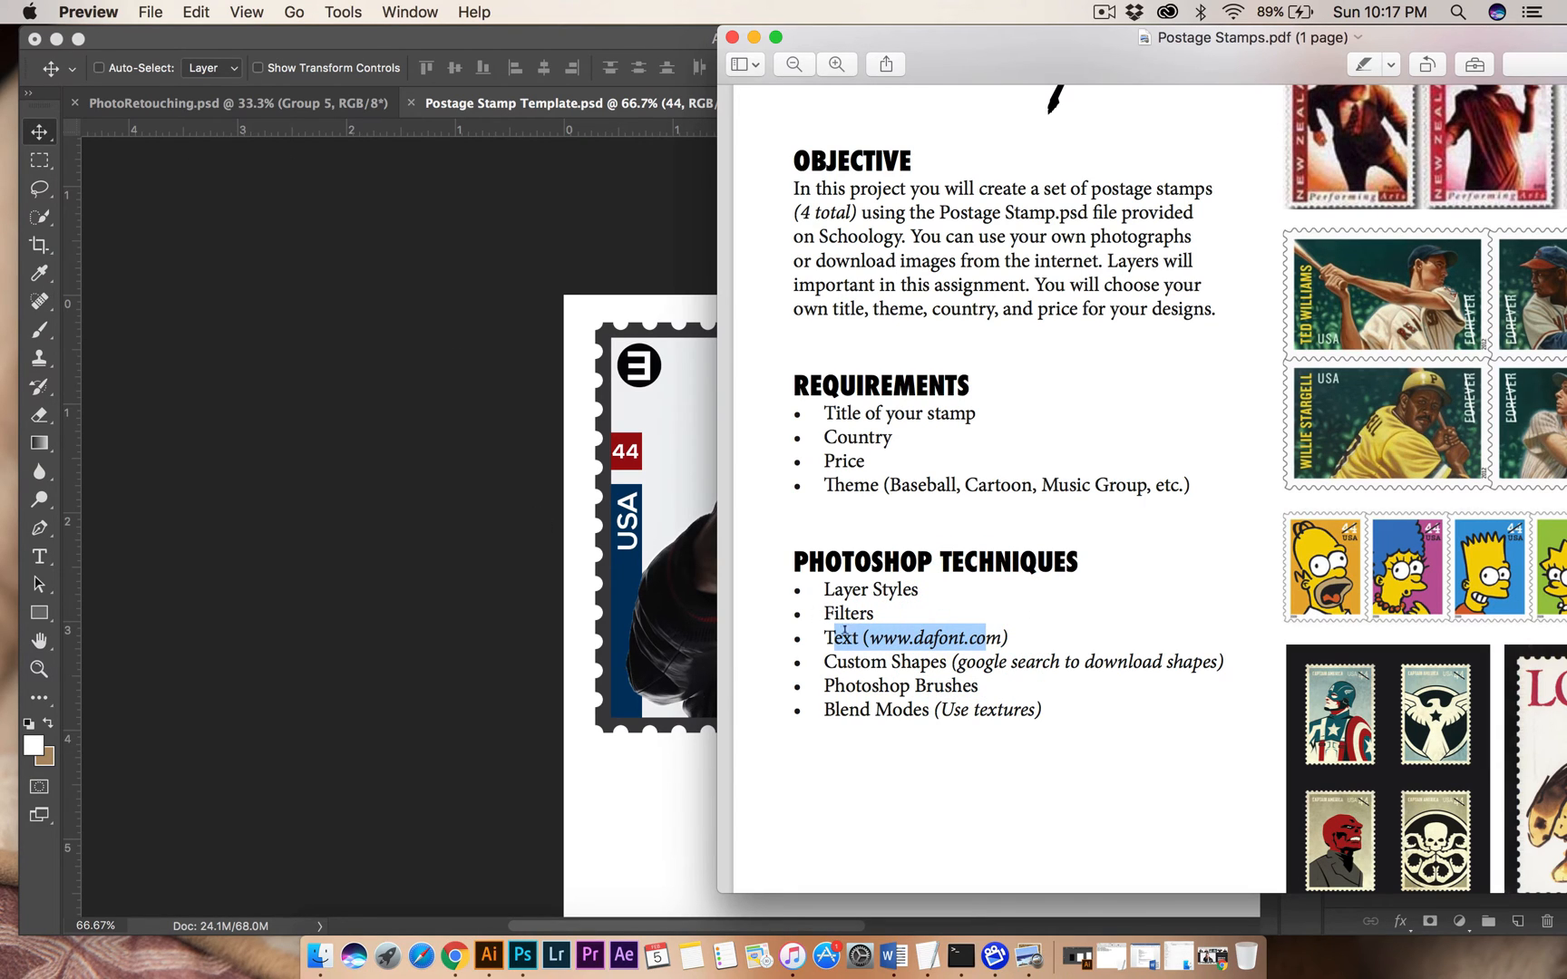
{"action": "mouse_move", "coordinate": [845, 634]}
{"action": "left_mouse_down"}
{"action": "mouse_move", "coordinate": [1009, 641]}
{"action": "mouse_move", "coordinate": [822, 629]}
{"action": "left_mouse_up"}
{"action": "left_click_drag", "start_coordinate": [826, 661], "coordinate": [1116, 661]}
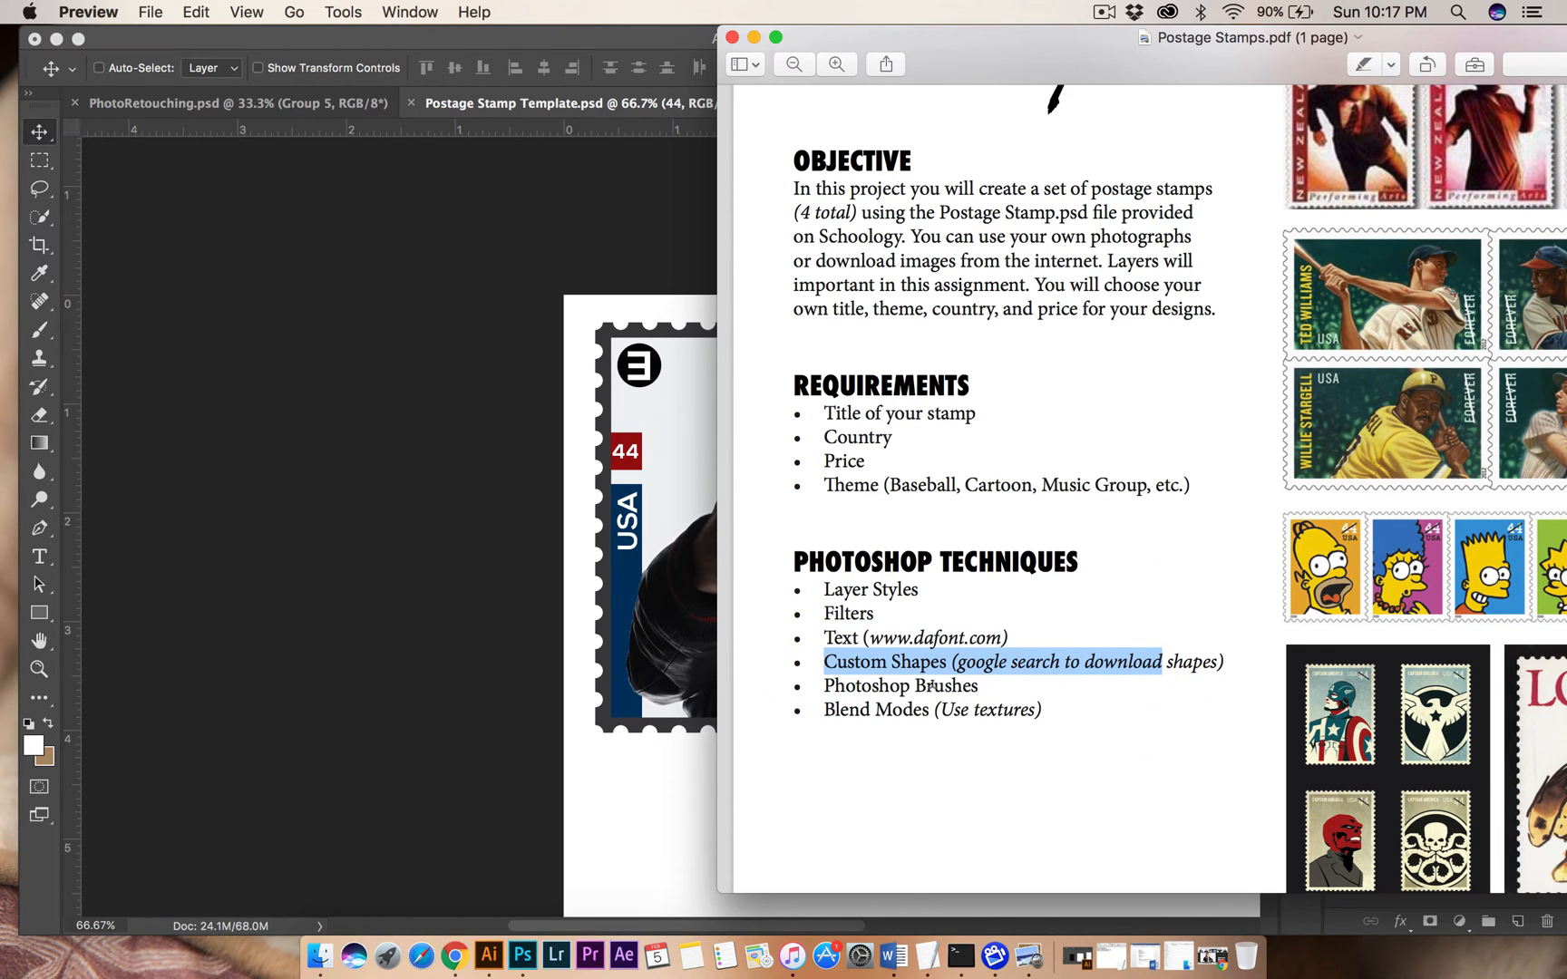
{"action": "left_click_drag", "start_coordinate": [932, 684], "coordinate": [968, 680]}
{"action": "left_click_drag", "start_coordinate": [875, 710], "coordinate": [1006, 708]}
{"action": "left_click", "coordinate": [1007, 708]}
Switch back to Photoshop, activate the Brush tool and choose the 2465 px brush preset near the end of the presets.
{"action": "left_click", "coordinate": [385, 355]}
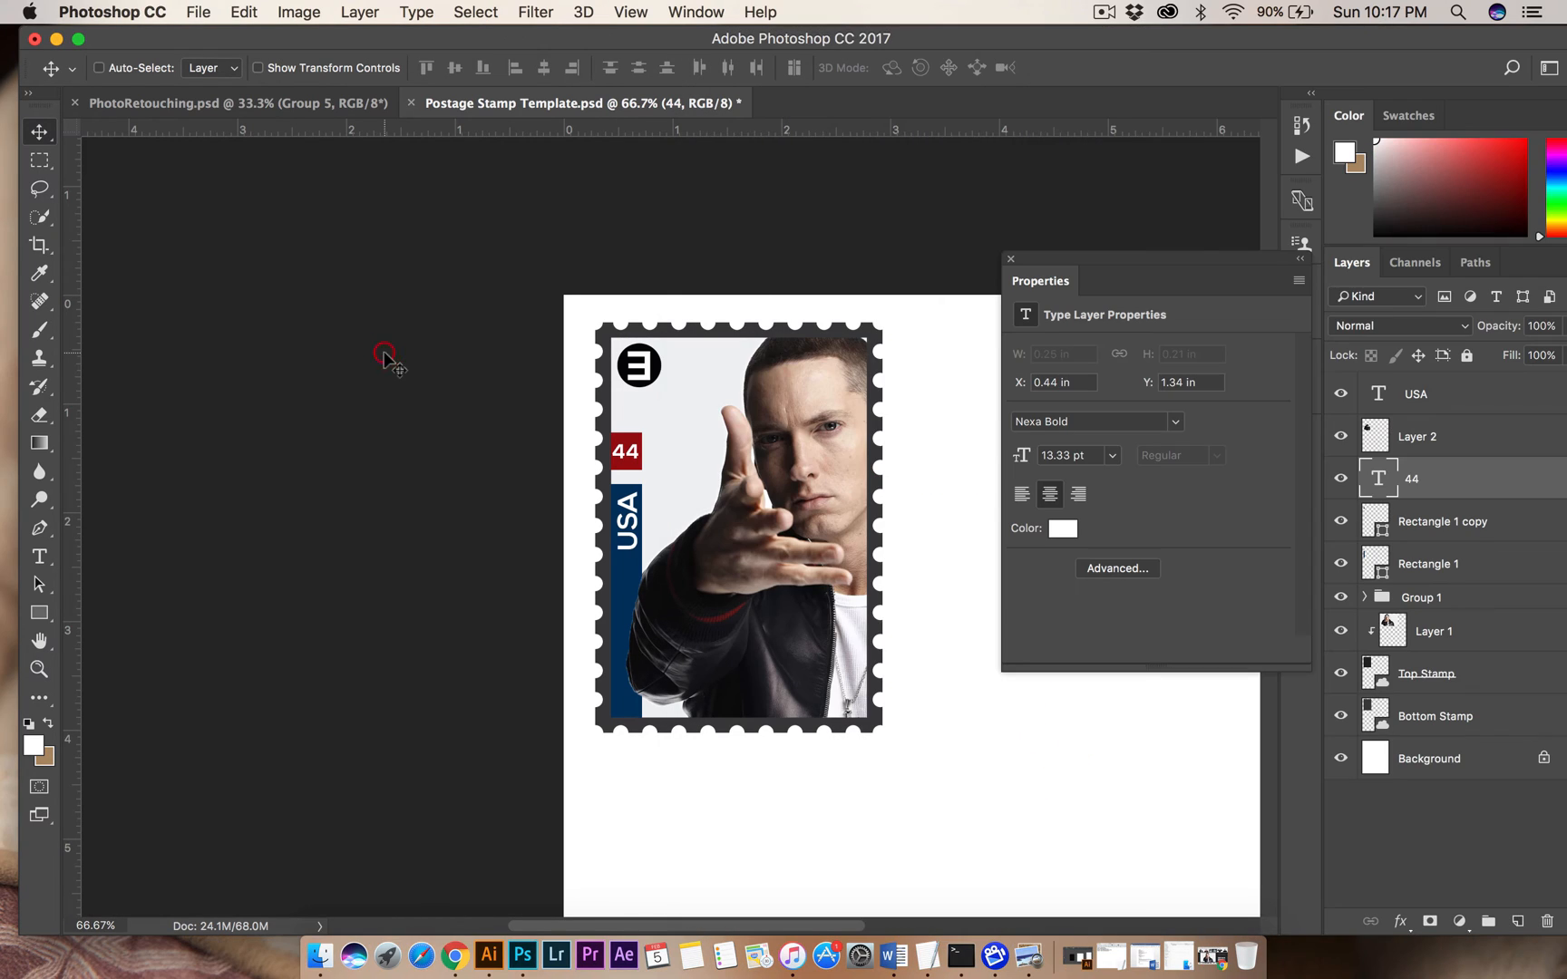
{"action": "left_click", "coordinate": [38, 336]}
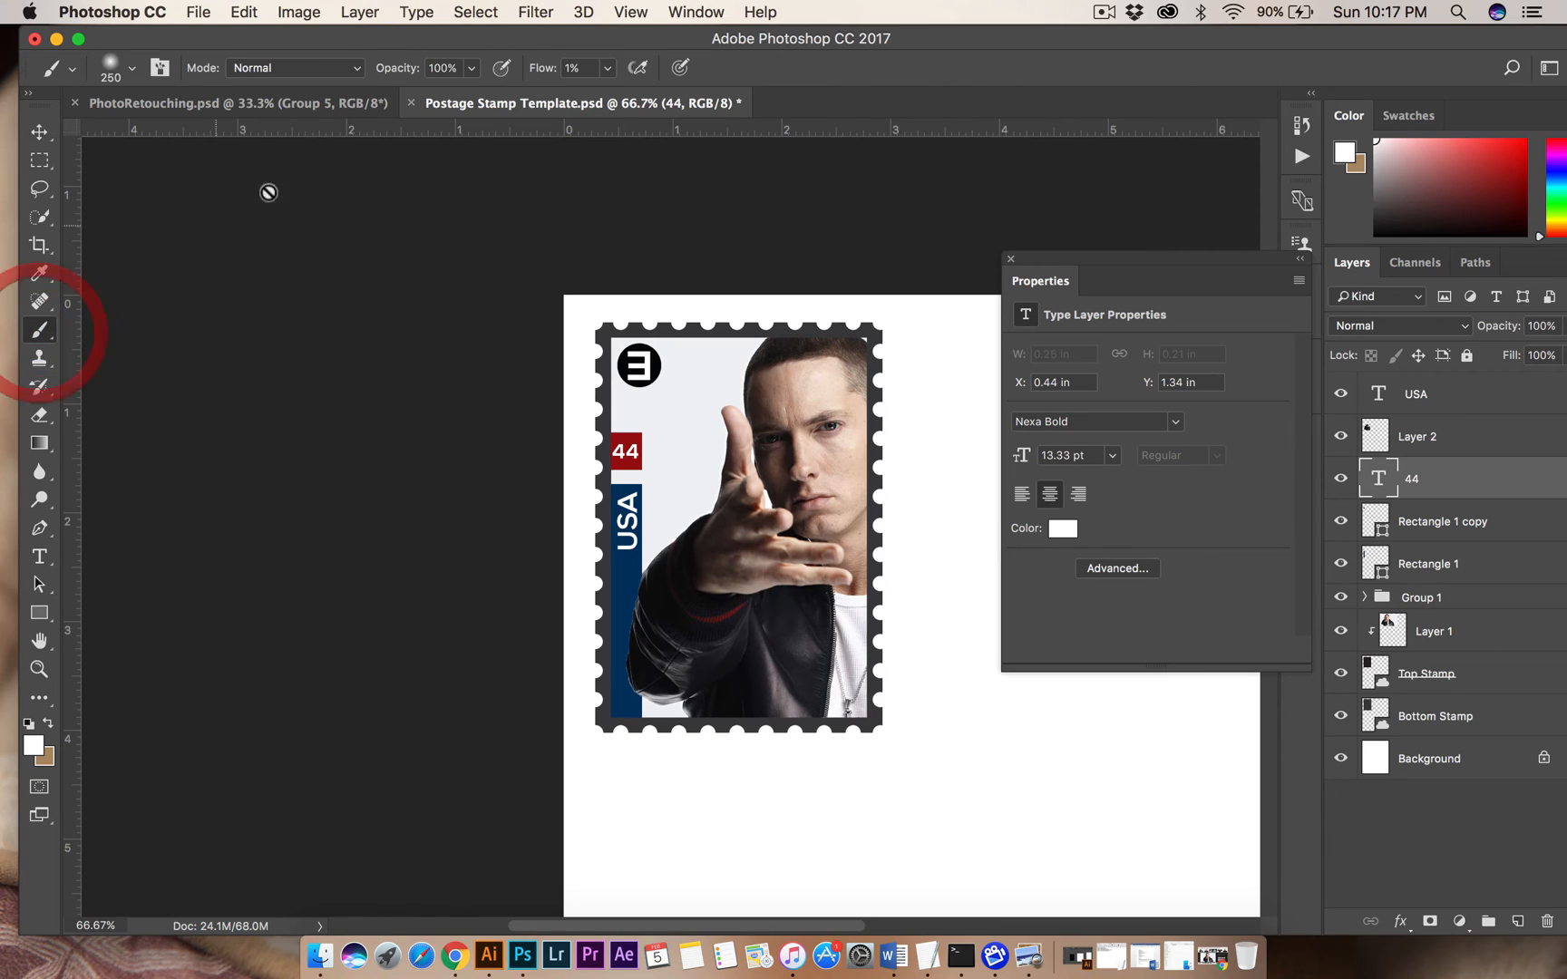
{"action": "left_click", "coordinate": [134, 71]}
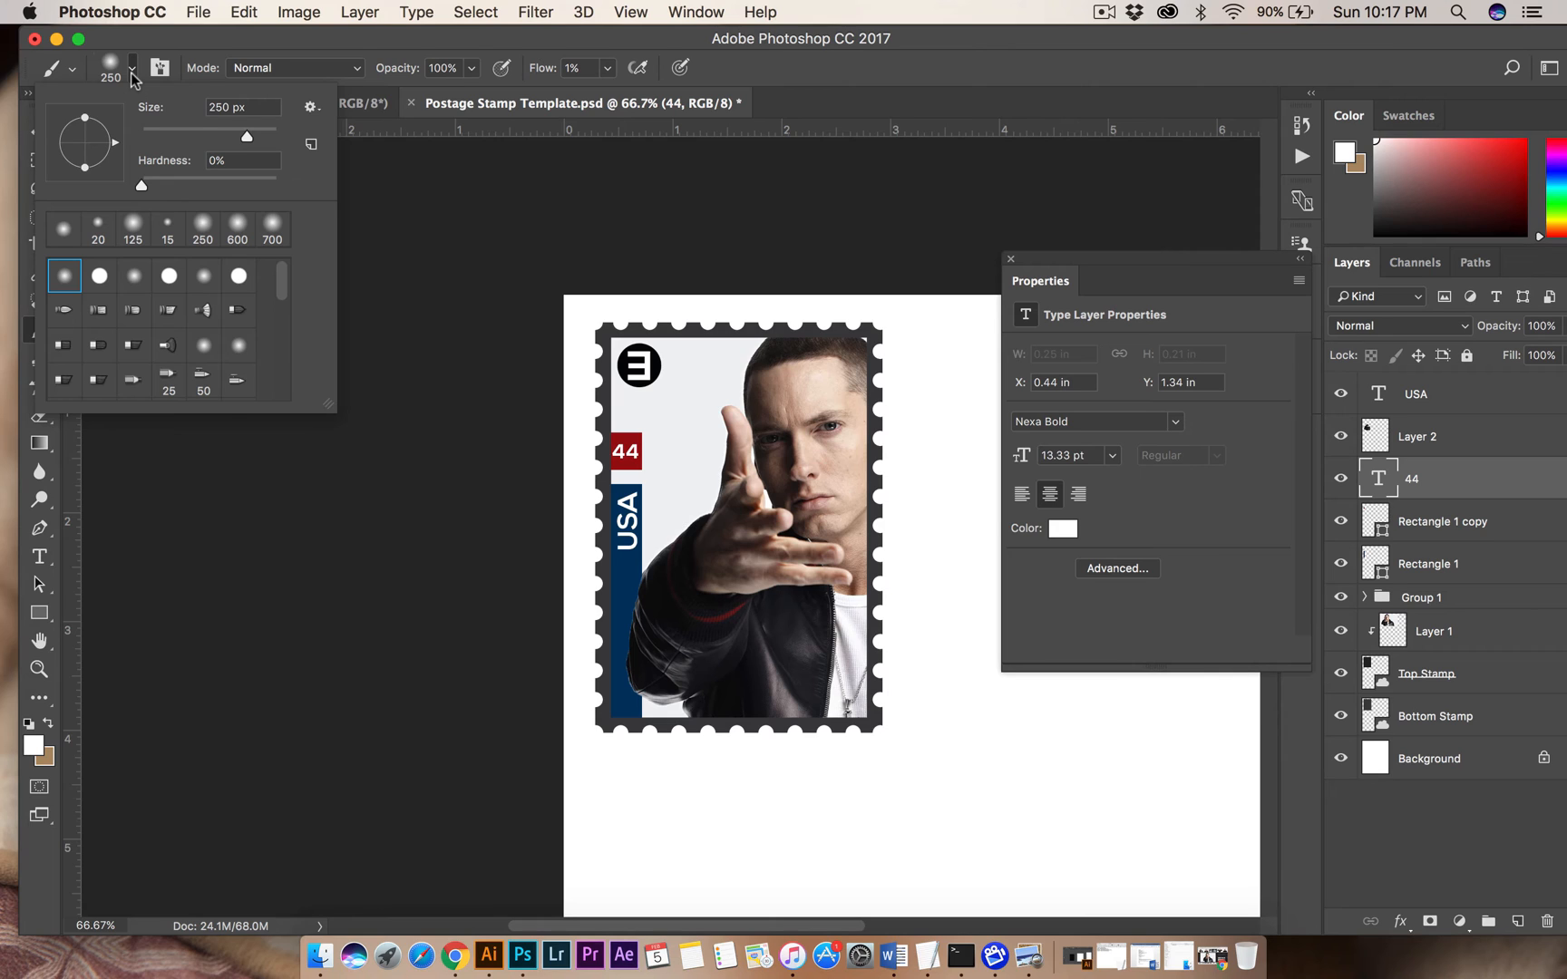
{"action": "left_click_drag", "start_coordinate": [281, 272], "coordinate": [286, 379]}
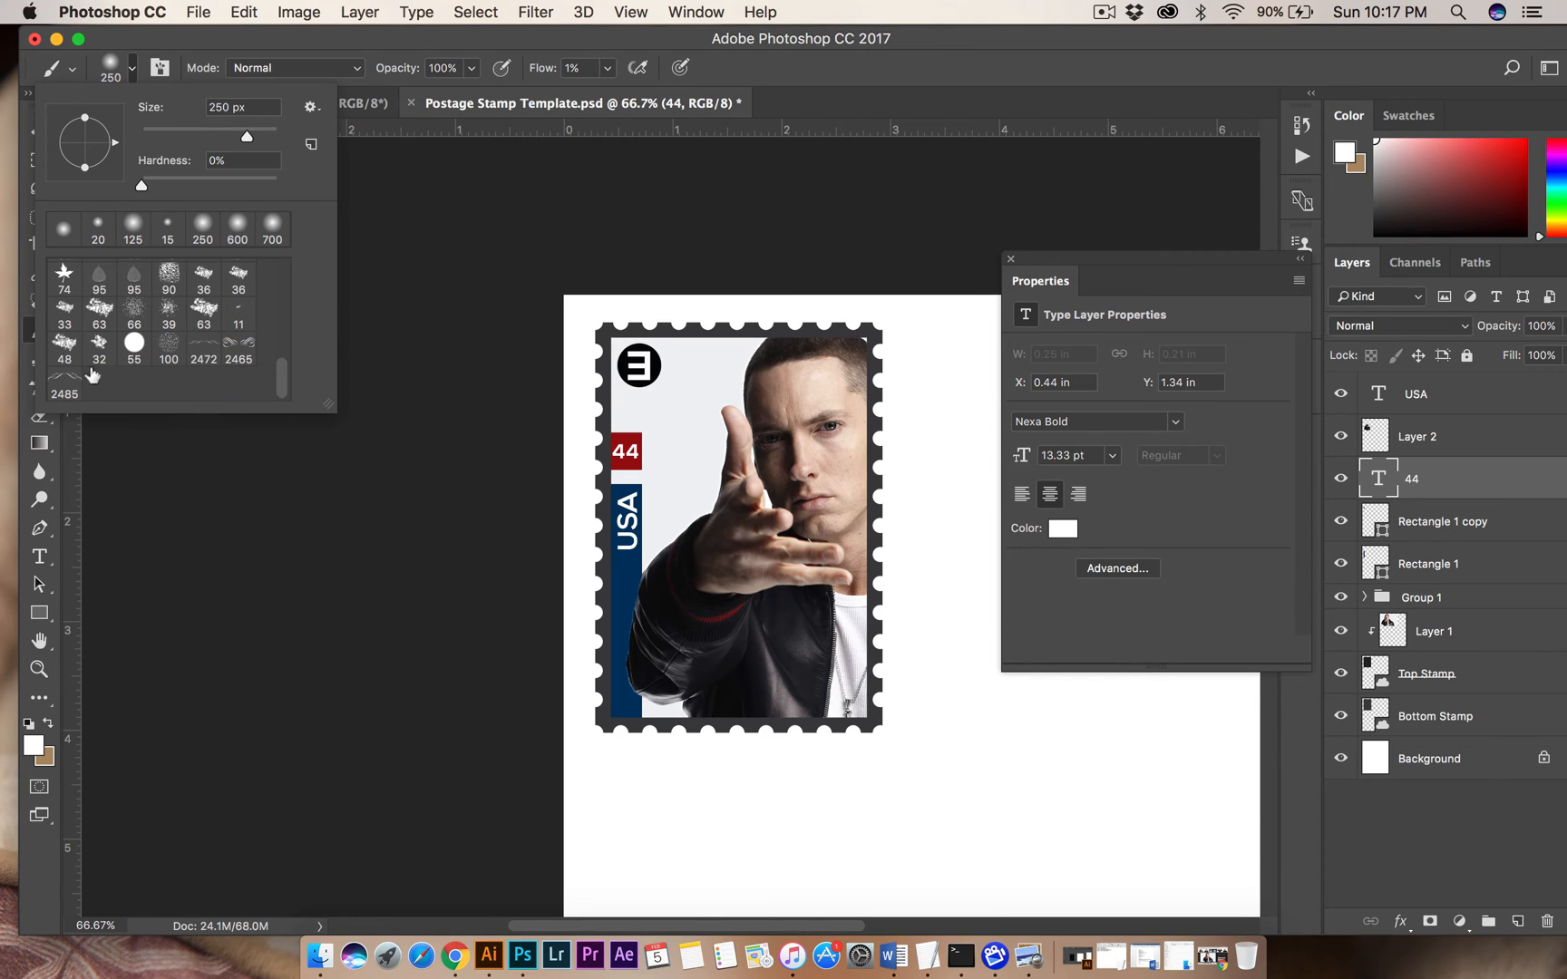
{"action": "left_click", "coordinate": [63, 381]}
{"action": "left_click", "coordinate": [203, 346]}
{"action": "left_click", "coordinate": [247, 349]}
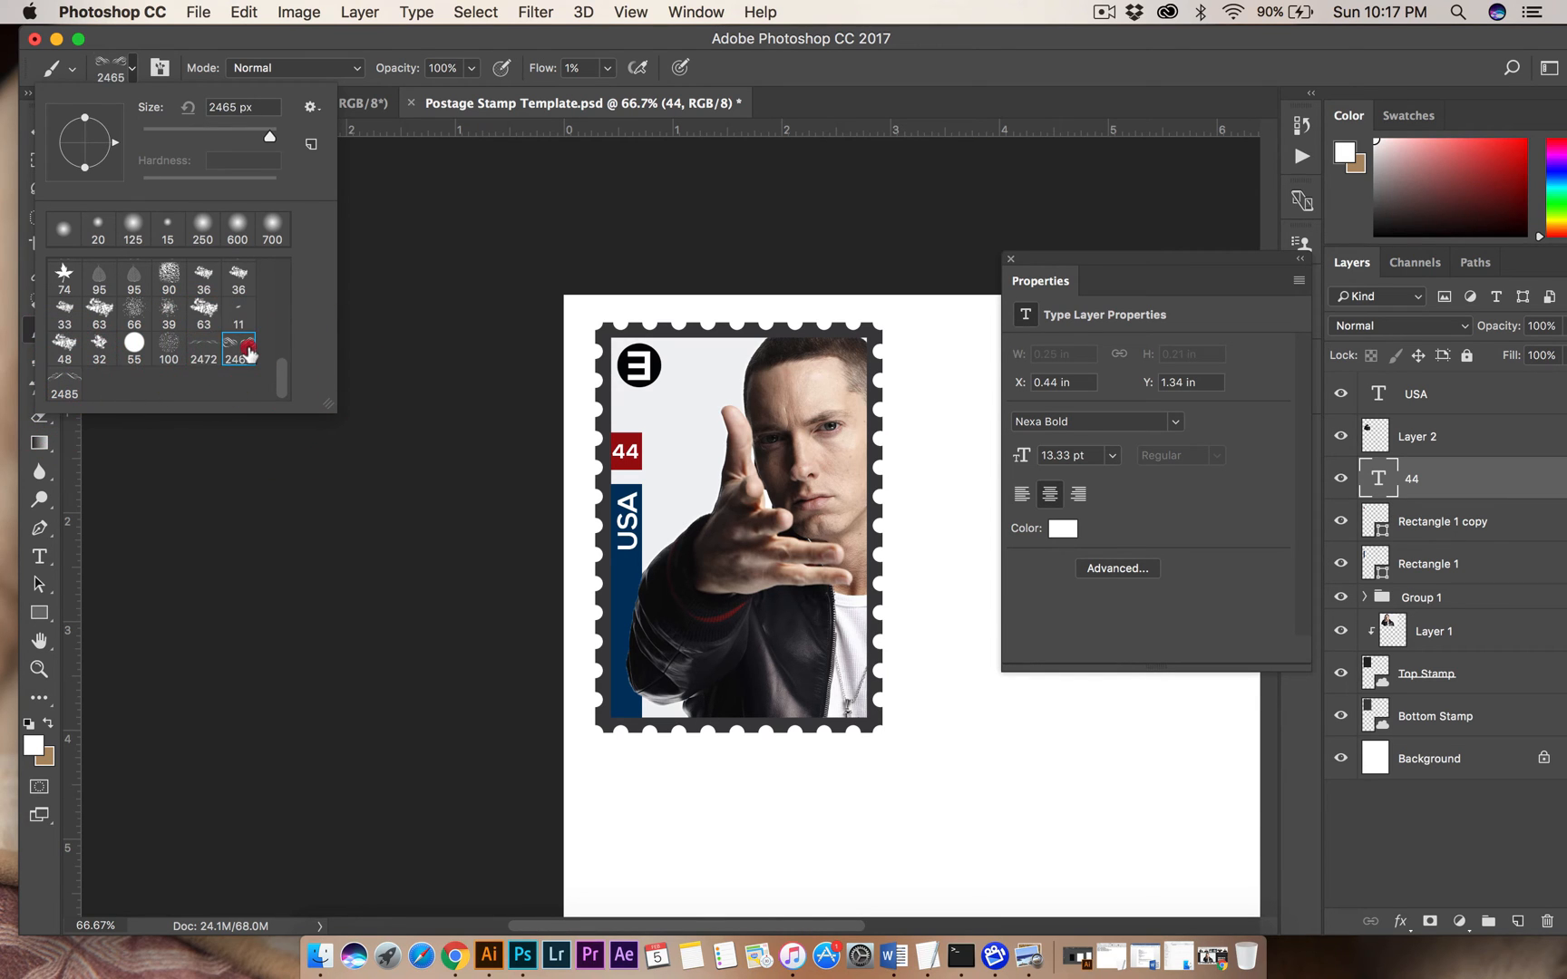
Switch to Chrome, search Google for brusheezy and open the Brusheezy website.
{"action": "left_click", "coordinate": [454, 954]}
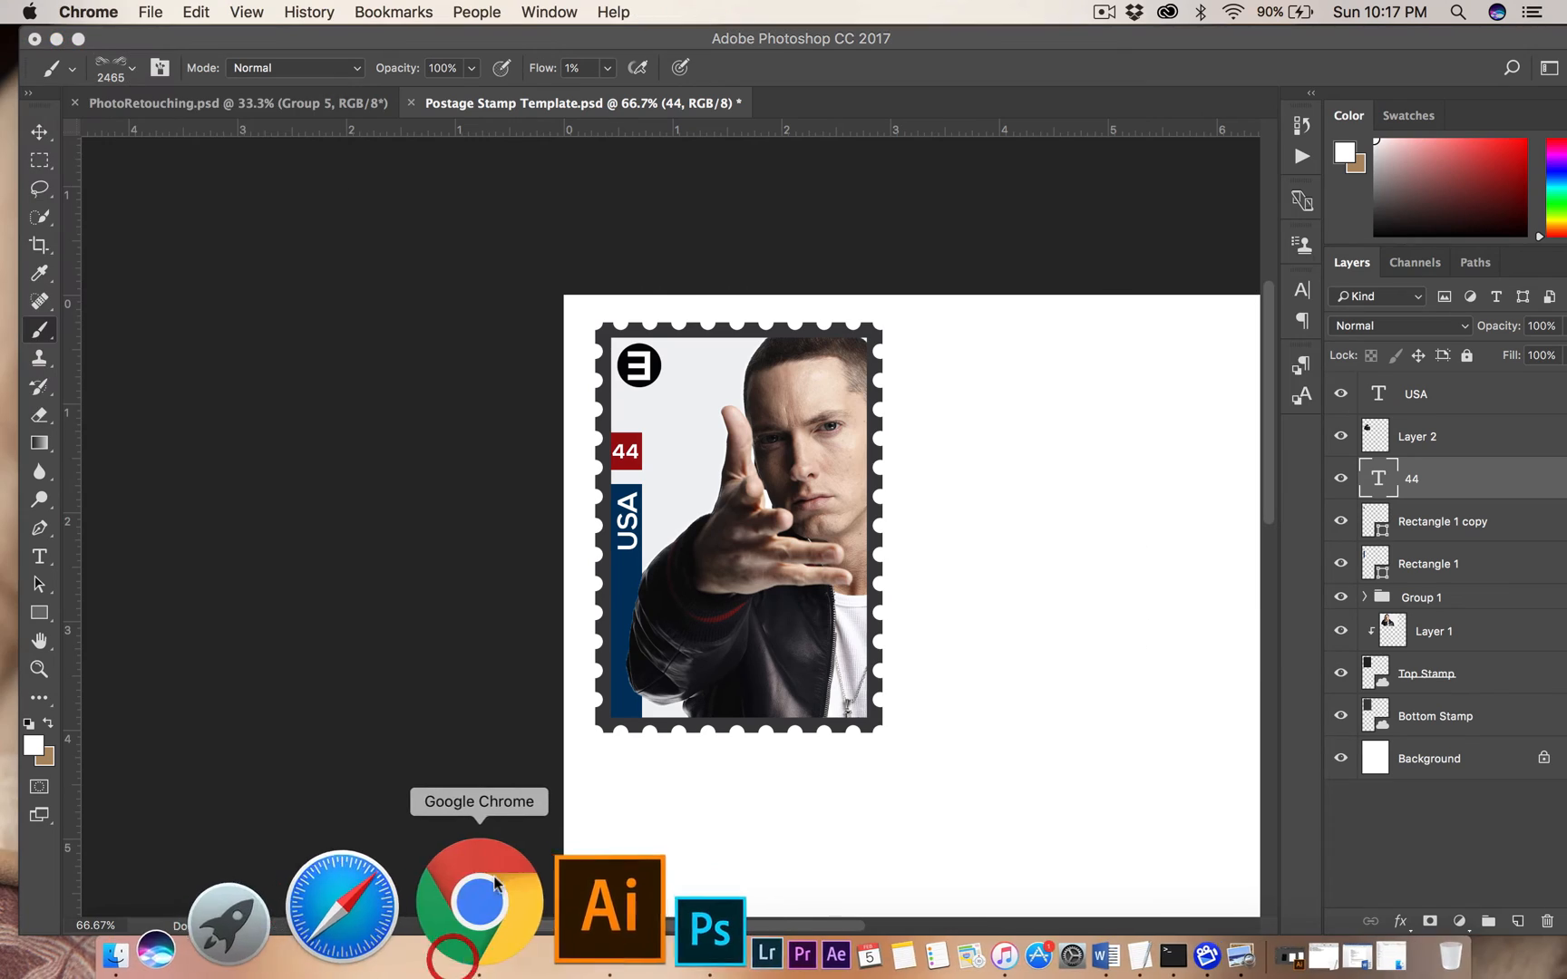
{"action": "left_click", "coordinate": [1111, 52]}
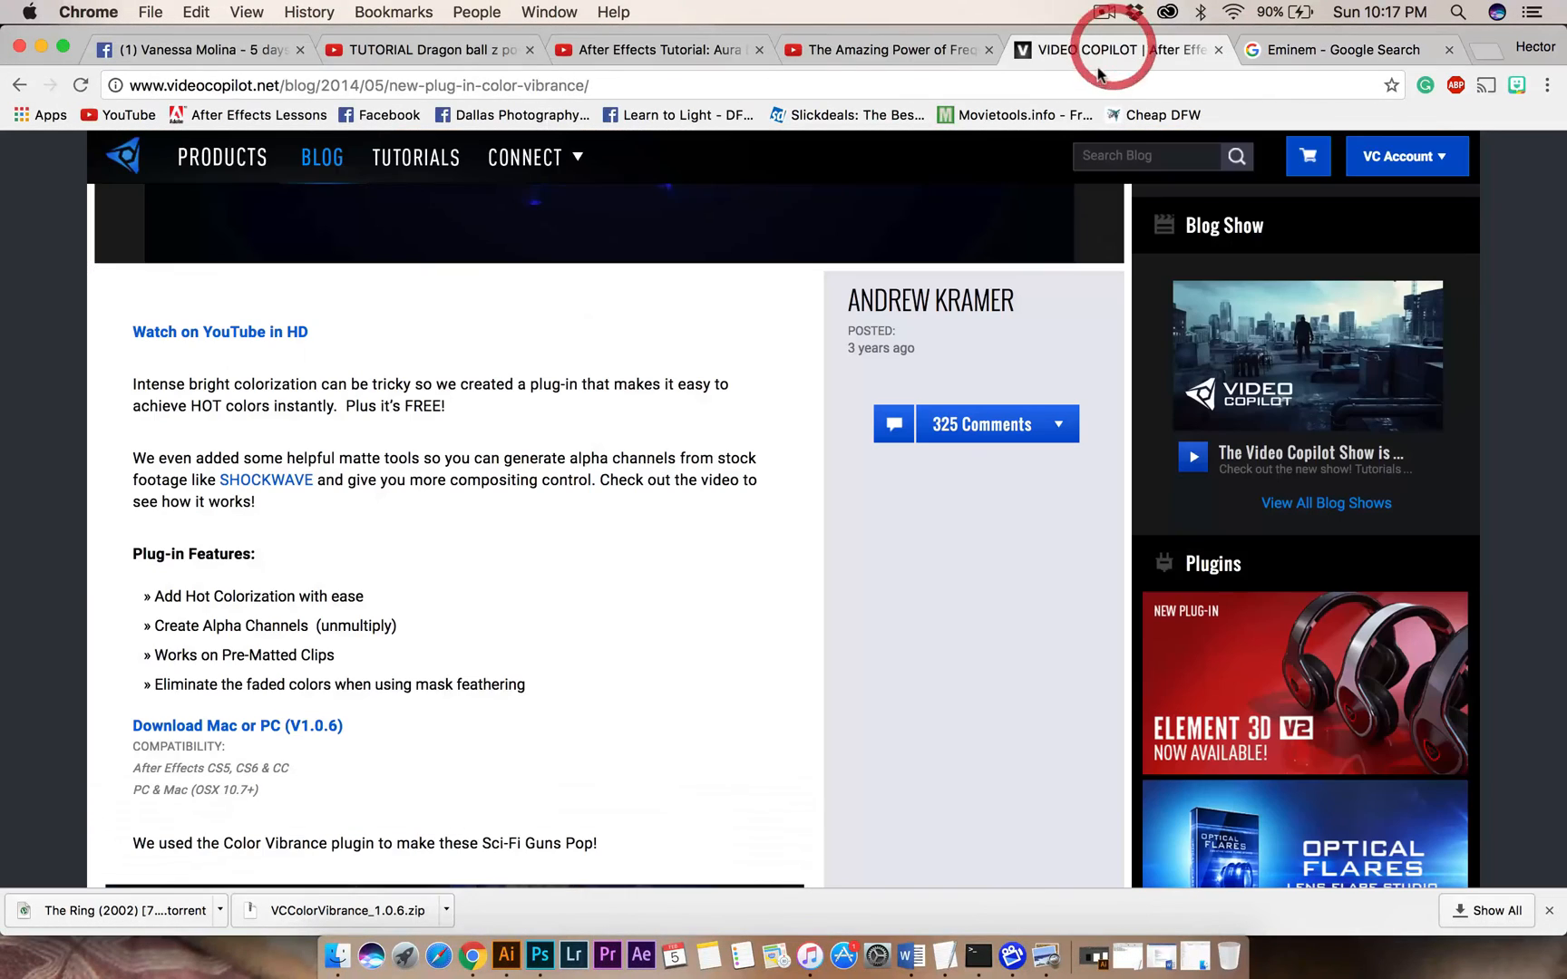
{"action": "left_click", "coordinate": [1091, 82]}
{"action": "type", "text": "brush"}
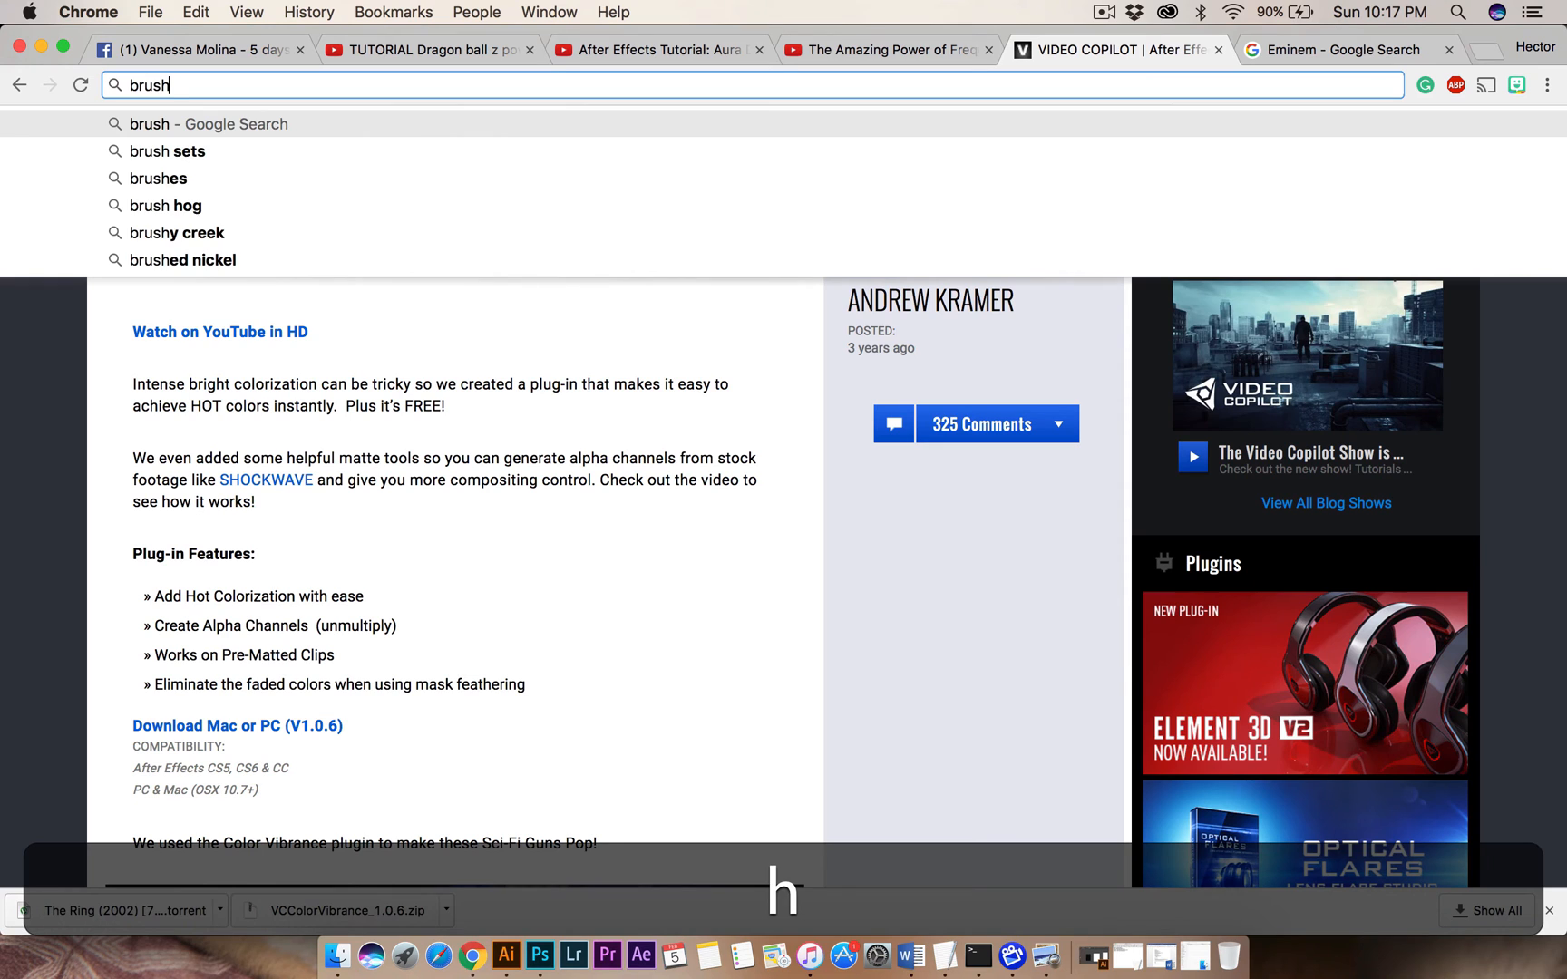
{"action": "key", "text": "BackSpace"}
{"action": "key", "text": "Down"}
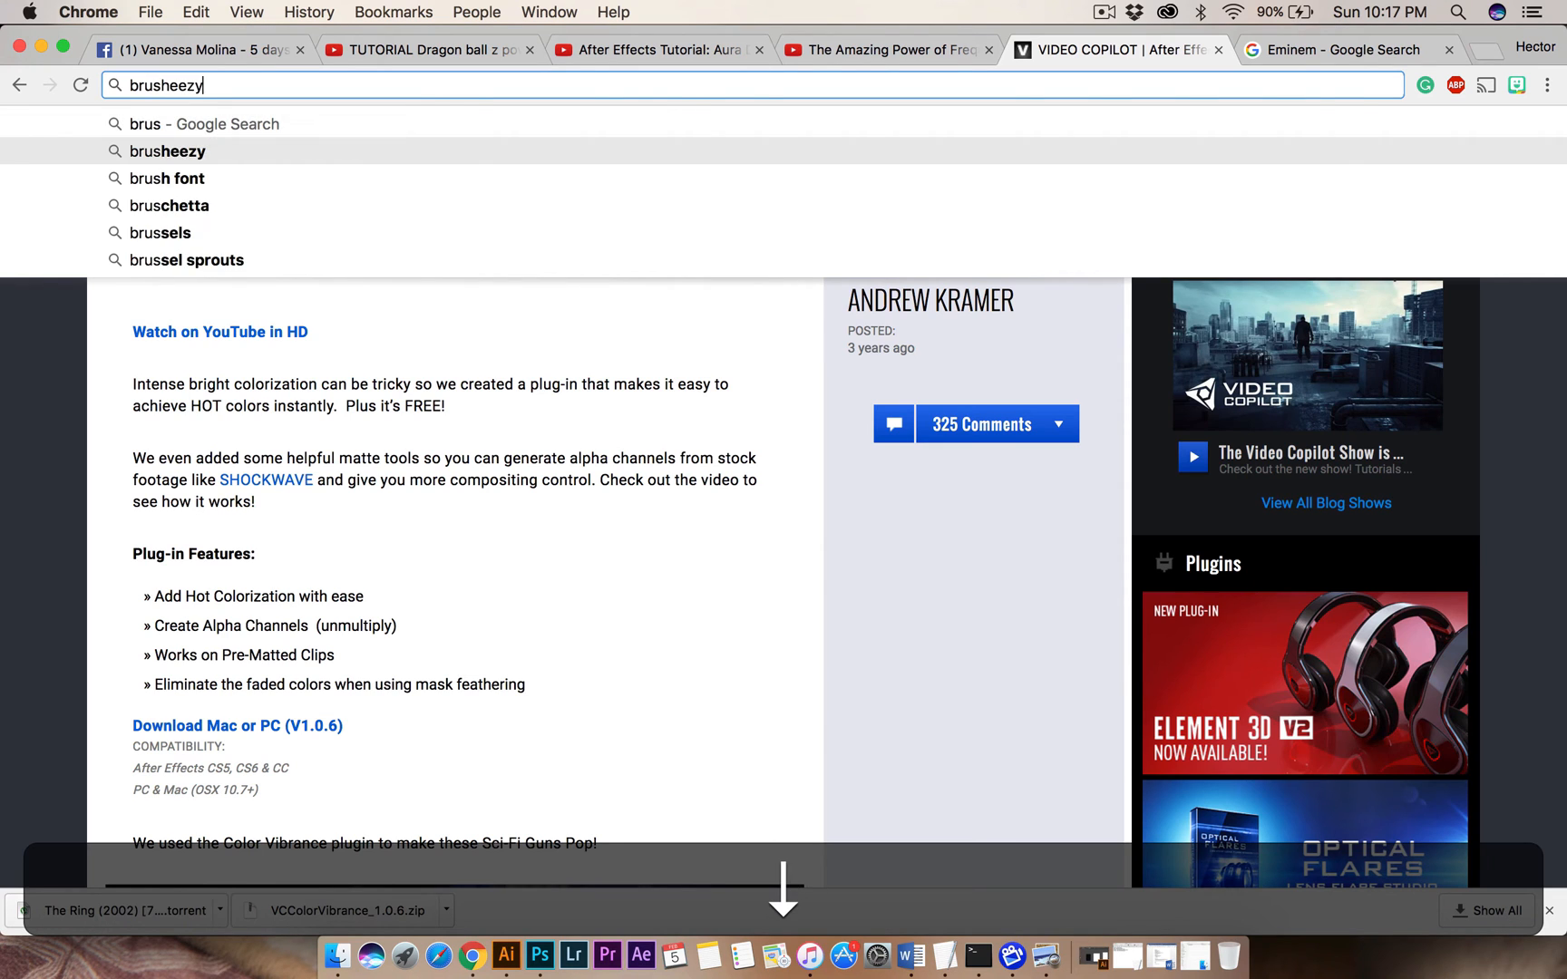
{"action": "key", "text": "Return"}
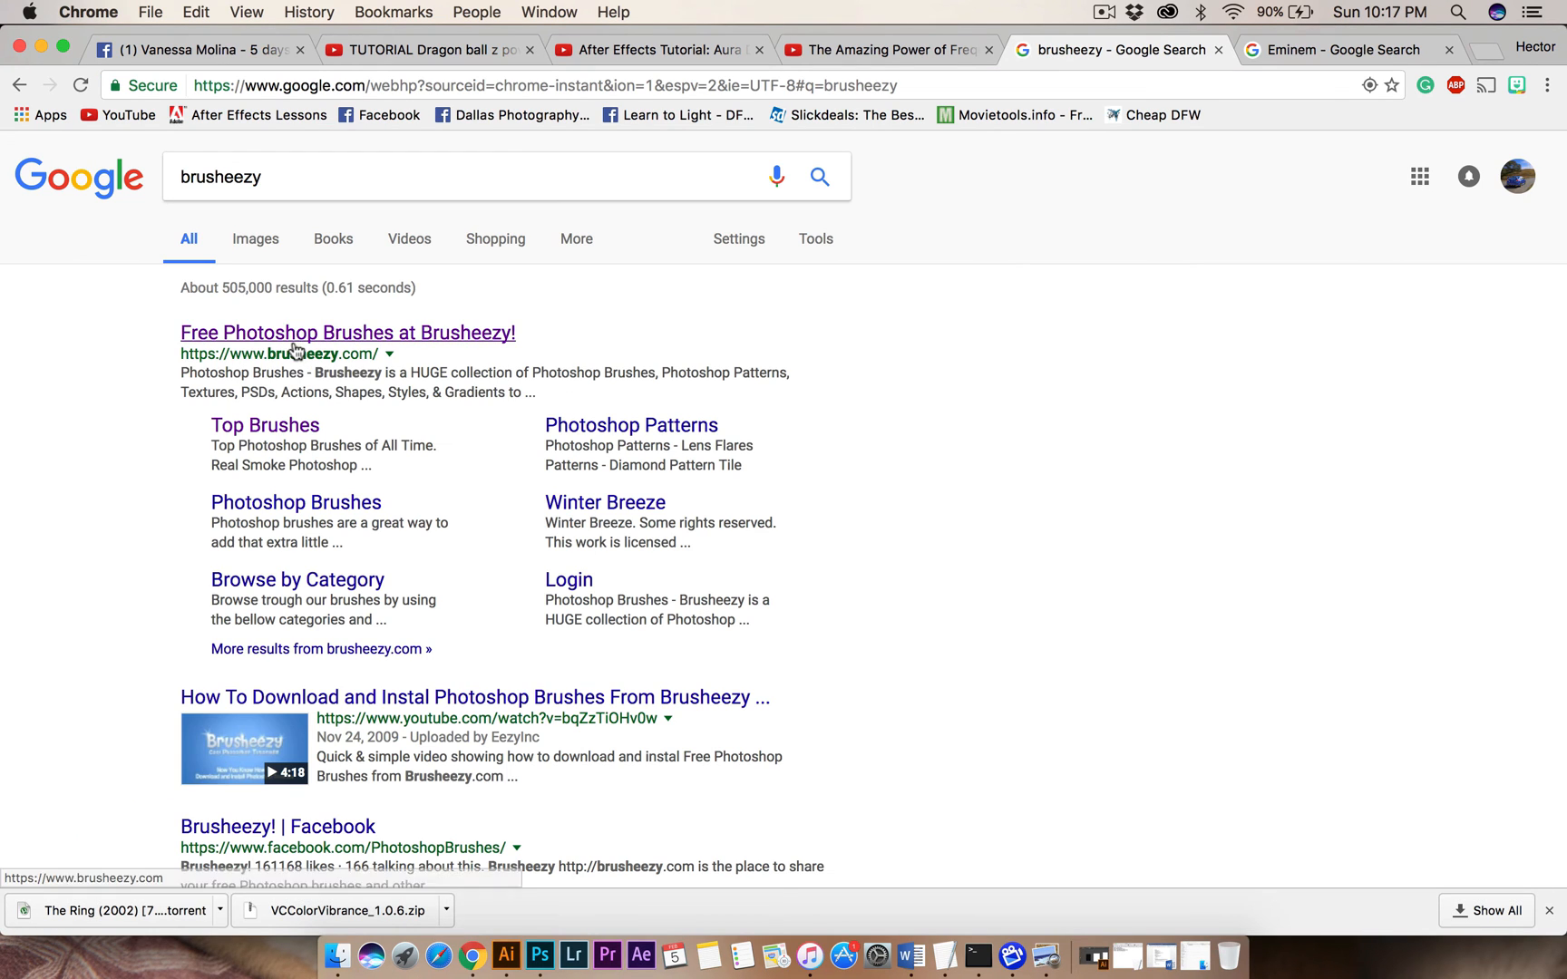
{"action": "left_click", "coordinate": [294, 340]}
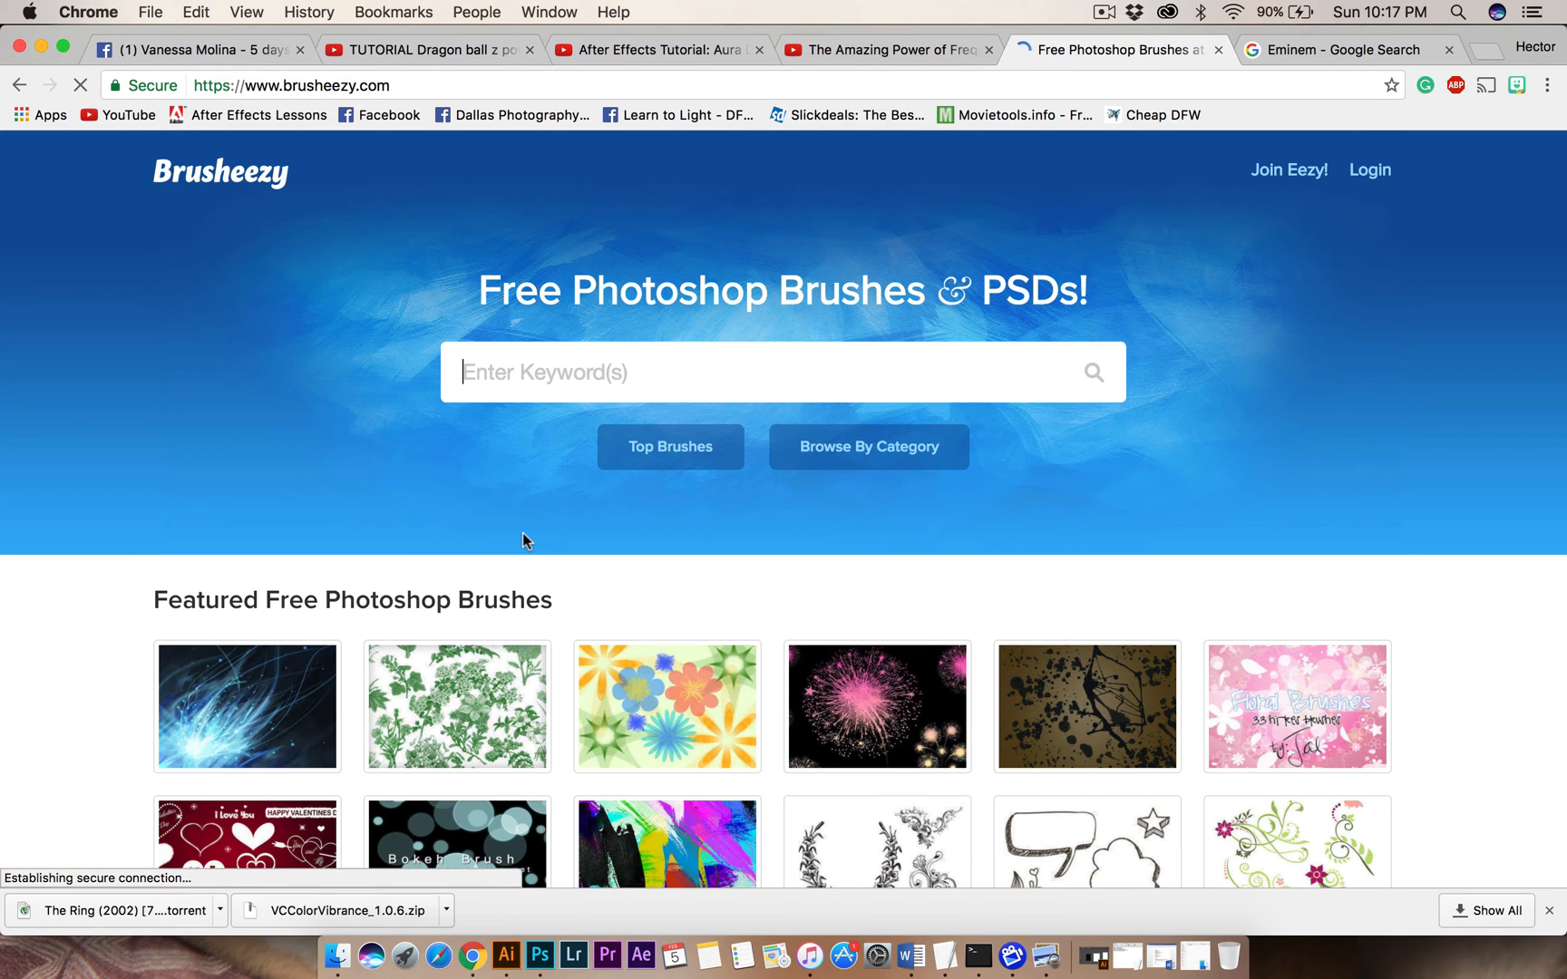
Open Danger Pig Brush Strokes Pack 01 from the featured free brushes and download it.
{"action": "scroll", "coordinate": [524, 542], "scroll_direction": "down", "scroll_amount": 3}
{"action": "scroll", "coordinate": [524, 541], "scroll_direction": "down", "scroll_amount": 3}
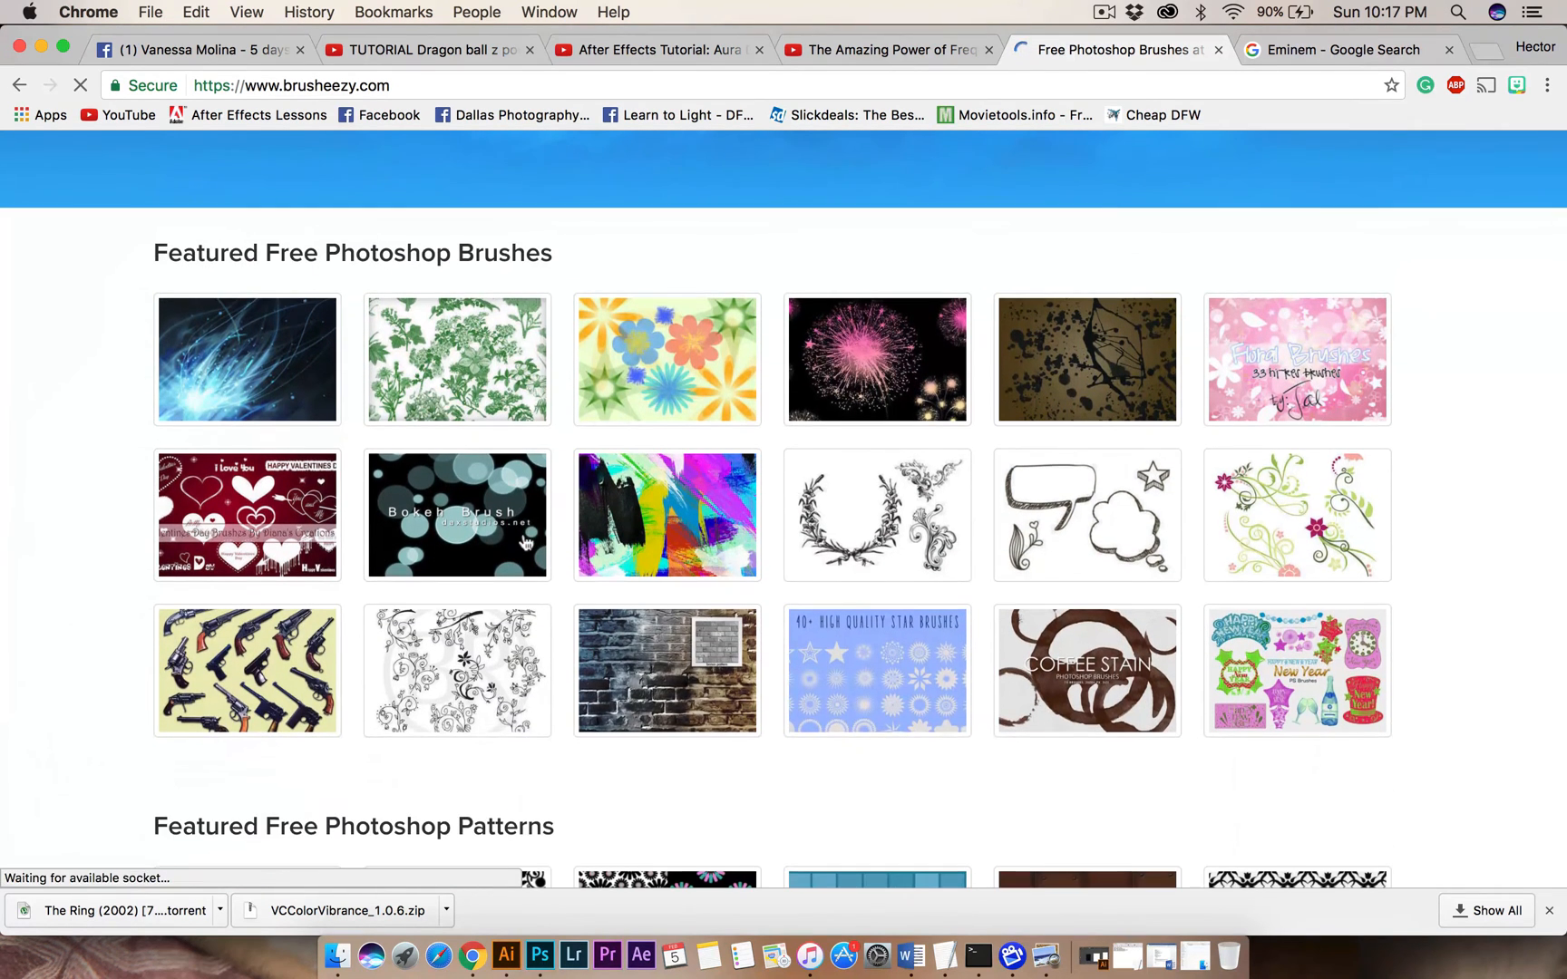
{"action": "left_click", "coordinate": [682, 514]}
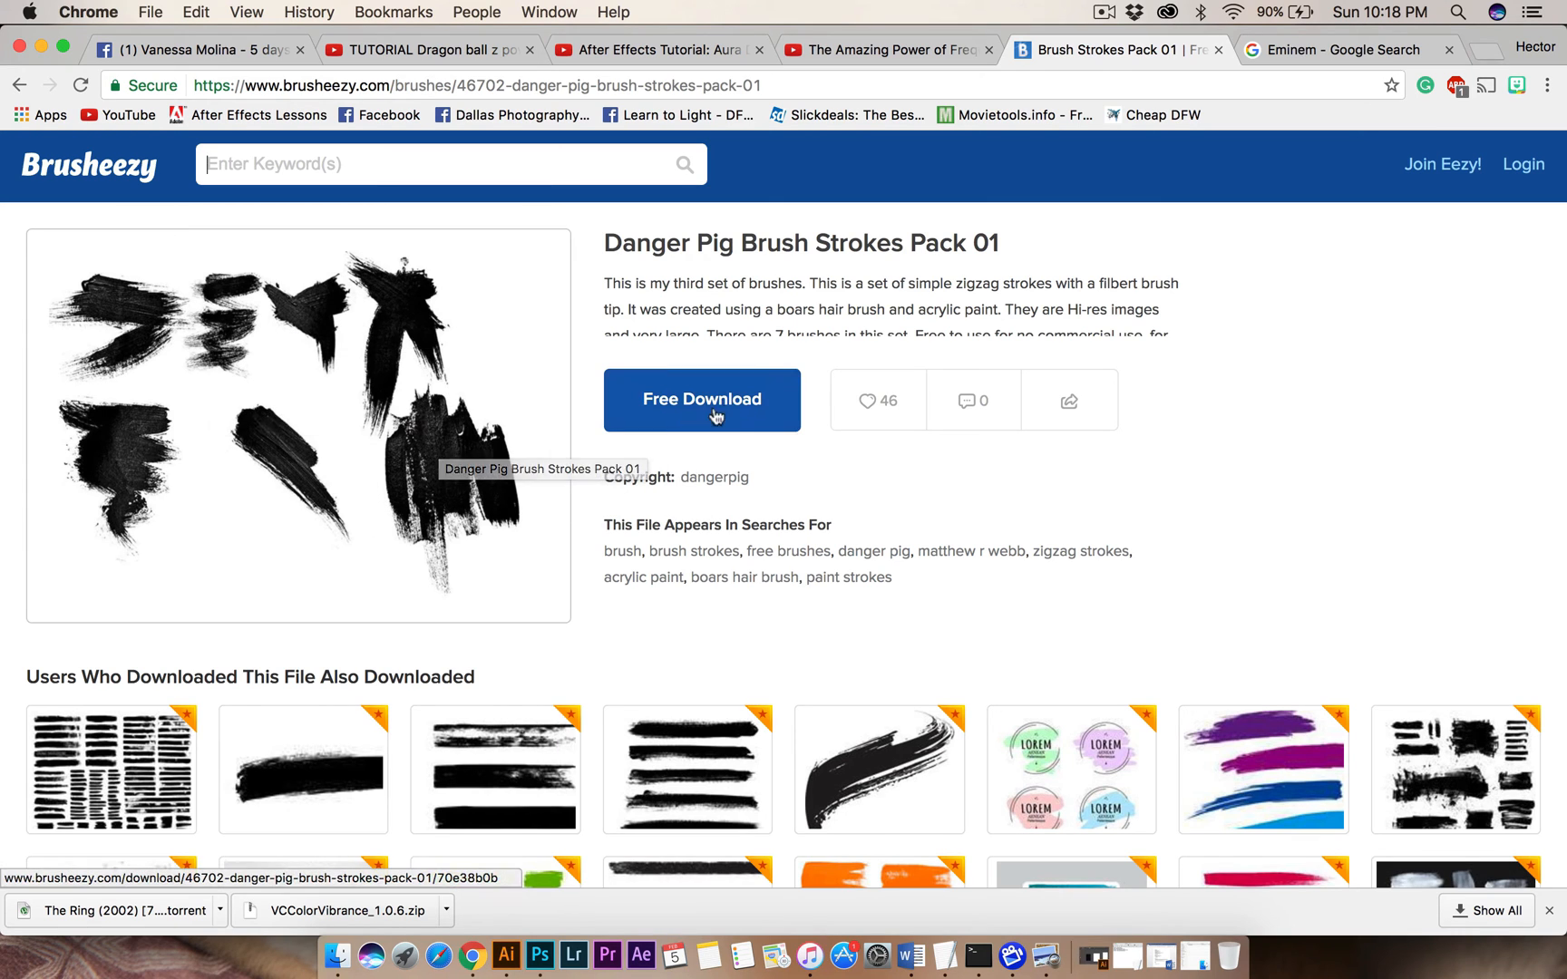
{"action": "left_click", "coordinate": [706, 410]}
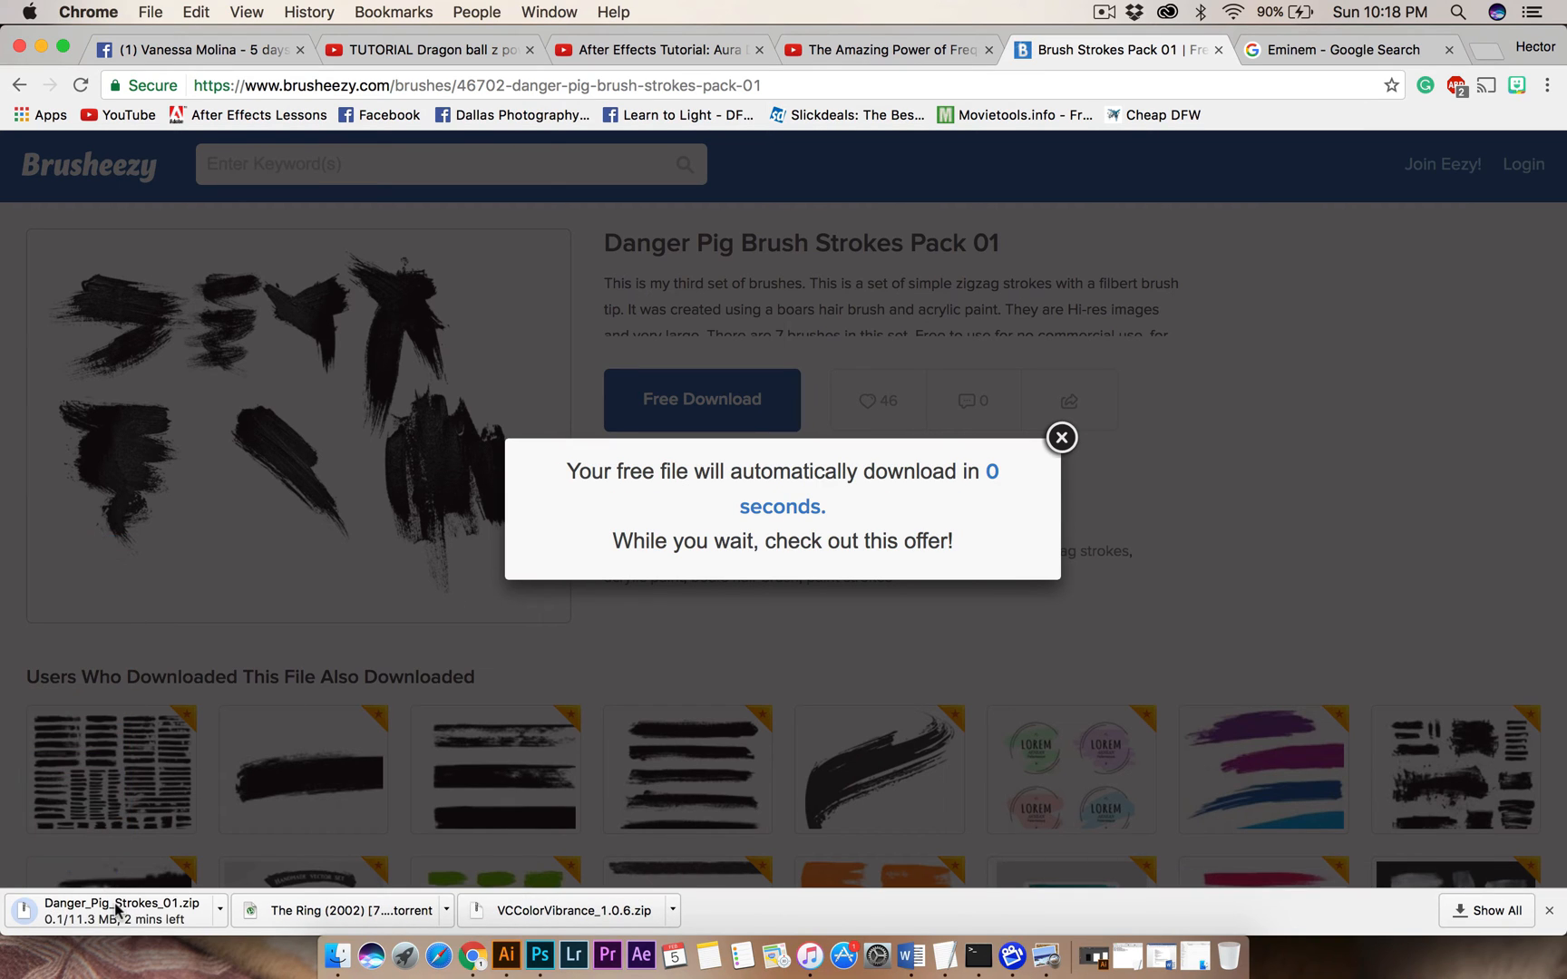
{"action": "left_click", "coordinate": [446, 910]}
{"action": "left_click", "coordinate": [782, 903]}
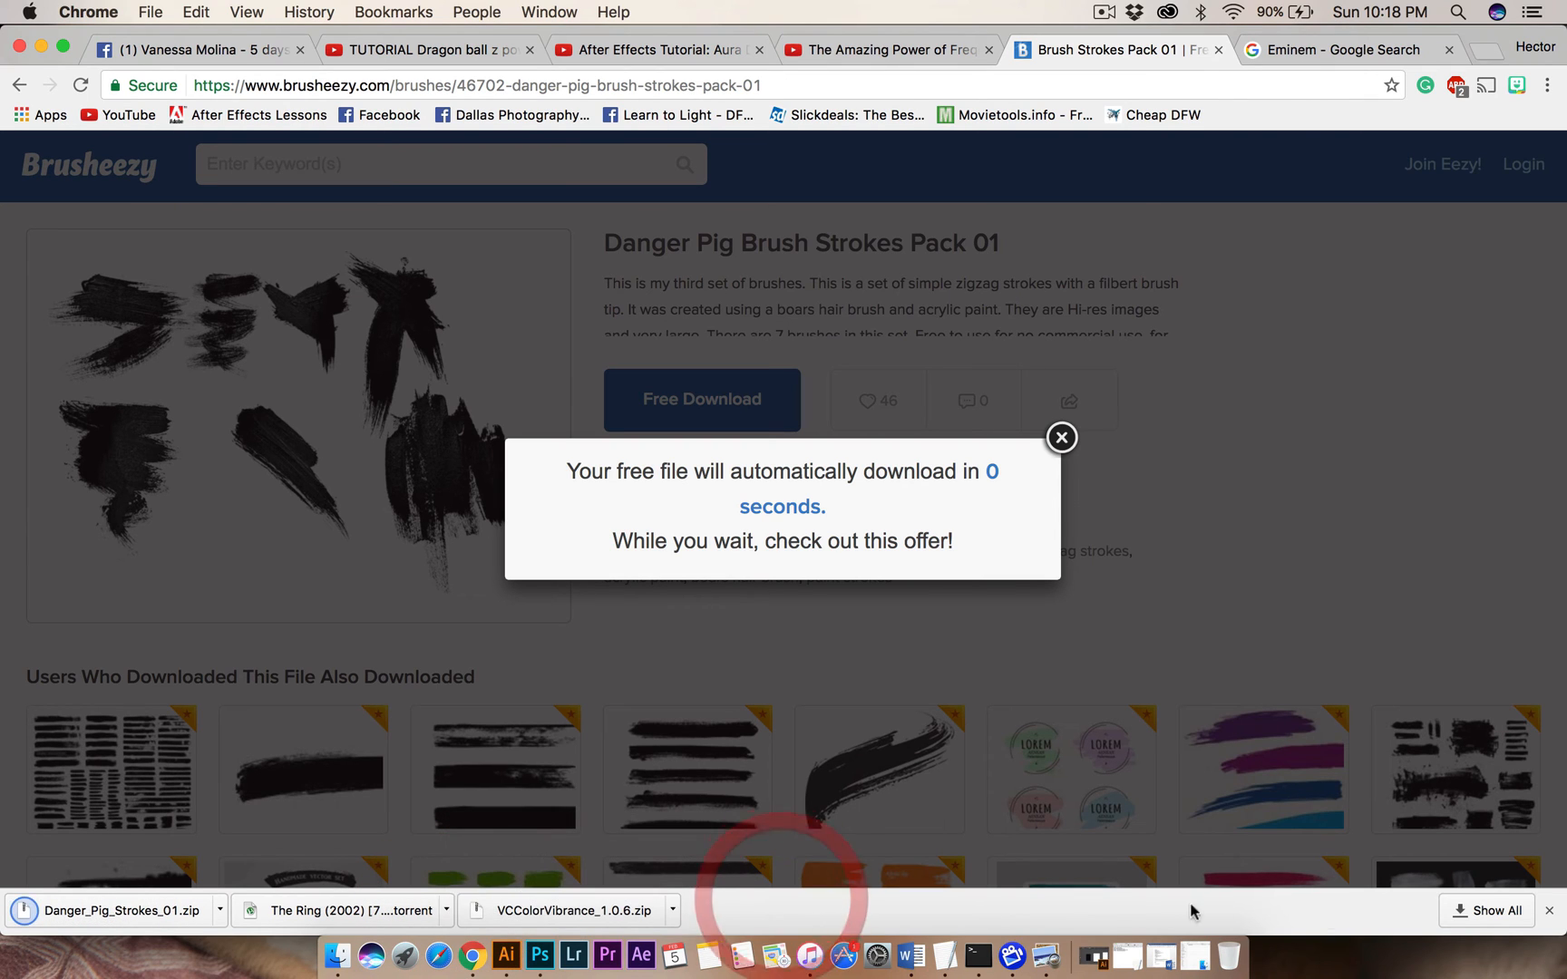
Load Danger Pig Strokes 01.abr from the downloaded archive into Photoshop and select its 2349 px stroke brush.
{"action": "left_click", "coordinate": [93, 912]}
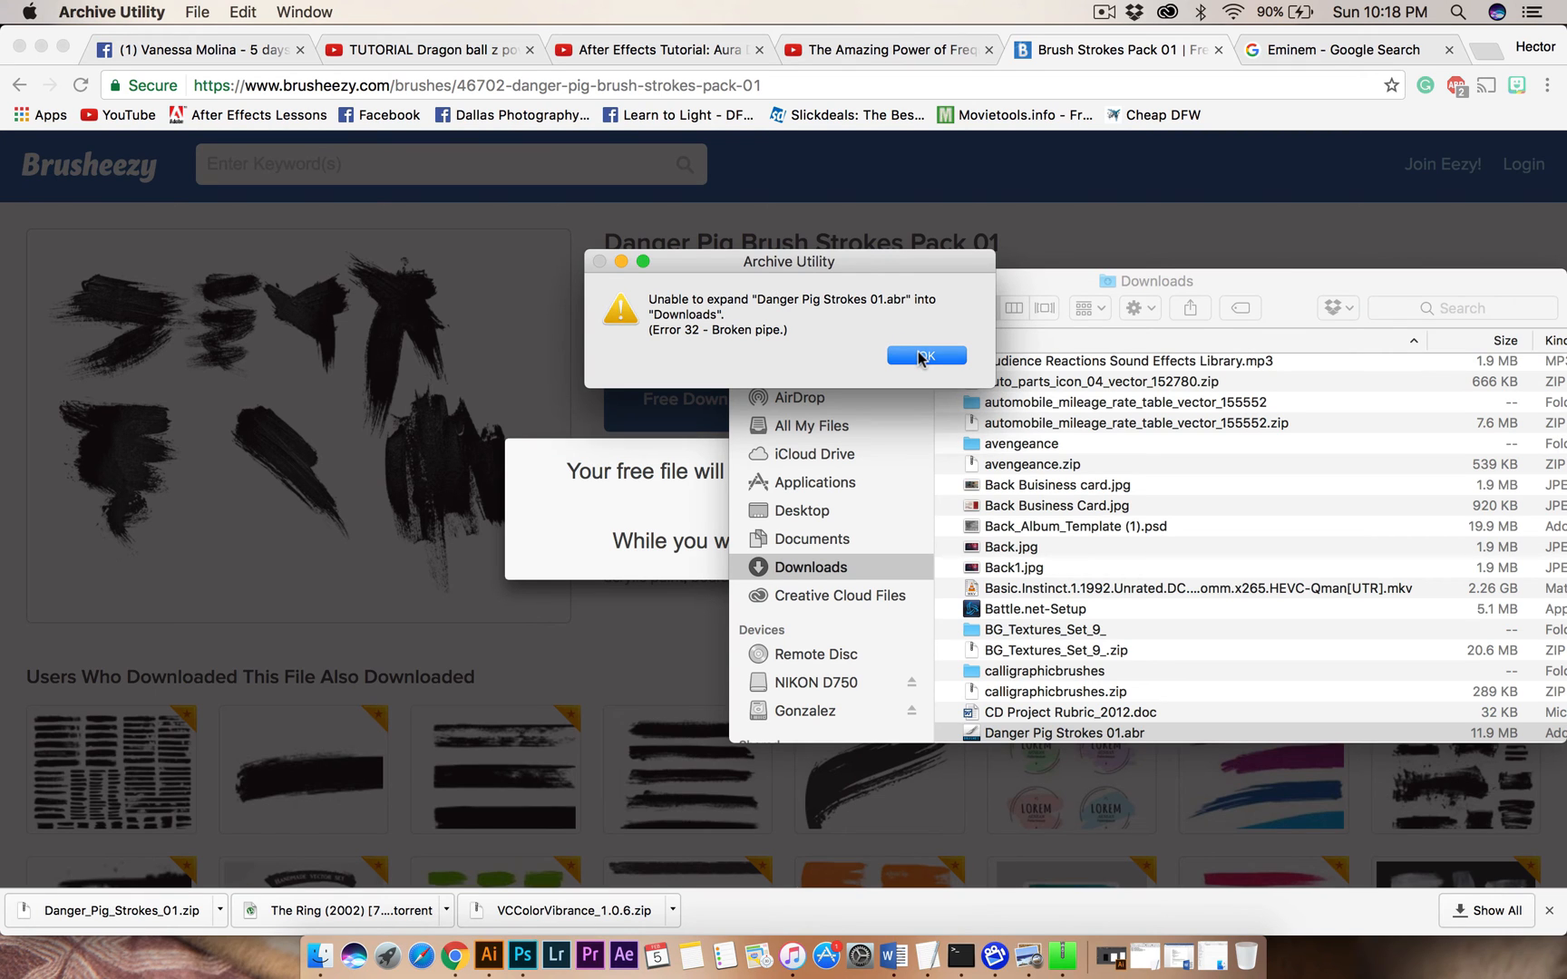
{"action": "left_click", "coordinate": [920, 356]}
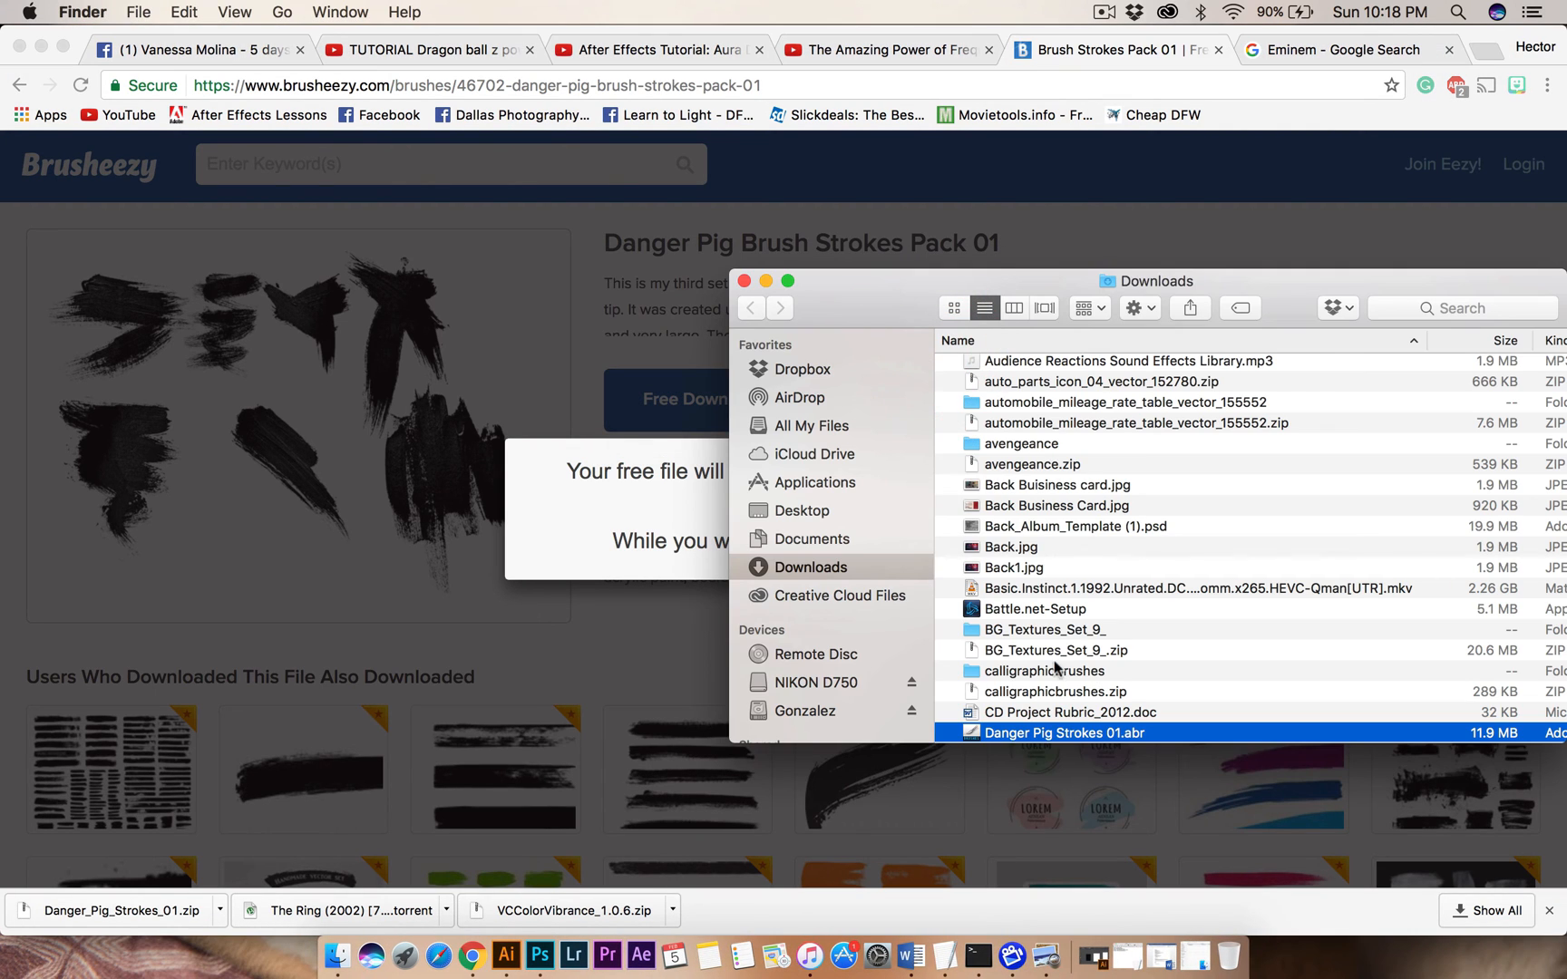
{"action": "double_click", "coordinate": [1043, 734]}
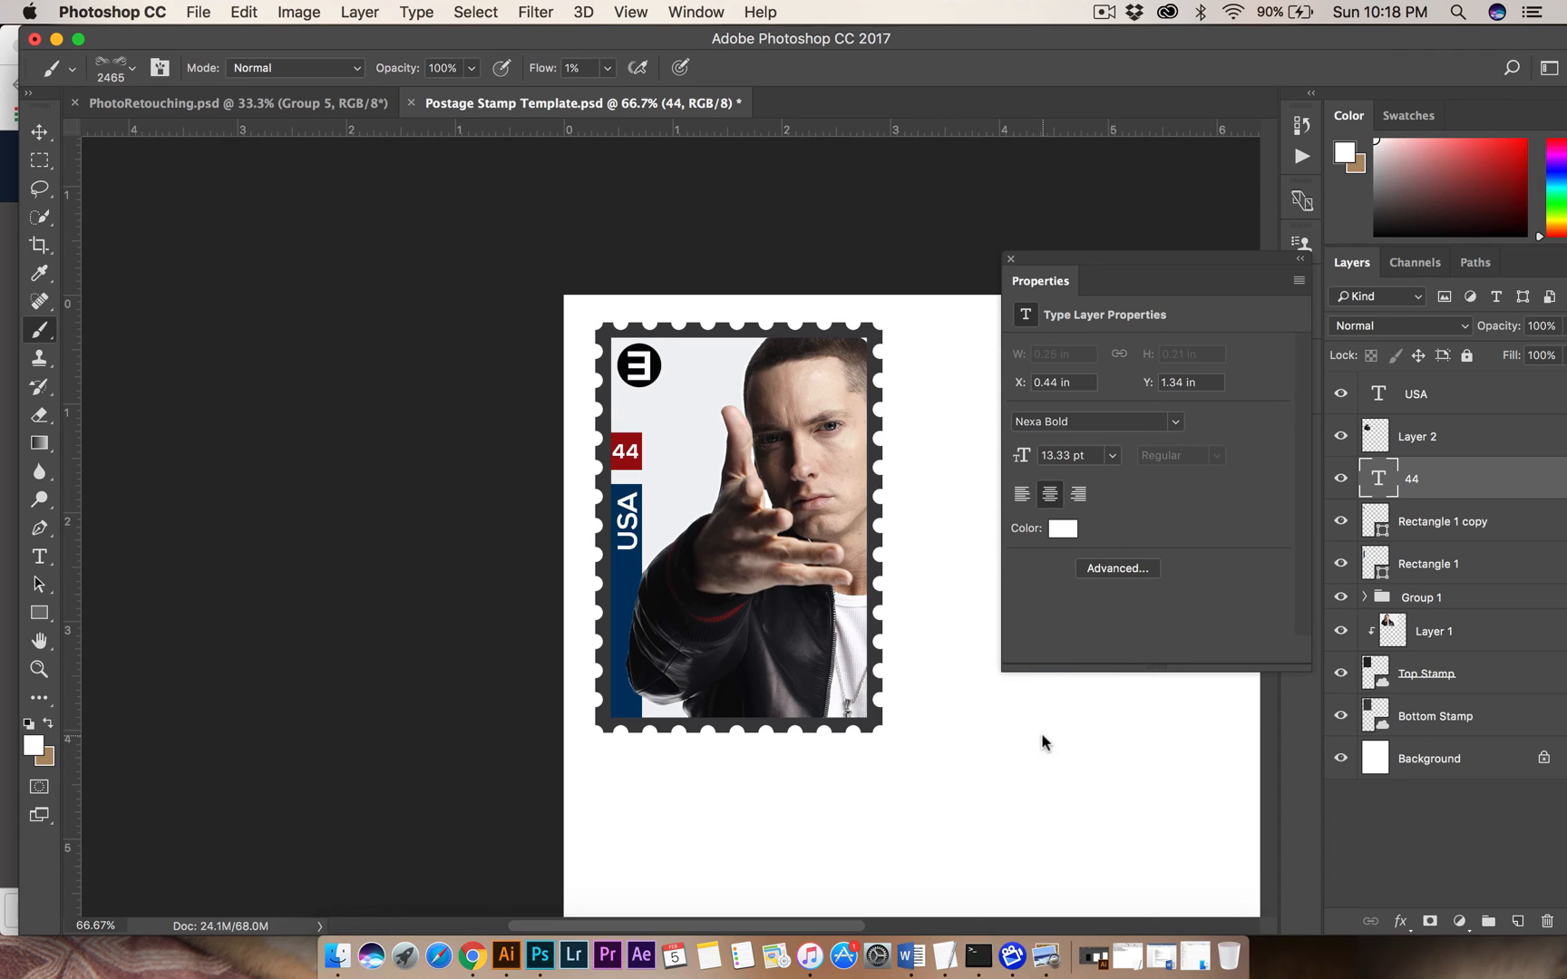
{"action": "left_click", "coordinate": [128, 74]}
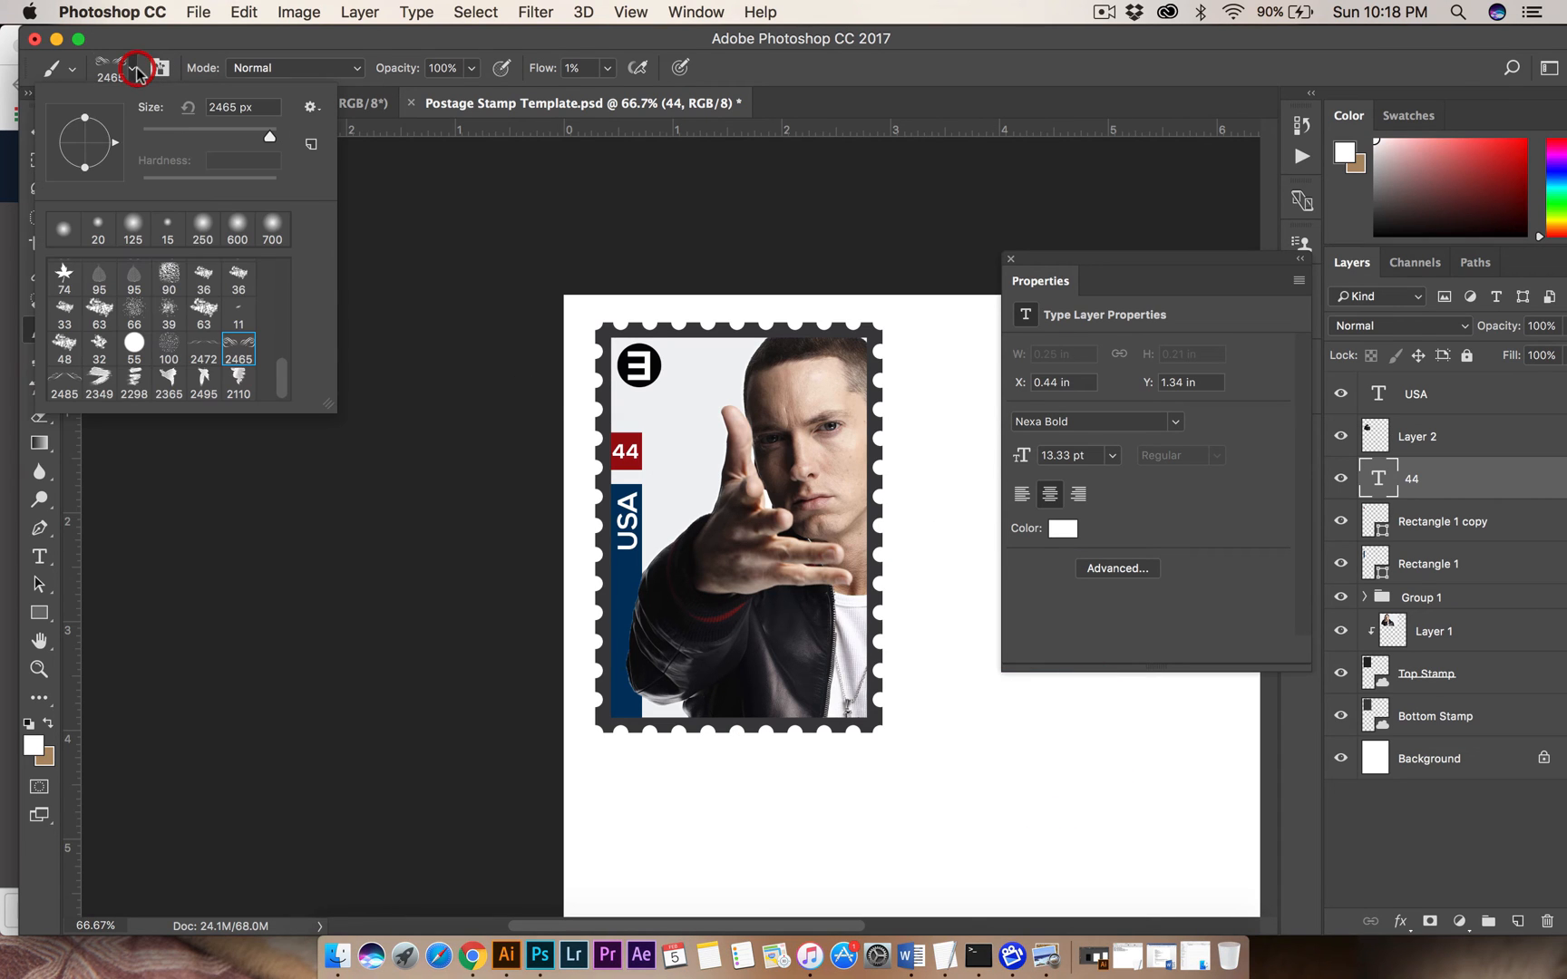
{"action": "left_click", "coordinate": [100, 381]}
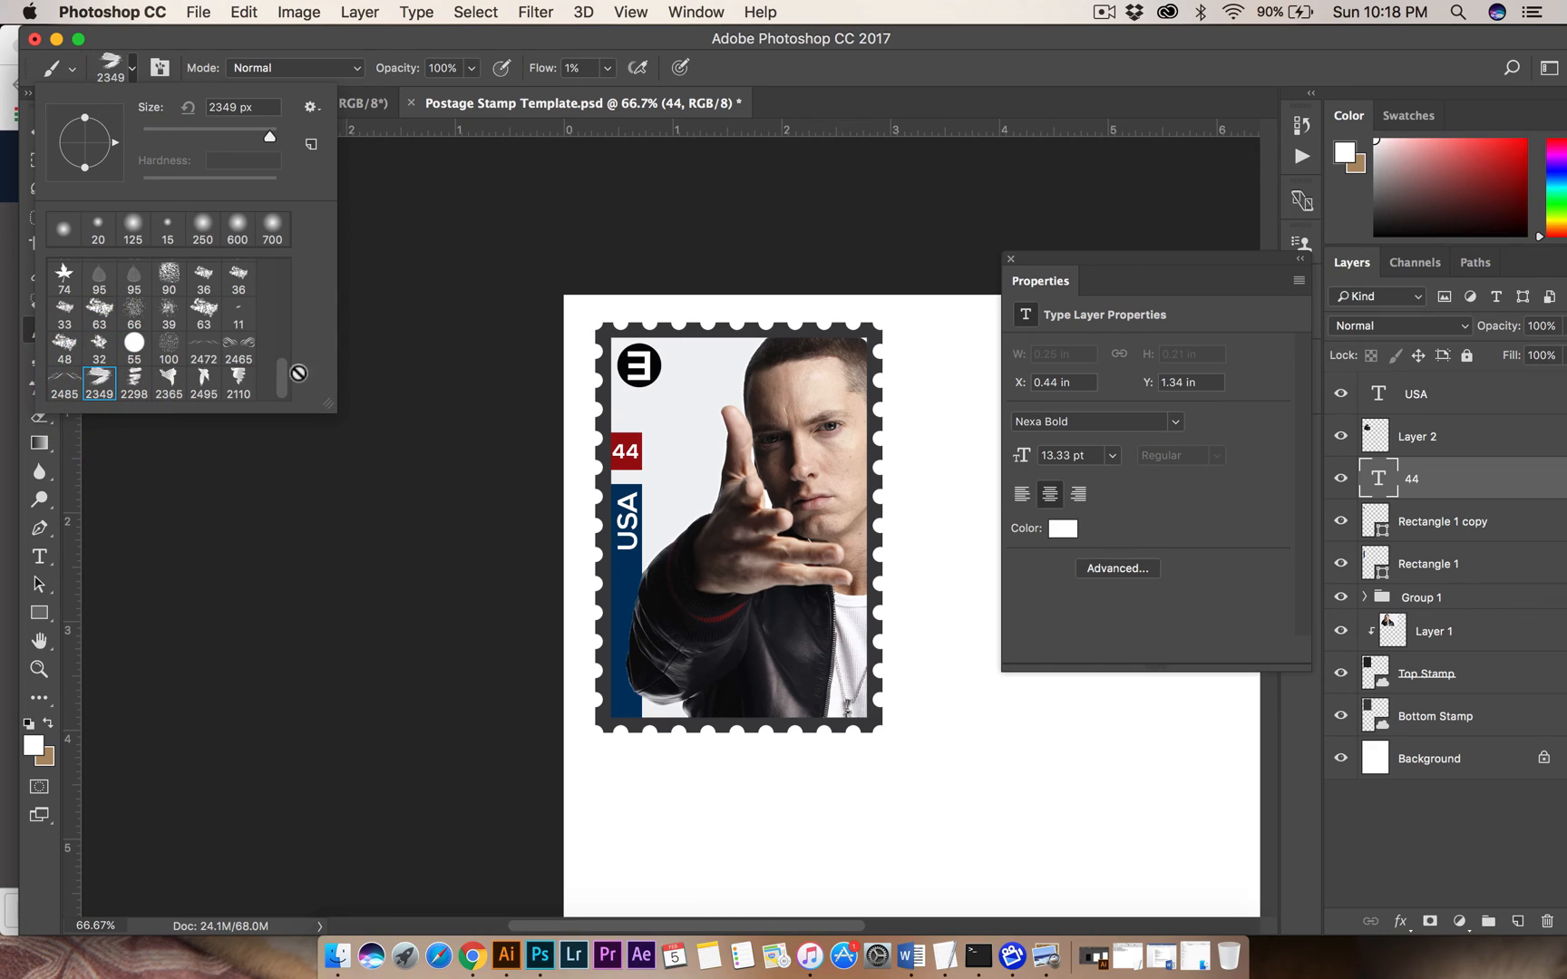
Add a new empty layer above the USA text layer.
{"action": "left_click", "coordinate": [1438, 443]}
{"action": "left_click", "coordinate": [1437, 437]}
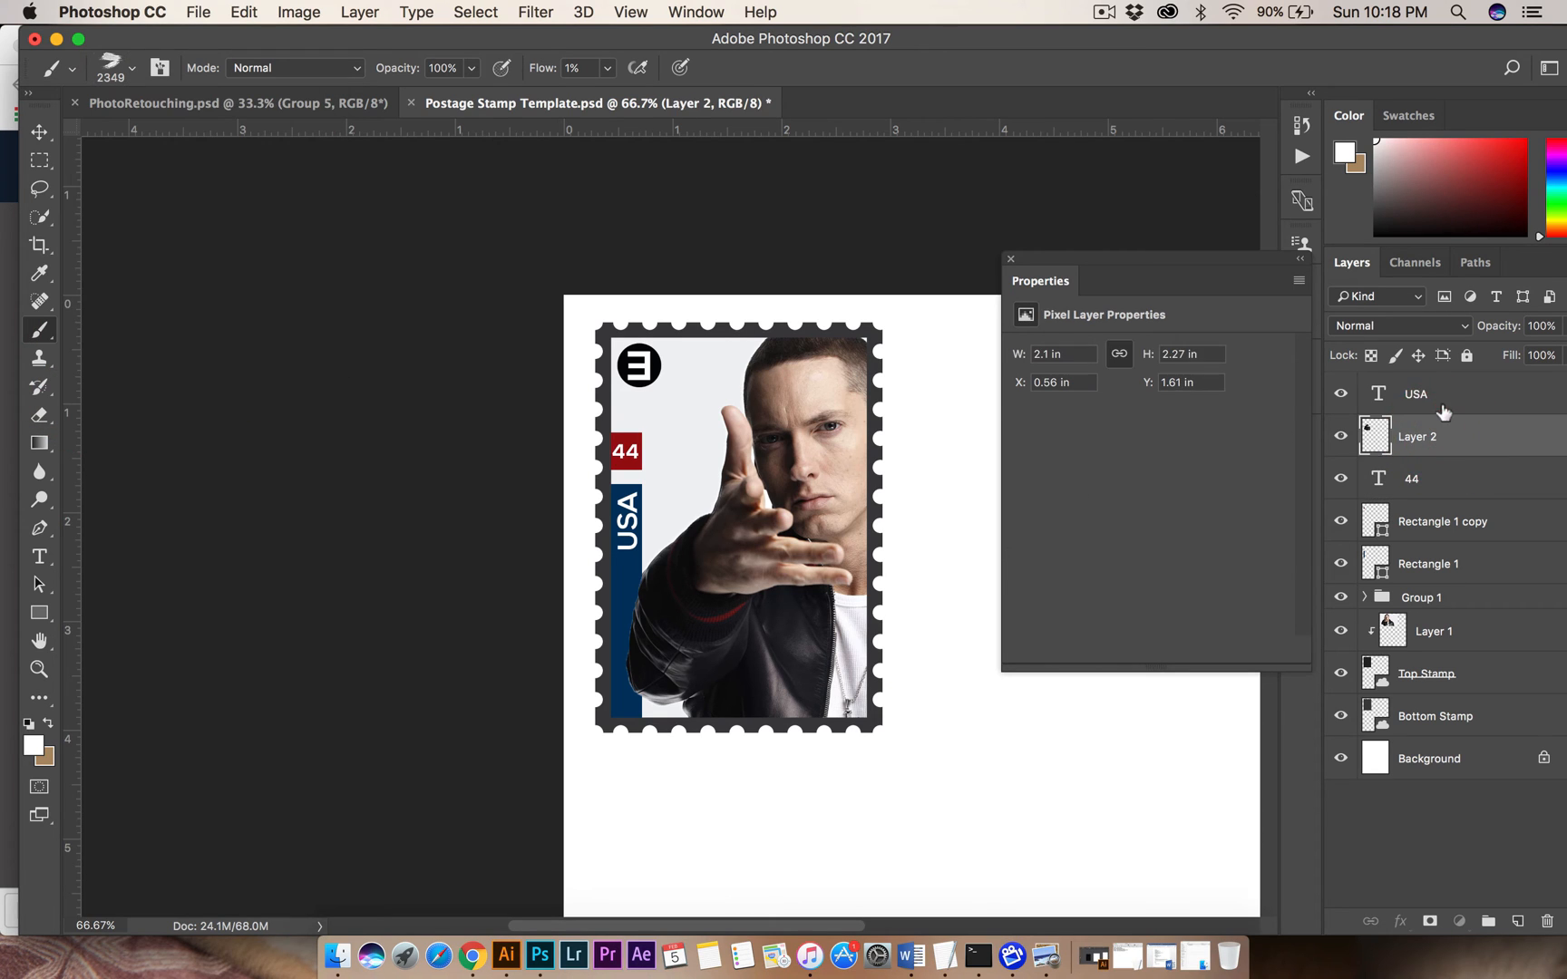
{"action": "left_click", "coordinate": [1433, 396]}
{"action": "left_click", "coordinate": [1489, 923]}
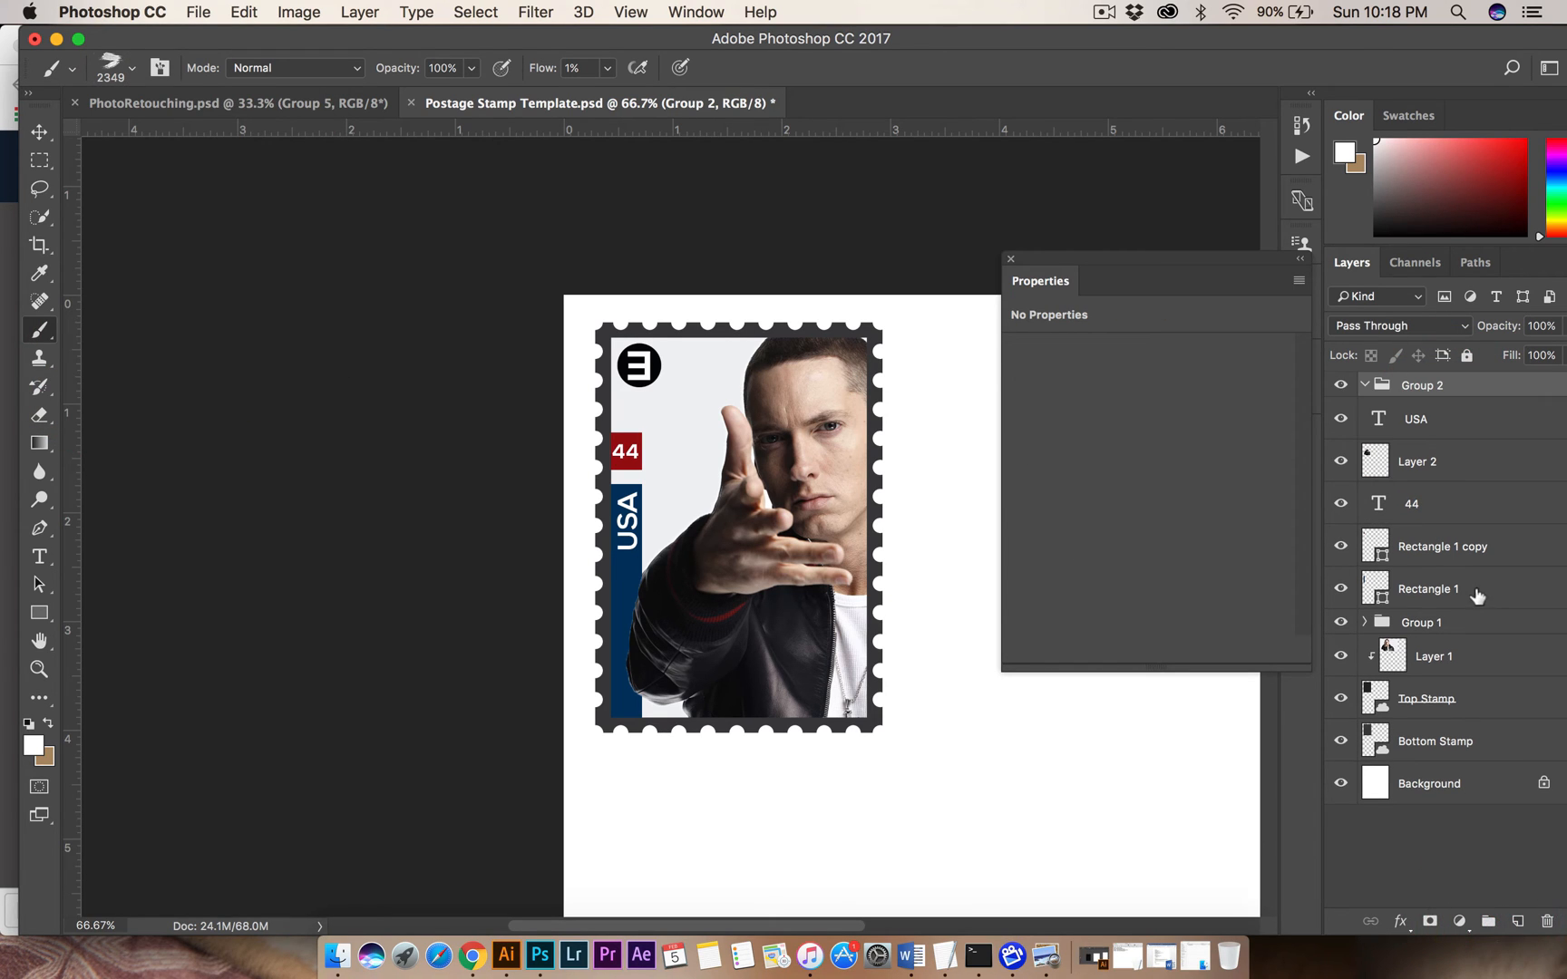
{"action": "key", "text": "super+z"}
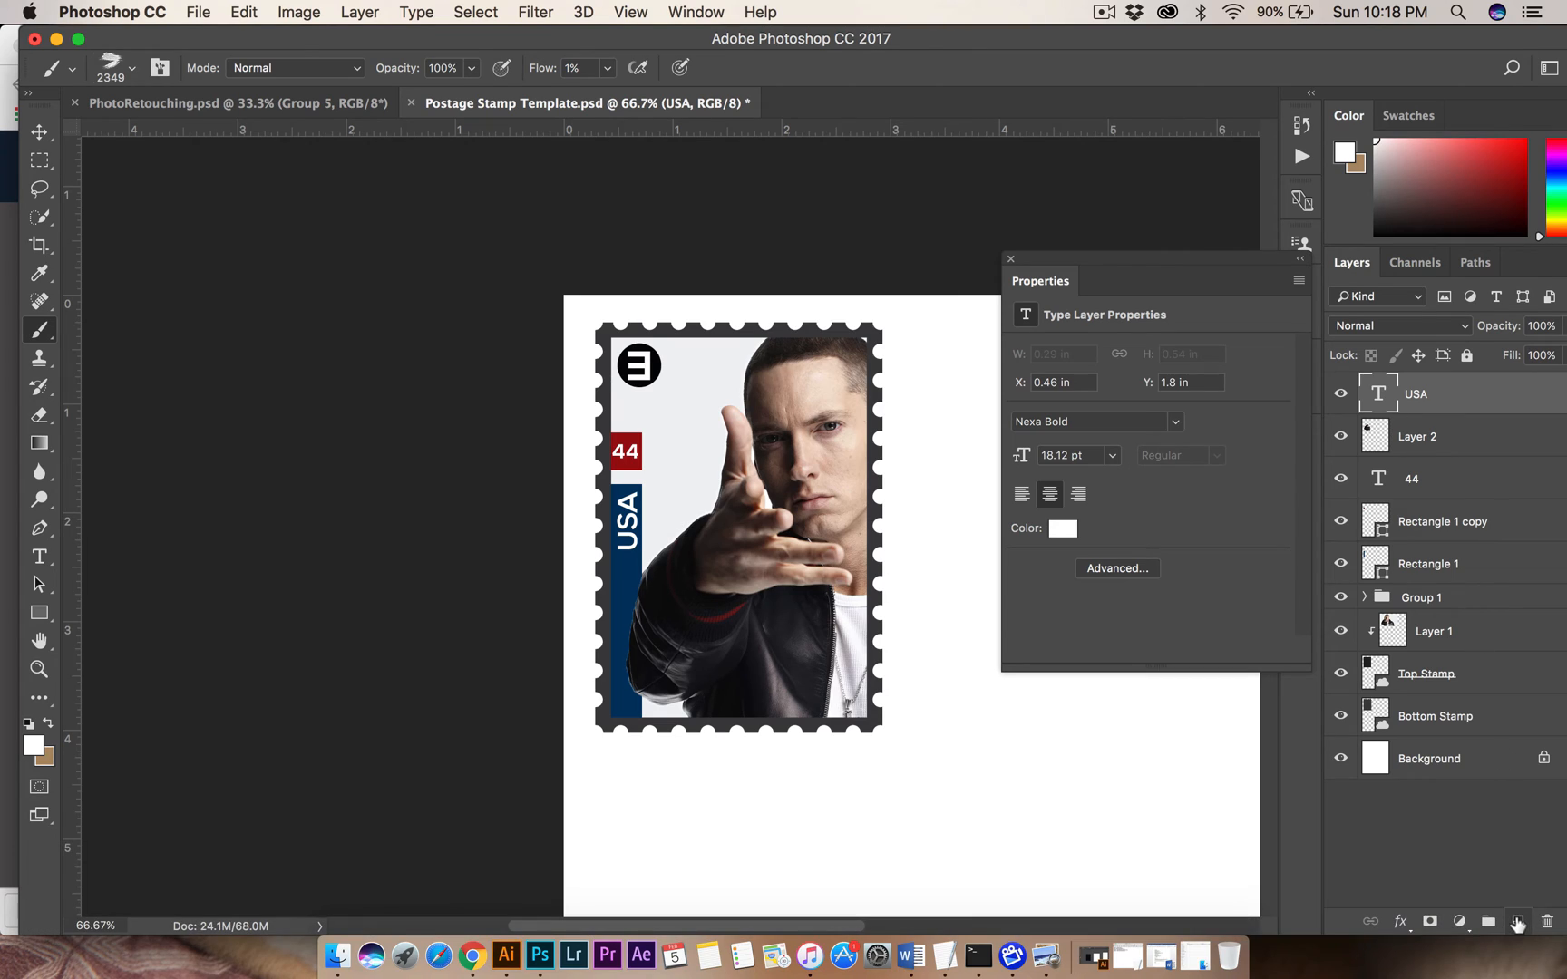
{"action": "left_click", "coordinate": [1517, 922]}
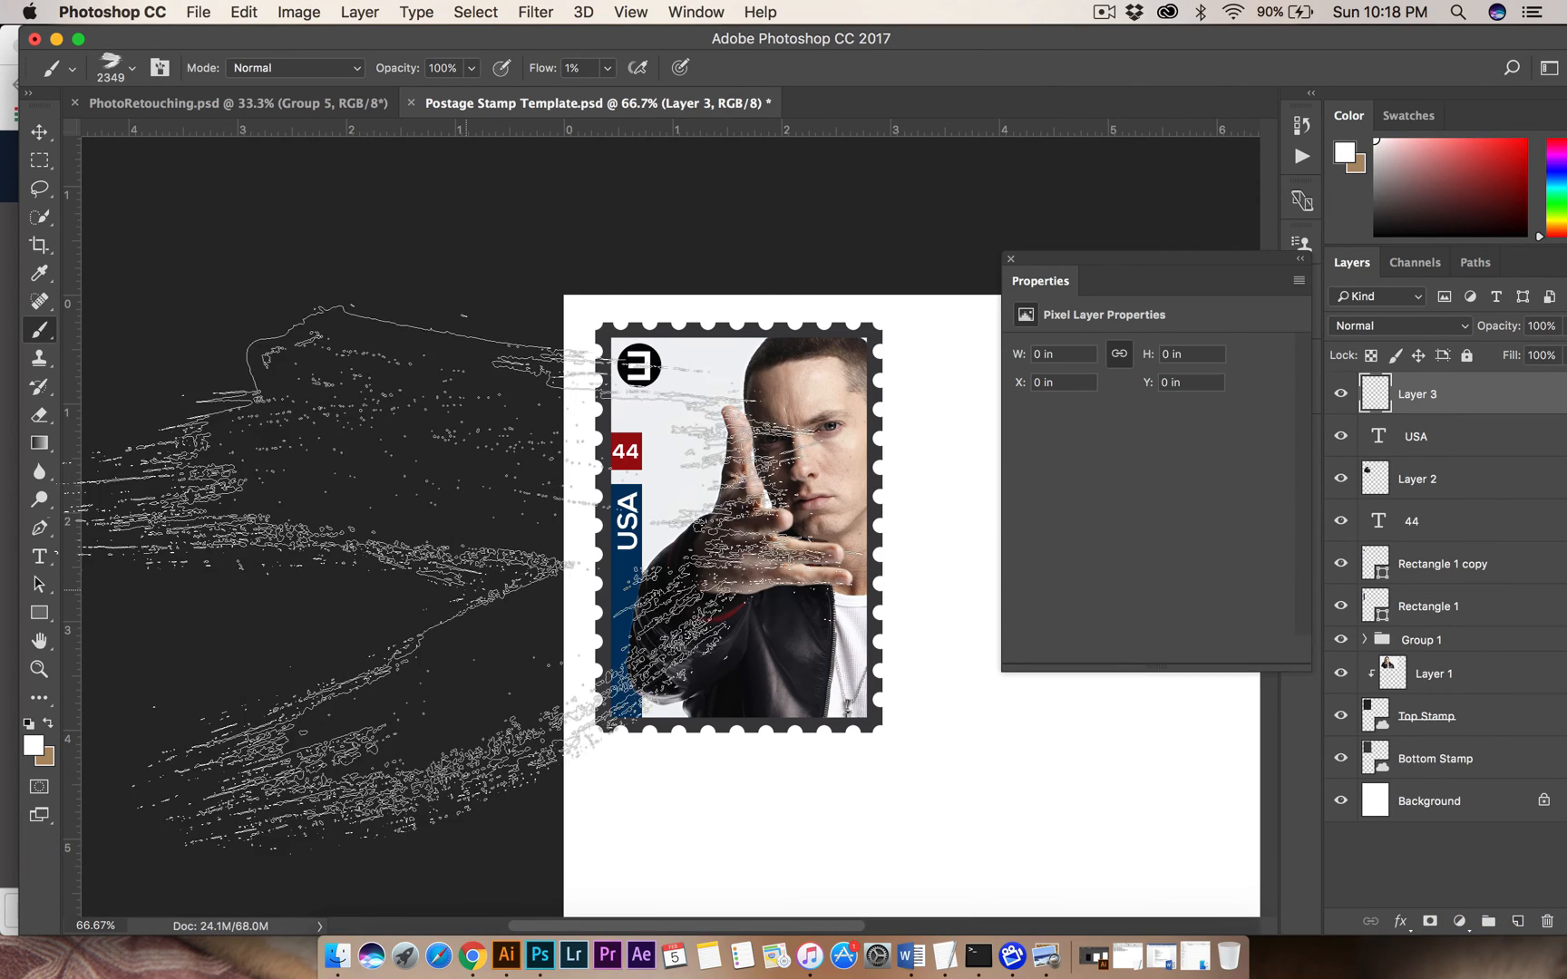
Reduce the stroke brush to 150 px and set the foreground color to black.
{"action": "left_click", "coordinate": [110, 65]}
{"action": "left_click_drag", "start_coordinate": [250, 129], "coordinate": [234, 134]}
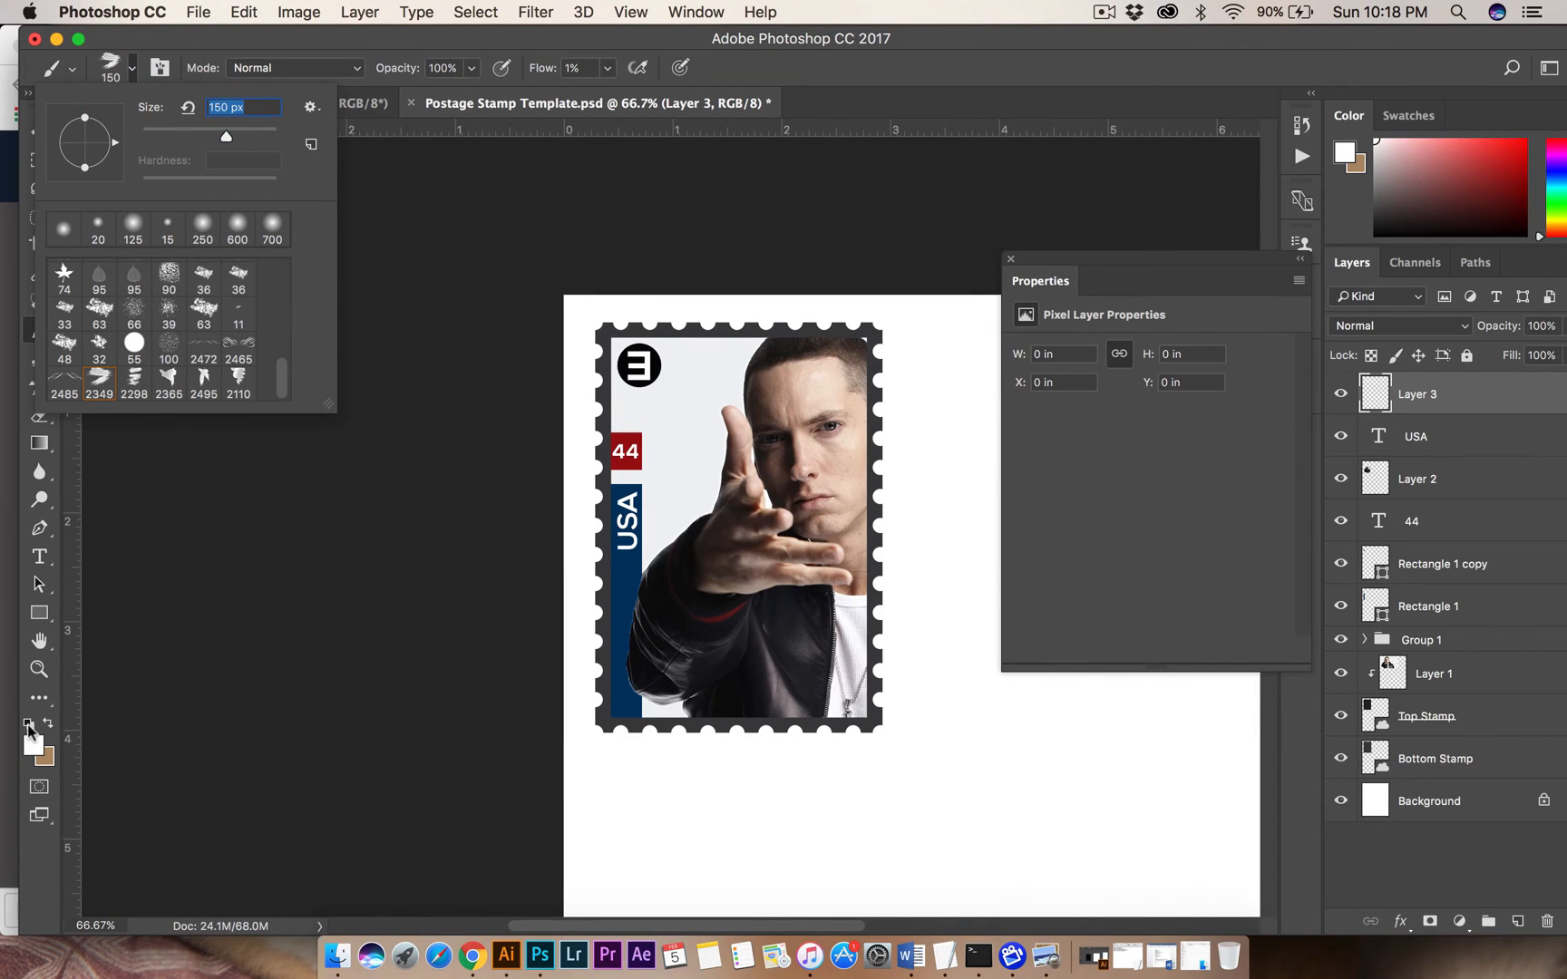
{"action": "left_click", "coordinate": [36, 747]}
{"action": "left_click_drag", "start_coordinate": [934, 639], "coordinate": [859, 709]}
{"action": "left_click", "coordinate": [1365, 415]}
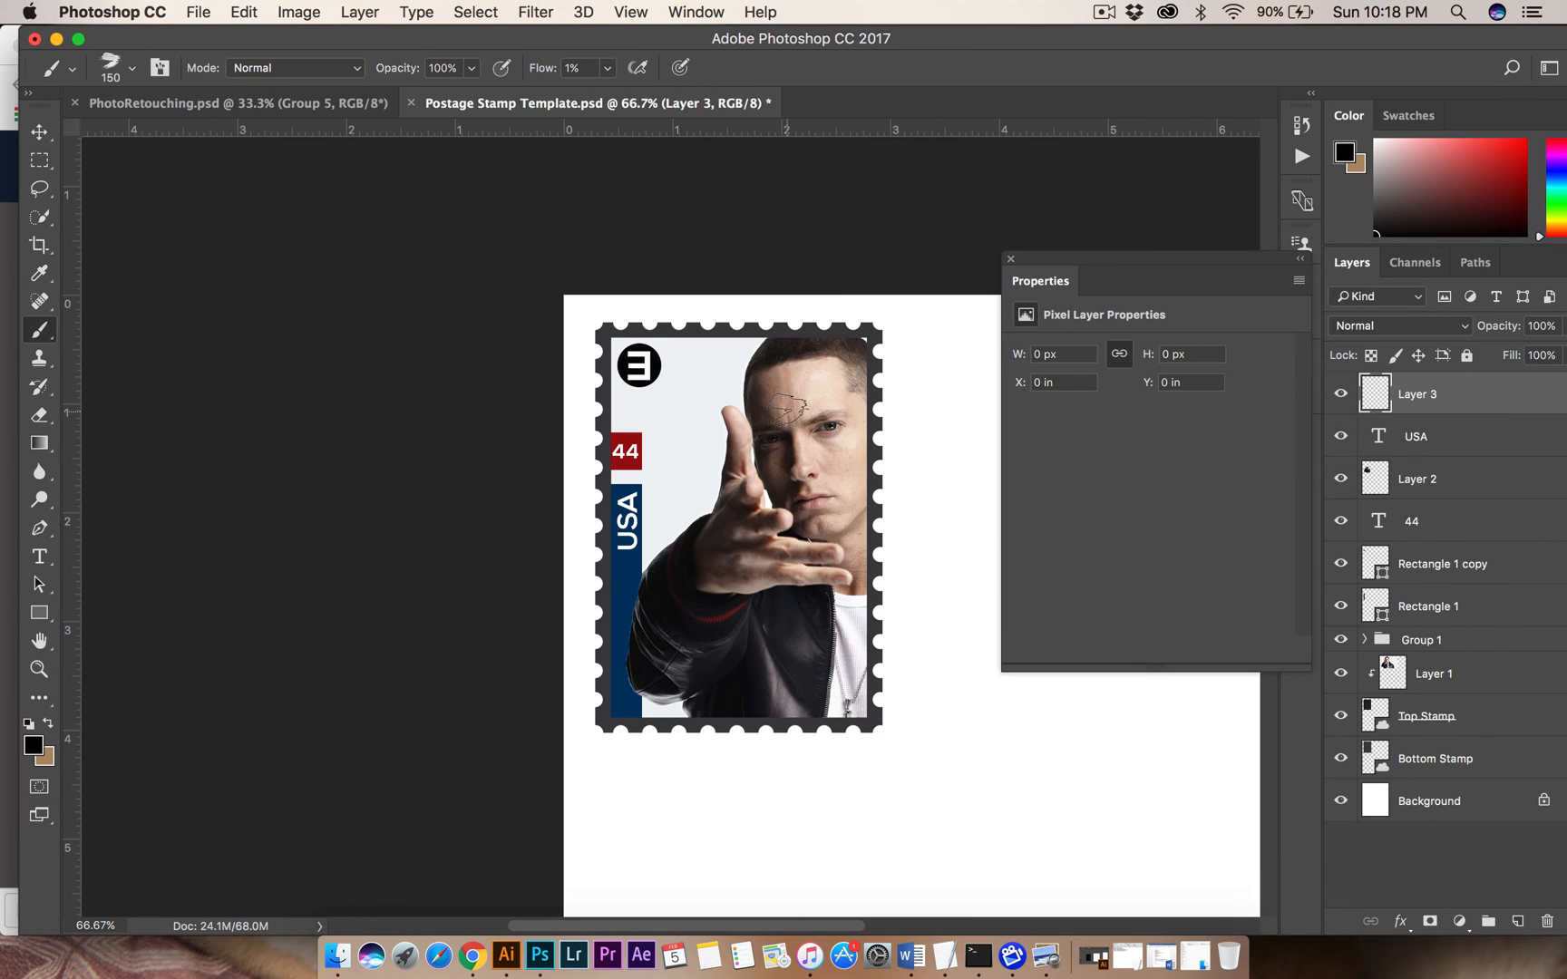
Enlarge the stroke brush to 2120 px.
{"action": "left_click", "coordinate": [135, 69]}
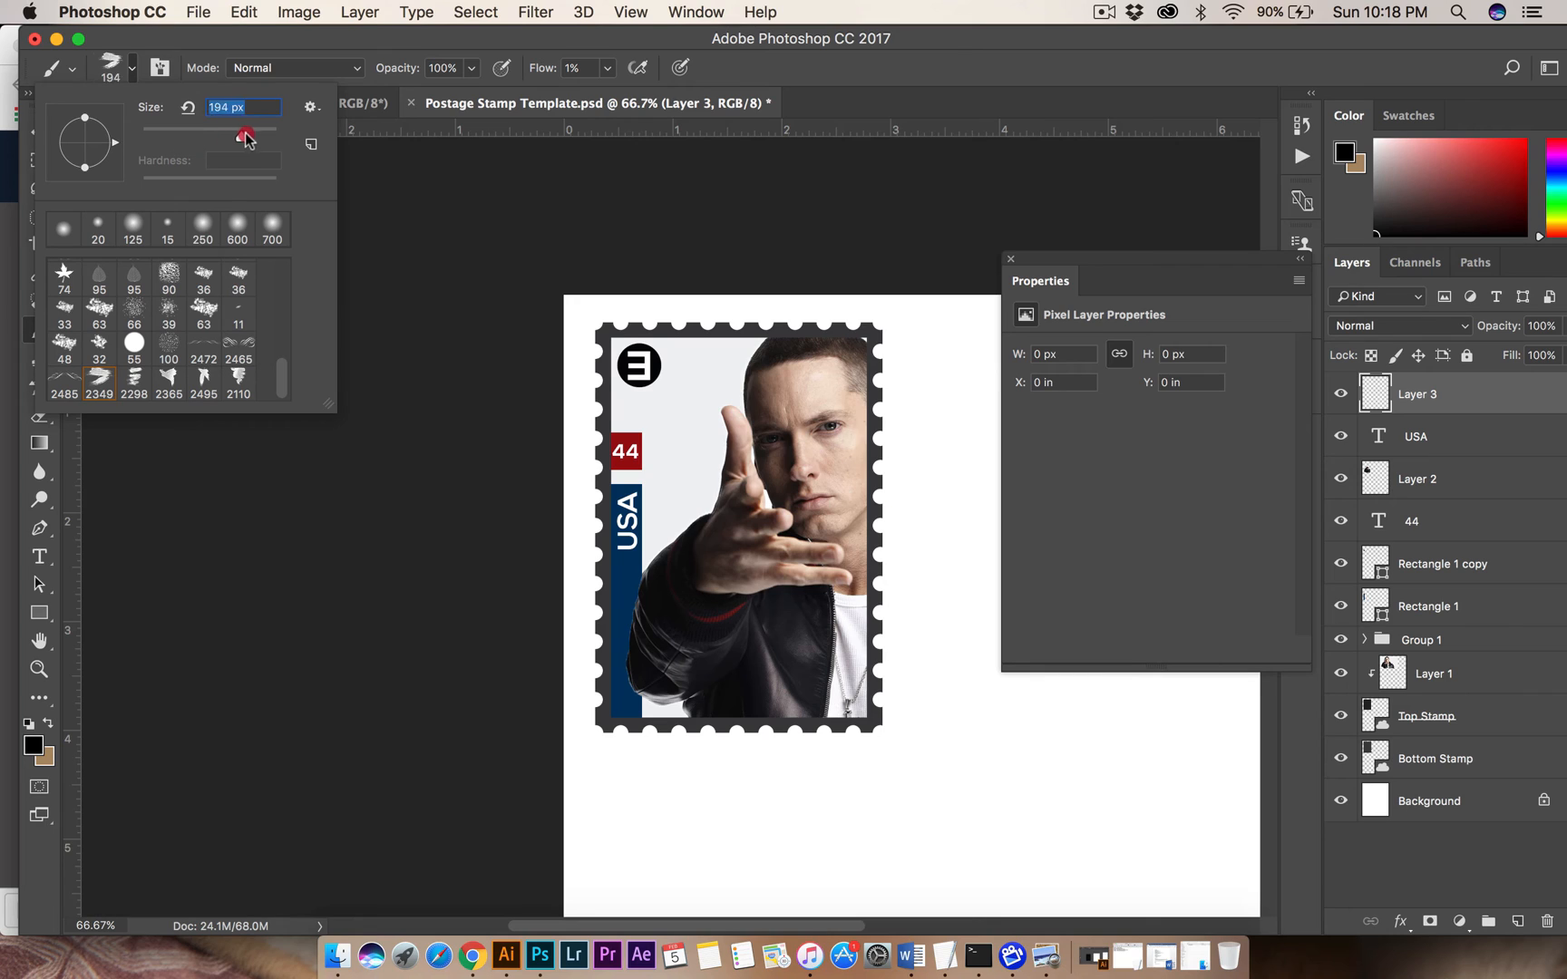
{"action": "left_click_drag", "start_coordinate": [265, 140], "coordinate": [269, 137]}
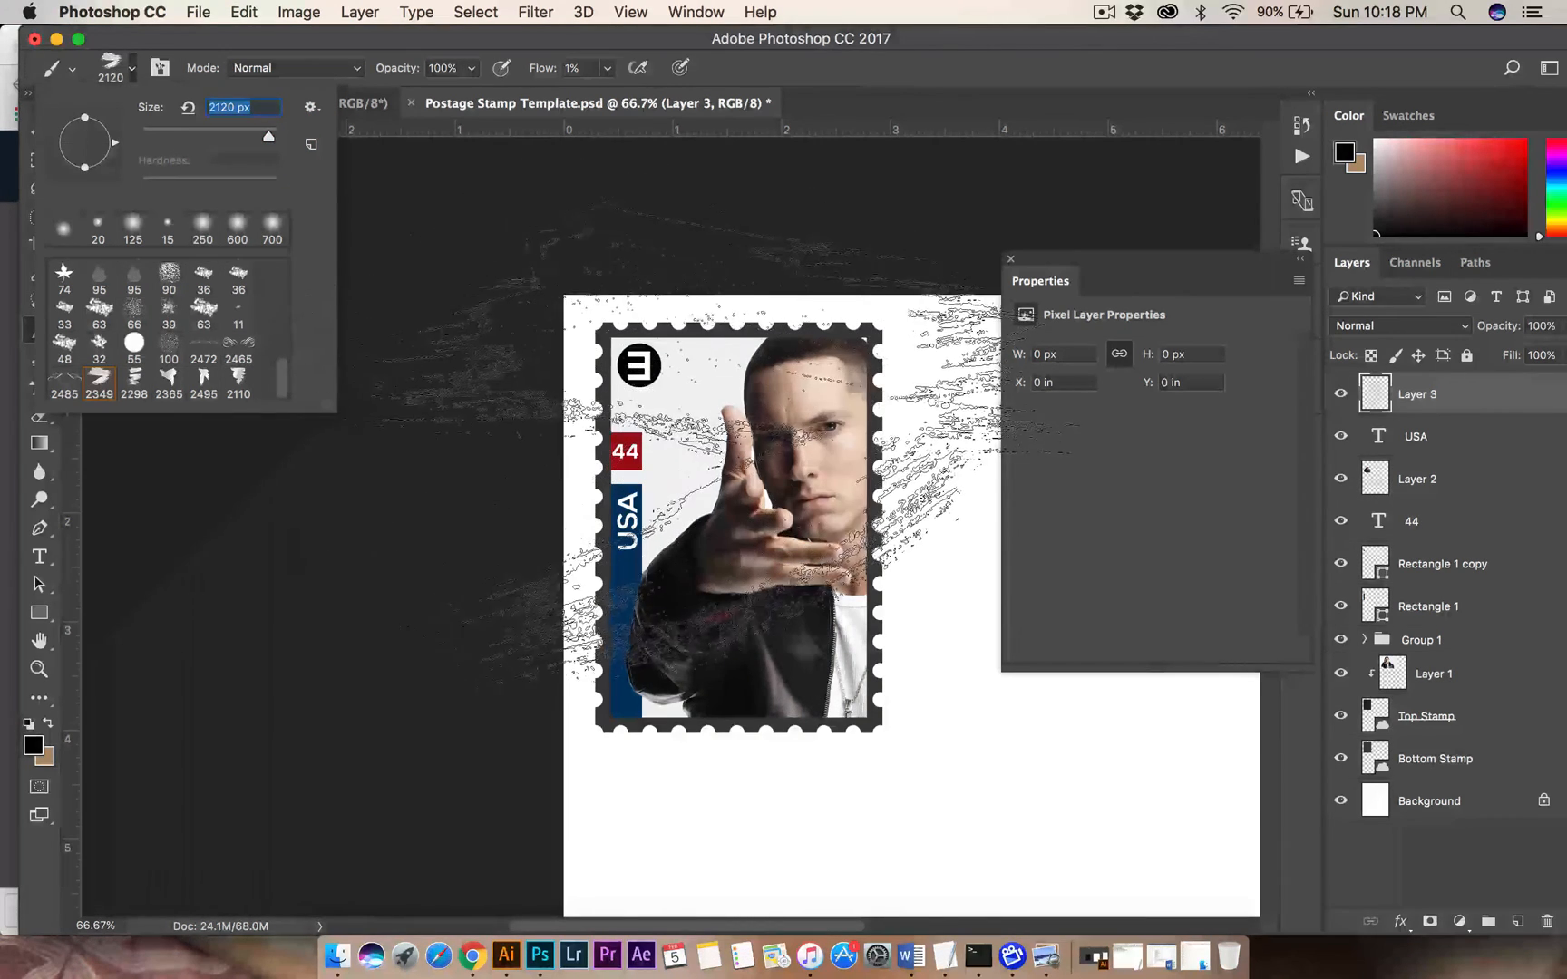
Undo the faint stroke, raise the brush flow to 100%, and paint one large black stroke over the Eminem stamp.
{"action": "left_click", "coordinate": [738, 482]}
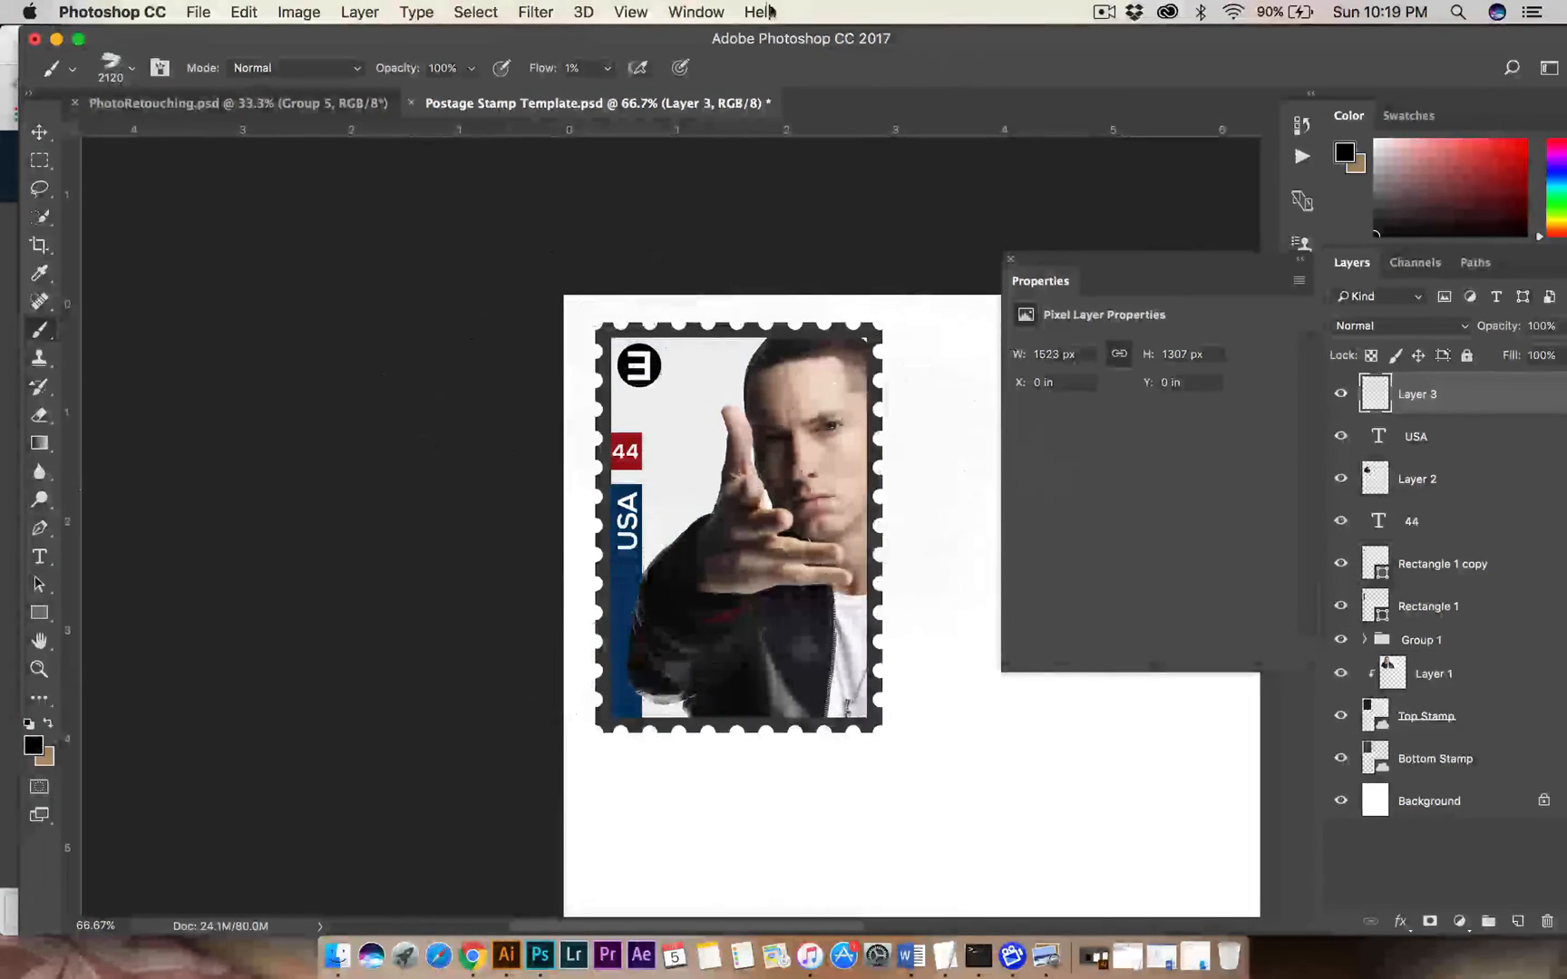
{"action": "key", "text": "super+z"}
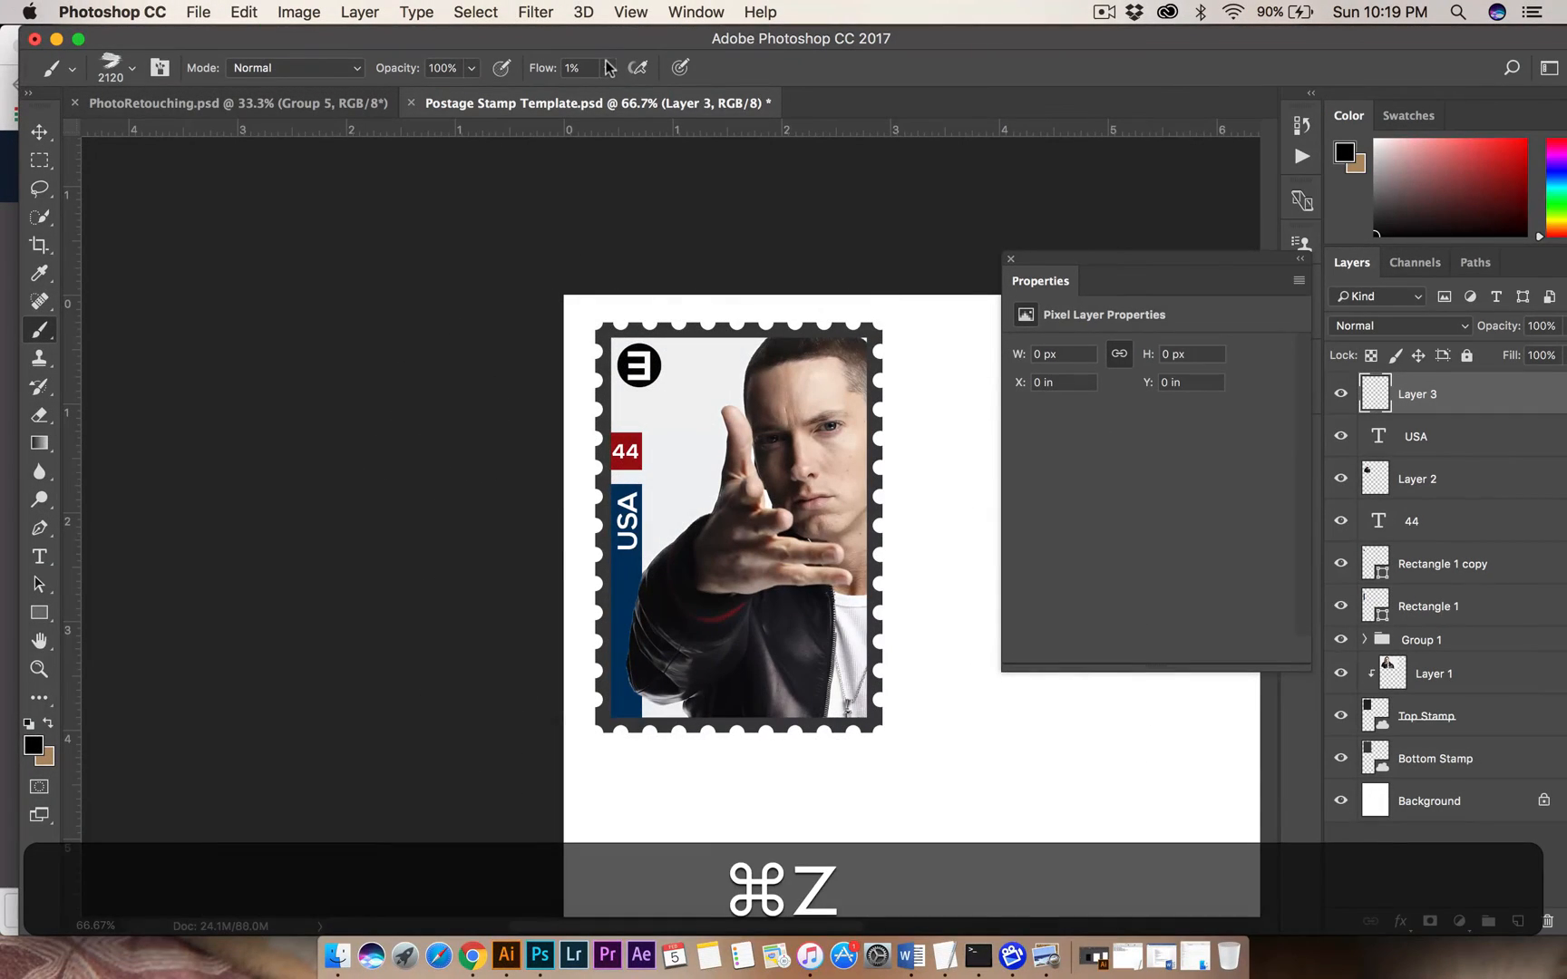
{"action": "mouse_move", "coordinate": [606, 67]}
{"action": "left_mouse_down"}
{"action": "mouse_move", "coordinate": [718, 106]}
{"action": "mouse_move", "coordinate": [742, 134]}
{"action": "left_mouse_up"}
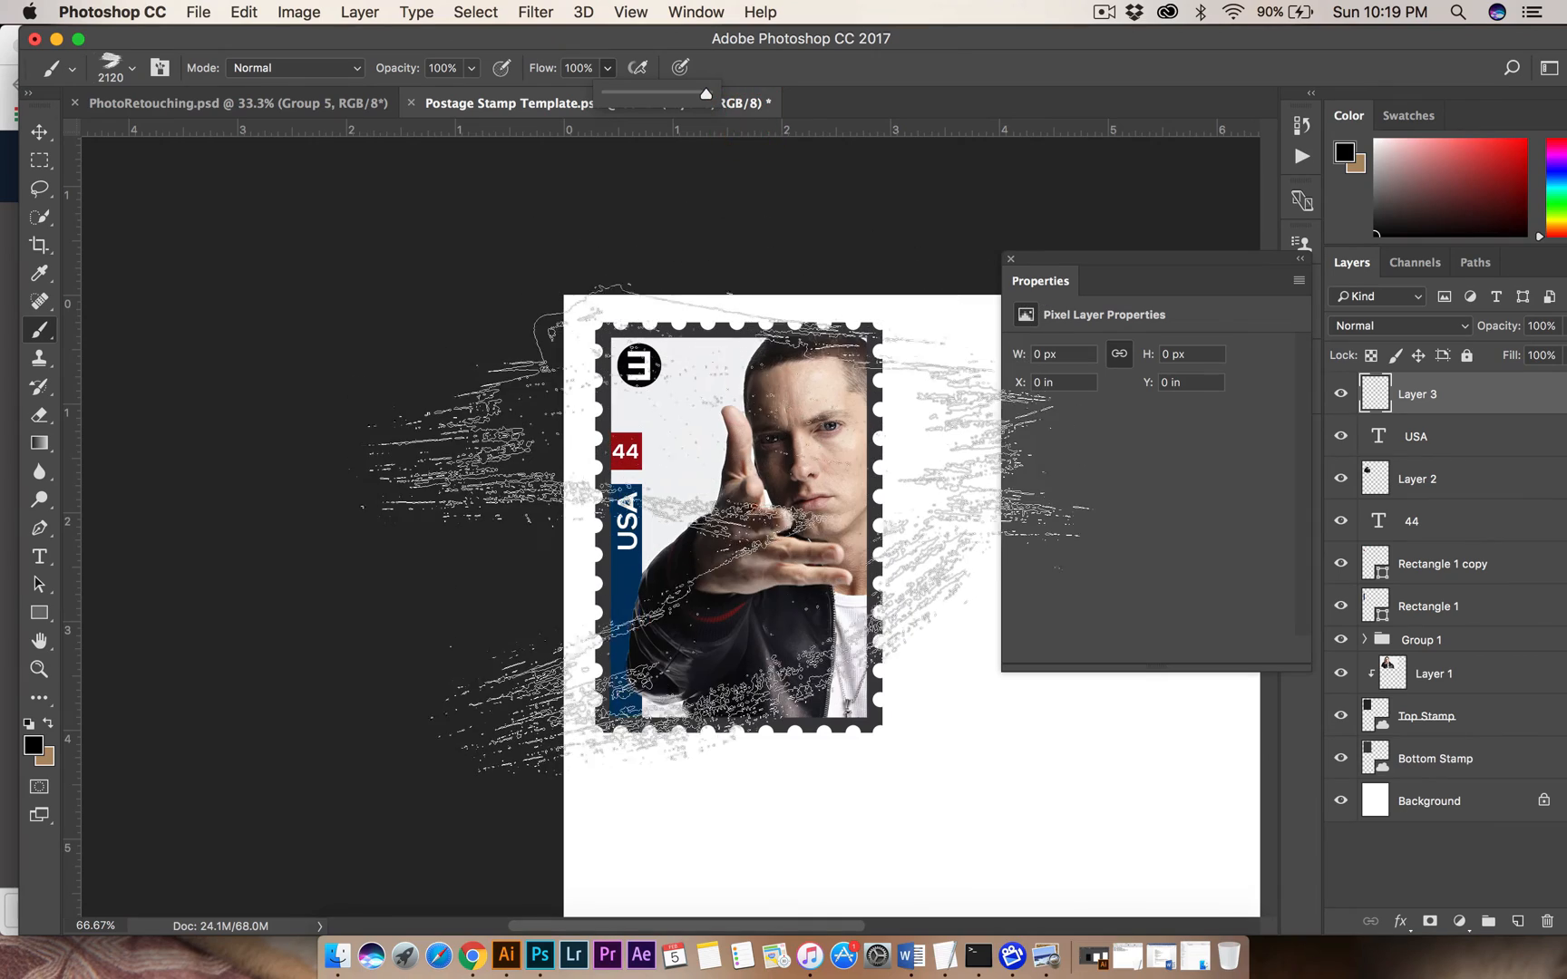
{"action": "left_click", "coordinate": [725, 531]}
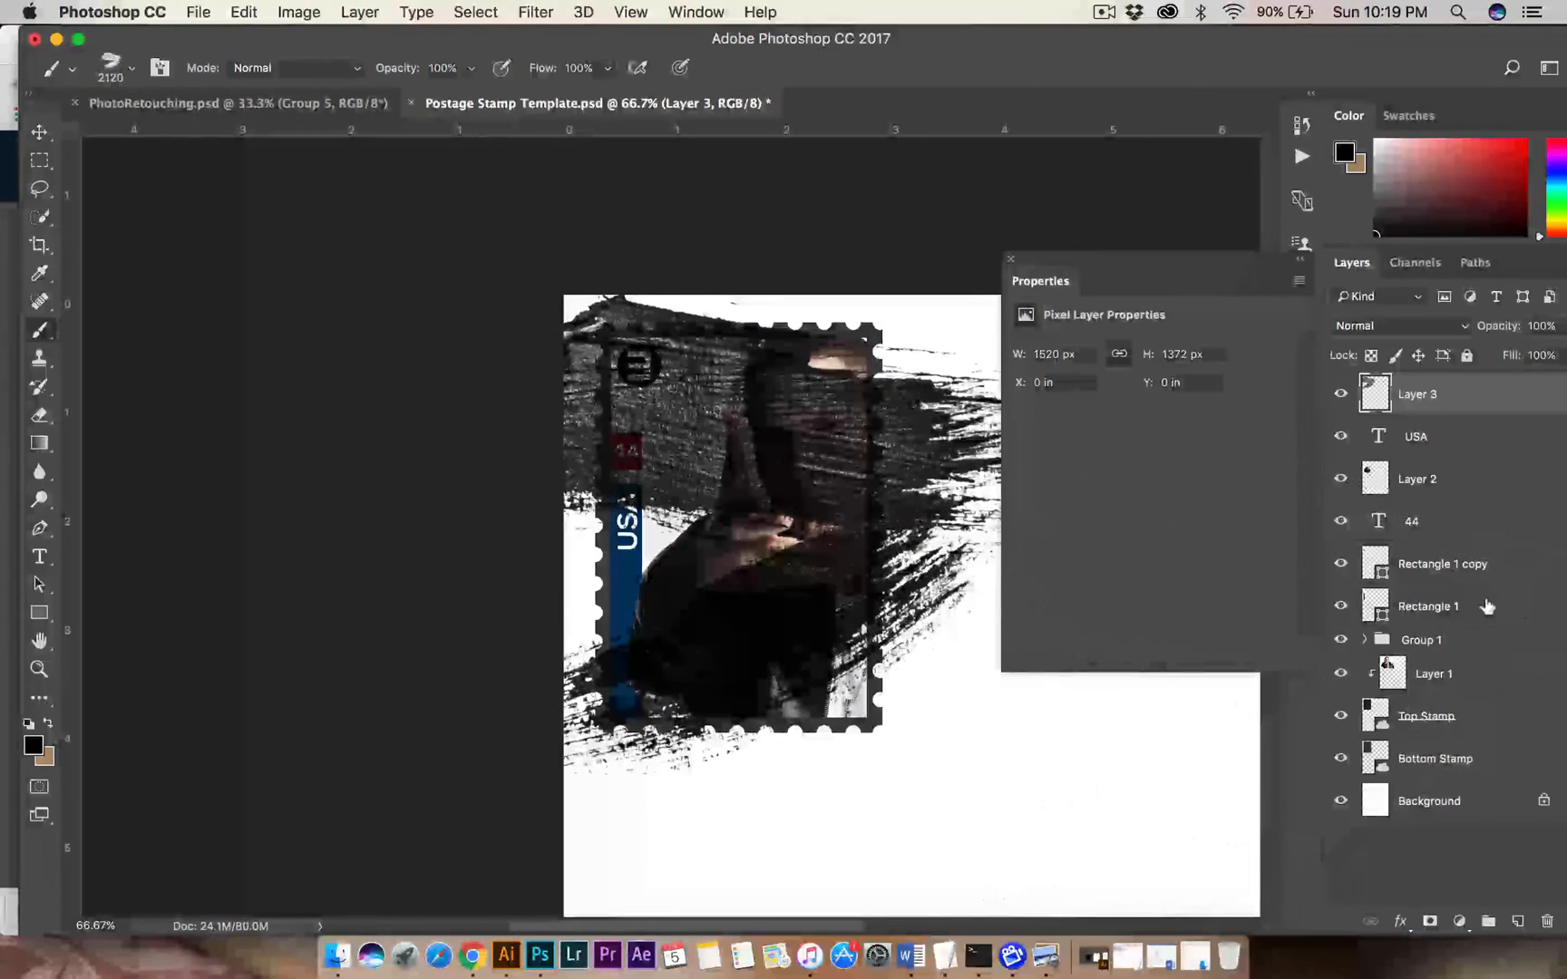
Place the black stroke's layer directly below Rectangle 1 and set its blend mode to Overlay.
{"action": "mouse_move", "coordinate": [1473, 399]}
{"action": "left_mouse_down"}
{"action": "mouse_move", "coordinate": [1456, 692]}
{"action": "mouse_move", "coordinate": [1453, 587]}
{"action": "left_mouse_up"}
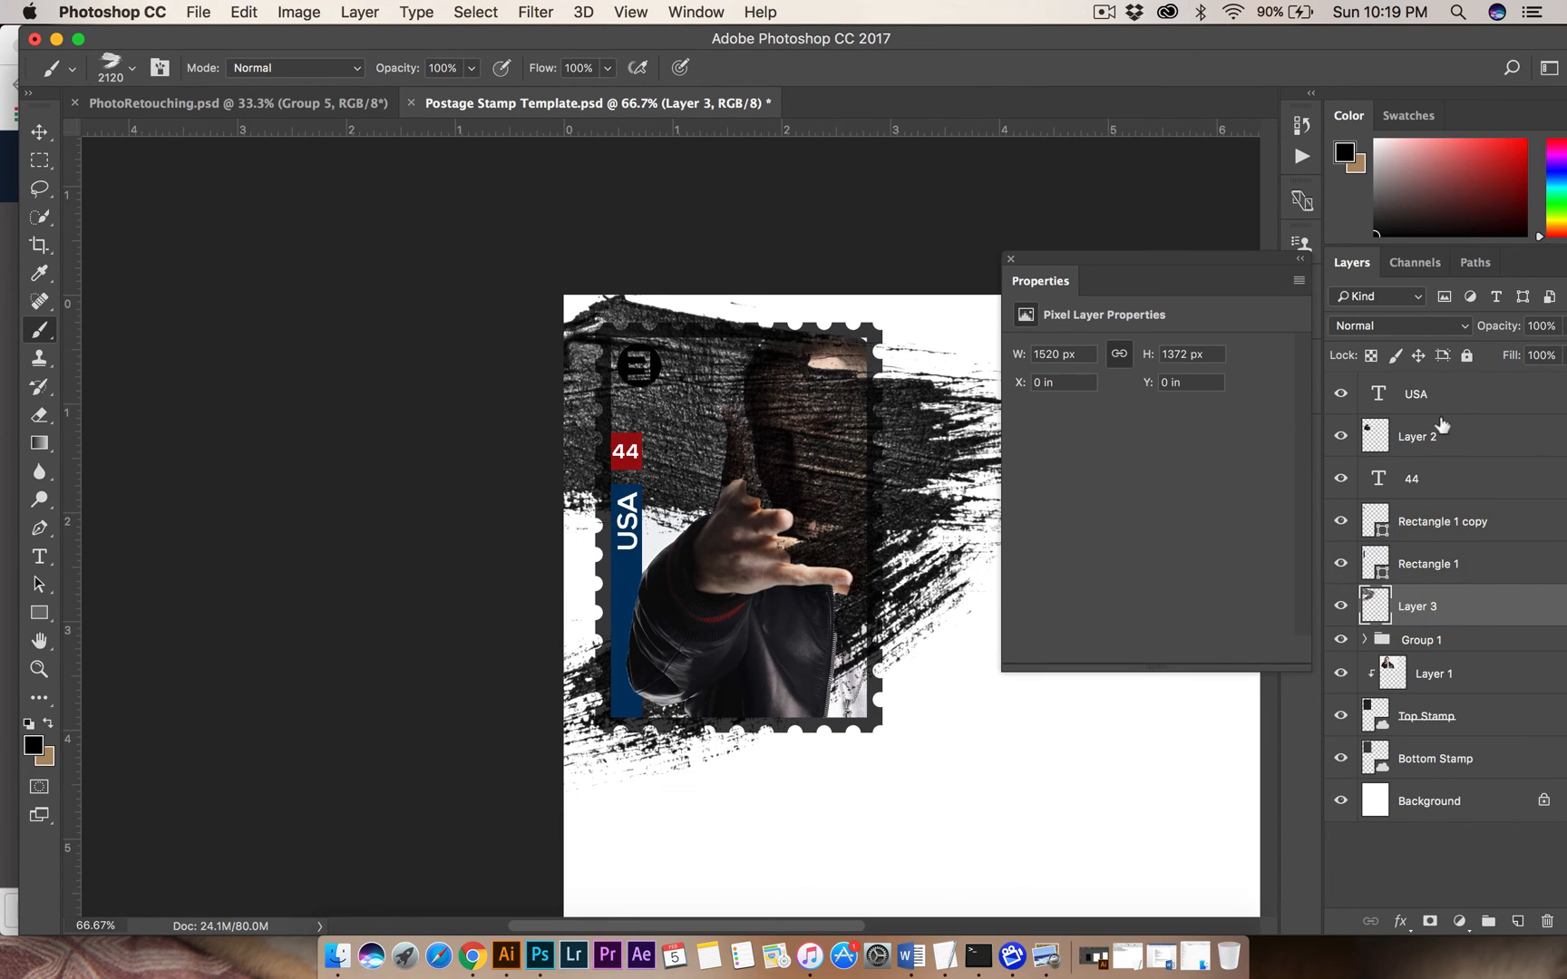
{"action": "left_click", "coordinate": [1409, 326]}
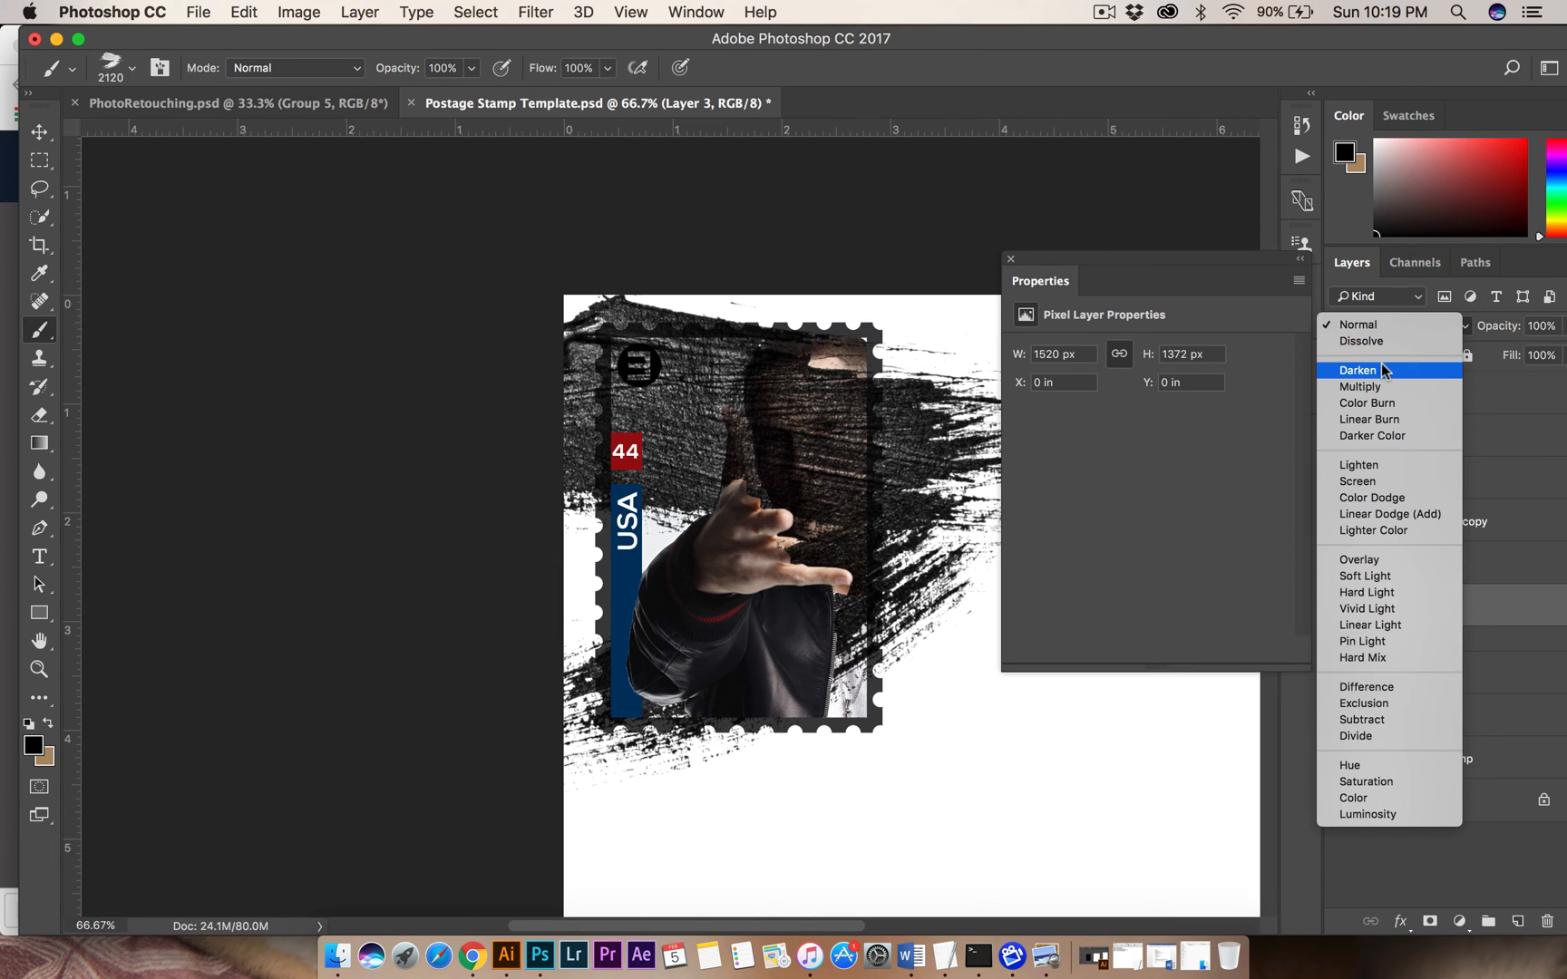
{"action": "left_click", "coordinate": [1383, 561]}
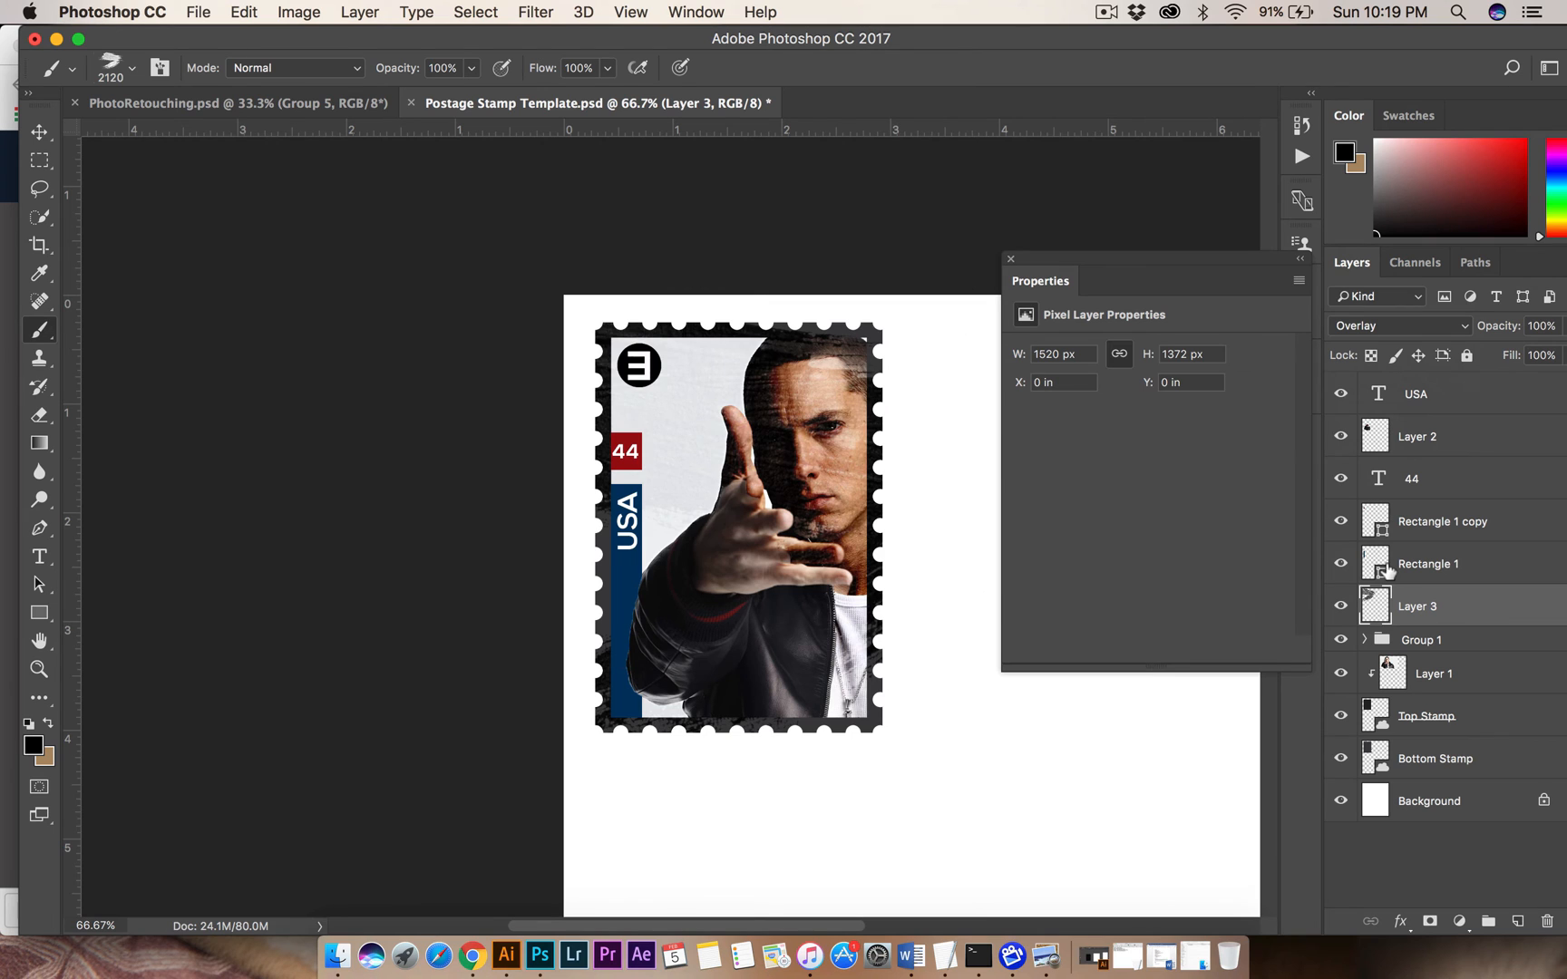
Shift the Overlay stroke down to Y 0.25 in over the face, and delete its layer.
{"action": "left_click", "coordinate": [40, 134]}
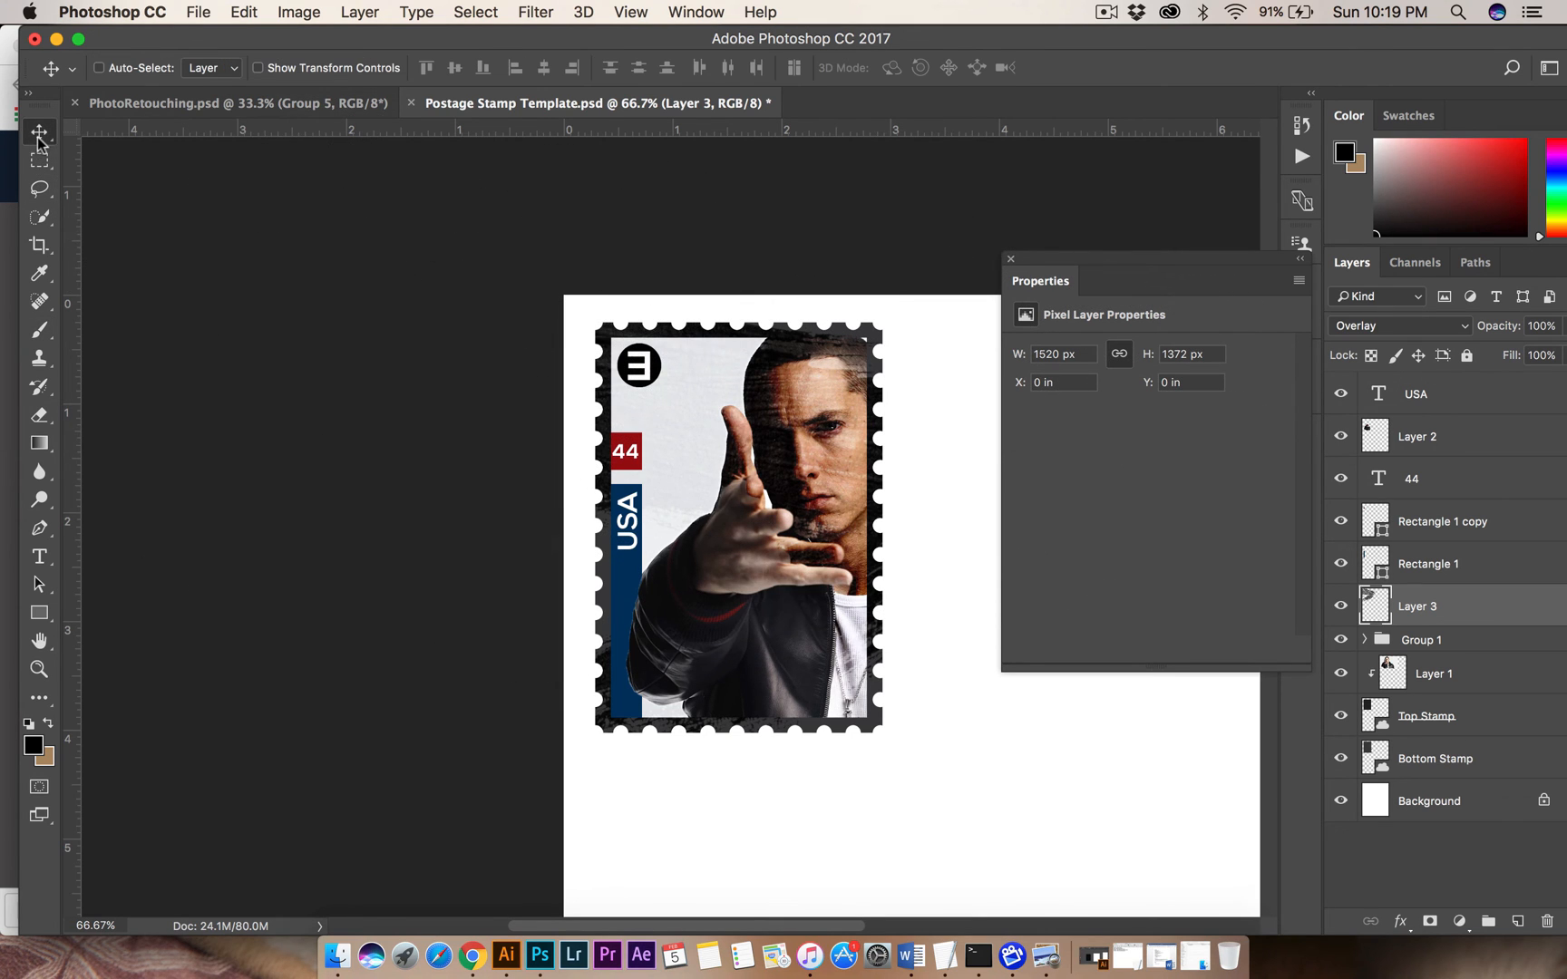
{"action": "mouse_move", "coordinate": [780, 501]}
{"action": "left_mouse_down"}
{"action": "mouse_move", "coordinate": [803, 658]}
{"action": "mouse_move", "coordinate": [806, 376]}
{"action": "mouse_move", "coordinate": [805, 480]}
{"action": "mouse_move", "coordinate": [835, 459]}
{"action": "mouse_move", "coordinate": [818, 476]}
{"action": "mouse_move", "coordinate": [635, 426]}
{"action": "mouse_move", "coordinate": [777, 490]}
{"action": "left_mouse_up"}
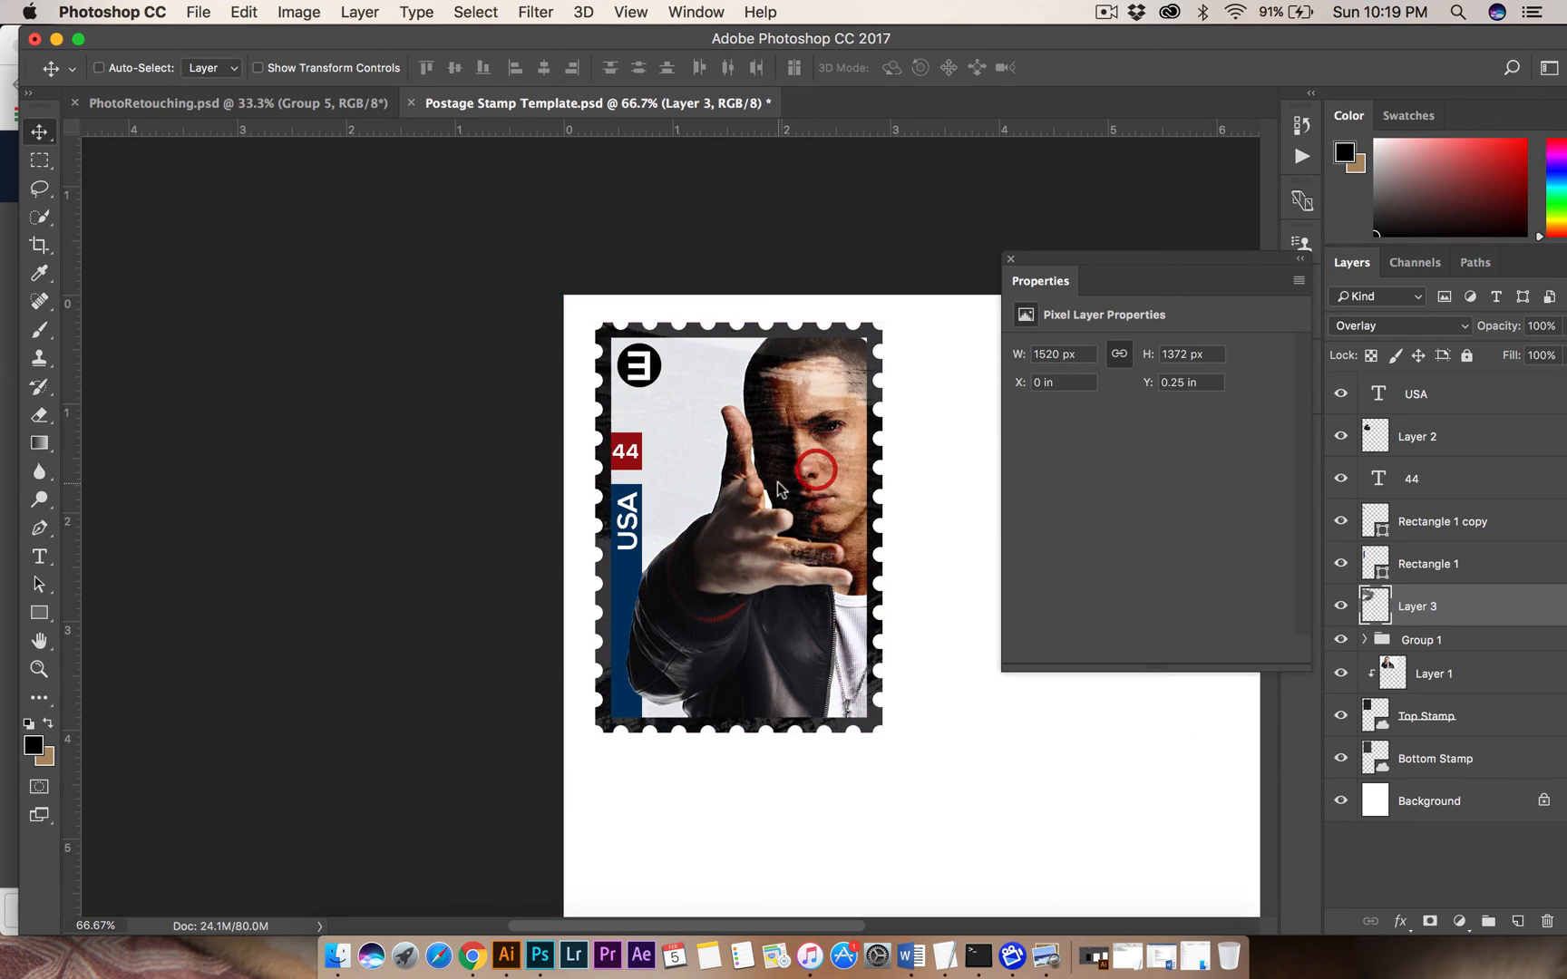
{"action": "key", "text": "BackSpace"}
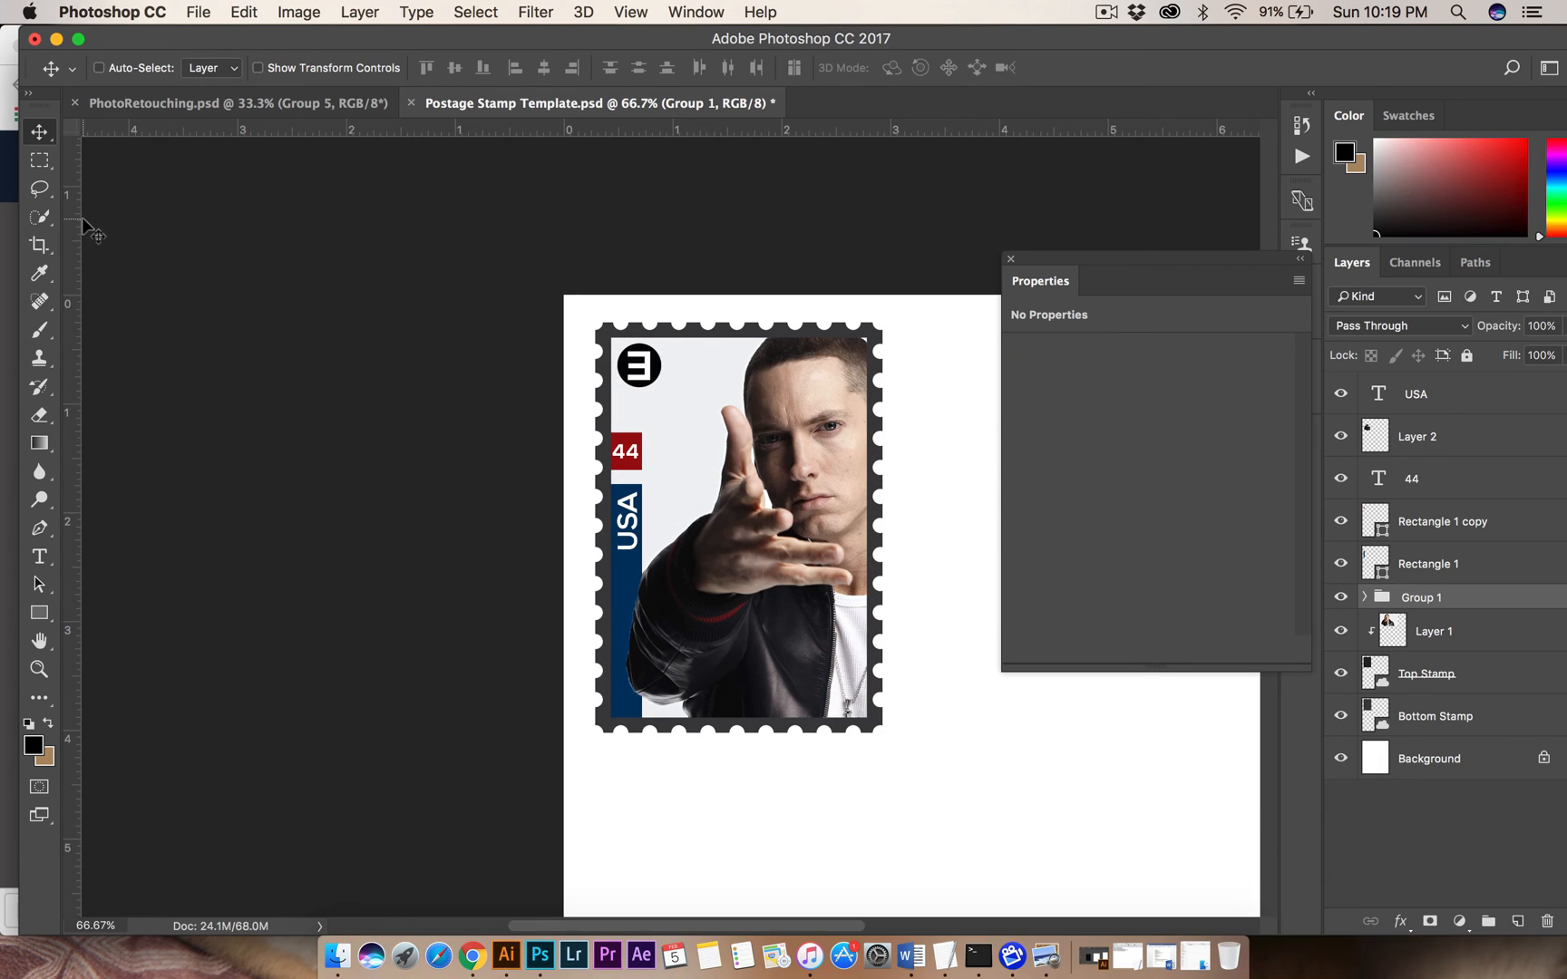
Quick-select the man on Layer 1, subtracting the pale background beside his arm and around his head.
{"action": "left_click", "coordinate": [41, 220]}
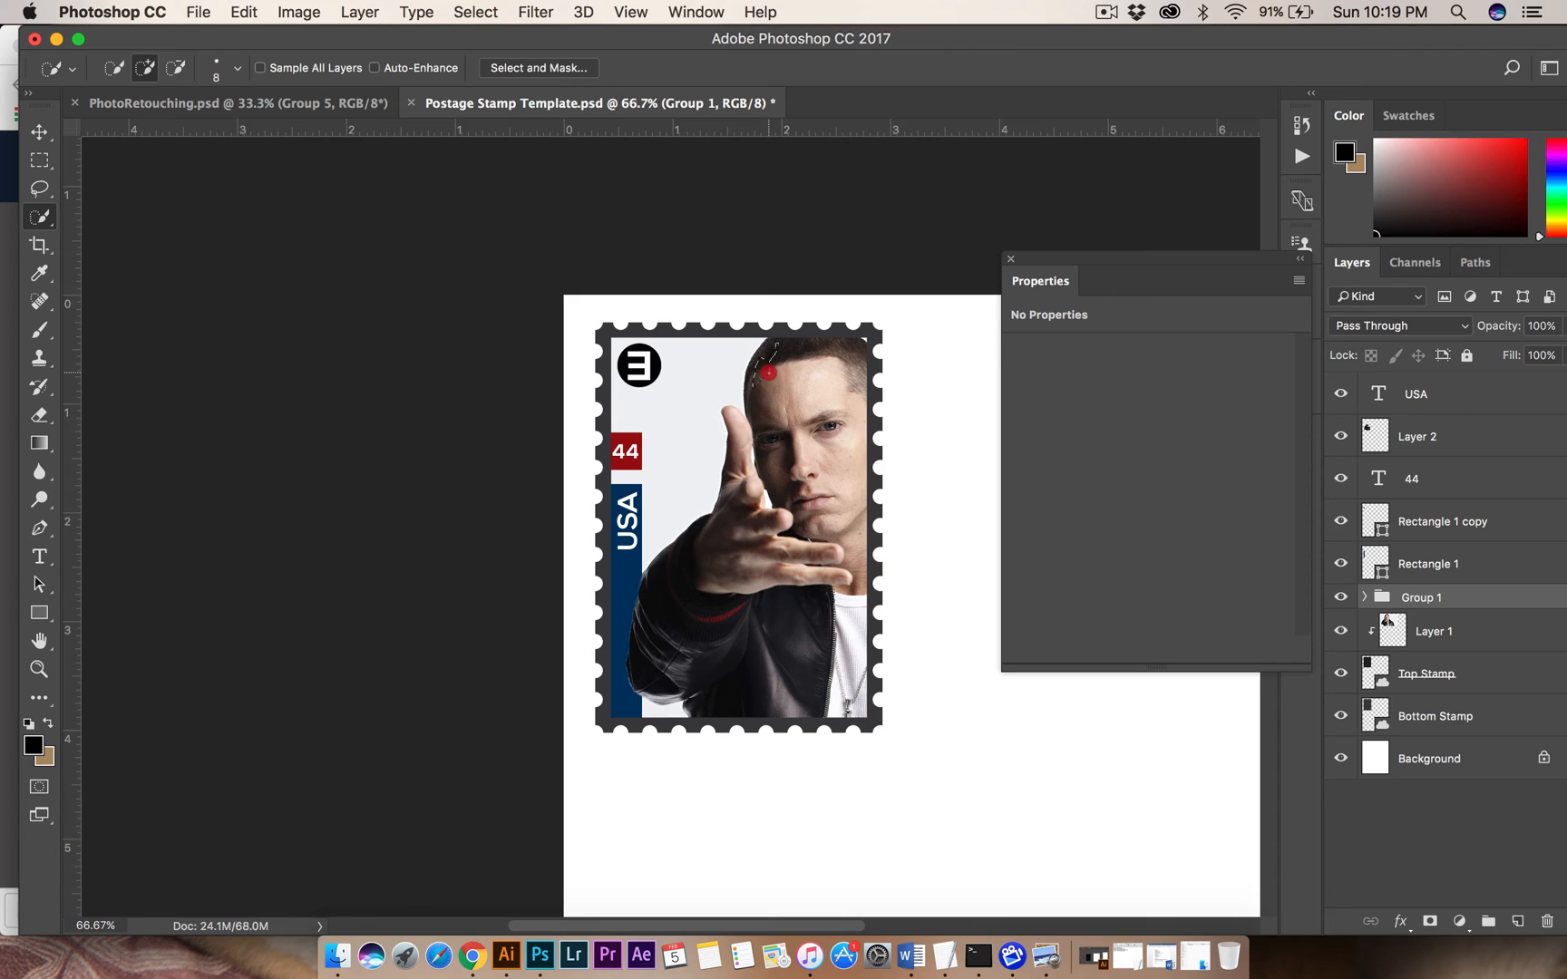
{"action": "left_click", "coordinate": [1433, 631]}
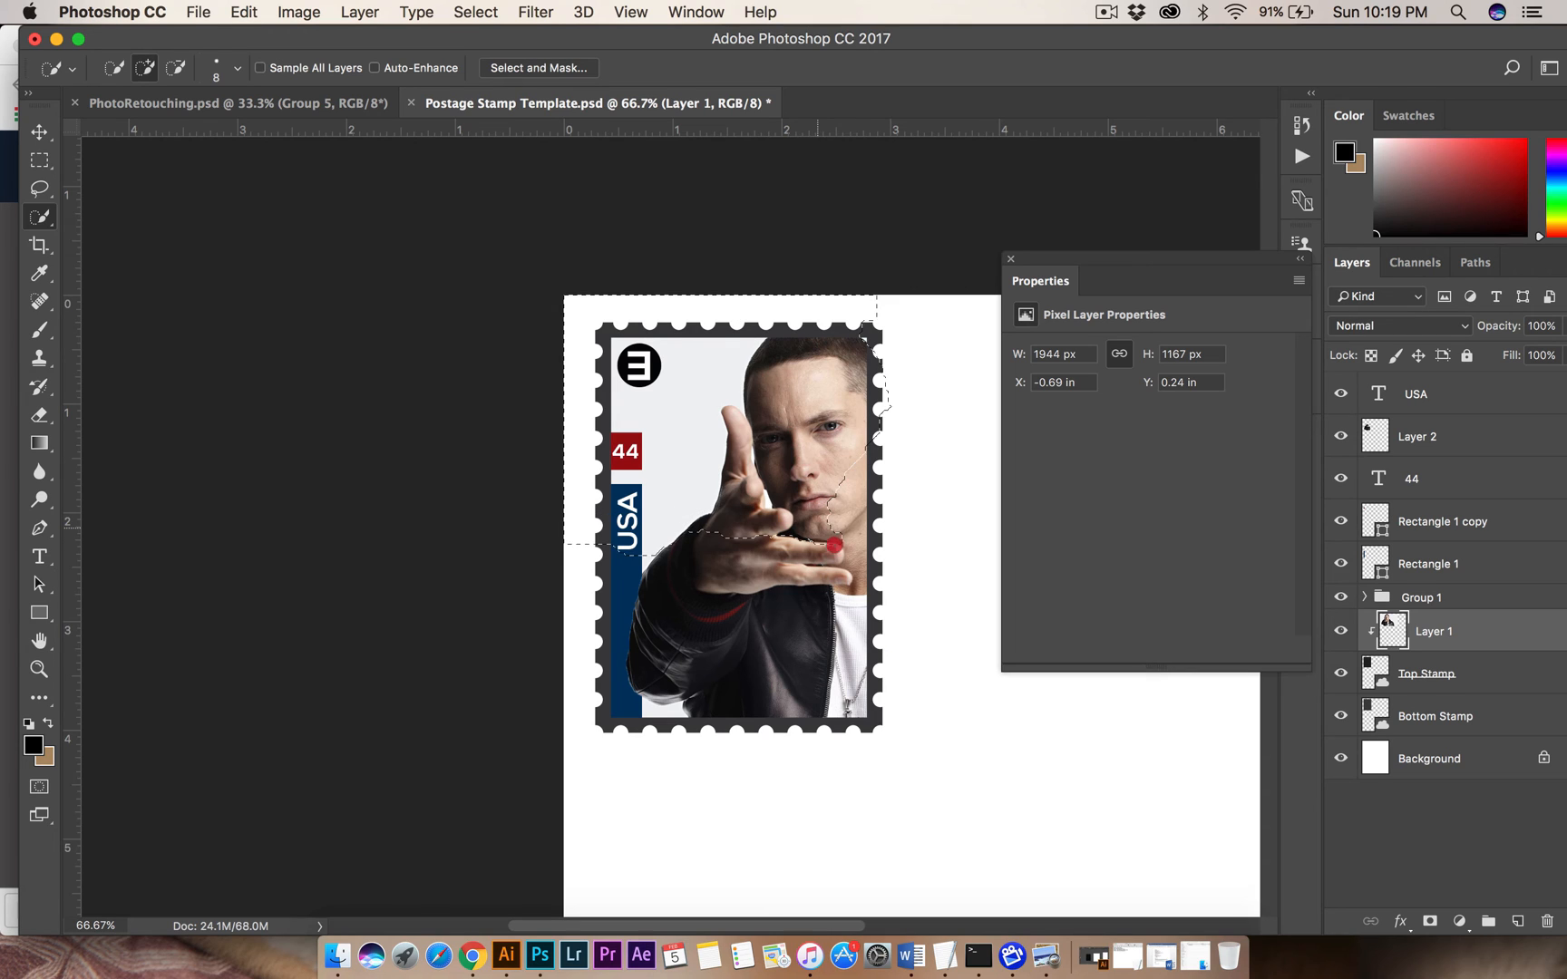
{"action": "left_click_drag", "start_coordinate": [833, 545], "coordinate": [850, 524]}
{"action": "key", "text": "alt"}
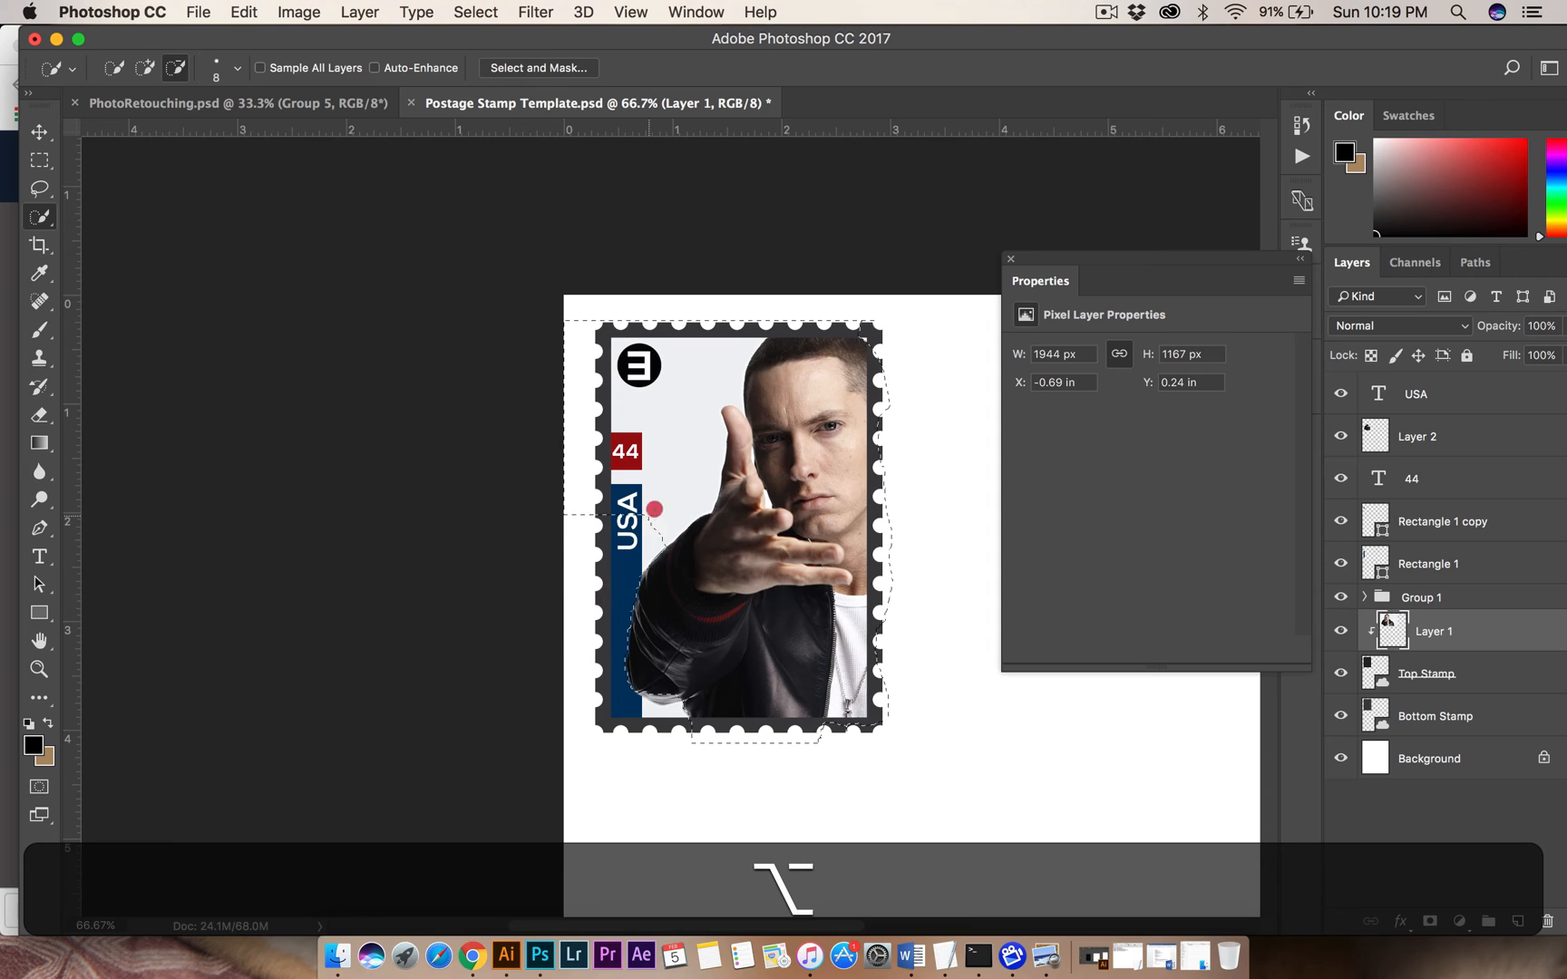
{"action": "left_click_drag", "start_coordinate": [655, 509], "coordinate": [674, 465]}
{"action": "left_click", "coordinate": [699, 384], "text": "alt"}
{"action": "mouse_move", "coordinate": [798, 350]}
{"action": "left_mouse_down"}
{"action": "mouse_move", "coordinate": [832, 347]}
{"action": "mouse_move", "coordinate": [818, 340]}
{"action": "left_mouse_up"}
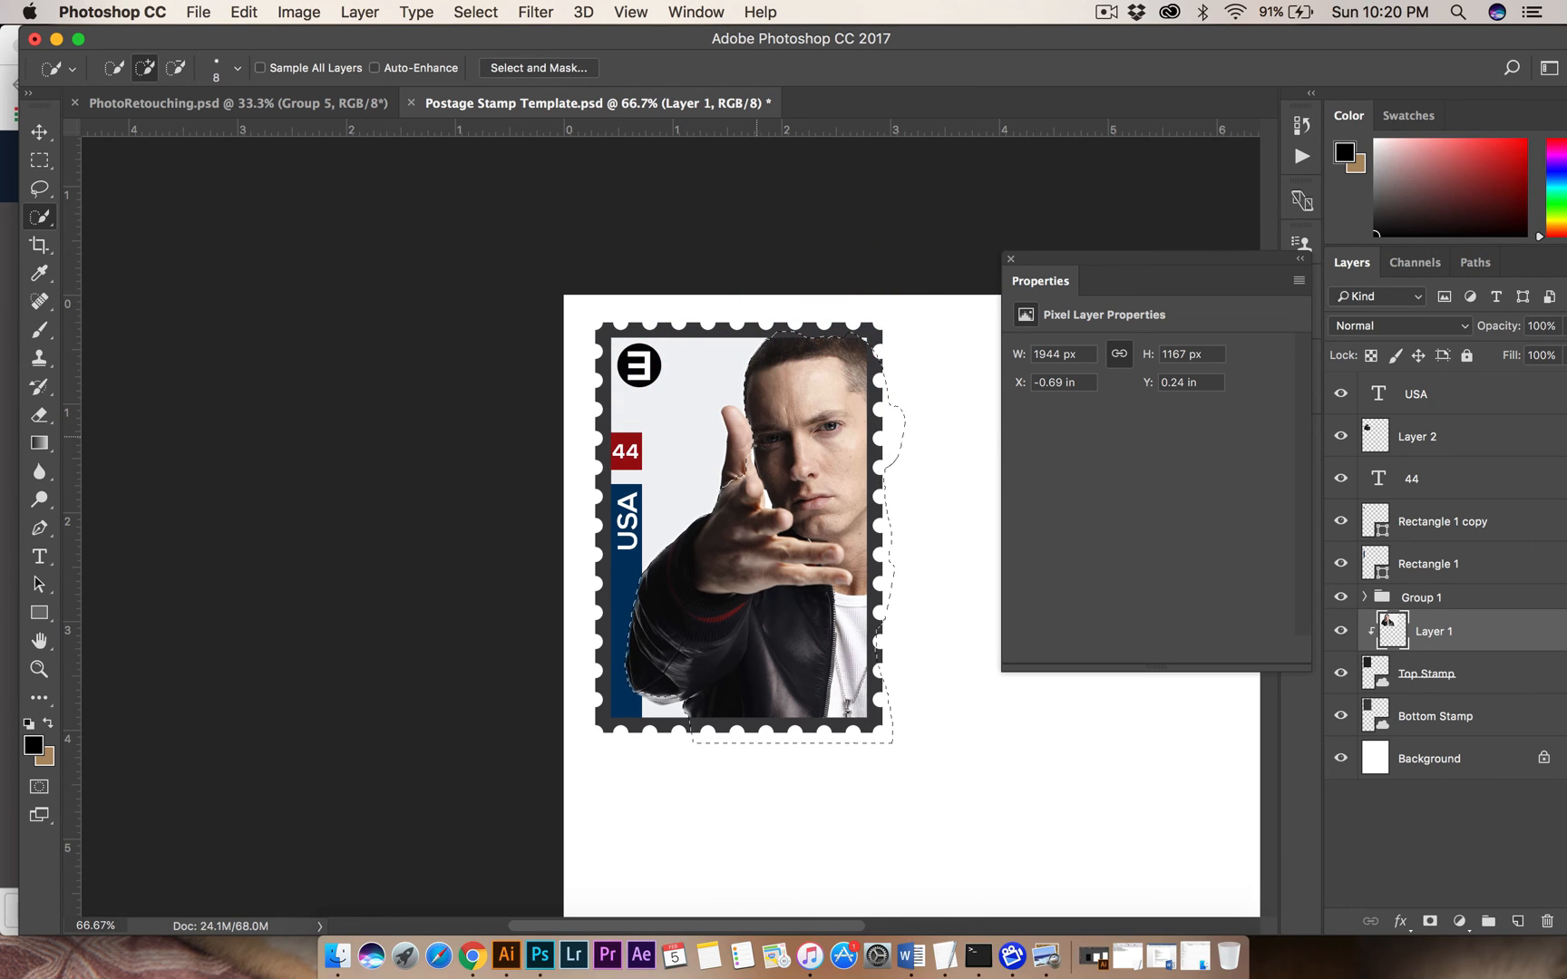
Enlarge the Quick Selection brush to 15 px and refine the selection edge around the raised finger and jacket.
{"action": "key", "text": "alt"}
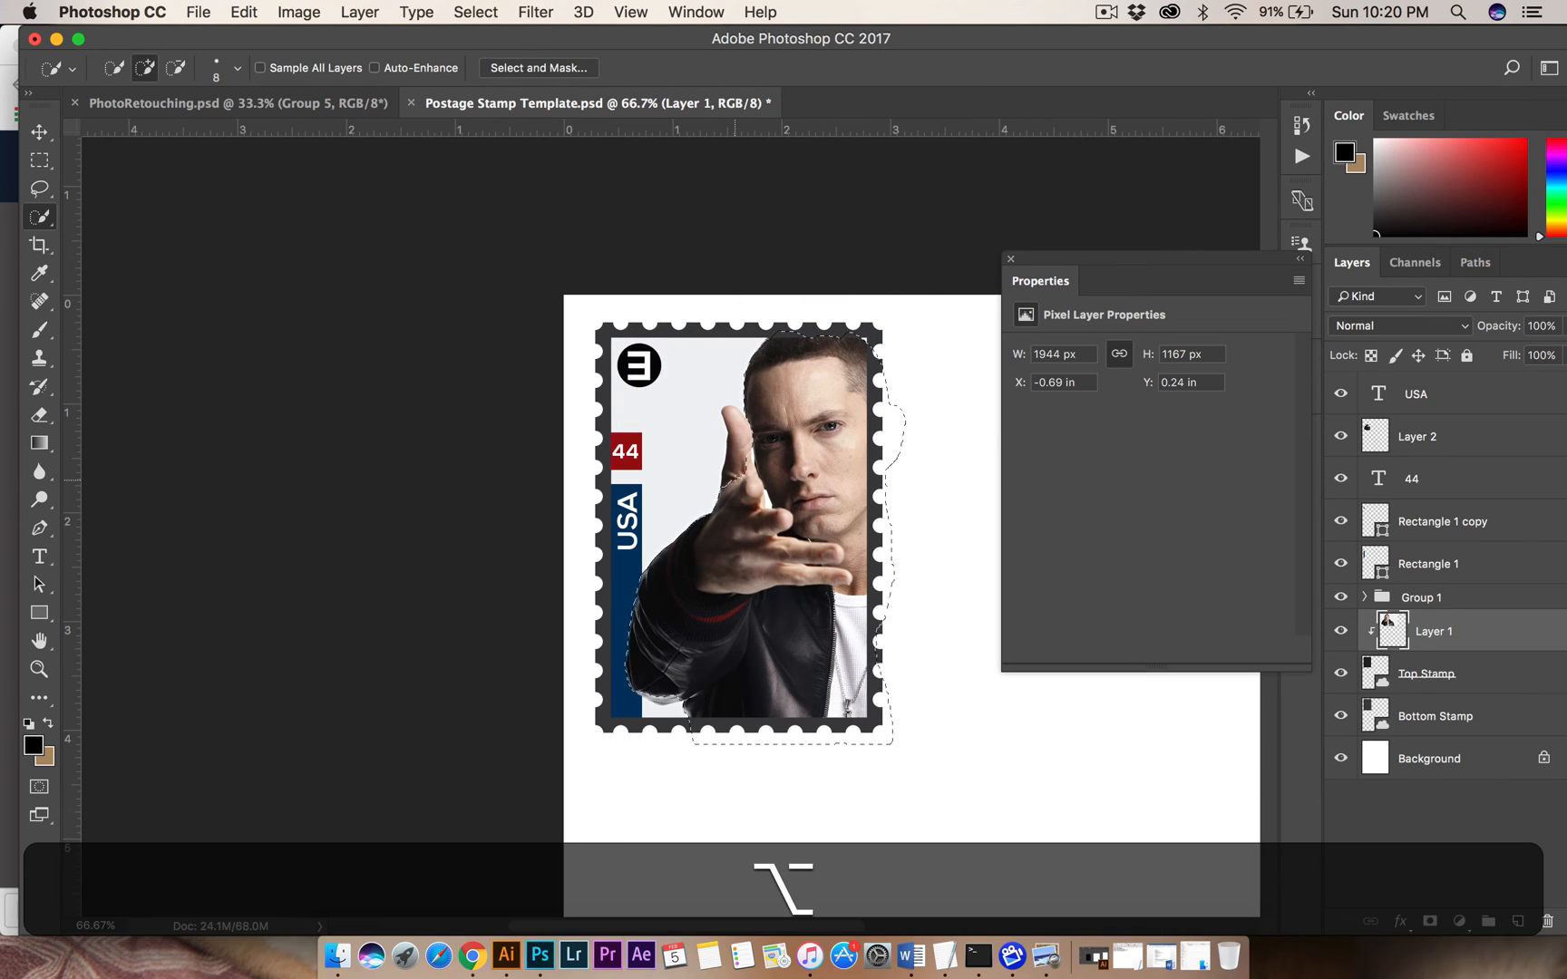
{"action": "key", "text": "bracketright"}
{"action": "key", "text": "bracketright"}
{"action": "key", "text": "bracketright"}
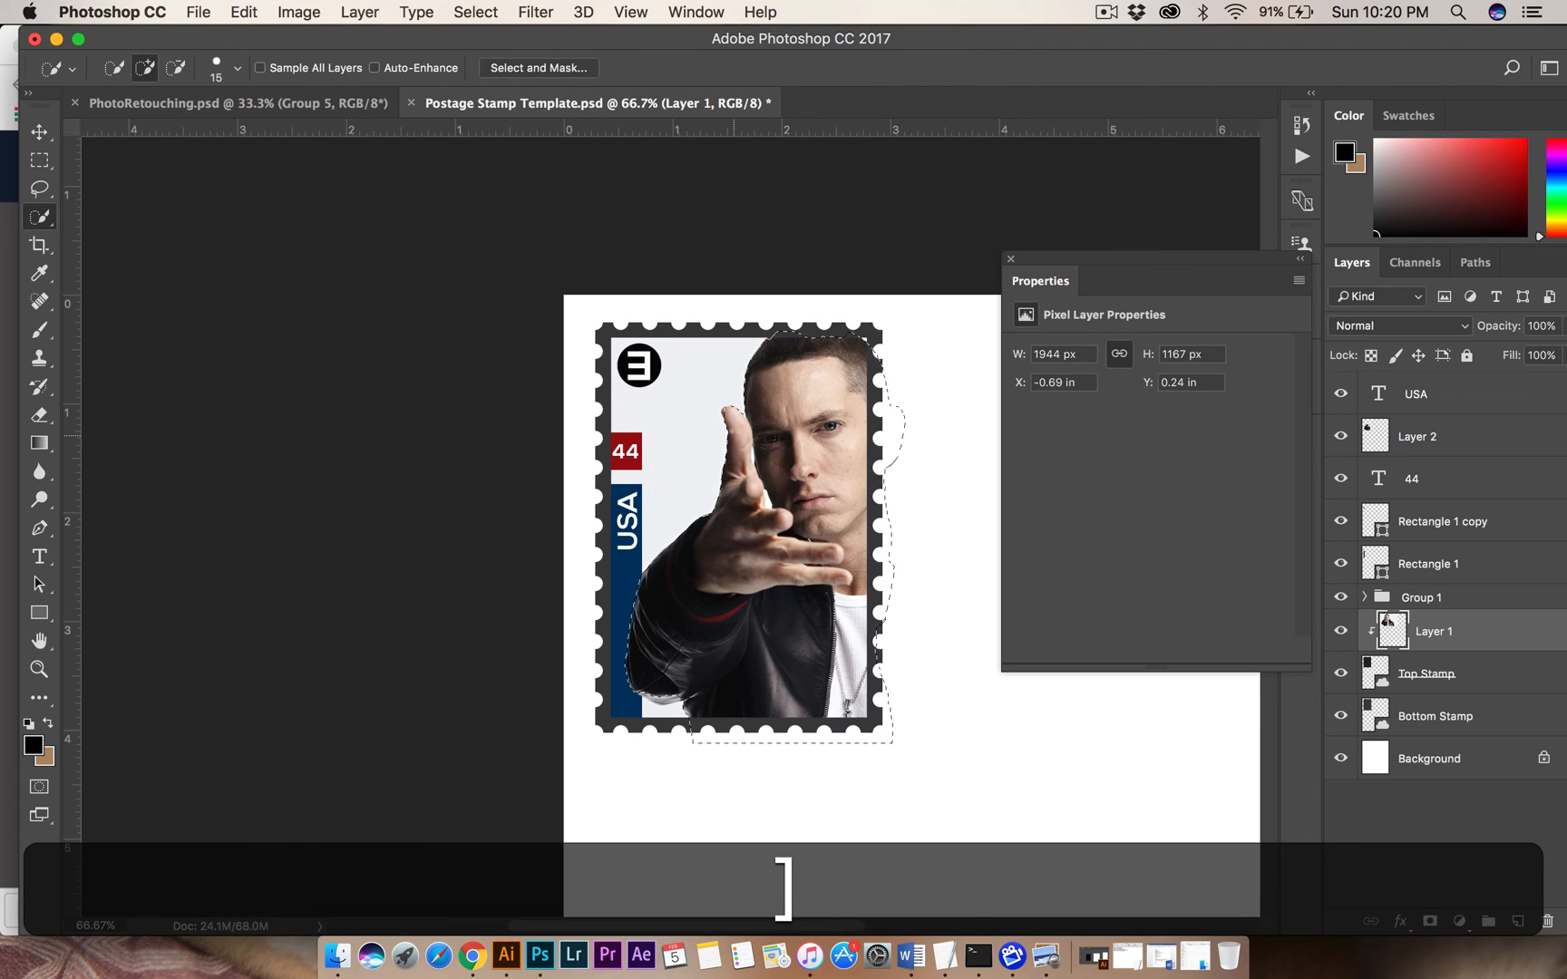
{"action": "key", "text": "alt"}
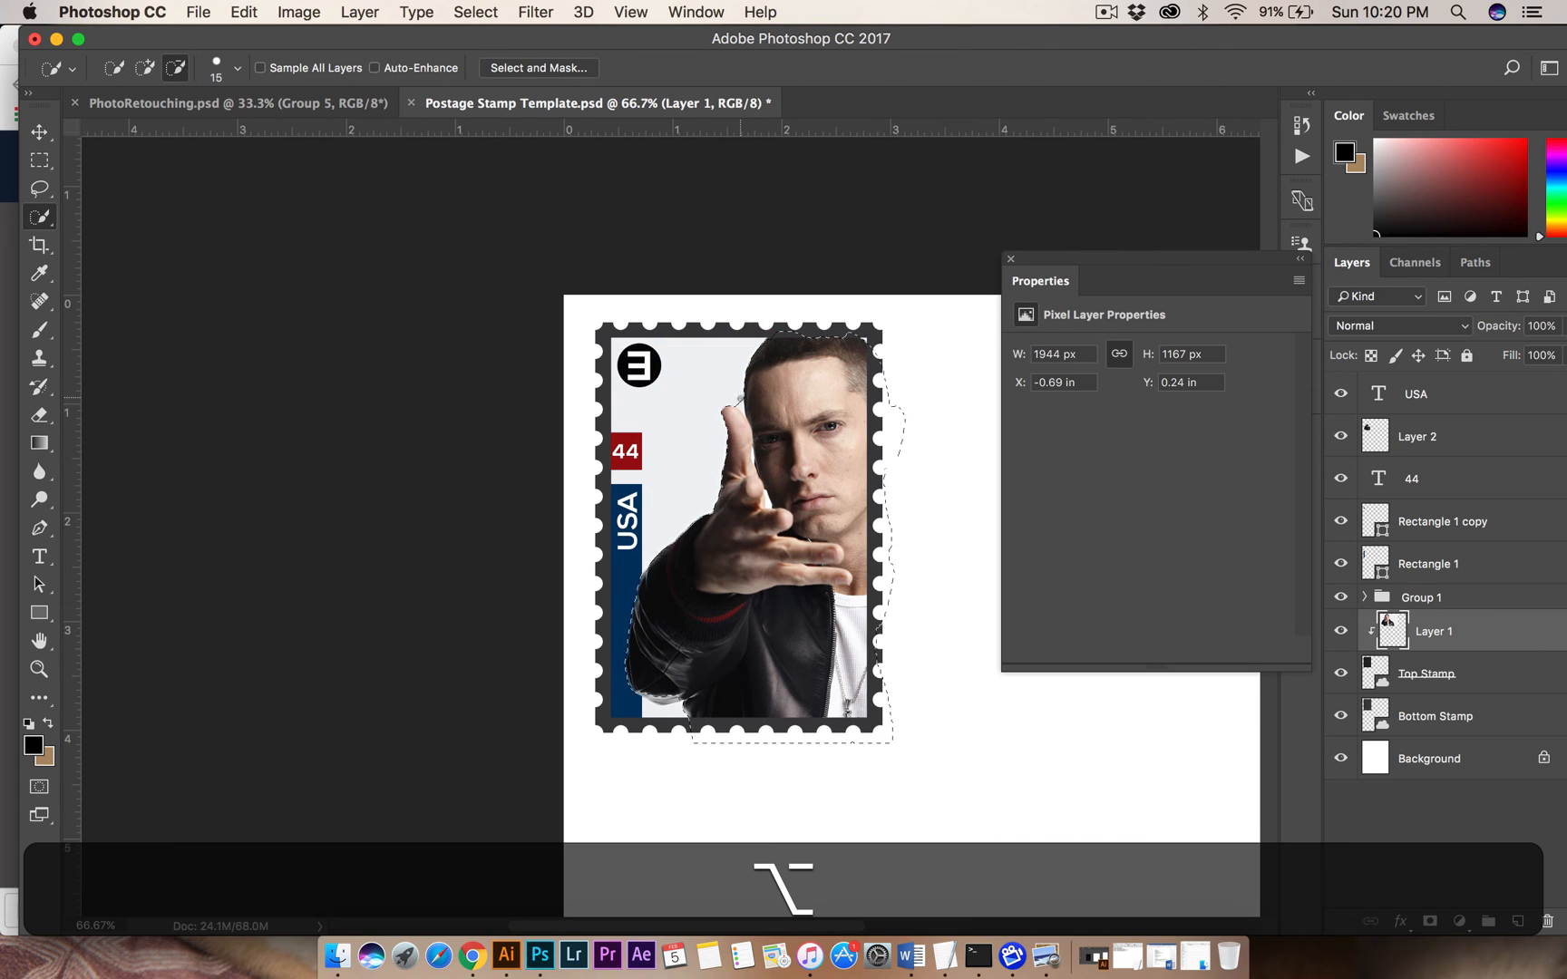
{"action": "left_click", "coordinate": [739, 406], "text": "alt"}
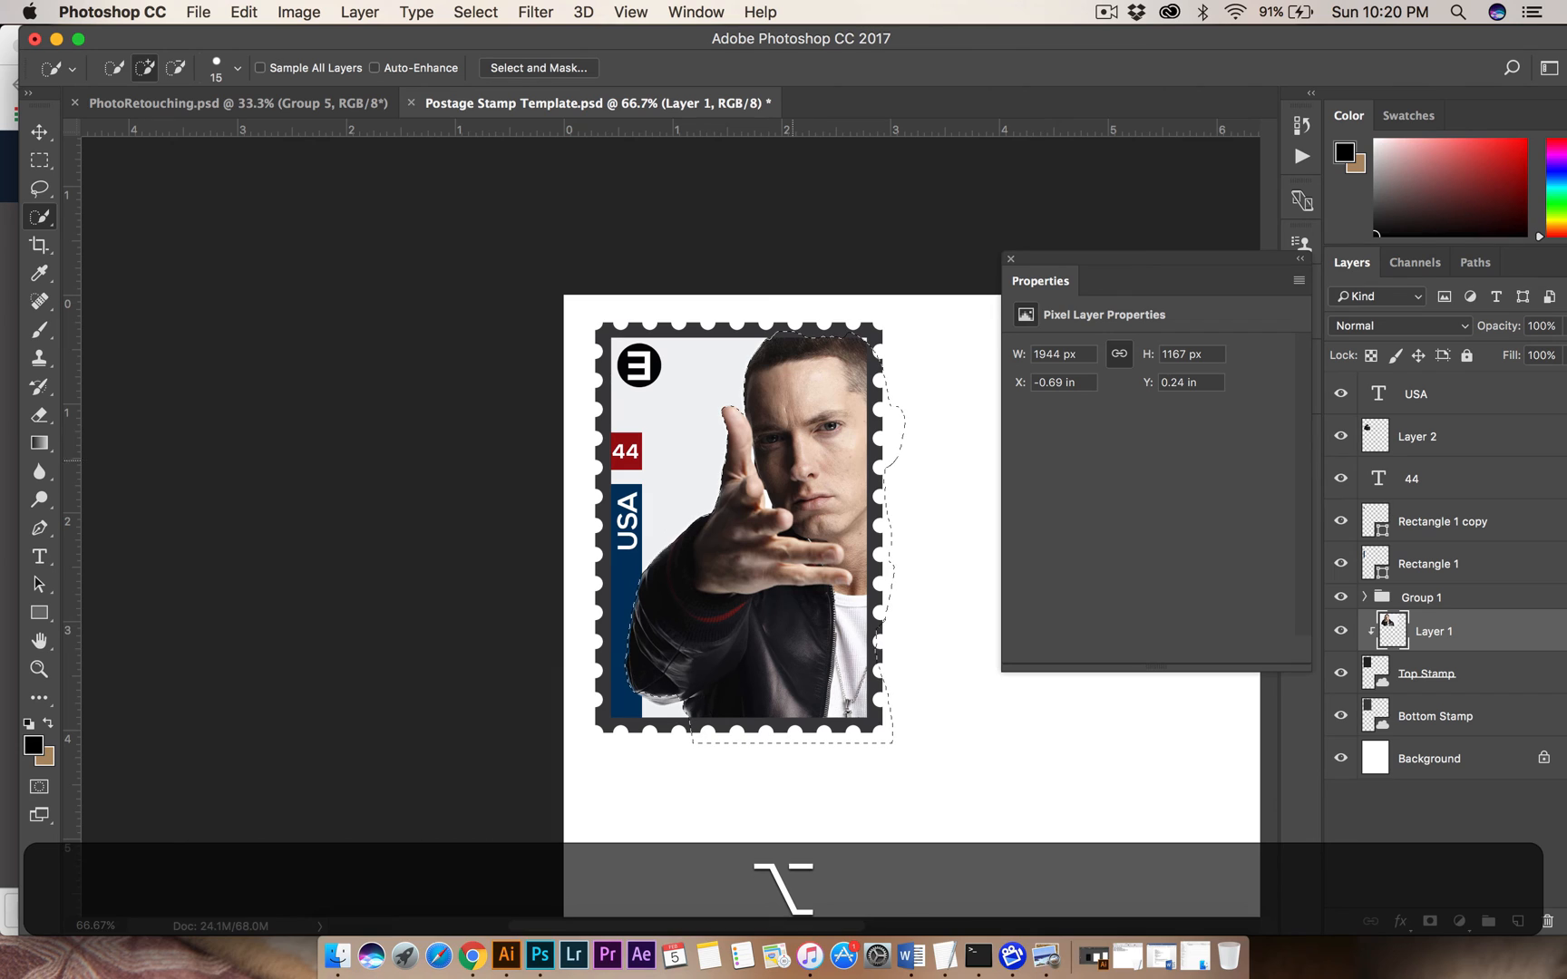
{"action": "key", "text": "alt"}
{"action": "left_click", "coordinate": [664, 698], "text": "alt"}
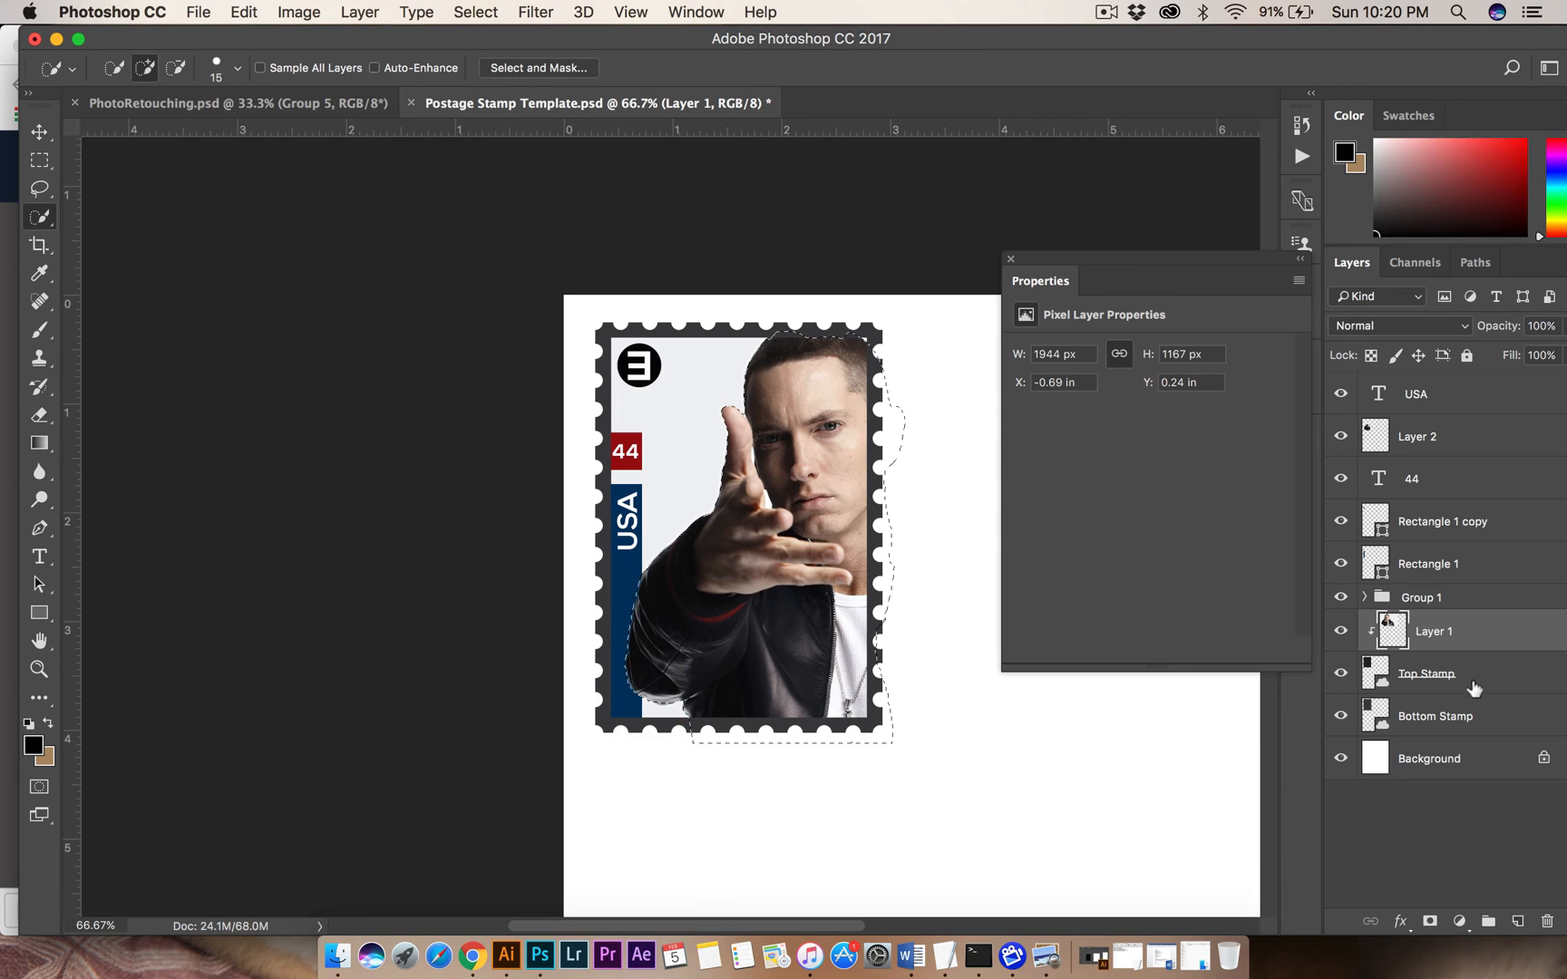
Copy the selected man onto a new layer above Layer 1 and clip it to the stamp shape.
{"action": "key", "text": "super+c"}
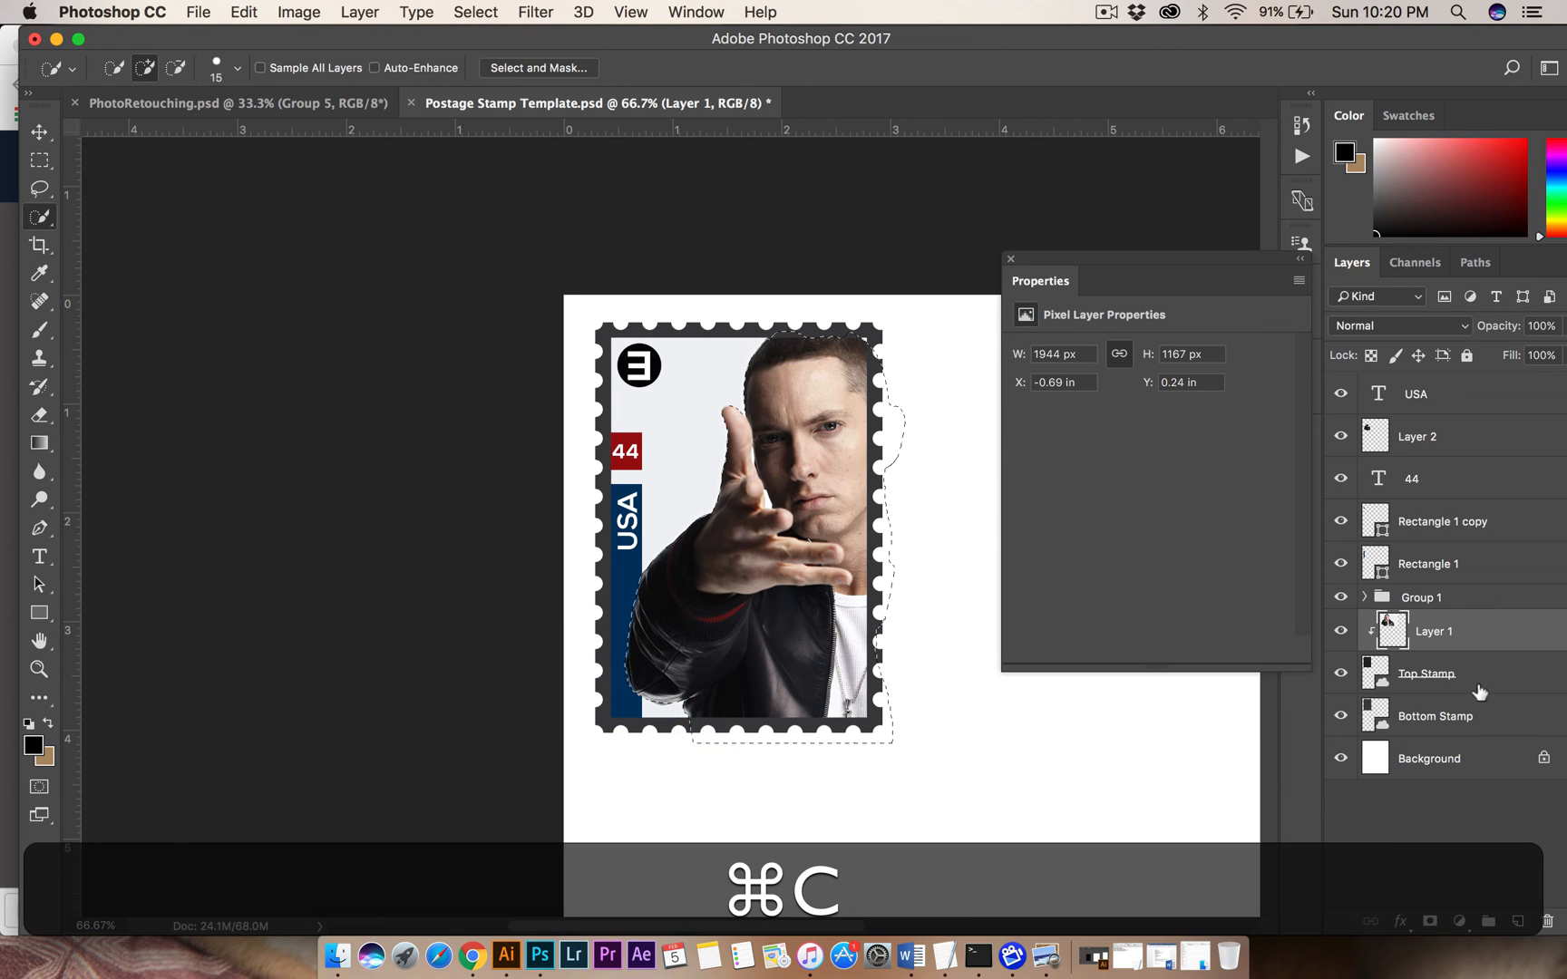
{"action": "key", "text": "super+v"}
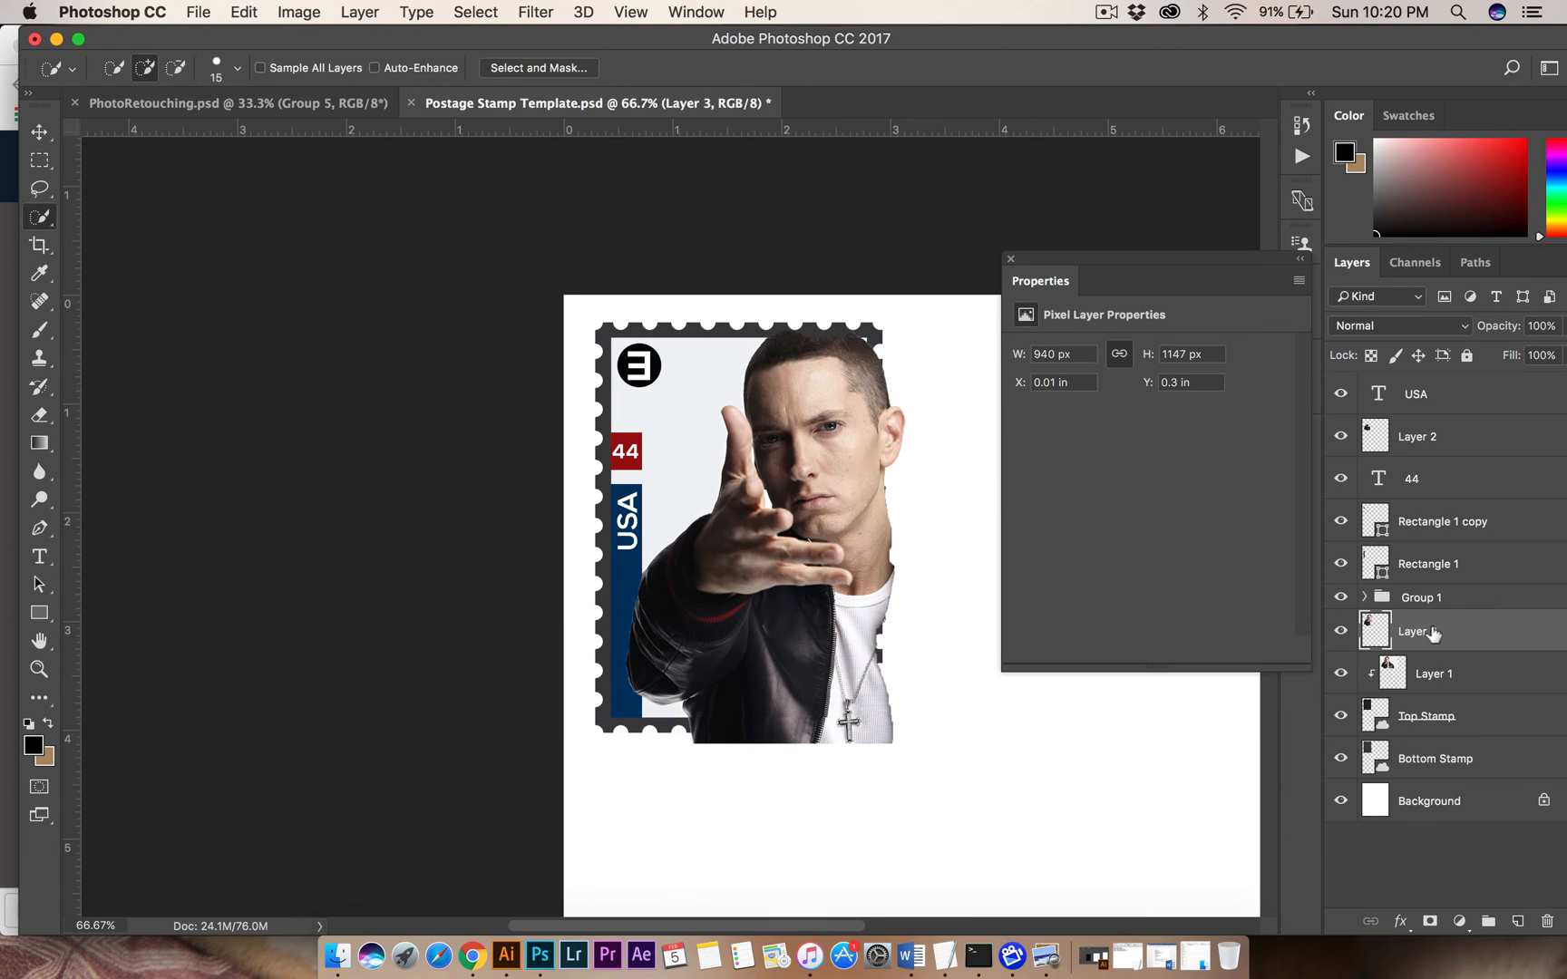
{"action": "right_click", "coordinate": [1434, 634]}
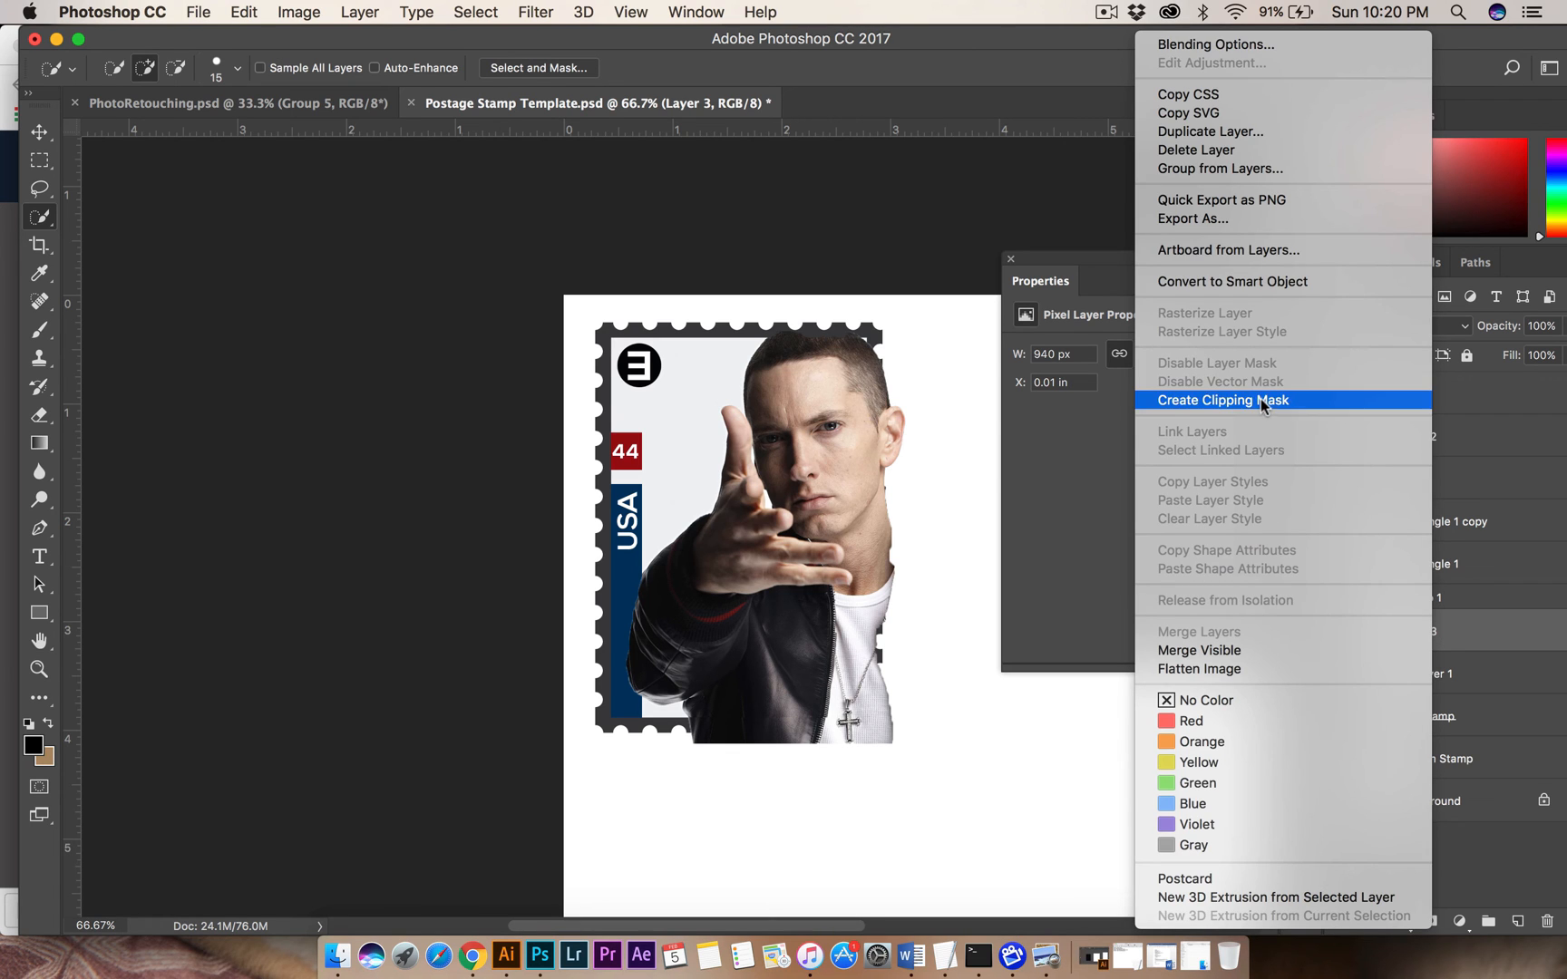
{"action": "left_click", "coordinate": [1261, 399]}
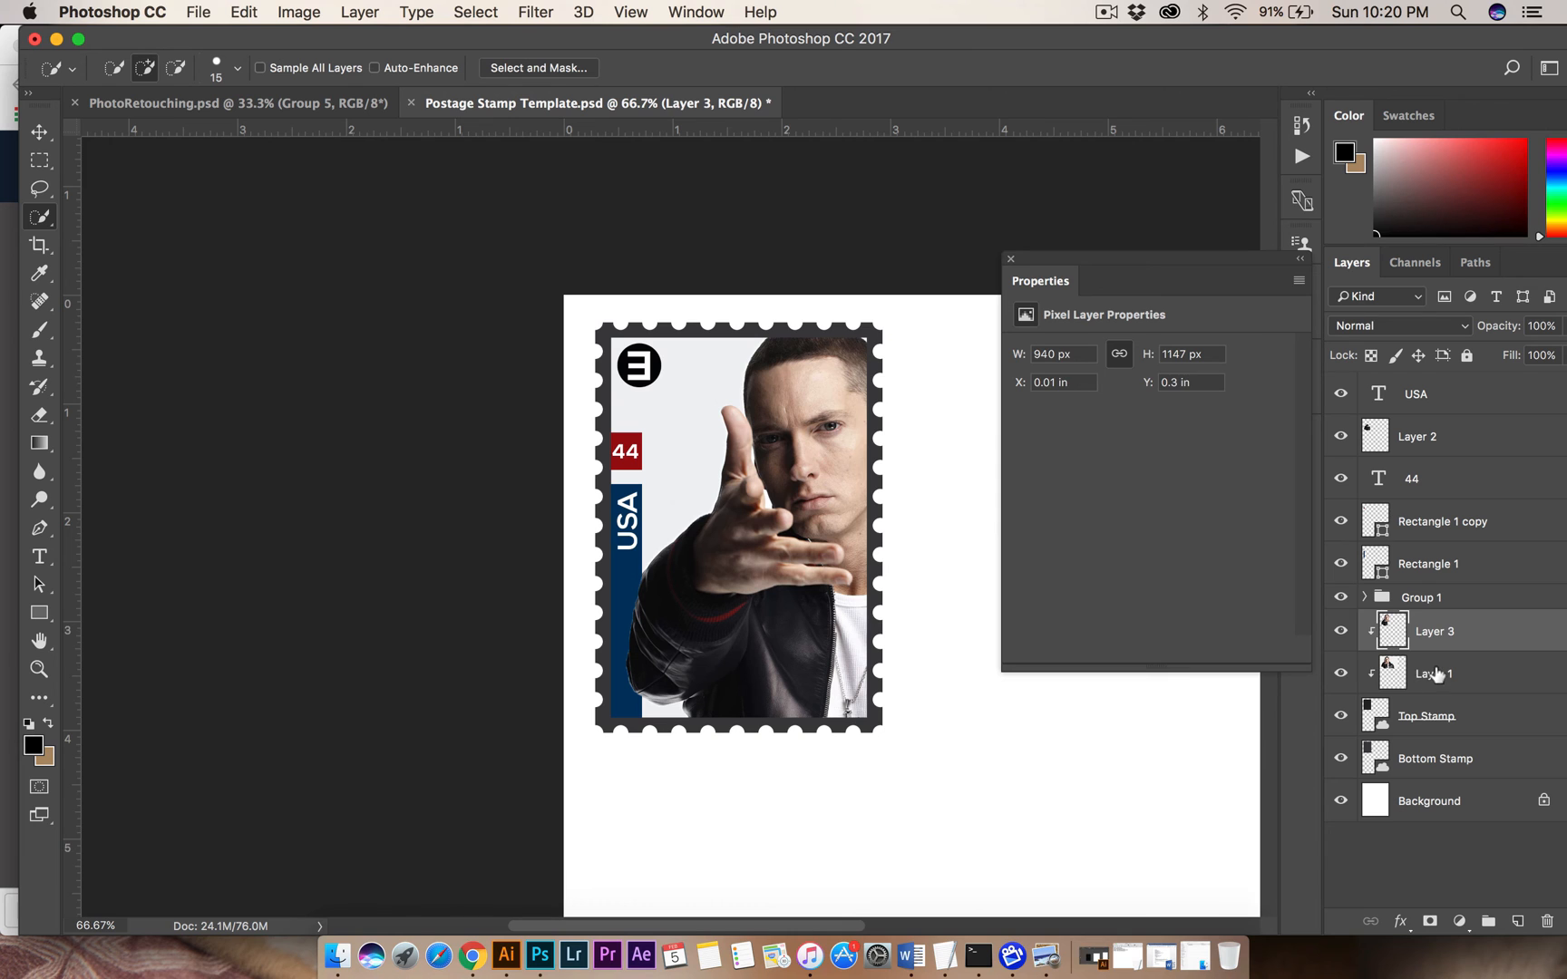
Add an empty layer between Layer 1 and the man's cutout, and undo a trial black brush stroke on it.
{"action": "left_click", "coordinate": [1435, 673]}
{"action": "left_click", "coordinate": [1513, 921]}
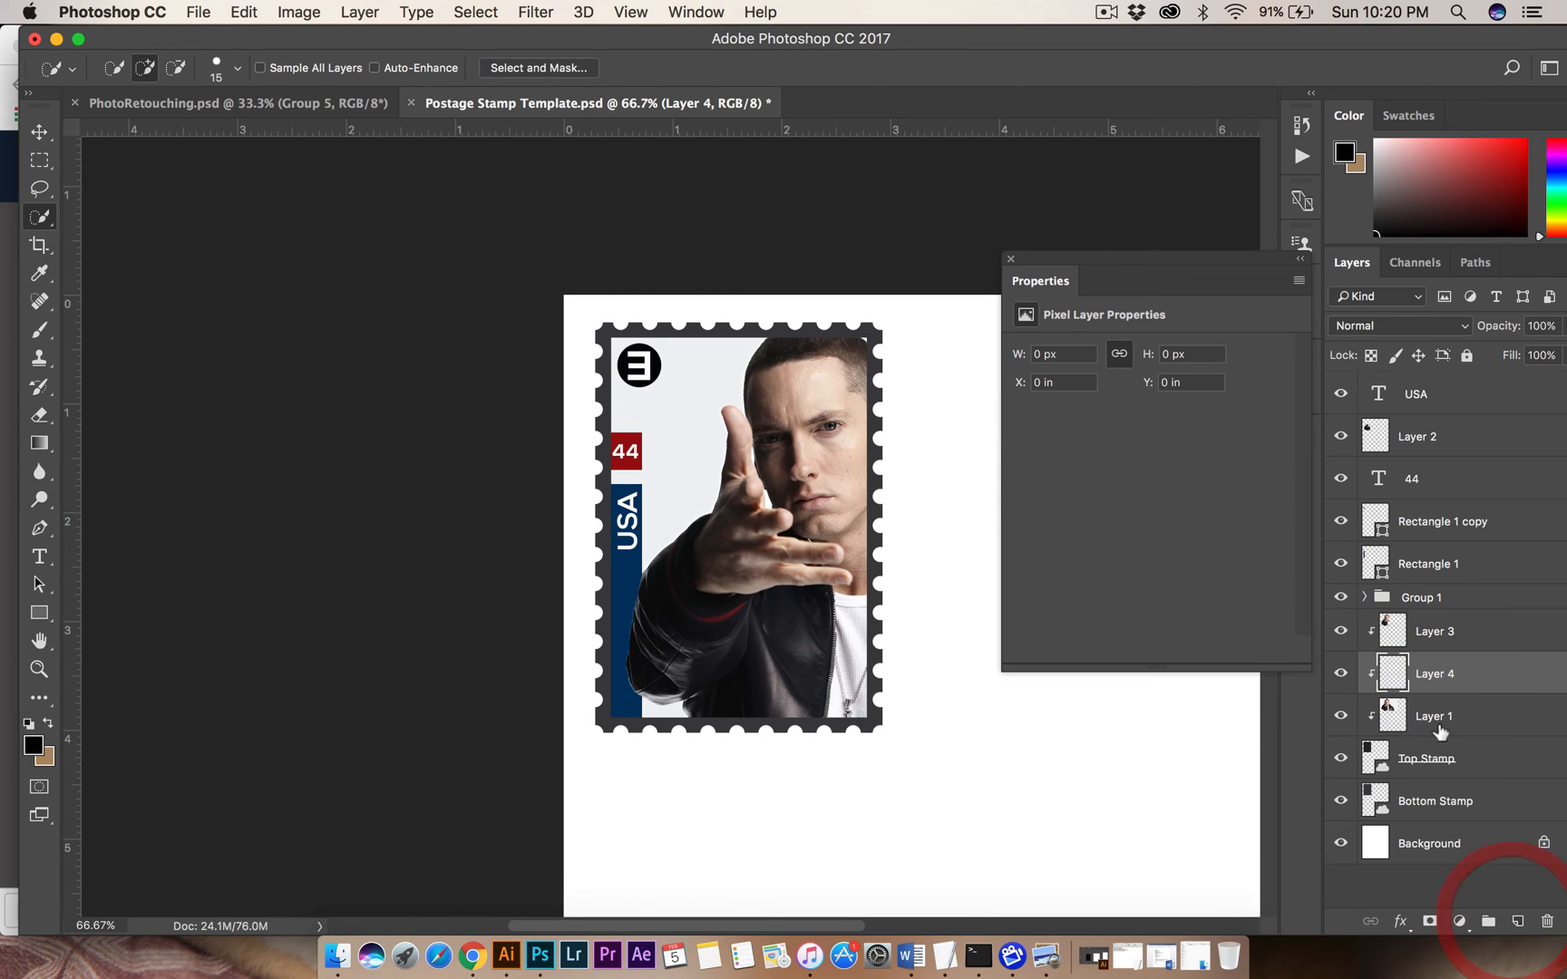
{"action": "left_click", "coordinate": [41, 332]}
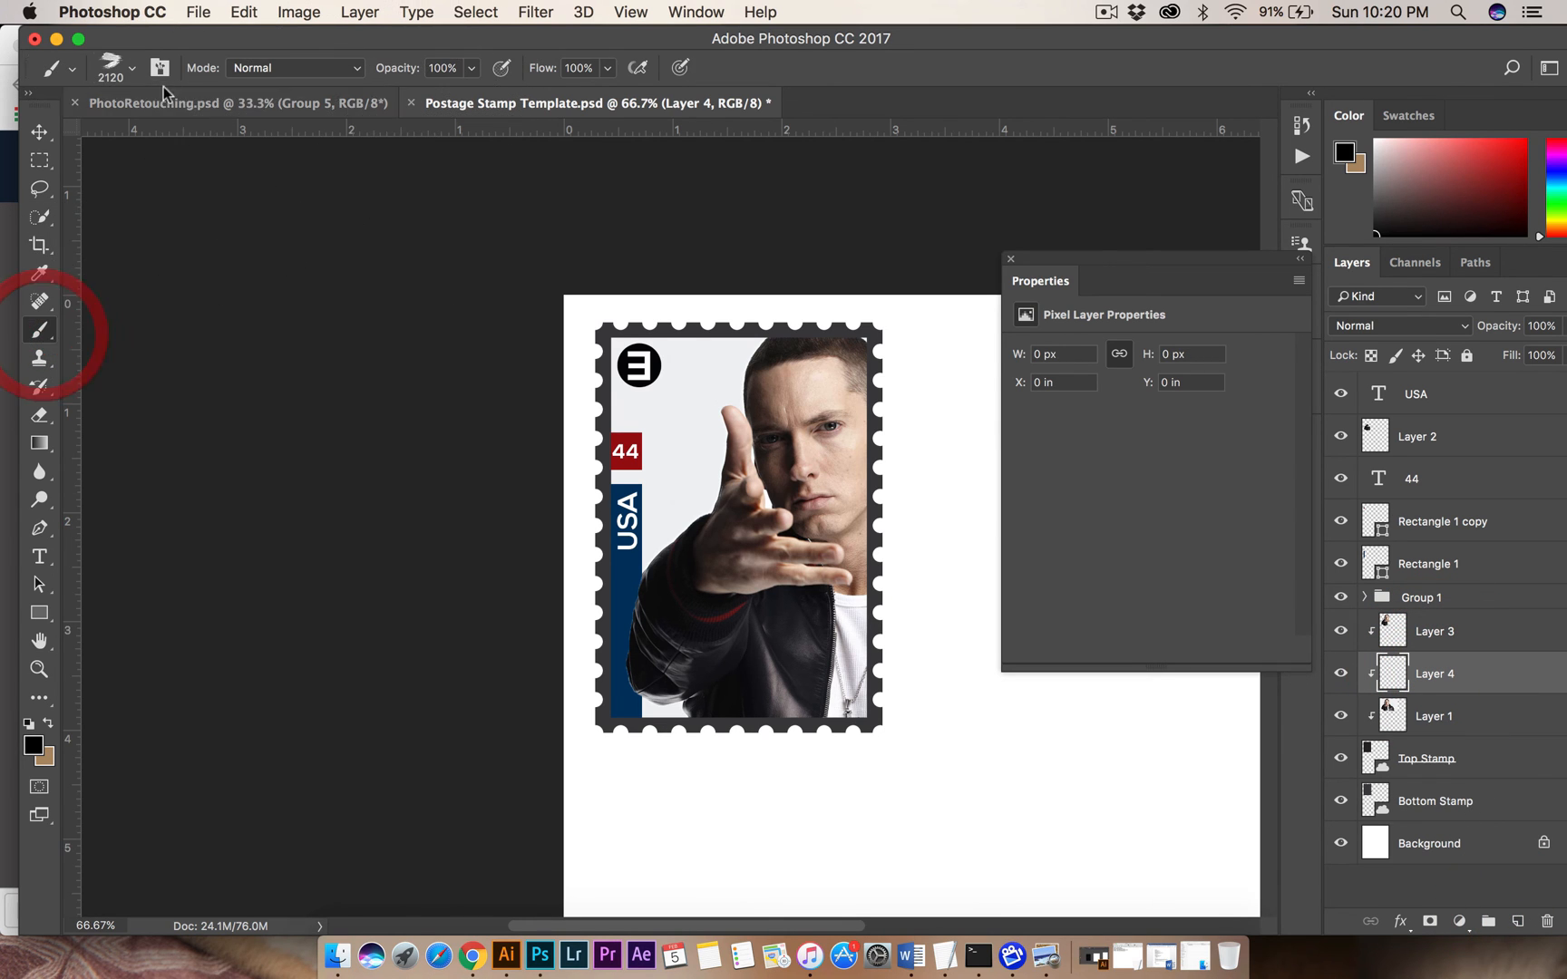
{"action": "left_click", "coordinate": [716, 494]}
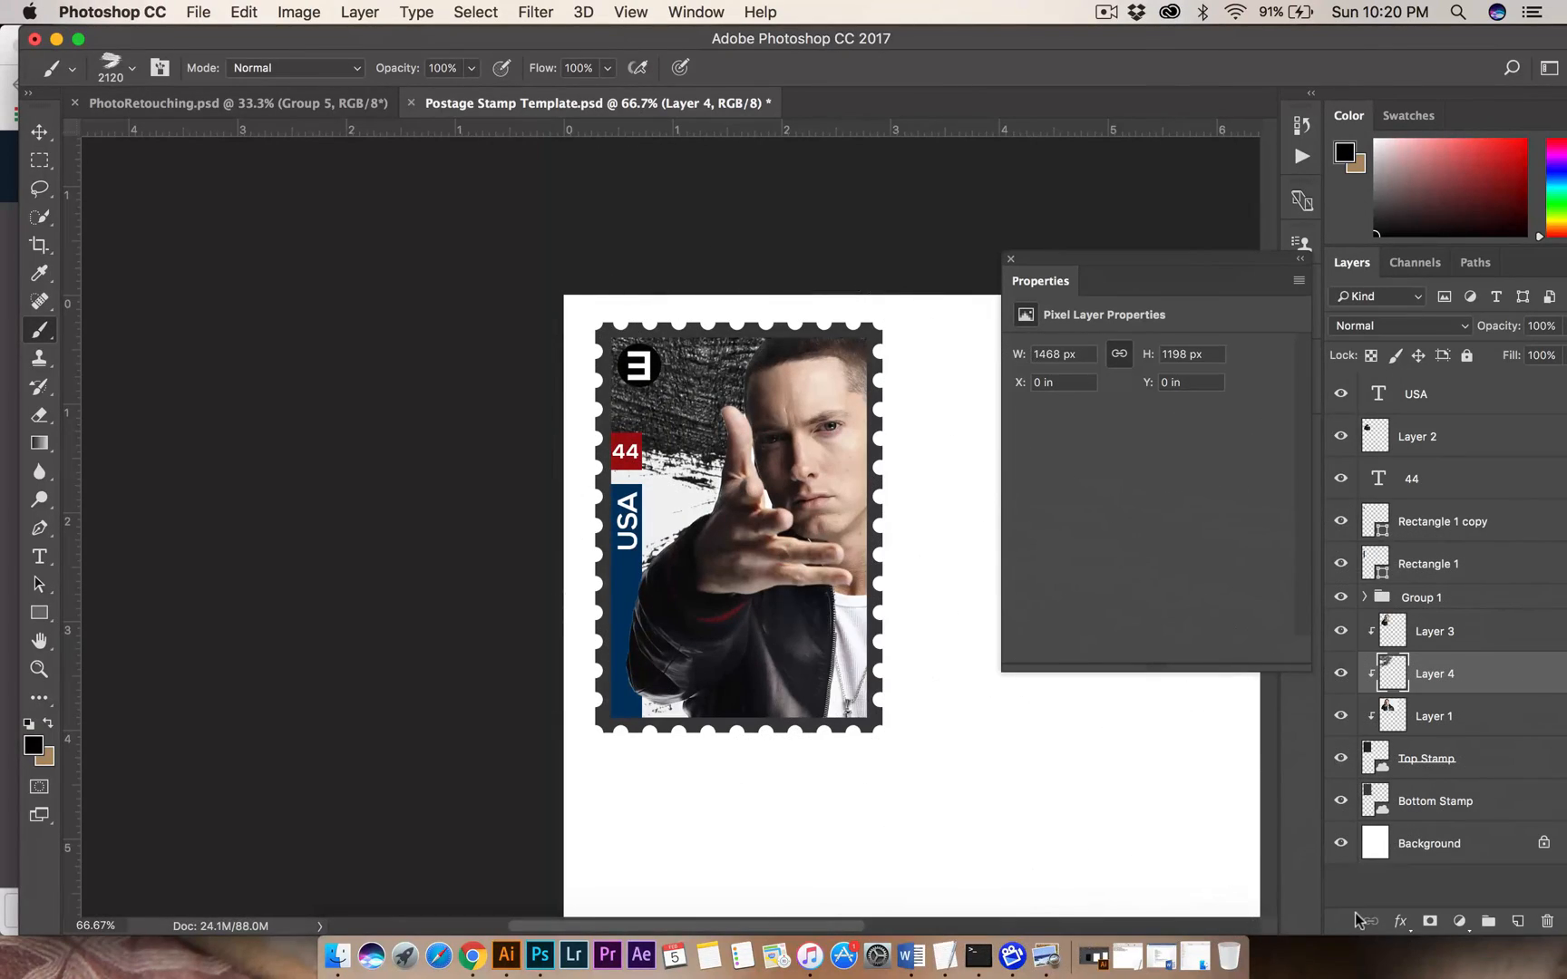
{"action": "key", "text": "super+z"}
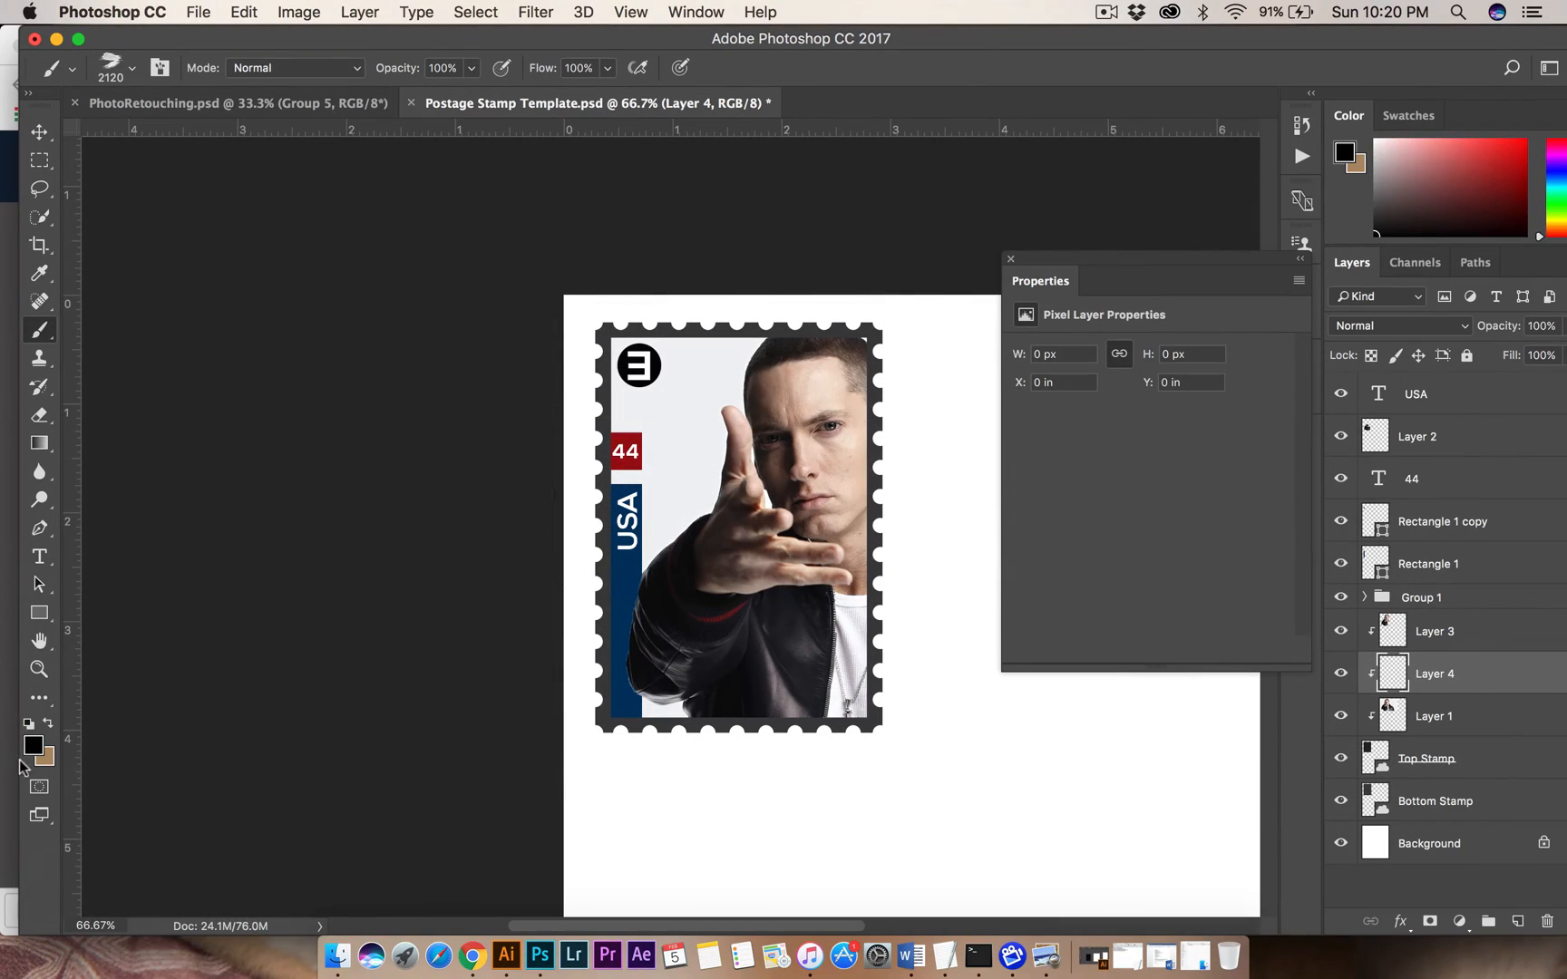
Set the foreground color to dark red 530000 and paint two large brush strokes behind the man, across the stamp's upper and lower areas.
{"action": "left_click", "coordinate": [32, 745]}
{"action": "left_click", "coordinate": [1150, 611]}
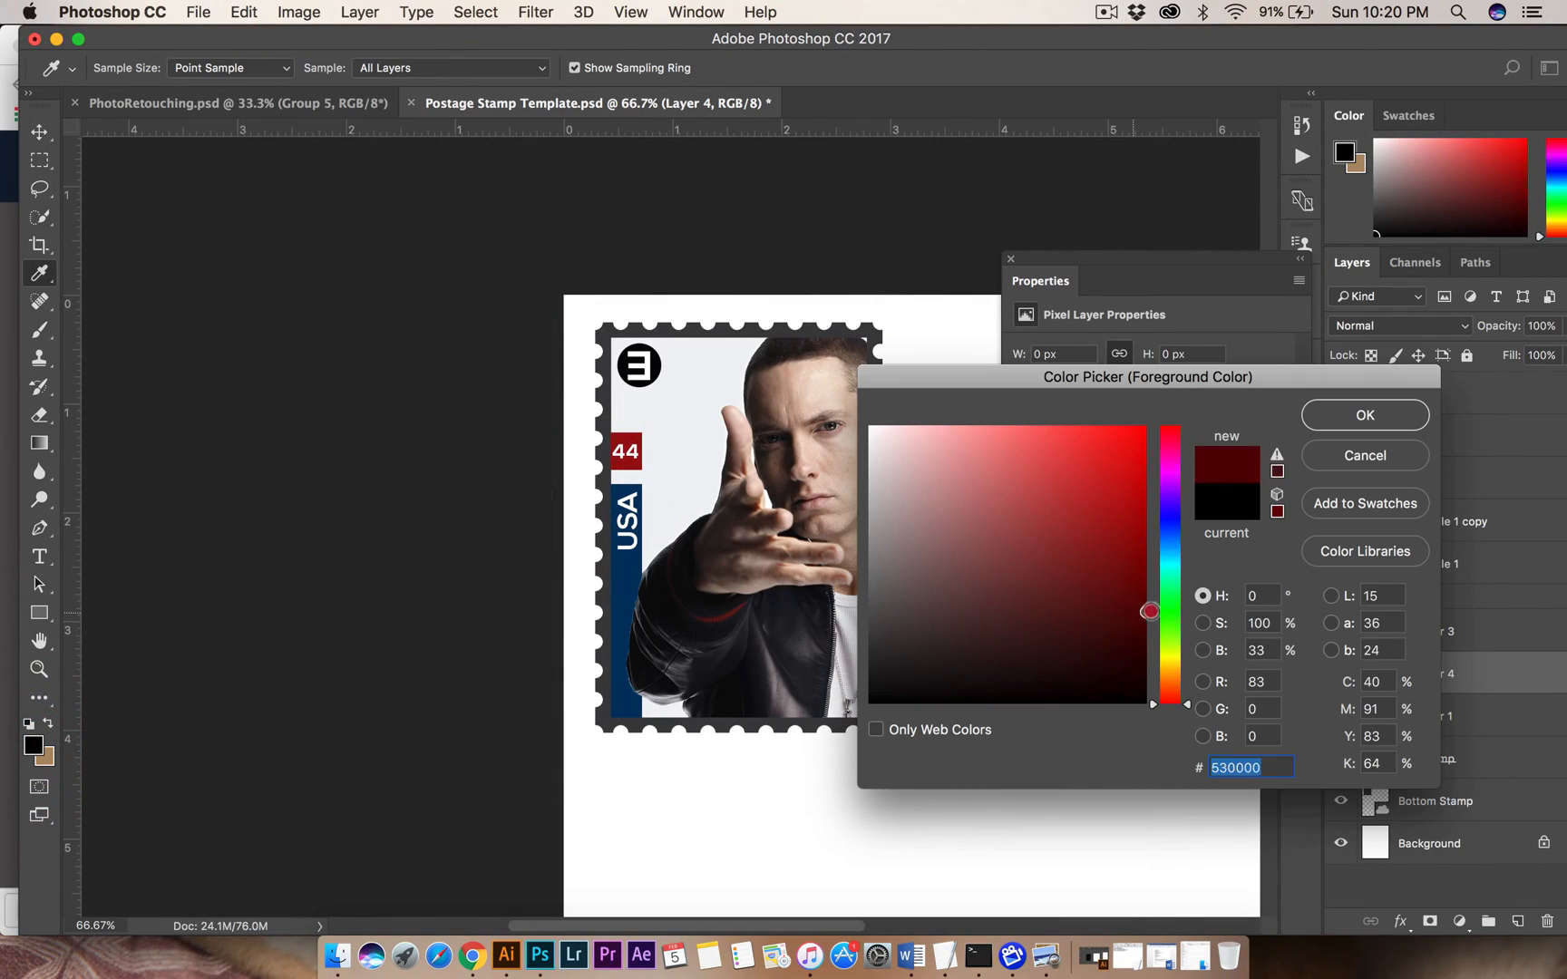
{"action": "key", "text": "Return"}
{"action": "key", "text": "b"}
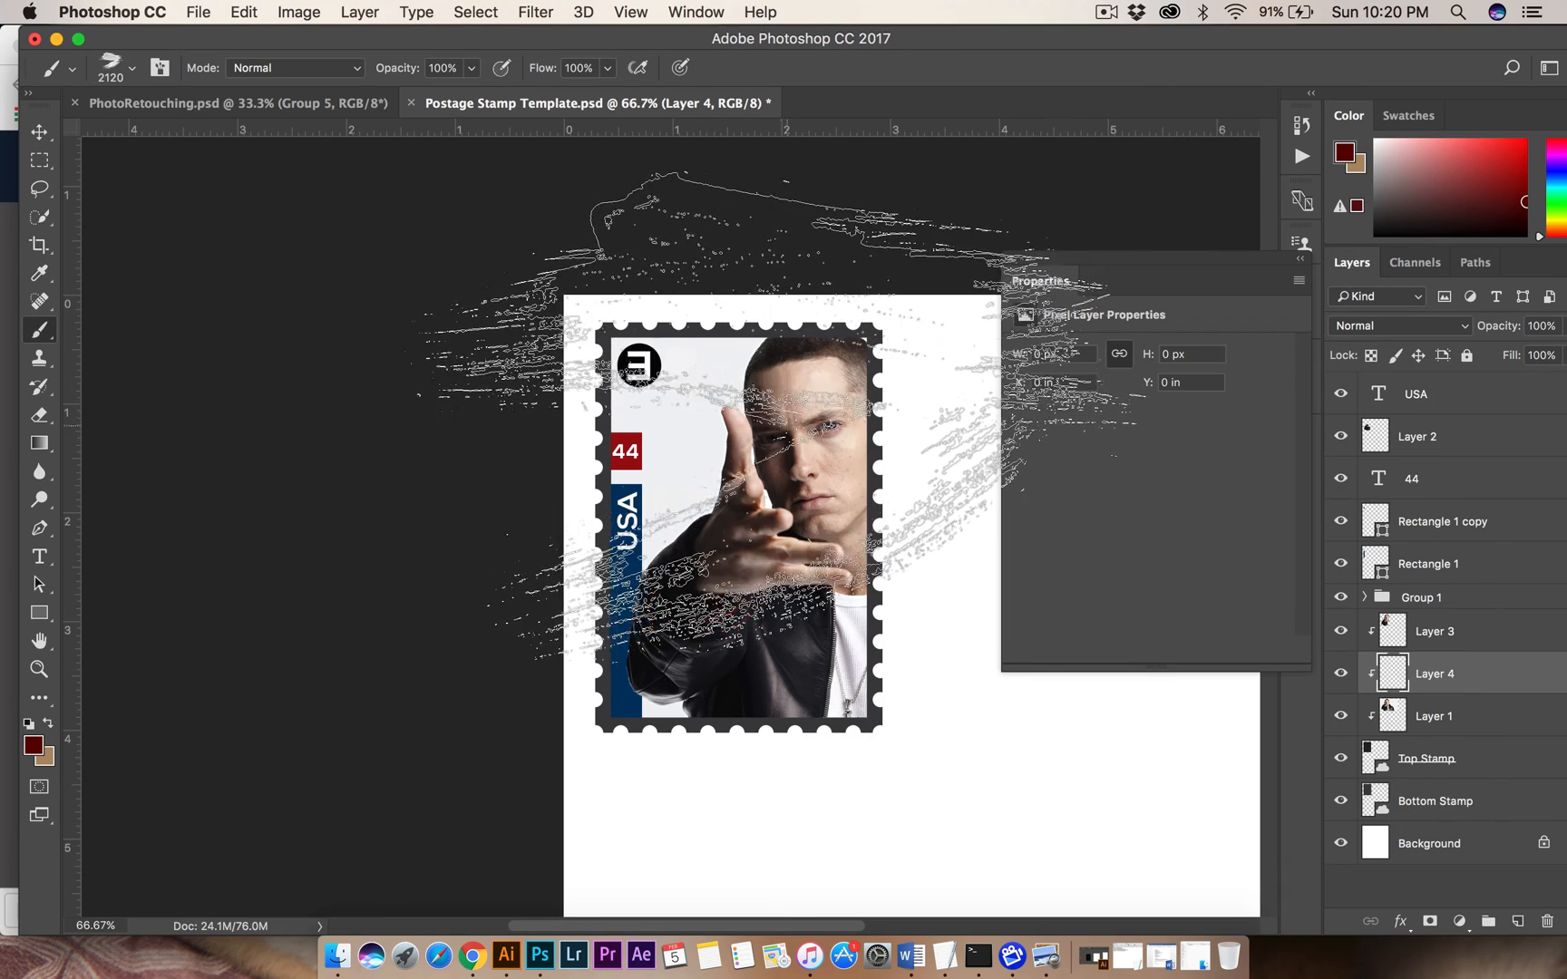
{"action": "left_click", "coordinate": [787, 425]}
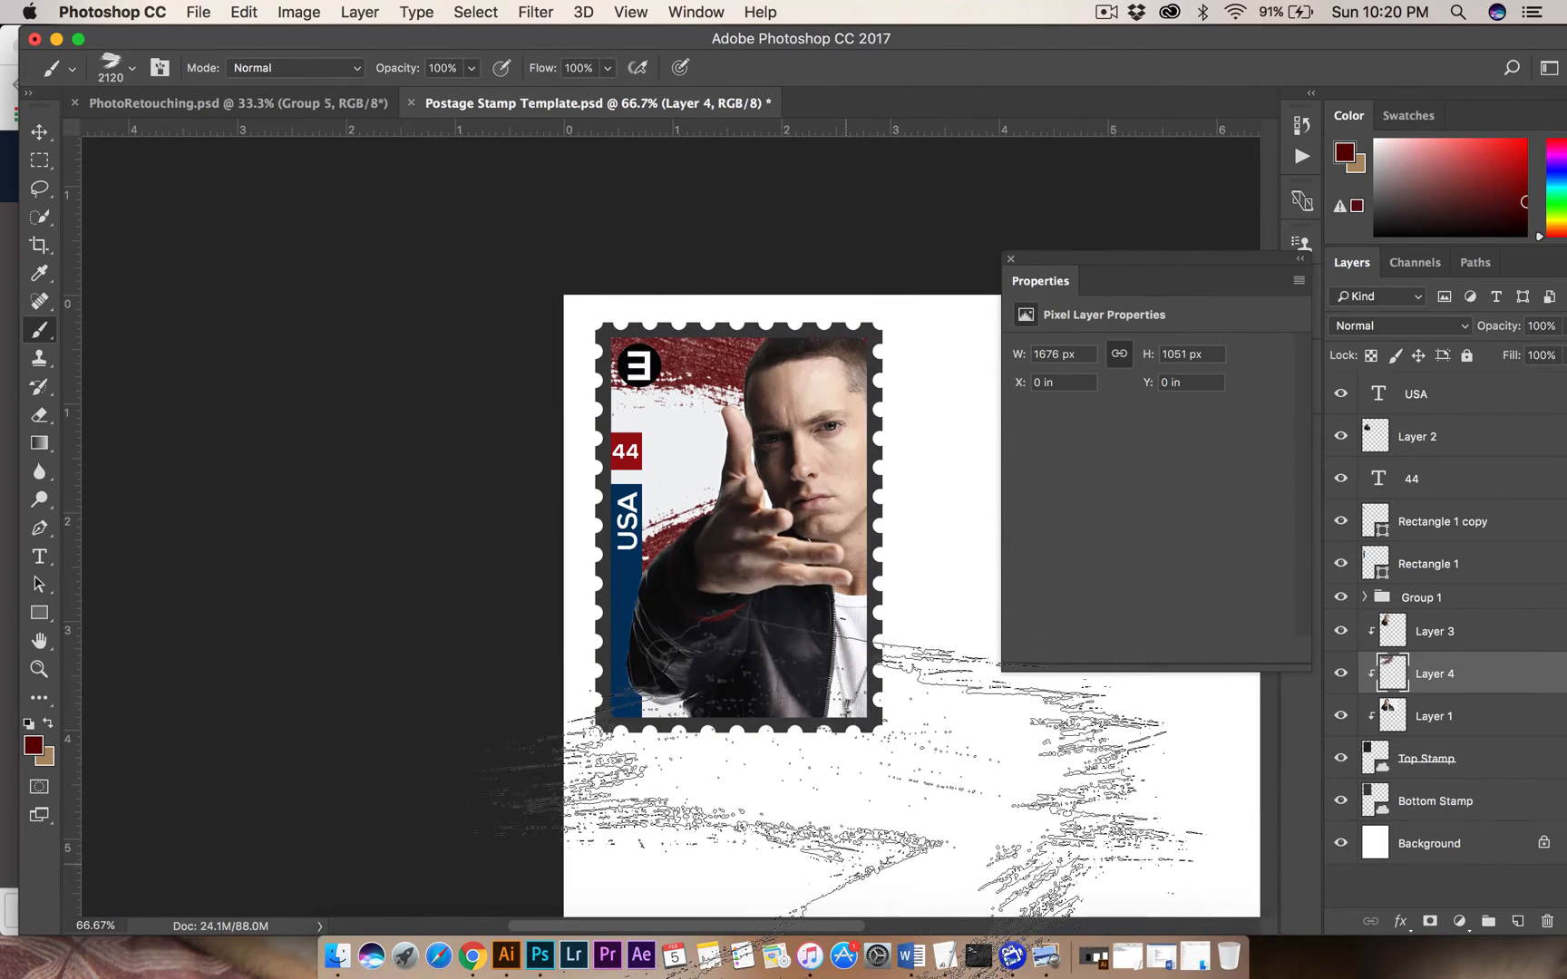
{"action": "left_click", "coordinate": [843, 780]}
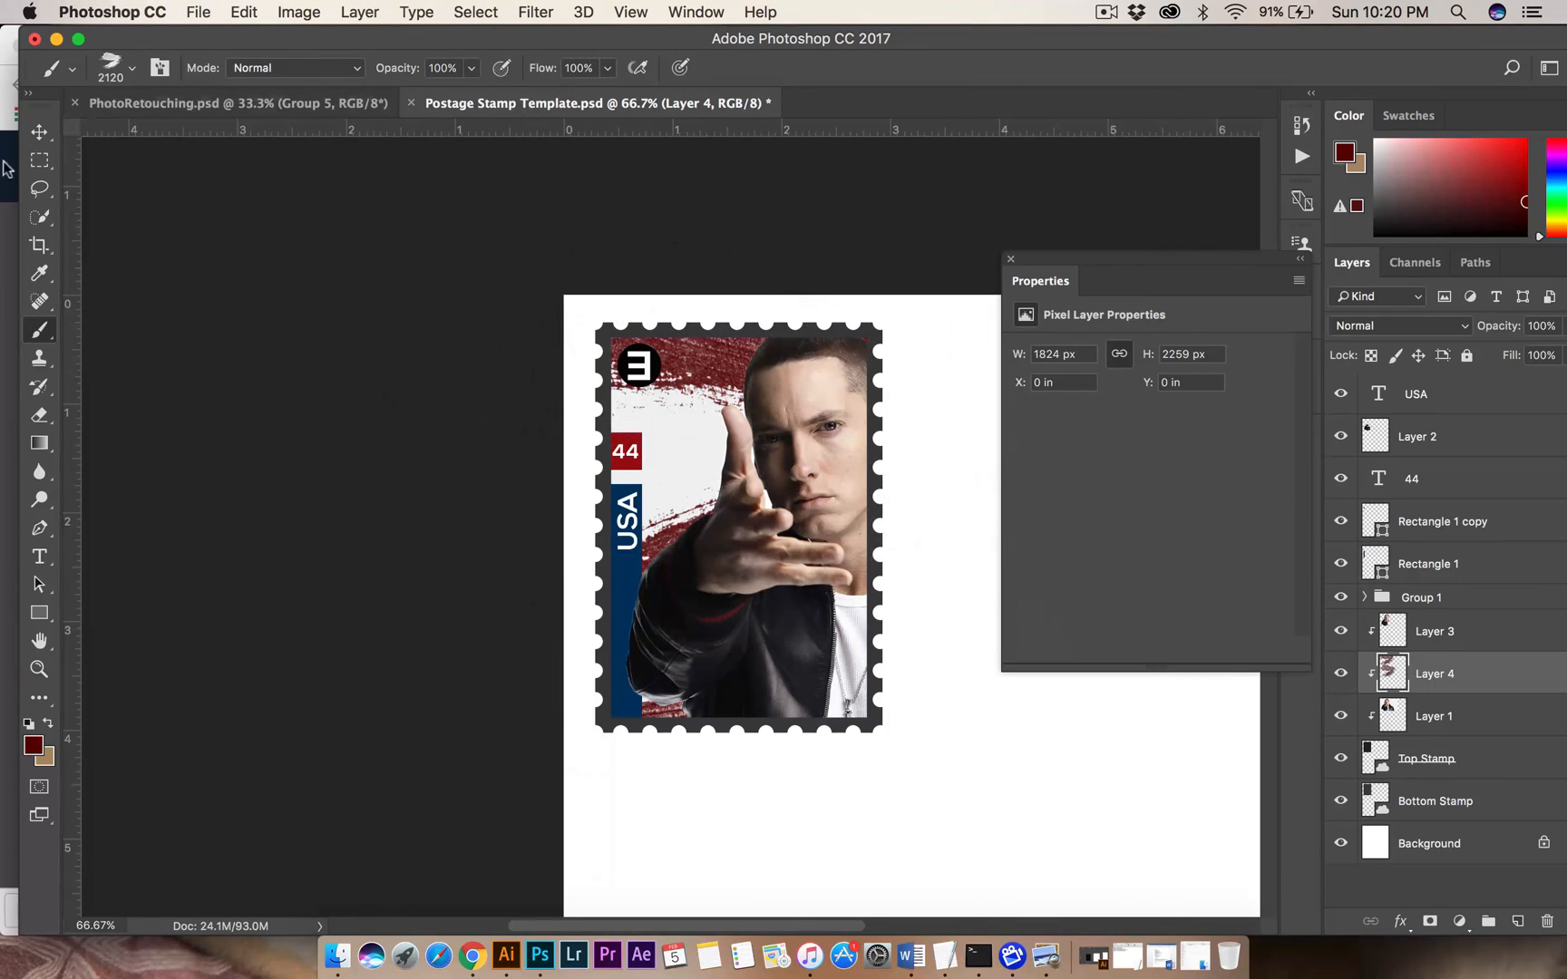
{"action": "left_click", "coordinate": [39, 131]}
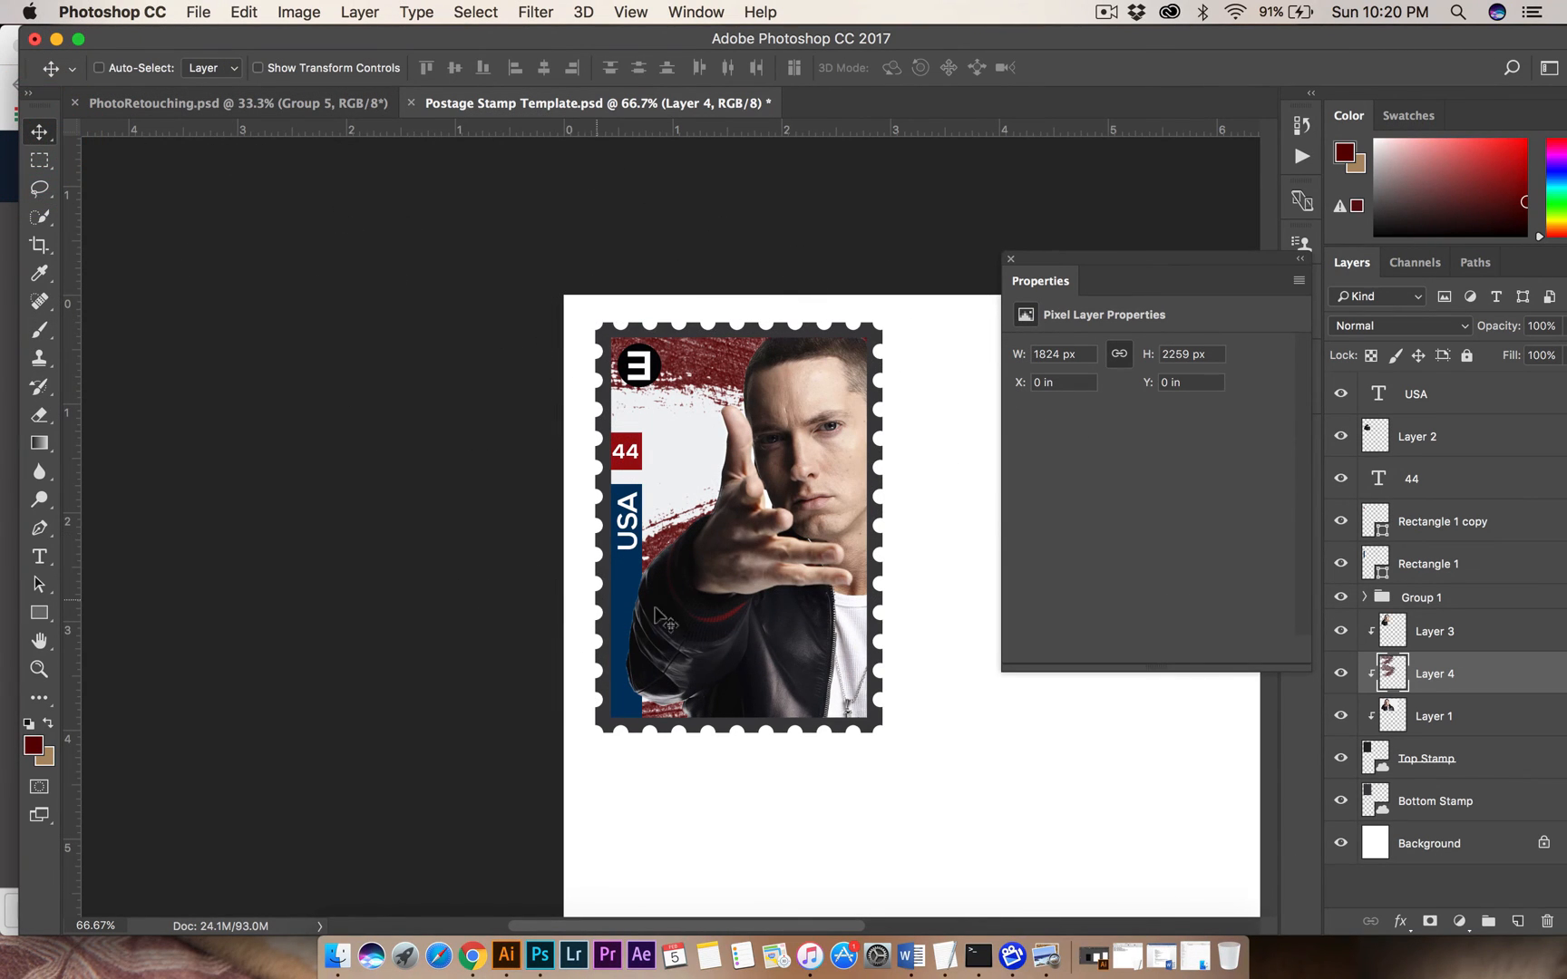
Switch to Chrome and search Google for textures.
{"action": "left_click", "coordinate": [472, 956]}
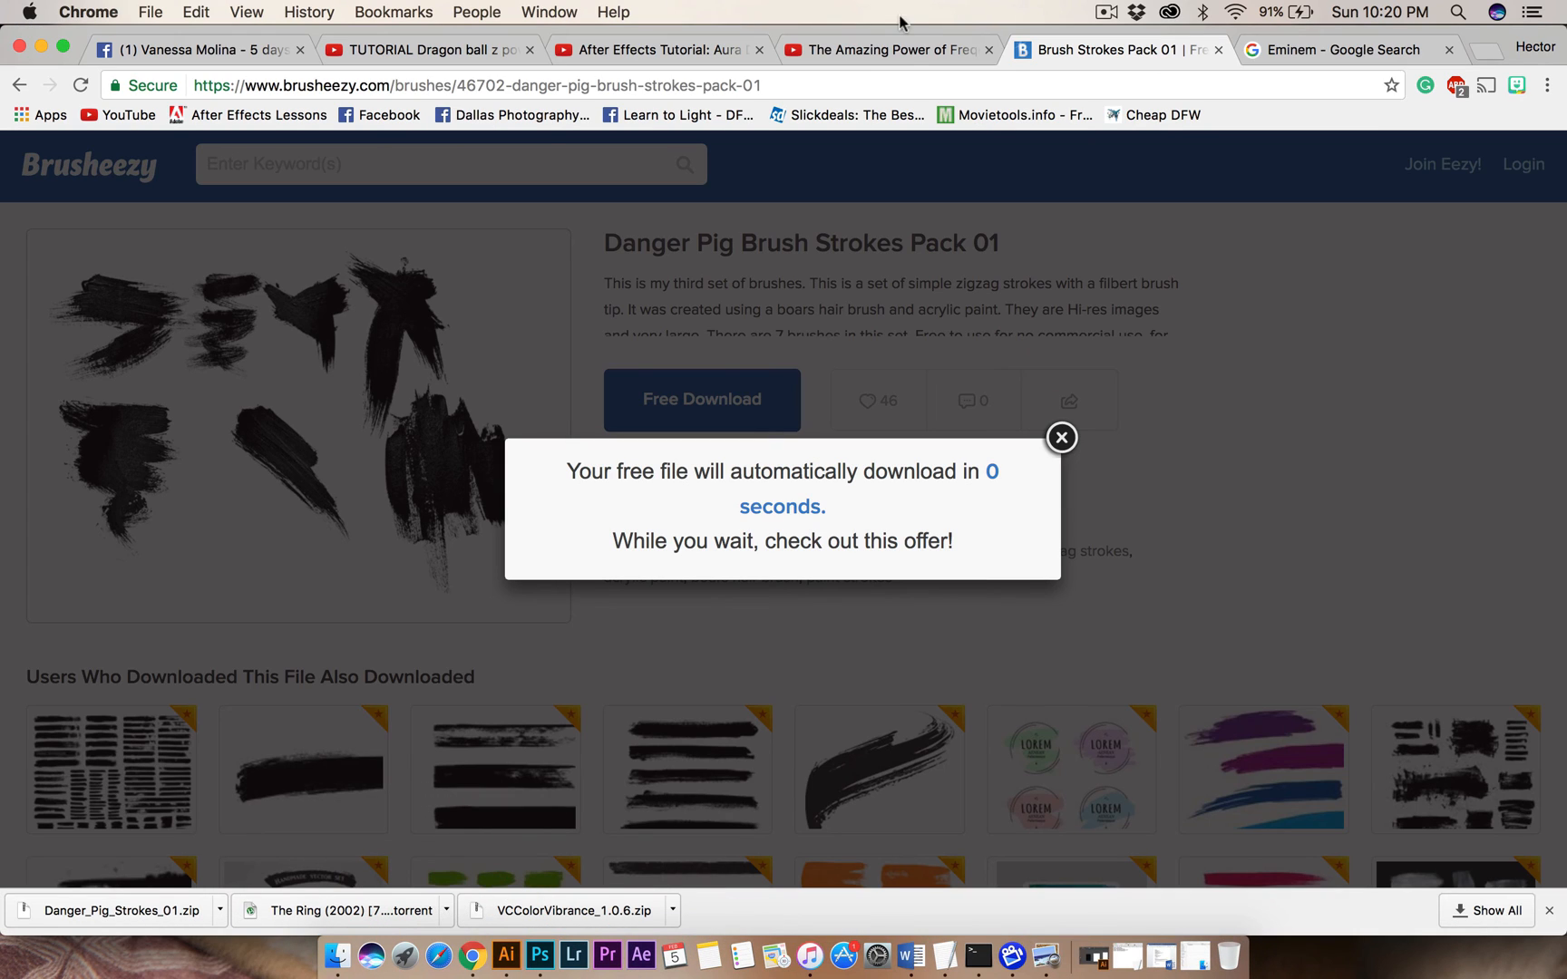
{"action": "left_click", "coordinate": [908, 87]}
{"action": "type", "text": "textures"}
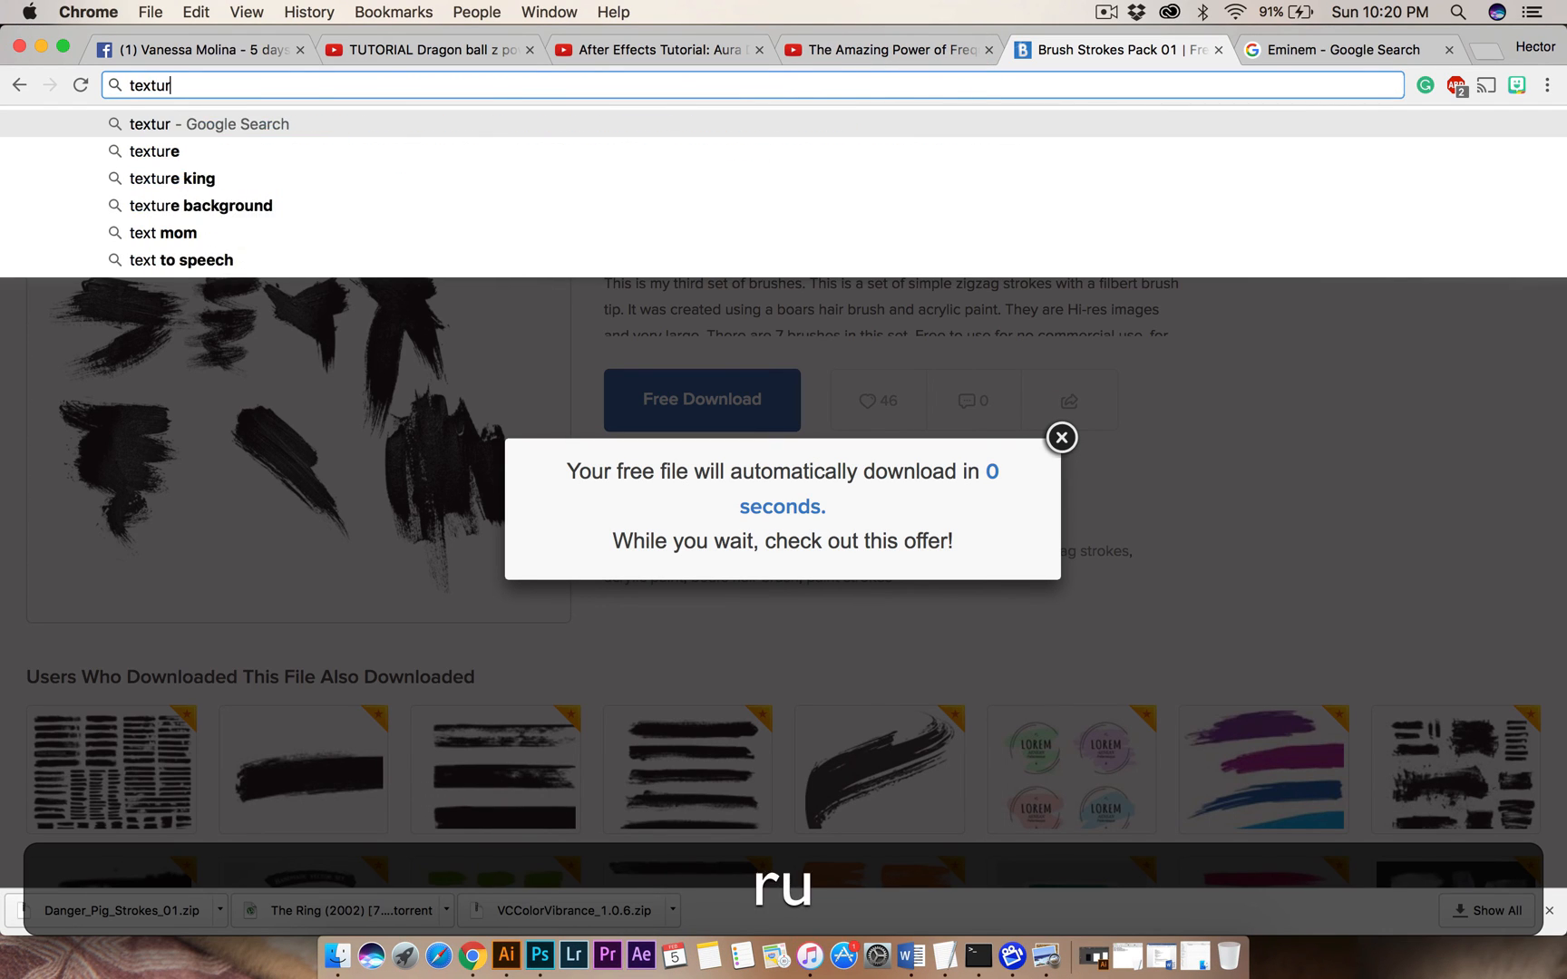
{"action": "key", "text": "Return"}
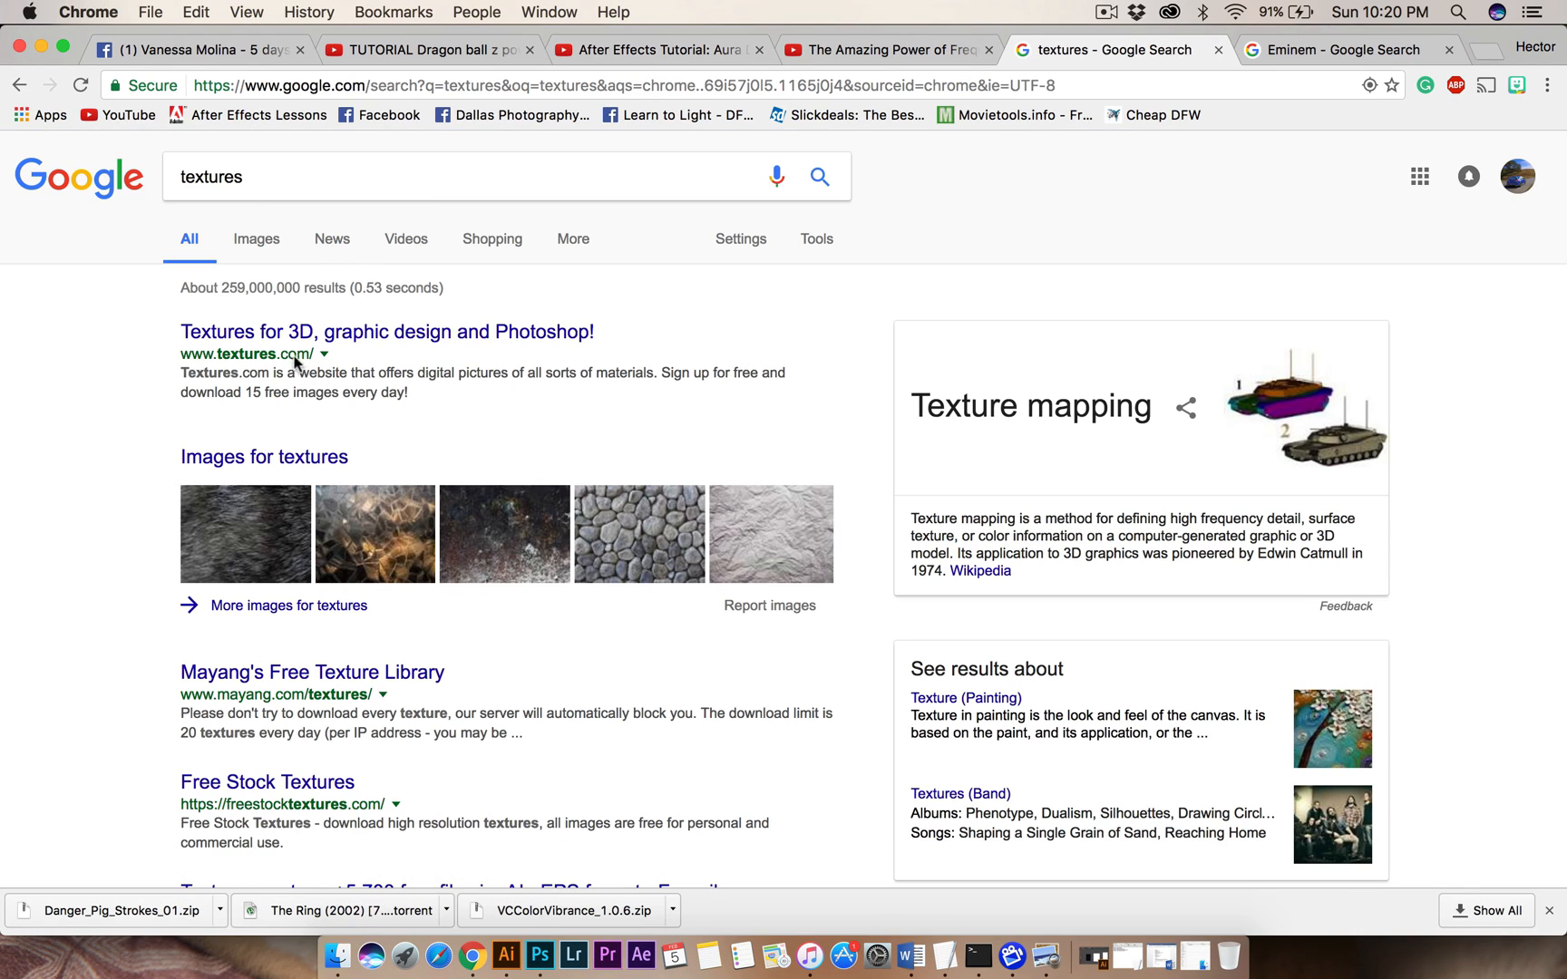
Browse the image results for textures and preview the gray concrete wall texture.
{"action": "left_click", "coordinate": [244, 241]}
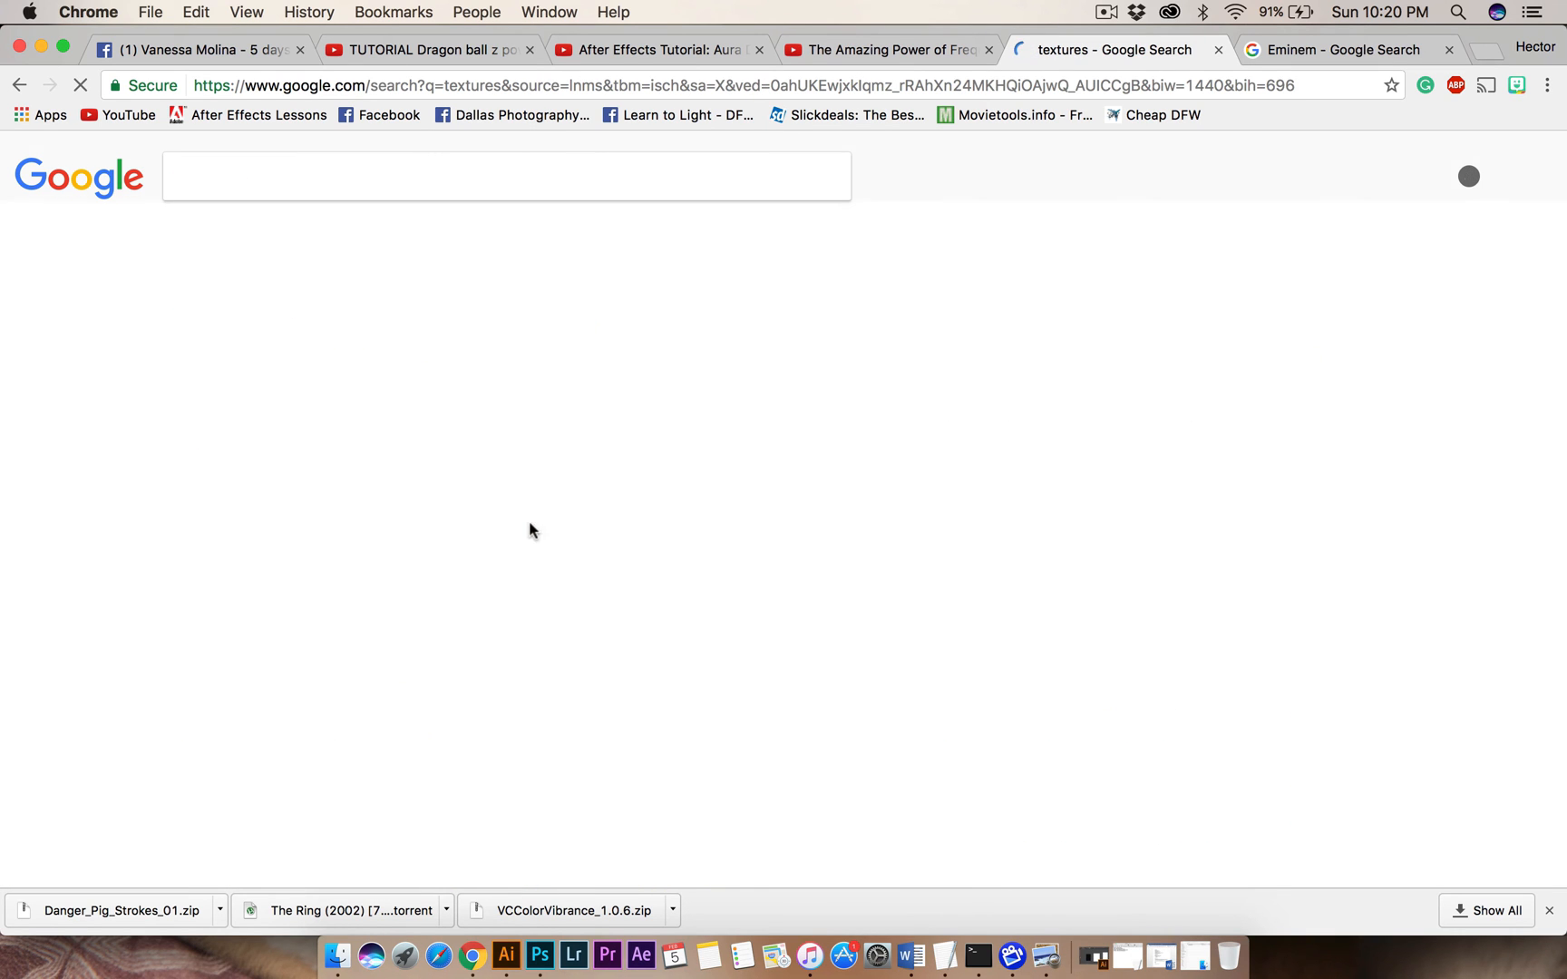
{"action": "scroll", "coordinate": [531, 526], "scroll_direction": "down", "scroll_amount": 3}
{"action": "scroll", "coordinate": [532, 531], "scroll_direction": "down", "scroll_amount": 5}
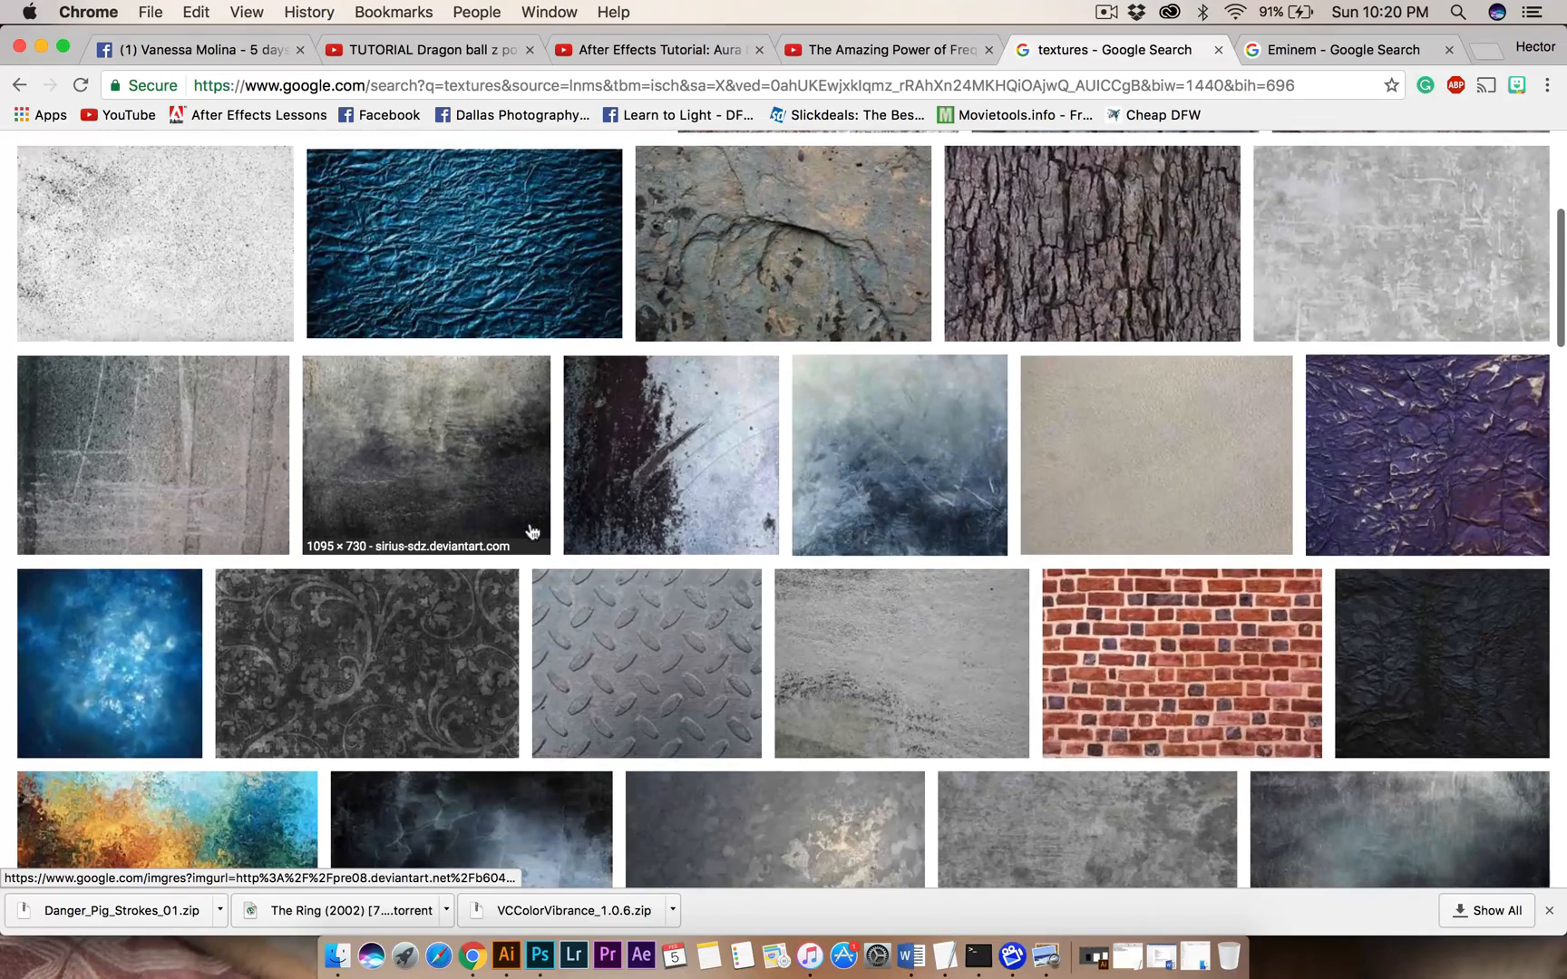
{"action": "scroll", "coordinate": [532, 532], "scroll_direction": "up", "scroll_amount": 2}
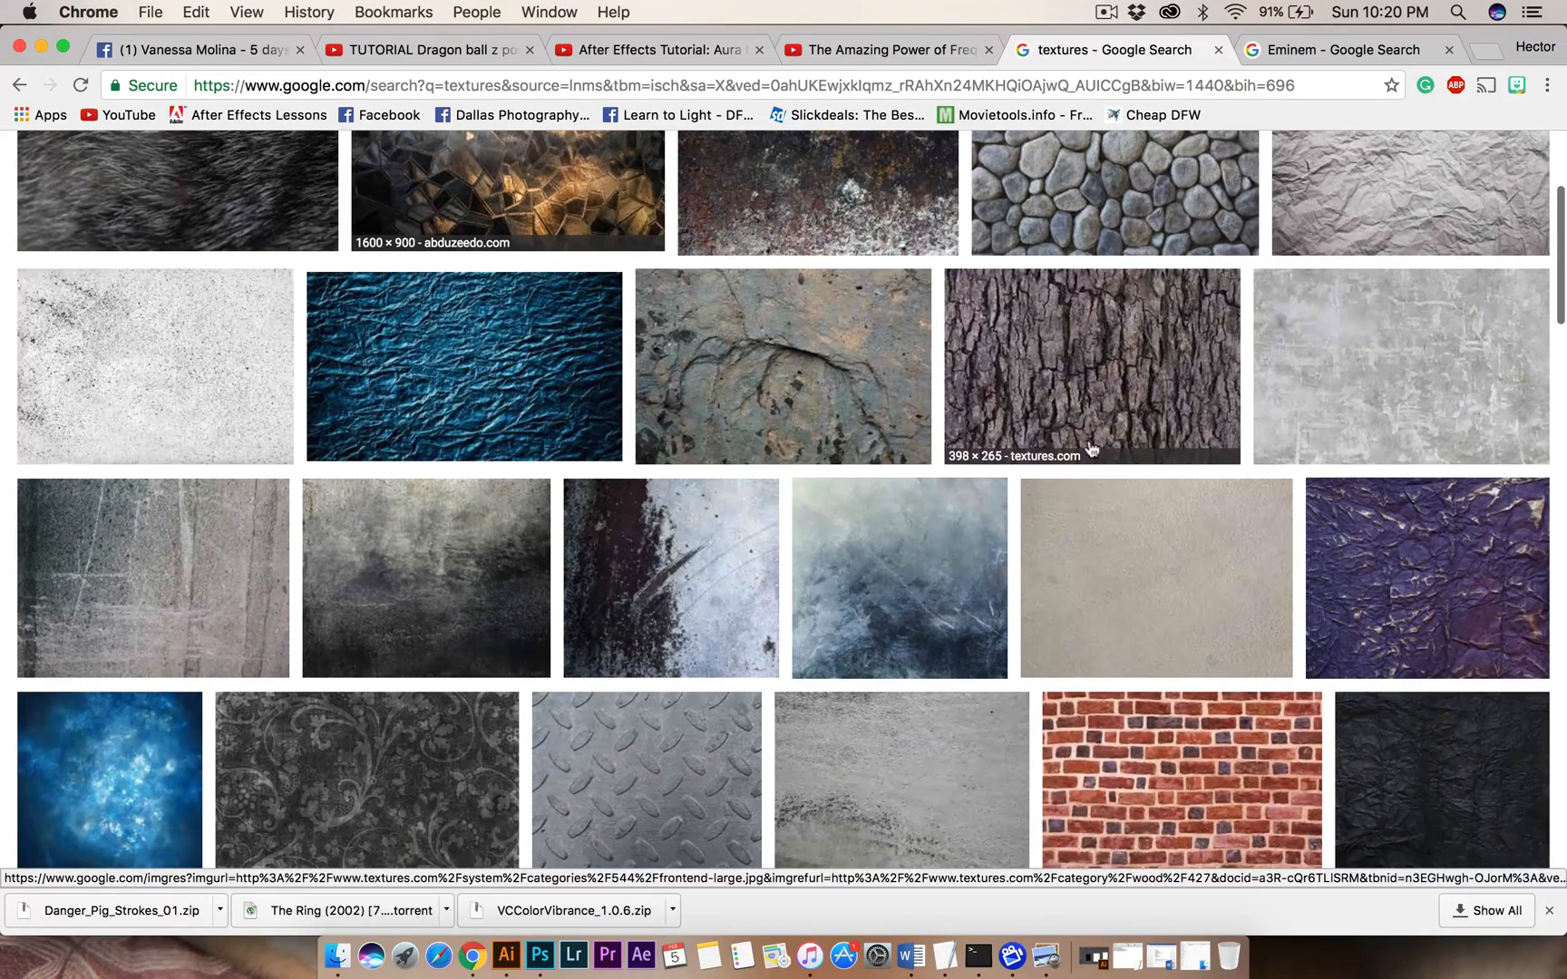
{"action": "left_click", "coordinate": [1396, 337]}
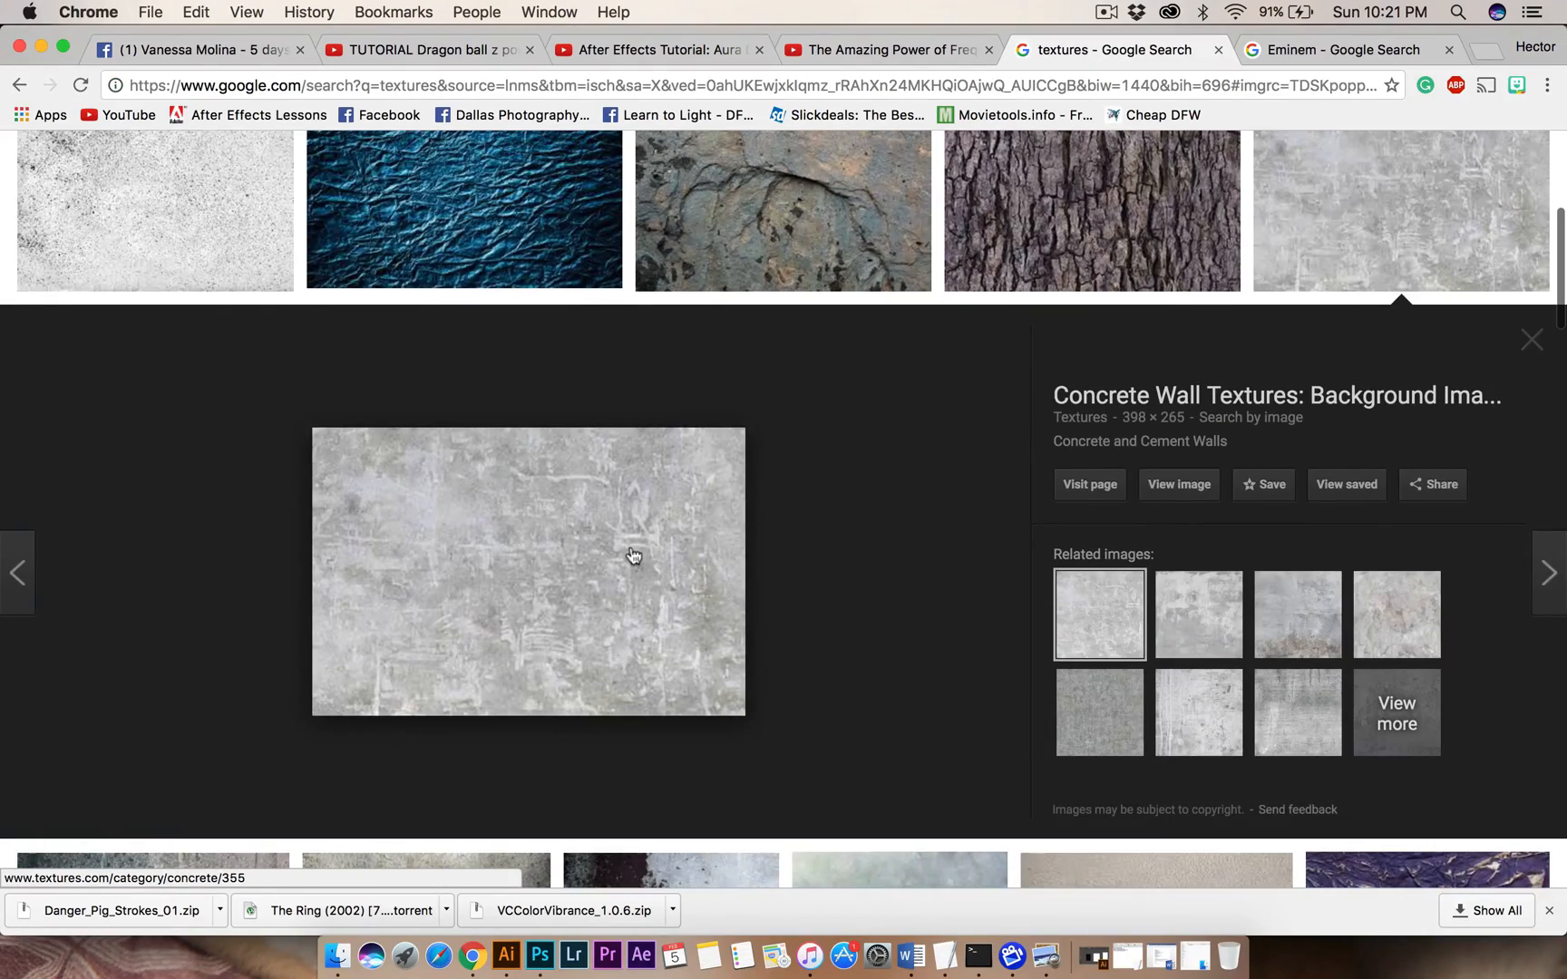
{"action": "scroll", "coordinate": [701, 504], "scroll_direction": "up", "scroll_amount": 5}
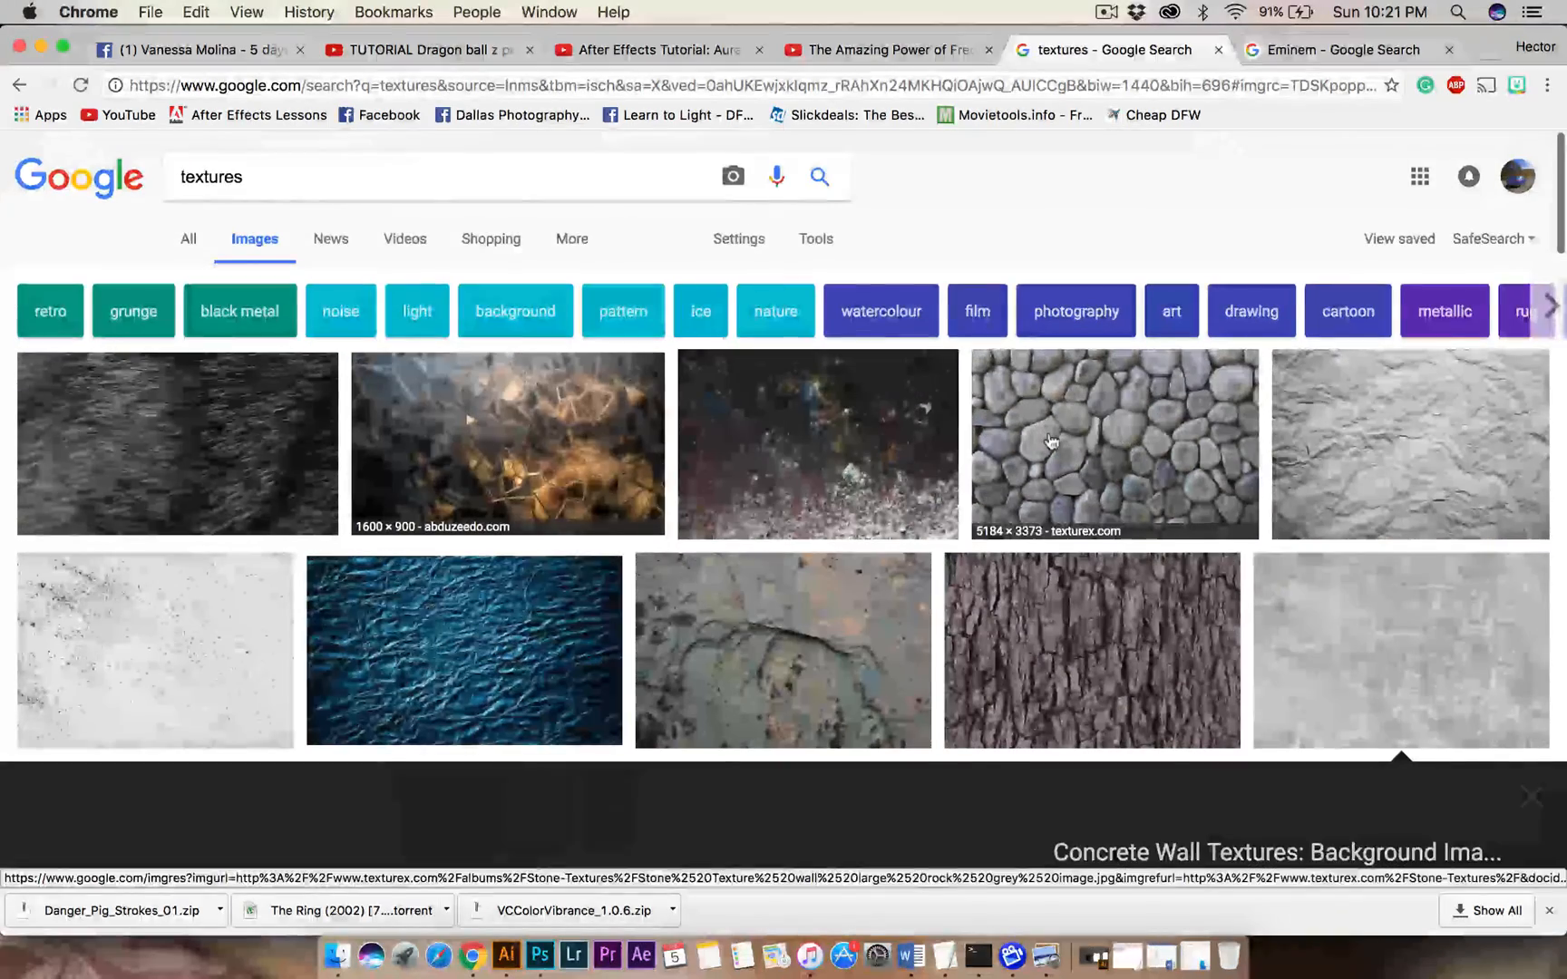
{"action": "scroll", "coordinate": [971, 439], "scroll_direction": "down", "scroll_amount": 1}
Copy the Abduzeedo cracked-mosaic texture image, paste it into the stamp document in Photoshop, and place its layer above all others.
{"action": "left_click", "coordinate": [544, 399]}
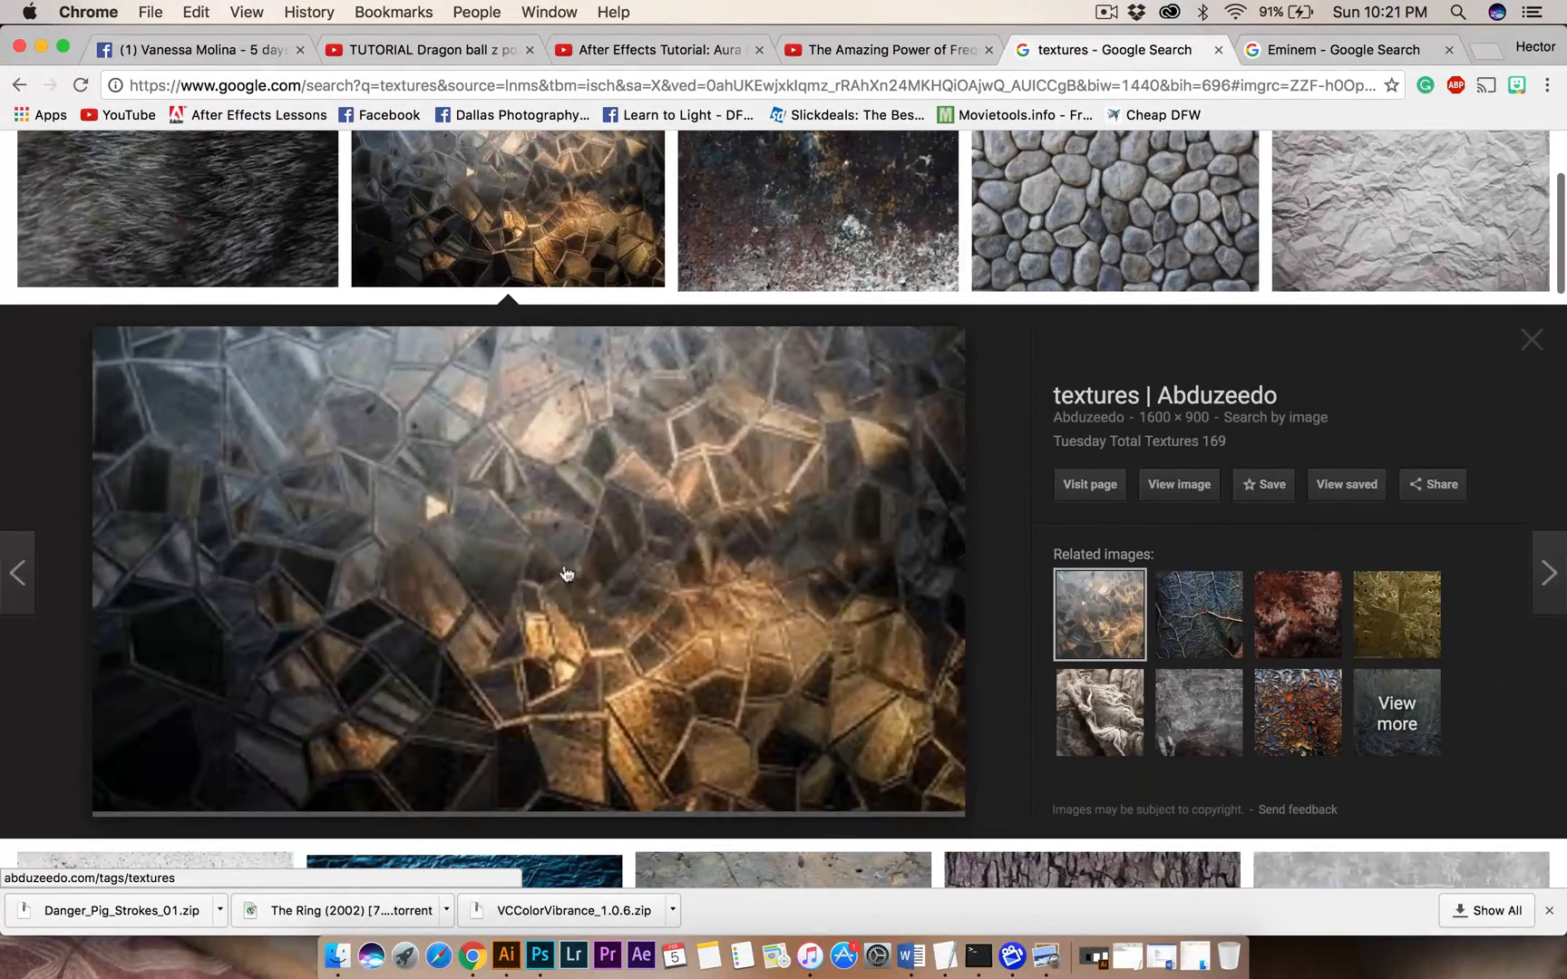
{"action": "right_click", "coordinate": [548, 587]}
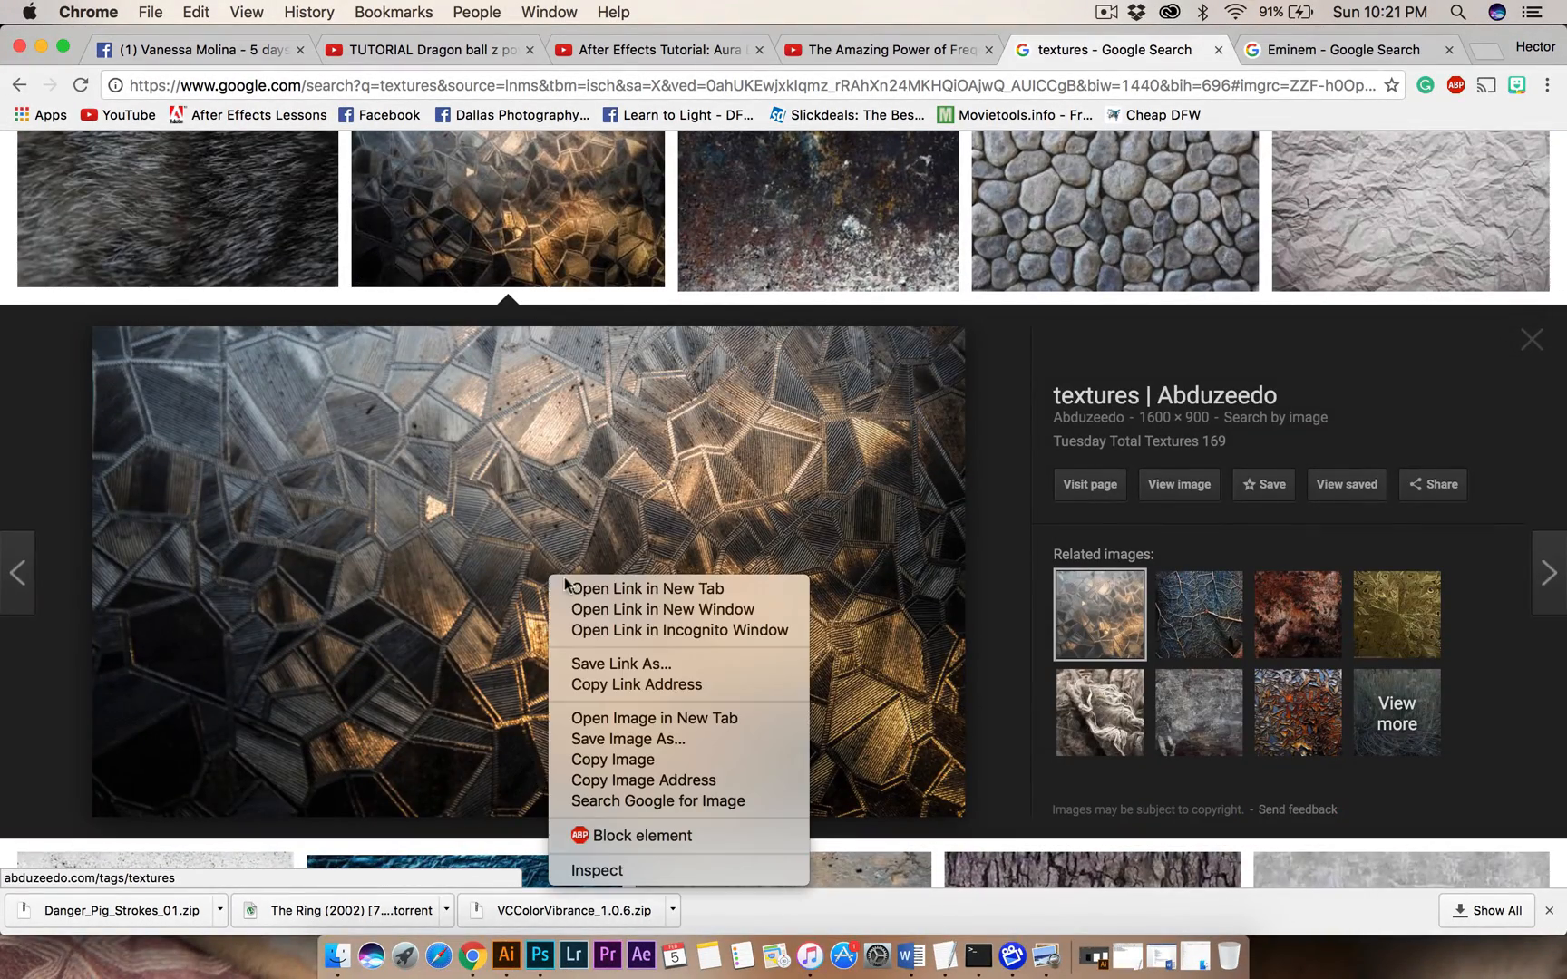
{"action": "left_click", "coordinate": [606, 758]}
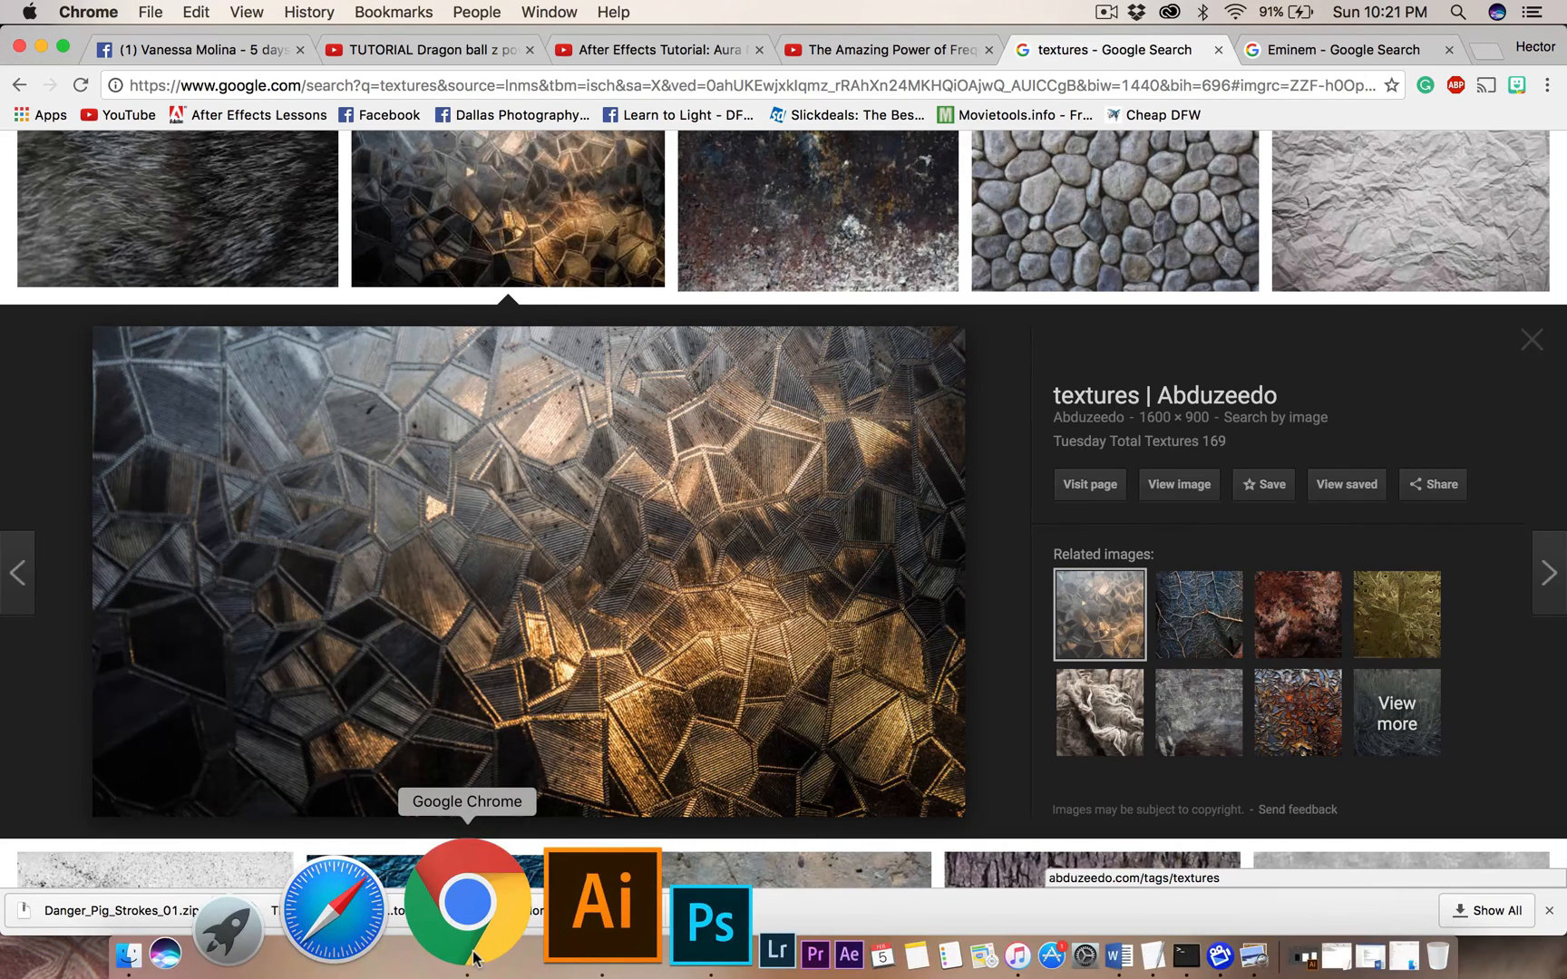
{"action": "left_click", "coordinate": [542, 951]}
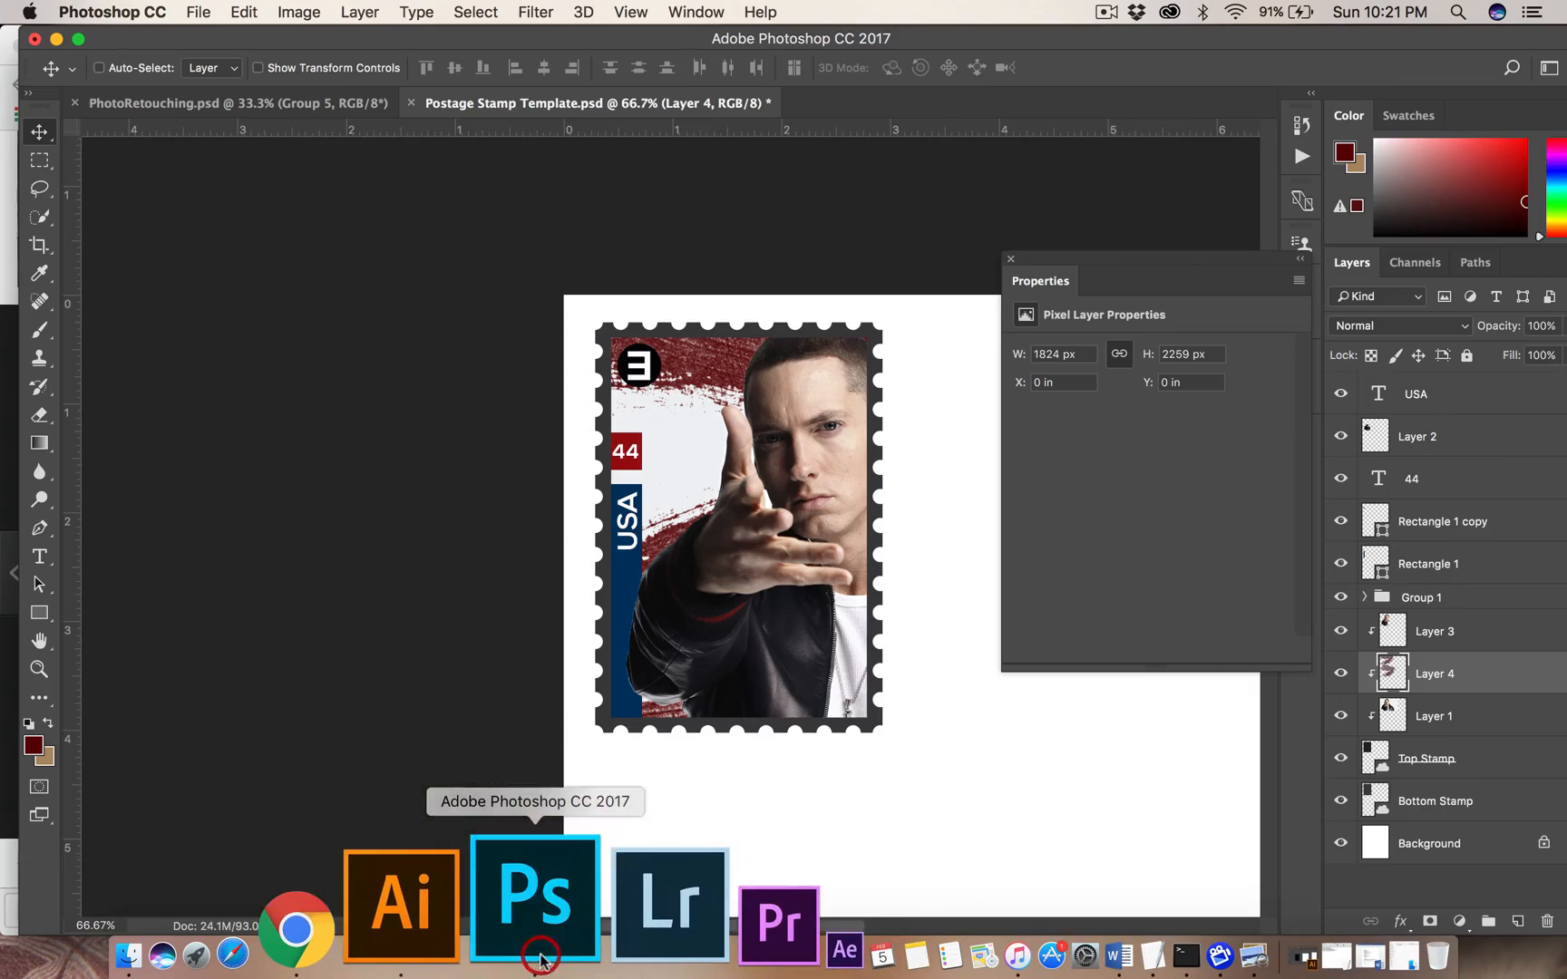
{"action": "key", "text": "super+v"}
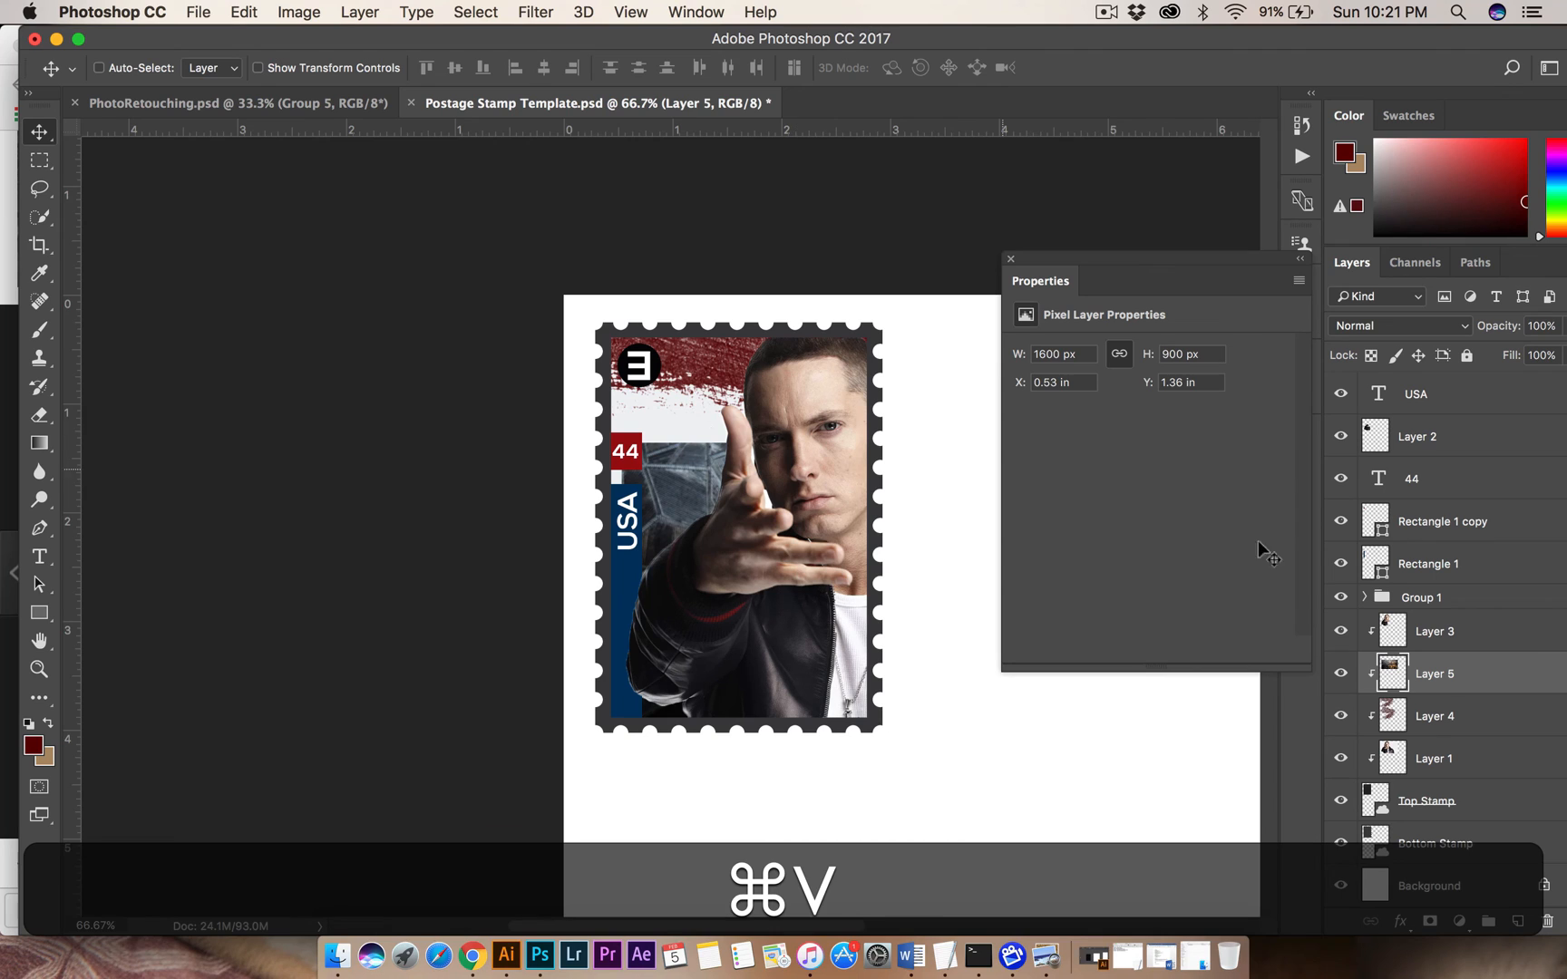
{"action": "left_click_drag", "start_coordinate": [1476, 686], "coordinate": [1465, 386]}
Rotate the pasted texture 90°, then position and resize it to 706 × 1047 px over the stamp's picture area.
{"action": "key", "text": "super+t"}
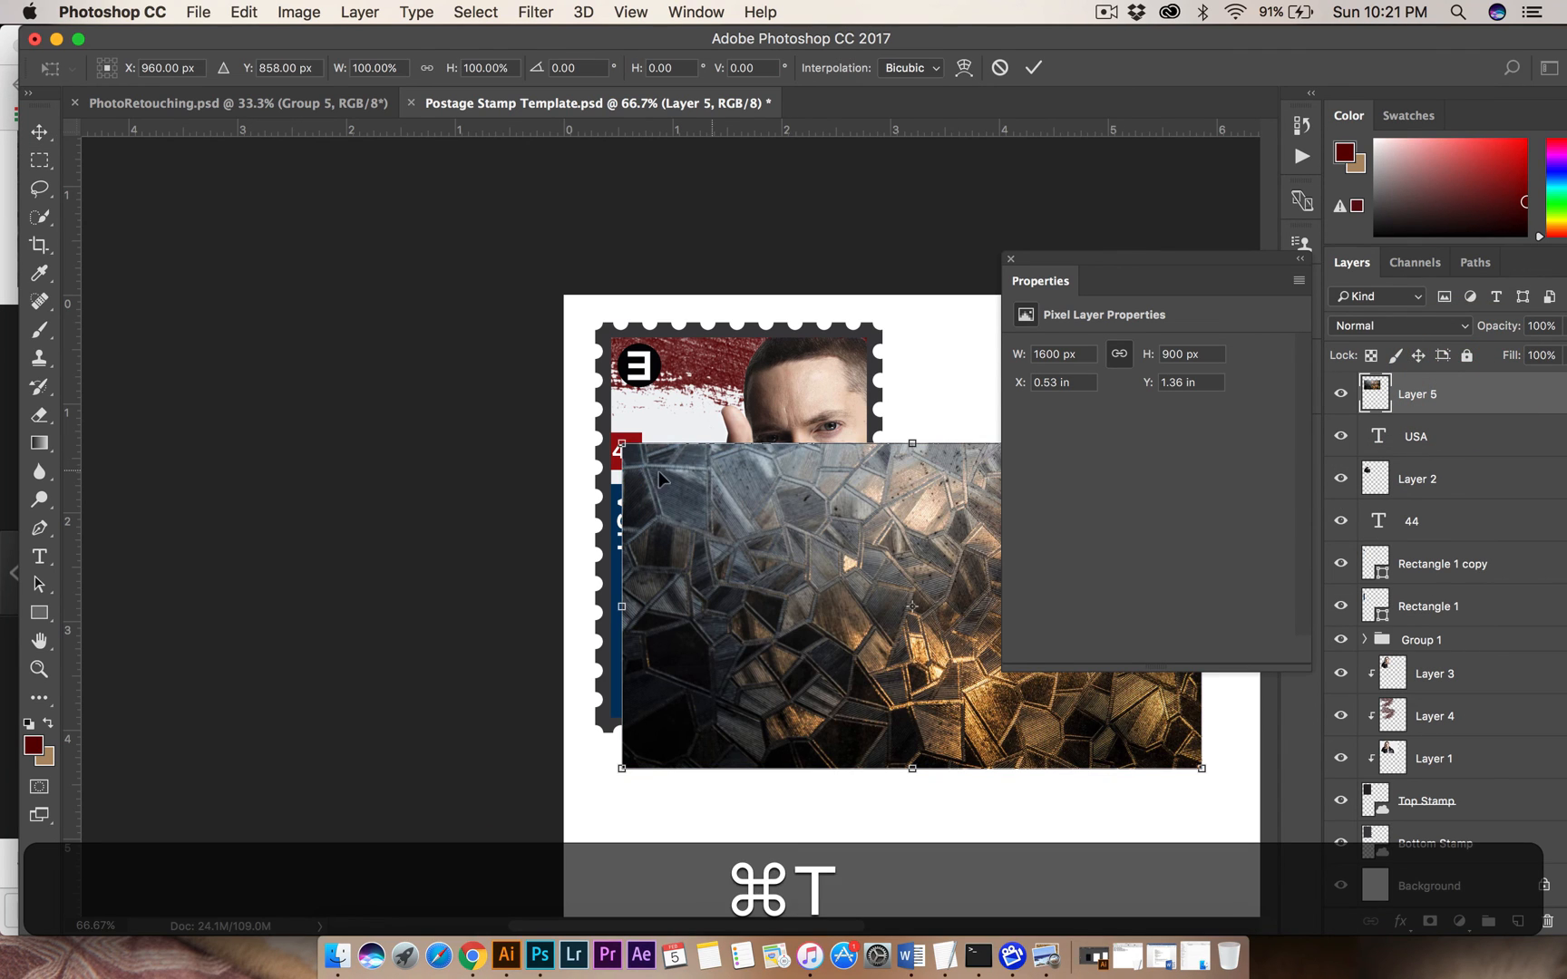
{"action": "left_click_drag", "start_coordinate": [681, 439], "coordinate": [681, 392]}
{"action": "key", "text": "alt+shift+super+z"}
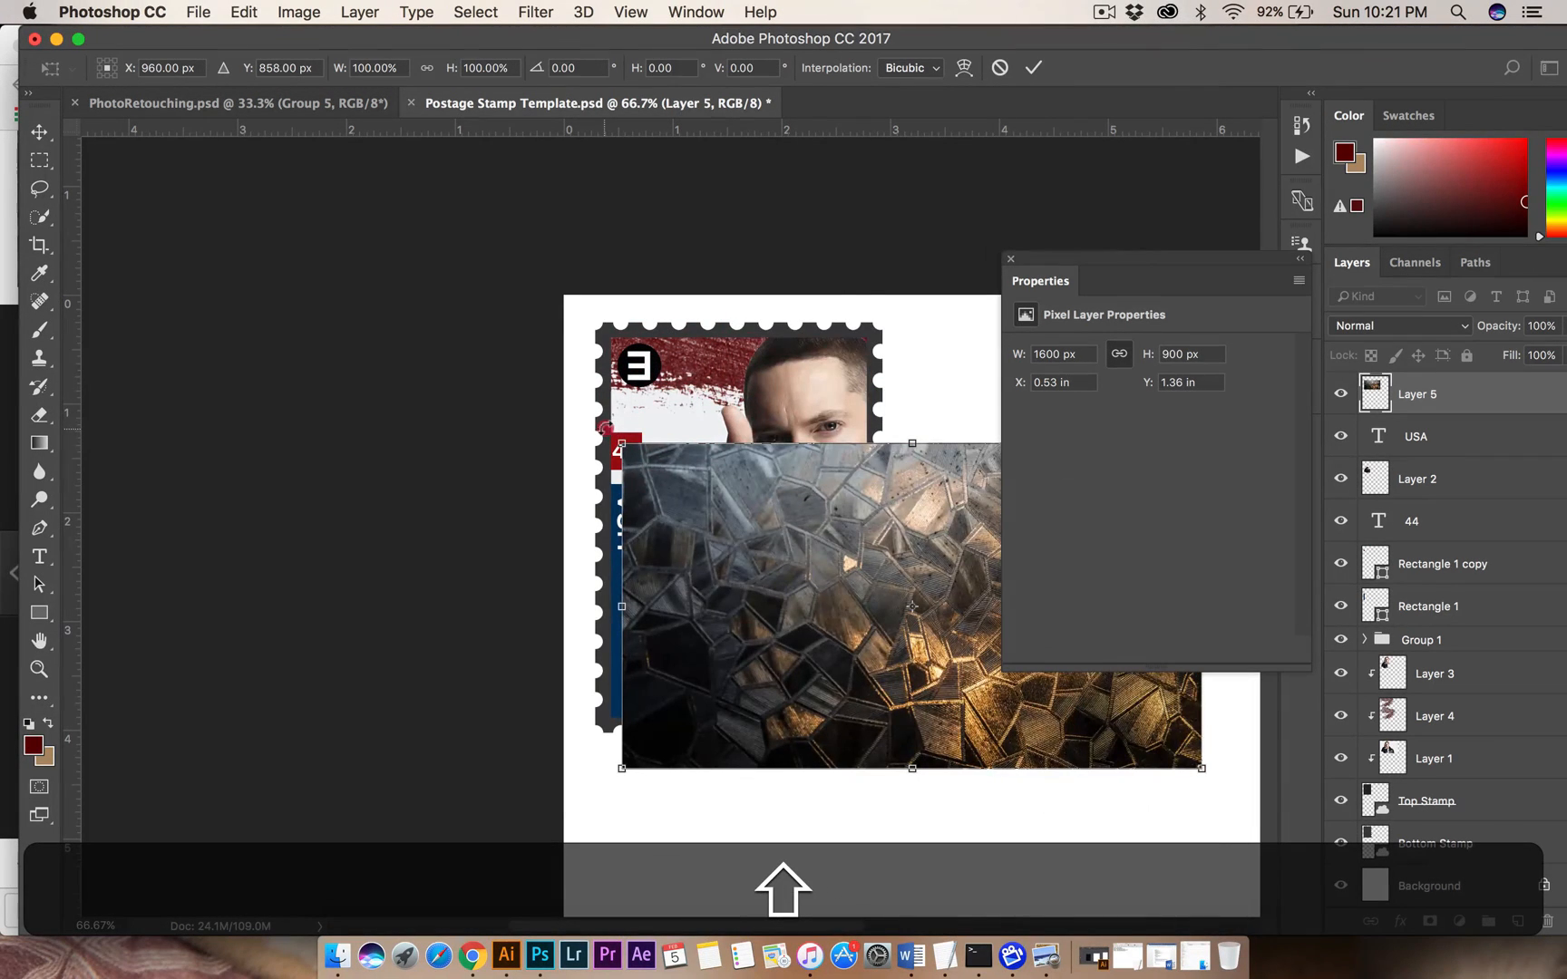
{"action": "left_click_drag", "start_coordinate": [606, 427], "coordinate": [1113, 305]}
{"action": "left_click_drag", "start_coordinate": [858, 531], "coordinate": [723, 553]}
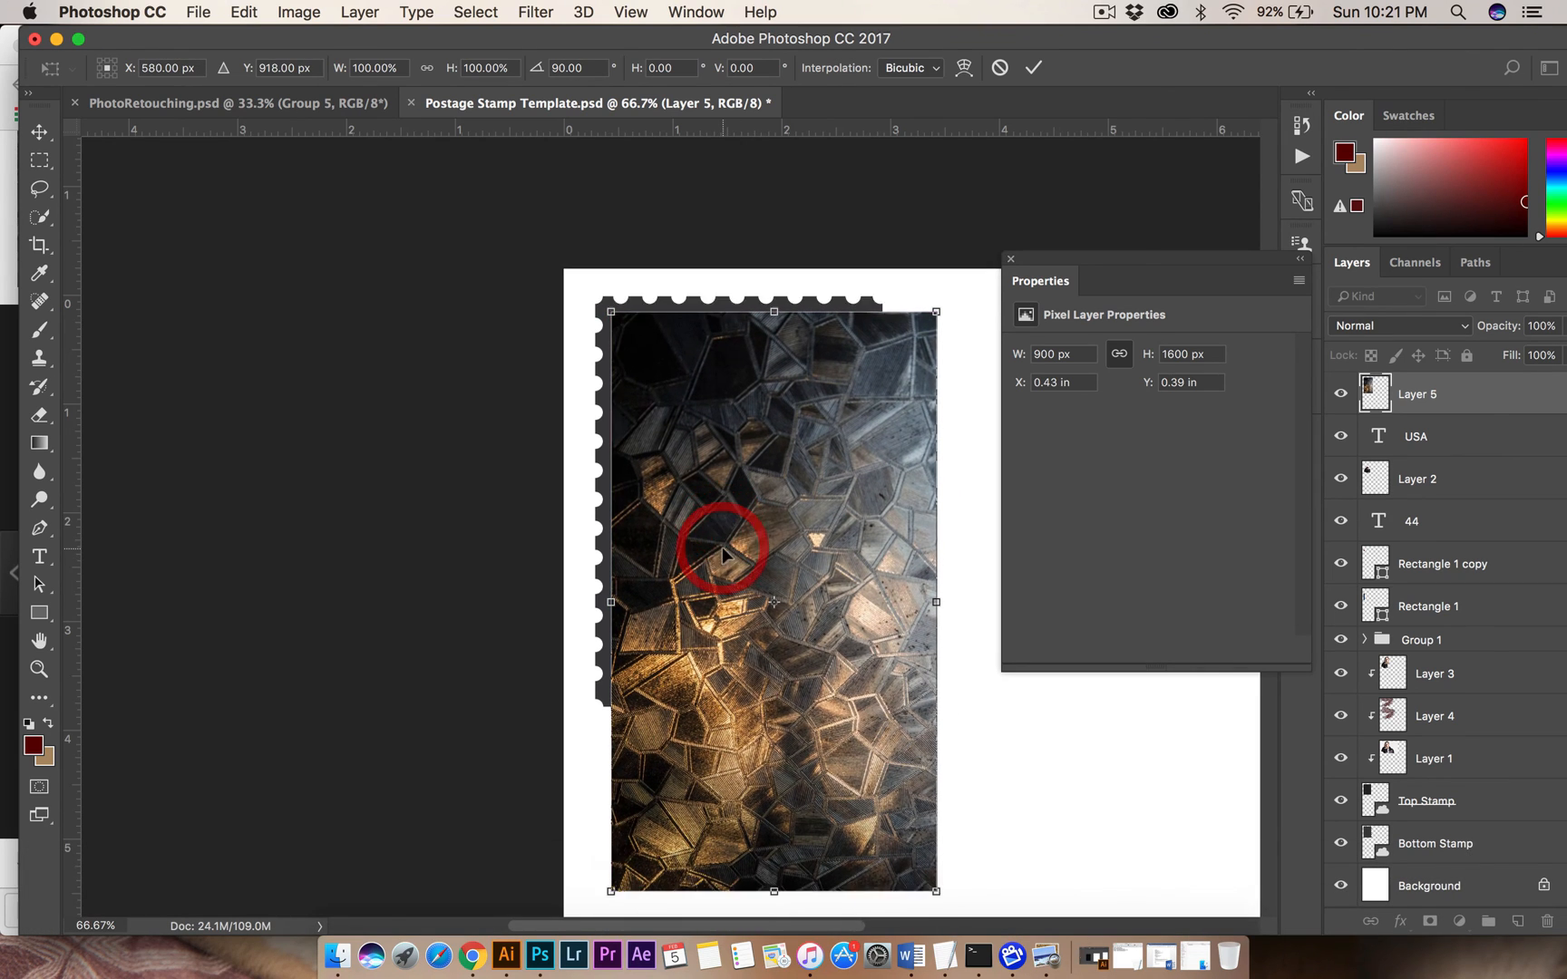
{"action": "scroll", "coordinate": [725, 555], "scroll_direction": "down", "scroll_amount": 5}
{"action": "left_click_drag", "start_coordinate": [899, 585], "coordinate": [834, 382]}
{"action": "key", "text": "Return"}
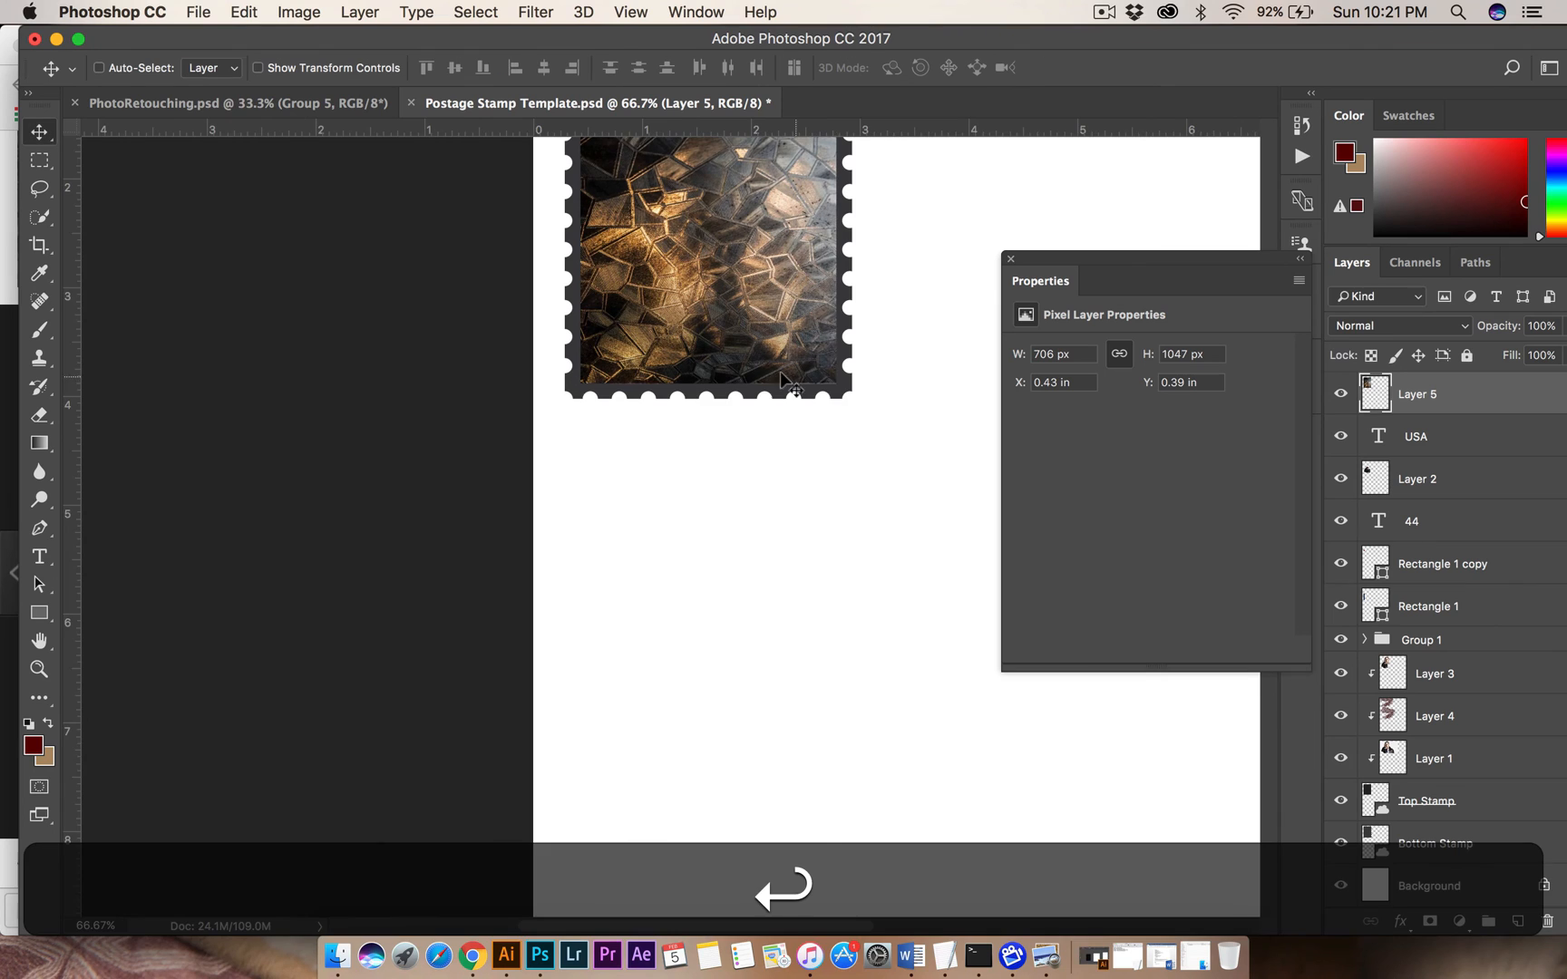
Set the texture layer's blend mode to Overlay and its opacity to 66%.
{"action": "scroll", "coordinate": [778, 370], "scroll_direction": "up", "scroll_amount": 8}
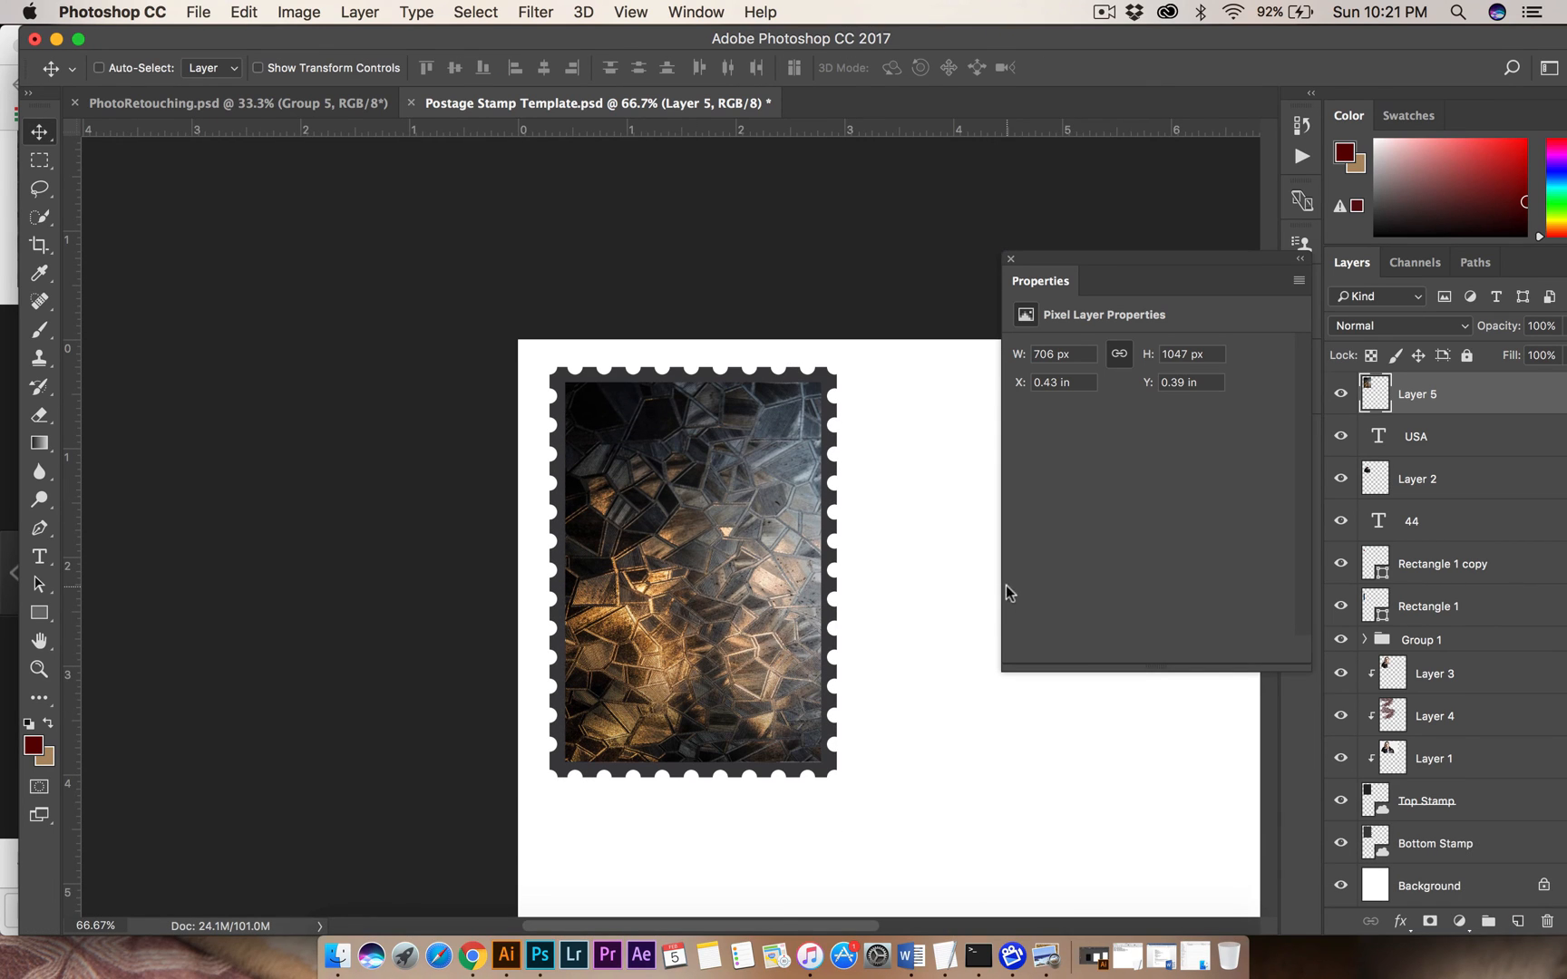
{"action": "left_click", "coordinate": [1397, 328]}
{"action": "left_click", "coordinate": [1367, 561]}
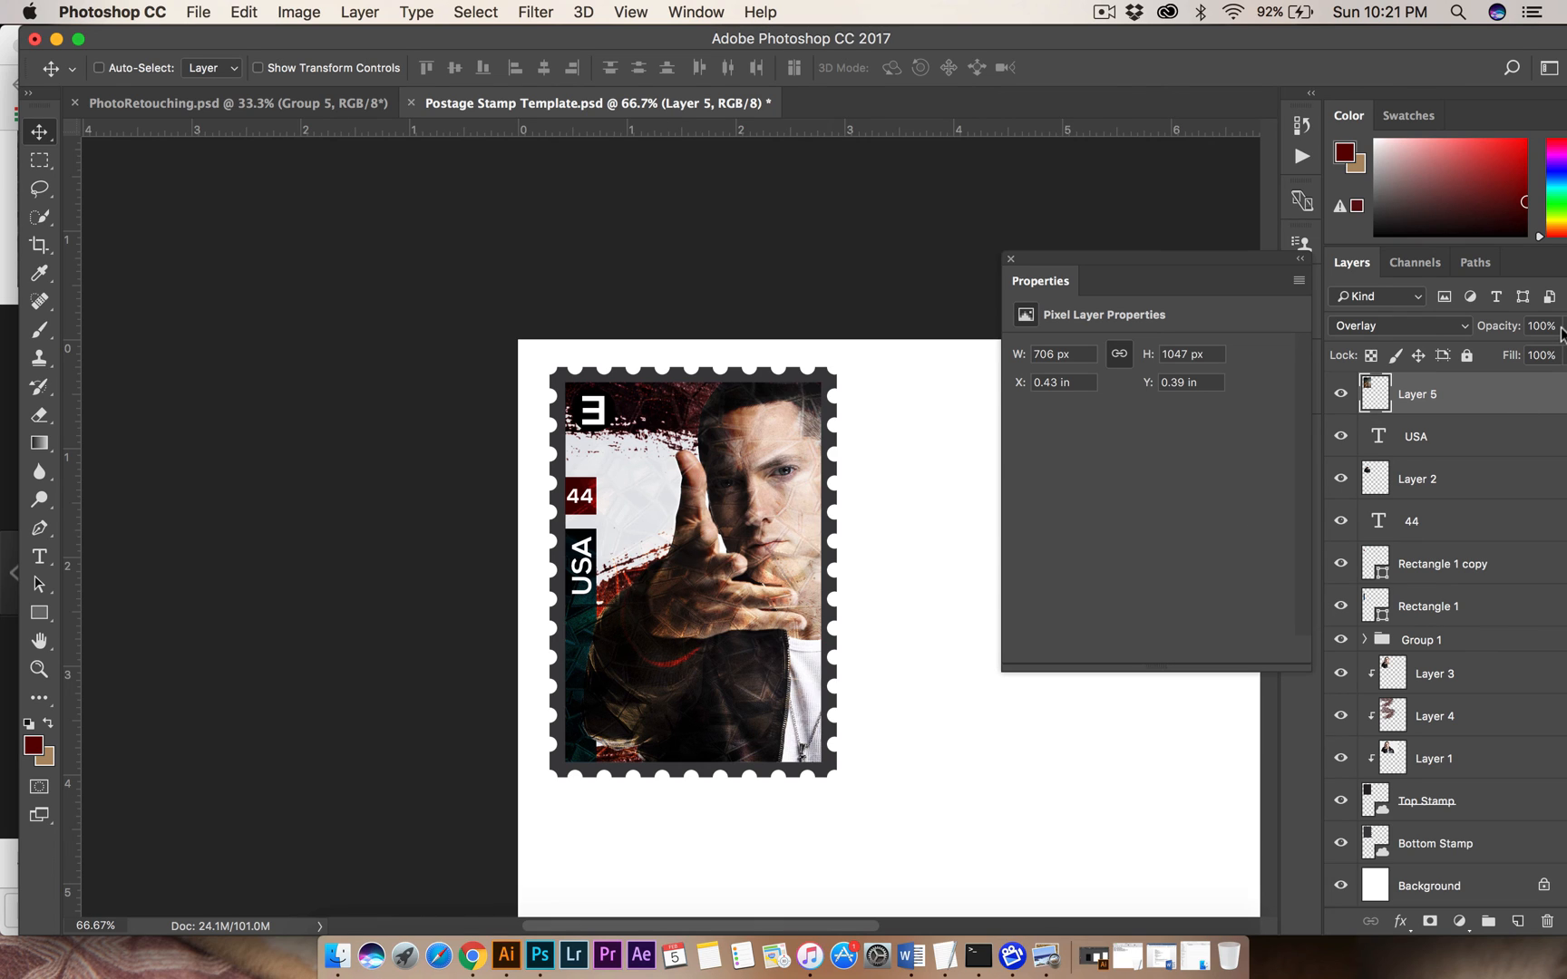
{"action": "left_click_drag", "start_coordinate": [1562, 331], "coordinate": [1509, 355]}
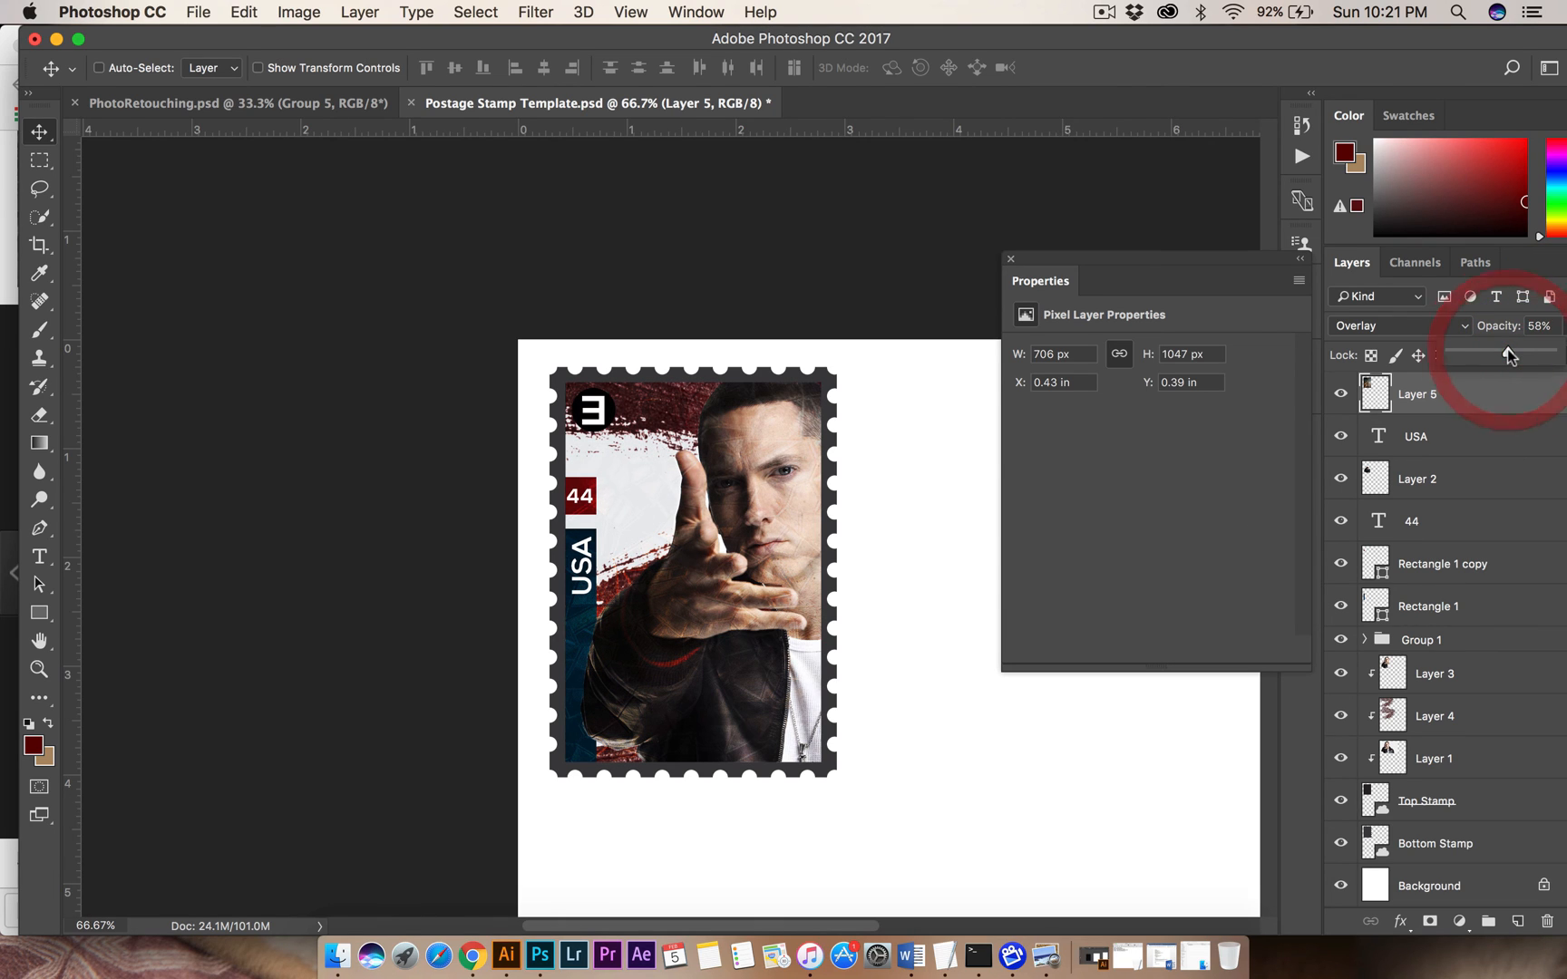
{"action": "left_click", "coordinate": [1509, 355]}
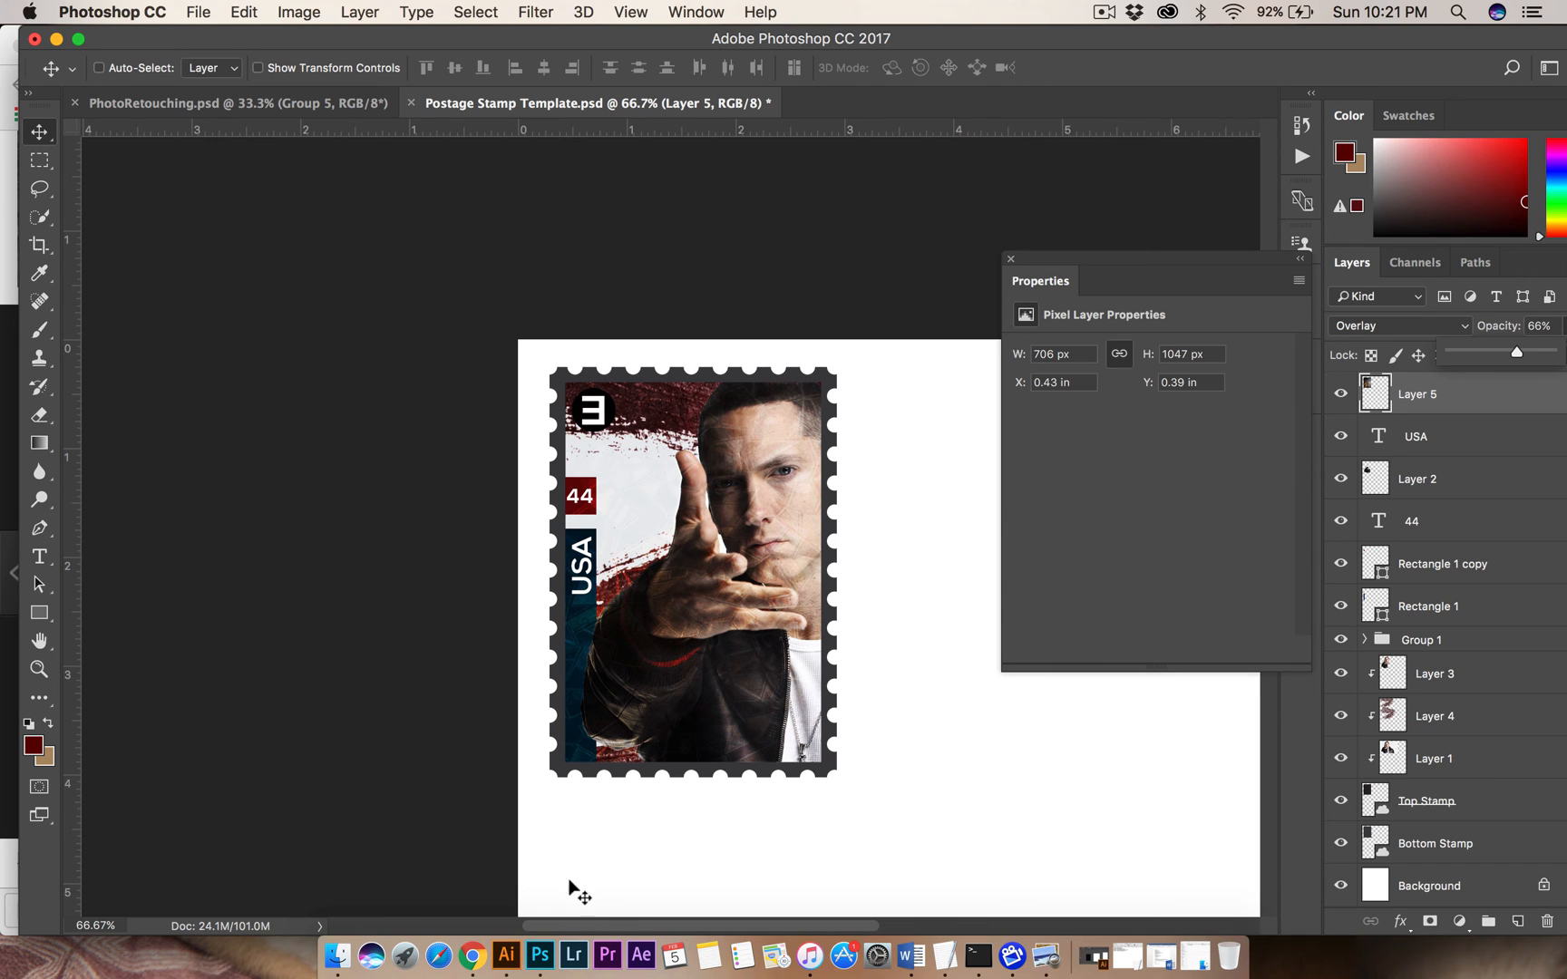
Check the Photoshop techniques list in the Postage Stamps.pdf assignment sheet, then return to the stamp document in Photoshop.
{"action": "left_click", "coordinate": [1065, 934]}
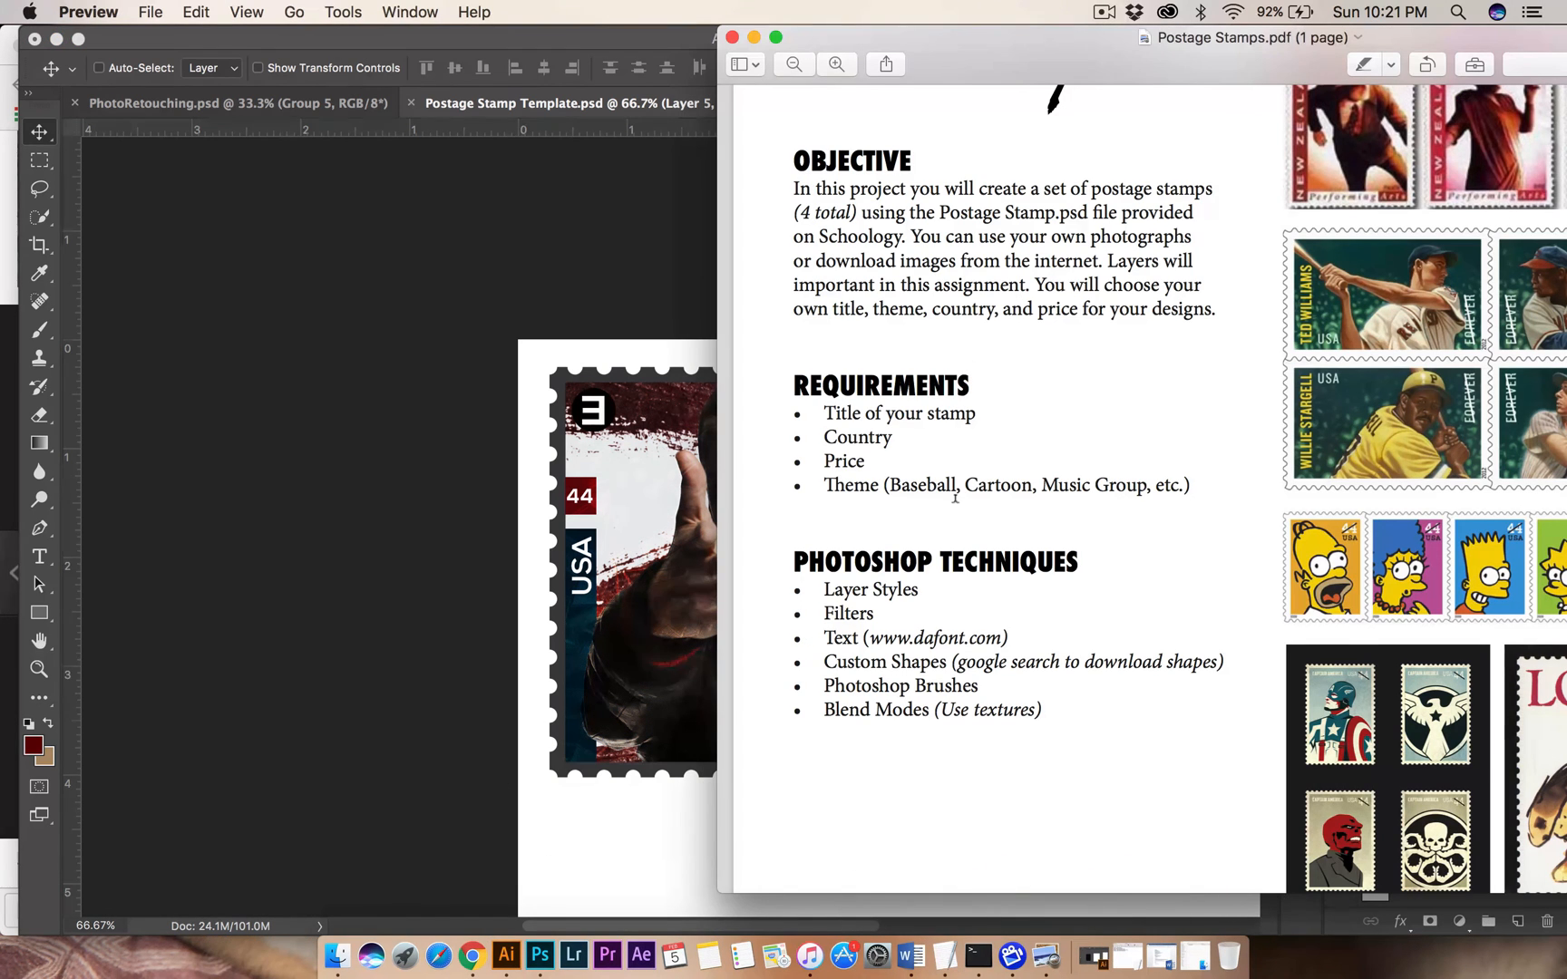
{"action": "left_click_drag", "start_coordinate": [851, 584], "coordinate": [927, 588]}
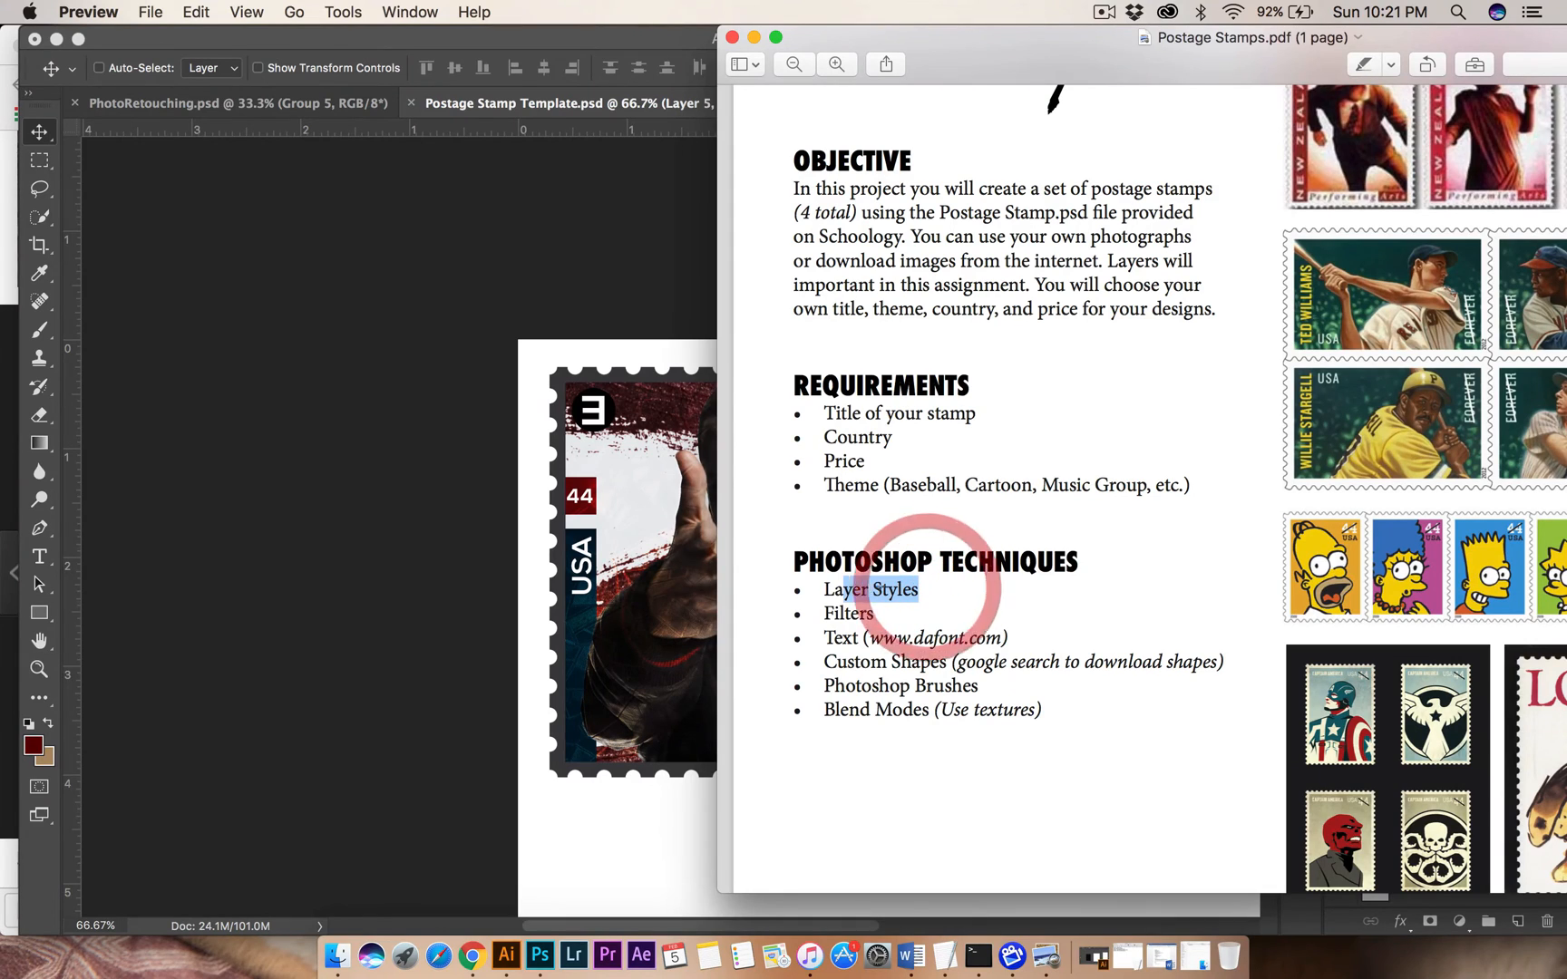
{"action": "left_click_drag", "start_coordinate": [1041, 71], "coordinate": [1210, 54]}
{"action": "left_click", "coordinate": [802, 322]}
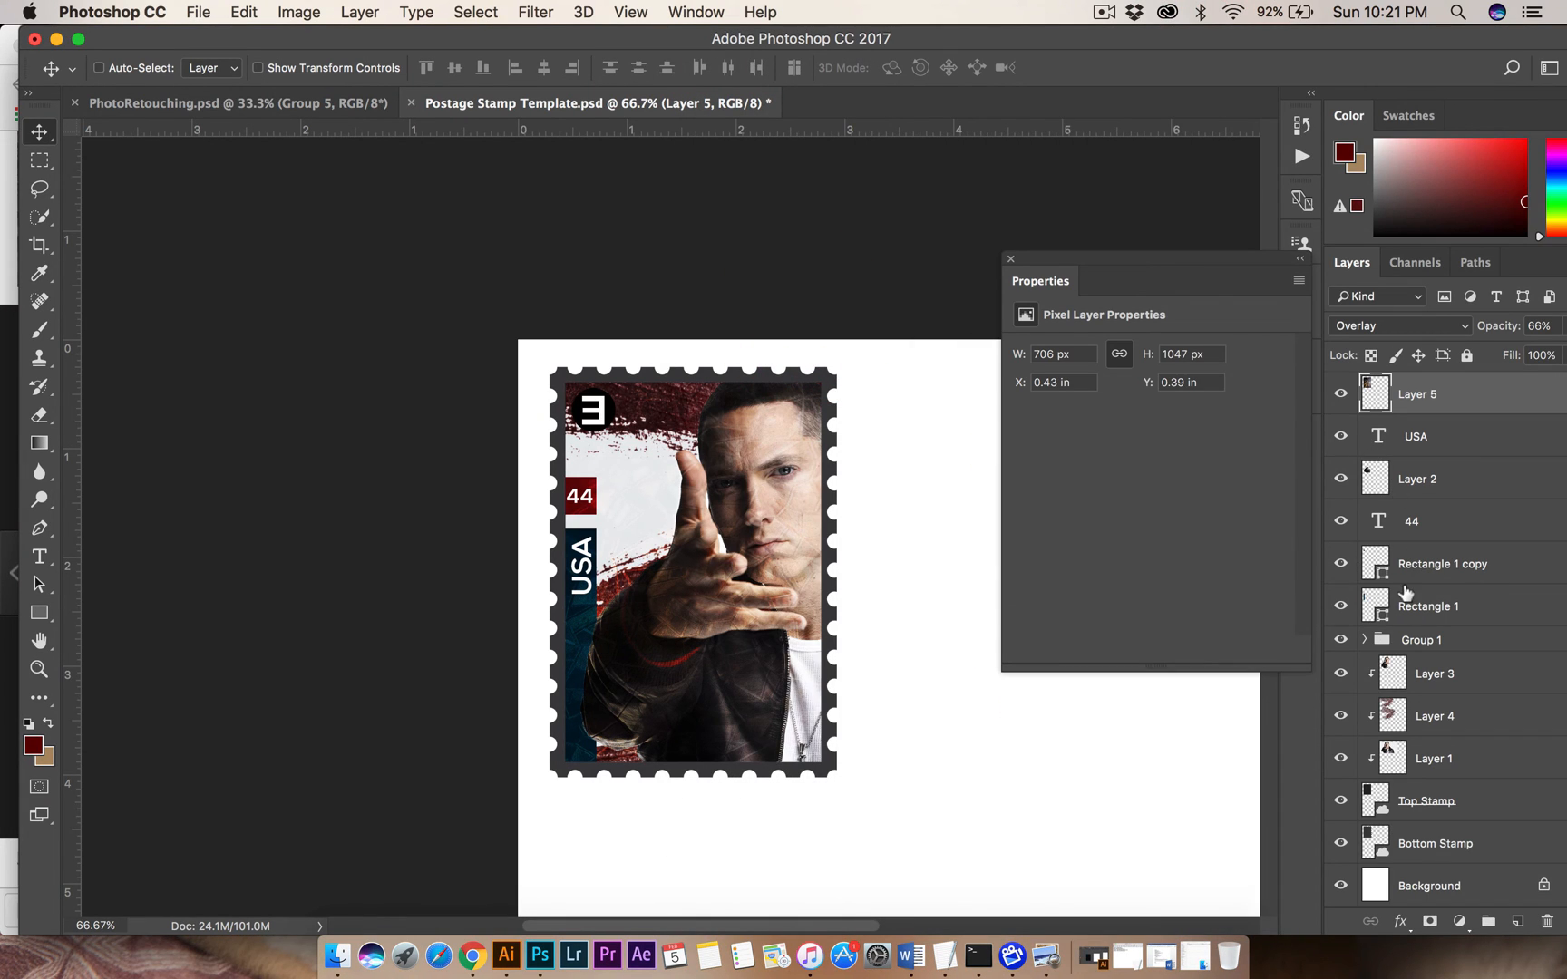
Add a white ffffff Color Overlay at 100% opacity to the Bottom Stamp layer.
{"action": "left_click", "coordinate": [1433, 853]}
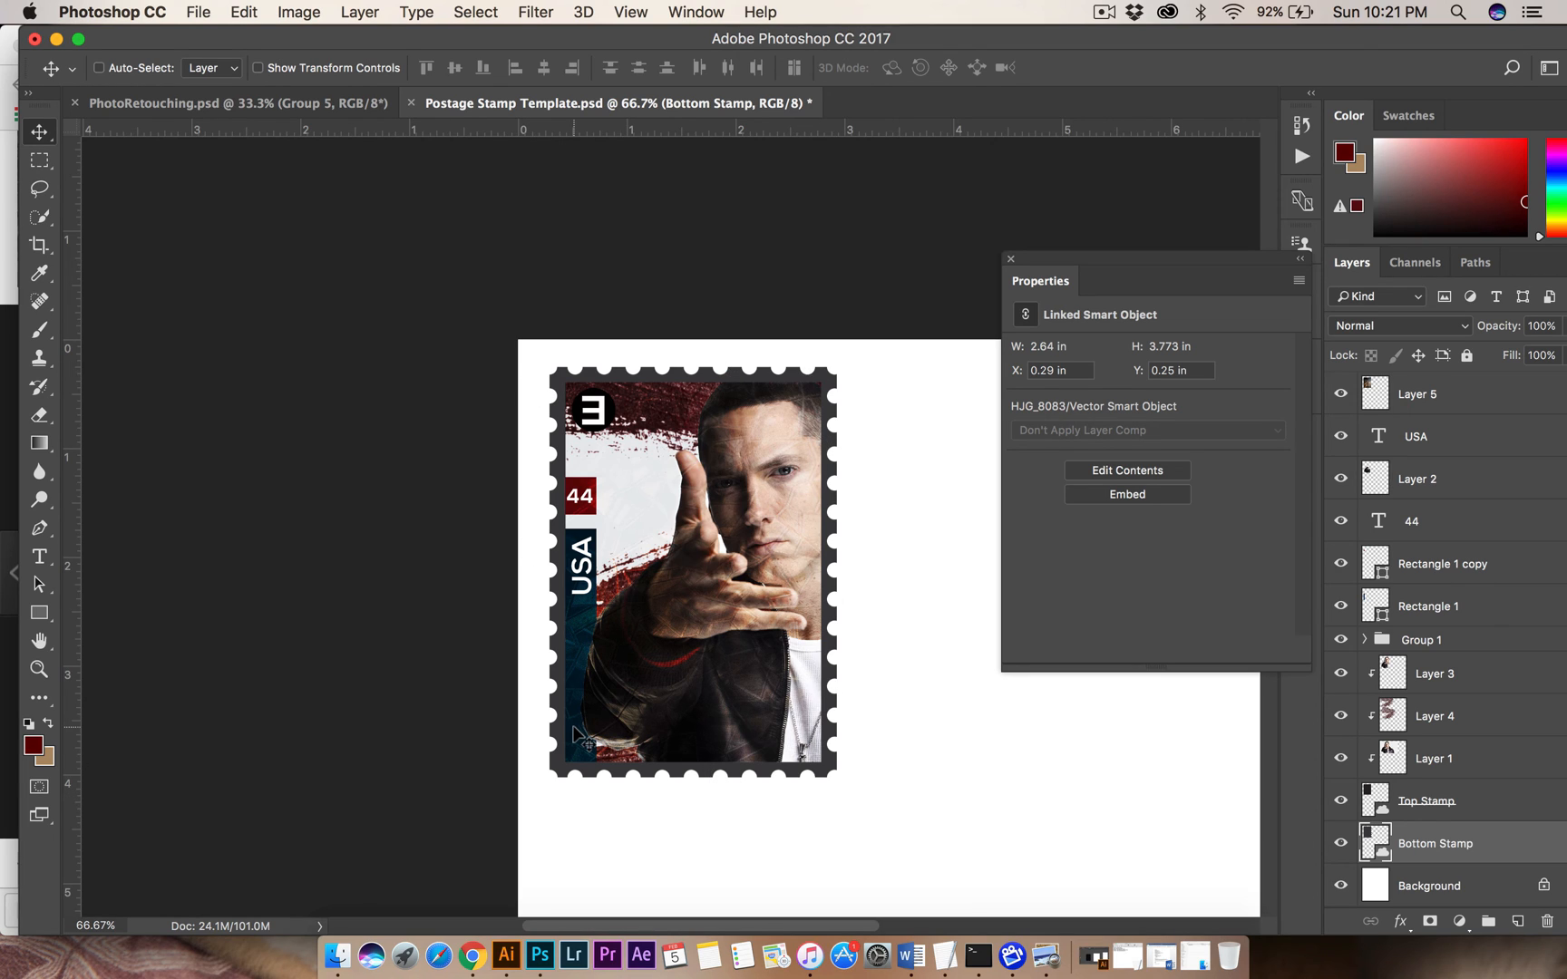
{"action": "right_click", "coordinate": [1433, 842]}
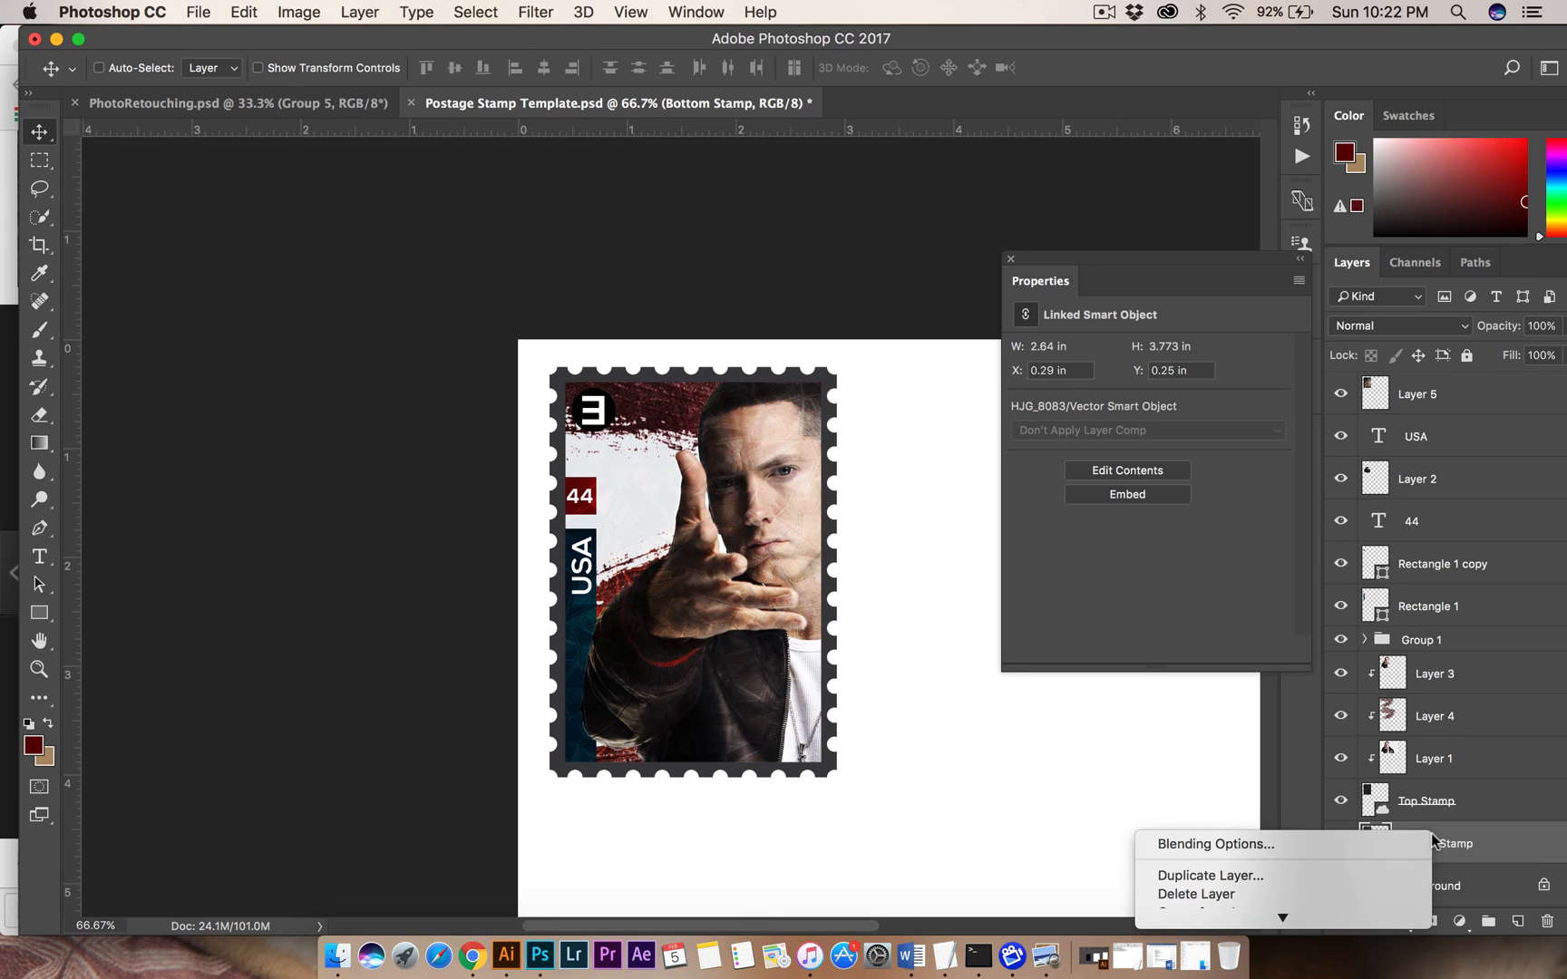
{"action": "left_click", "coordinate": [1279, 846]}
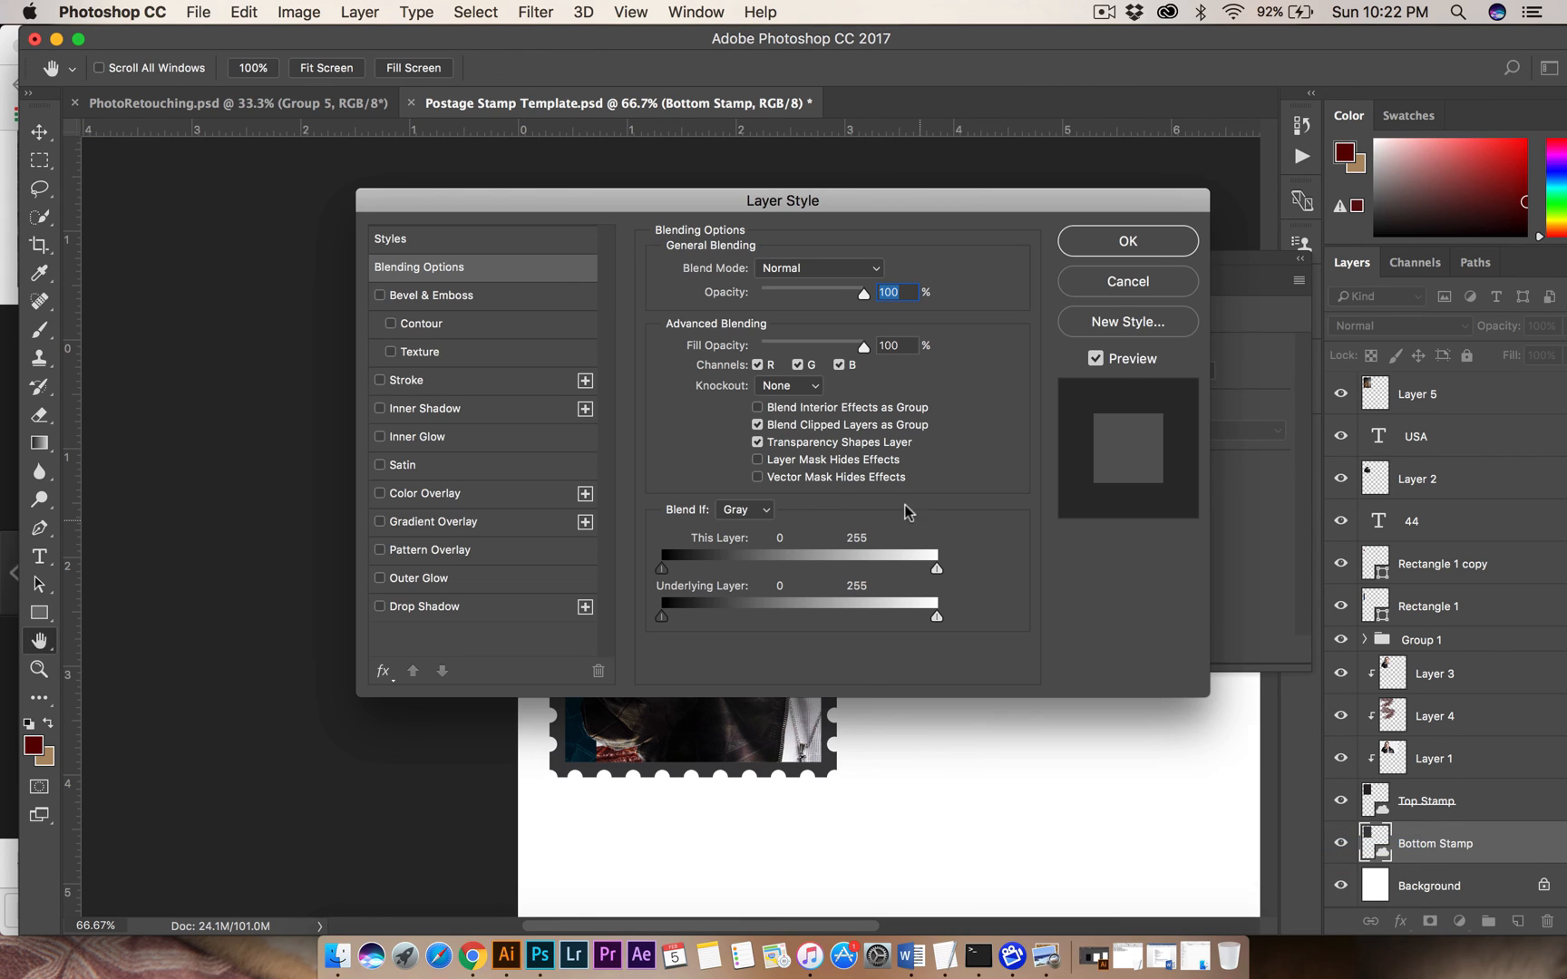
{"action": "left_click_drag", "start_coordinate": [801, 205], "coordinate": [1334, 267]}
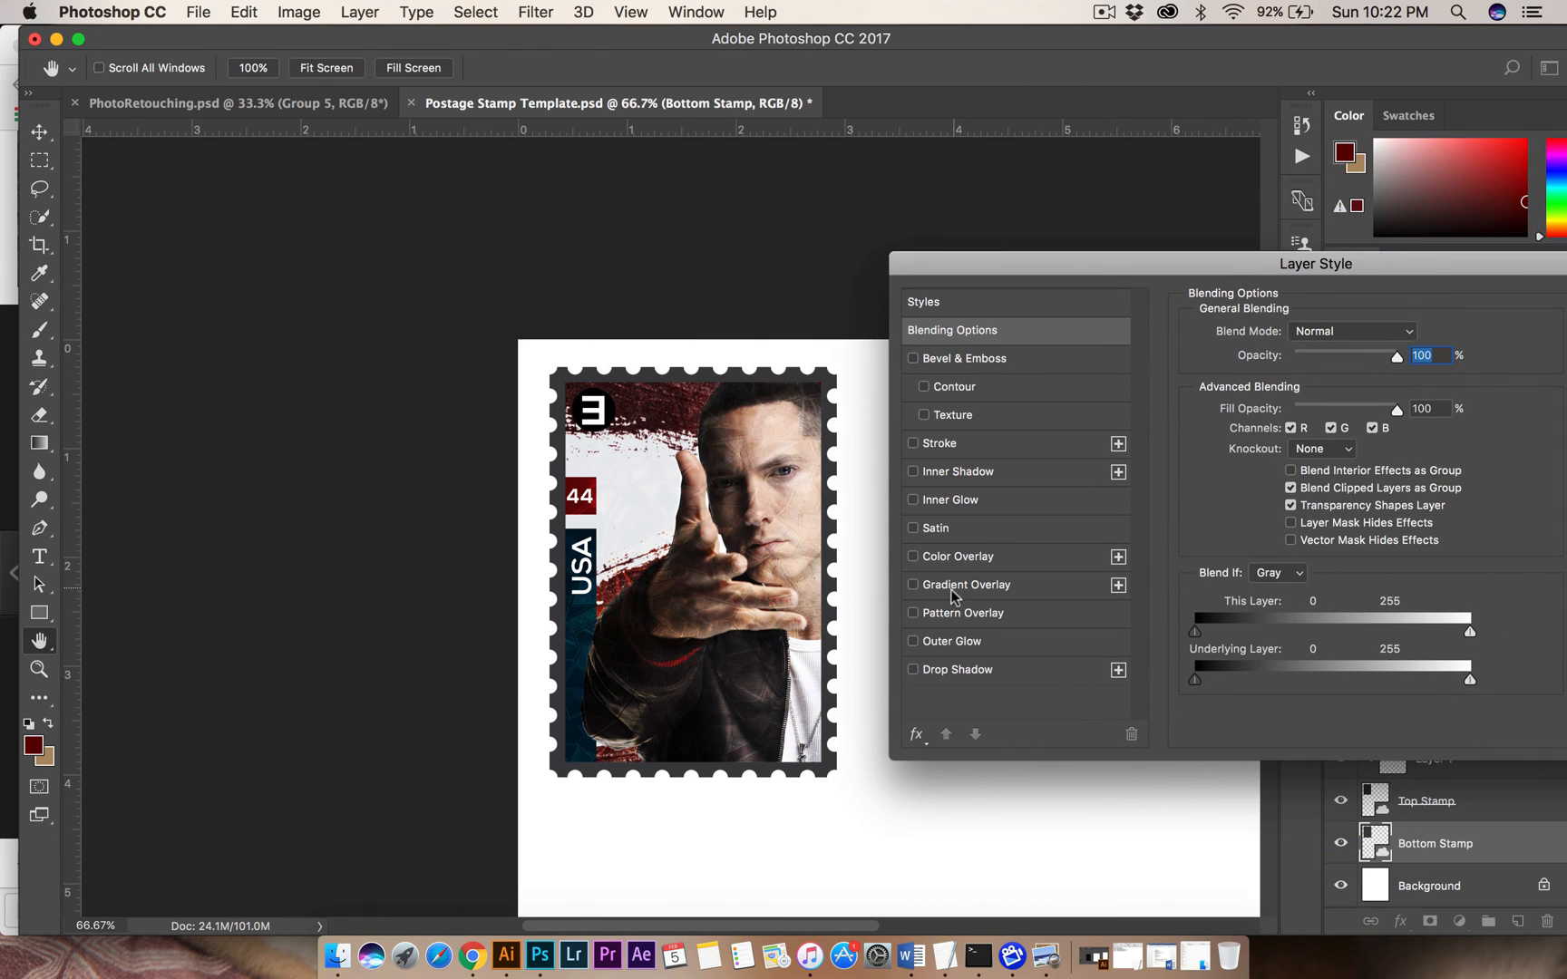
{"action": "left_click", "coordinate": [939, 562]}
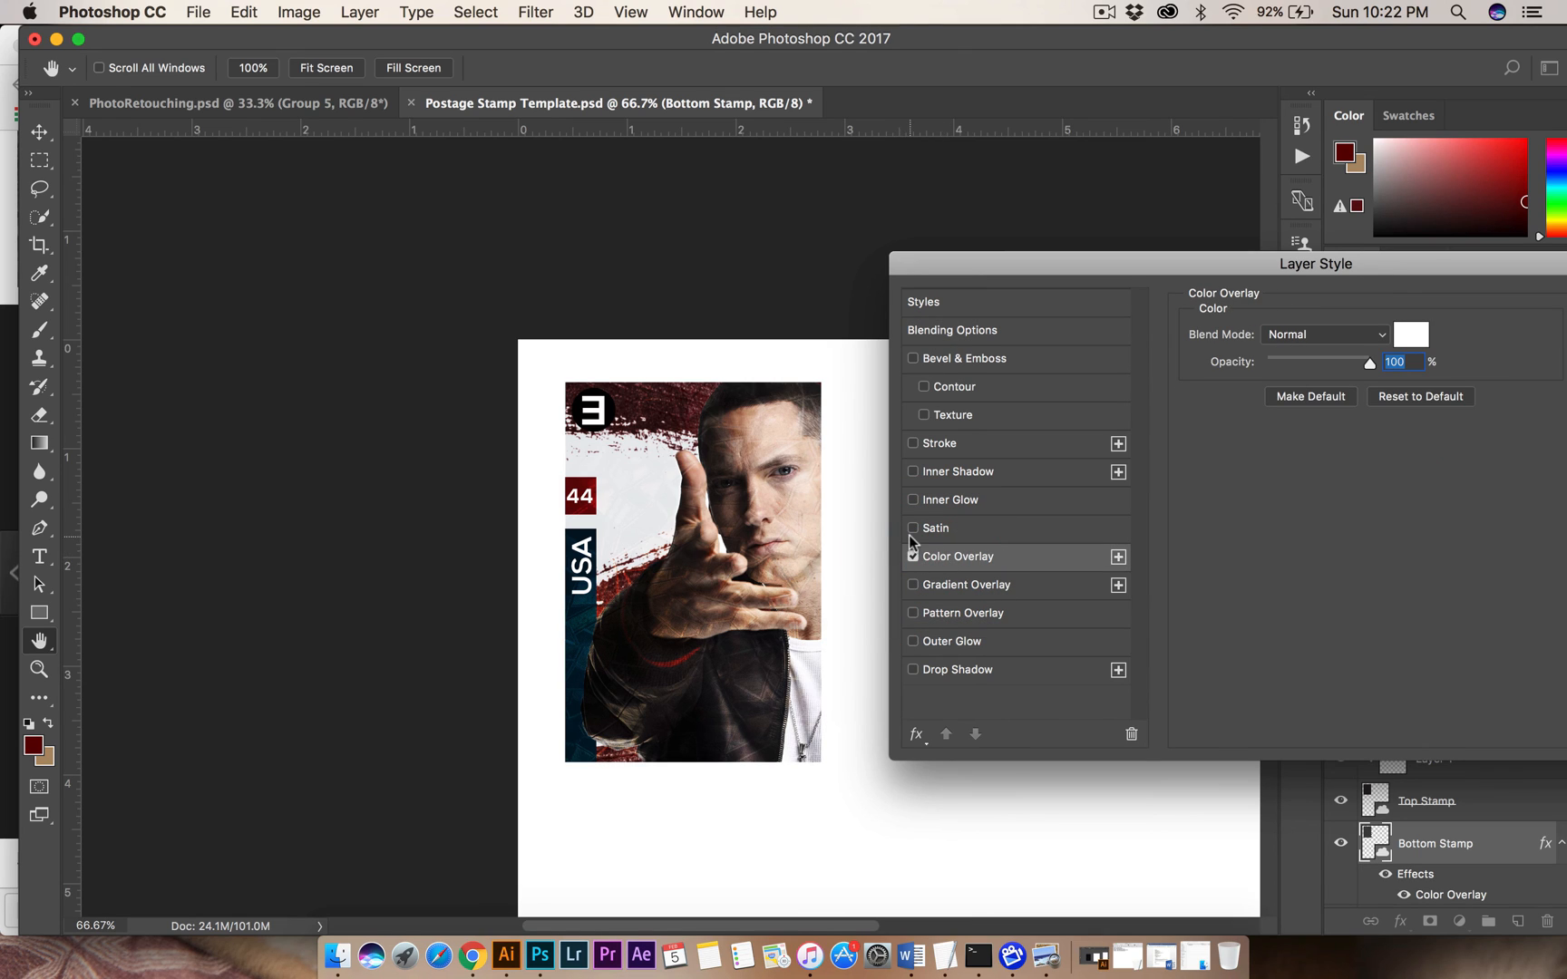
{"action": "left_click", "coordinate": [1420, 344]}
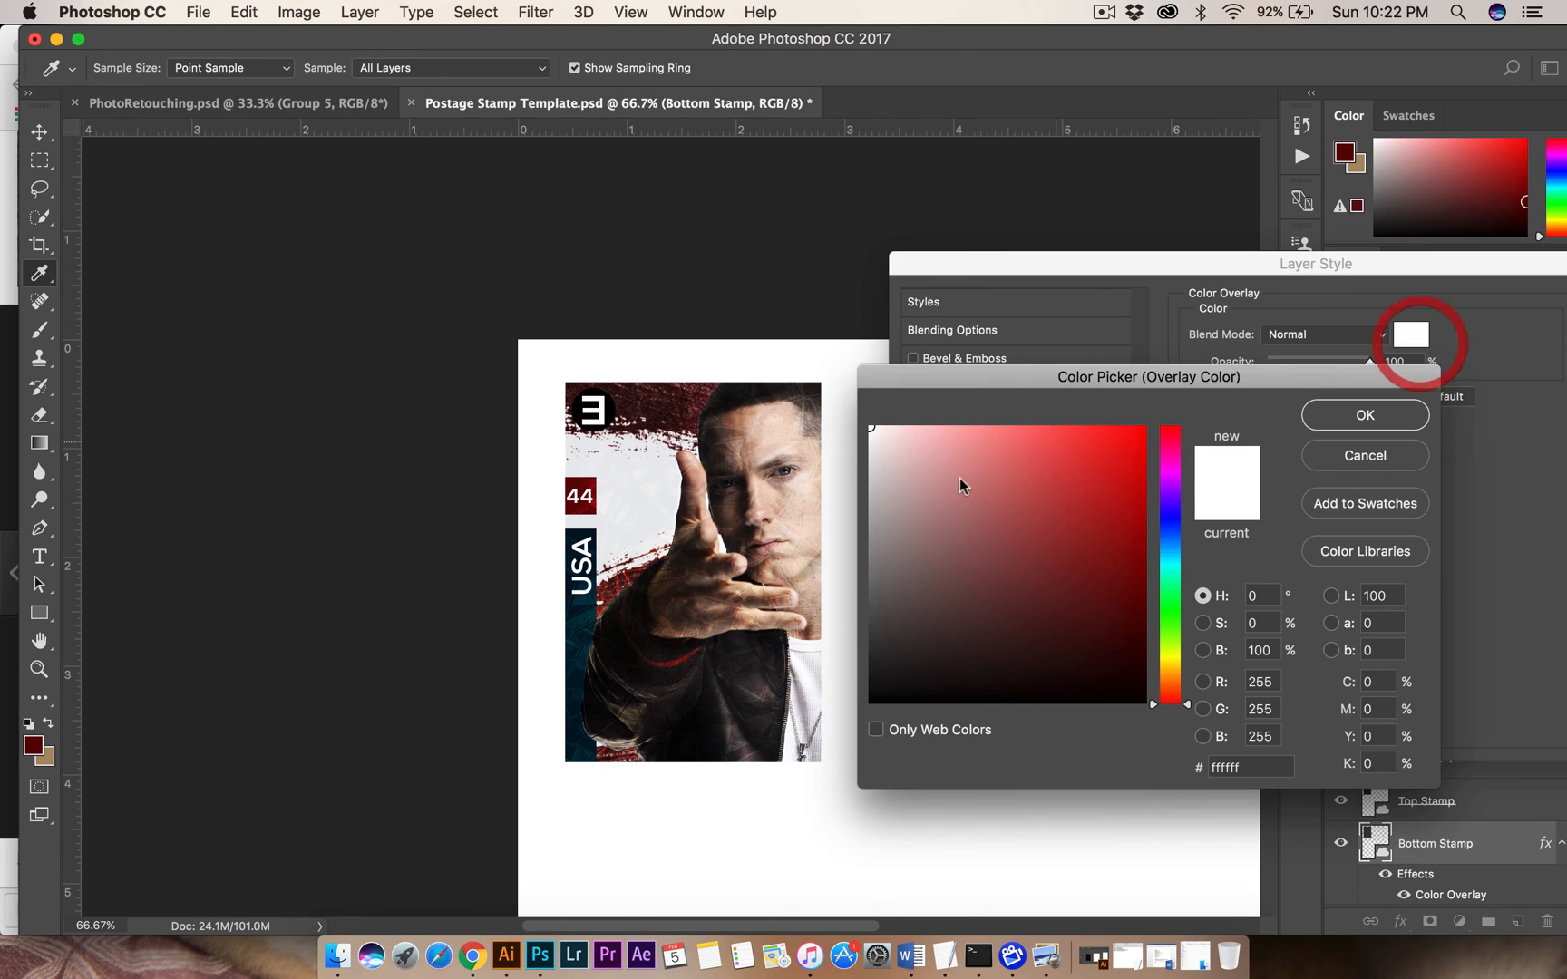
{"action": "left_click_drag", "start_coordinate": [895, 469], "coordinate": [839, 407]}
{"action": "left_click", "coordinate": [1358, 419]}
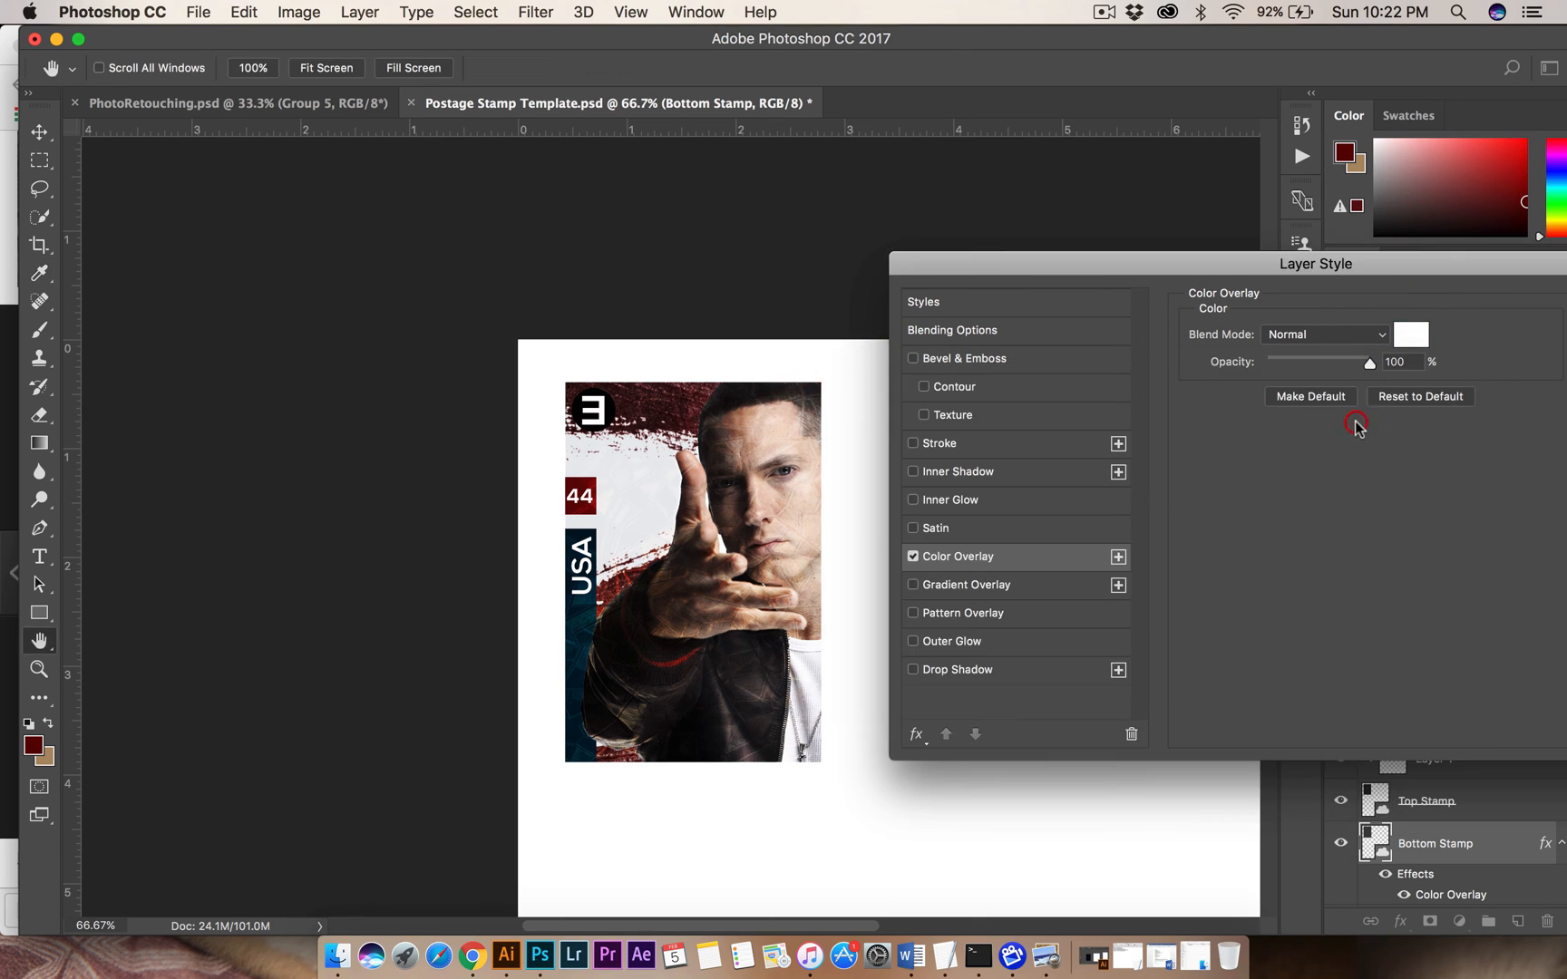
Add a soft Drop Shadow around the Bottom Stamp layer's perforated edge and apply the layer style.
{"action": "left_click_drag", "start_coordinate": [1340, 262], "coordinate": [1431, 311]}
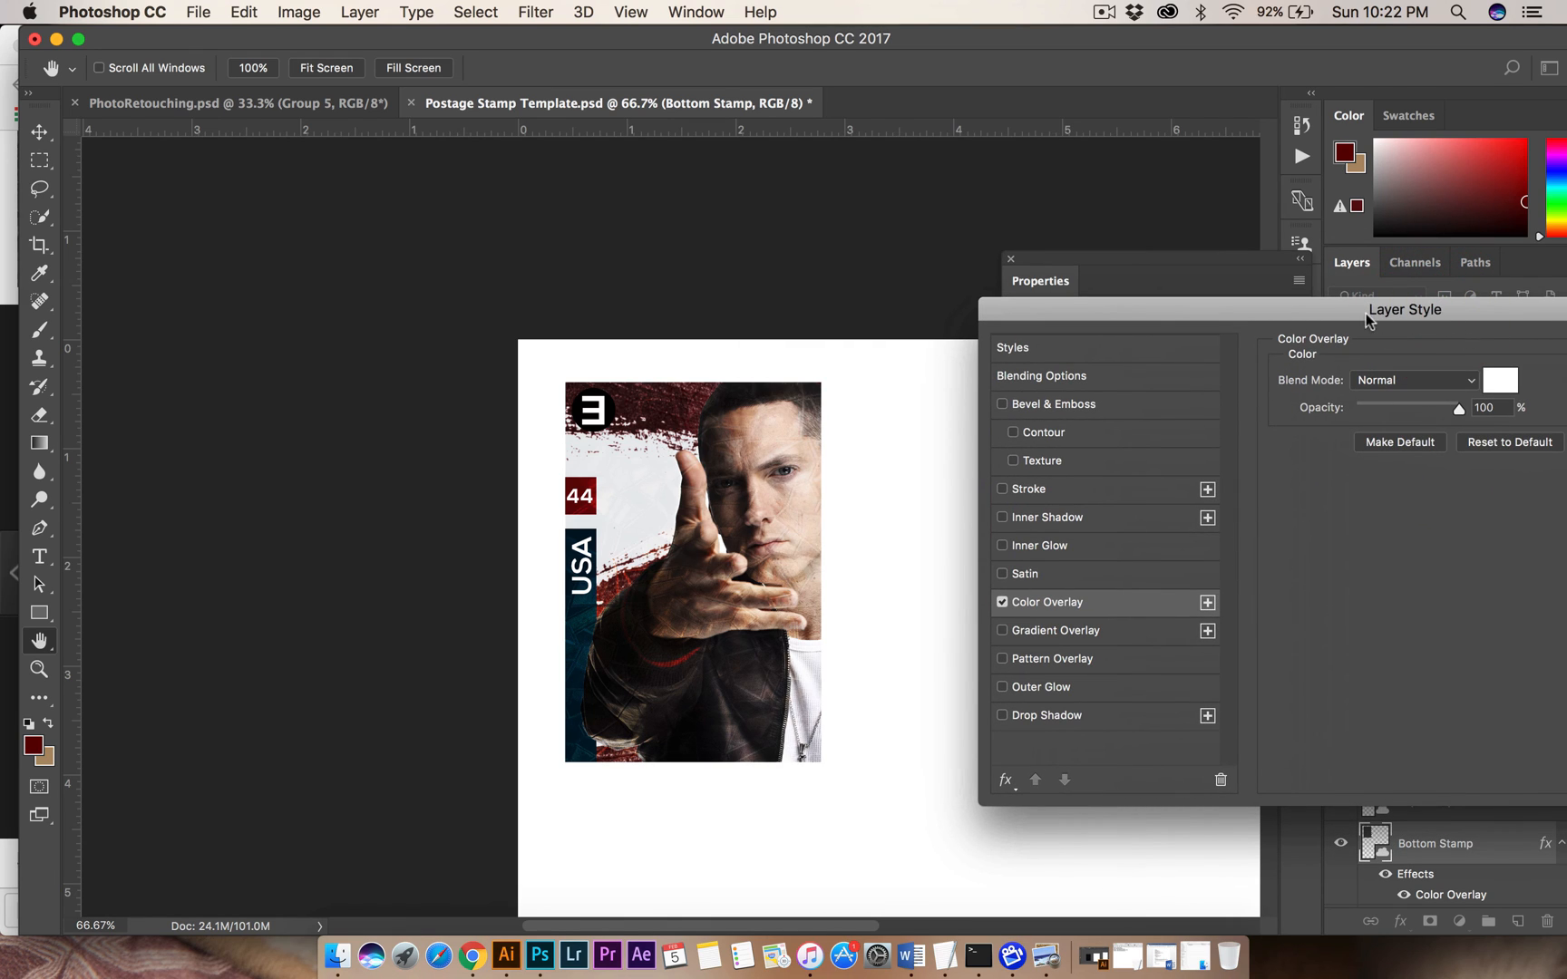
{"action": "left_click", "coordinate": [1002, 717]}
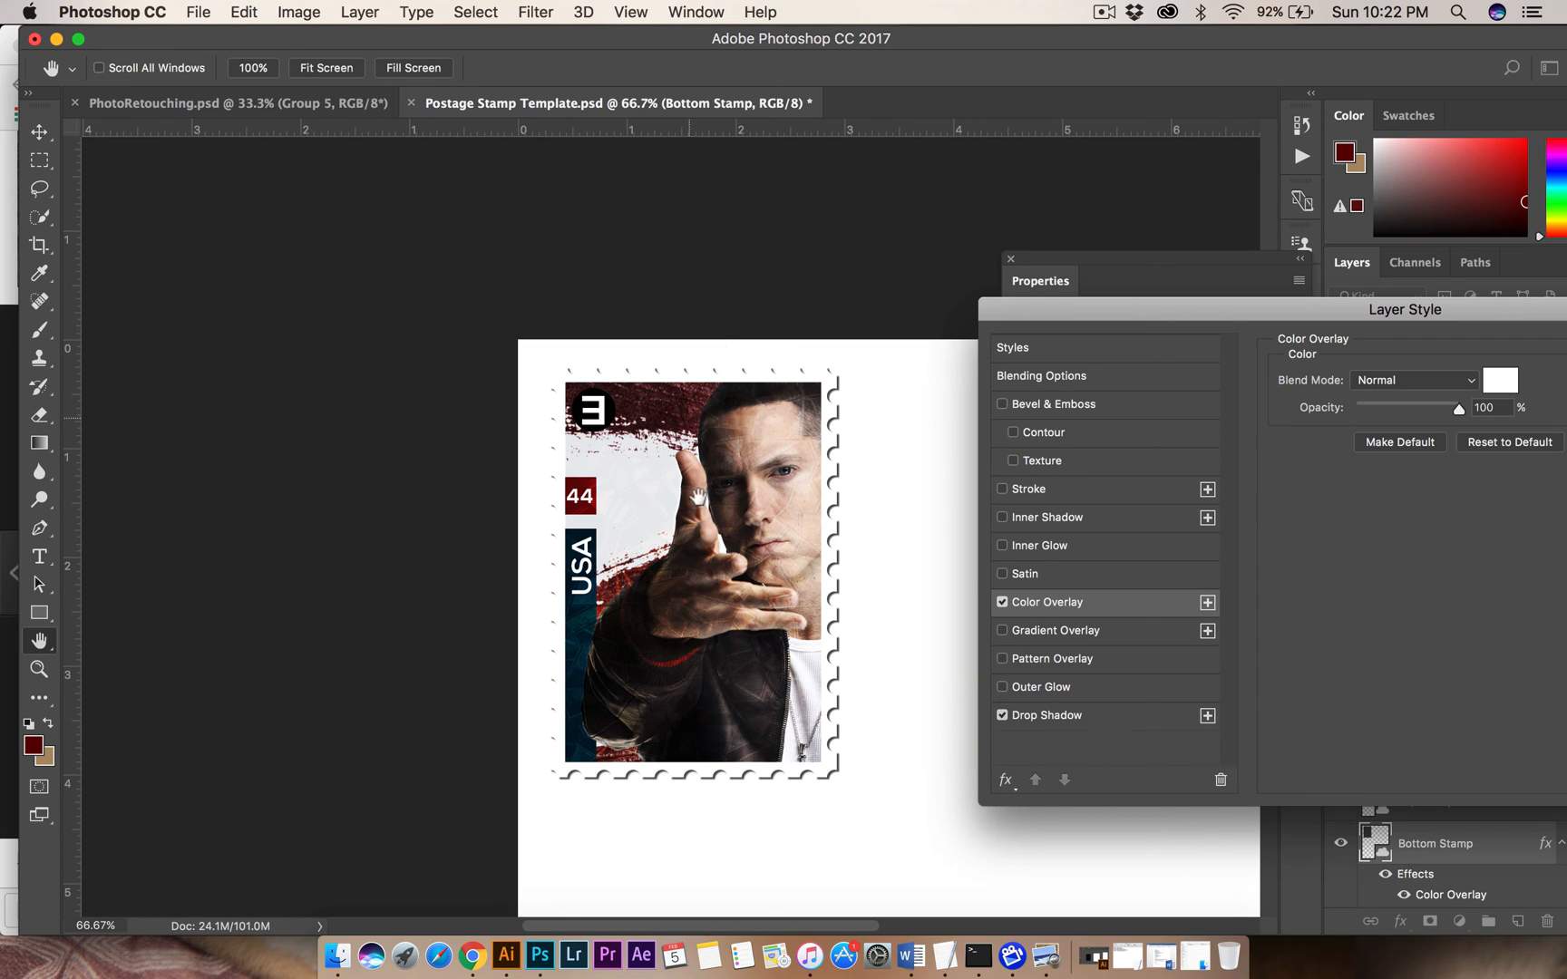
{"action": "left_click", "coordinate": [1060, 720]}
{"action": "mouse_move", "coordinate": [1369, 478]}
{"action": "left_mouse_down"}
{"action": "mouse_move", "coordinate": [1386, 479]}
{"action": "mouse_move", "coordinate": [1362, 499]}
{"action": "mouse_move", "coordinate": [1383, 502]}
{"action": "mouse_move", "coordinate": [1374, 529]}
{"action": "mouse_move", "coordinate": [1366, 479]}
{"action": "left_mouse_up"}
{"action": "left_click_drag", "start_coordinate": [1416, 298], "coordinate": [1023, 220]}
{"action": "left_click", "coordinate": [1330, 269]}
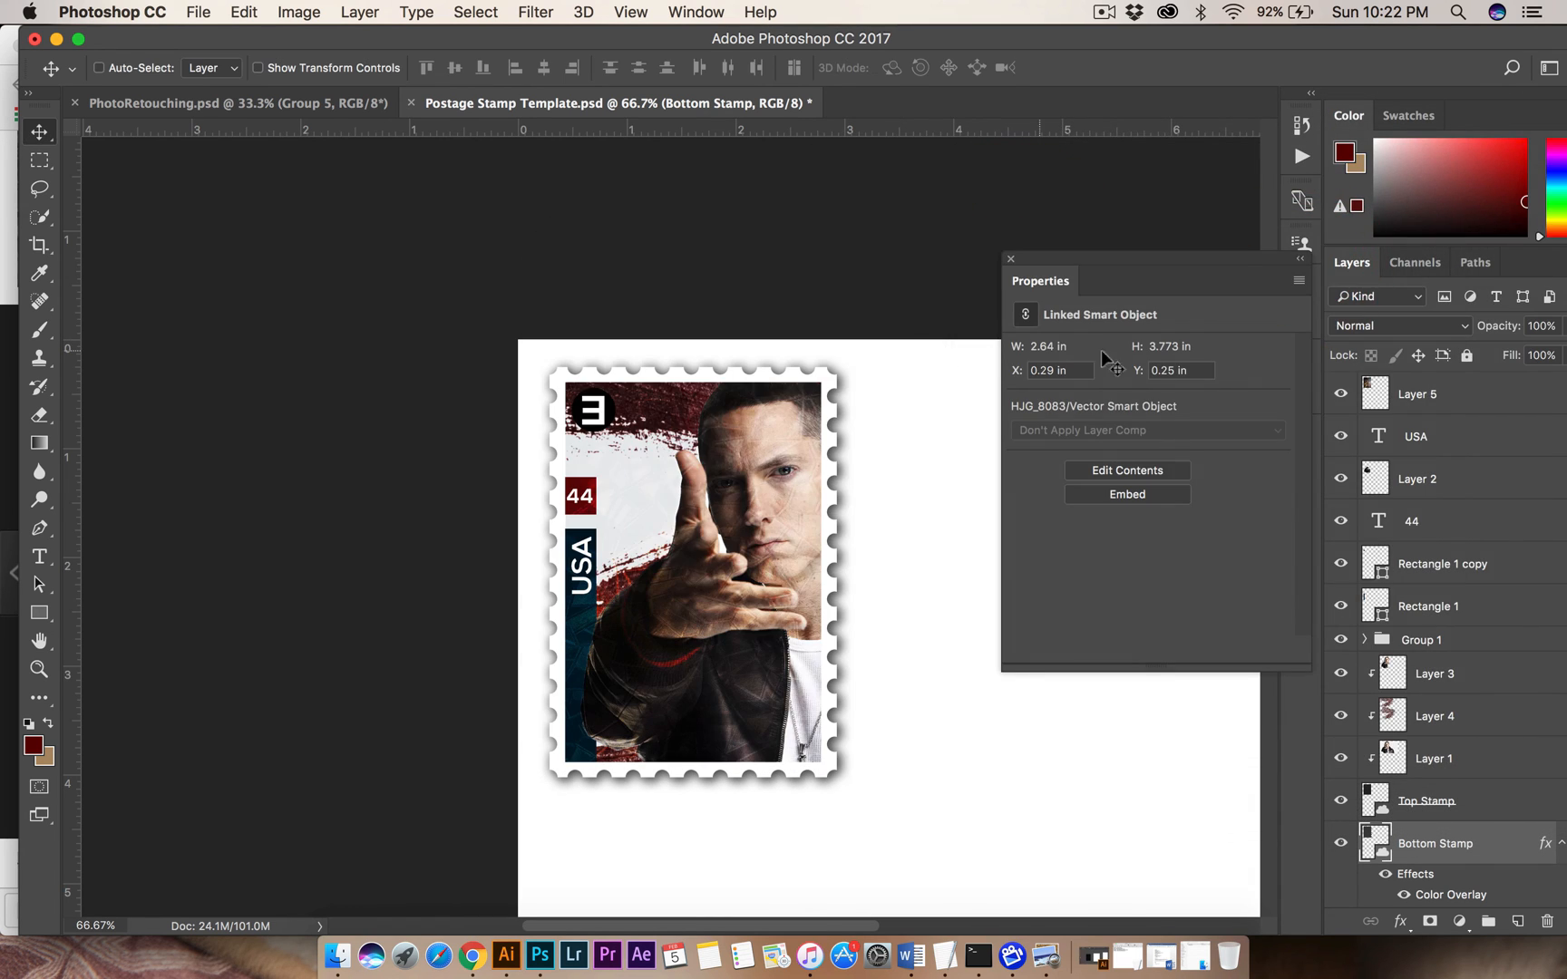
Select all of the stamp's layers from Layer 5 down to Bottom Stamp and collect them in one group.
{"action": "key", "text": "super+minus"}
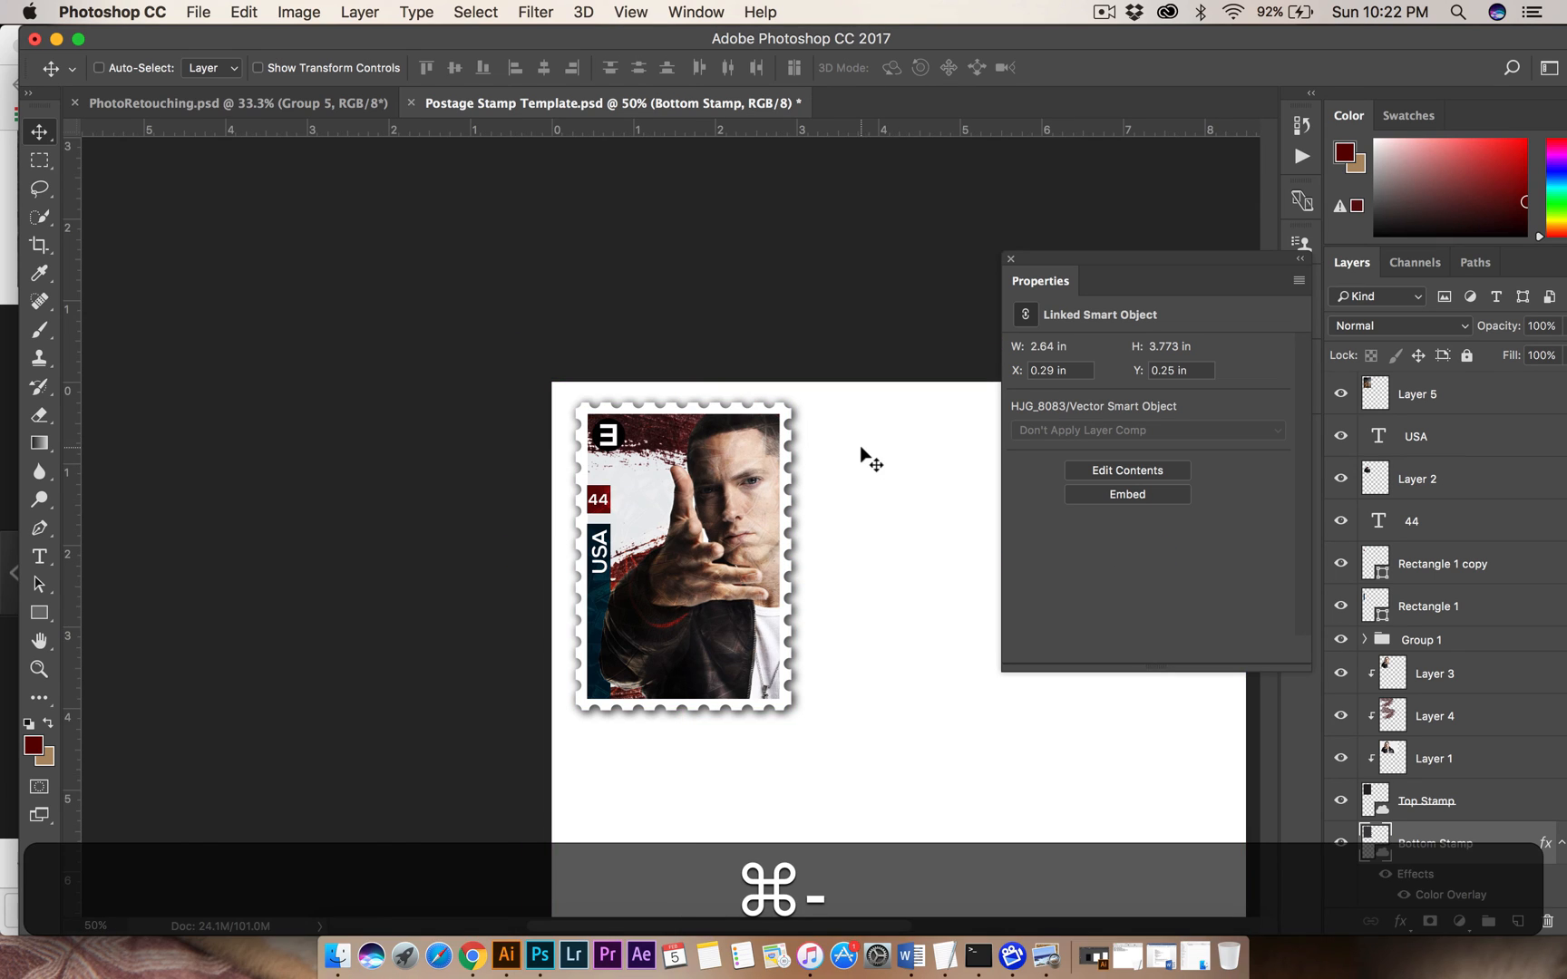
{"action": "scroll", "coordinate": [1451, 798], "scroll_direction": "down", "scroll_amount": 2}
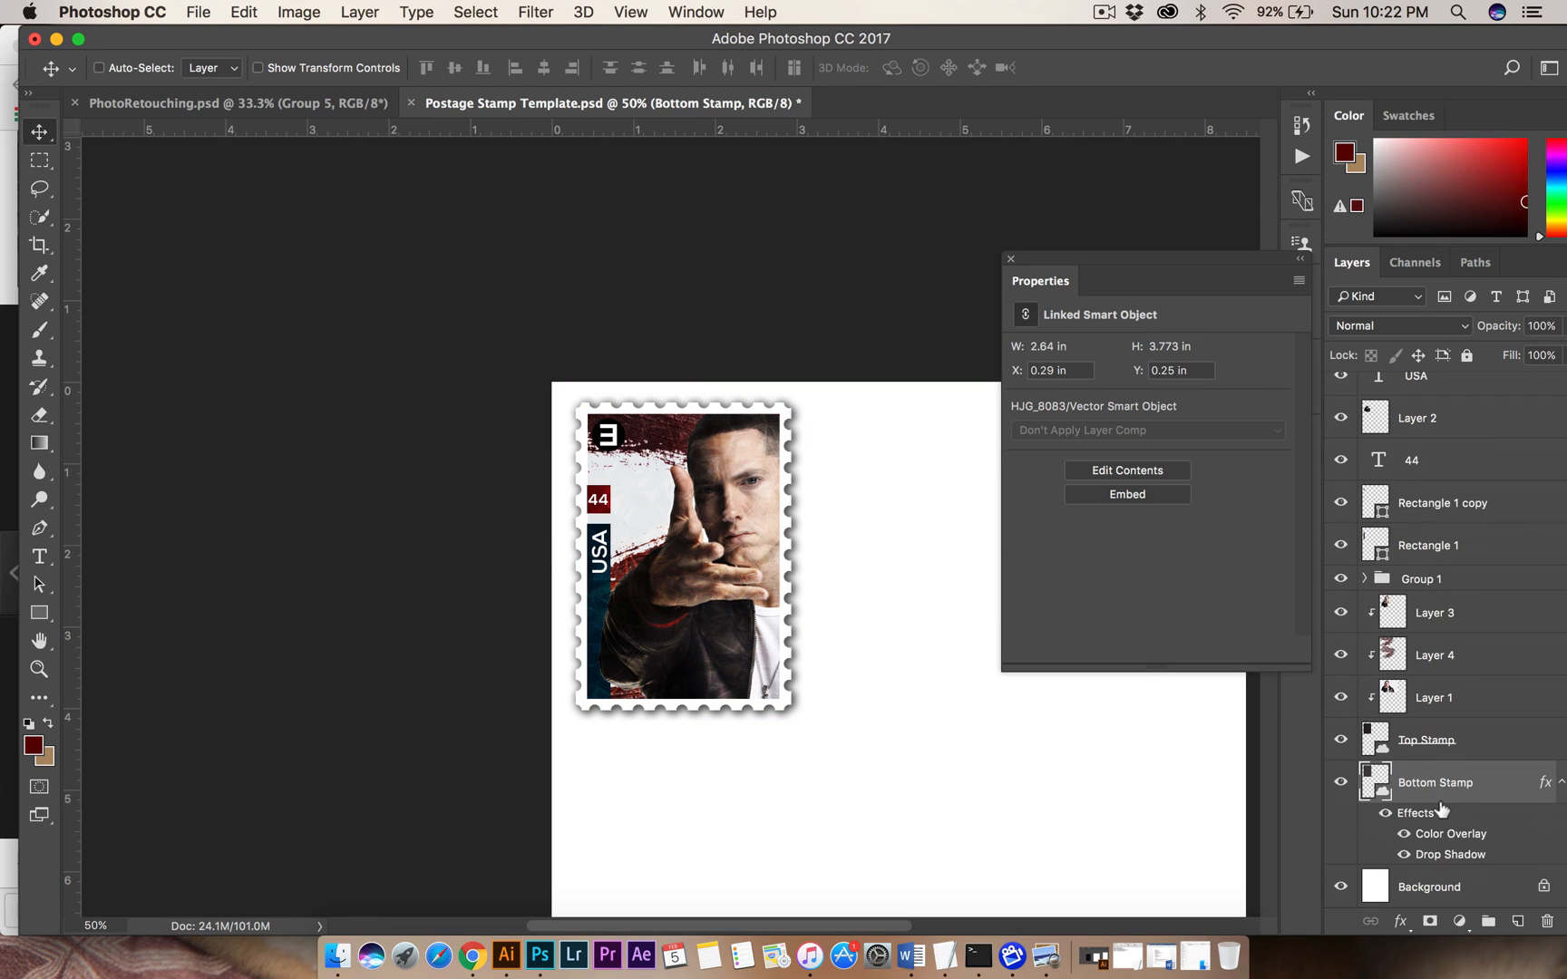
{"action": "scroll", "coordinate": [1442, 807], "scroll_direction": "up", "scroll_amount": 2}
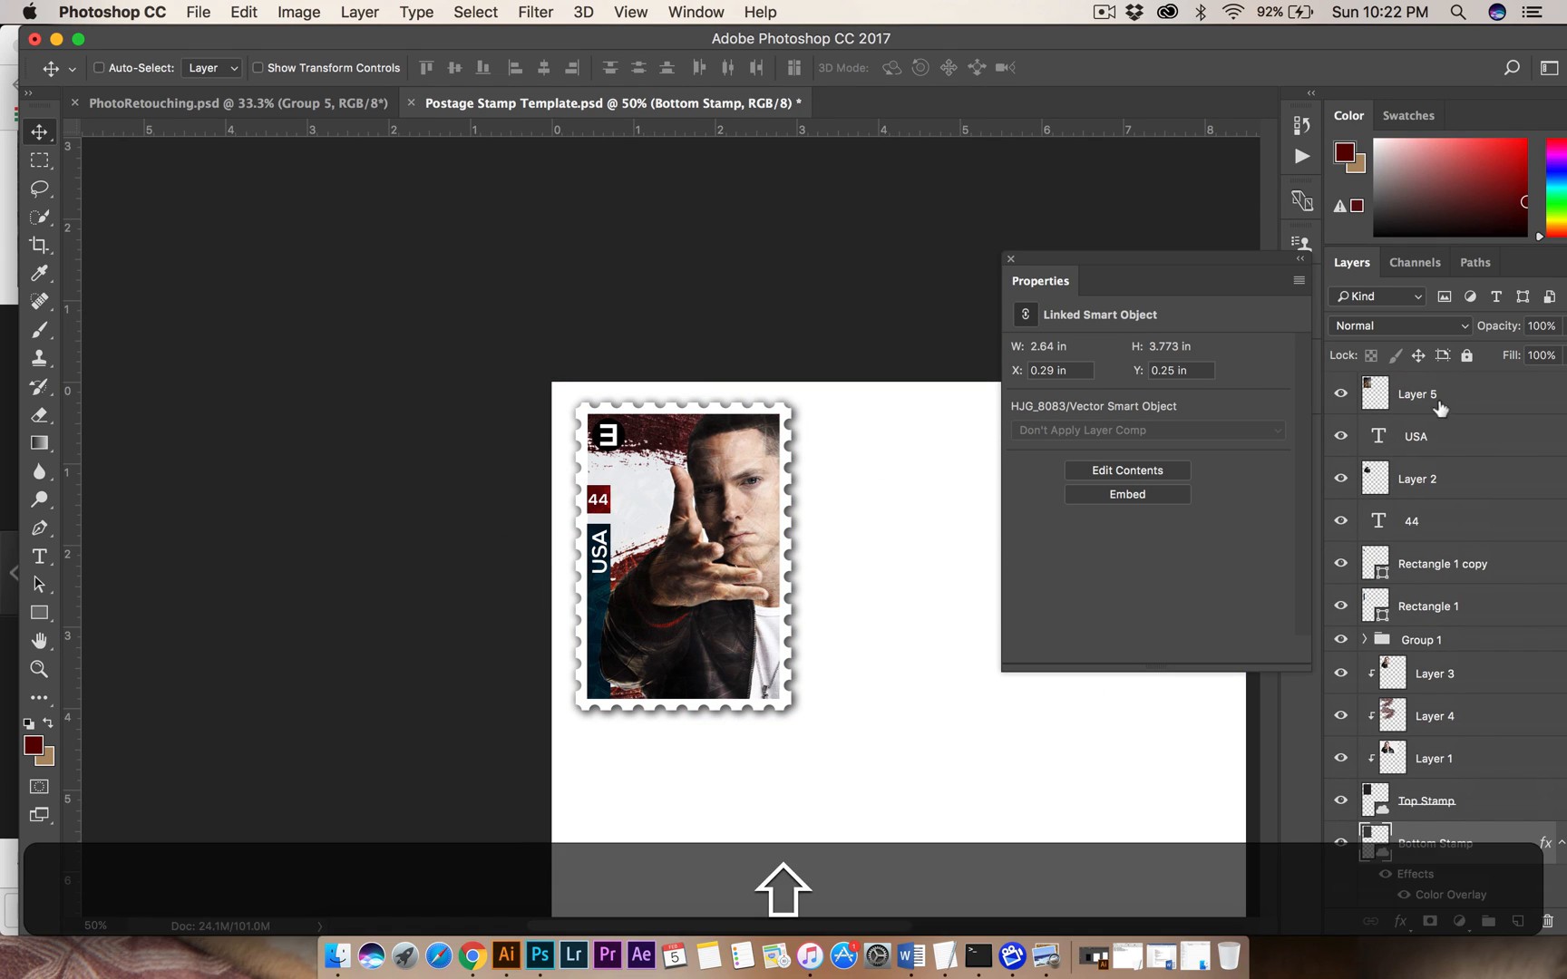
{"action": "left_click", "coordinate": [1438, 398], "text": "shift"}
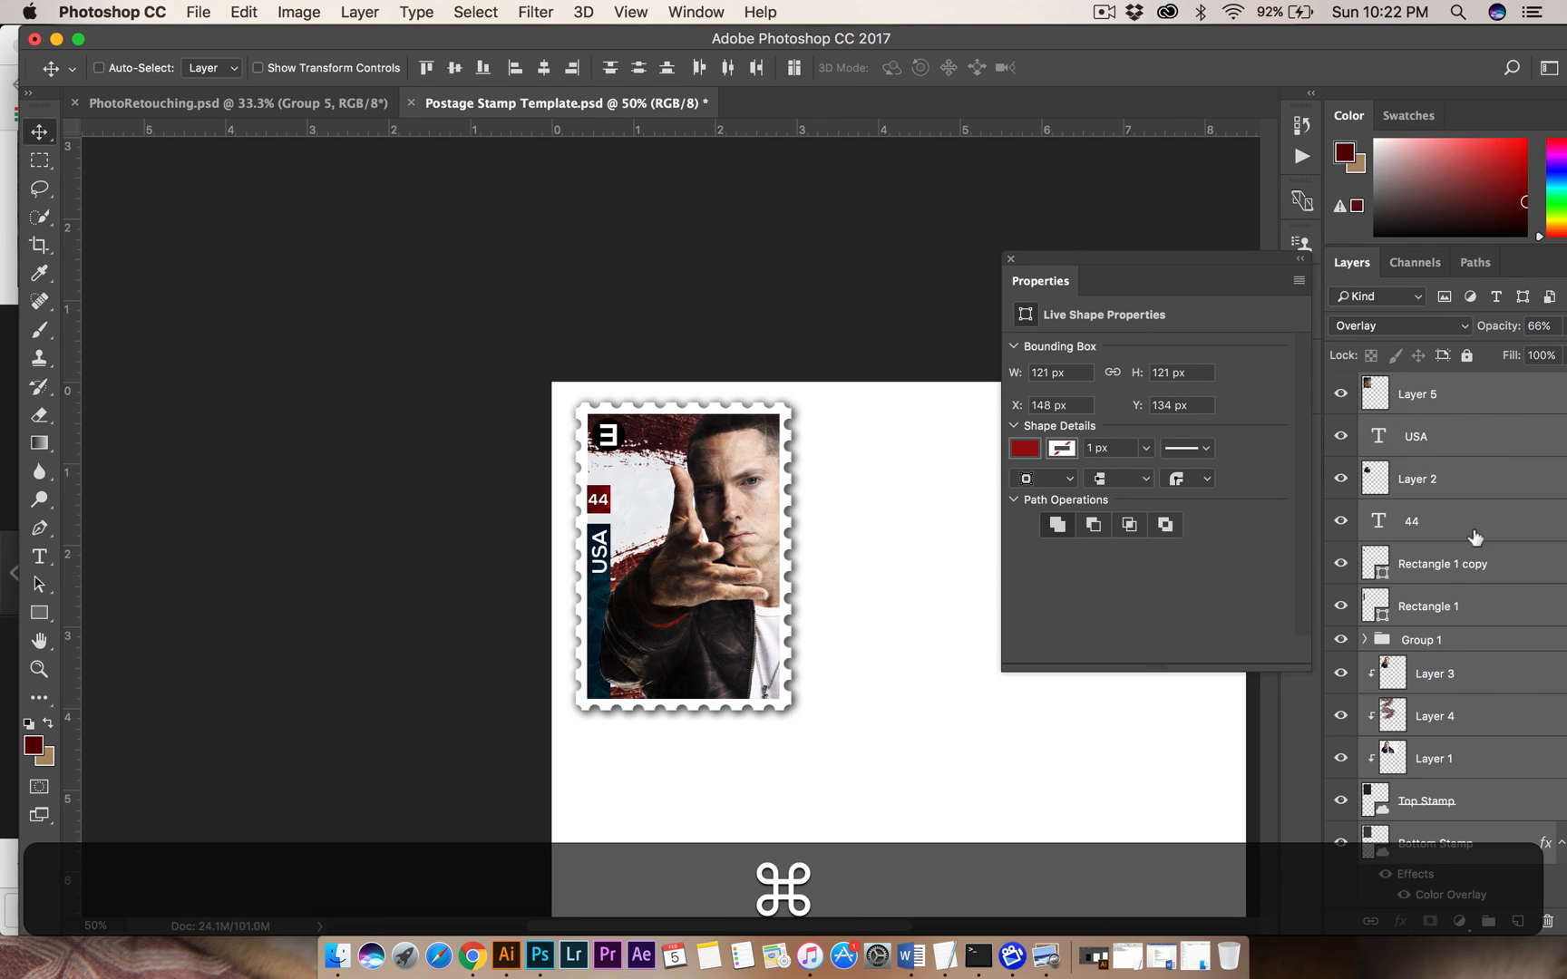
{"action": "left_click", "coordinate": [1456, 834]}
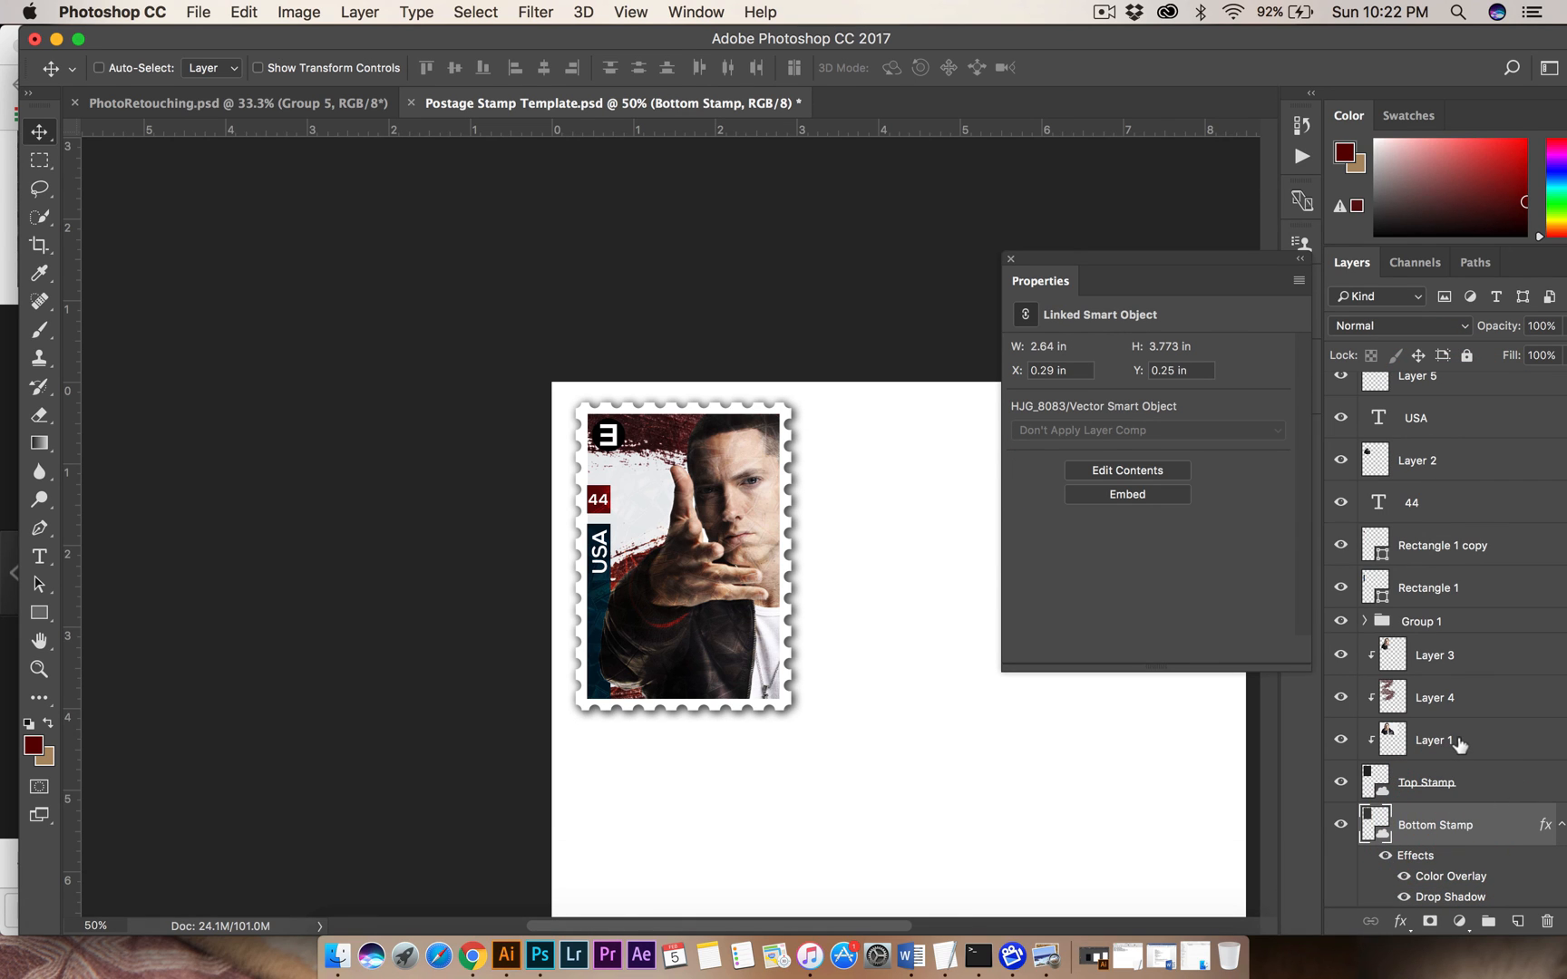
{"action": "left_click", "coordinate": [1456, 741]}
{"action": "left_click", "coordinate": [1449, 827]}
{"action": "scroll", "coordinate": [1458, 497], "scroll_direction": "up", "scroll_amount": 1}
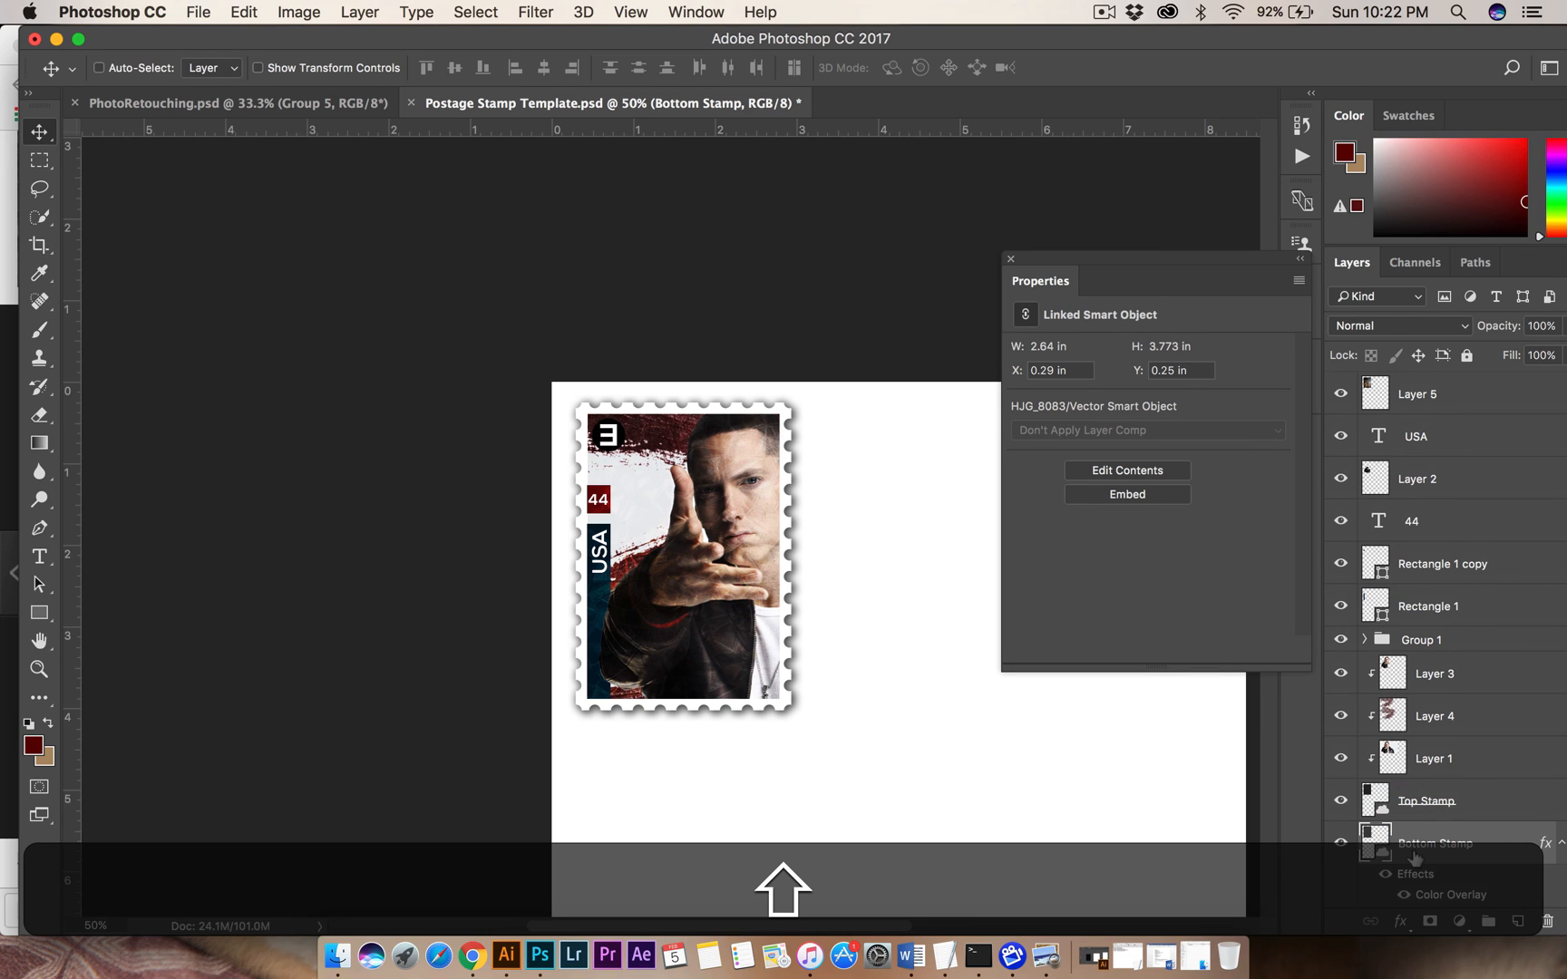
{"action": "scroll", "coordinate": [1415, 816], "scroll_direction": "down", "scroll_amount": 3}
{"action": "scroll", "coordinate": [1441, 798], "scroll_direction": "up", "scroll_amount": 3}
{"action": "left_click", "coordinate": [1436, 397], "text": "shift"}
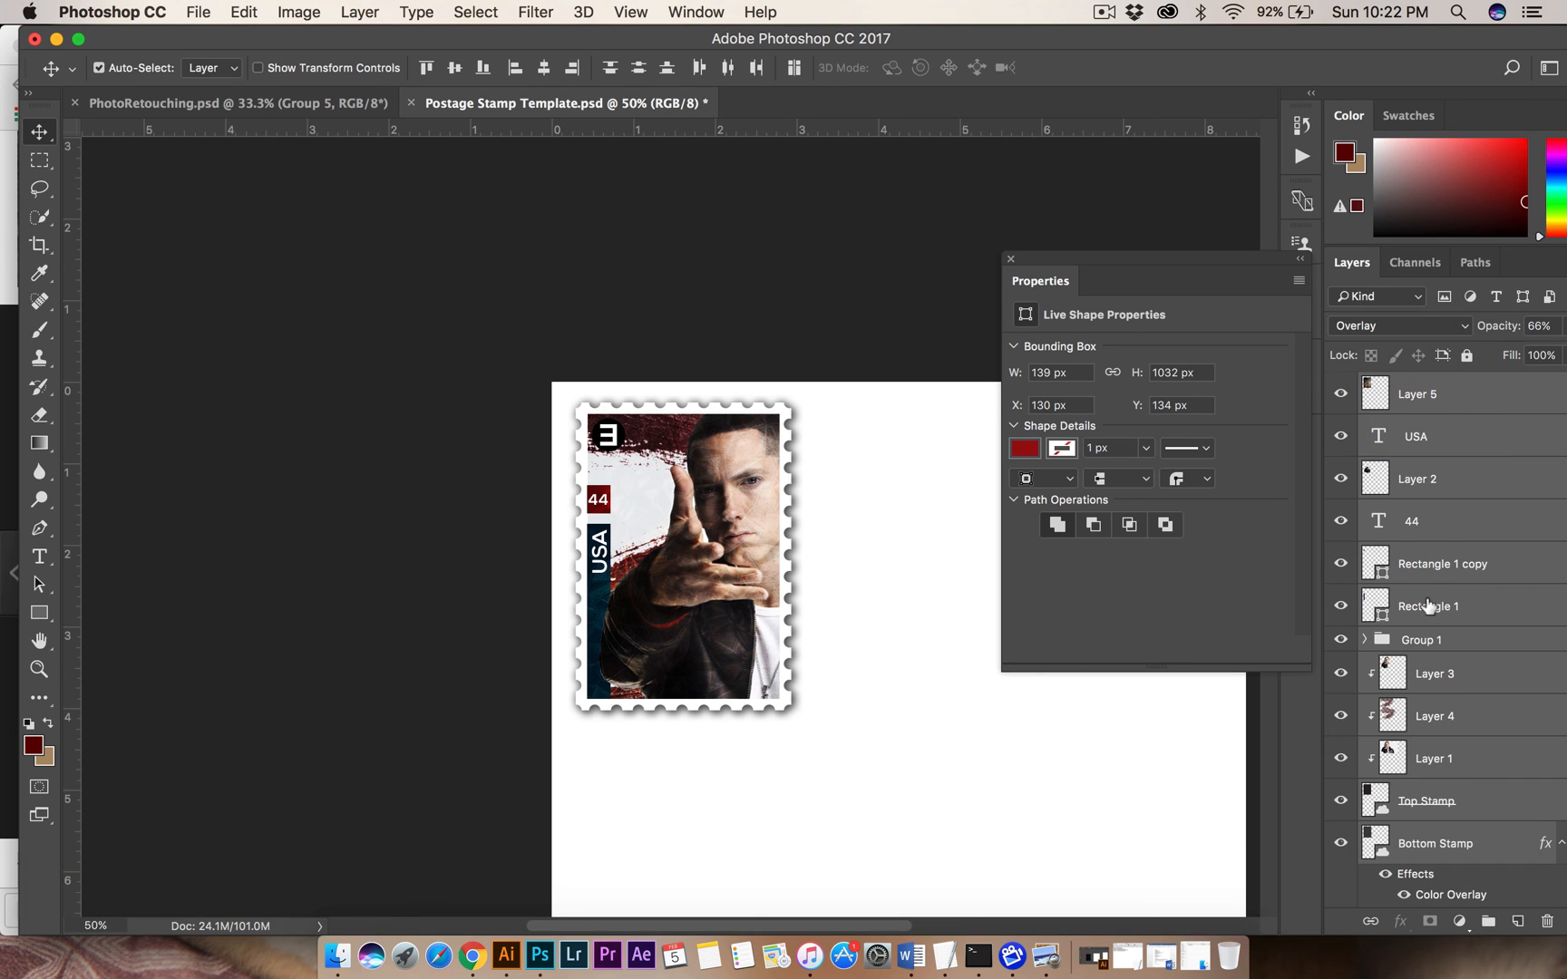
{"action": "key", "text": "super+g"}
Toggle the new stamp group's visibility off and on to check its contents, then close the floating Properties display.
{"action": "left_click", "coordinate": [1342, 384]}
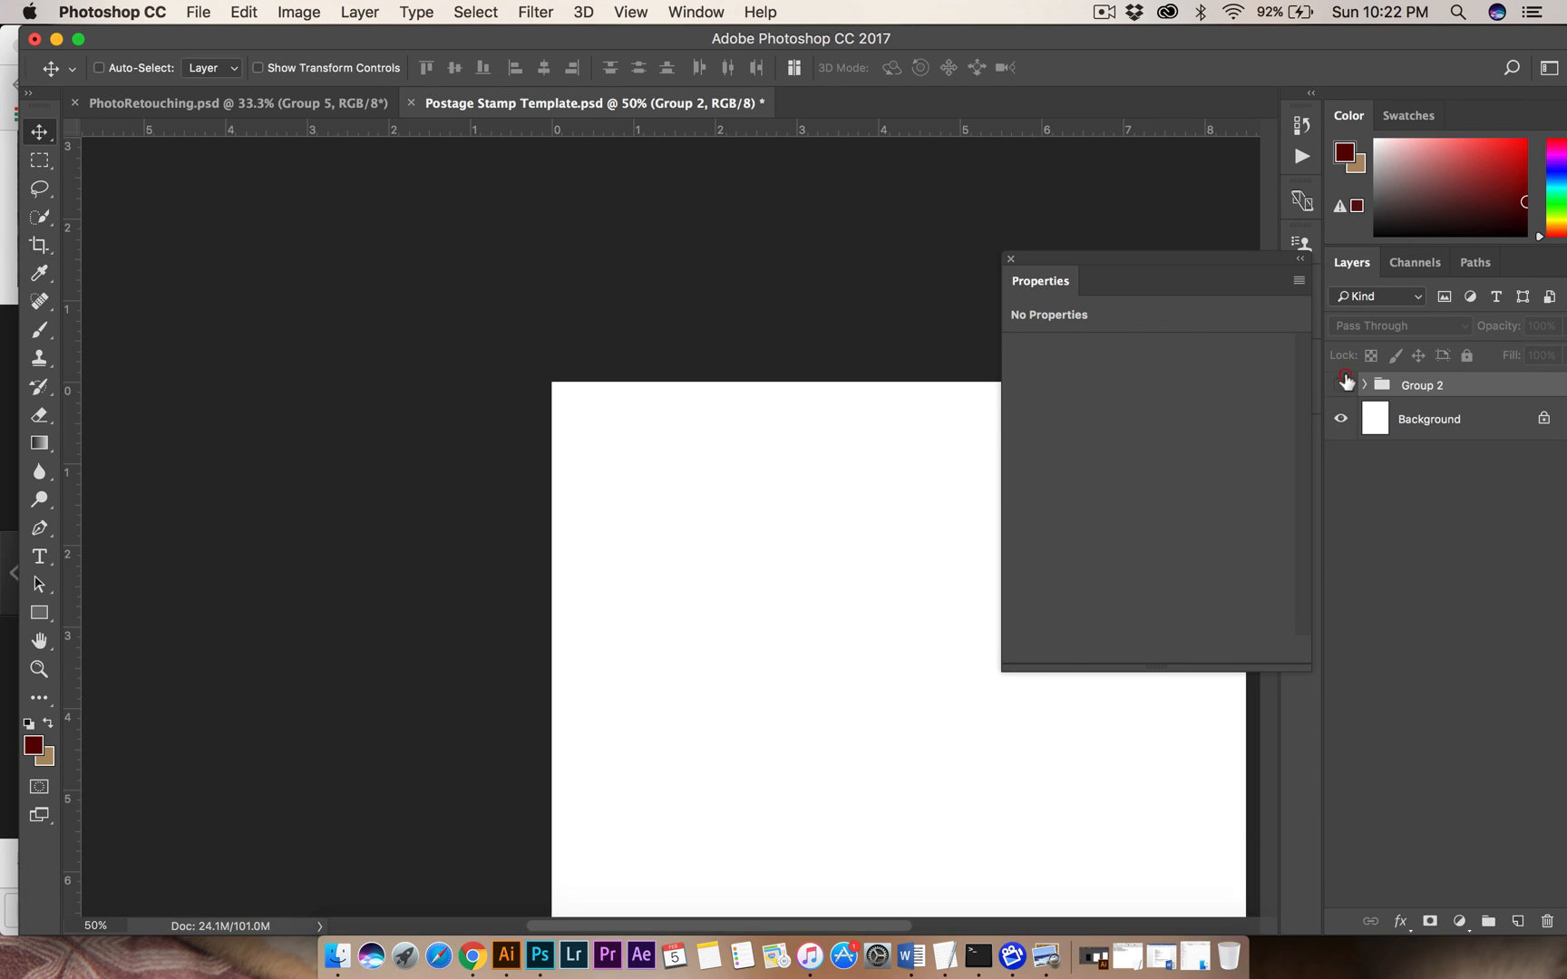
{"action": "left_click", "coordinate": [1343, 383]}
{"action": "left_click", "coordinate": [1343, 383]}
{"action": "left_click", "coordinate": [1343, 383]}
{"action": "left_click", "coordinate": [1343, 383]}
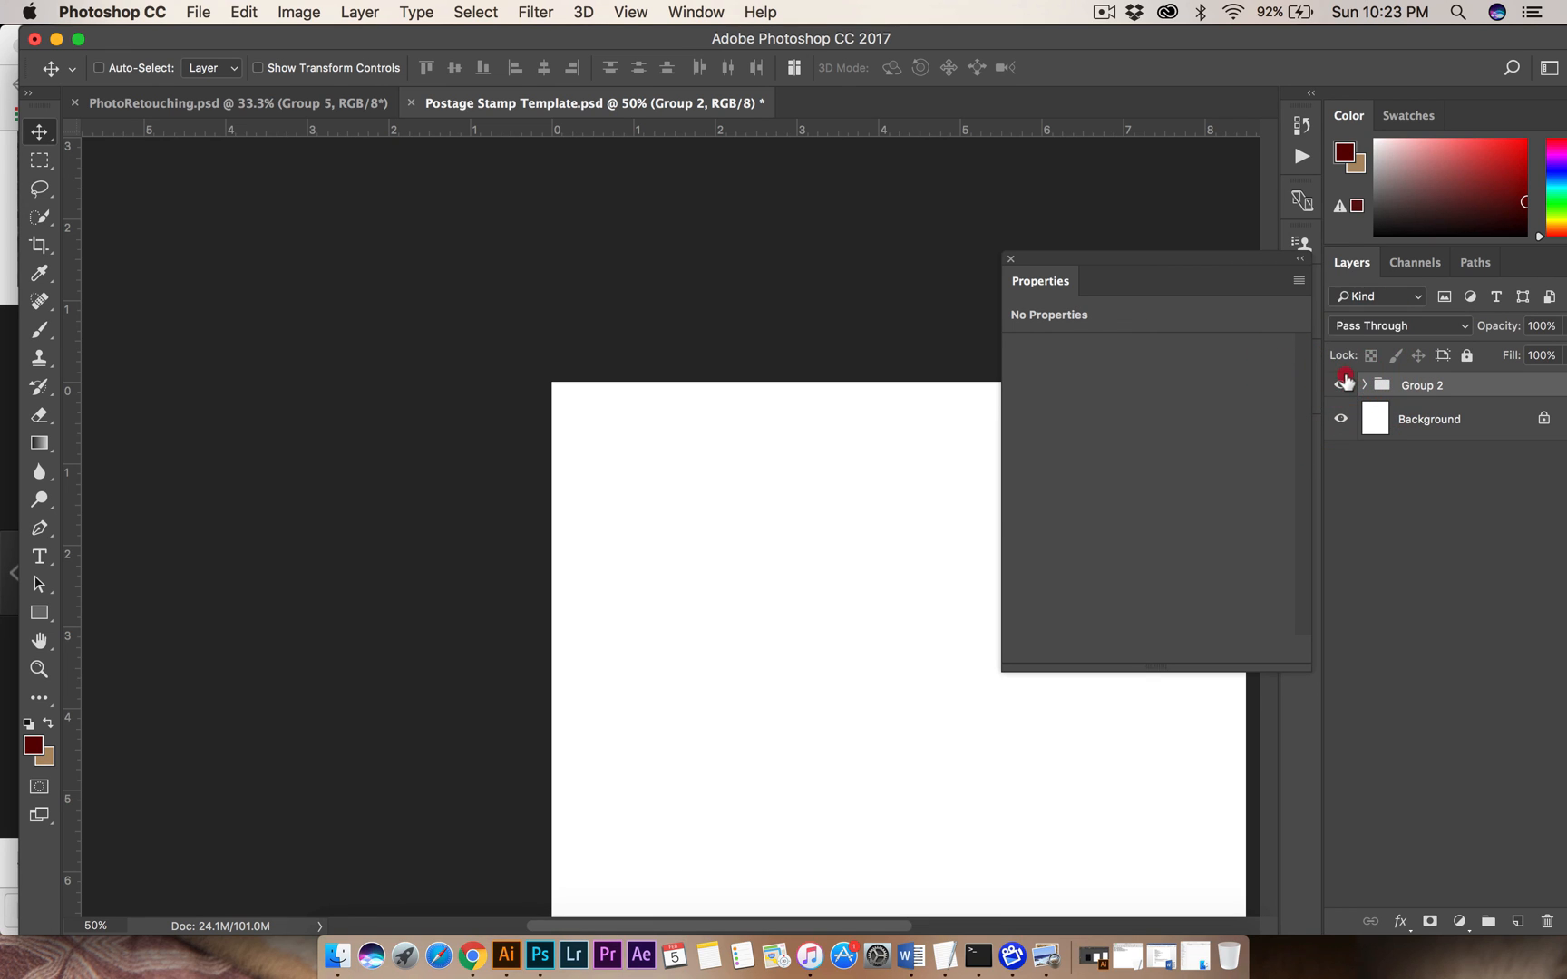
{"action": "left_click", "coordinate": [1344, 383]}
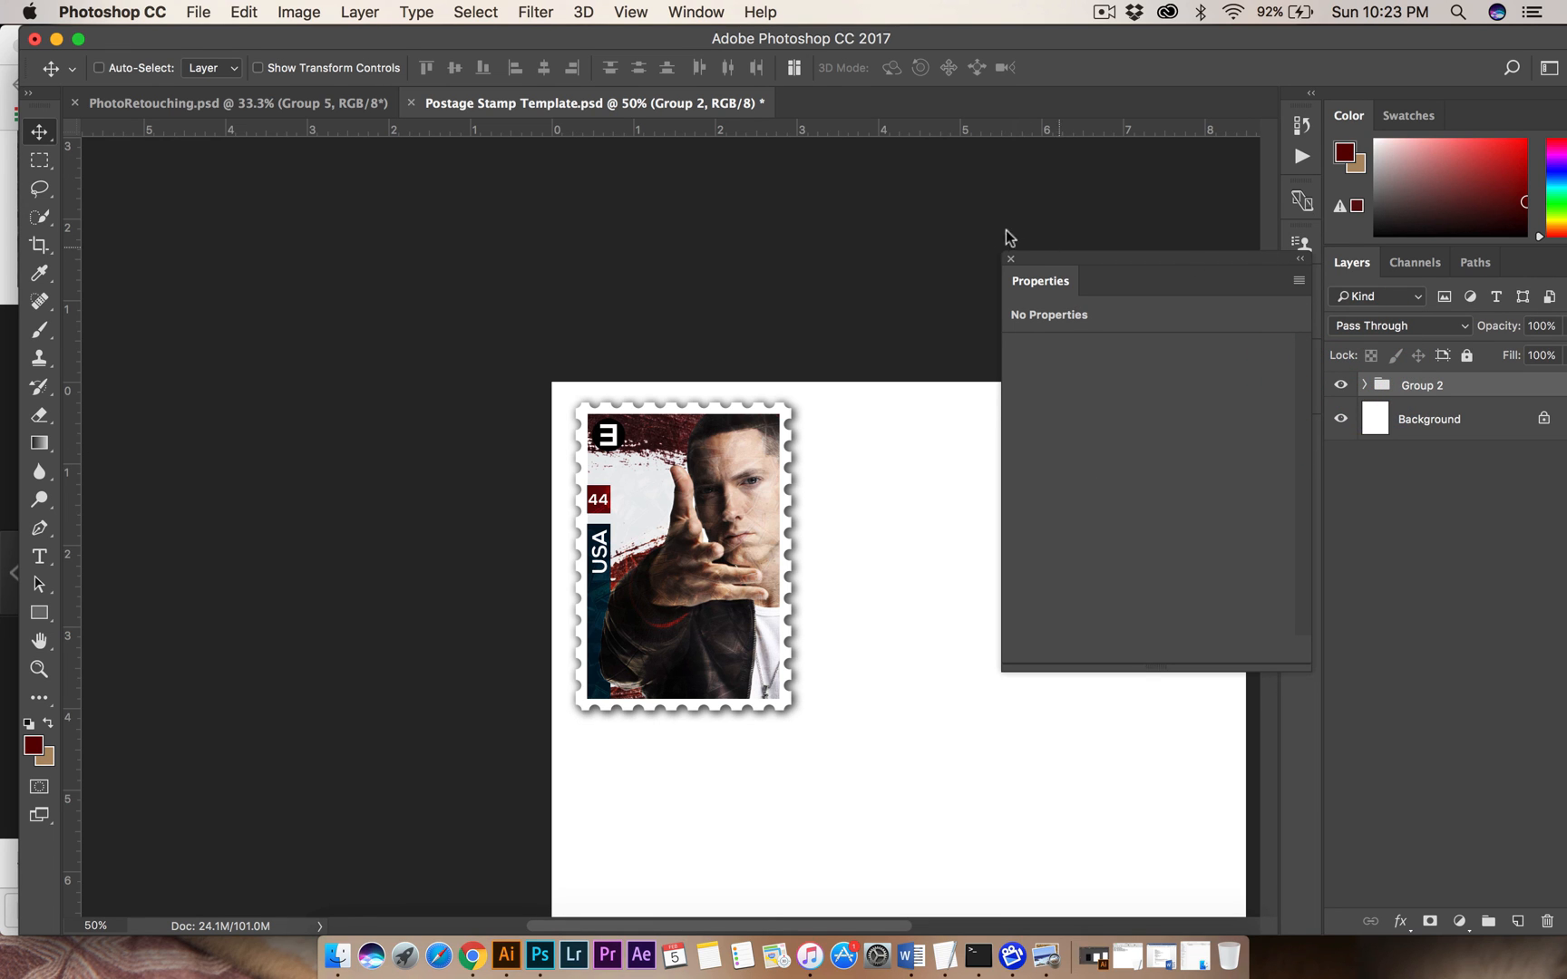
{"action": "left_click", "coordinate": [1012, 257]}
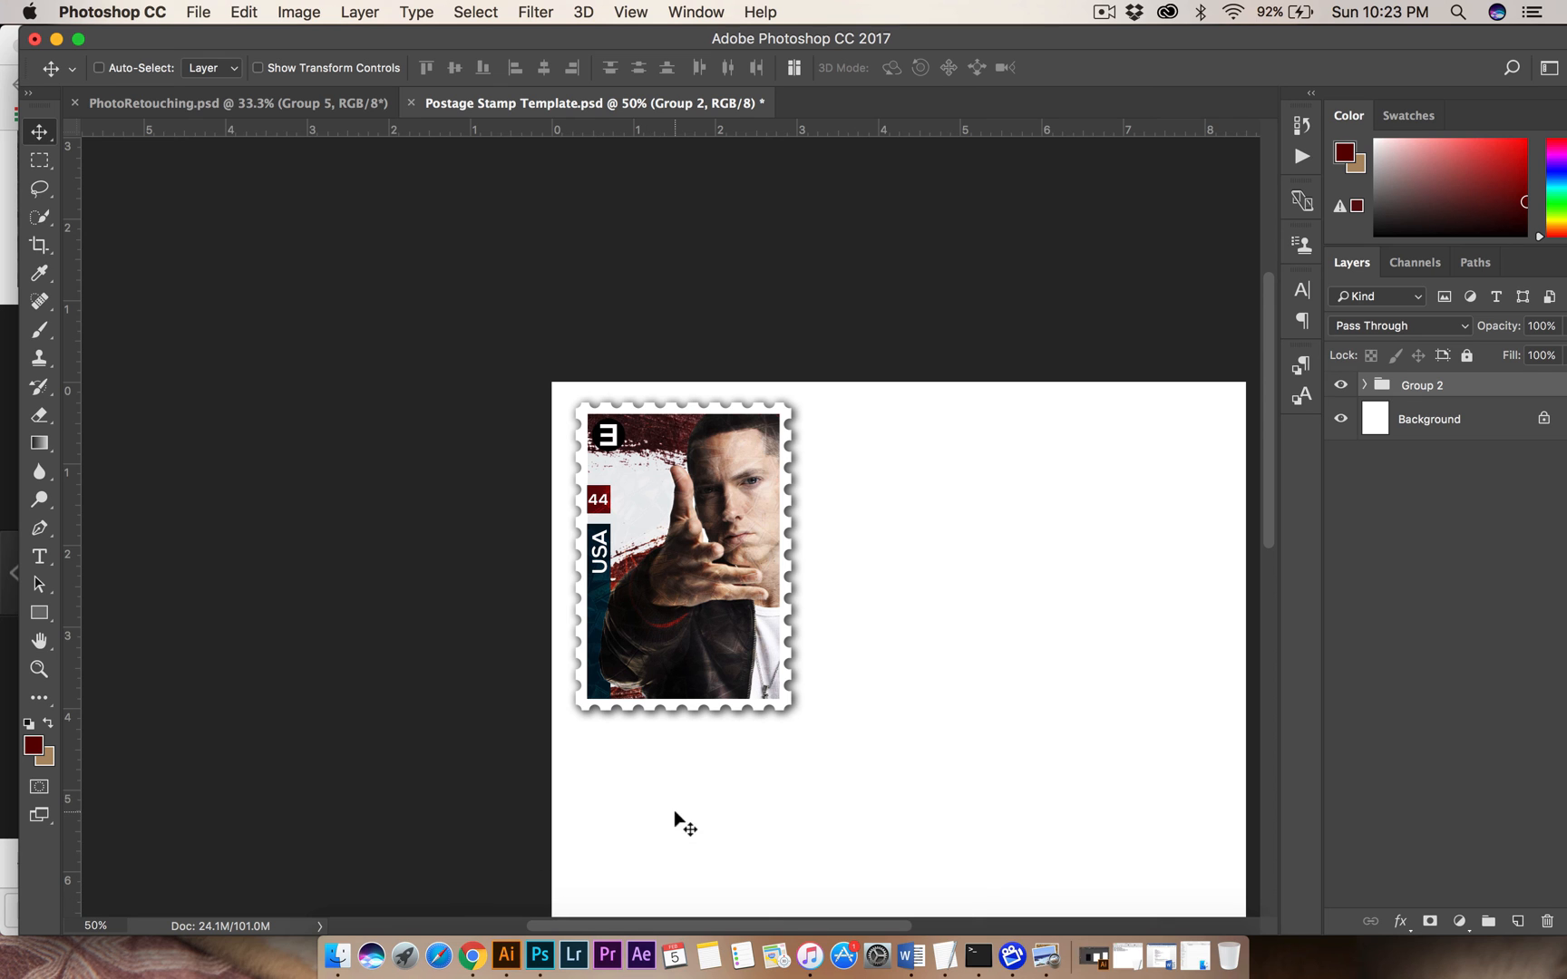
Review the Photoshop techniques list and sample stamps in Postage Stamps.pdf in Preview, then minimize the assignment sheet to return to Photoshop.
{"action": "left_click", "coordinate": [1046, 946]}
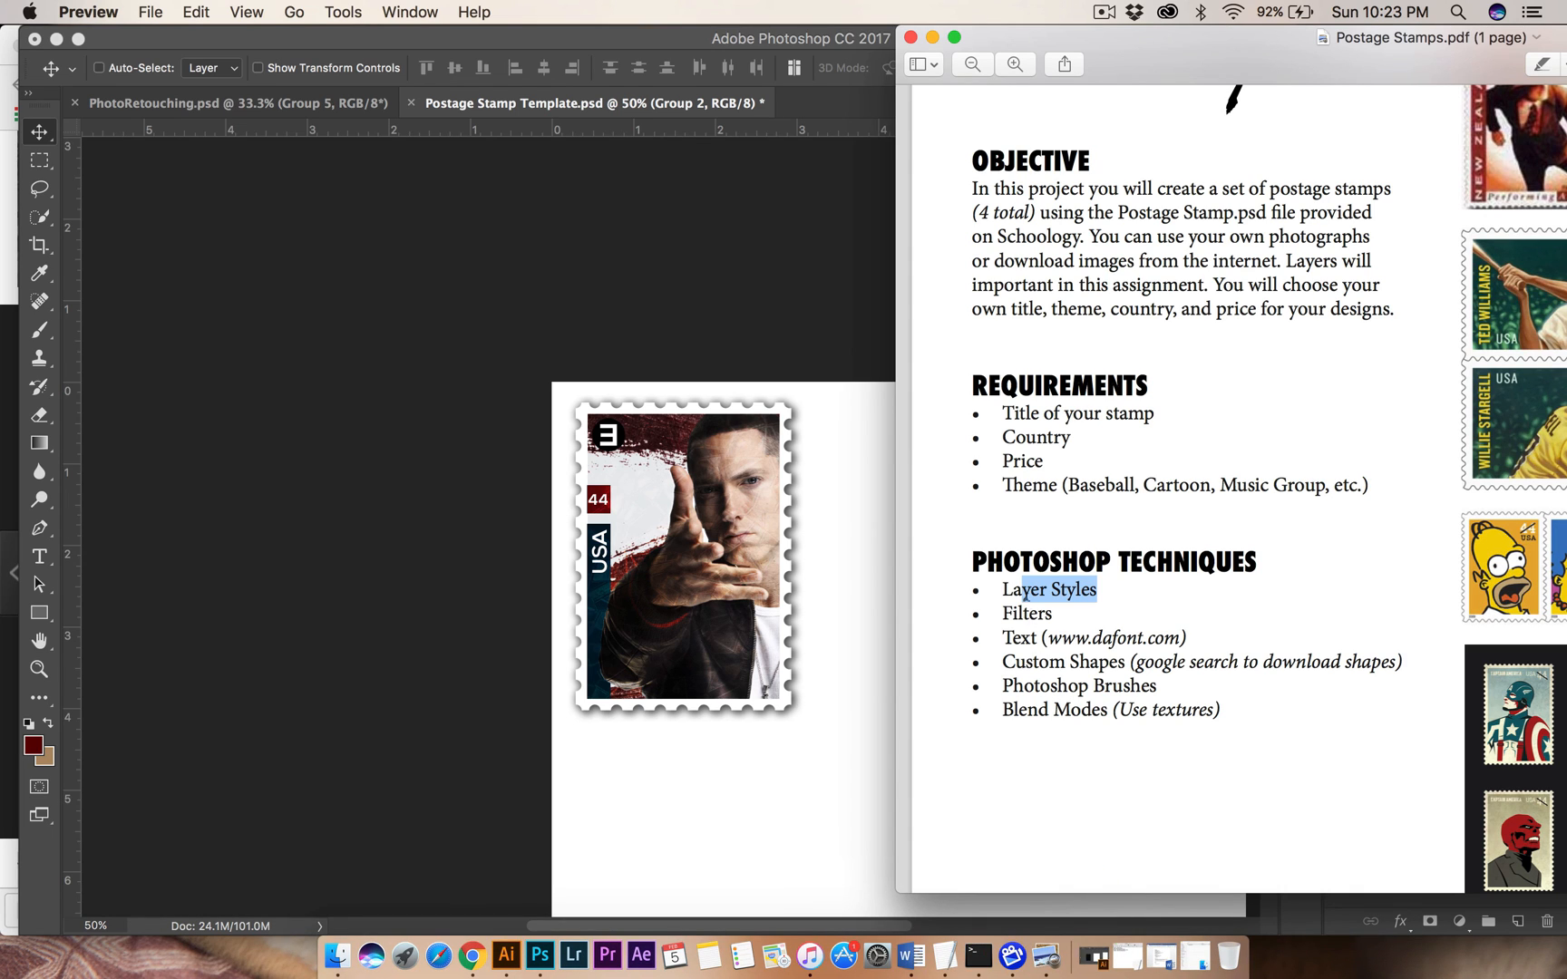
{"action": "left_click_drag", "start_coordinate": [1014, 589], "coordinate": [1093, 590]}
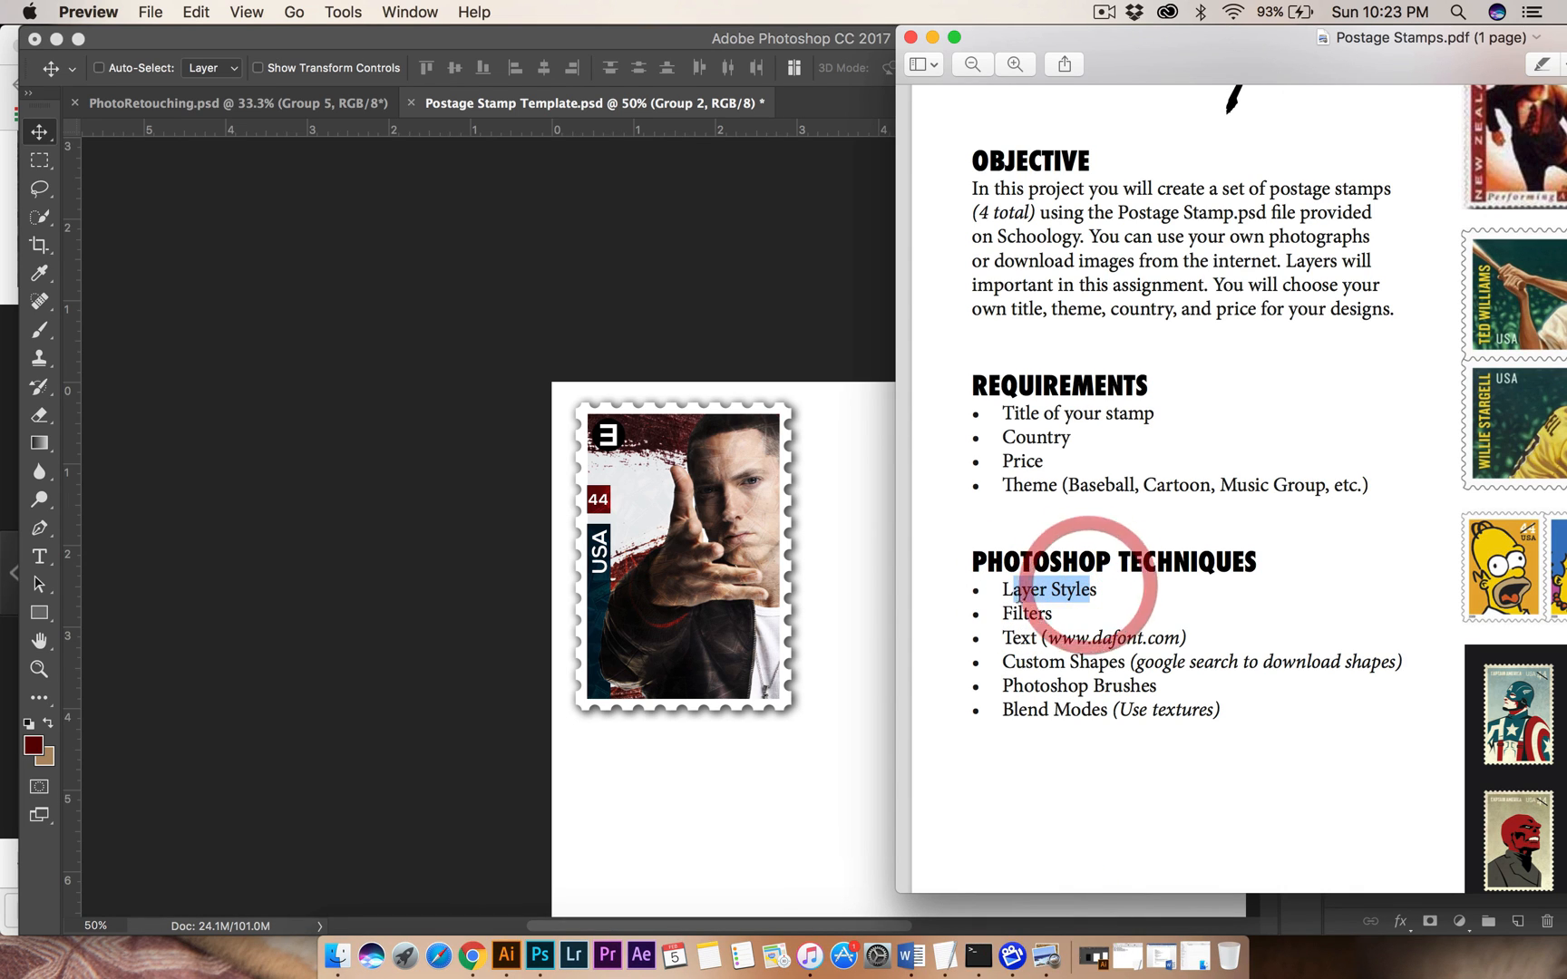
{"action": "left_click_drag", "start_coordinate": [1003, 613], "coordinate": [1189, 638]}
{"action": "left_click_drag", "start_coordinate": [1014, 661], "coordinate": [1176, 665]}
{"action": "left_click_drag", "start_coordinate": [1055, 688], "coordinate": [1179, 687]}
{"action": "left_click_drag", "start_coordinate": [1018, 710], "coordinate": [1227, 713]}
{"action": "left_click", "coordinate": [1224, 713]}
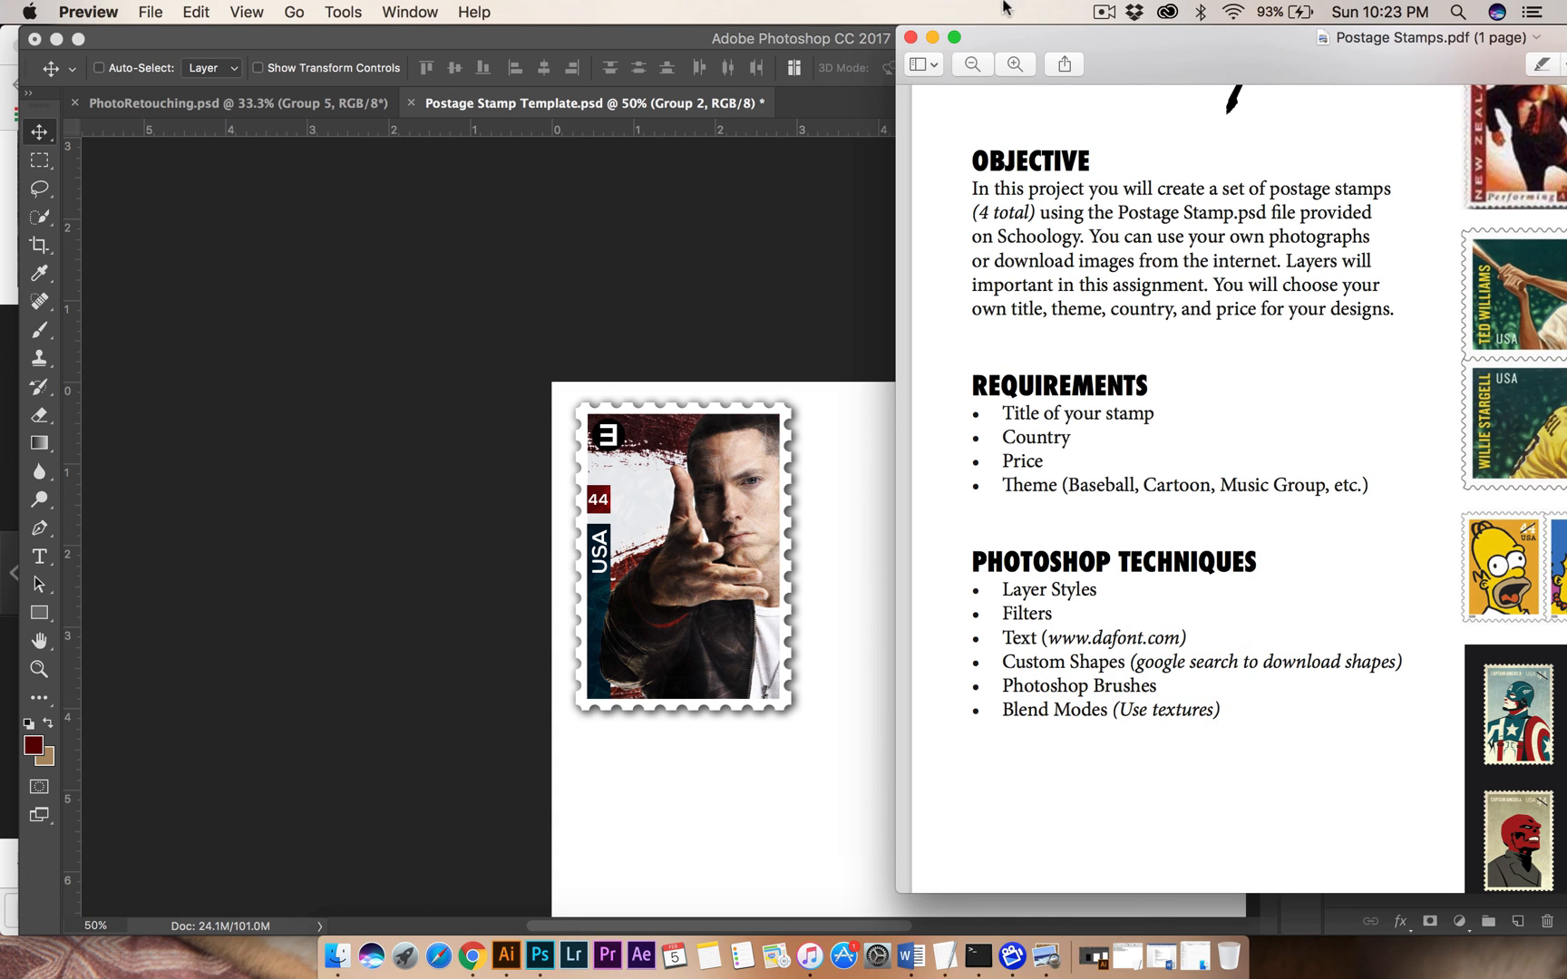
{"action": "left_click_drag", "start_coordinate": [1020, 45], "coordinate": [420, 13]}
{"action": "scroll", "coordinate": [586, 383], "scroll_direction": "down", "scroll_amount": 3}
{"action": "scroll", "coordinate": [586, 383], "scroll_direction": "up", "scroll_amount": 10}
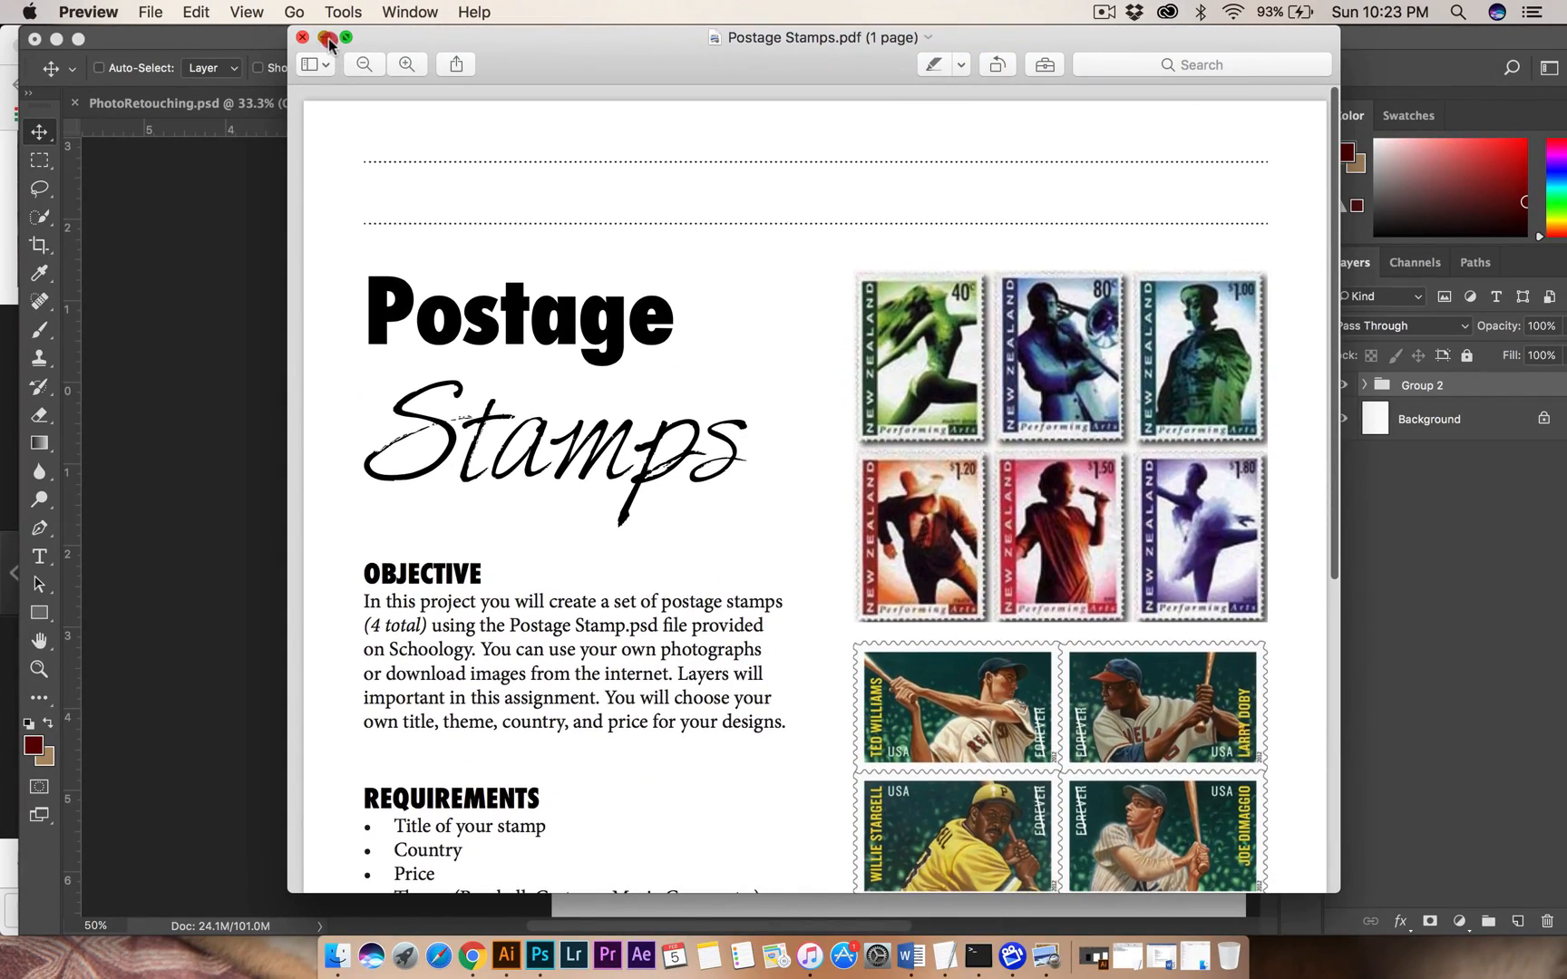
{"action": "left_click", "coordinate": [329, 43]}
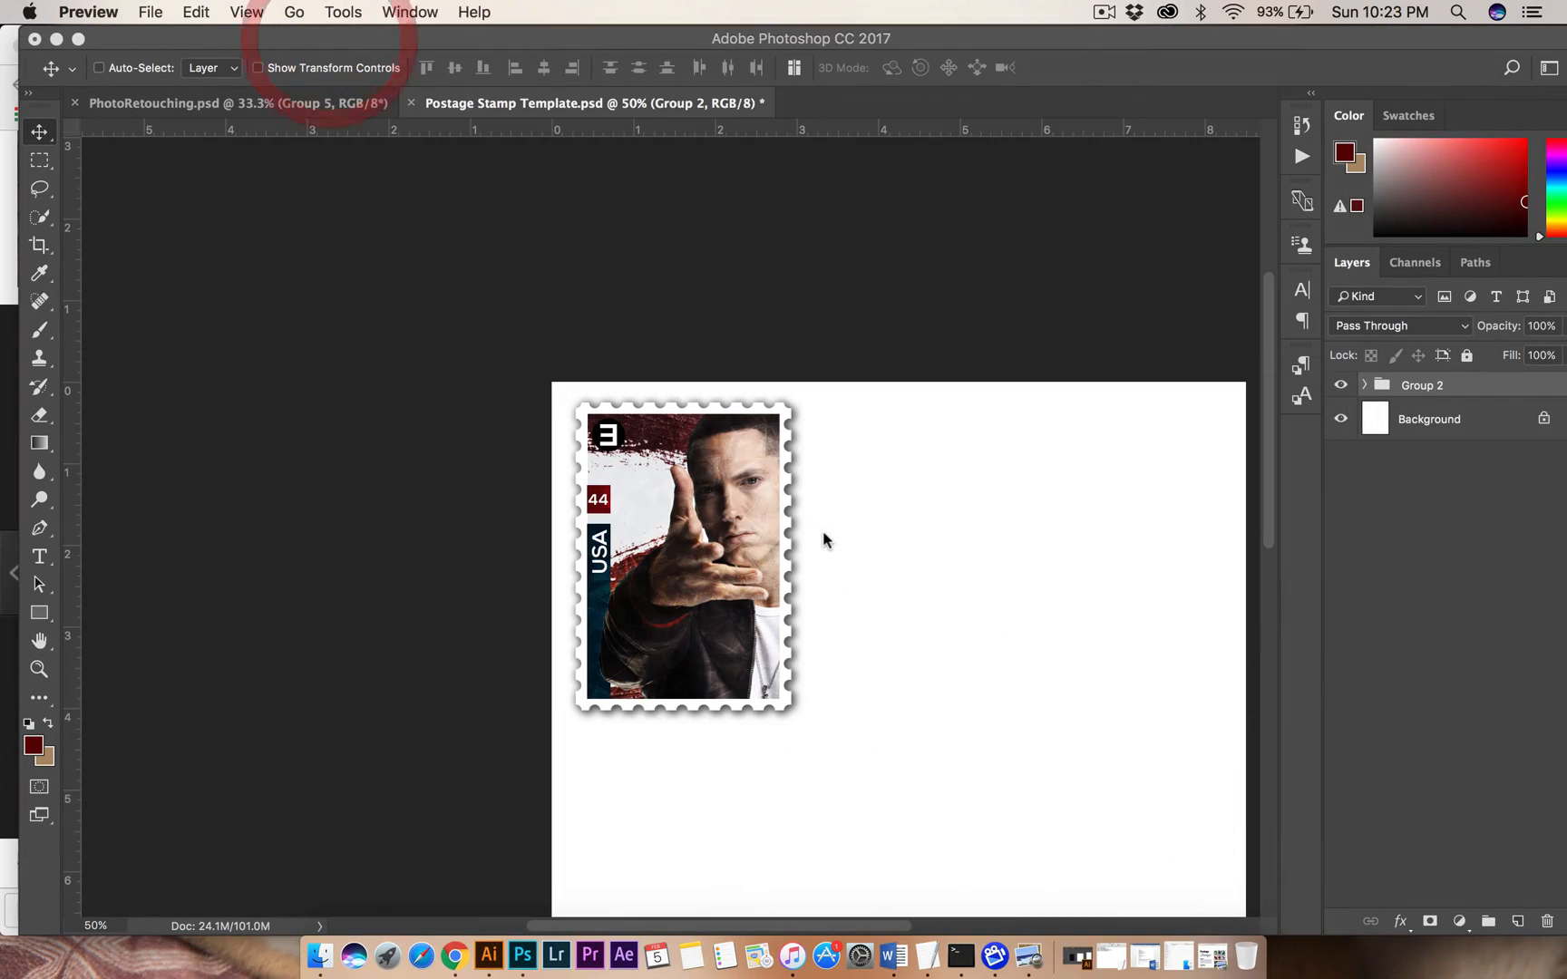
{"action": "key", "text": "super+minus"}
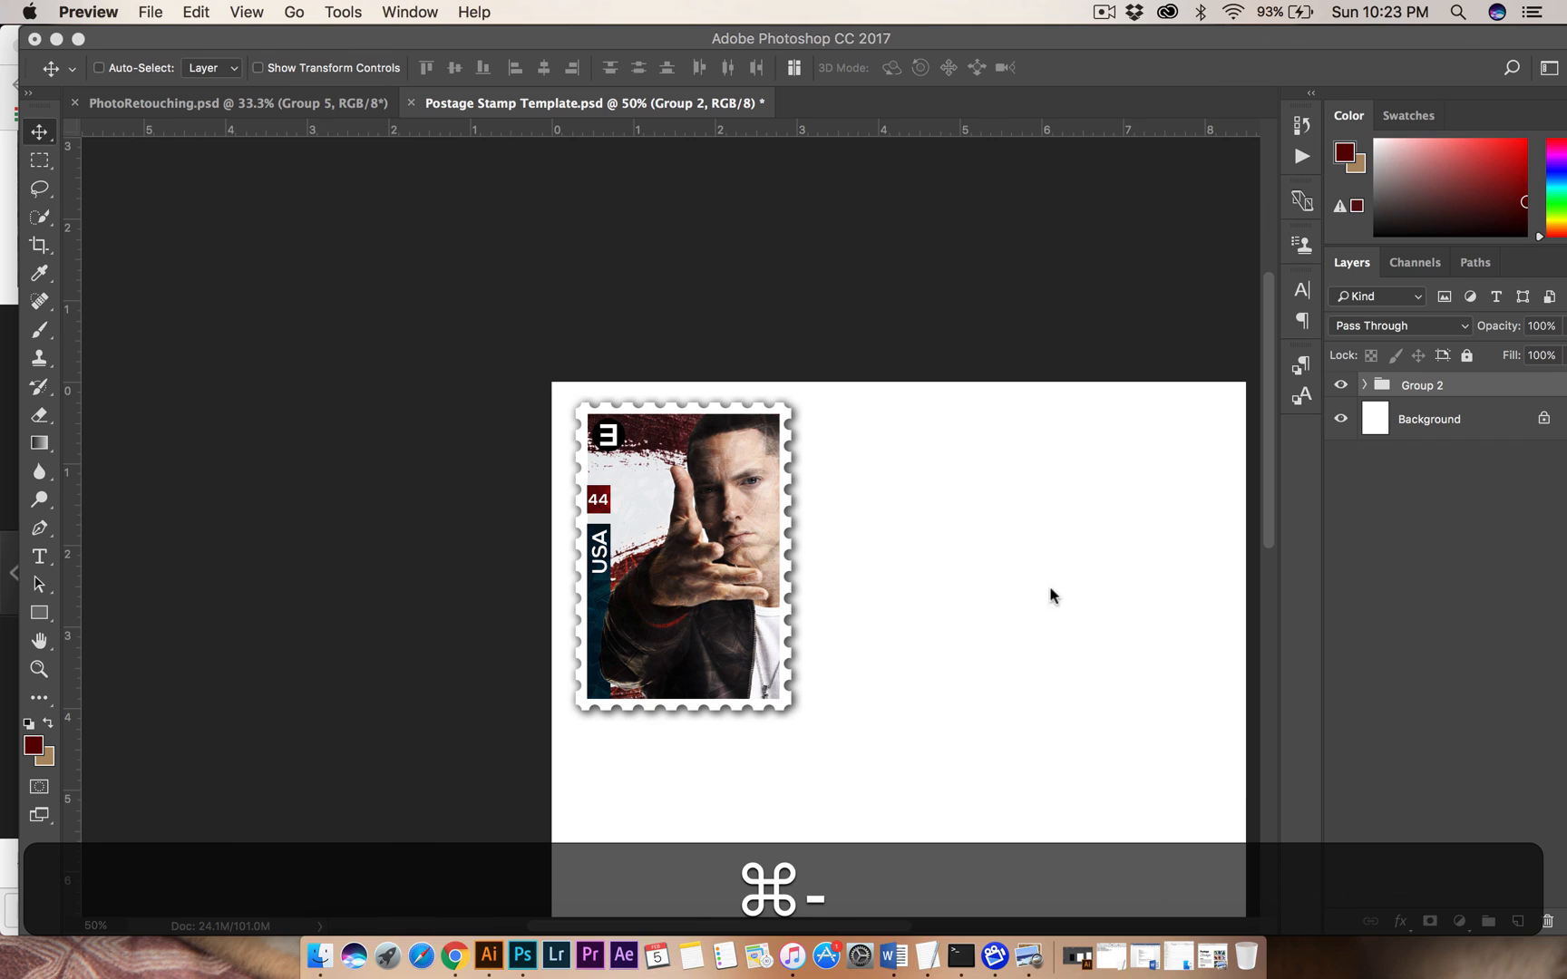
{"action": "scroll", "coordinate": [1055, 599], "scroll_direction": "right", "scroll_amount": 6}
{"action": "scroll", "coordinate": [1056, 599], "scroll_direction": "down", "scroll_amount": 3}
{"action": "key", "text": "super+minus"}
{"action": "scroll", "coordinate": [1055, 597], "scroll_direction": "down", "scroll_amount": 4}
{"action": "scroll", "coordinate": [1056, 598], "scroll_direction": "left", "scroll_amount": 5}
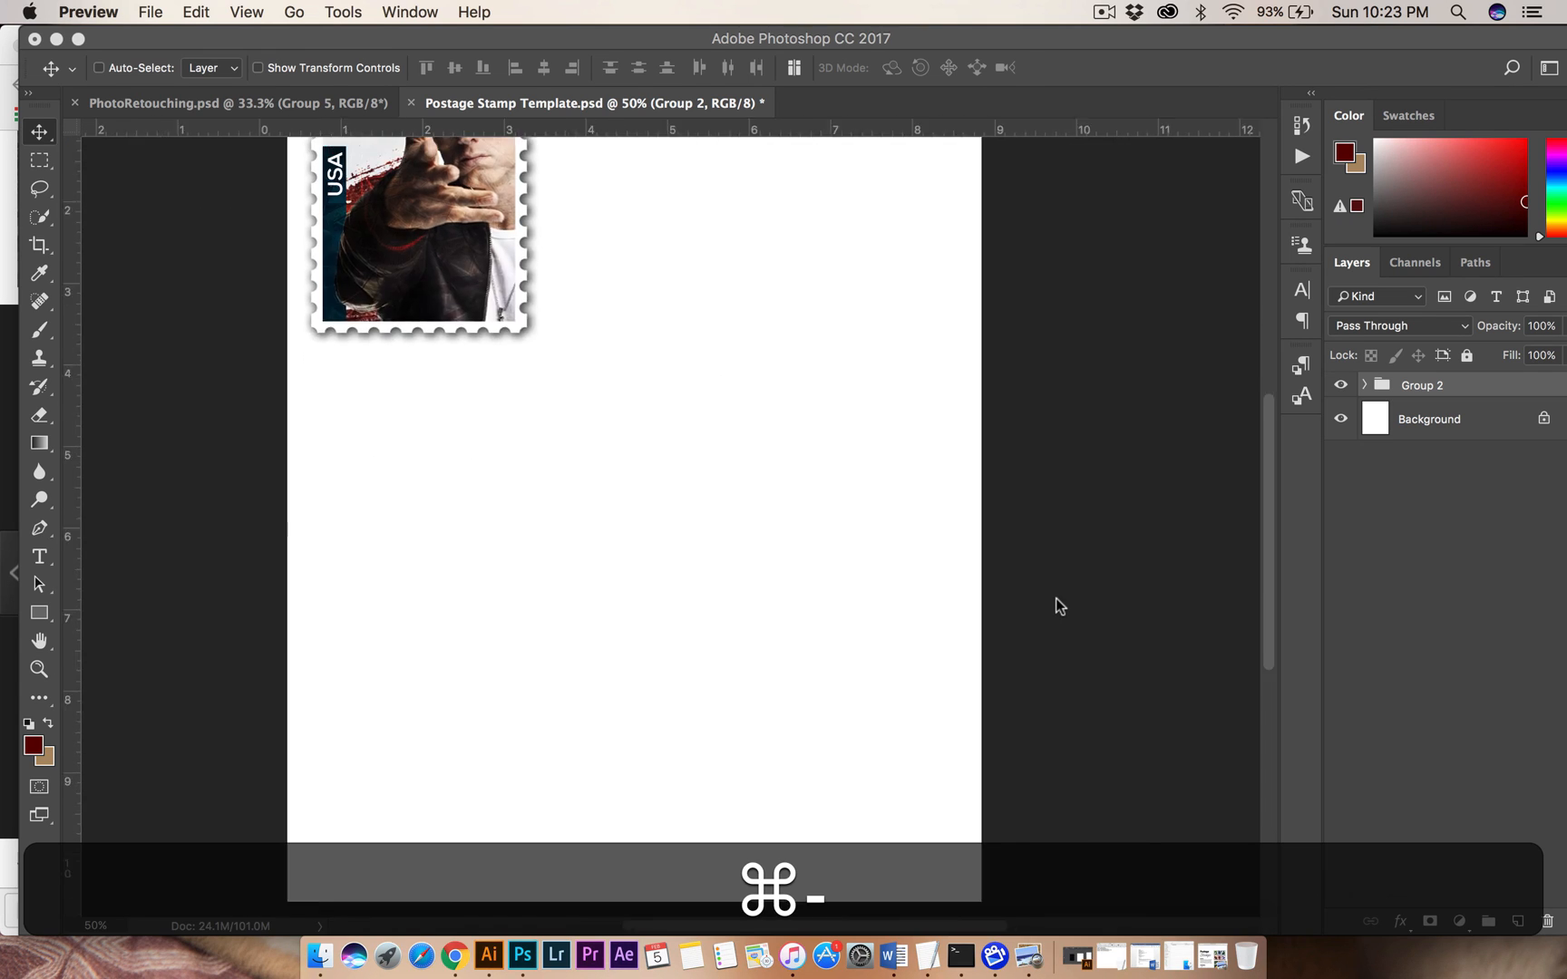
{"action": "scroll", "coordinate": [1056, 597], "scroll_direction": "right", "scroll_amount": 6}
{"action": "scroll", "coordinate": [1056, 597], "scroll_direction": "up", "scroll_amount": 5}
{"action": "scroll", "coordinate": [1057, 601], "scroll_direction": "left", "scroll_amount": 4}
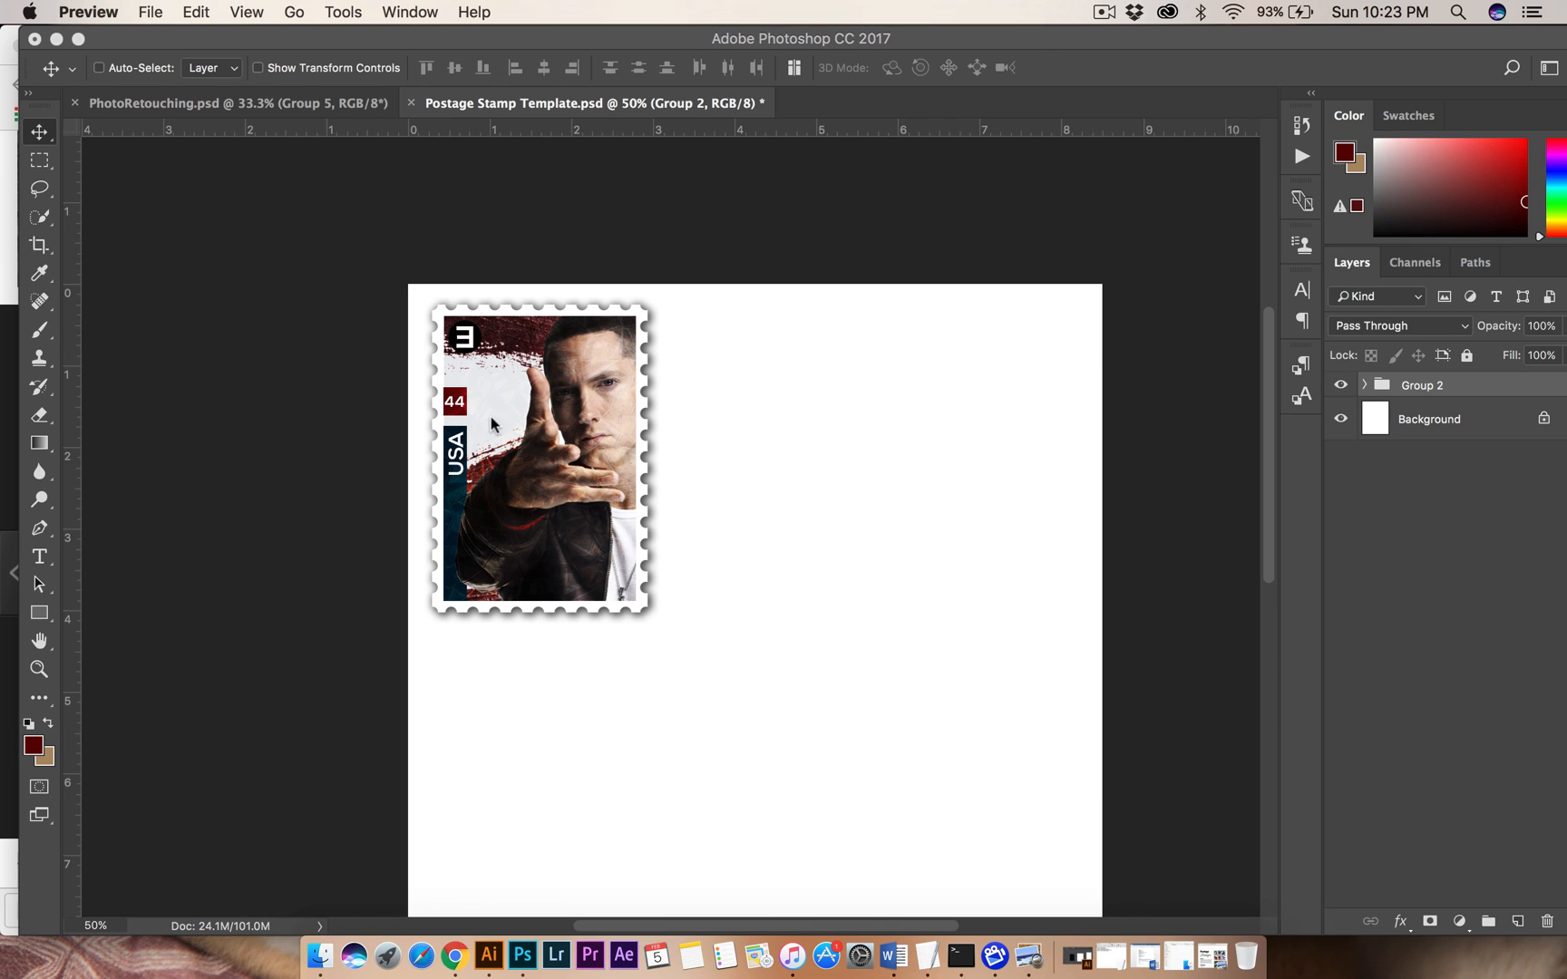
{"action": "key", "text": "shift"}
{"action": "scroll", "coordinate": [591, 489], "scroll_direction": "down", "scroll_amount": 5}
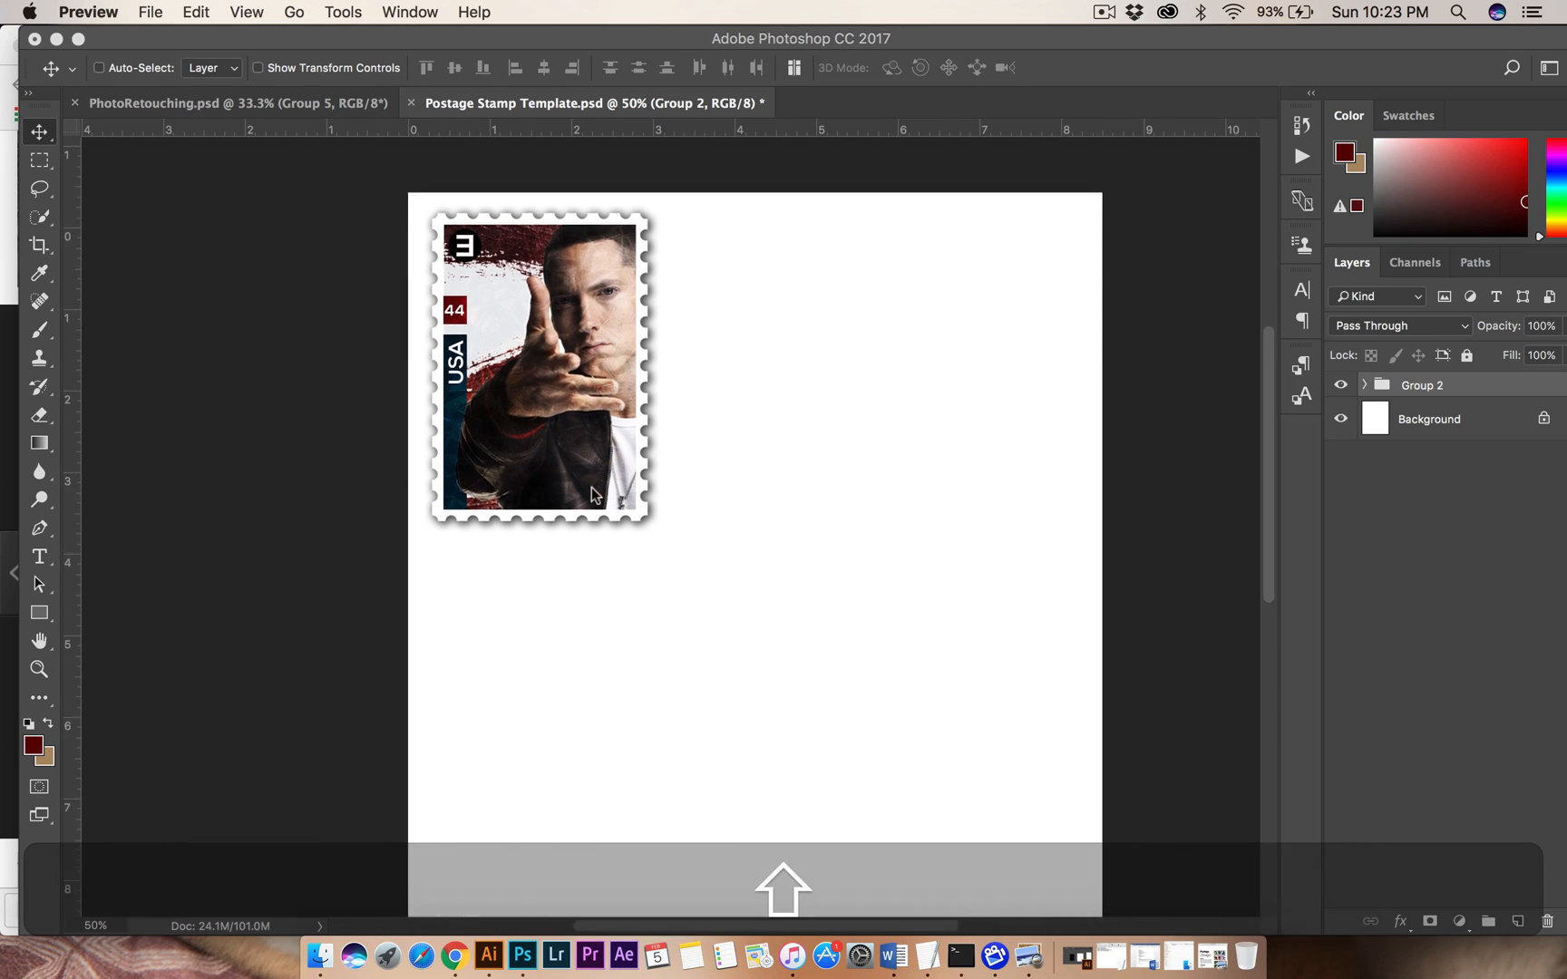
{"action": "scroll", "coordinate": [592, 490], "scroll_direction": "right", "scroll_amount": 2}
{"action": "key", "text": "super"}
{"action": "key", "text": "super+minus"}
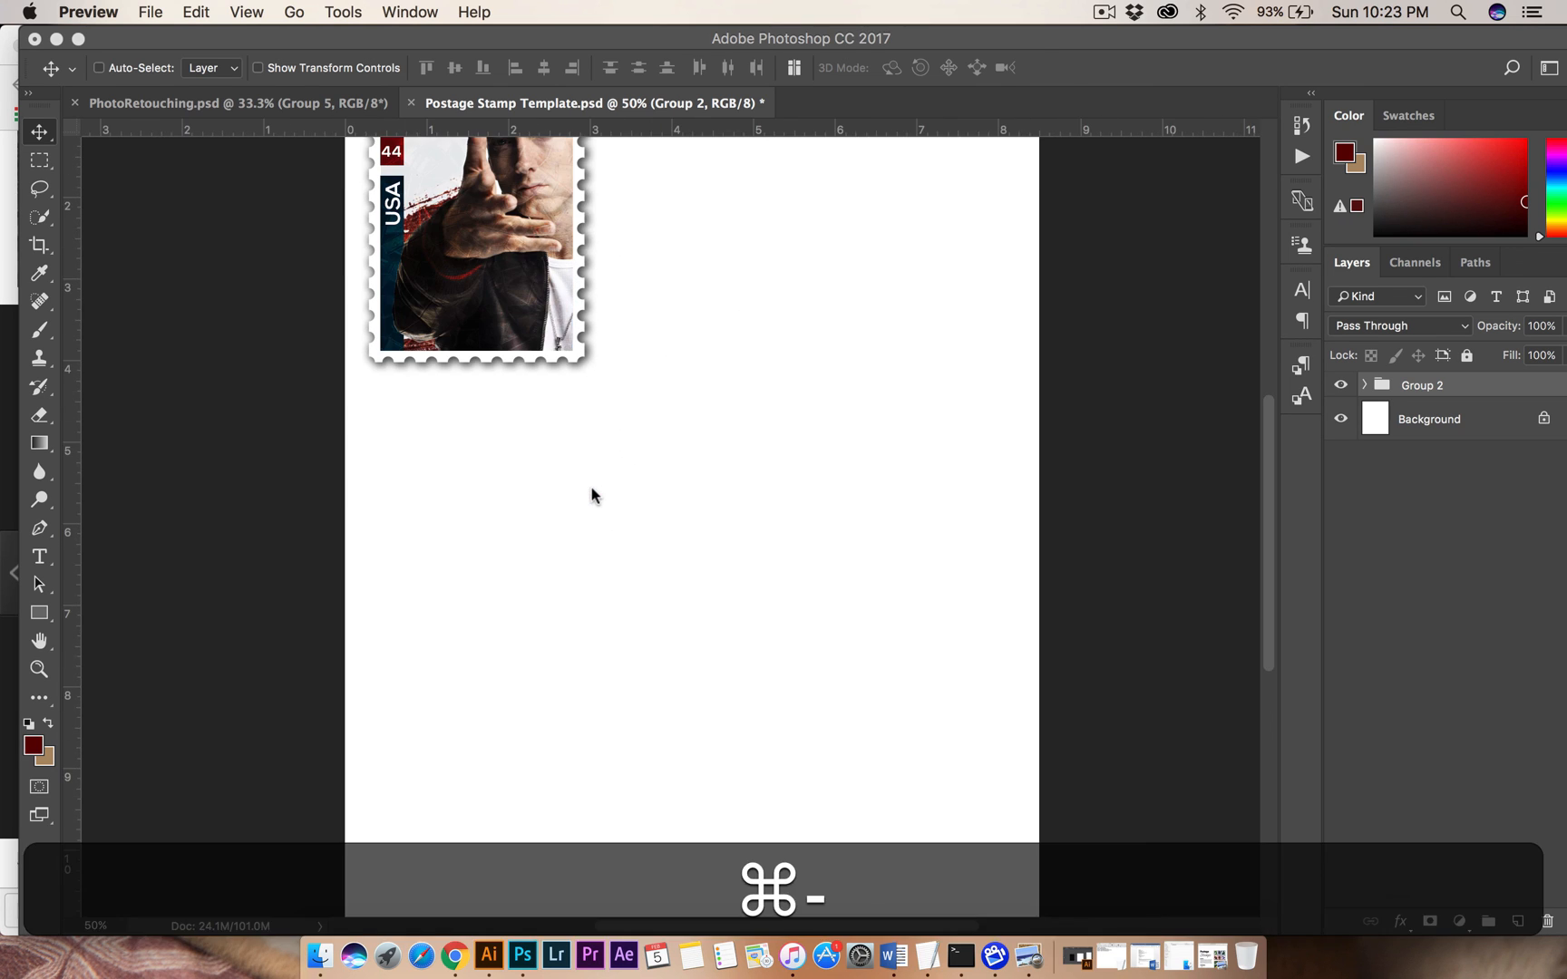
{"action": "scroll", "coordinate": [508, 316], "scroll_direction": "up", "scroll_amount": 6}
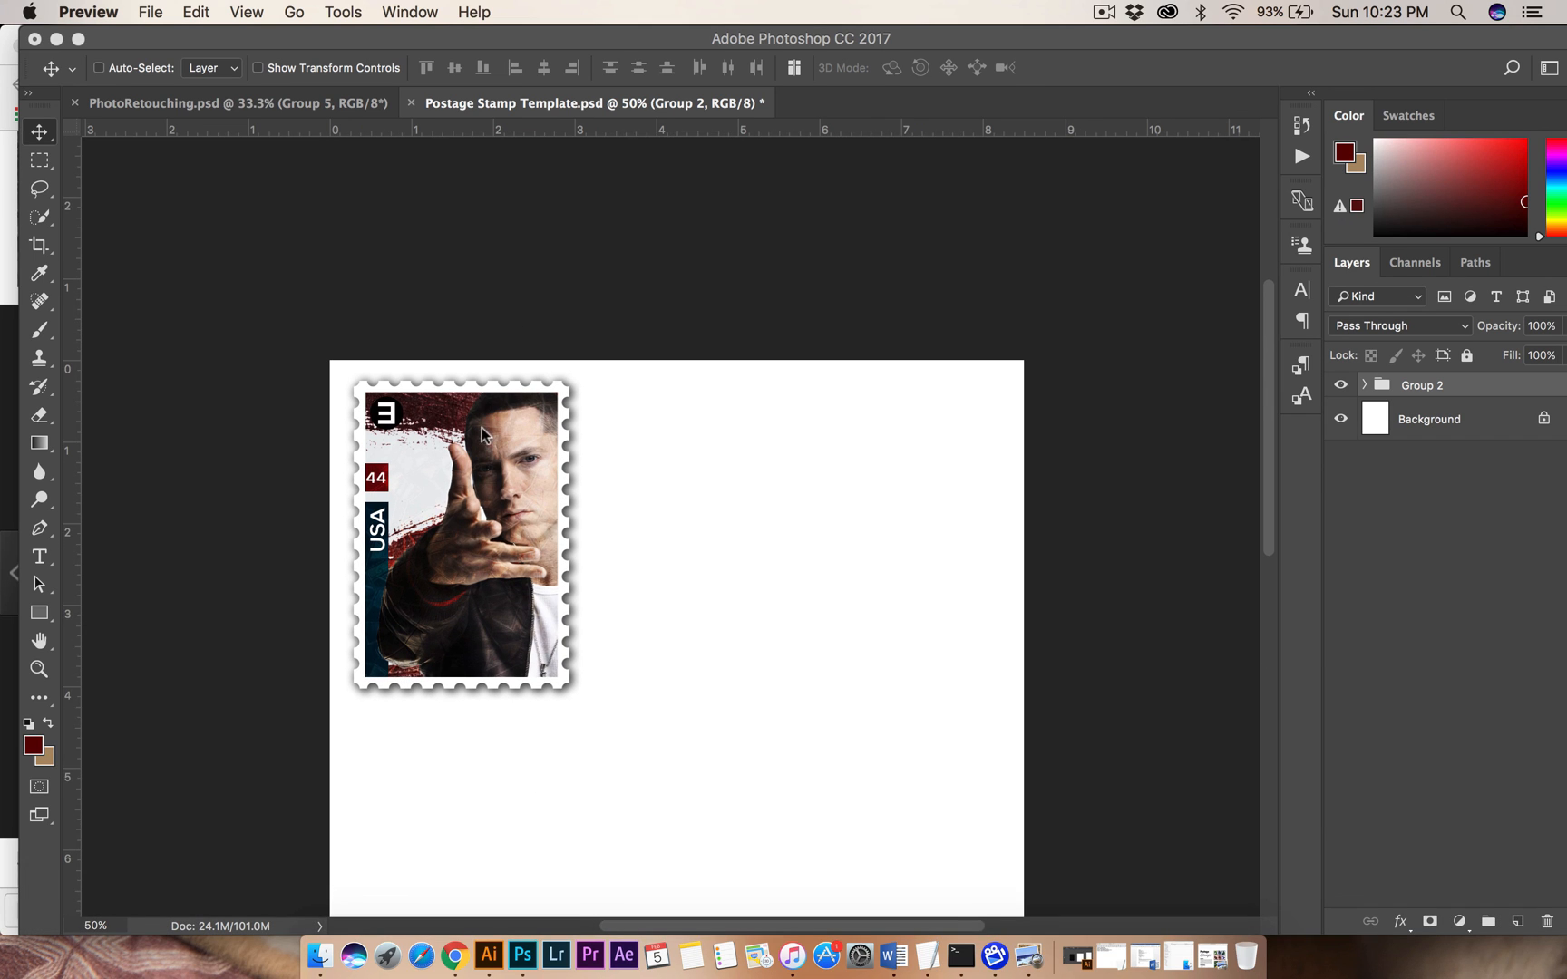
Duplicate the stamp group beside the original and twice more below, forming a two-by-two grid of stamps on the page.
{"action": "key", "text": "alt"}
{"action": "left_click", "coordinate": [1407, 392]}
{"action": "left_click_drag", "start_coordinate": [595, 494], "coordinate": [765, 494]}
{"action": "scroll", "coordinate": [767, 498], "scroll_direction": "down", "scroll_amount": 5}
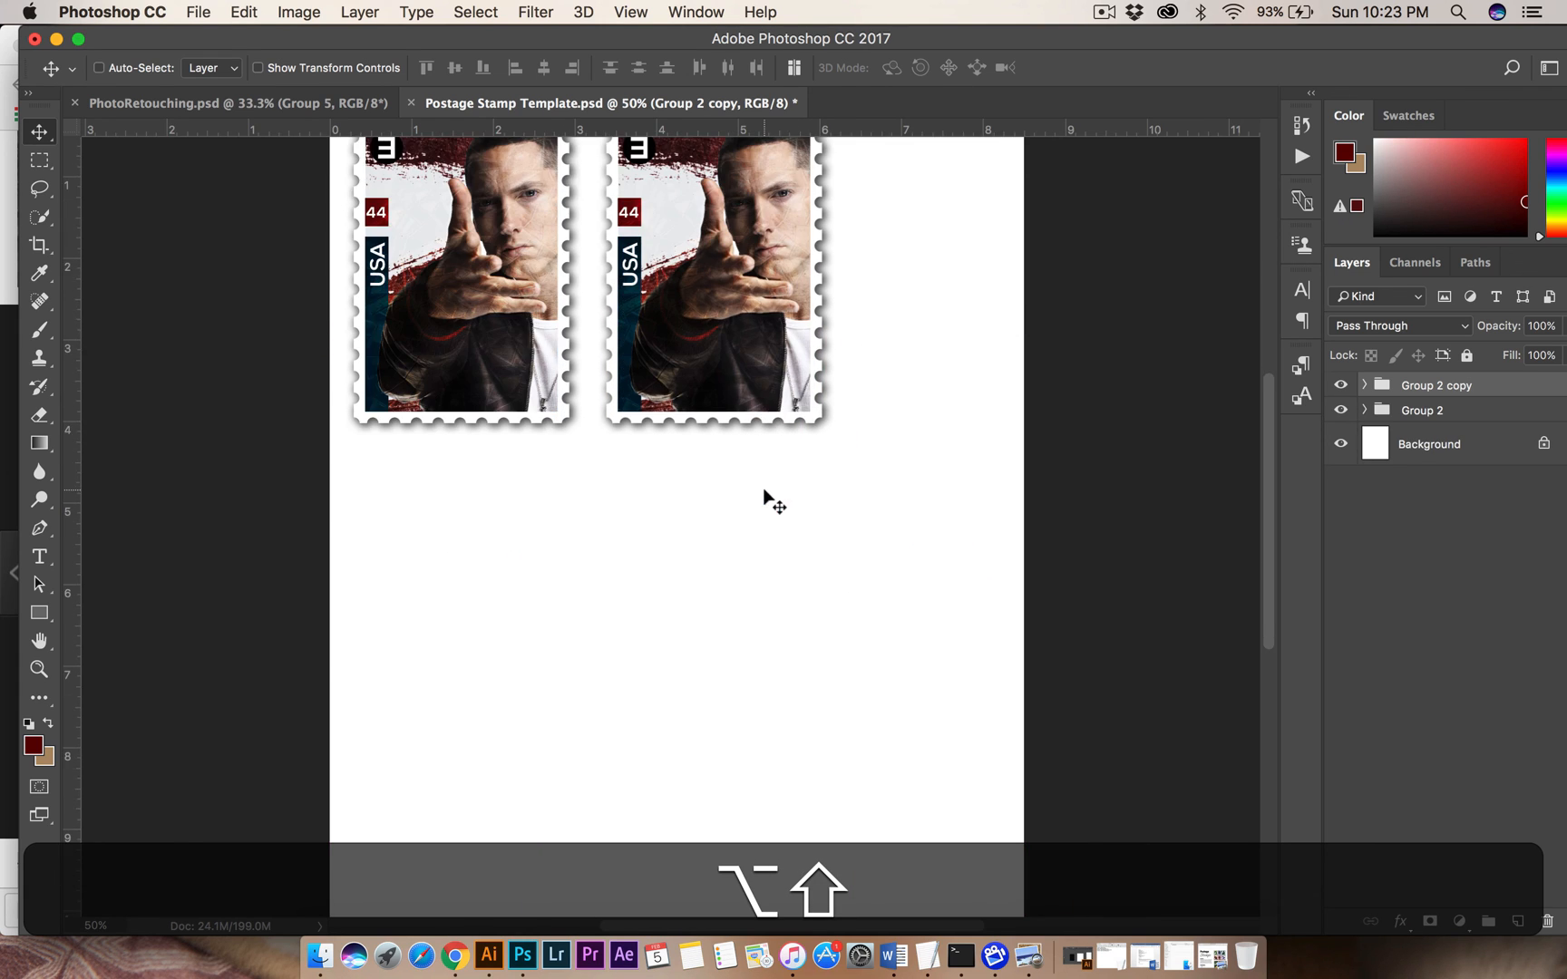
{"action": "left_click_drag", "start_coordinate": [737, 334], "coordinate": [472, 654]}
{"action": "scroll", "coordinate": [633, 749], "scroll_direction": "down", "scroll_amount": 3}
{"action": "scroll", "coordinate": [633, 748], "scroll_direction": "right", "scroll_amount": 3}
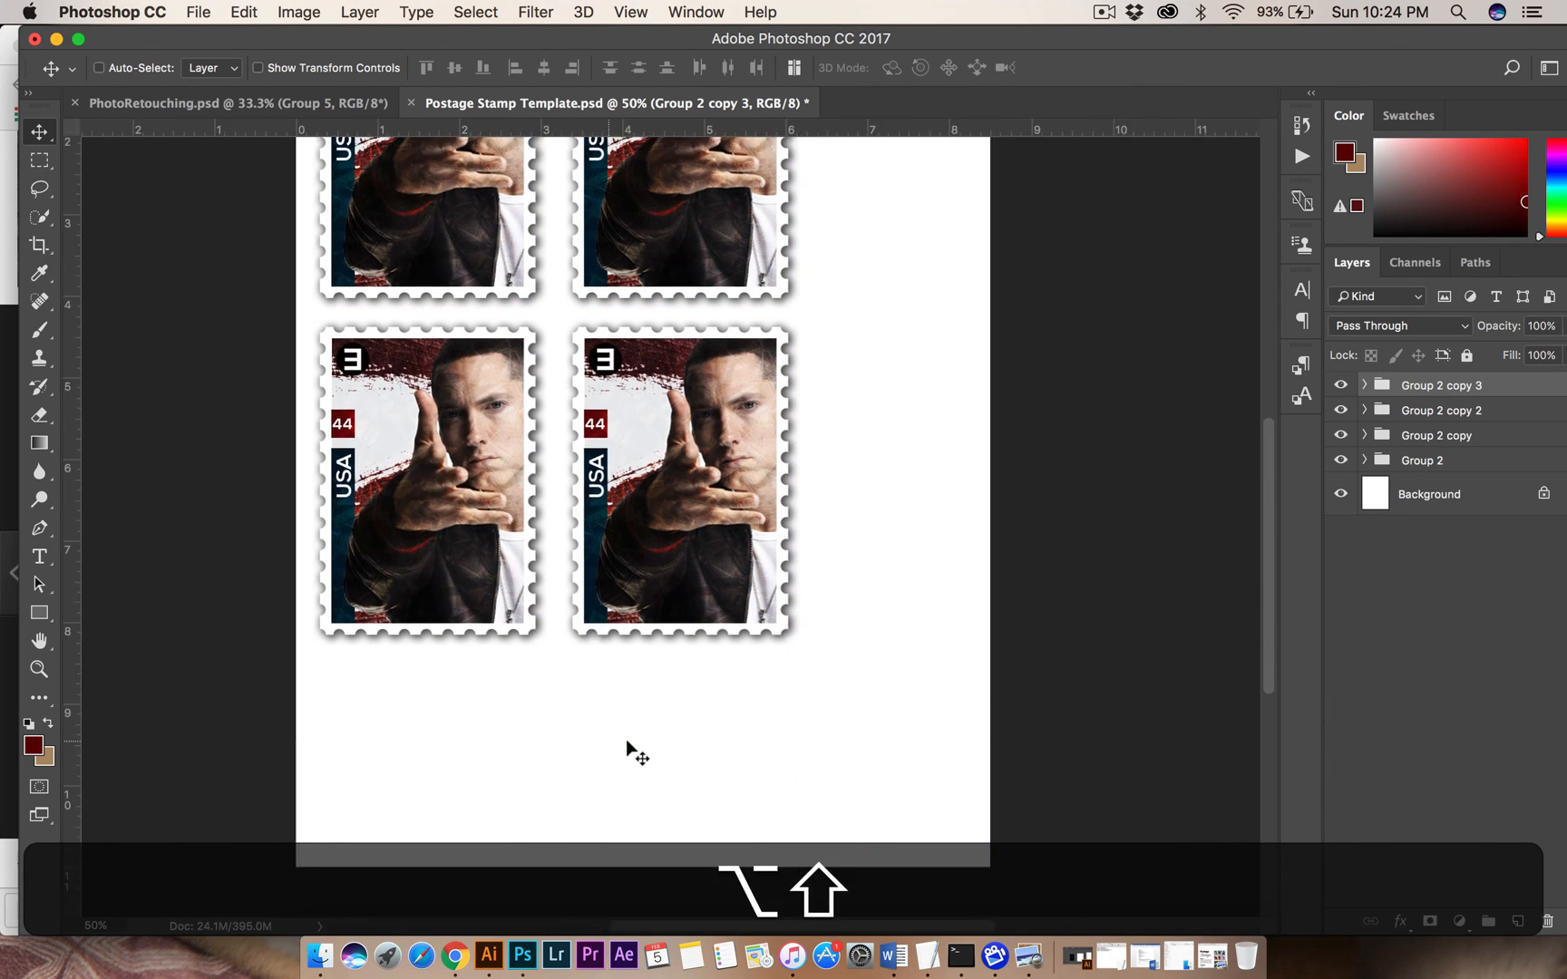
Select all four stamp groups and scale them down together proportionally with Free Transform, keeping them near the page's upper-left corner.
{"action": "left_click", "coordinate": [1423, 460], "text": "shift"}
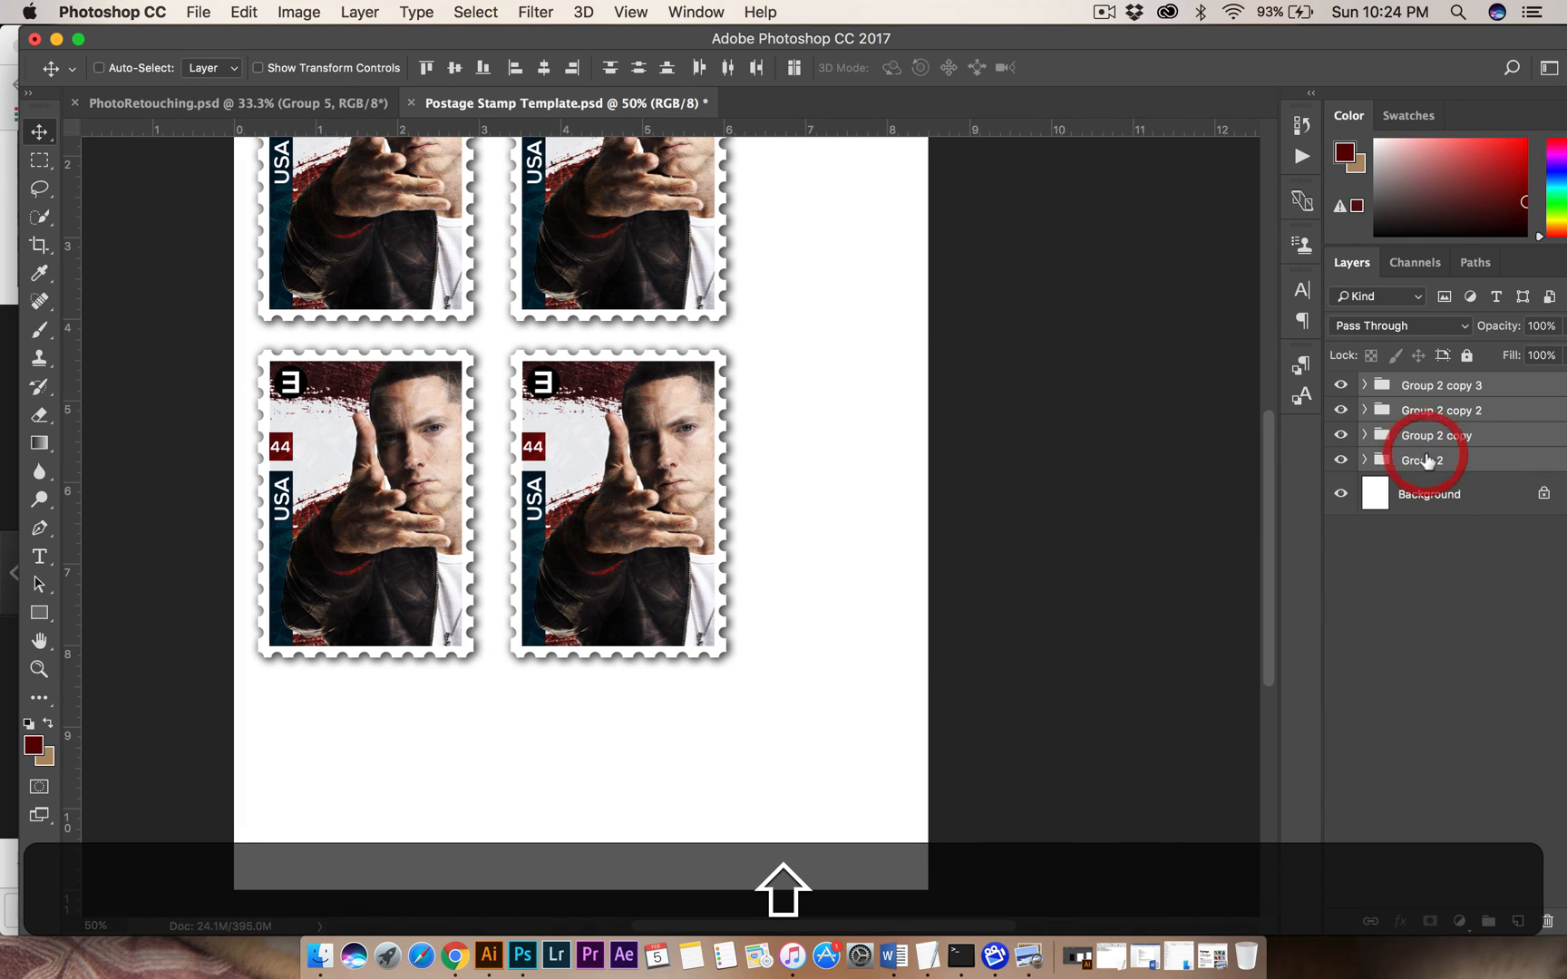
{"action": "key", "text": "super+t"}
{"action": "key", "text": "shift+super+t"}
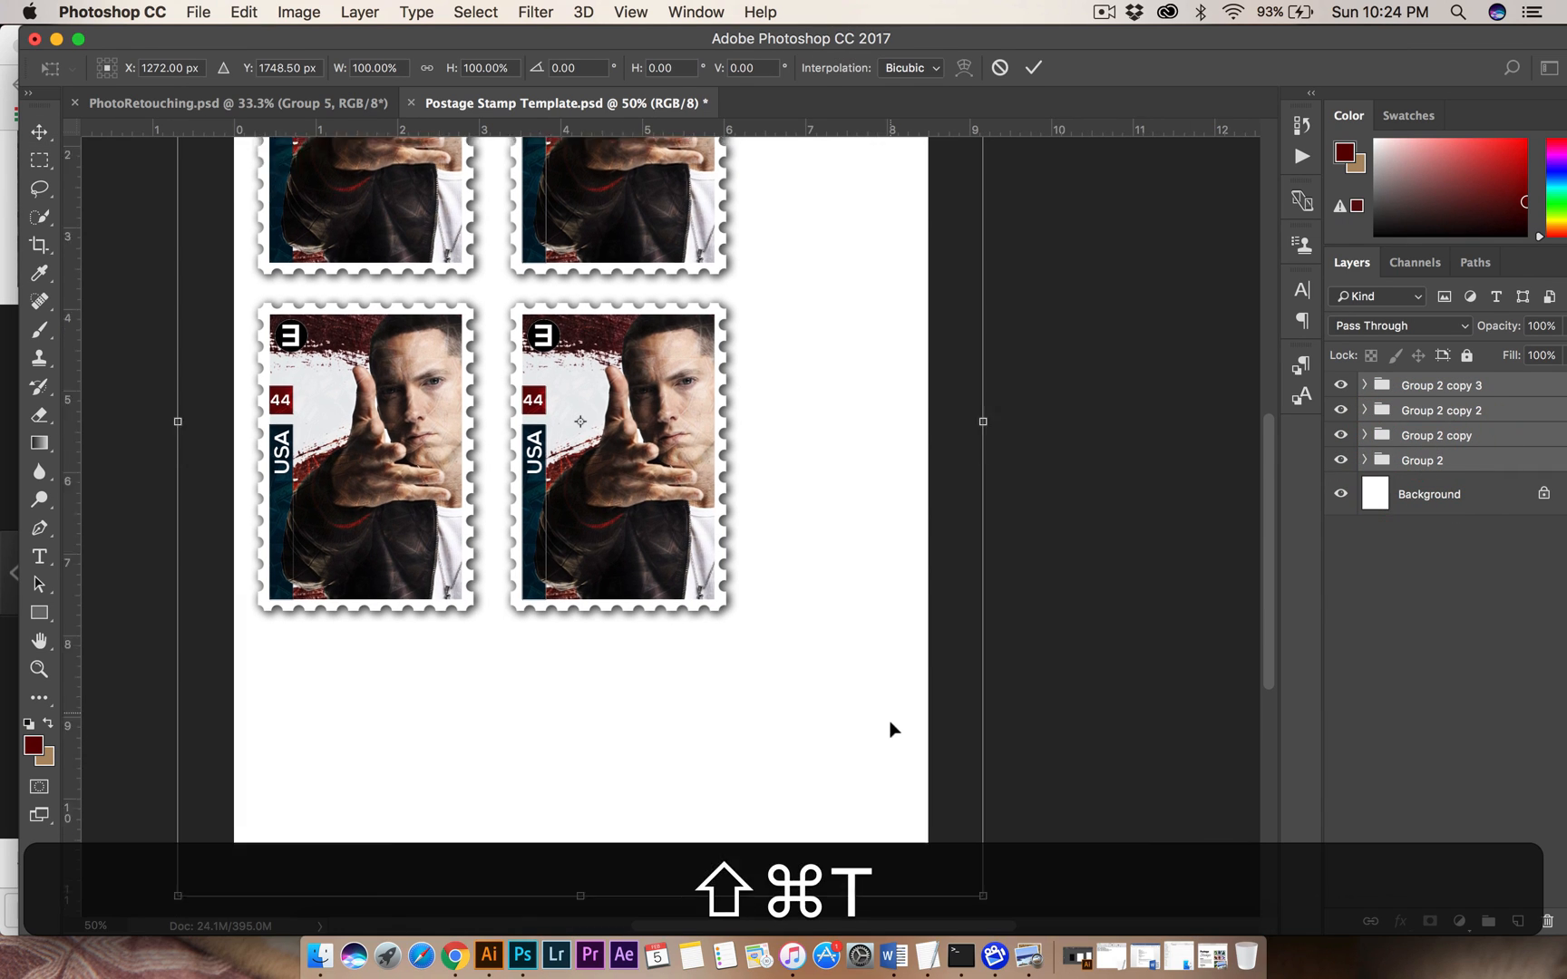
{"action": "key", "text": "super+minus"}
{"action": "left_click_drag", "start_coordinate": [941, 850], "coordinate": [833, 795]}
{"action": "key", "text": "shift+Return"}
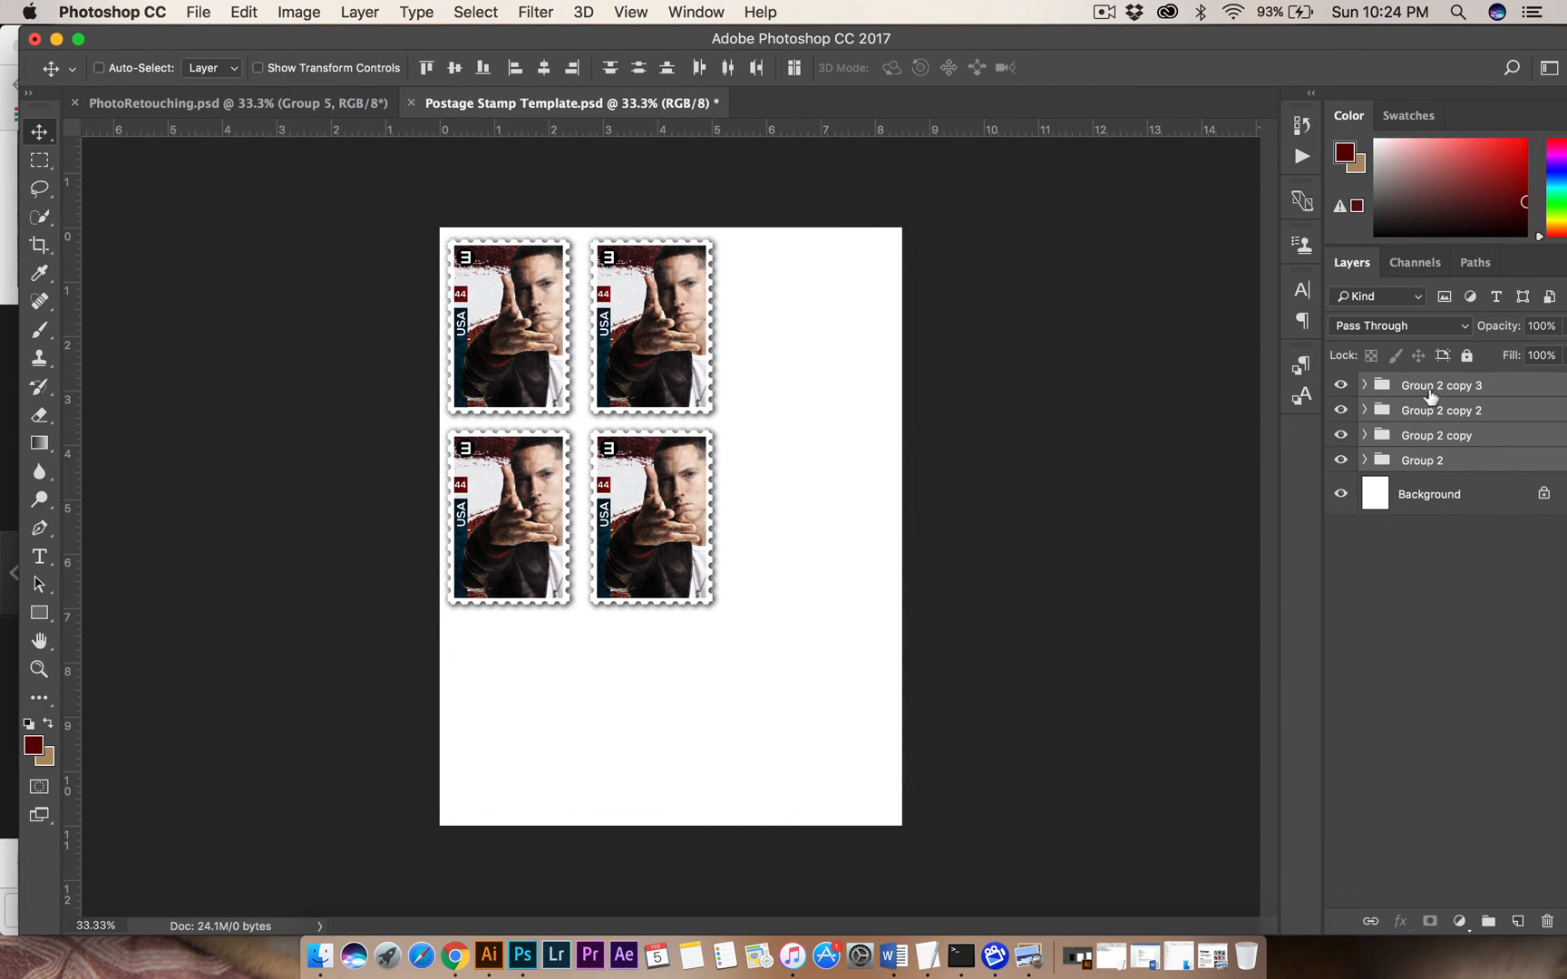
Add two more copies of the stamp group as a third column, aligned with the two existing rows.
{"action": "left_click", "coordinate": [1440, 386]}
{"action": "left_click_drag", "start_coordinate": [804, 528], "coordinate": [834, 343]}
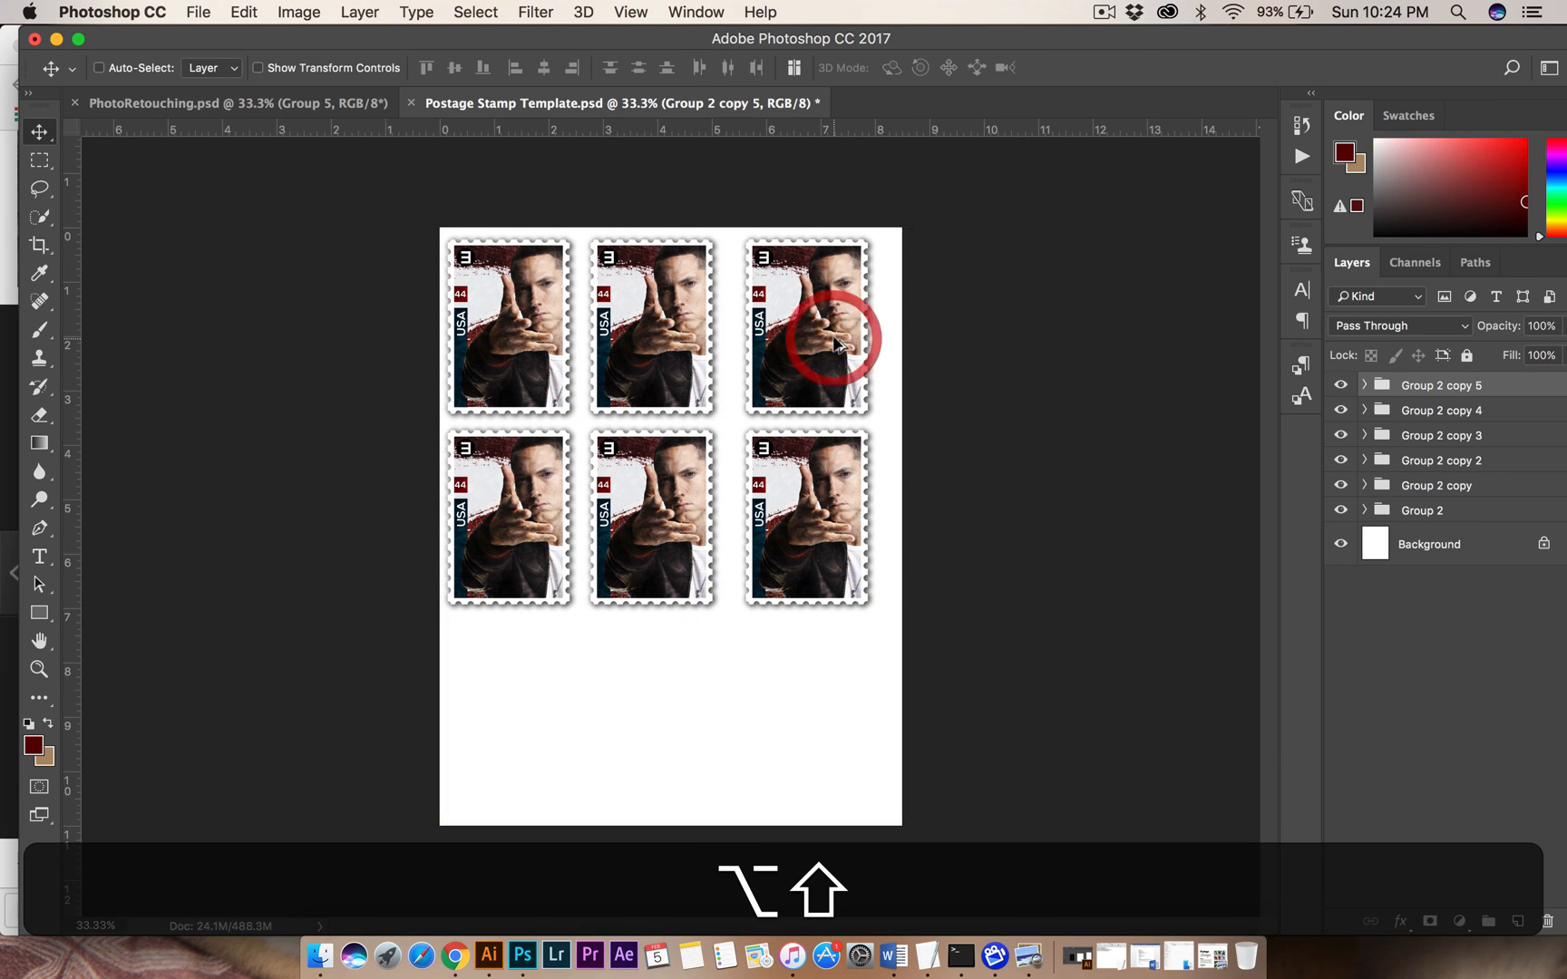
Rotate the third column's upper stamp copy 90° clockwise and move it below the grid, centred near the page's lower edge.
{"action": "key", "text": "super+t"}
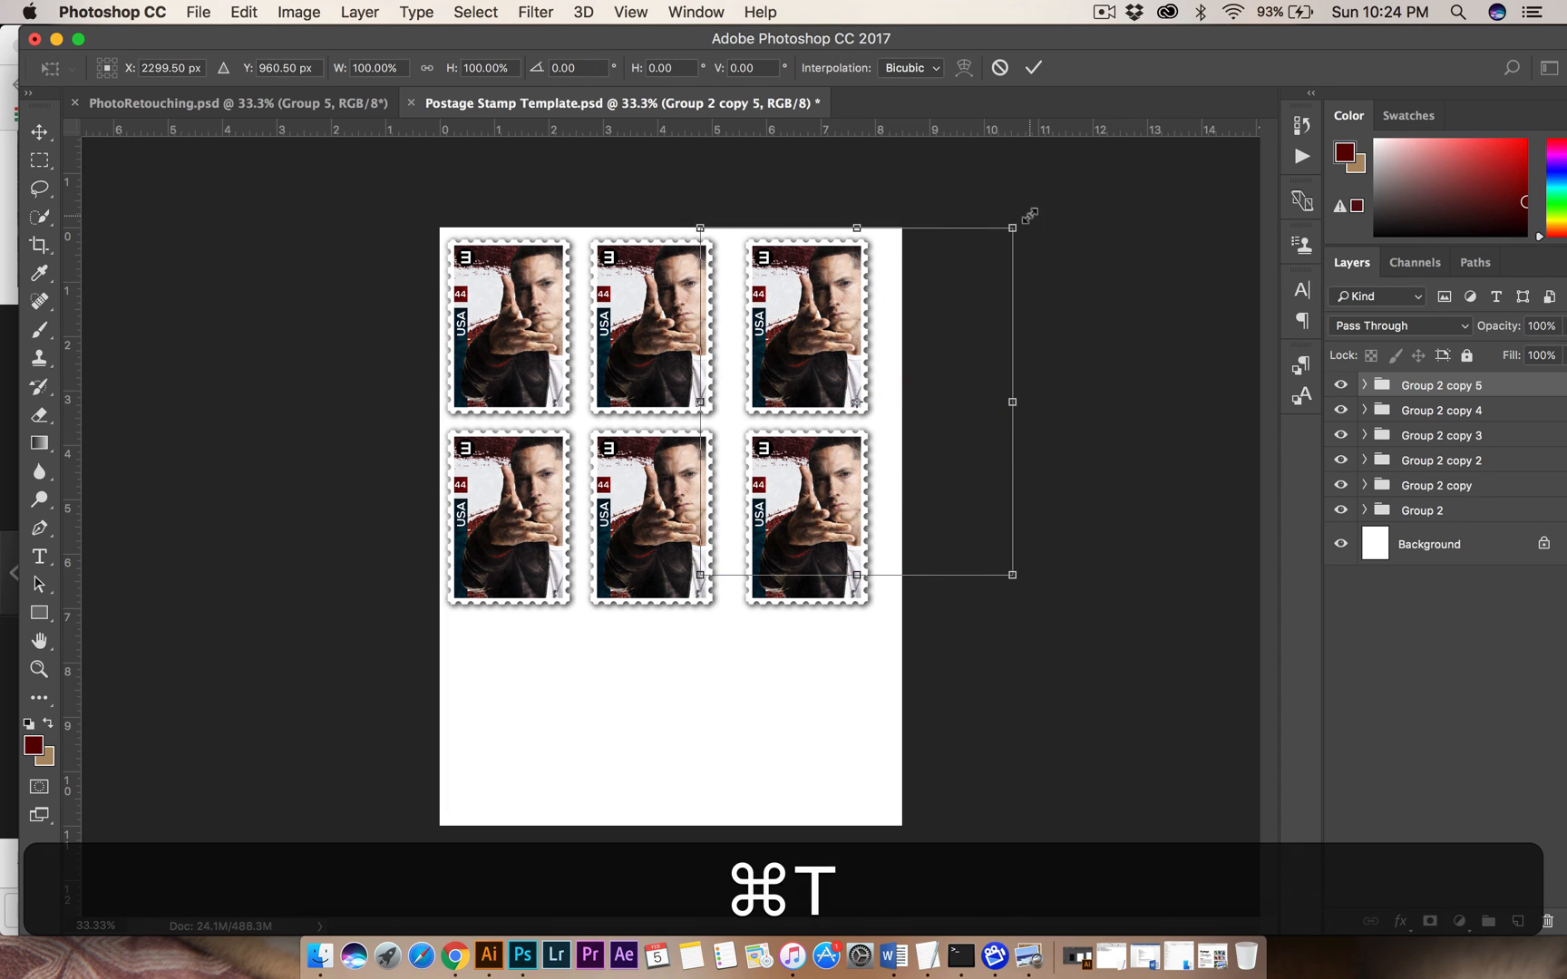
{"action": "left_click_drag", "start_coordinate": [1063, 228], "coordinate": [1127, 616]}
{"action": "key", "text": "Return"}
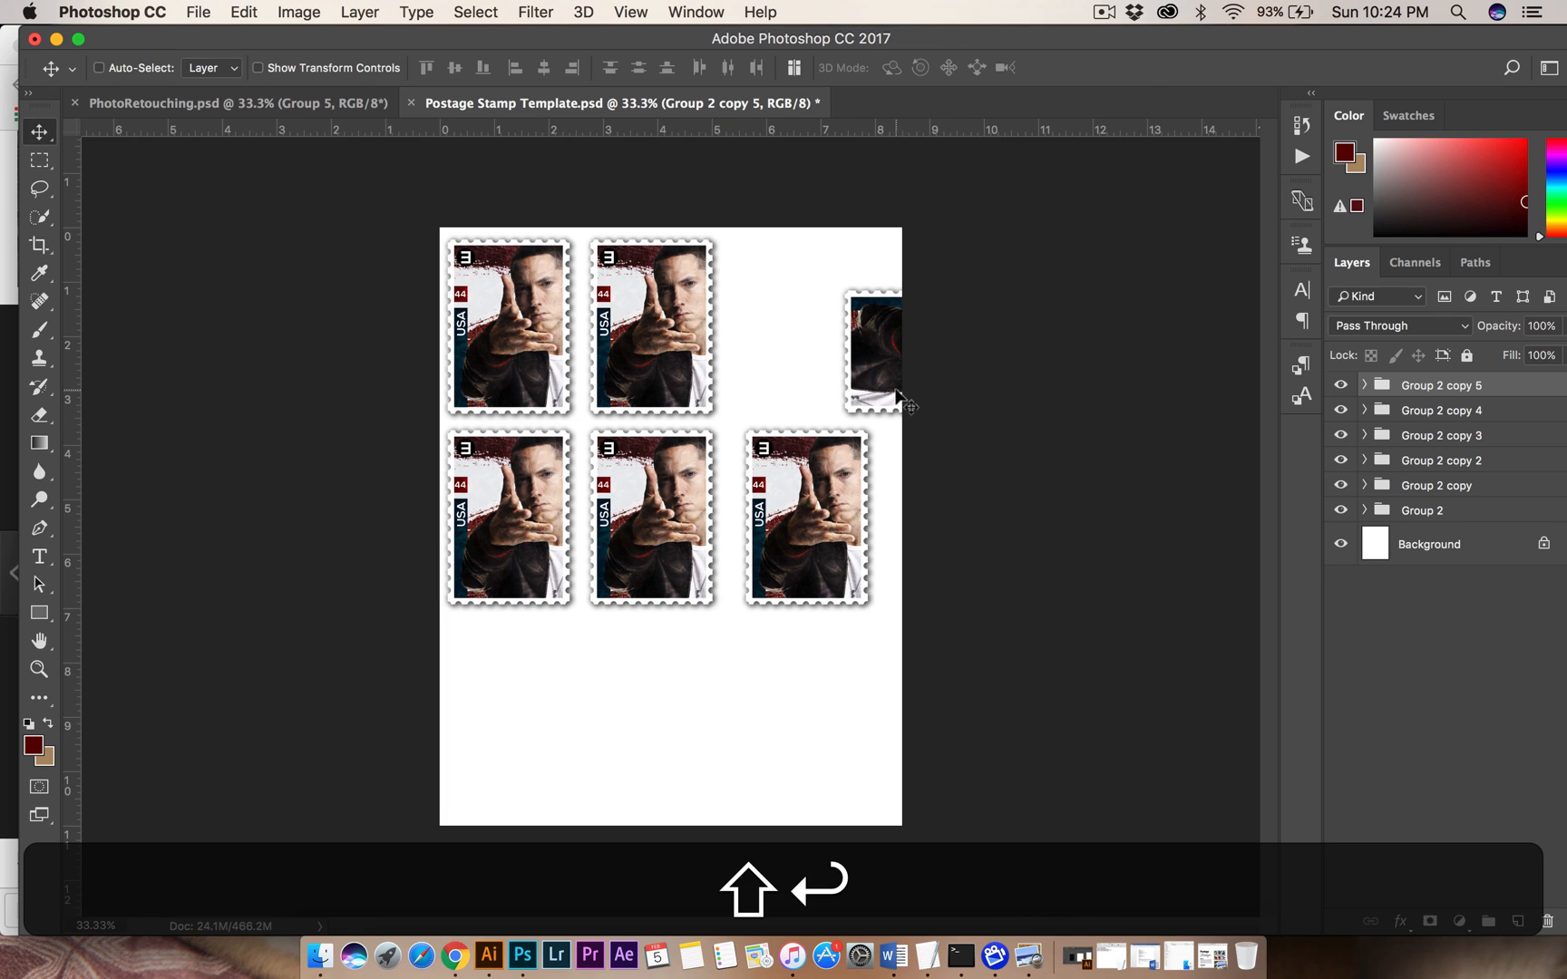
{"action": "left_click_drag", "start_coordinate": [898, 399], "coordinate": [619, 744]}
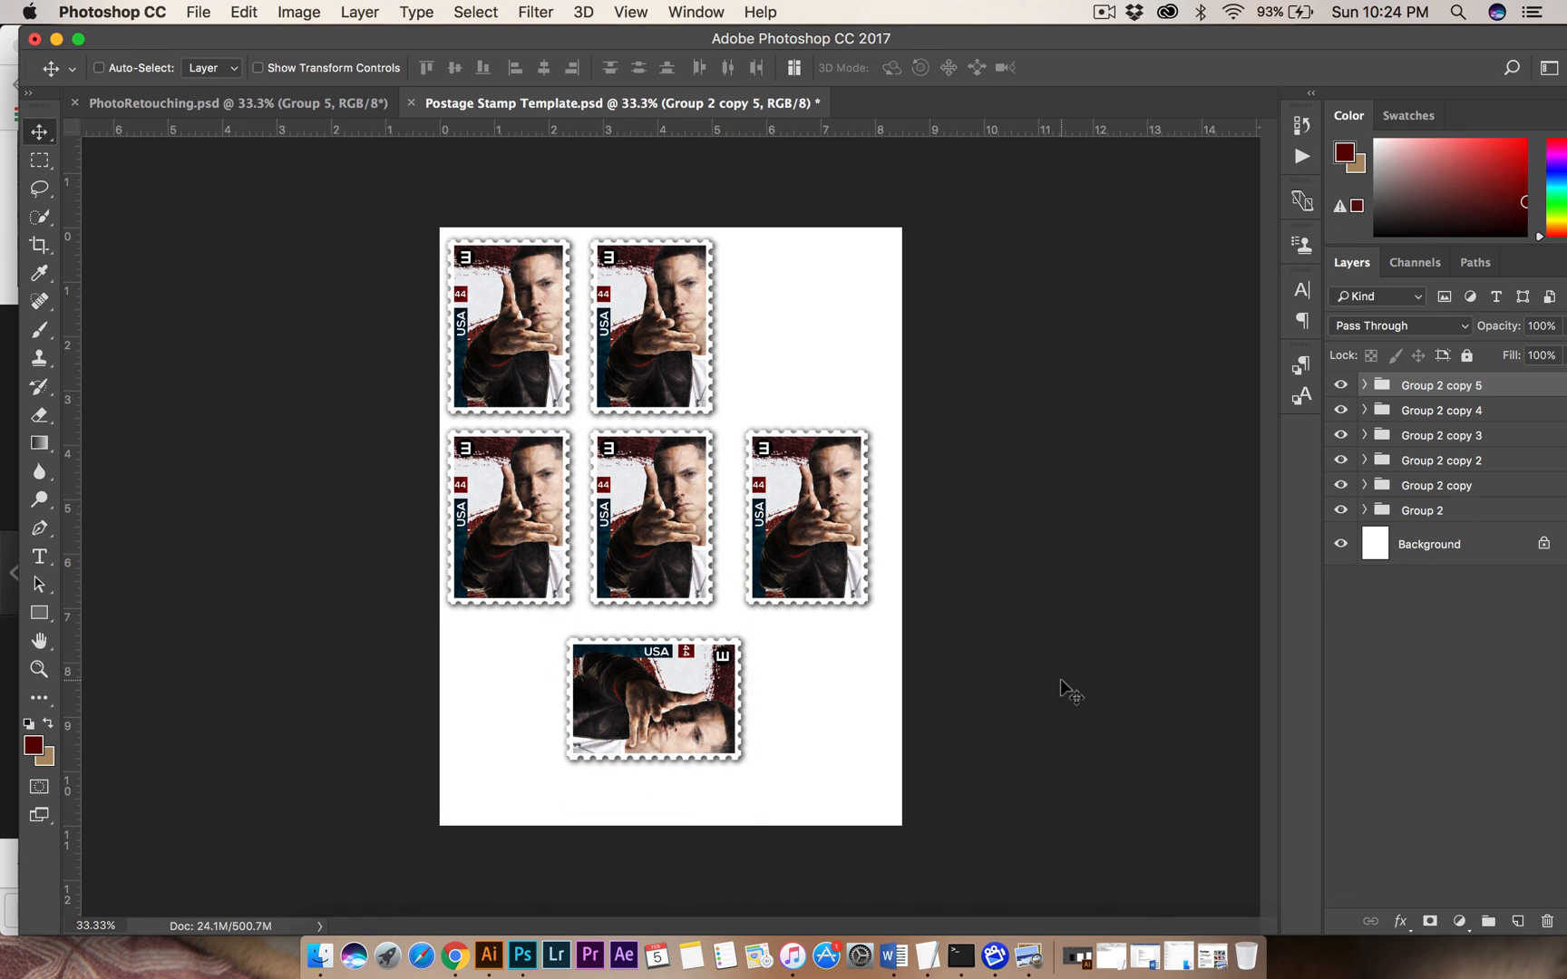